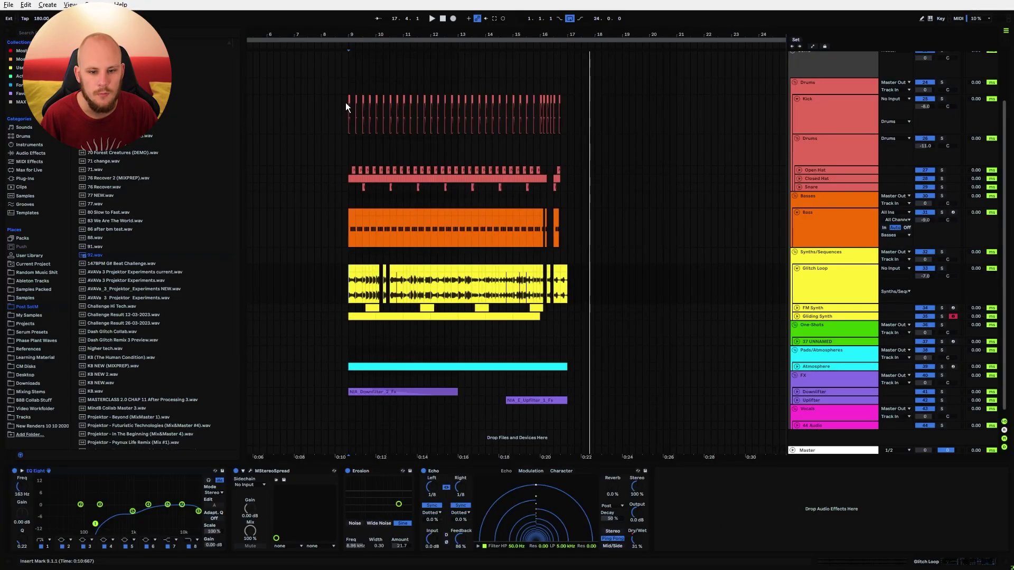
Copy the Kick and Bass patterns from bar 9 to bar 25, filling bars 25 to 33.
drag(346, 103, 354, 98)
drag(557, 35, 471, 42)
click(541, 113)
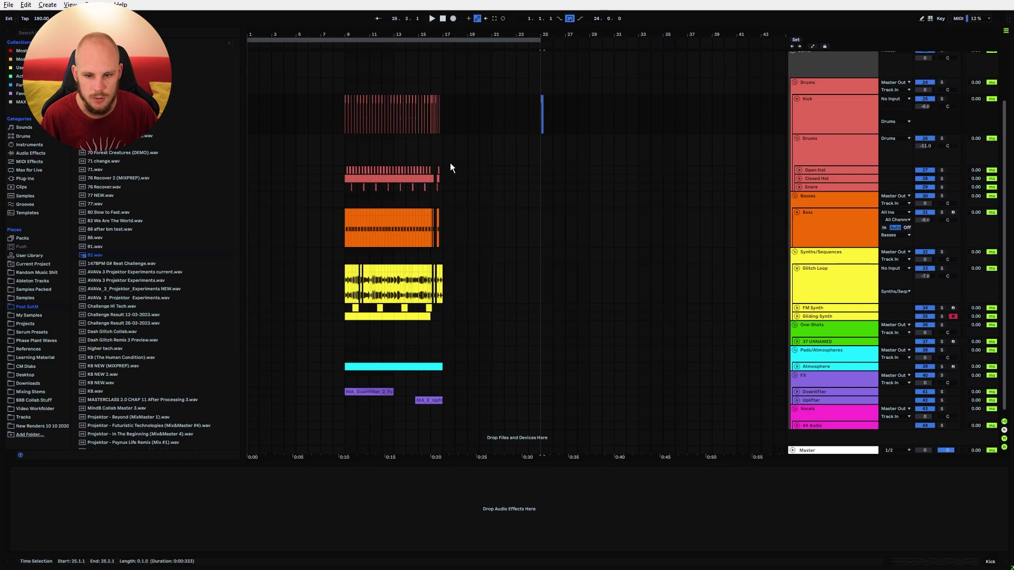
click(345, 211)
click(540, 216)
key(ctrl+v)
drag(547, 35, 525, 27)
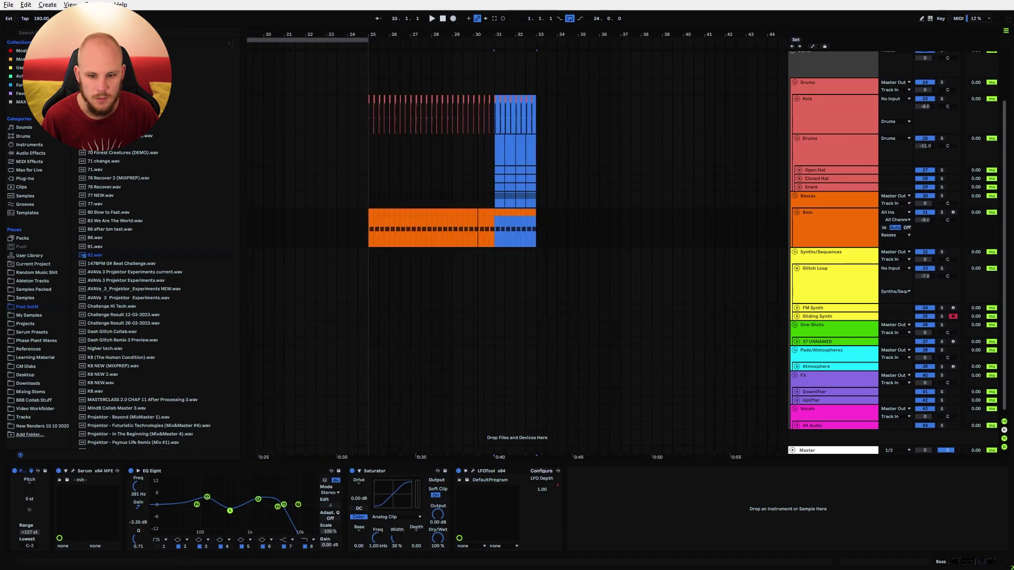
drag(507, 36, 511, 13)
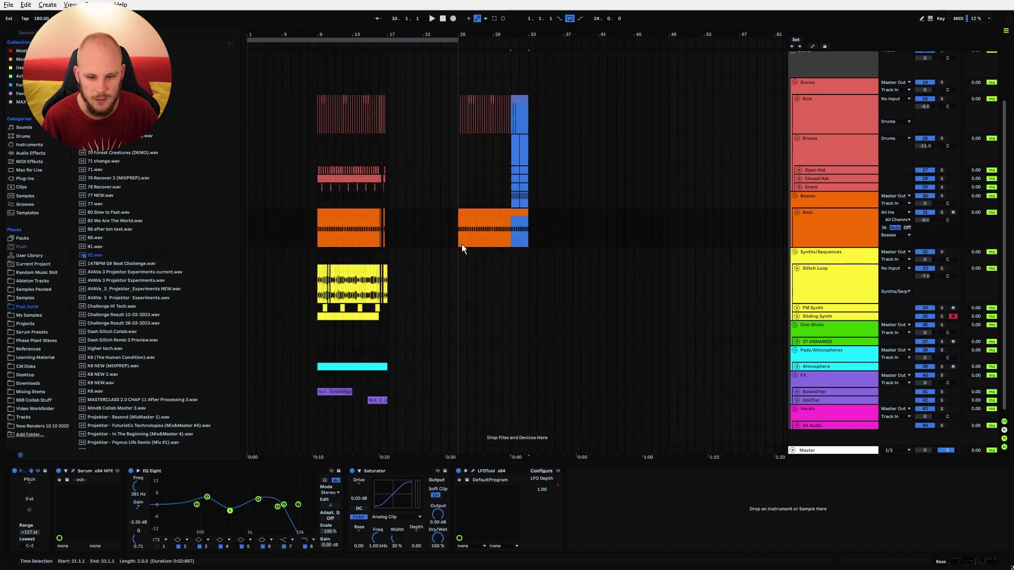
Move the Atmosphere clip from bar 9 so that it starts at bar 25.
click(450, 279)
click(359, 366)
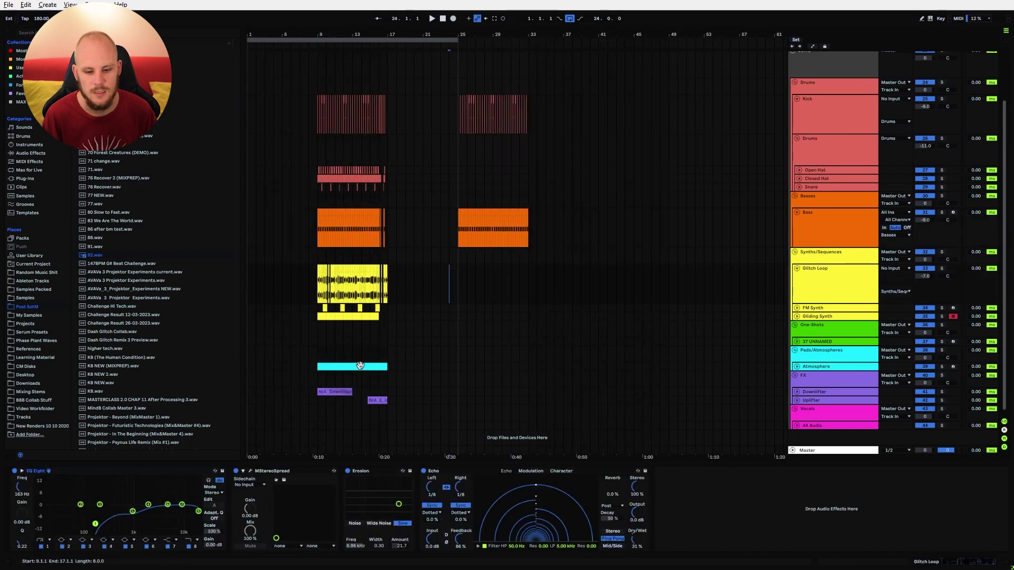
drag(336, 369, 477, 369)
Copy the FM Synth clips of bars 9 to 17 to bar 25 and play the new section.
drag(386, 307, 317, 308)
key(ctrl+c)
click(457, 310)
key(ctrl+v)
click(458, 308)
key(space)
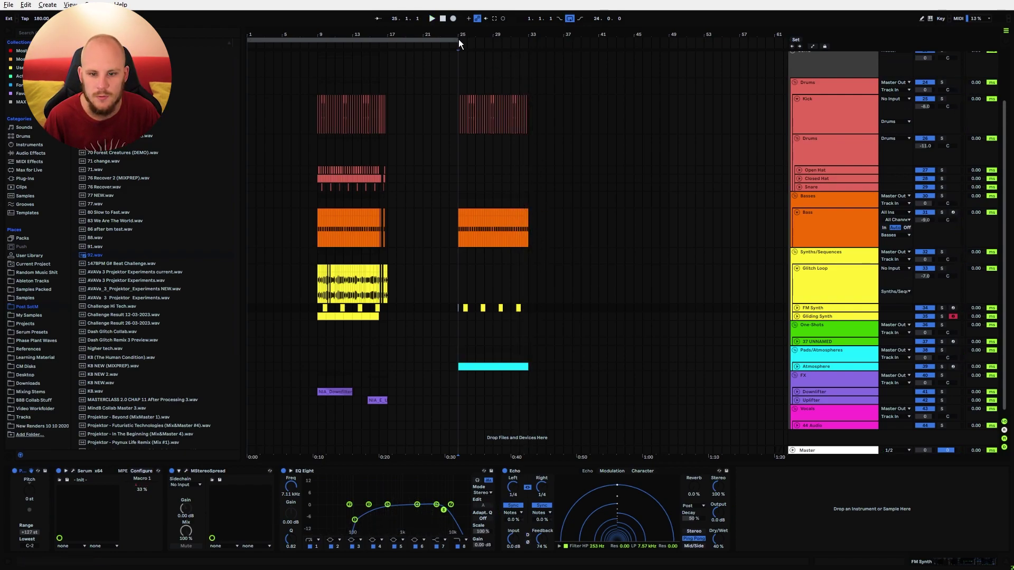
Extend the end of the arrangement loop to bar 41.
drag(459, 41, 600, 61)
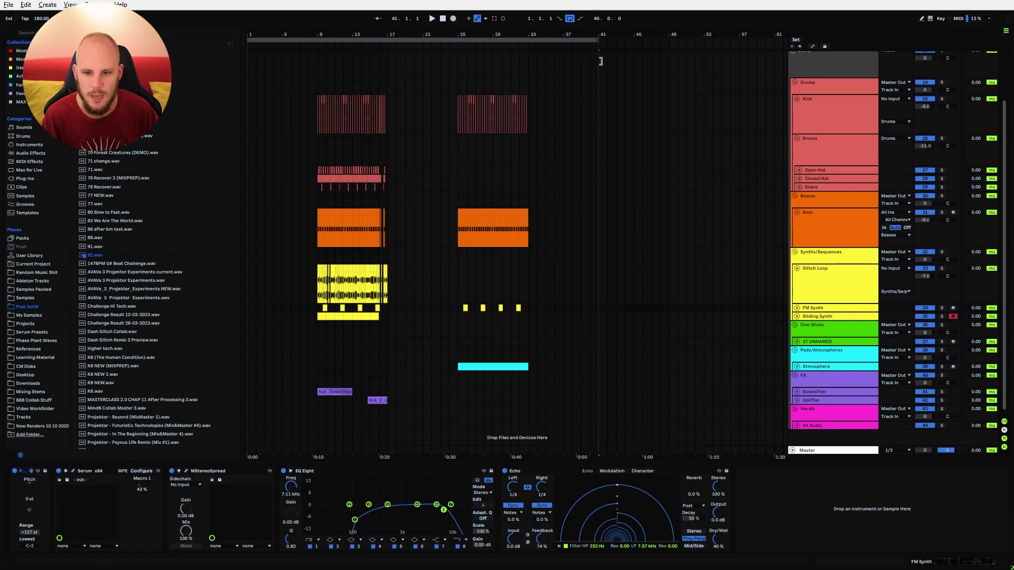
click(461, 150)
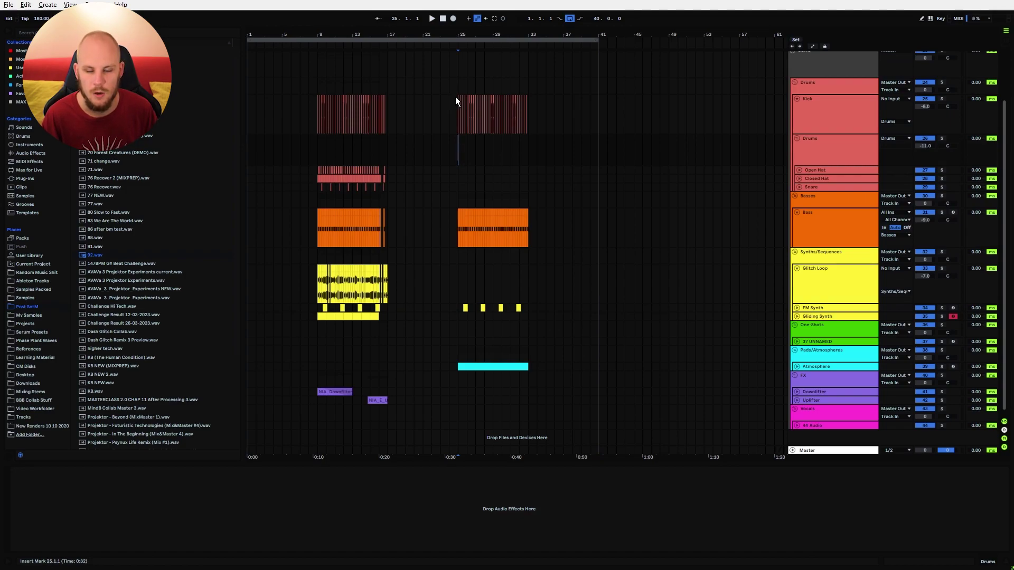
Solo the Glitch Loop track and listen to its clips in the first section.
click(315, 156)
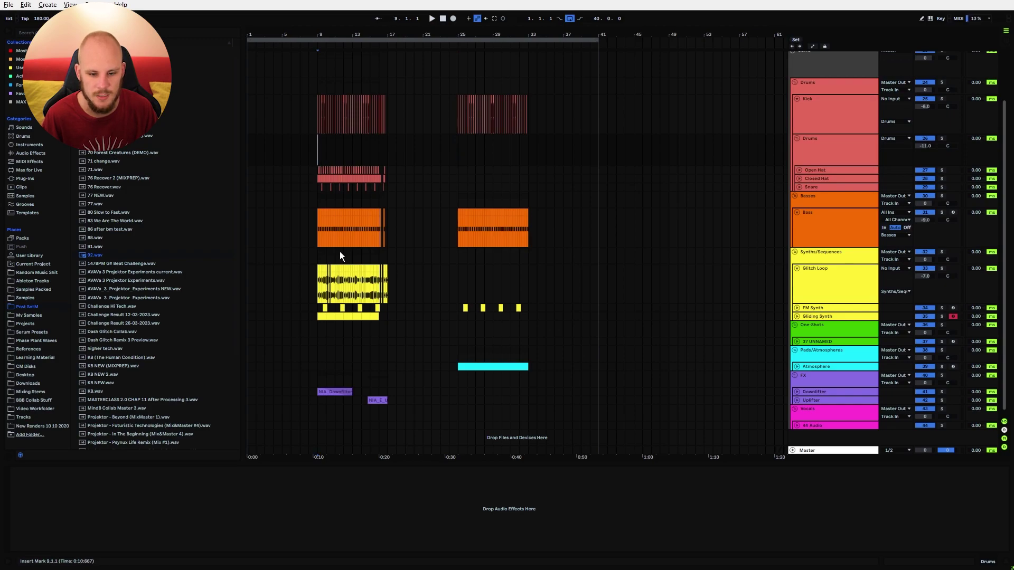
click(941, 268)
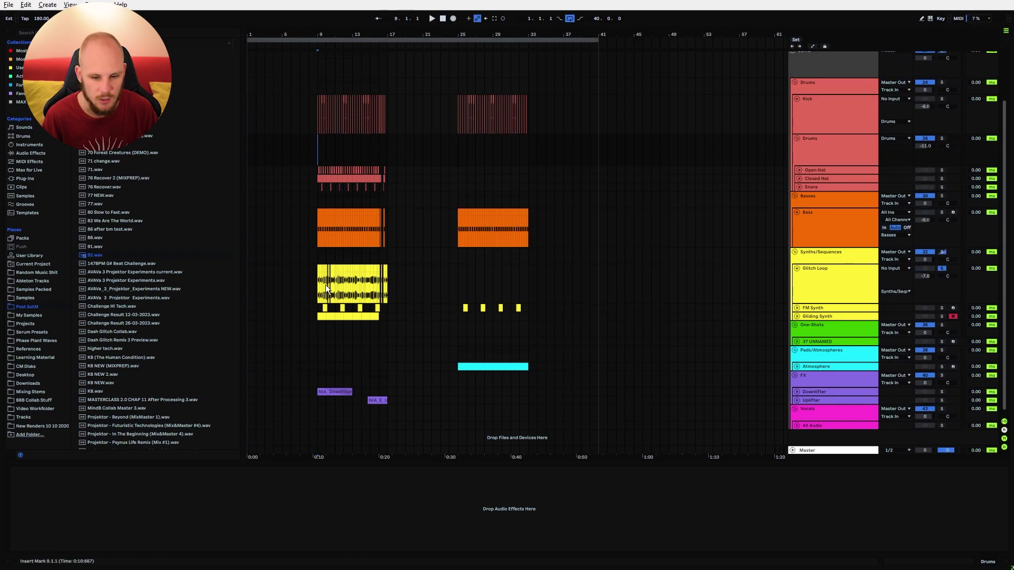
click(331, 301)
key(space)
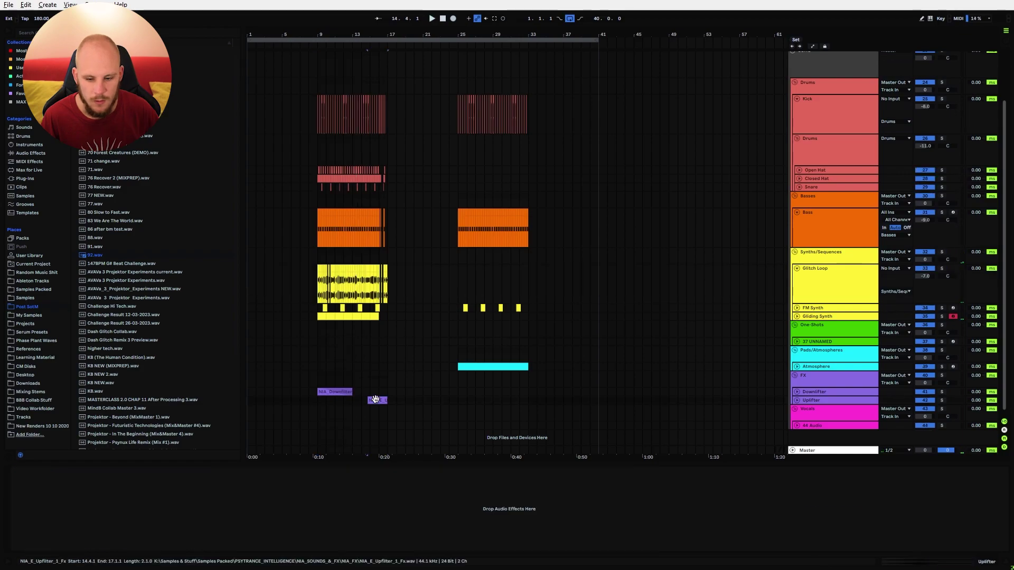
Move the Uplifter clip to end at bar 33, and duplicate the bars 25 to 33 section across the tracks up to bar 41.
drag(375, 399, 513, 399)
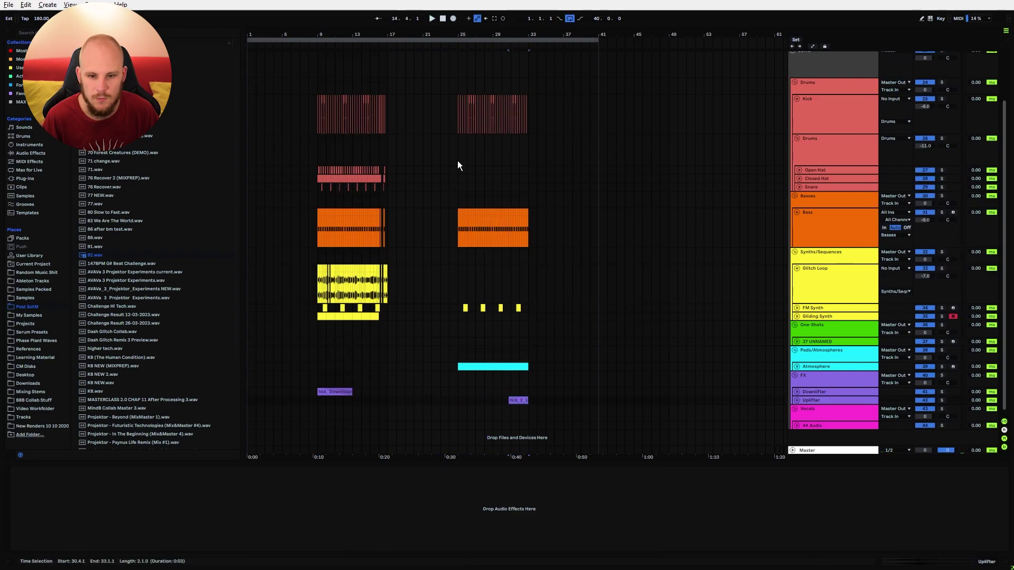
drag(451, 106, 589, 400)
key(ctrl+d)
click(563, 401)
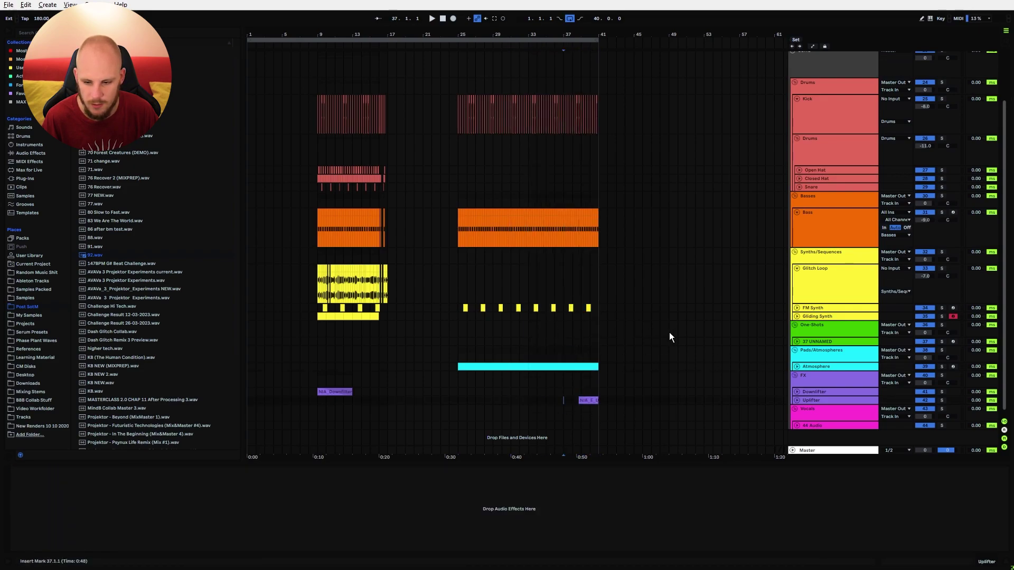
Show the automation on the unfolded Atmosphere track and reshape its kHs Trance Gate Mix curve between about bars 31 and 41.
click(797, 367)
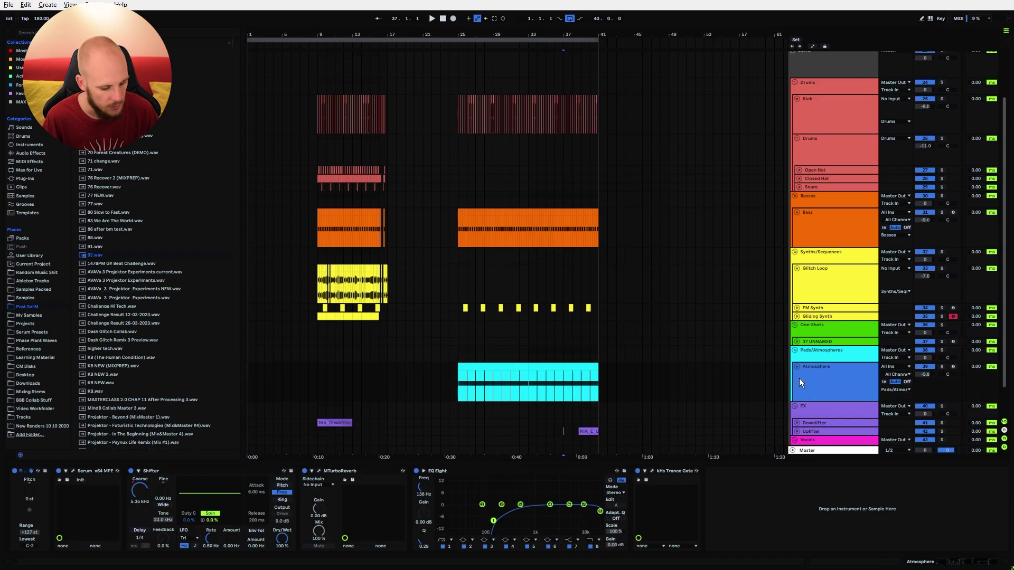
key(a)
click(651, 385)
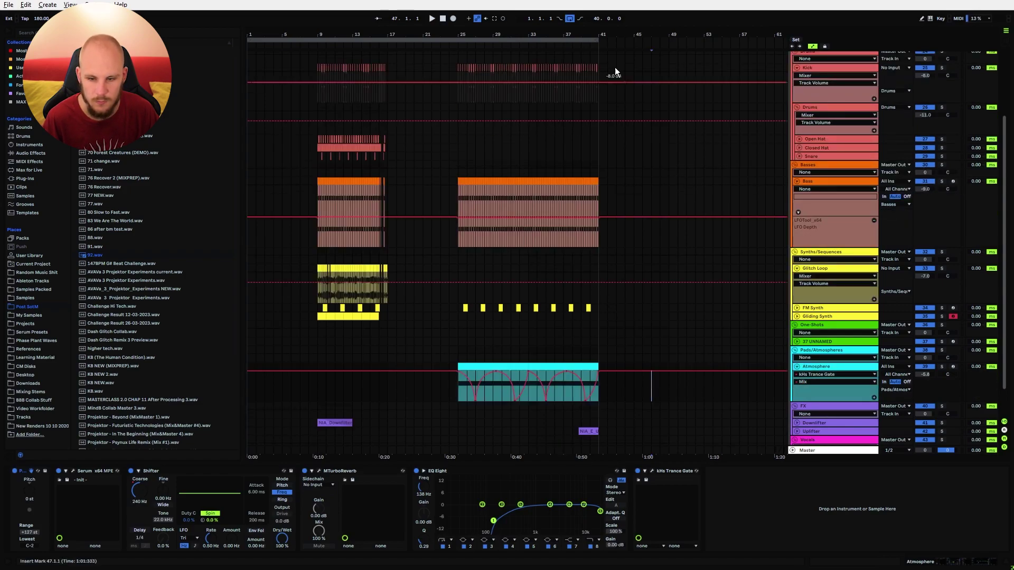
scroll(574, 130, up, 8)
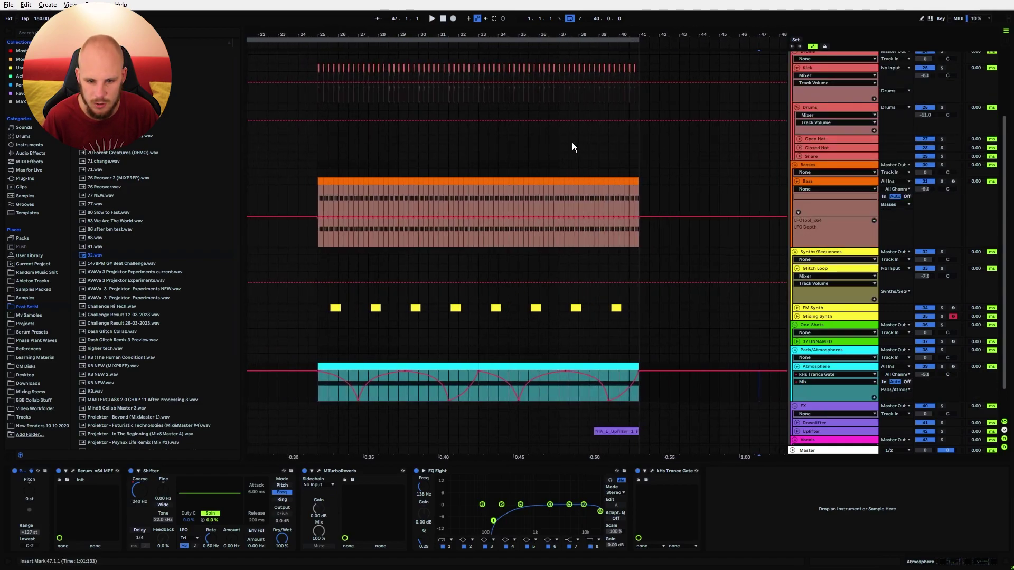
drag(314, 242, 670, 229)
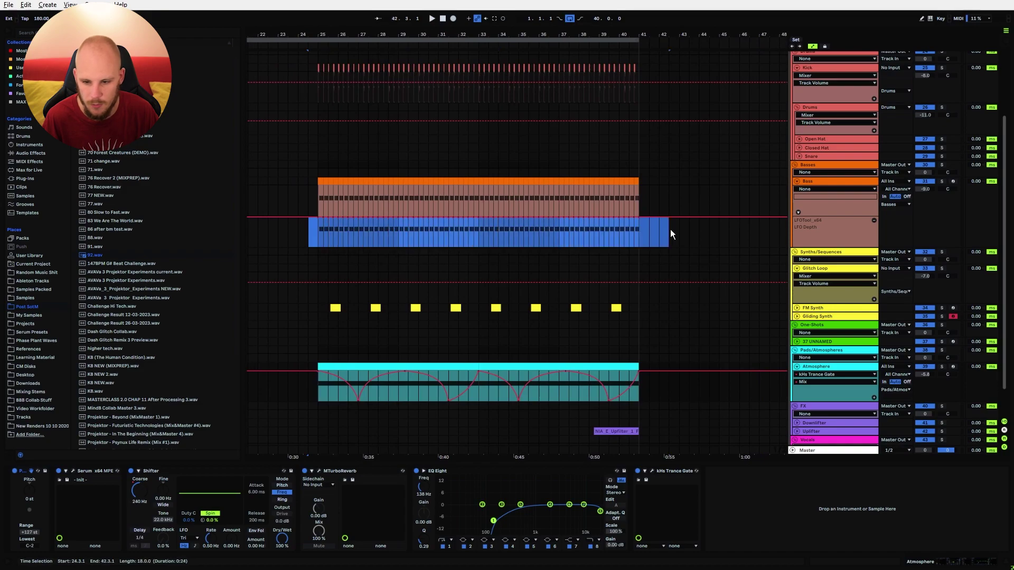
click(527, 229)
drag(478, 370, 448, 393)
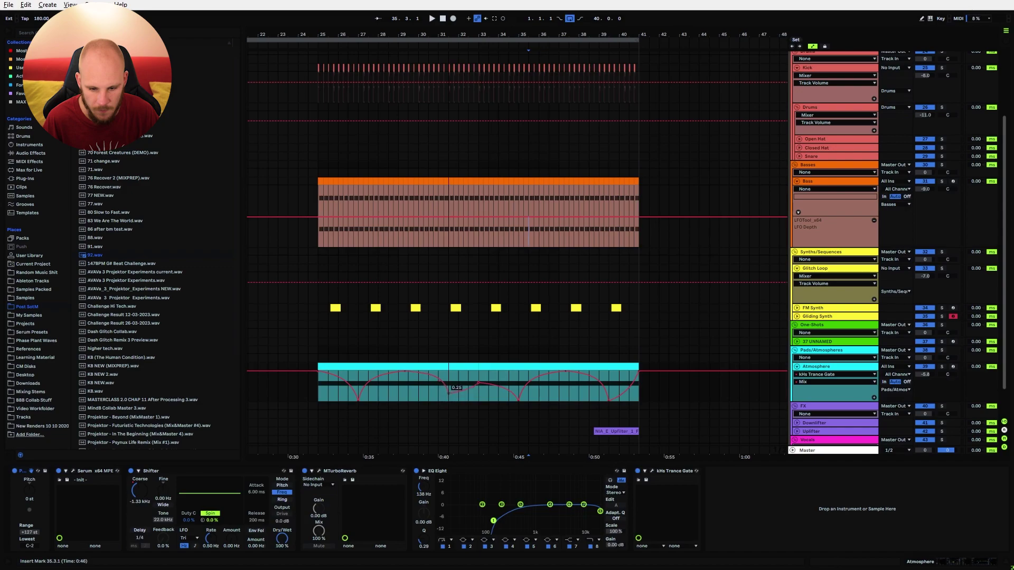
drag(518, 400, 631, 397)
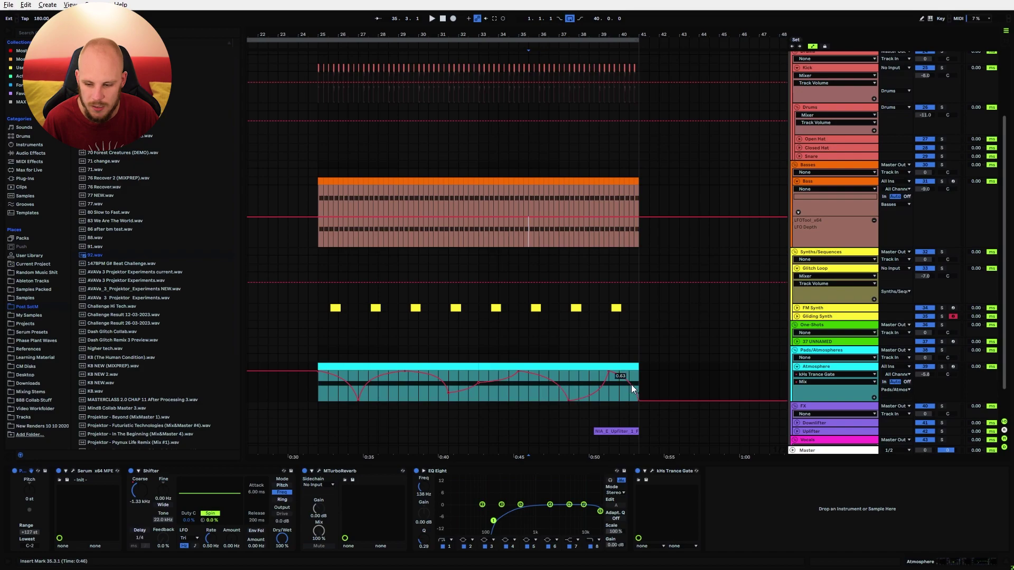
Switch the Atmosphere automation to Shifter FShift Coarse and reshape the second half of the curve so it rises towards bar 41.
click(811, 382)
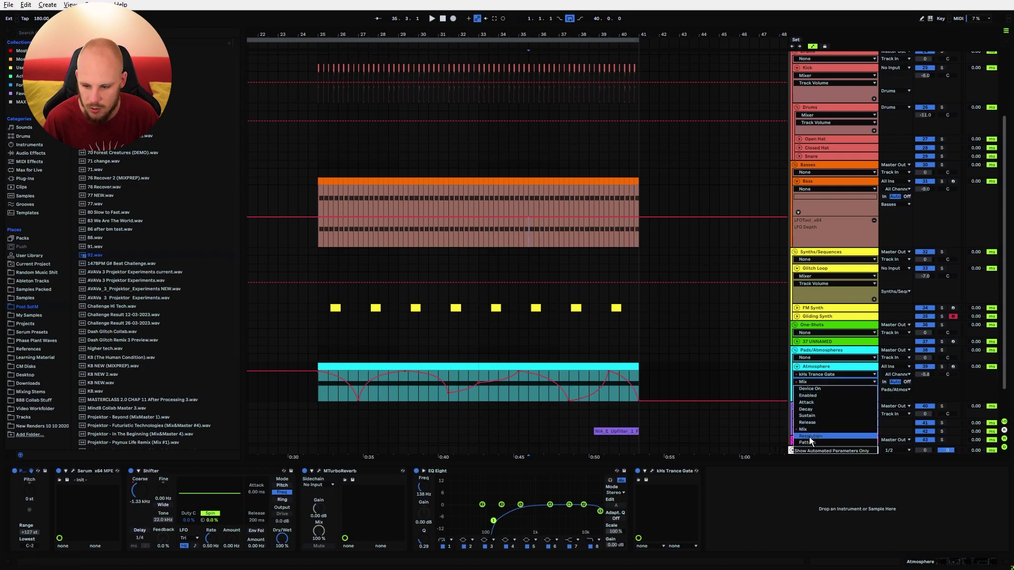
click(809, 430)
click(805, 375)
click(806, 401)
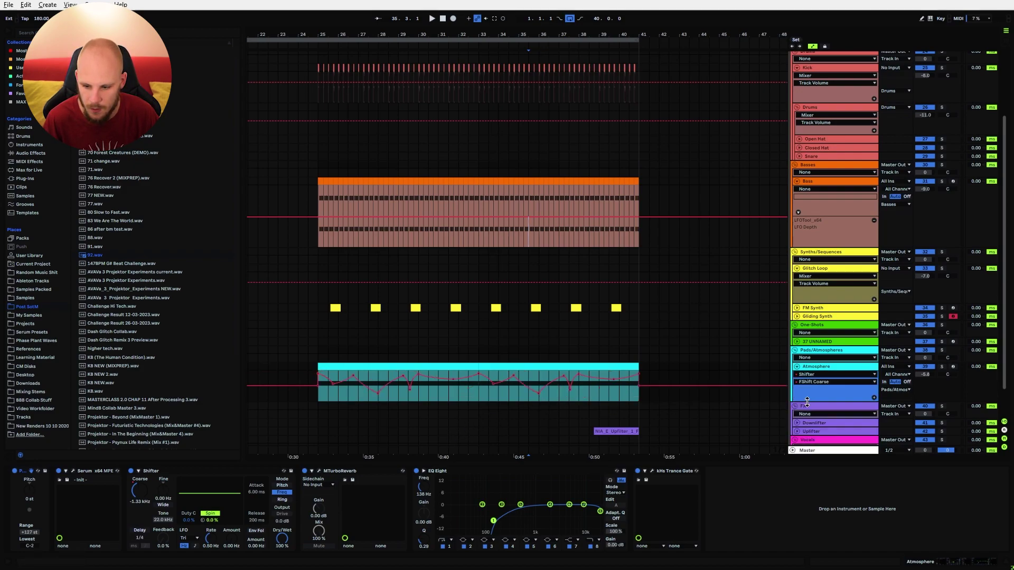
click(463, 391)
drag(494, 385, 512, 385)
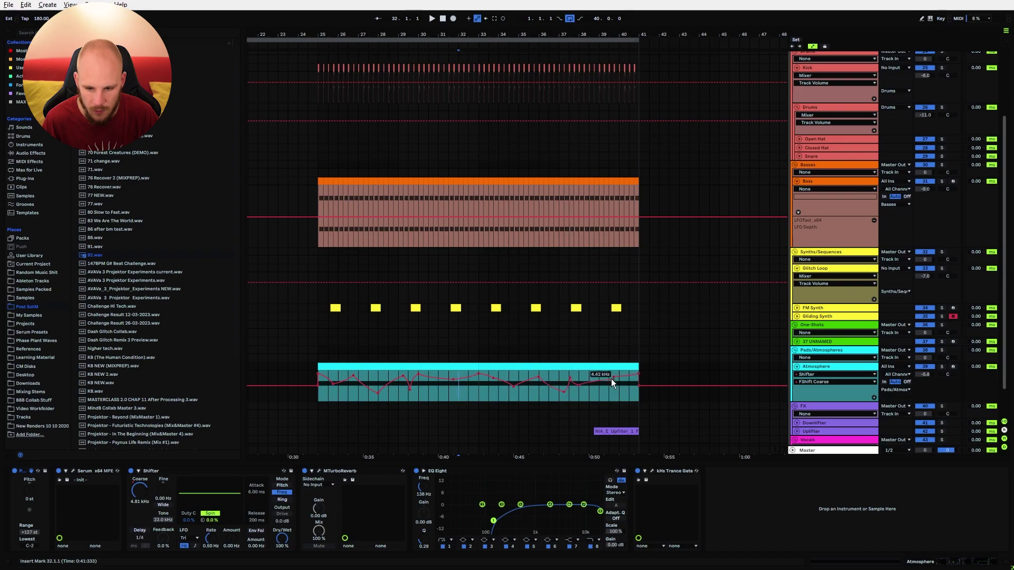
drag(613, 377, 614, 376)
click(637, 386)
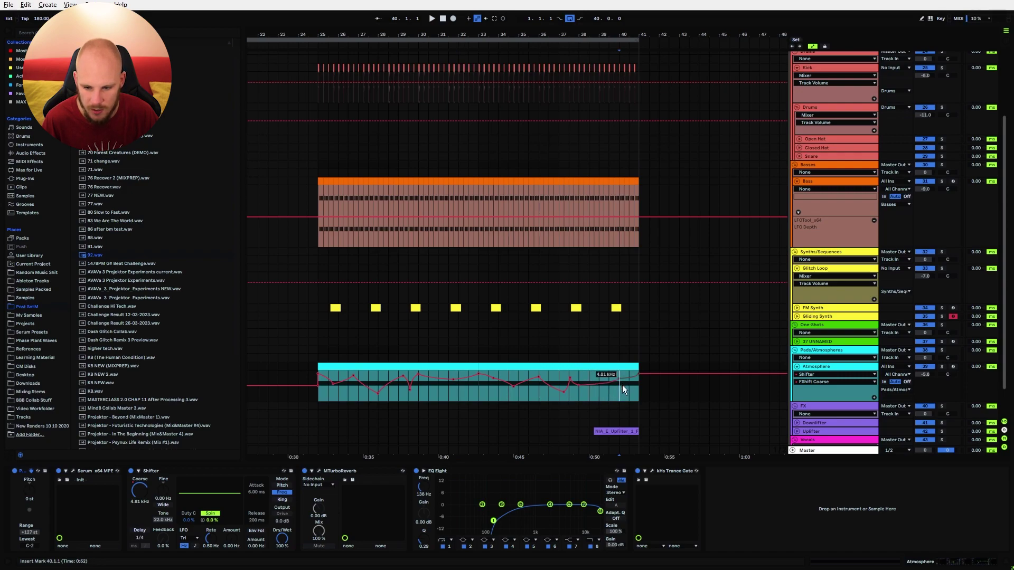
Delete the Bass clips in bar 40 and the Kick clips from 40.2 to bar 41.
drag(629, 37, 545, 119)
click(494, 184)
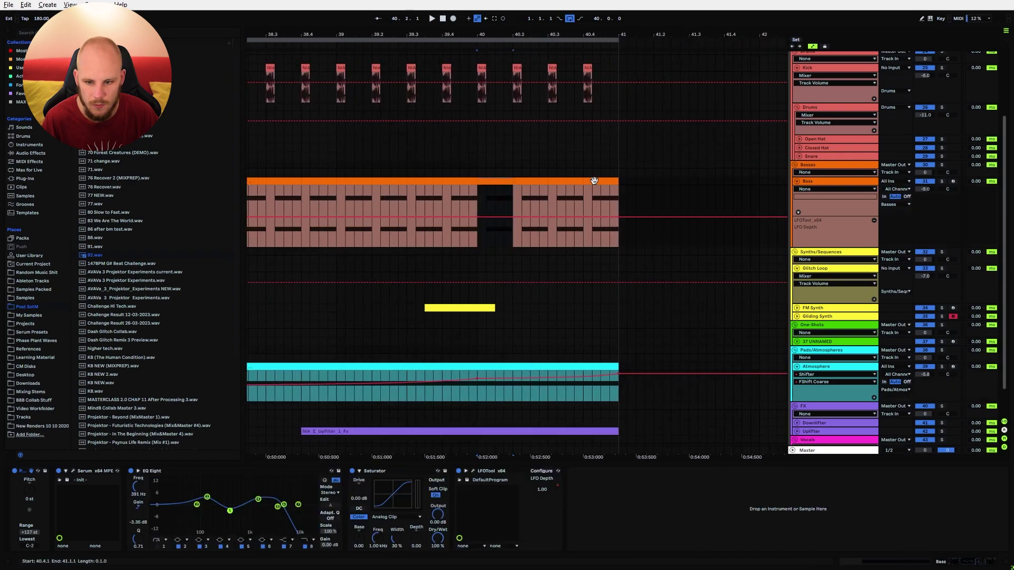
shift+click(595, 181)
key(Delete)
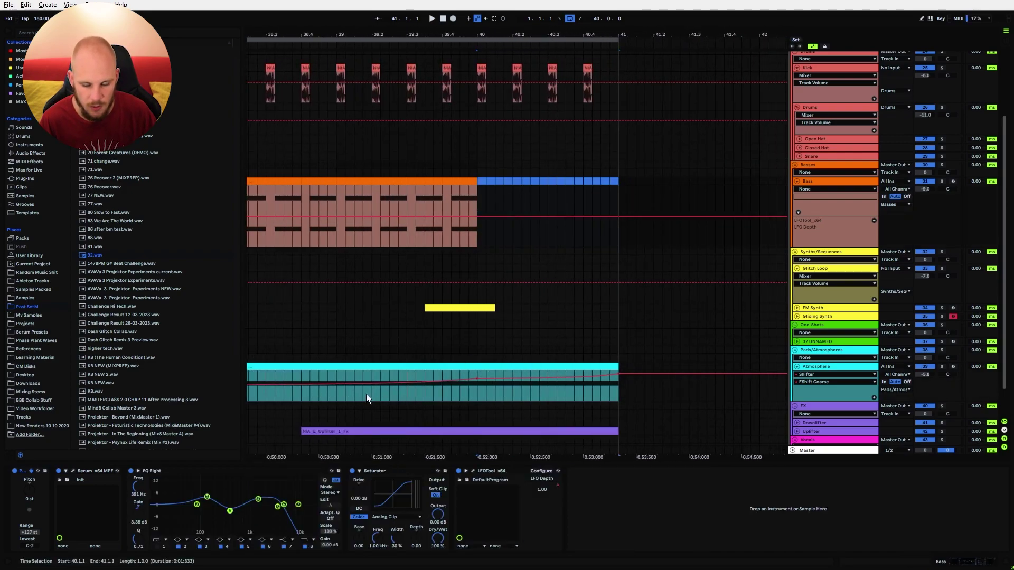
click(476, 393)
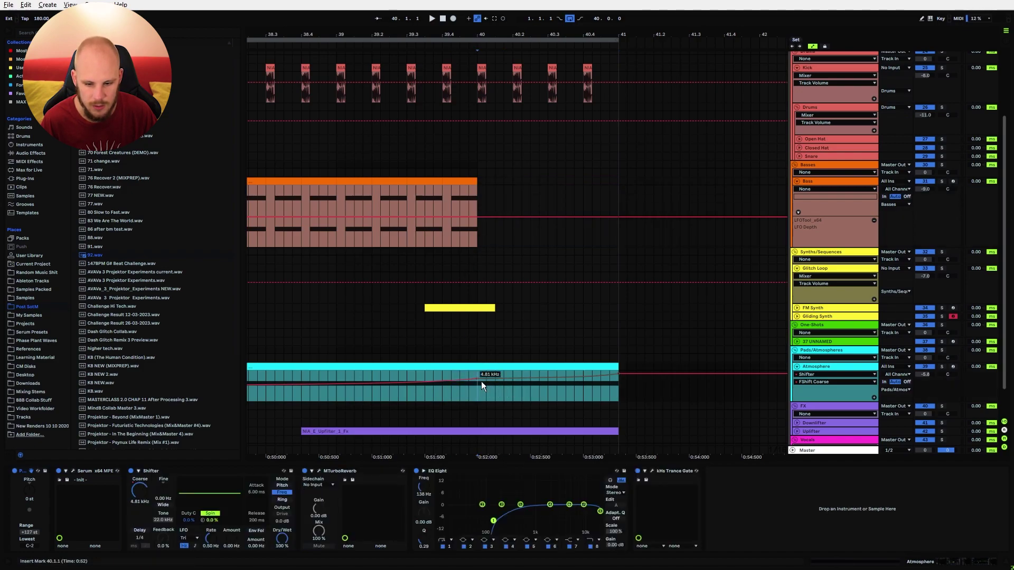
click(522, 74)
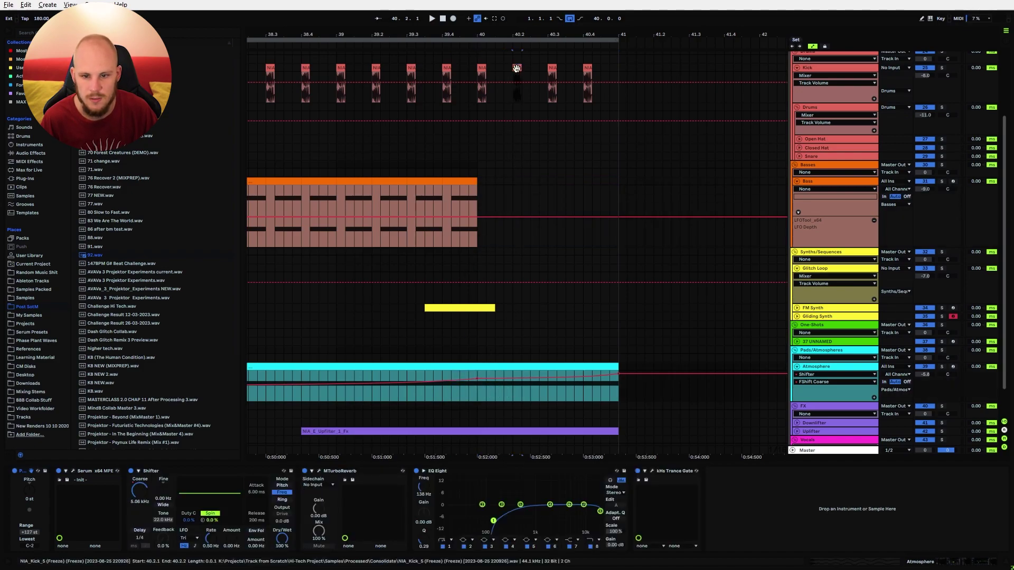
shift+click(616, 67)
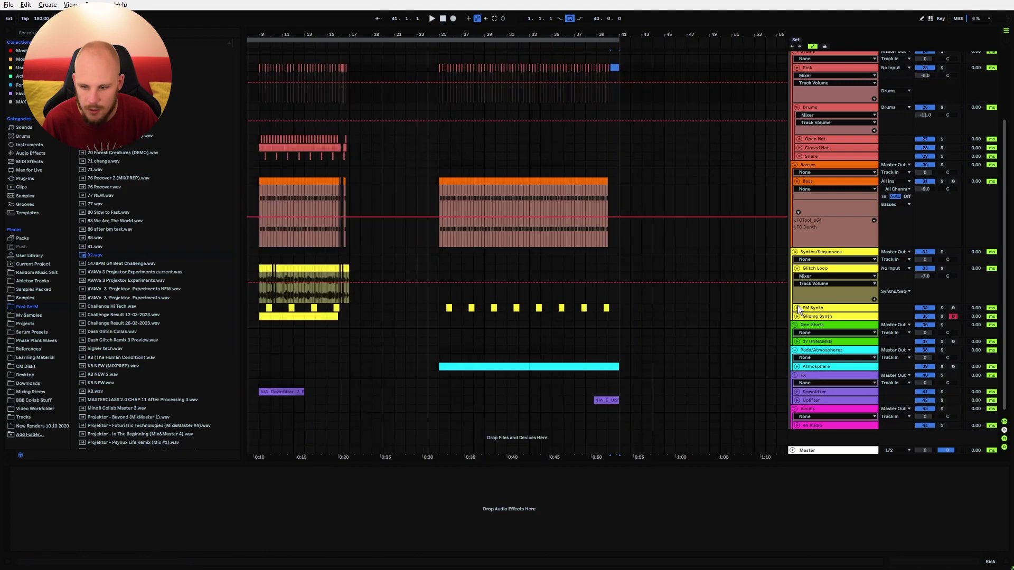
Unfold the FM Synth track, vary its Serum Macro 1 automation around bars 31 to 34, and play from bar 25.
click(798, 307)
click(806, 316)
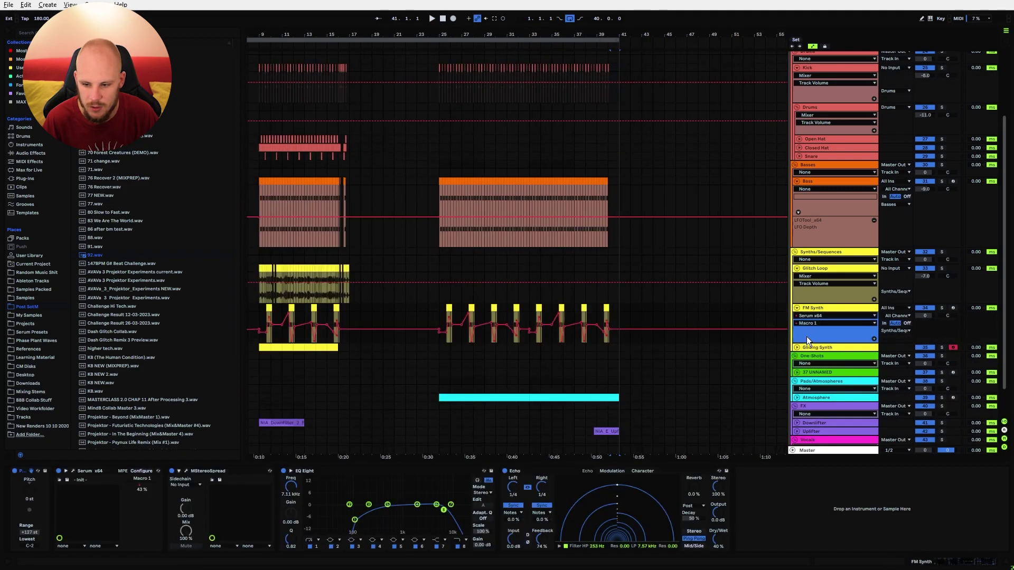
drag(498, 37, 400, 111)
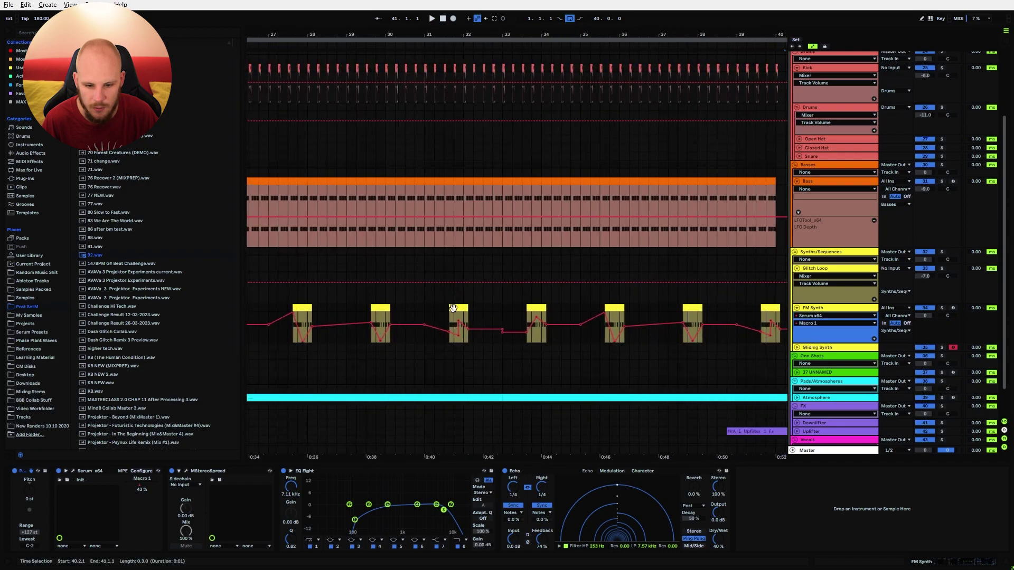
mouse_move(458, 335)
mouse_down()
mouse_move(468, 320)
mouse_move(458, 329)
mouse_up()
drag(527, 334, 527, 323)
drag(537, 318, 537, 325)
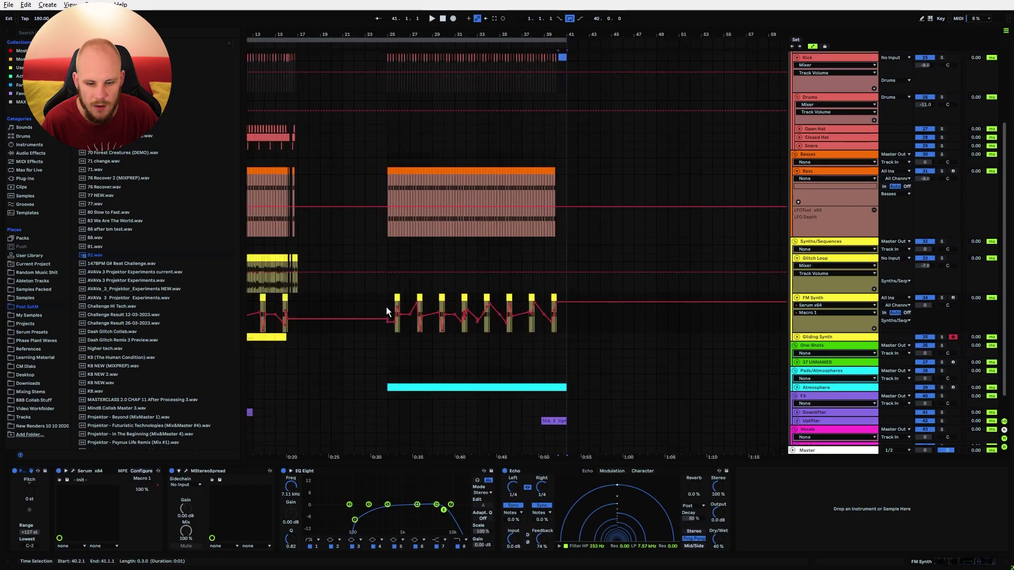
click(388, 306)
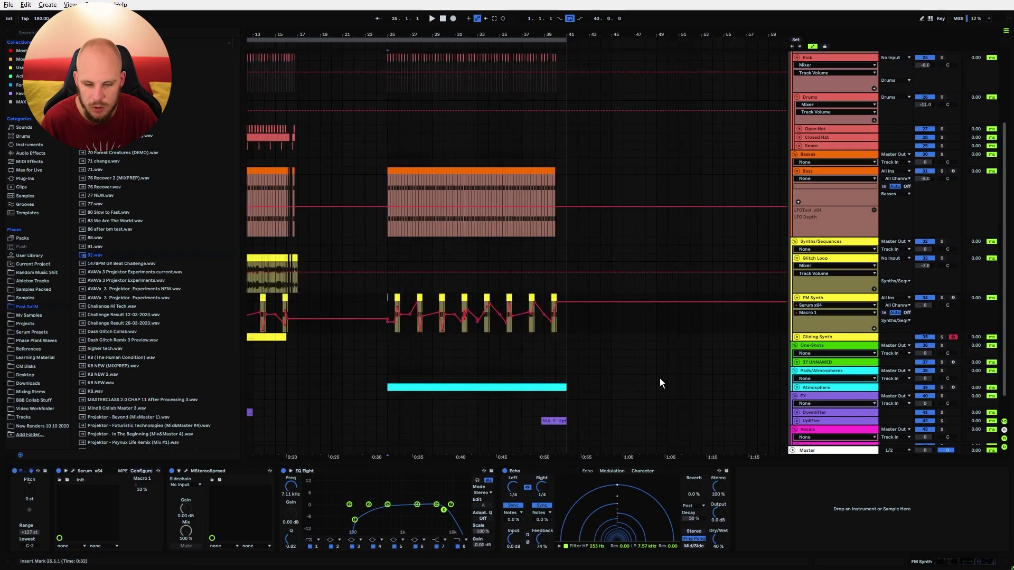
key(space)
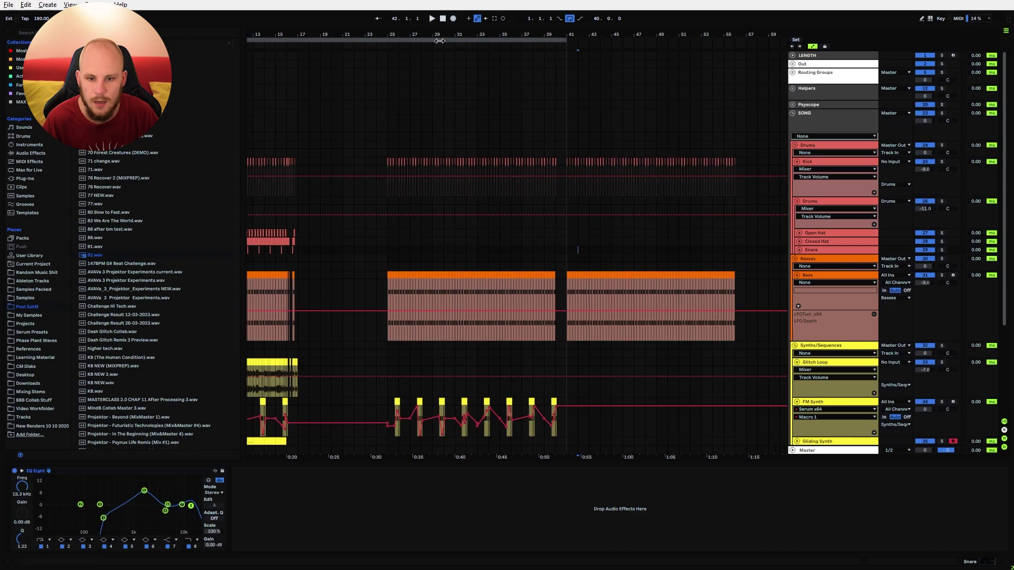
Copy the first two bars of the Closed Hat pattern at bar 9 to bar 41 and repeat them up to bar 57.
drag(439, 40, 504, 112)
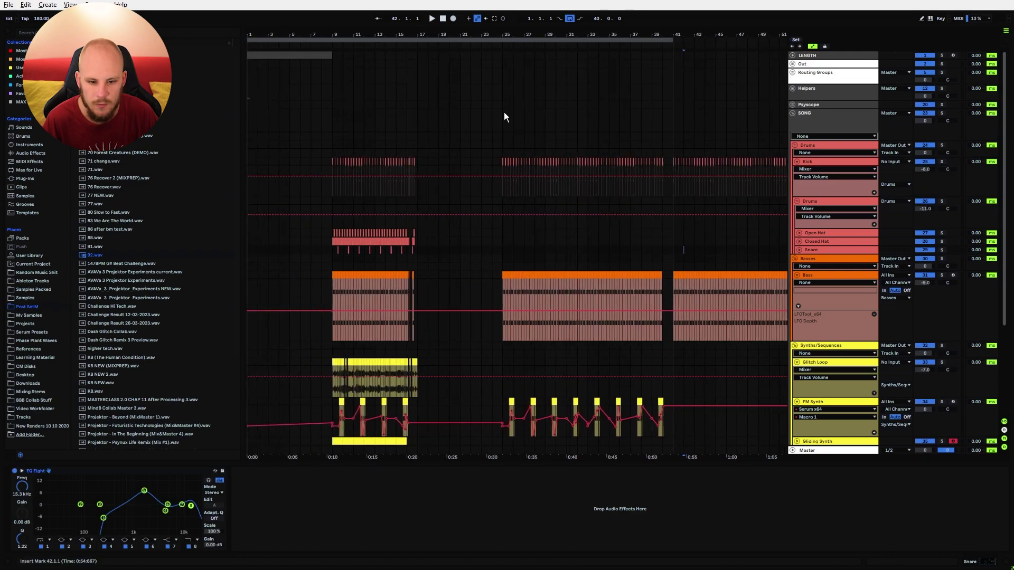
click(326, 242)
drag(332, 241, 354, 244)
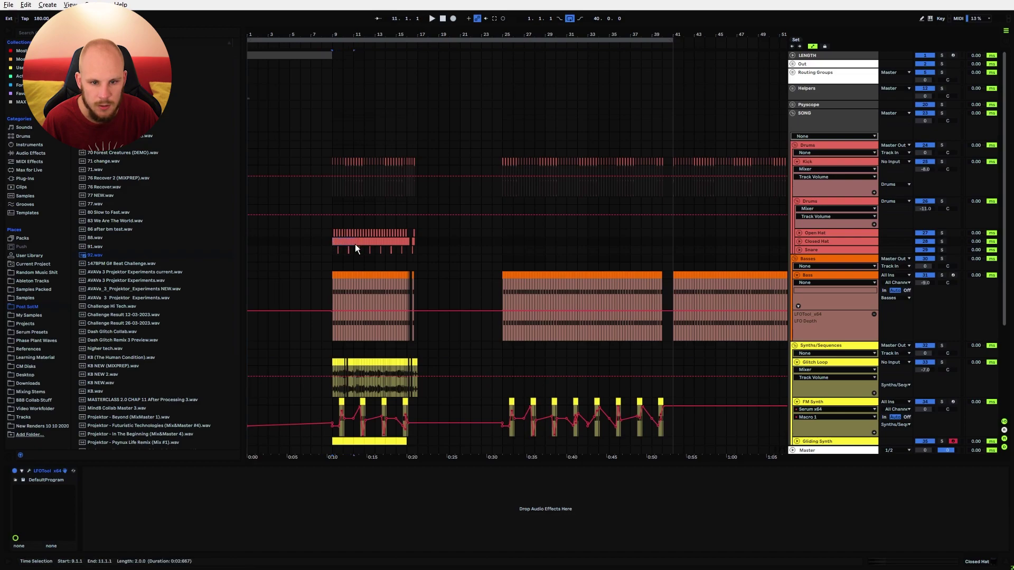
click(674, 242)
key(ctrl+v)
key(ctrl+d)
key(ctrl+d)
key(ctrl+d)
key(ctrl+d)
key(ctrl+d)
key(ctrl+d)
key(ctrl+d)
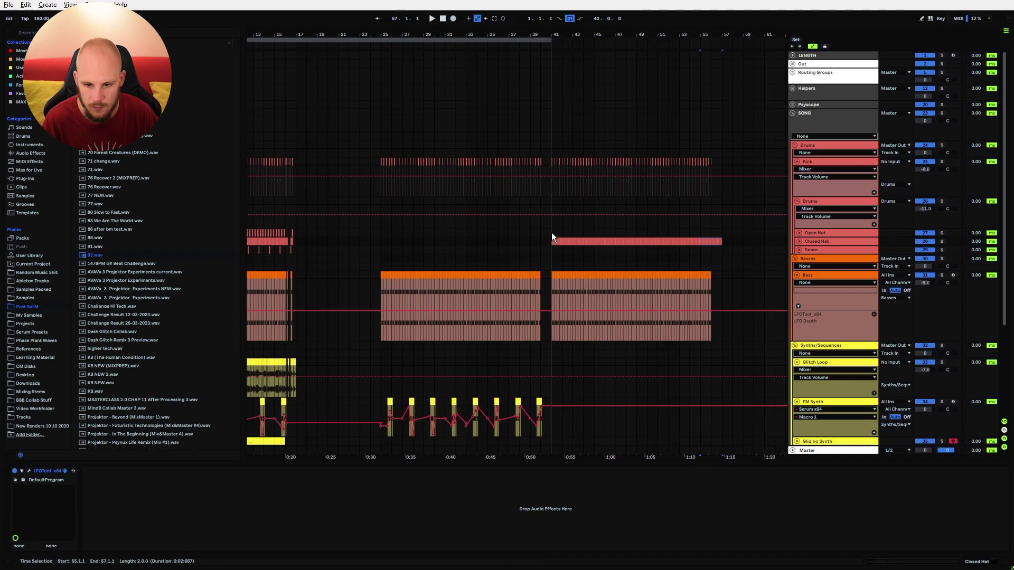
Delete the Closed Hat clips from bar 56 to bar 57 and place the insert mark at bar 41.
key(Delete)
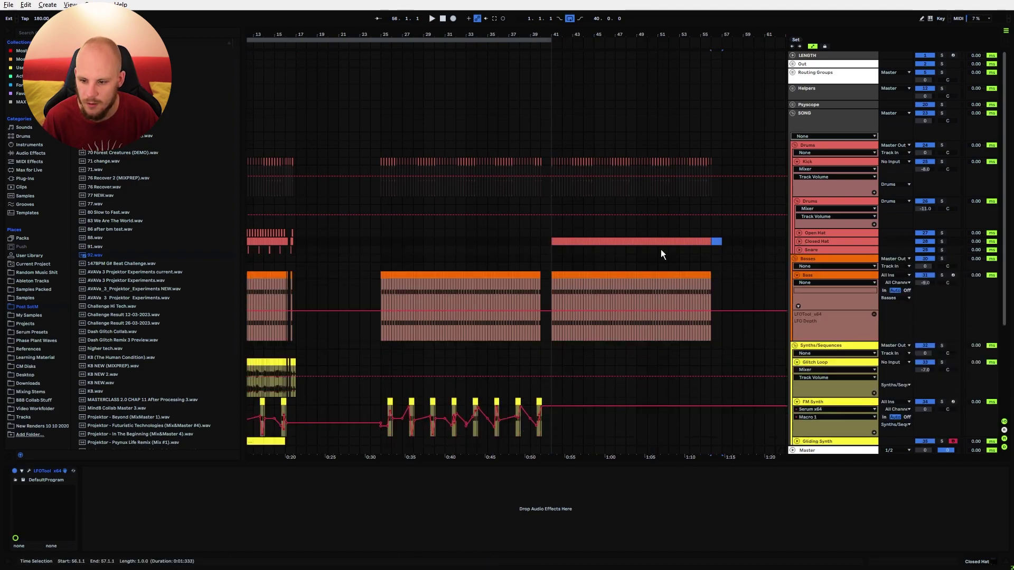
click(551, 234)
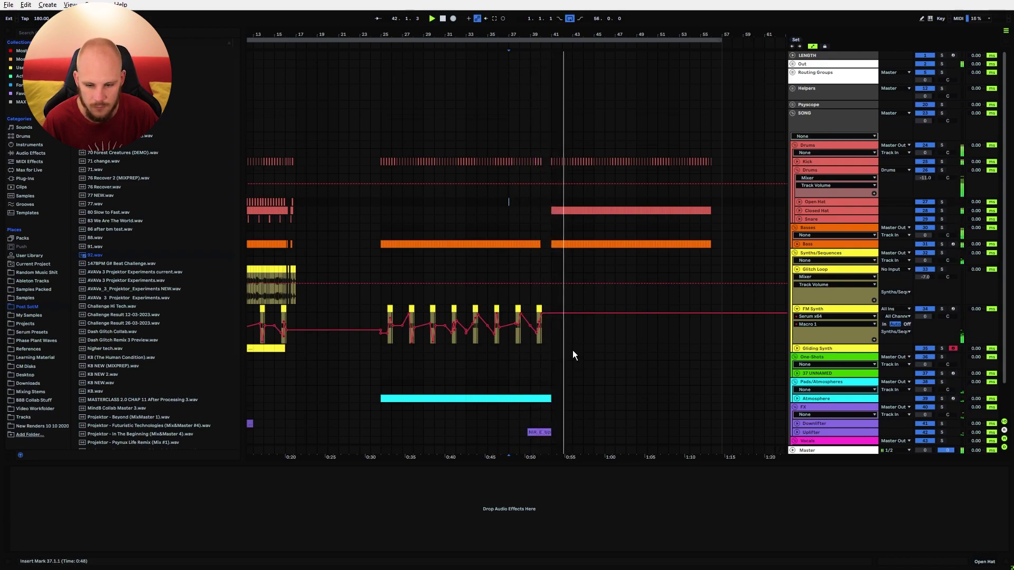
Unfold the Bass track, consolidate its clips from bar 41 to bar 43 and open the two-bar clip for note editing.
click(796, 244)
drag(563, 35, 473, 52)
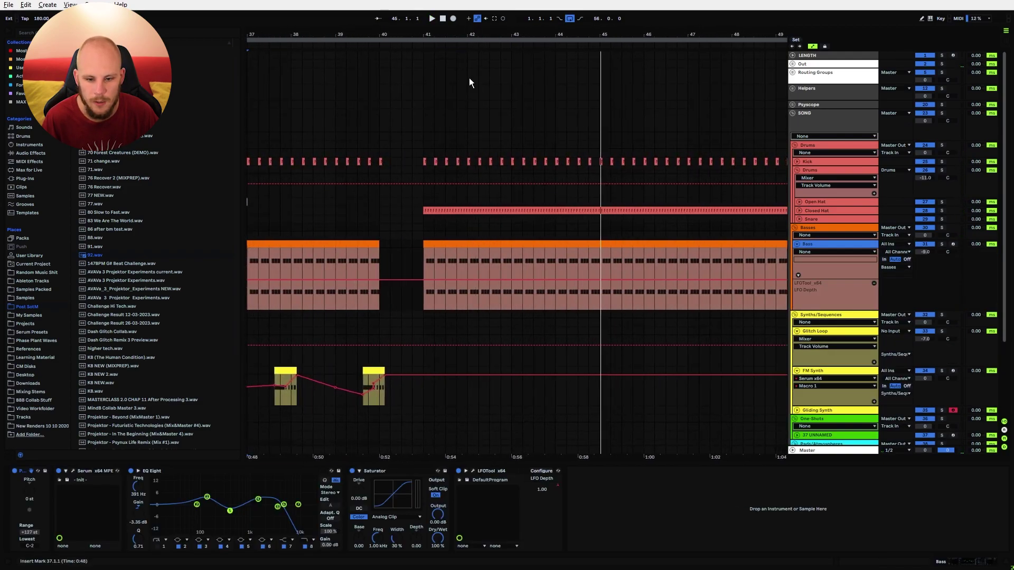
drag(428, 247, 463, 244)
shift+click(508, 243)
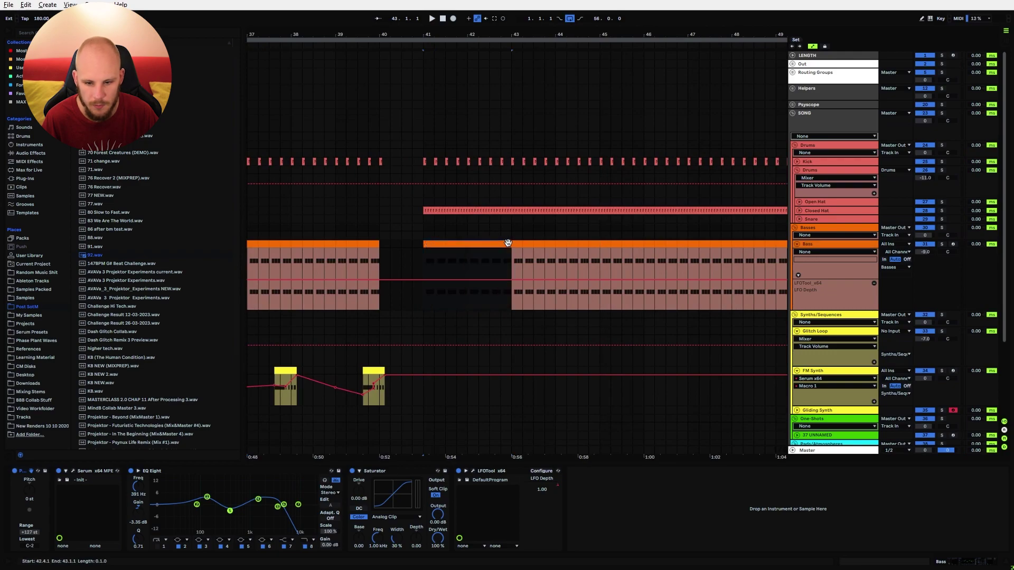
double_click(507, 242)
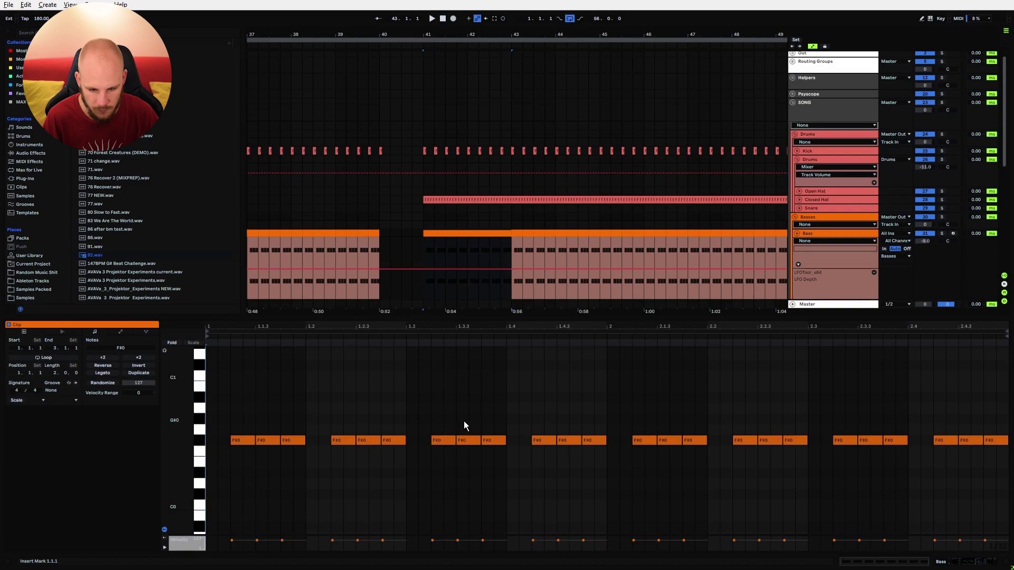
In the bass clip's first bar, raise the notes at 1.3.3 to G0, 1.4.3 to B0 and 1.4.4 to G#0.
drag(465, 443, 464, 433)
click(571, 440)
key(Up)
key(Up)
key(Up)
key(Up)
key(Up)
click(594, 440)
key(Up)
key(Up)
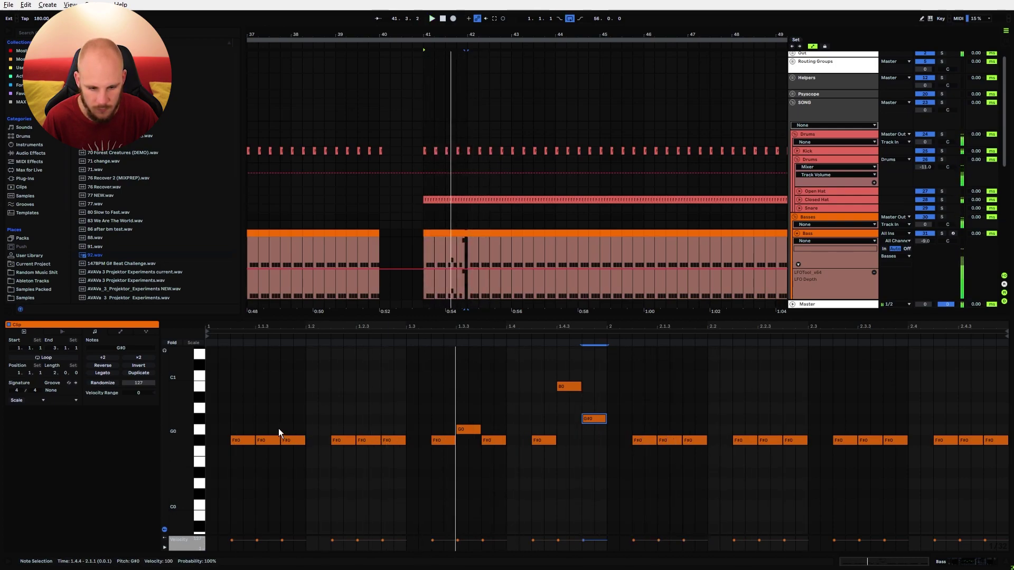
In the bass clip's second bar, raise the note at 2.2.3 to G0 and lower the one at 2.3.4 to E0.
click(294, 442)
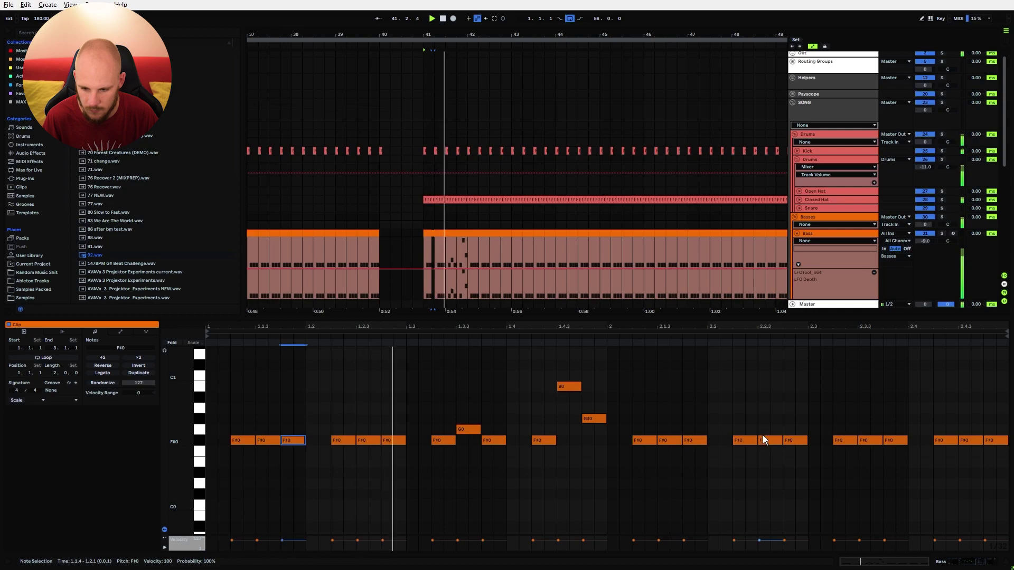
drag(774, 428, 769, 452)
key(Up)
click(870, 442)
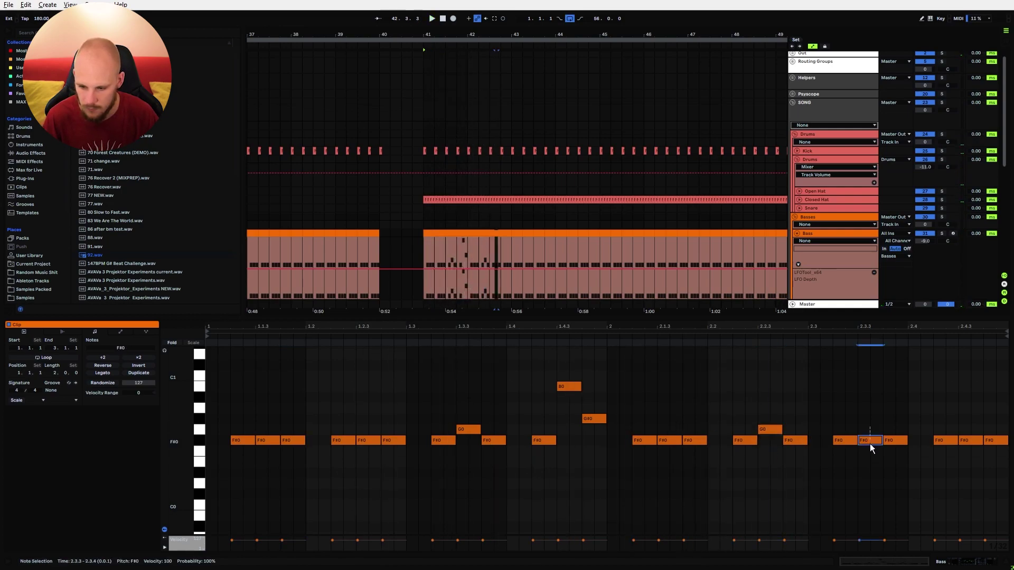
click(893, 440)
key(Down)
key(Down)
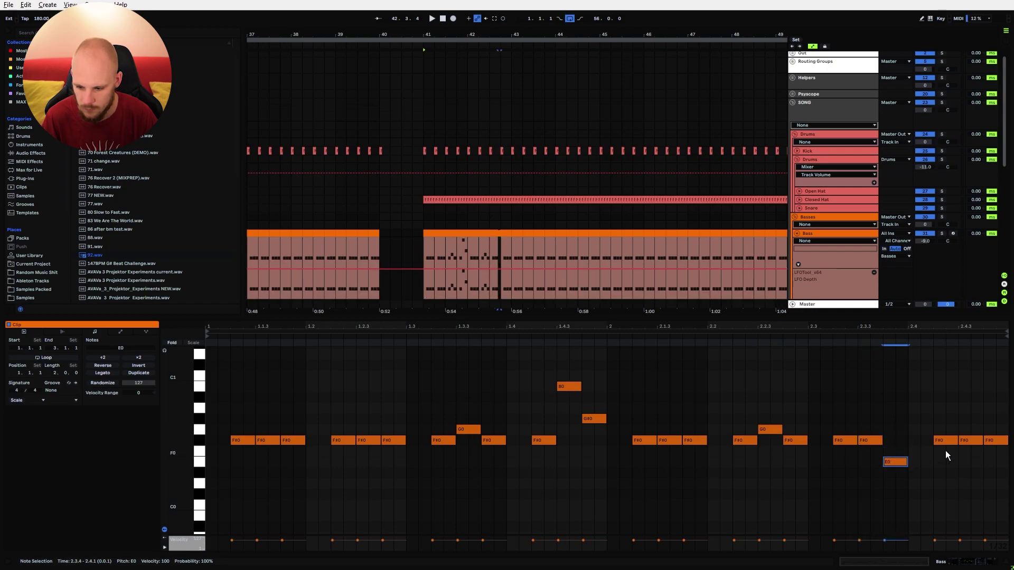
Raise the bass clip's last two notes to A0 and B0, and the note at 1.4.4 to A0.
drag(971, 431, 993, 452)
key(Up)
key(Up)
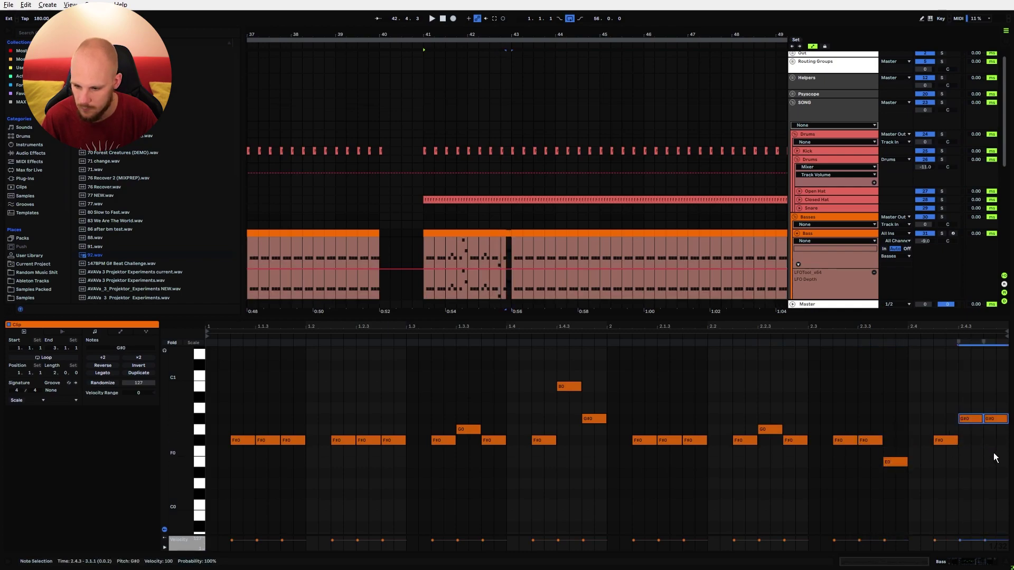
key(Up)
click(986, 409)
key(space)
drag(613, 400, 578, 435)
key(Up)
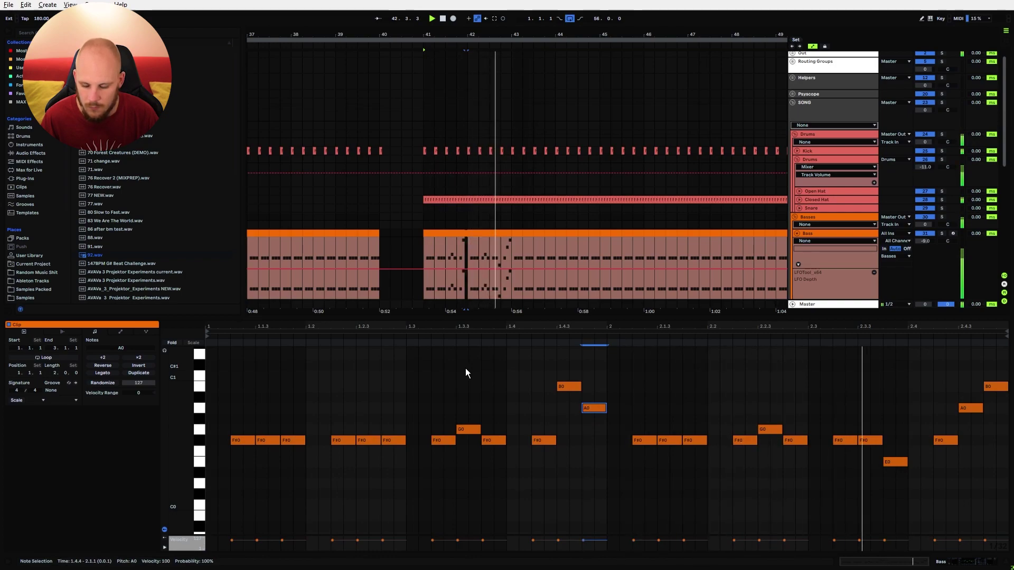
Duplicate the two-bar bass clip to bar 43 and consolidate bars 41 to 45 into one four-bar clip.
click(493, 229)
key(ctrl+d)
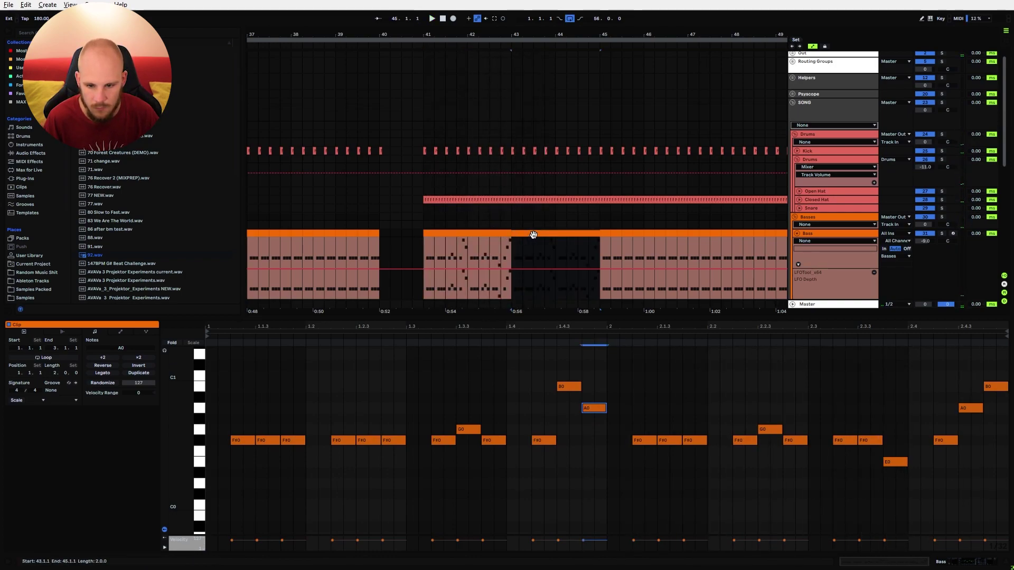
shift+click(488, 235)
key(ctrl+j)
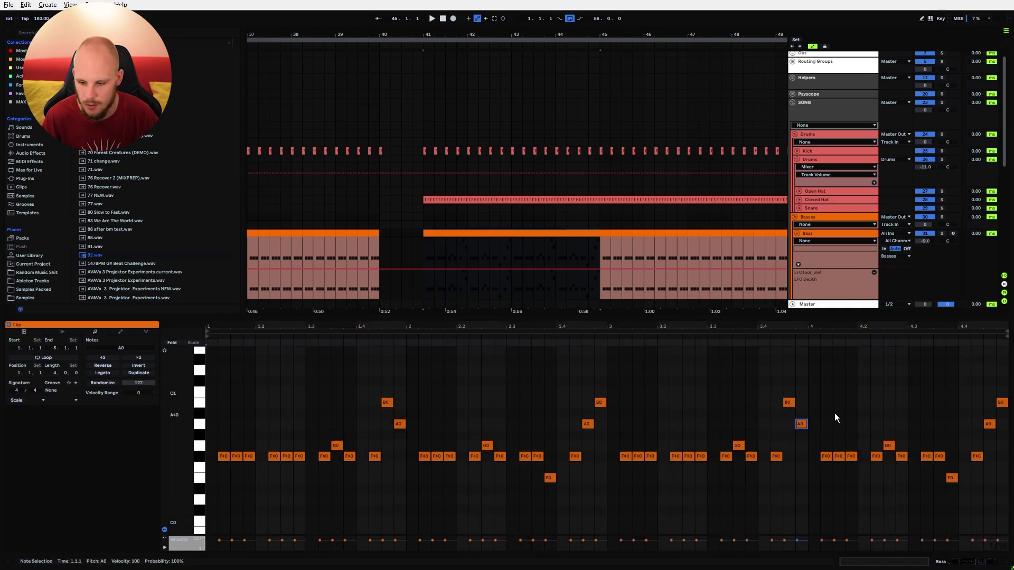
In the four-bar bass clip, raise the notes at 4.3.2 to C#1 and 4.3.3 to B0.
click(948, 461)
click(939, 456)
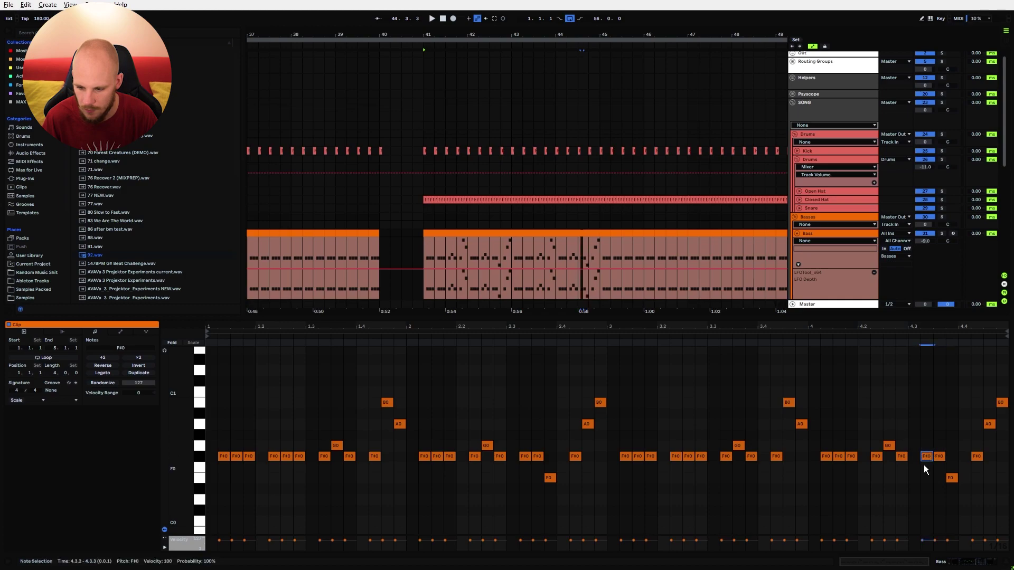
key(Up)
key(Up)
key(Up)
key(Up)
key(Up)
key(Up)
key(Up)
click(939, 456)
key(Up)
key(Up)
key(Up)
key(Up)
key(Up)
Raise the bass note at 4.3.4 to A0 and play the end of the clip from around bar 44.
click(951, 478)
key(Up)
key(Up)
key(Up)
key(Up)
key(Up)
key(space)
click(564, 311)
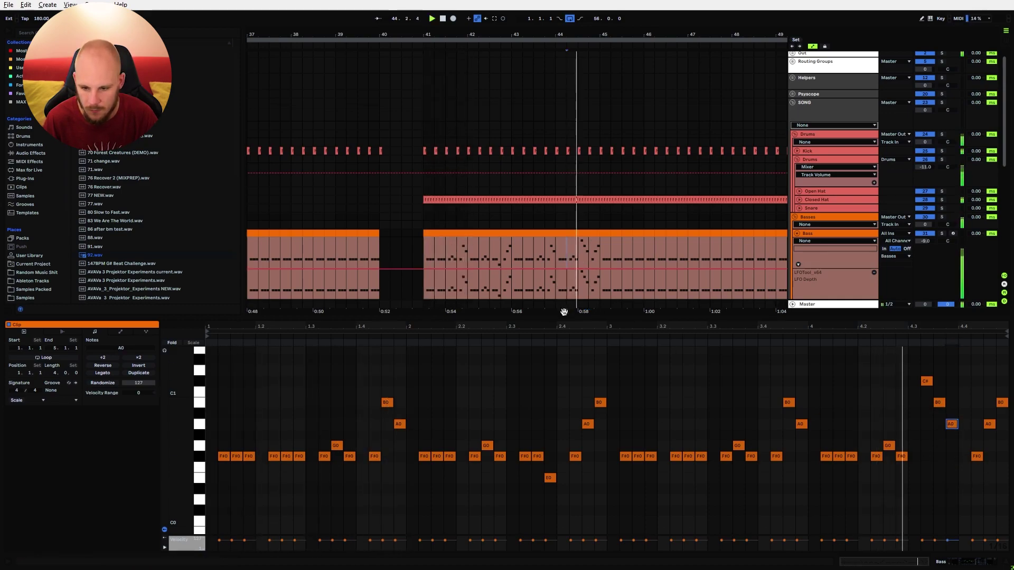
click(564, 311)
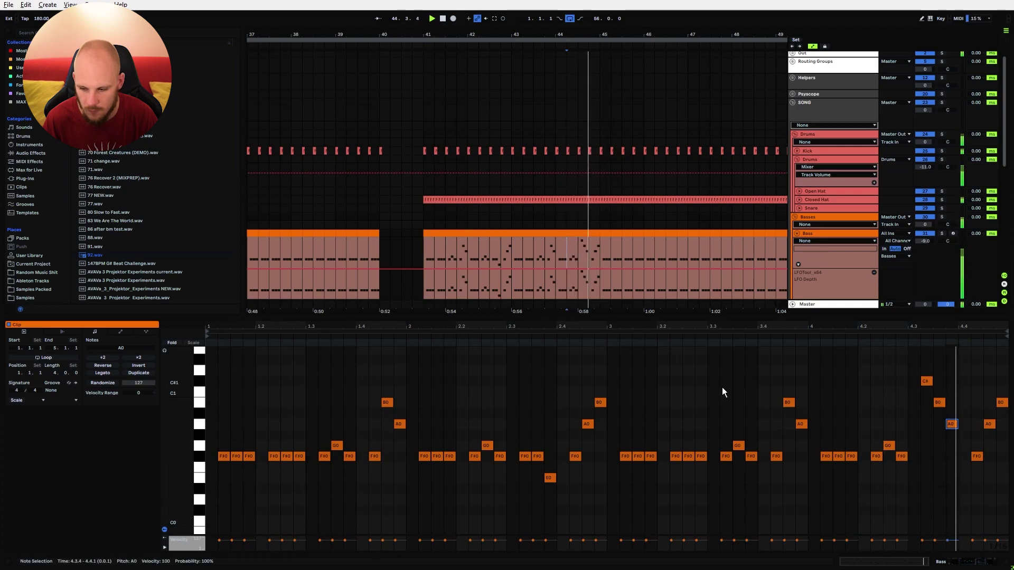
key(space)
click(558, 255)
key(space)
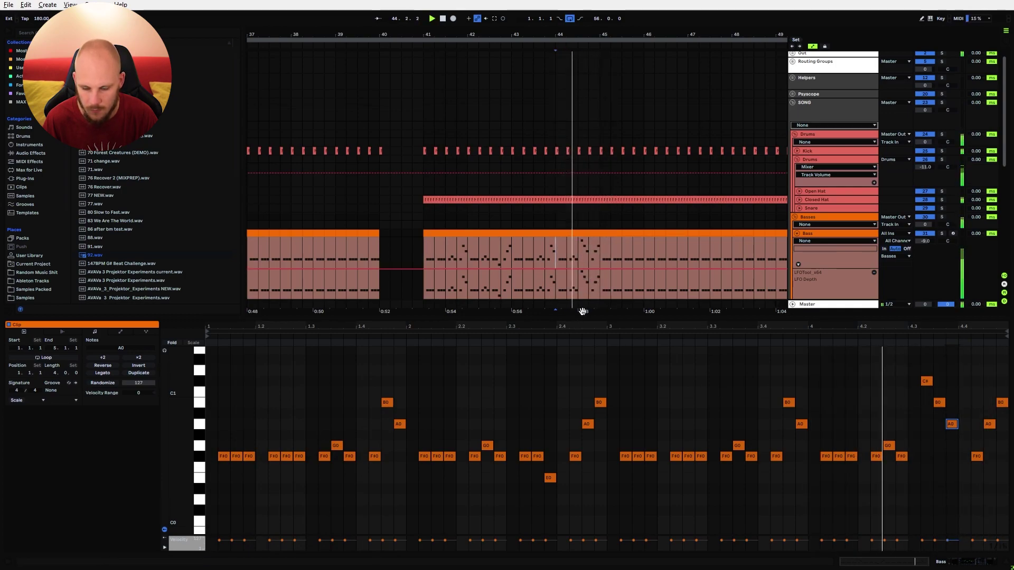
Raise the bass note at 4.2.4 to A0, keeping its timing, and play the phrase.
key(space)
click(906, 456)
key(Up)
key(Up)
key(Up)
key(Up)
key(Left)
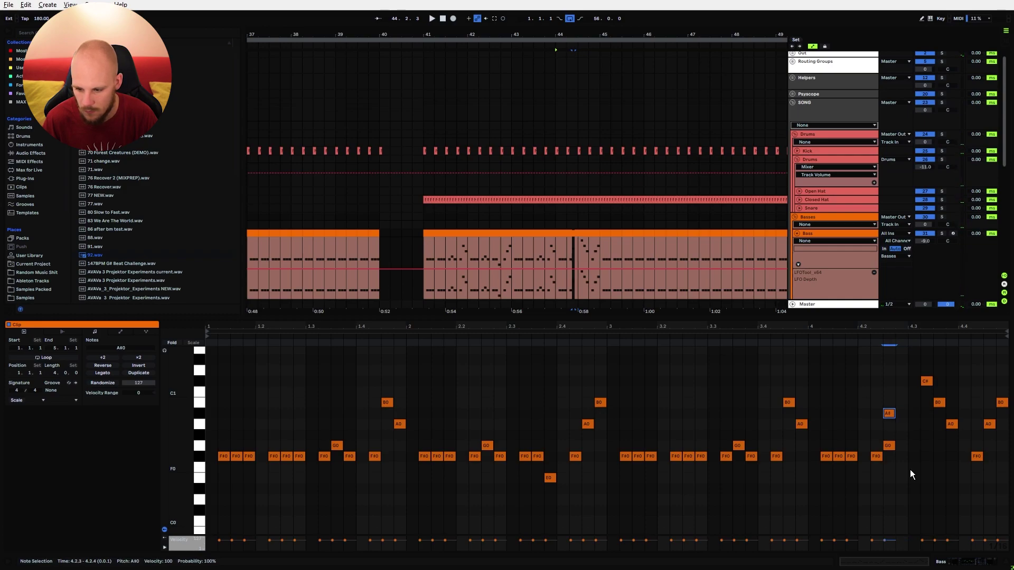
key(Right)
key(Down)
key(space)
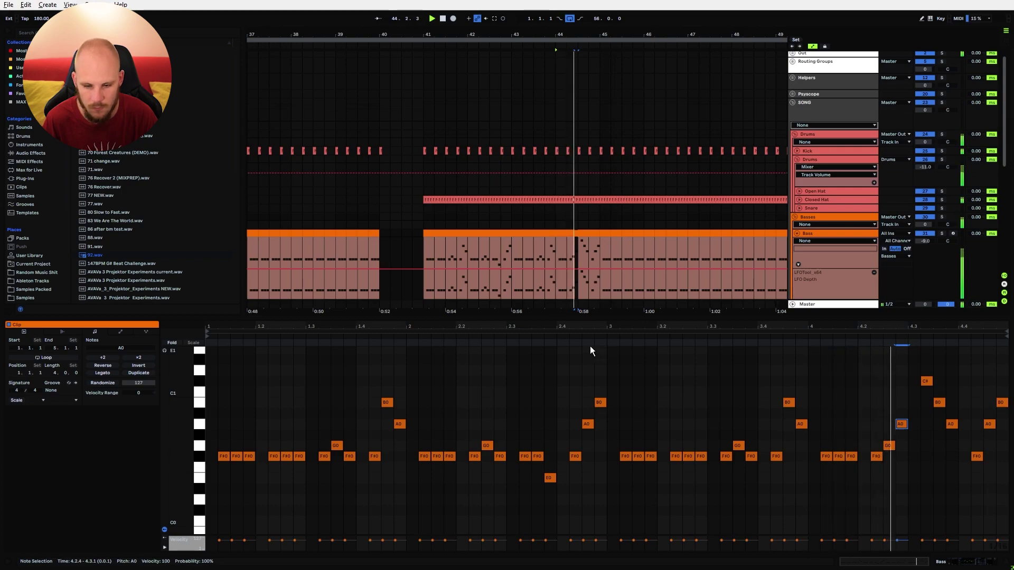
Repeat the four-bar bass clip from bar 41 over the following bars, ending the last copy at bar 56.
click(422, 247)
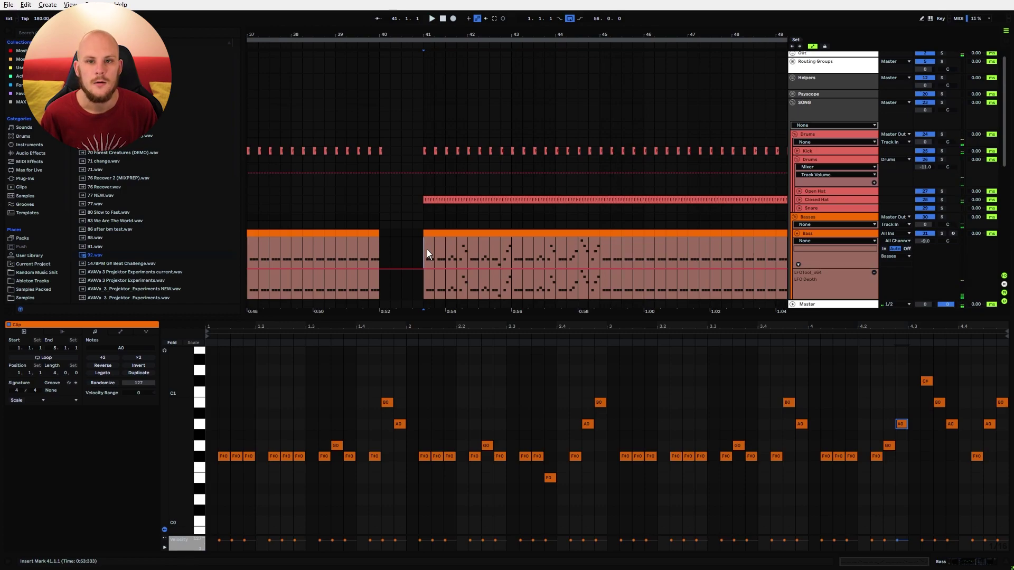
click(457, 236)
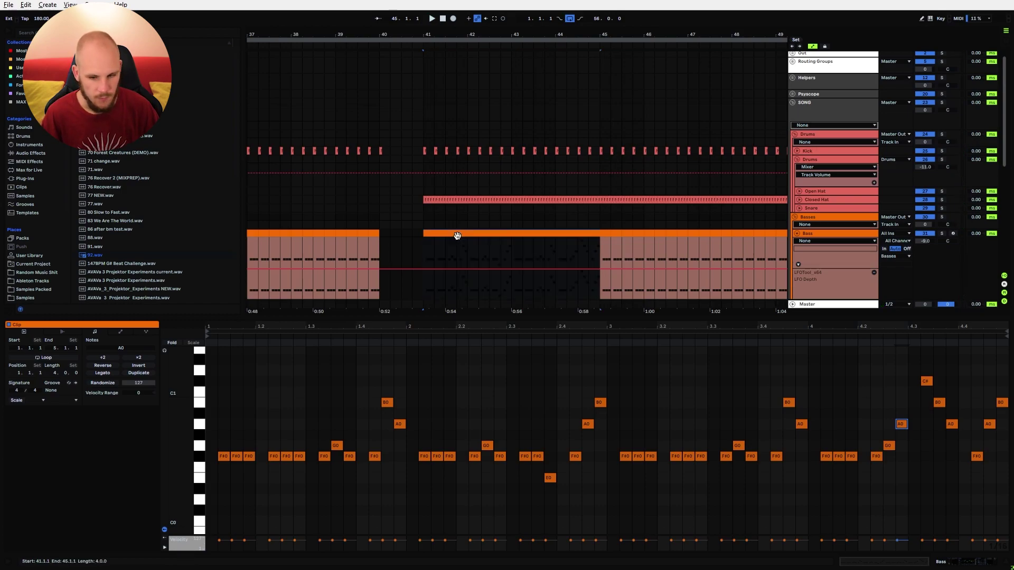
key(ctrl+z)
click(424, 260)
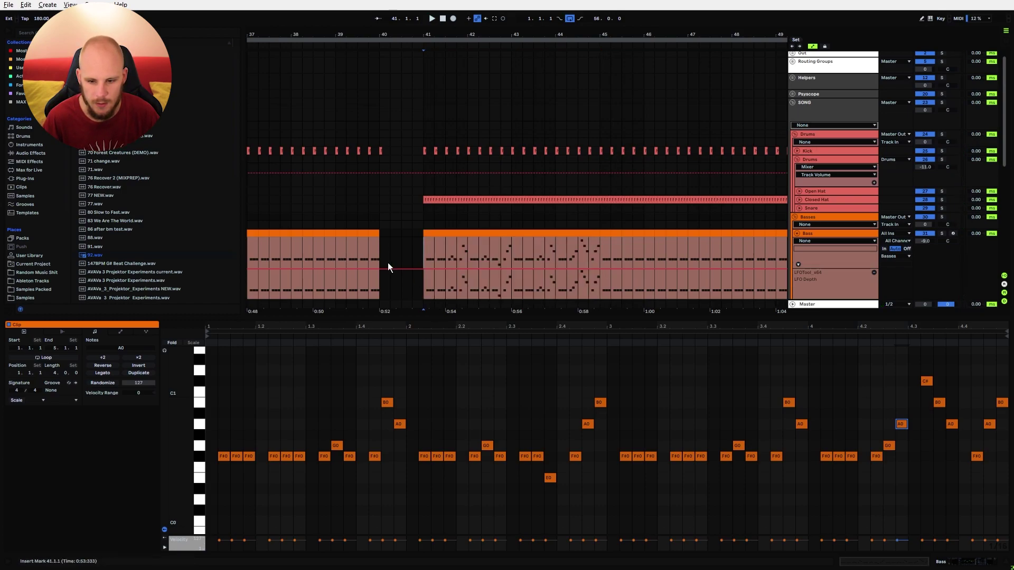
drag(522, 37, 416, 10)
click(427, 234)
drag(428, 235, 661, 233)
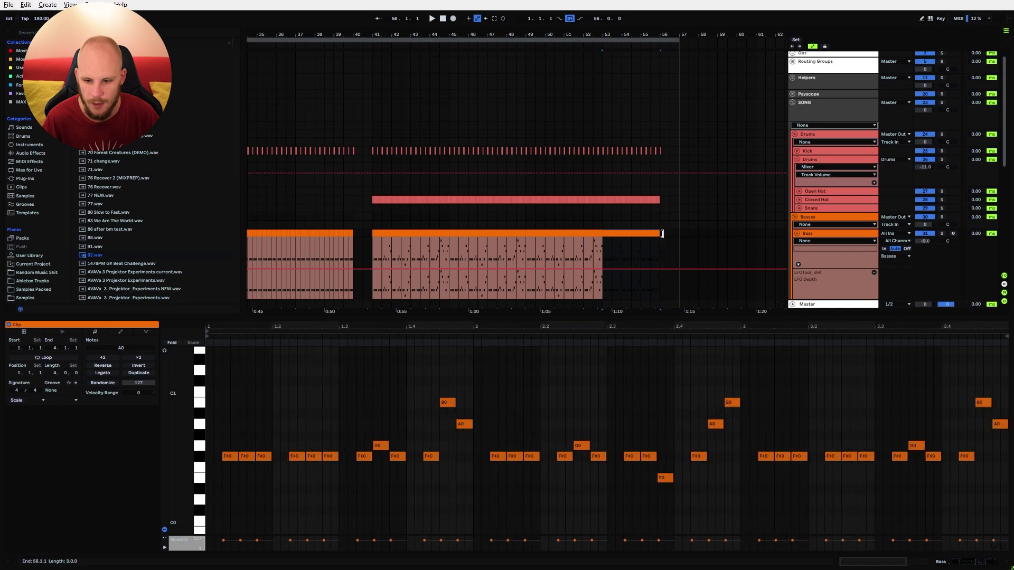
Delete the Kick clip at 48.4, deactivate the Closed Hat clips from 48.3 to bar 49, and play the passage.
click(525, 278)
drag(511, 39, 512, 142)
click(553, 235)
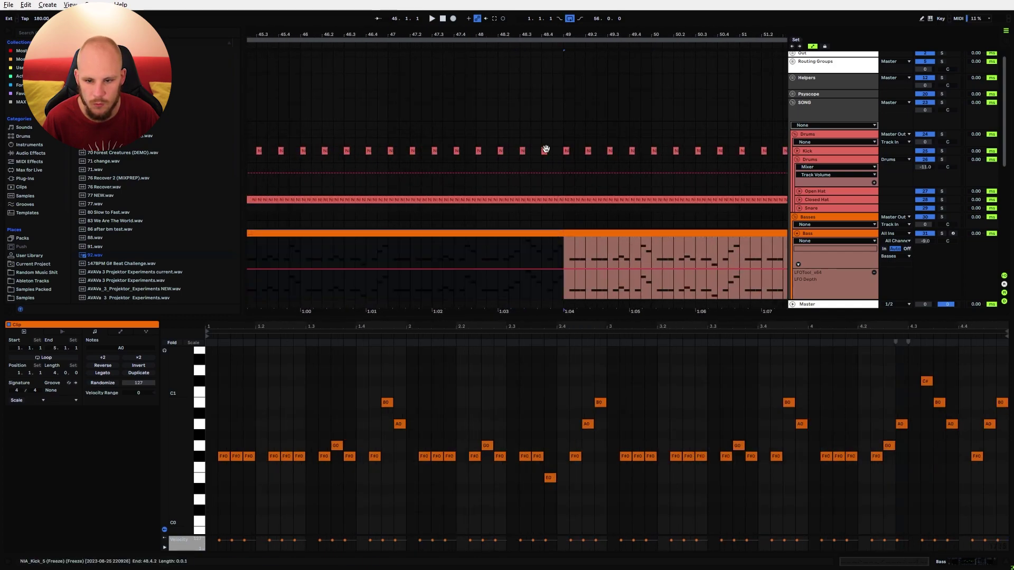
click(545, 149)
key(Delete)
click(542, 201)
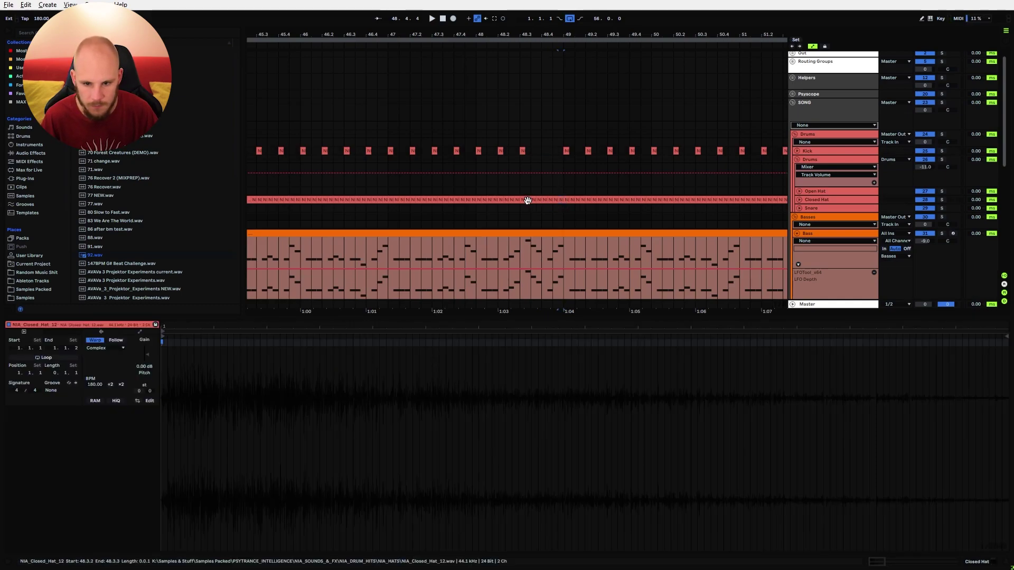
shift+click(524, 200)
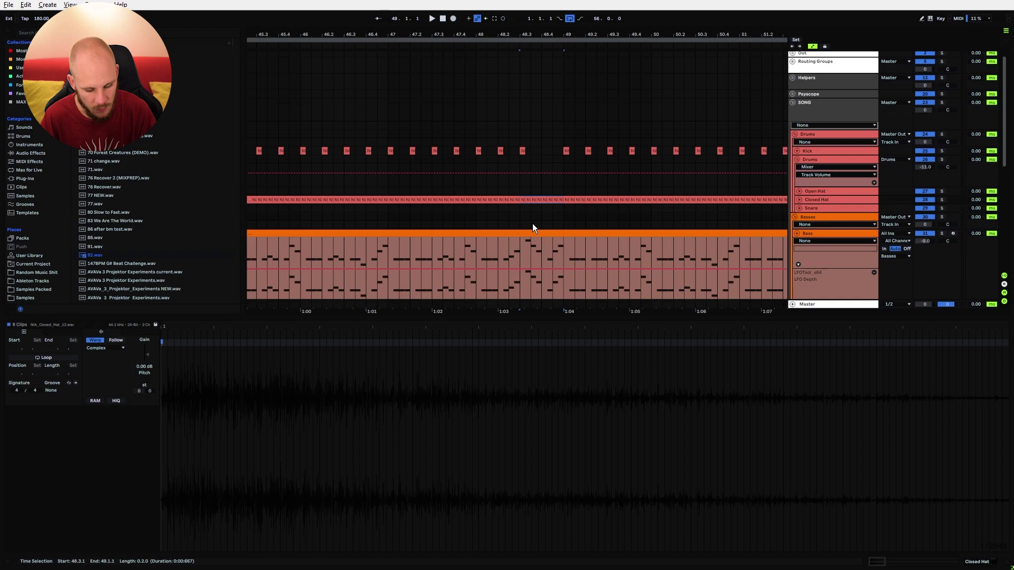
click(524, 215)
key(space)
In the bass clip ending at bar 49, replace the last three notes with a copy of the C#1, B0, A0 run from 4.3.
click(534, 230)
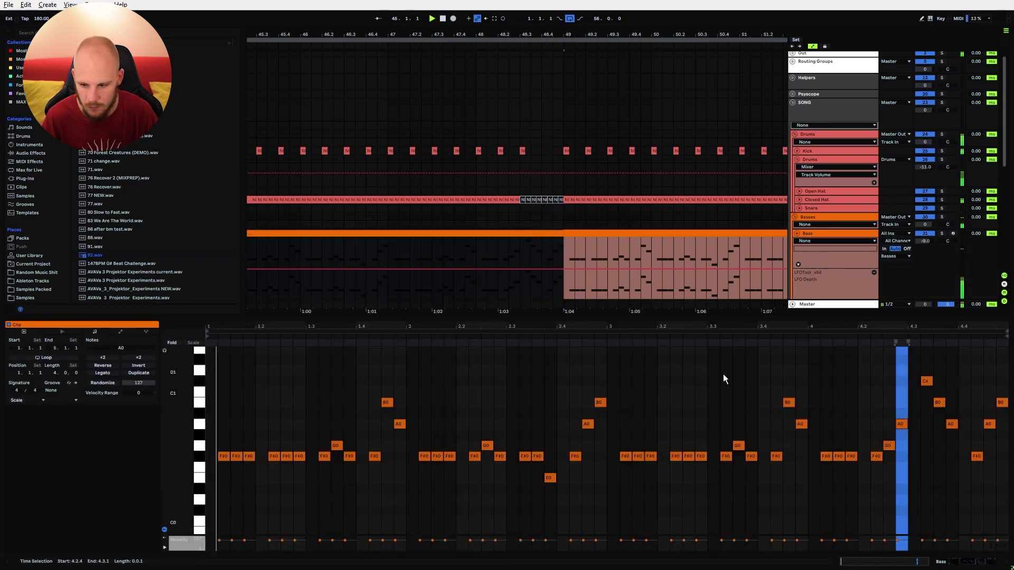
drag(968, 391, 984, 473)
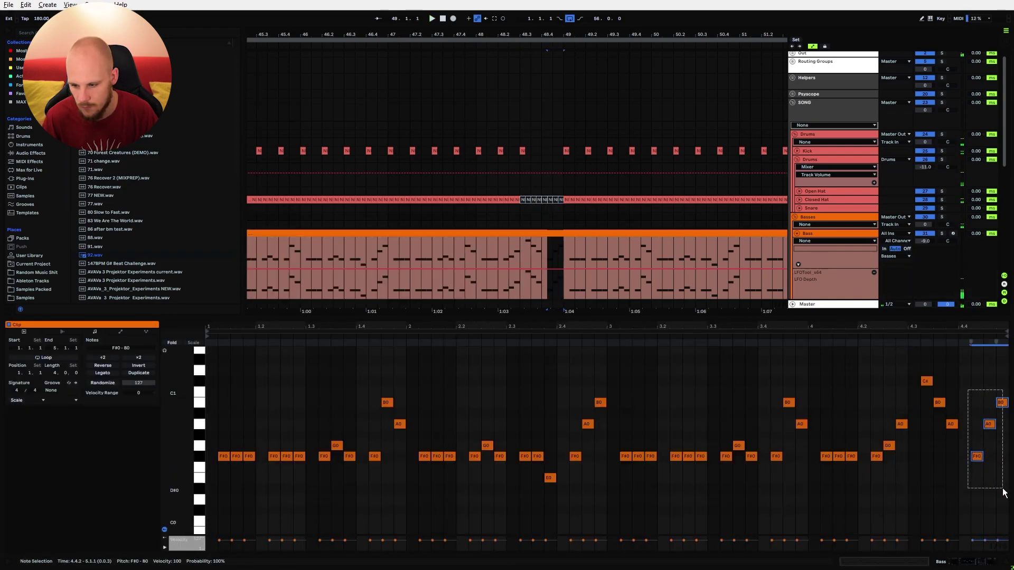
key(Delete)
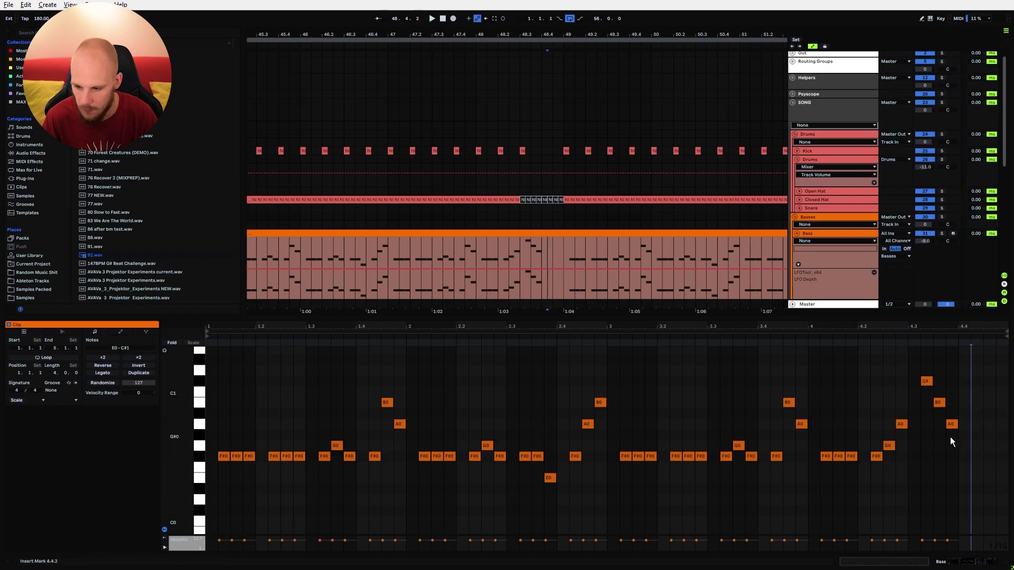
drag(962, 368, 910, 416)
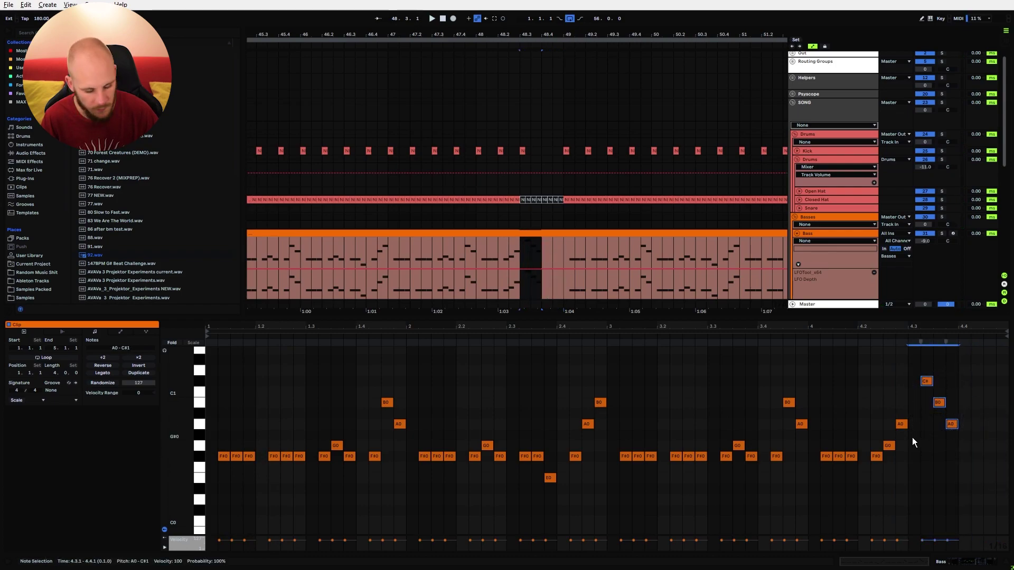
key(ctrl+d)
Add a bass note at 4.4.1 and raise it to F#1.
click(976, 380)
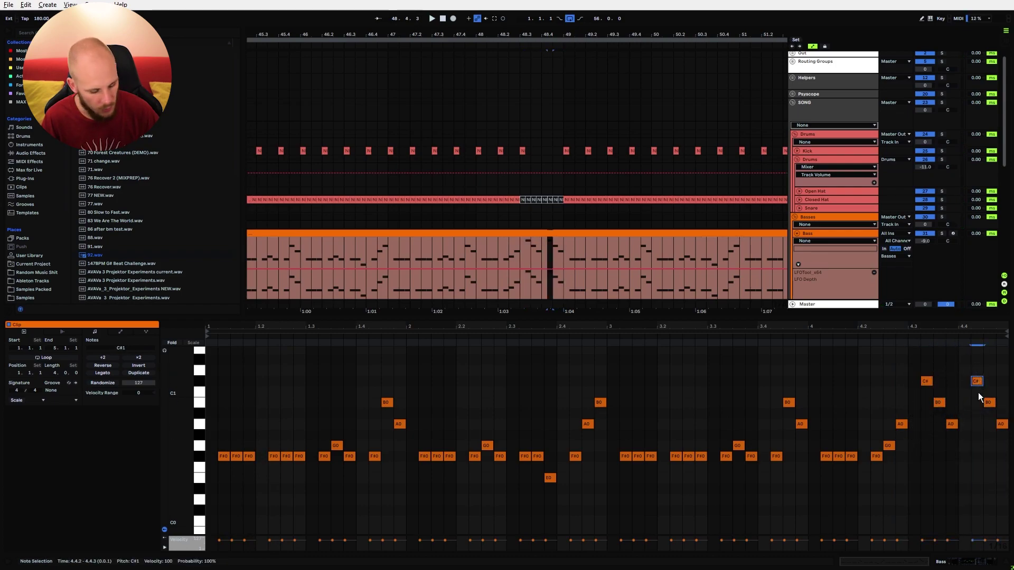
double_click(962, 371)
key(Up)
key(Up)
key(Up)
key(Up)
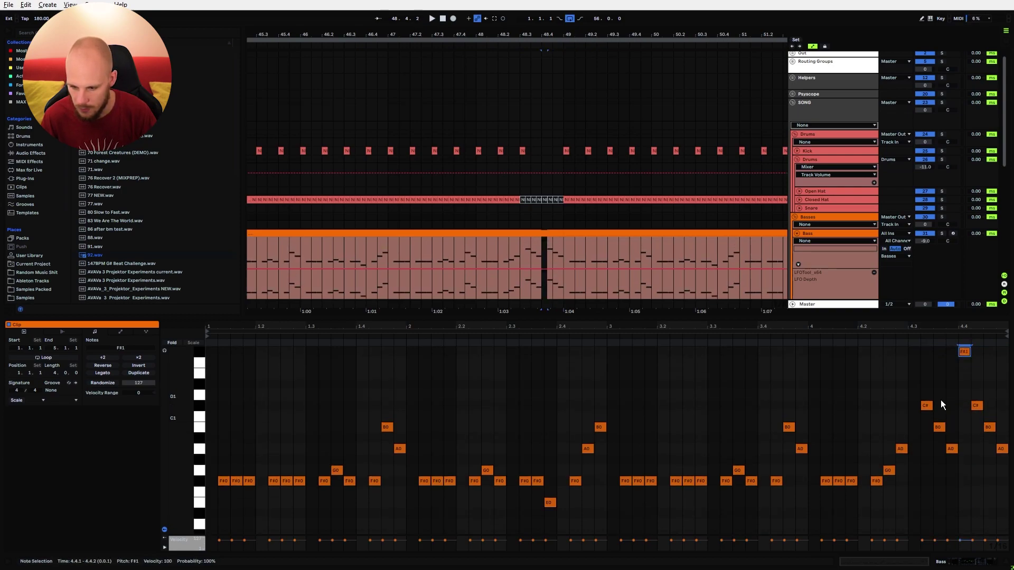
Play the bass fill from 48.2 and show the Bass track's device chain.
click(501, 246)
key(space)
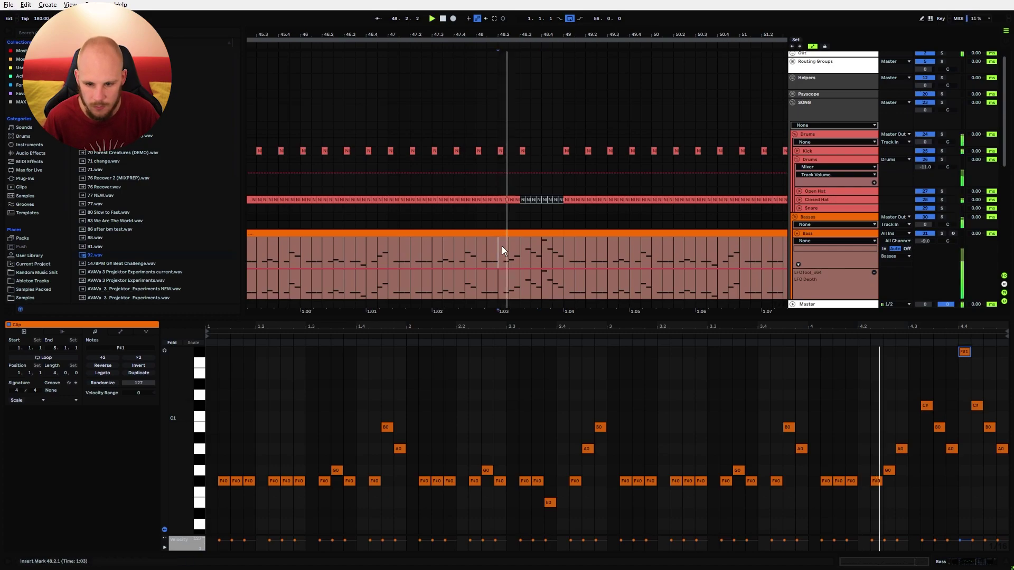
key(space)
key(space)
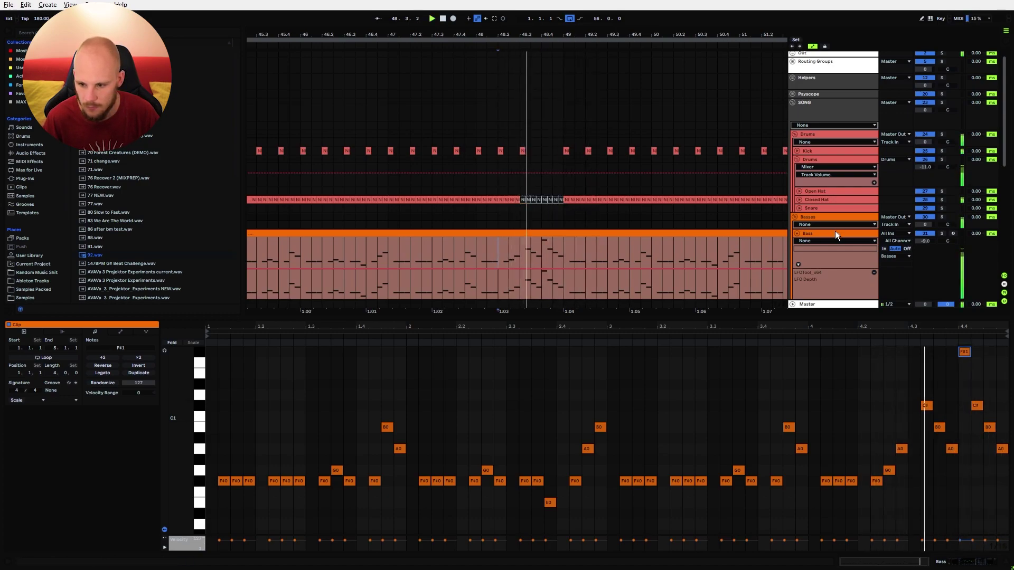
double_click(812, 234)
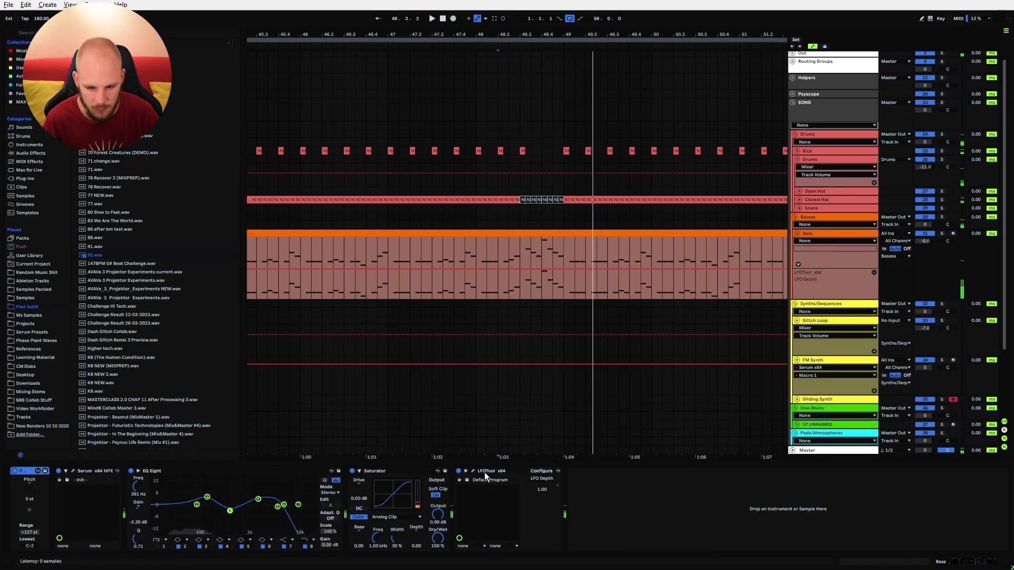
Automate the Bass track's LFOTool LFO Depth with a dip to the minimum during the fill before bar 49, and play it.
click(554, 488)
click(530, 240)
click(553, 240)
drag(542, 239, 542, 268)
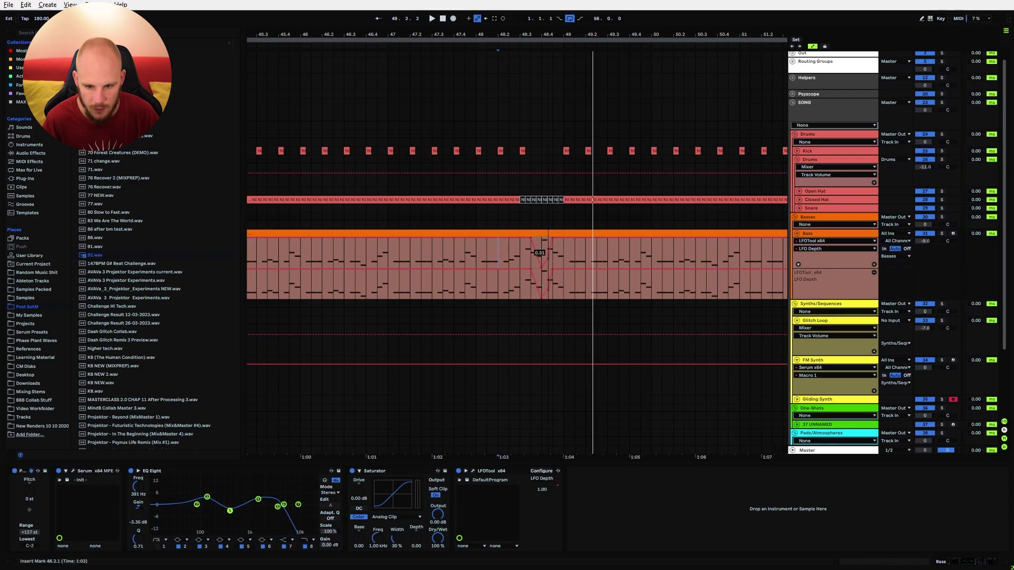
key(space)
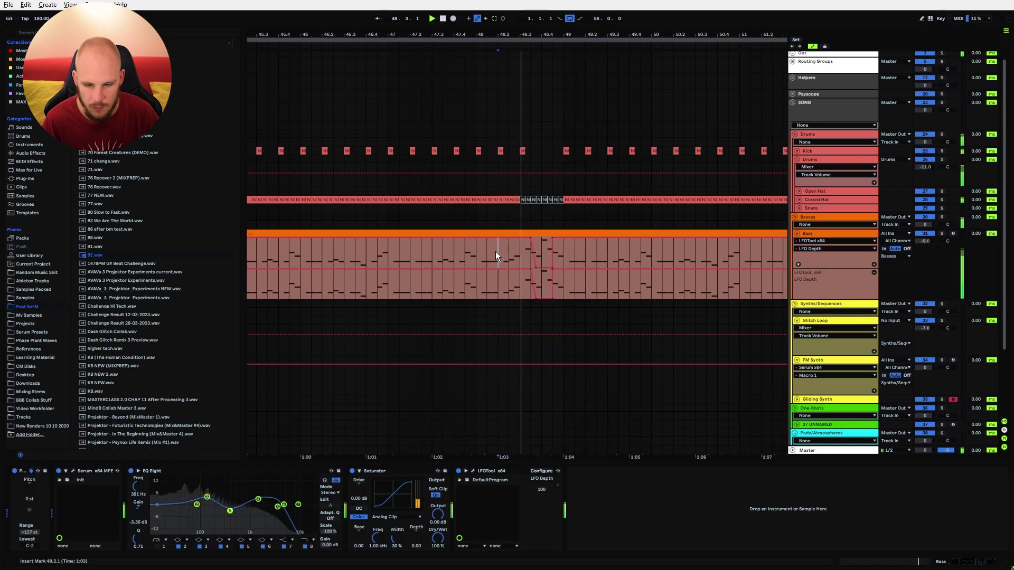
drag(540, 35, 540, 6)
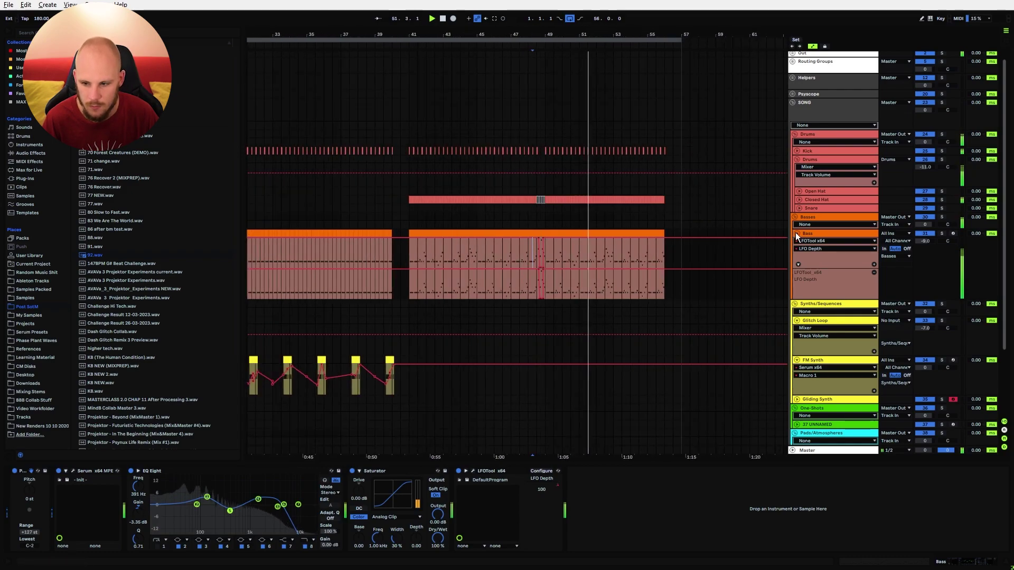
Fold the Bass track, then copy bar 9 of the Snare track to bar 49, repeat it up to bar 56, and play.
click(798, 234)
drag(483, 35, 591, 35)
key(space)
drag(309, 211, 318, 211)
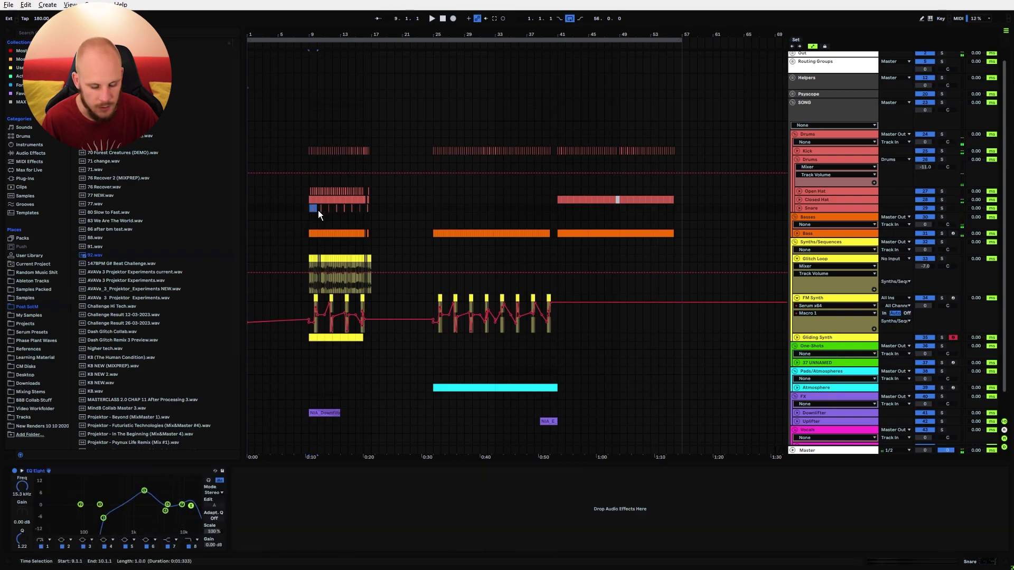
click(619, 206)
key(ctrl+v)
key(ctrl+d)
key(ctrl+d)
key(space)
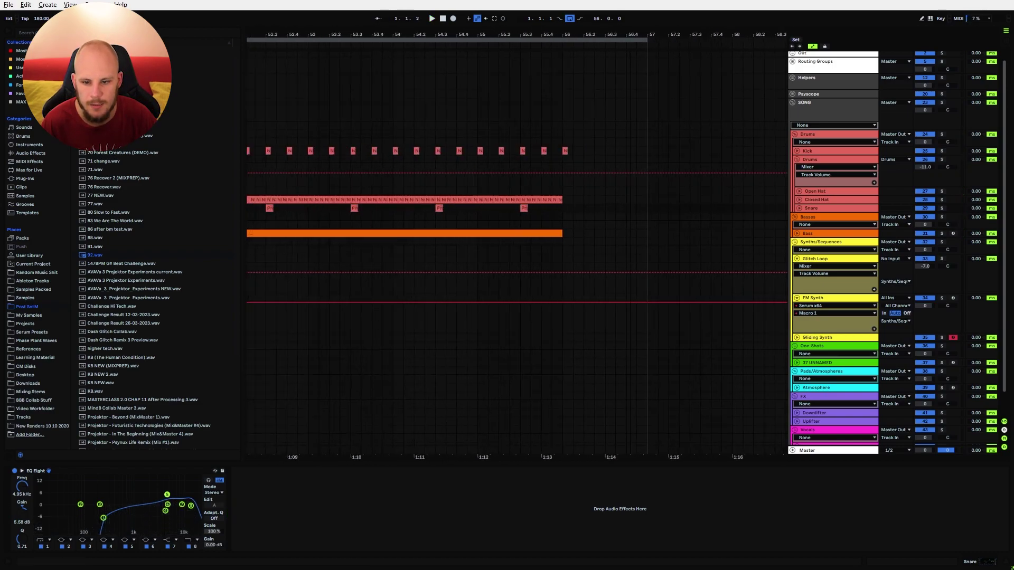
Duplicate the Kick clip at bar 56 to 56.1.3 and 56.2.
drag(602, 38, 585, 38)
click(536, 153)
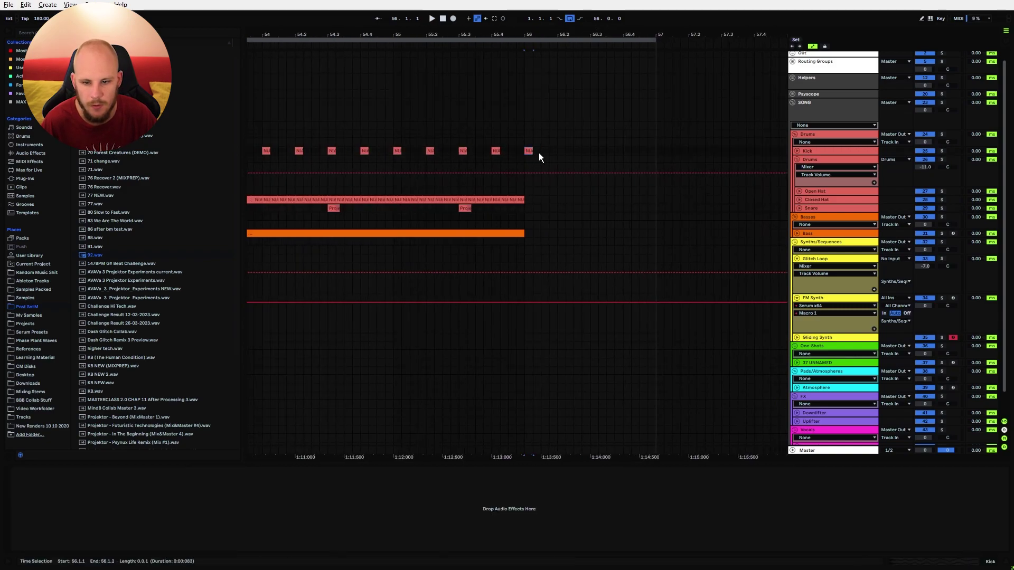
key(ctrl+d)
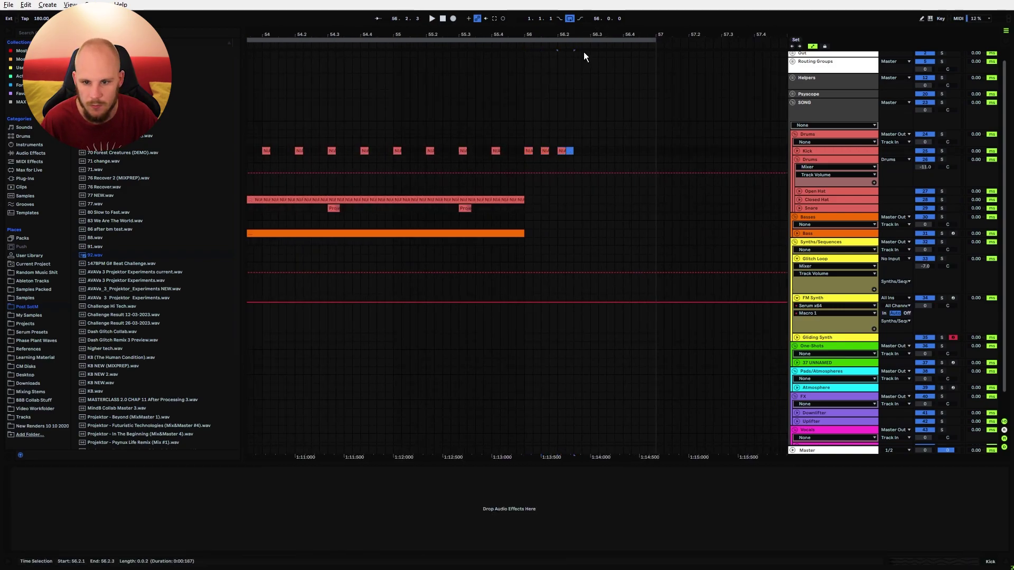
Trim the Kick clip at 56.2 to a 1/32 note and duplicate it into a roll of four hits, playing it back.
drag(583, 37, 584, 58)
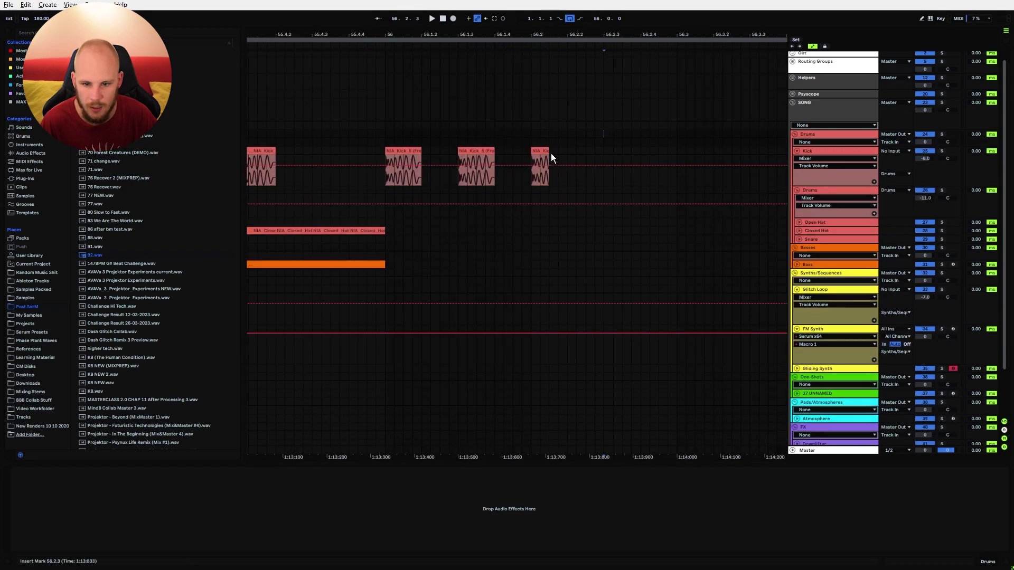
click(543, 151)
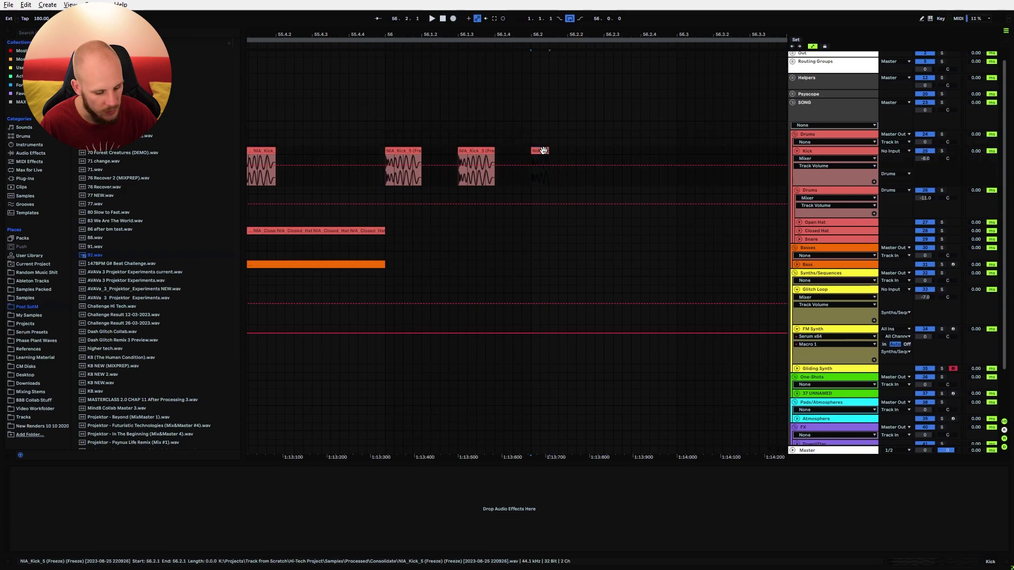
key(ctrl+f)
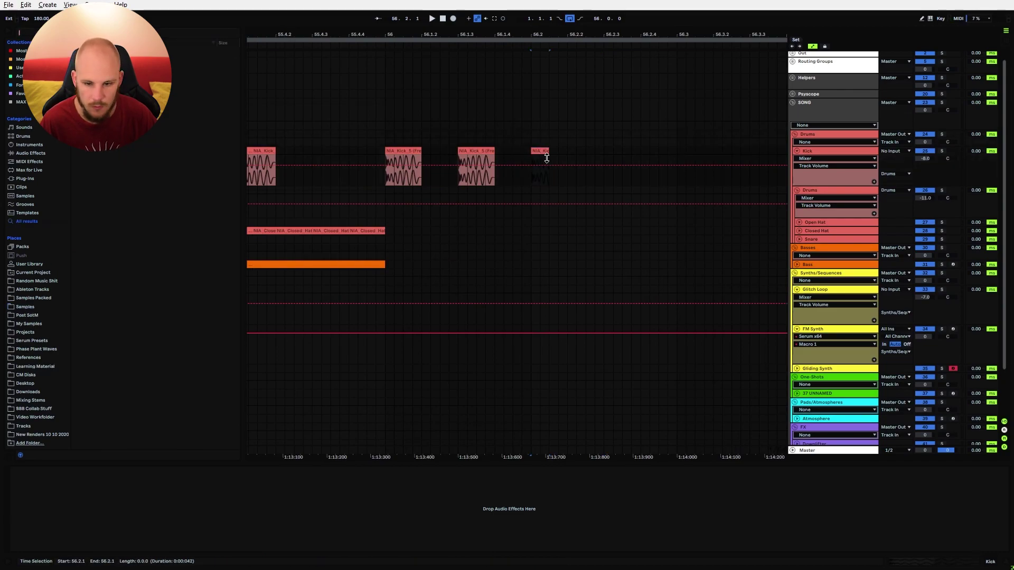
click(561, 149)
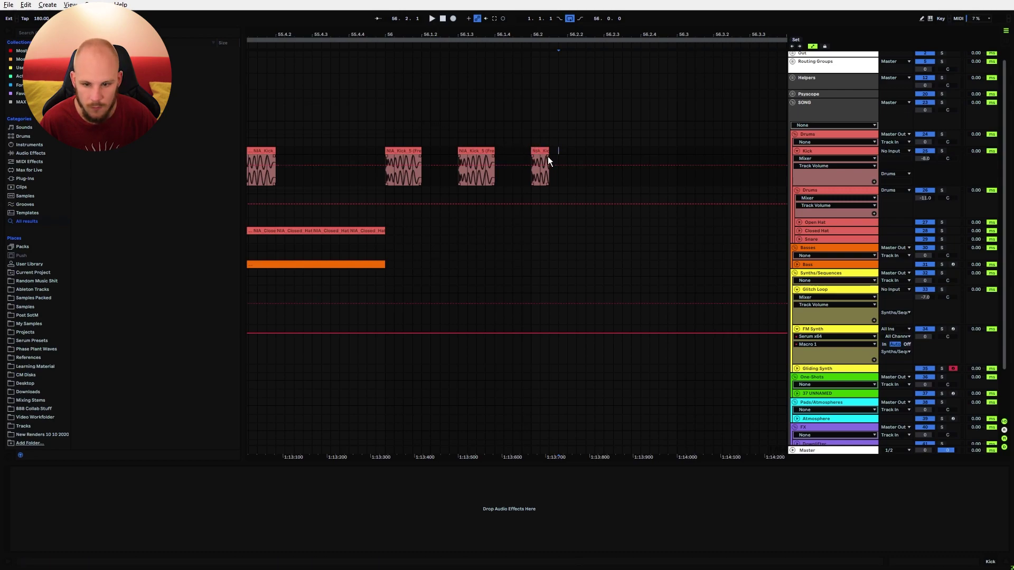
click(540, 151)
key(space)
key(space)
key(ctrl+d)
key(space)
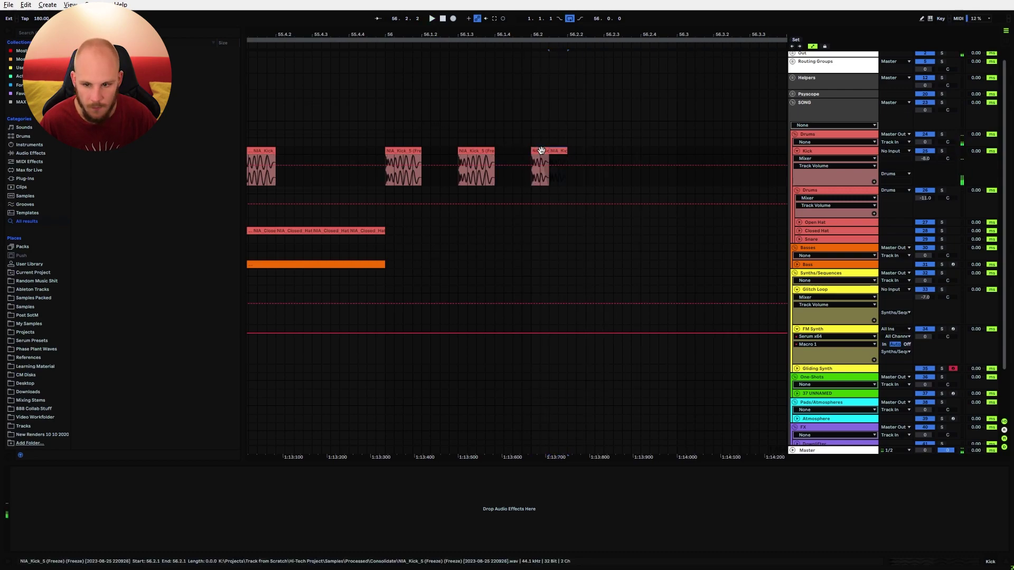
key(ctrl+d)
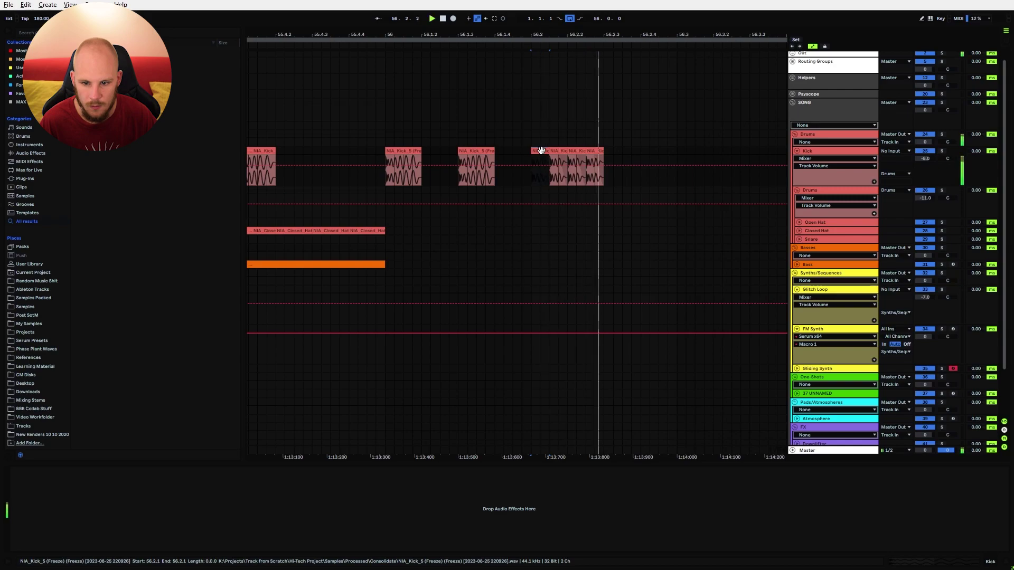
Shorten the Kick clip at 56.2 to a 1/64 note, duplicate it into eight hits up to 56.2.3, and play the roll.
click(540, 151)
click(535, 151)
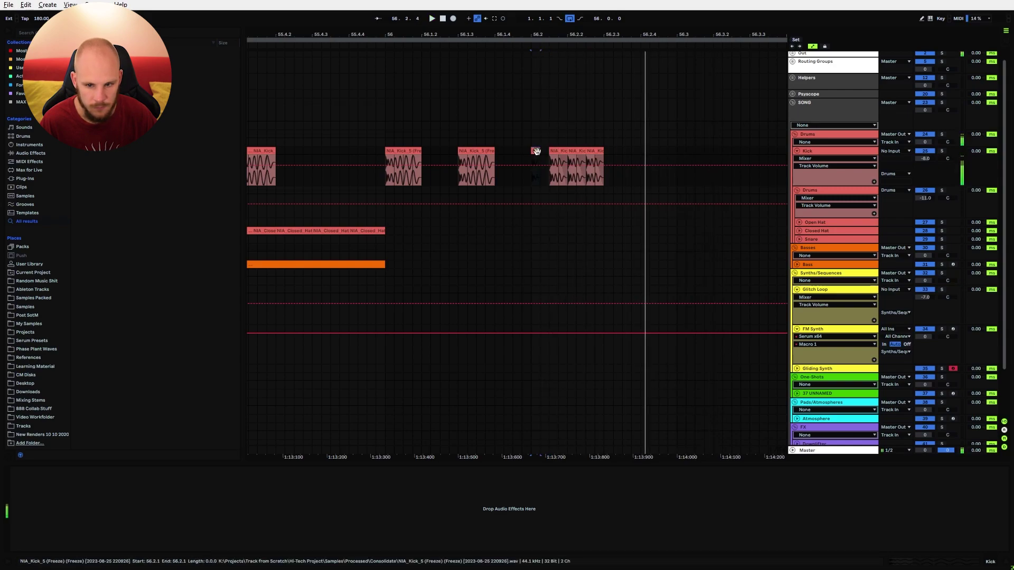
key(ctrl+d)
key(ctrl+d)
key(ctrl+d)
key(ctrl+d)
key(ctrl+d)
key(ctrl+d)
click(537, 151)
key(space)
key(space)
Delete the kick roll's last two hits and repeat the six-hit pattern every half beat from 56.3 to bar 57.
drag(559, 34, 483, 33)
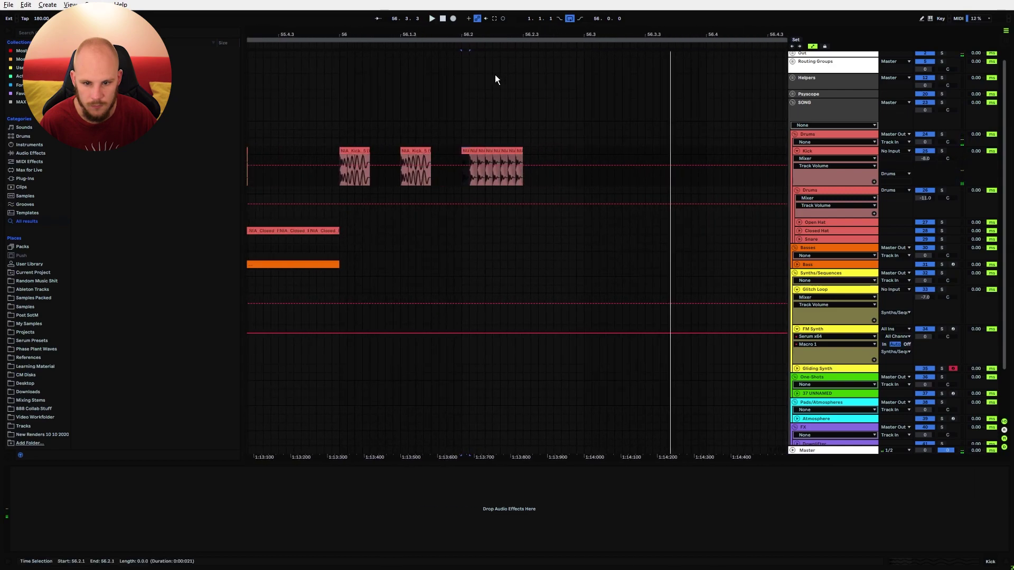
click(519, 151)
key(Delete)
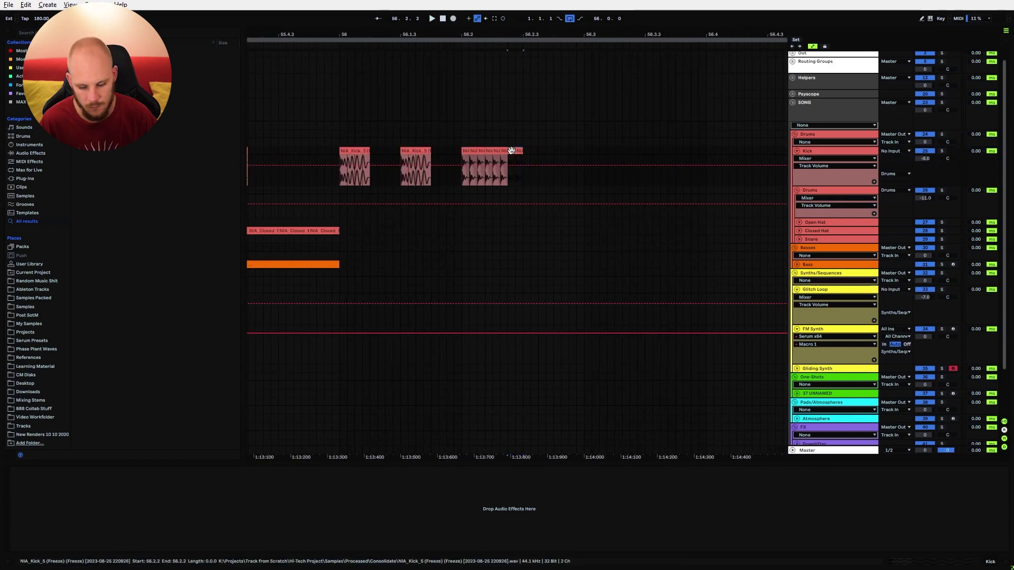
drag(518, 151, 461, 154)
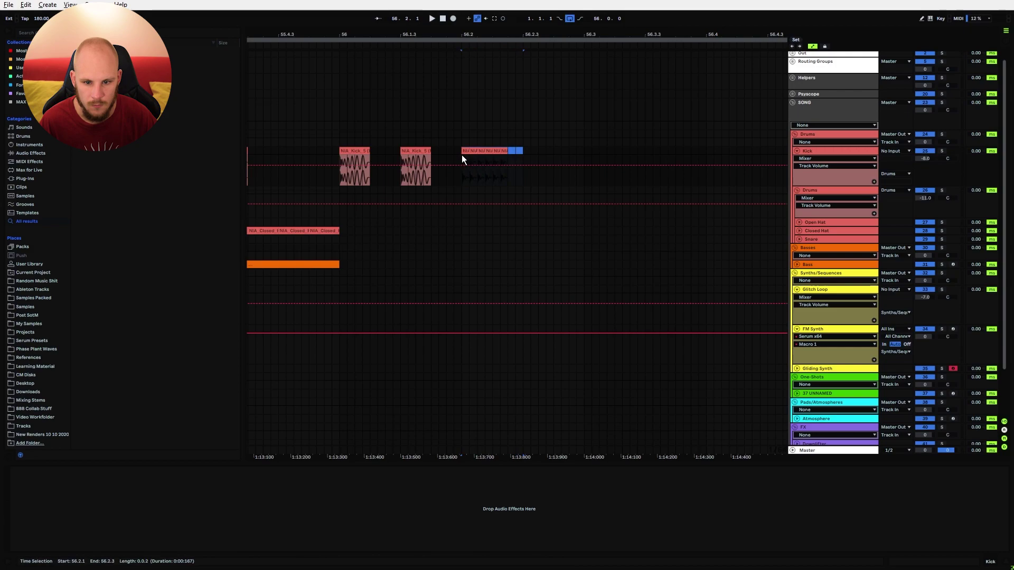
key(ctrl+d)
Transpose the last two kick rolls, at 56.4 and 56.4.3, to -3 st and play the fill.
click(464, 157)
key(space)
key(space)
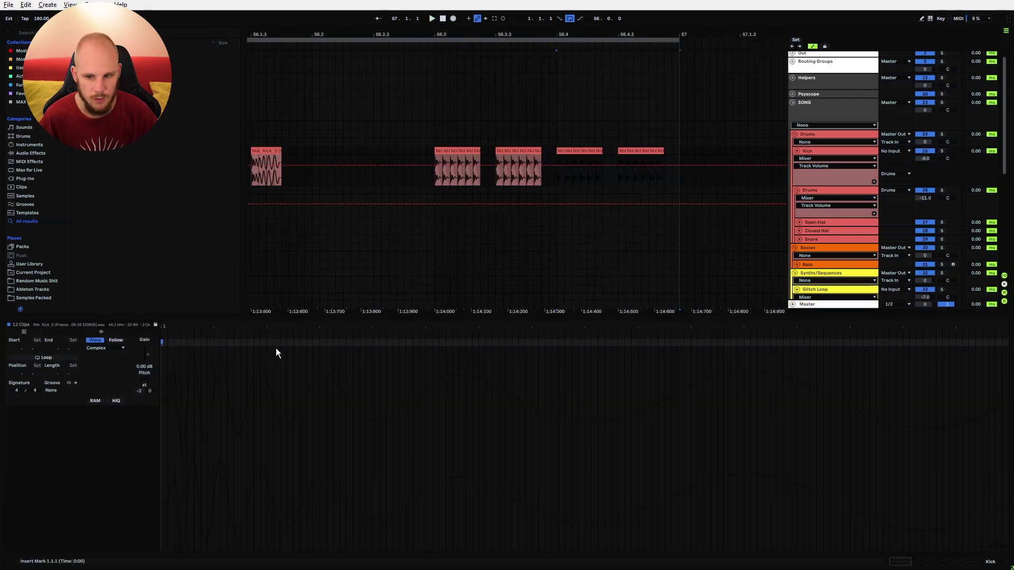
key(space)
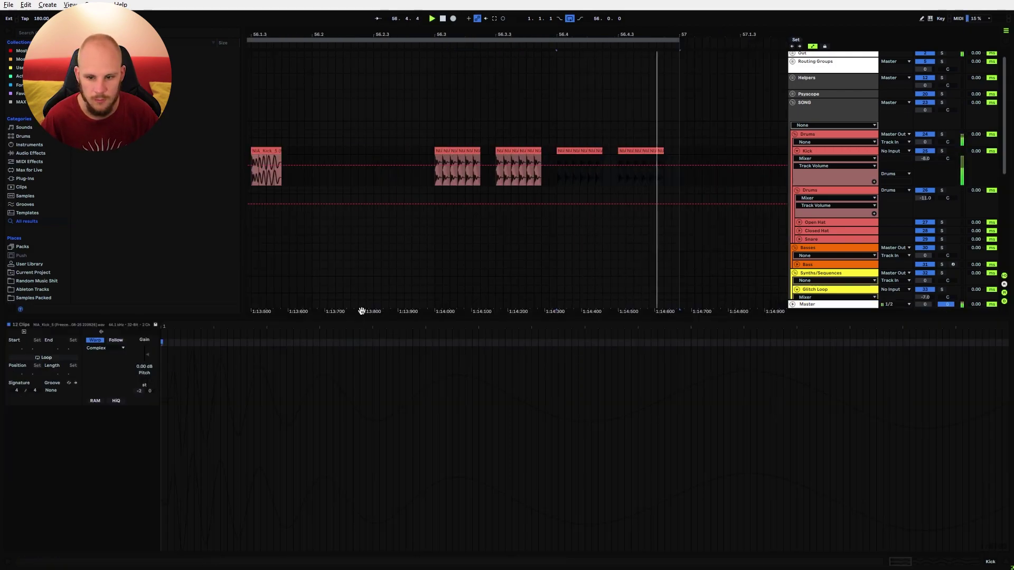
click(434, 175)
key(space)
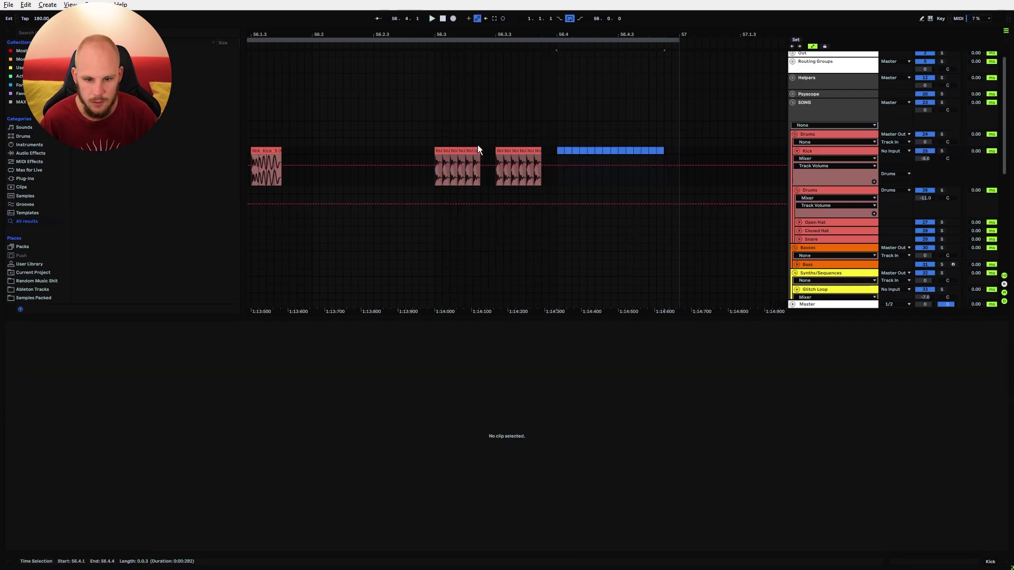
Consolidate the six-hit kick roll at 56.3 into one clip and copy it to 56.3.3.
click(477, 151)
shift+click(436, 152)
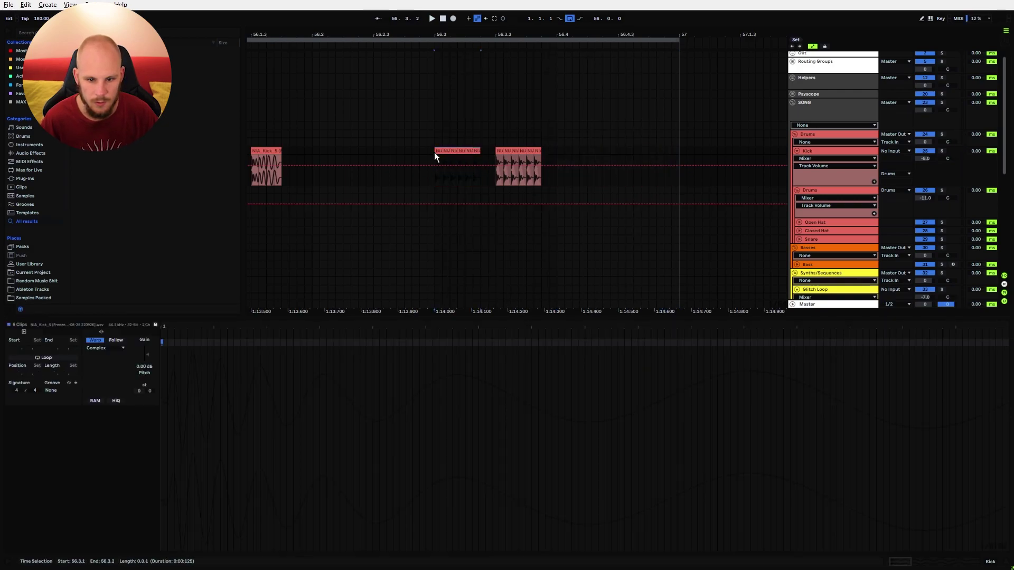
key(ctrl+j)
key(space)
drag(459, 151, 524, 151)
Duplicate the consolidated kick roll to 56.4 and 56.4.3, transposed to -3 st.
key(ctrl+d)
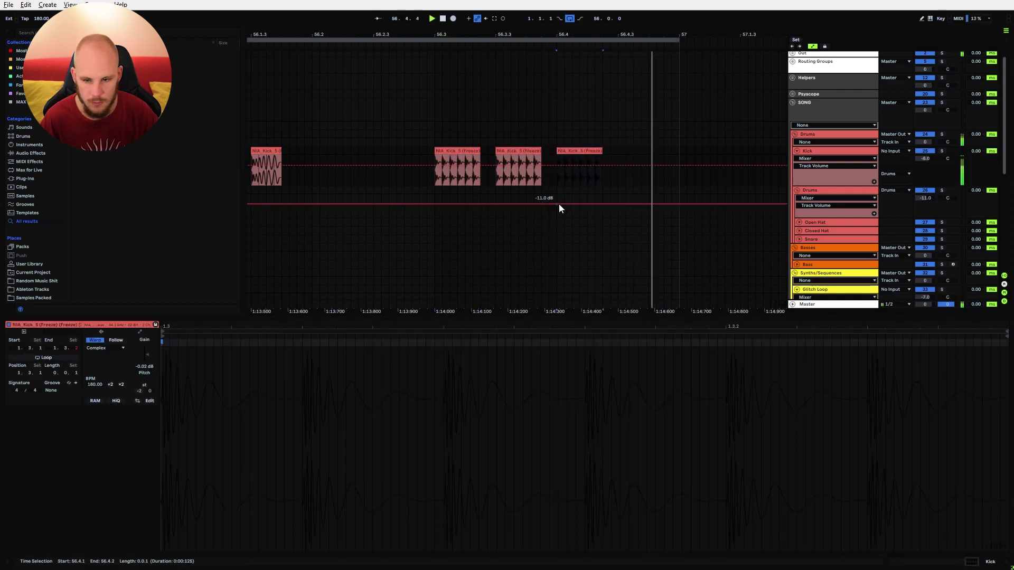
click(463, 153)
click(569, 153)
key(ctrl+d)
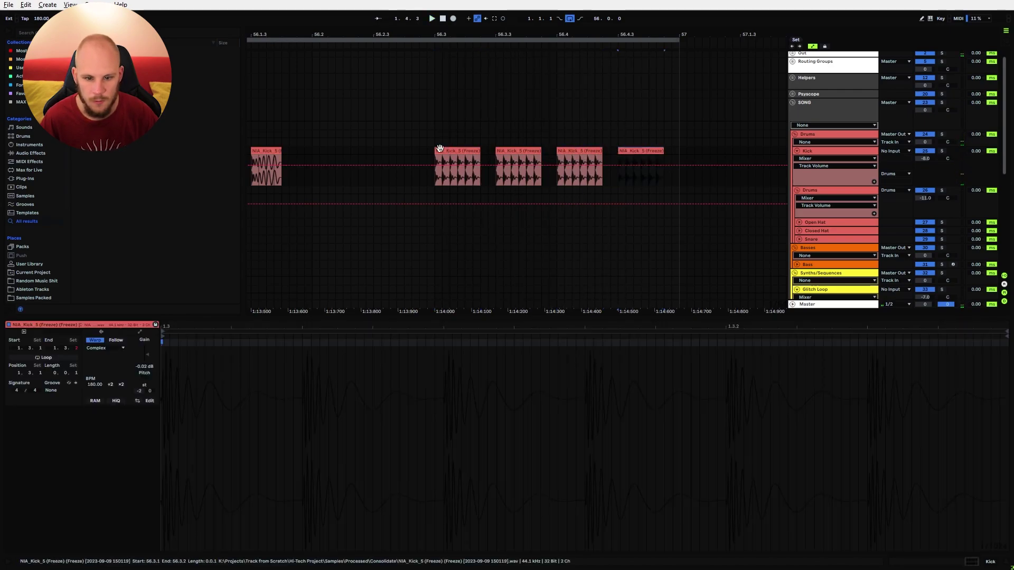
Add an EQ Eight to the Kick track and play the roll at 56.3 to inspect its spectrum.
click(443, 148)
click(813, 151)
double_click(813, 151)
right_click(366, 540)
right_click(366, 540)
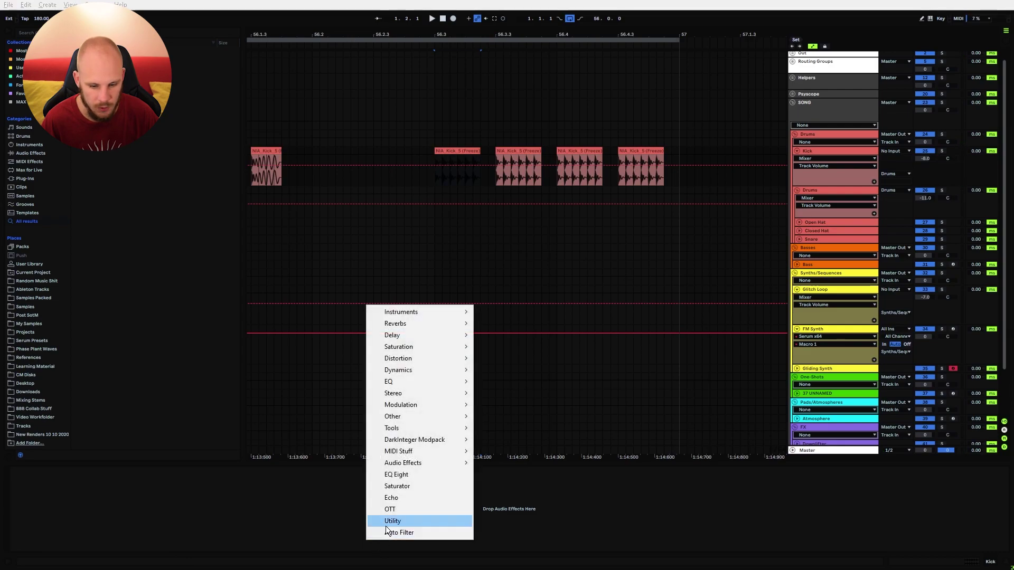
click(404, 476)
key(space)
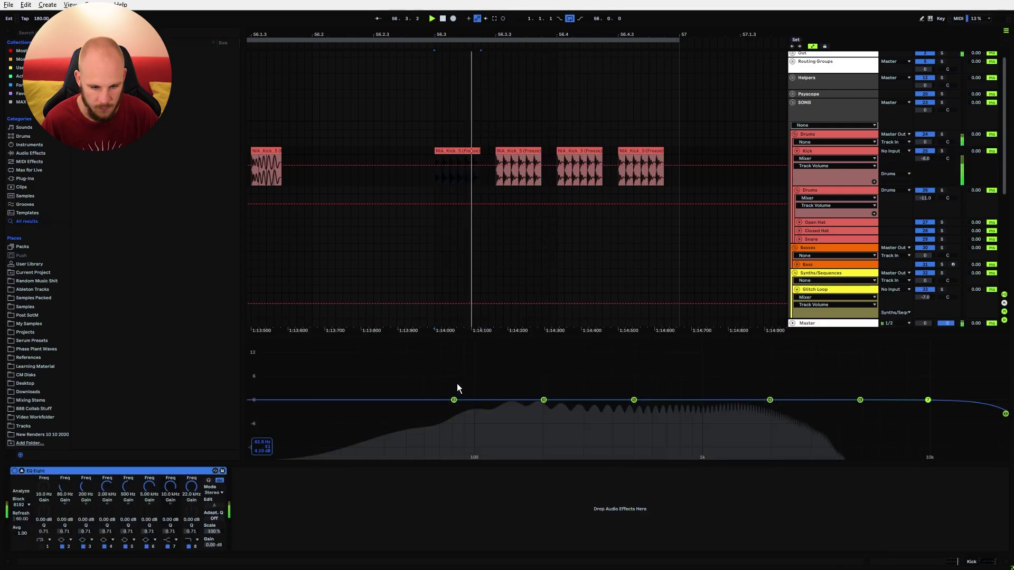
click(469, 151)
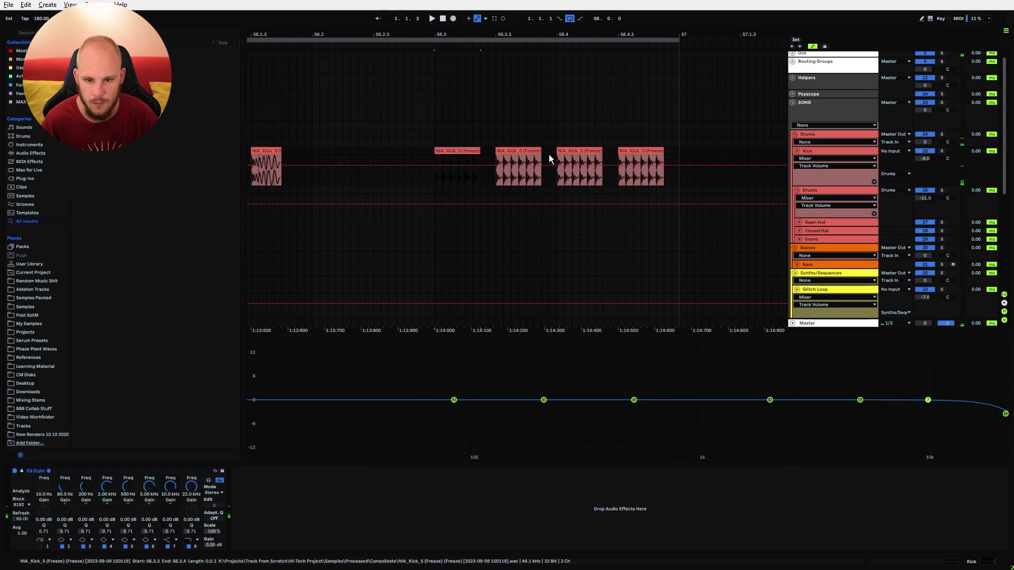
Lower the pitch of the four kick roll clips from 56.3 to 57, the first to -1 st, and play the fill.
shift+click(631, 152)
key(shift+Tab)
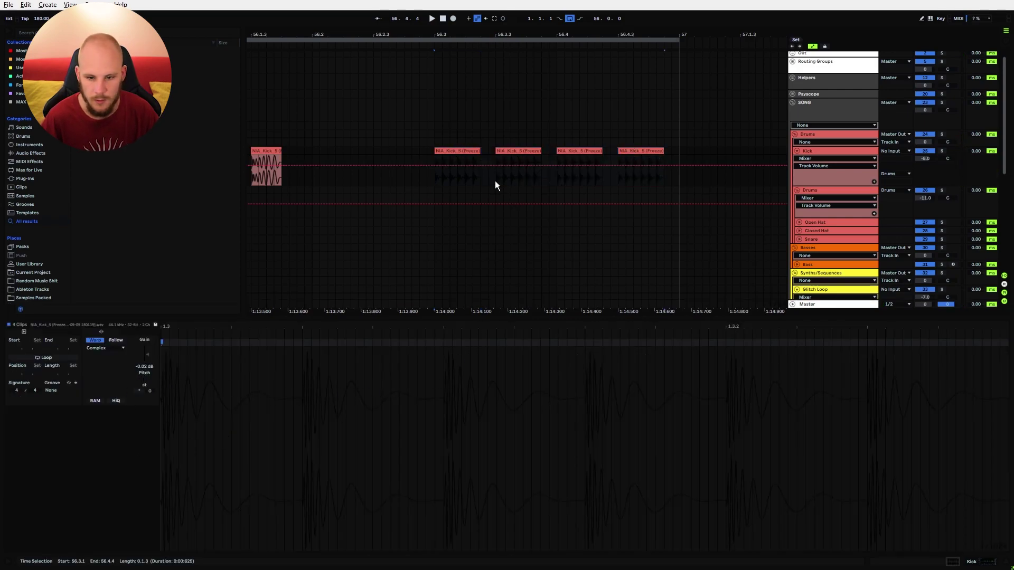
click(435, 177)
key(space)
key(space)
Fold the Kick track and the Drums group, play from bar 41, and loop the section from bar 41 to bar 57.
click(796, 153)
click(795, 157)
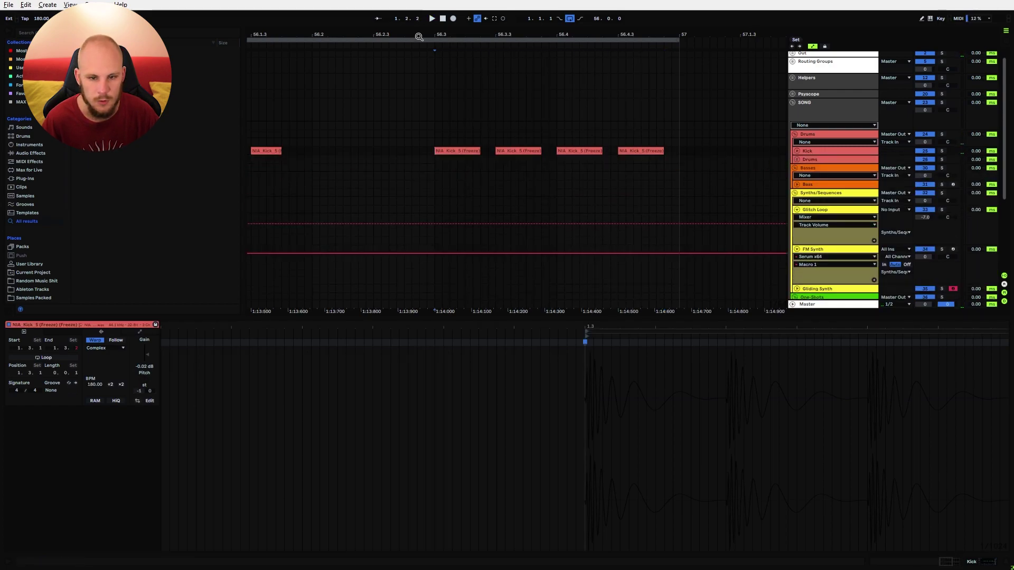
drag(536, 35, 536, 10)
click(381, 176)
key(space)
drag(404, 46, 396, 74)
drag(363, 151, 527, 160)
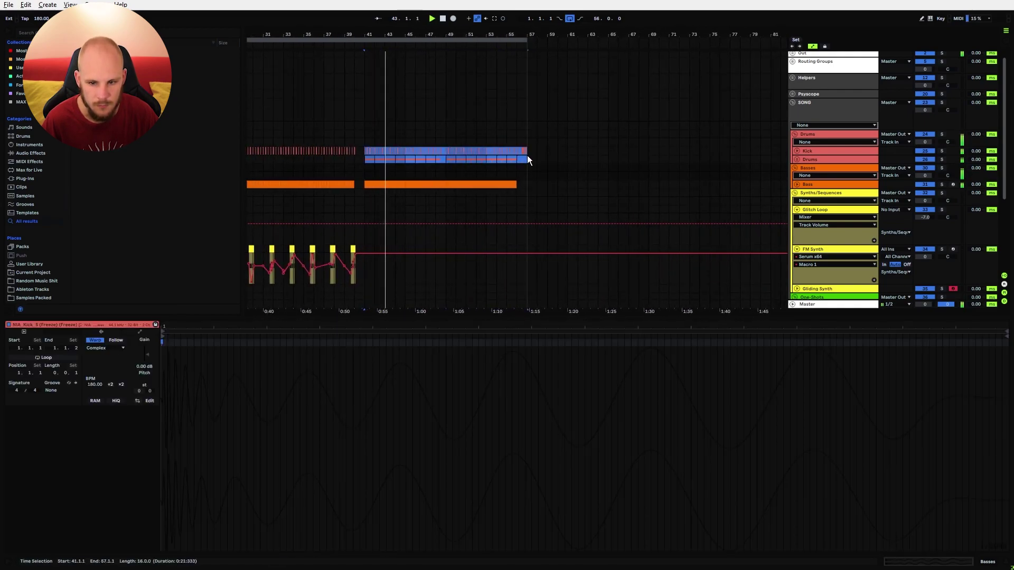
key(ctrl+l)
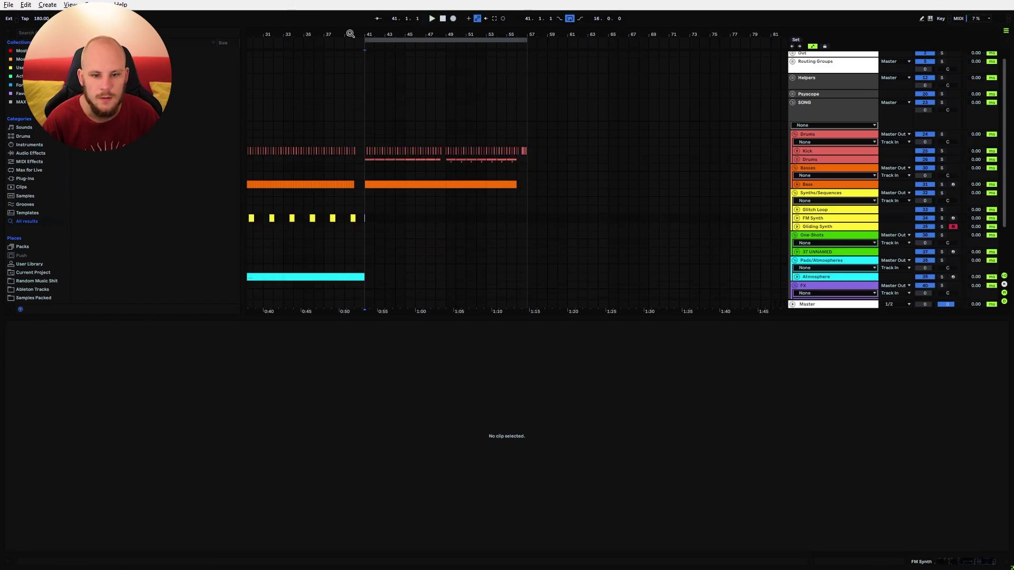
Copy the Glitch Loop clips of bars 9 to 17 to bar 41 and again to bar 49, and play from bar 41.
drag(361, 34, 552, 30)
drag(344, 33, 437, 42)
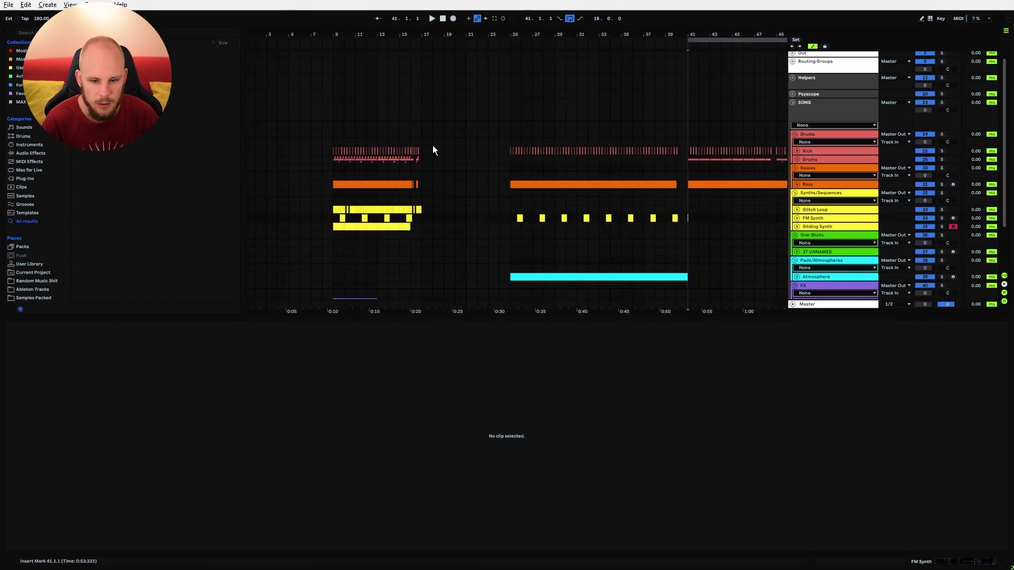
drag(422, 211, 328, 207)
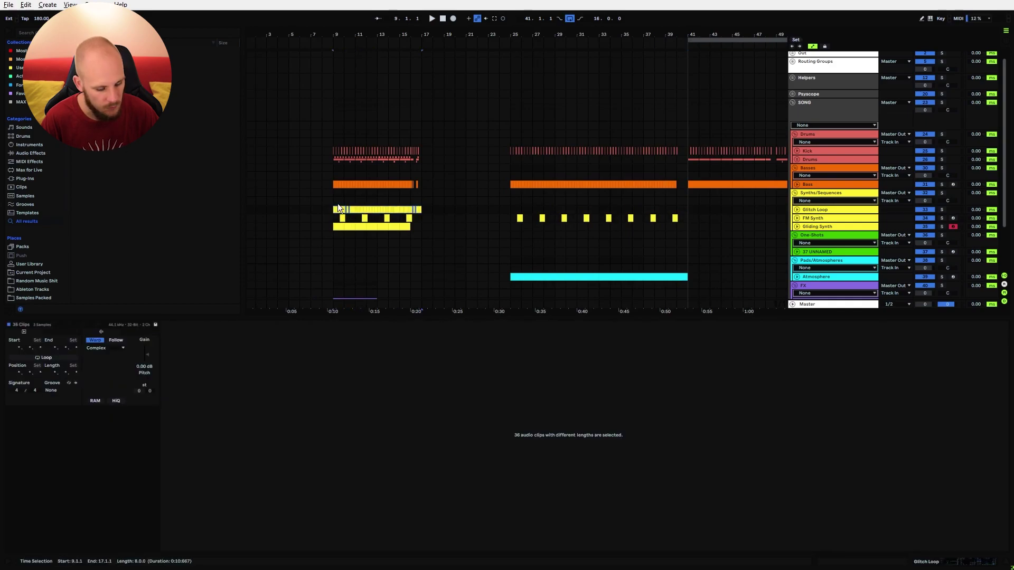
click(688, 210)
key(ctrl+v)
drag(720, 34, 445, 30)
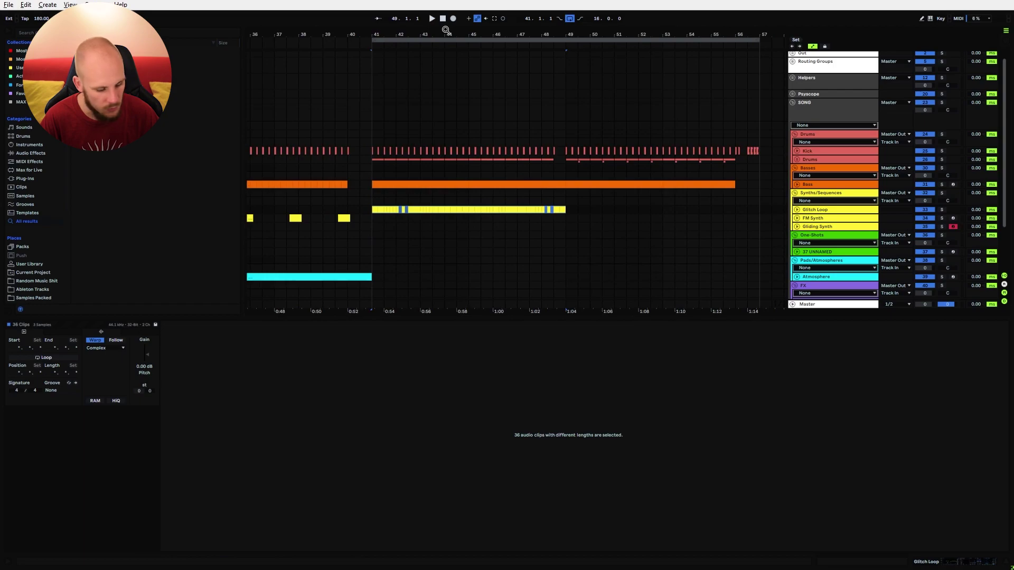
key(ctrl+v)
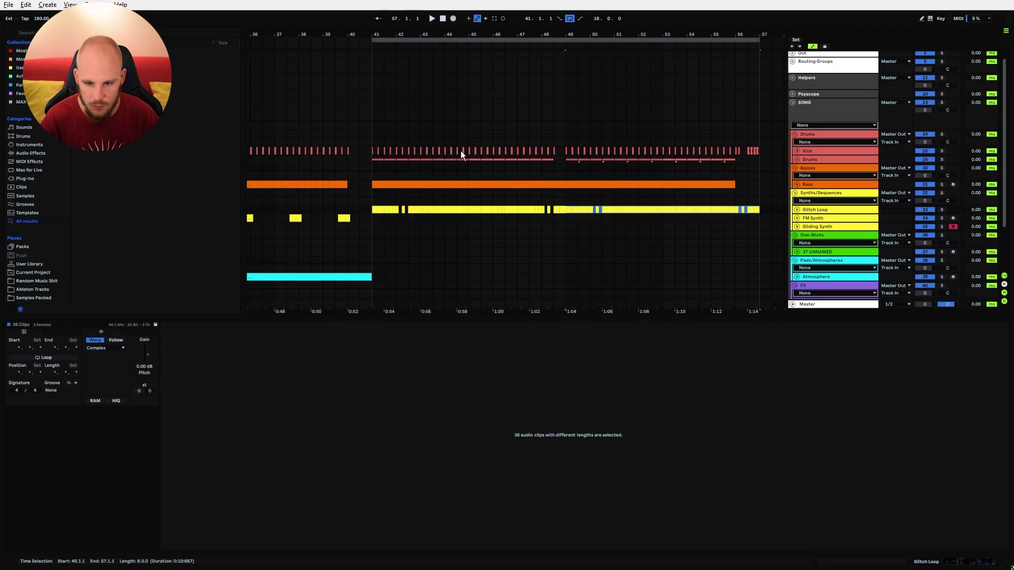
click(374, 203)
key(space)
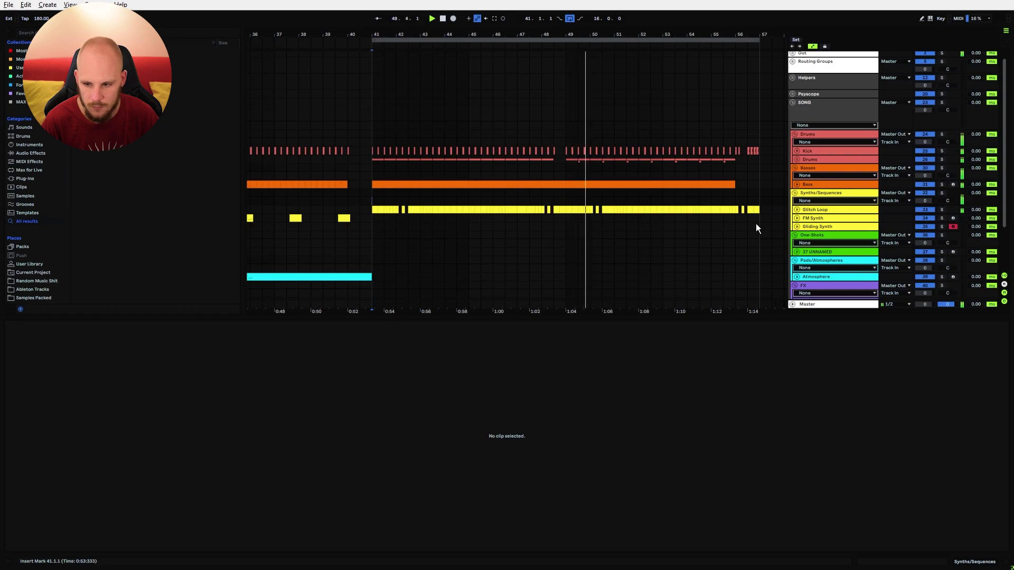
Mute the Glitch Loop track, insert a MIDI track below Gliding Synth and load Serum on it.
click(807, 210)
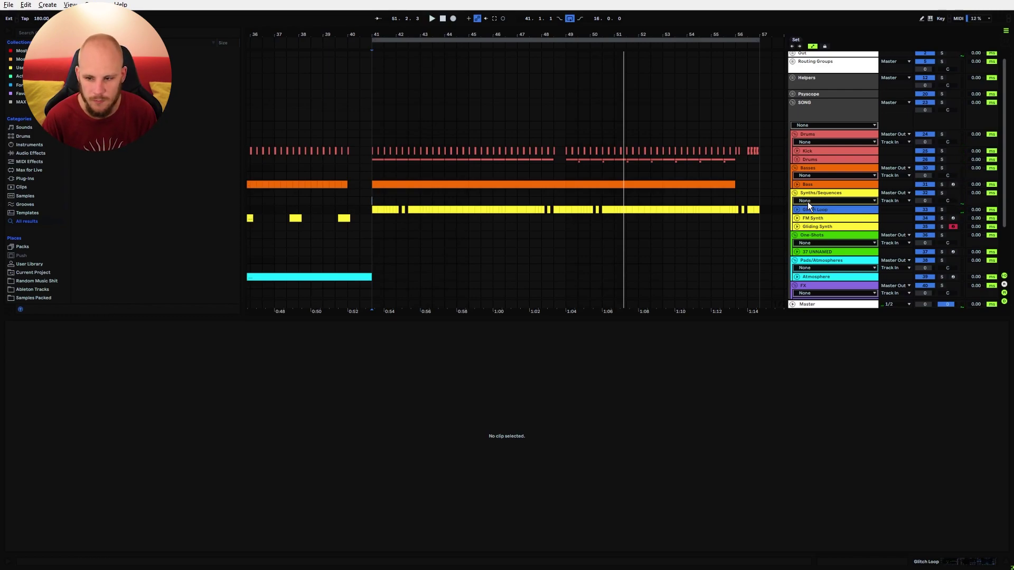
click(924, 211)
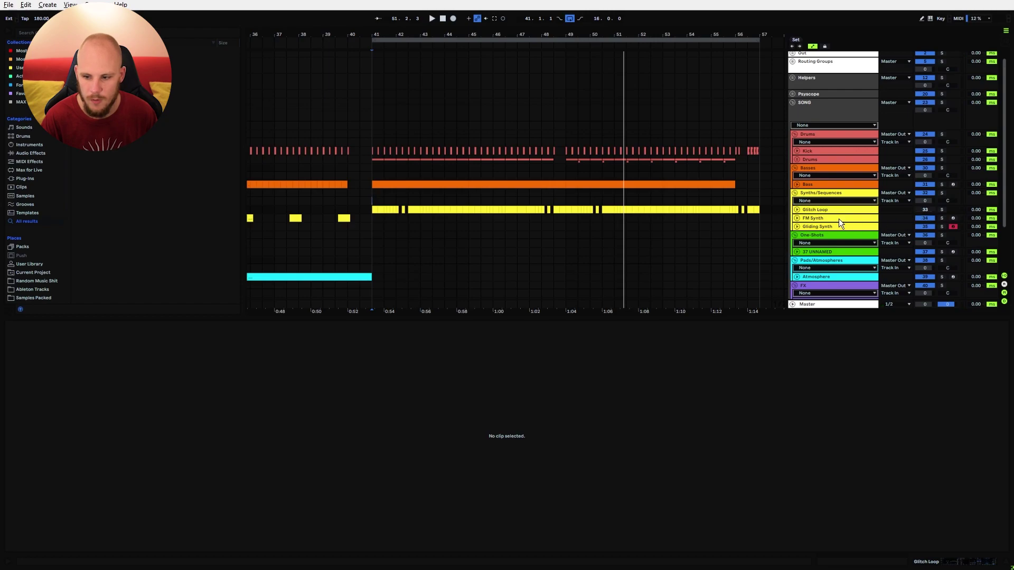
click(812, 224)
key(ctrl+shift+t)
right_click(384, 245)
right_click(384, 246)
mouse_move(438, 249)
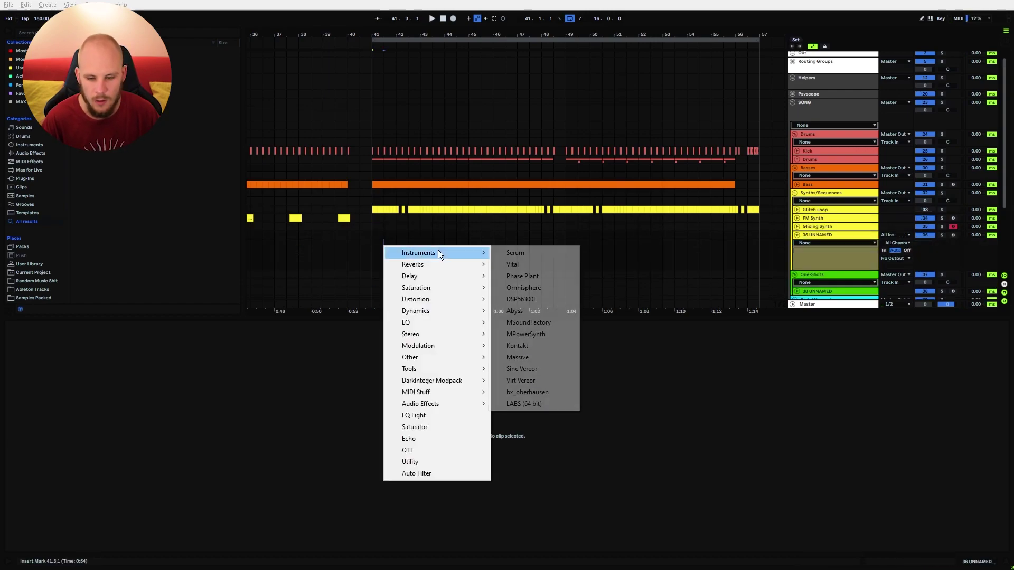
click(541, 251)
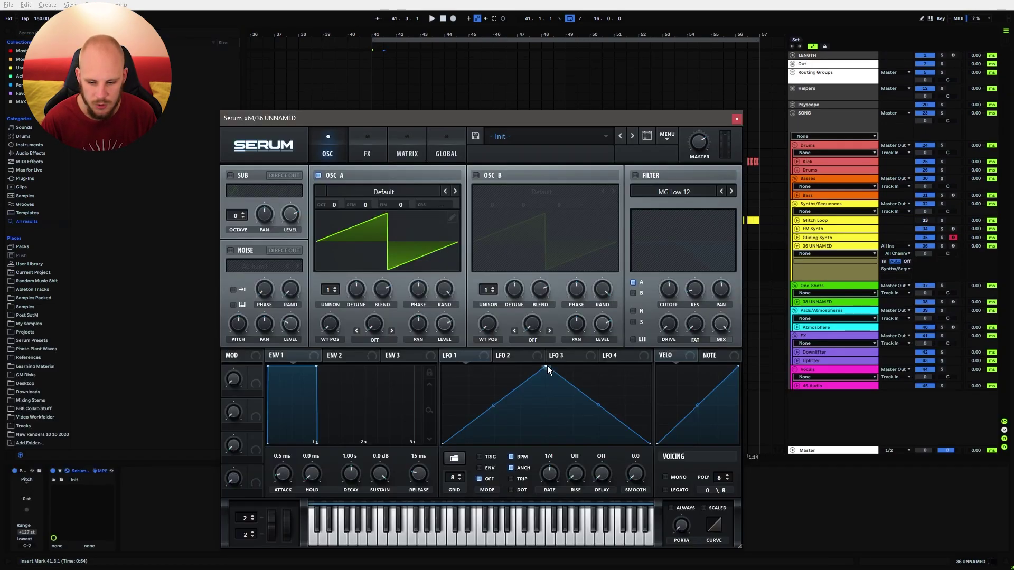
Shape LFO 1 as a falling ramp at rate 1/8 and modulate its end point's Y from NoteOn Rand1 via LFO Bus 1.
drag(547, 367, 370, 361)
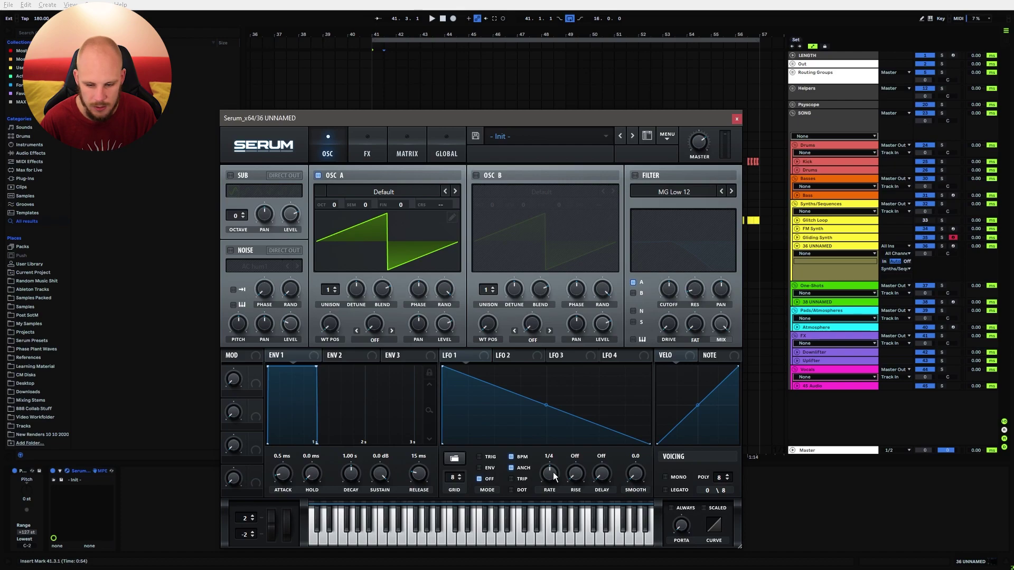
drag(555, 474, 558, 471)
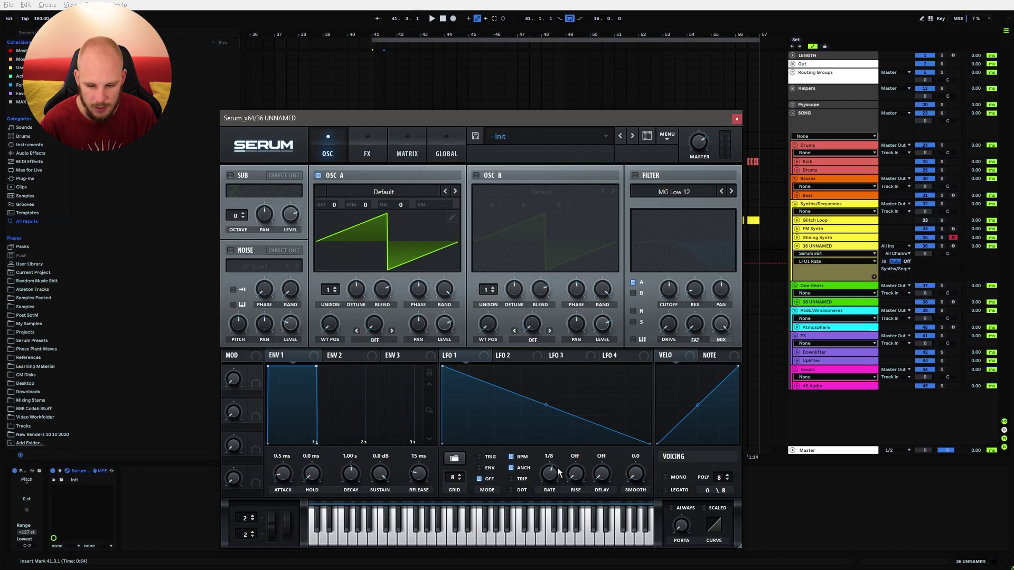
right_click(649, 446)
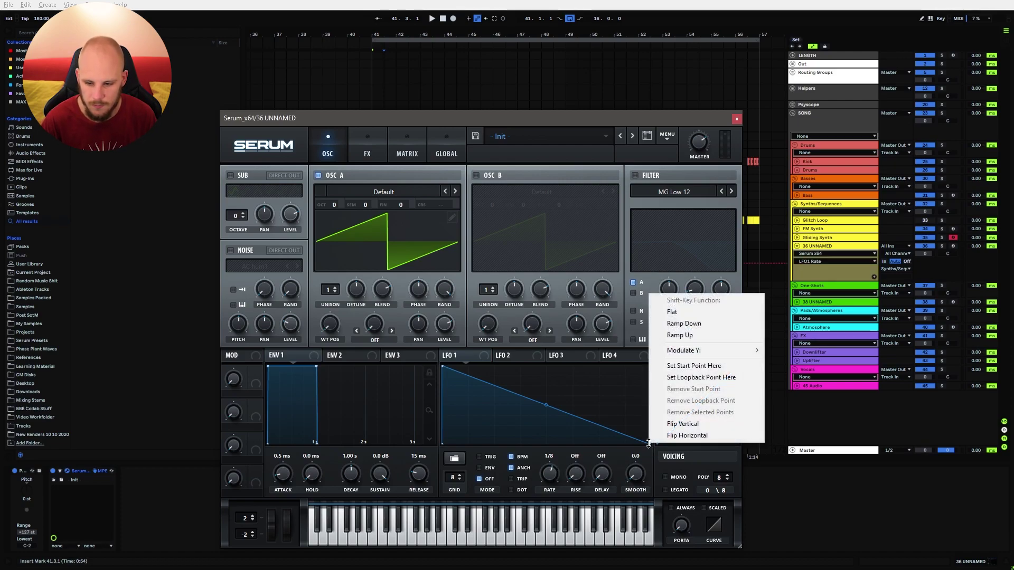
mouse_move(739, 350)
mouse_move(787, 350)
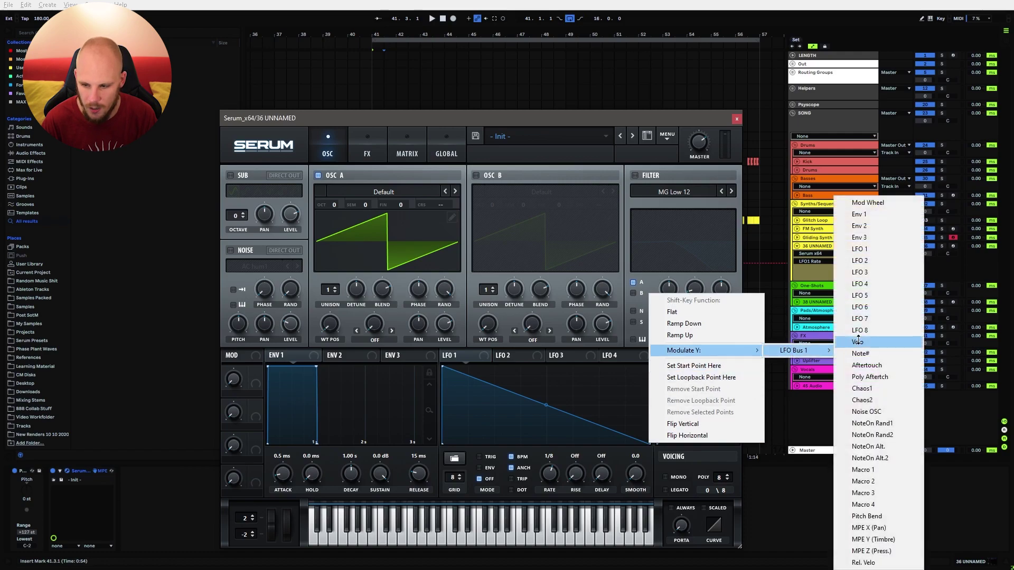
click(898, 424)
Modulate the Y of LFO 1's start point from NoteOn Rand2 through LFO Bus 2.
right_click(444, 369)
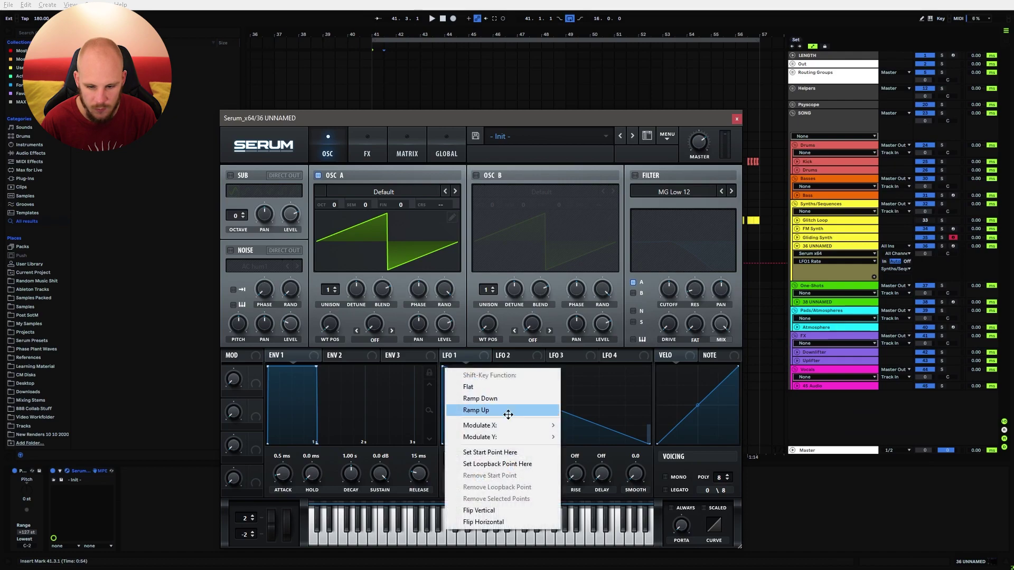
mouse_move(516, 437)
mouse_move(608, 441)
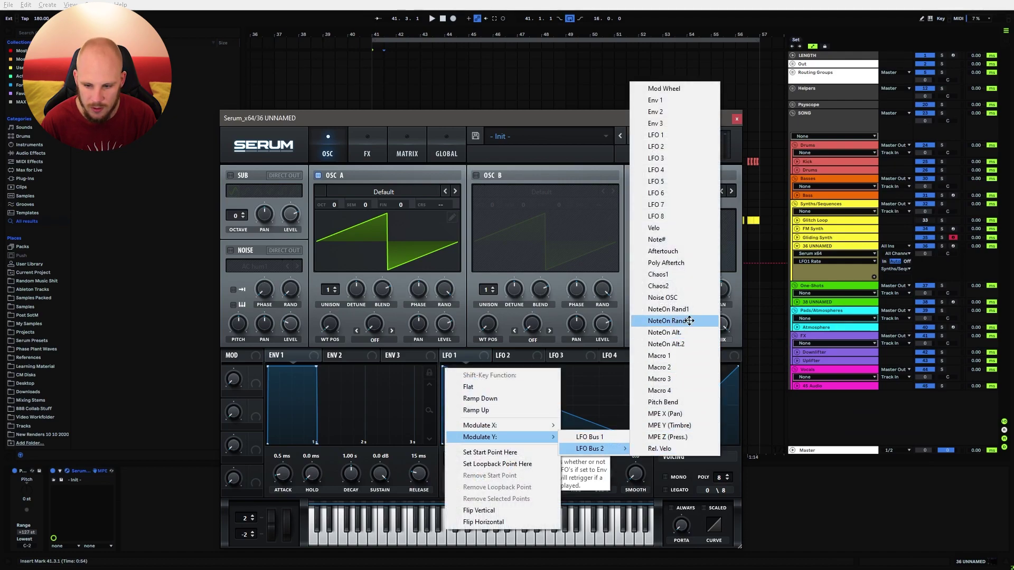
click(689, 320)
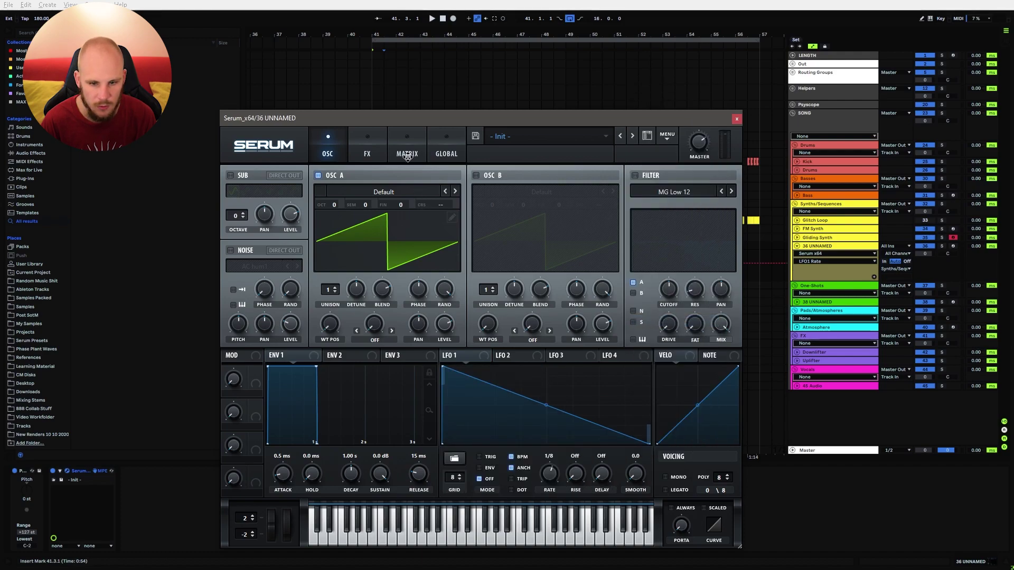
In the modulation matrix, make both random modulations unidirectional, with NoteOn Rand1 at full positive and NoteOn Rand2 at full negative amount.
click(407, 154)
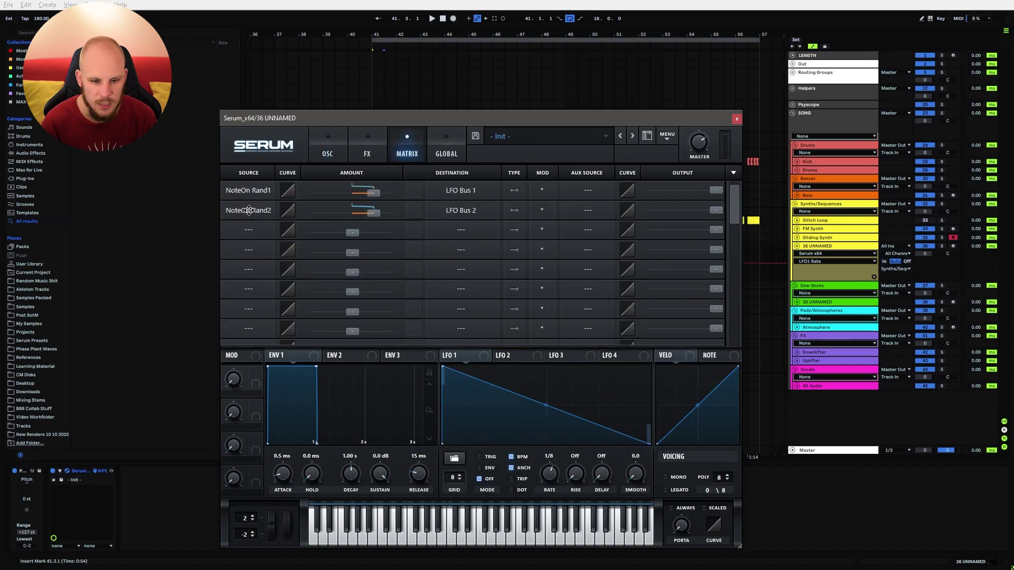
drag(373, 193, 394, 192)
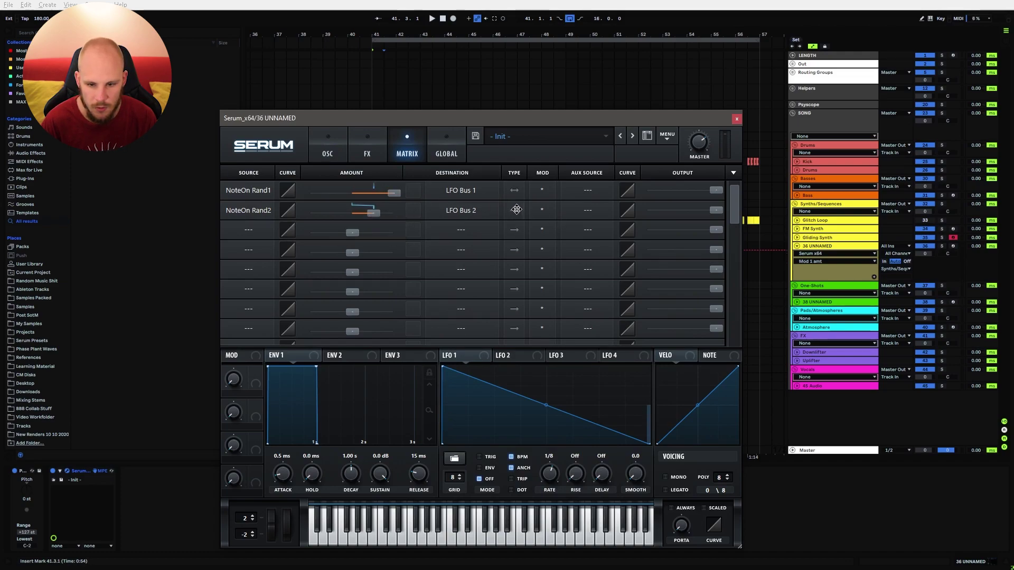
drag(374, 222, 312, 222)
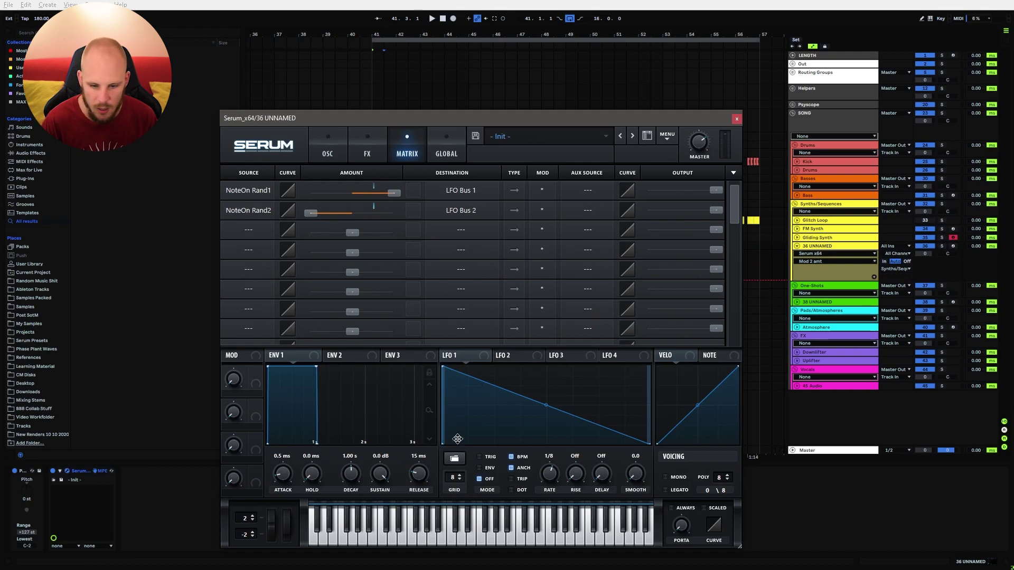
Arm the new Serum track, turn on the synth's filter and modulate the filter cutoff with LFO 1.
click(924, 254)
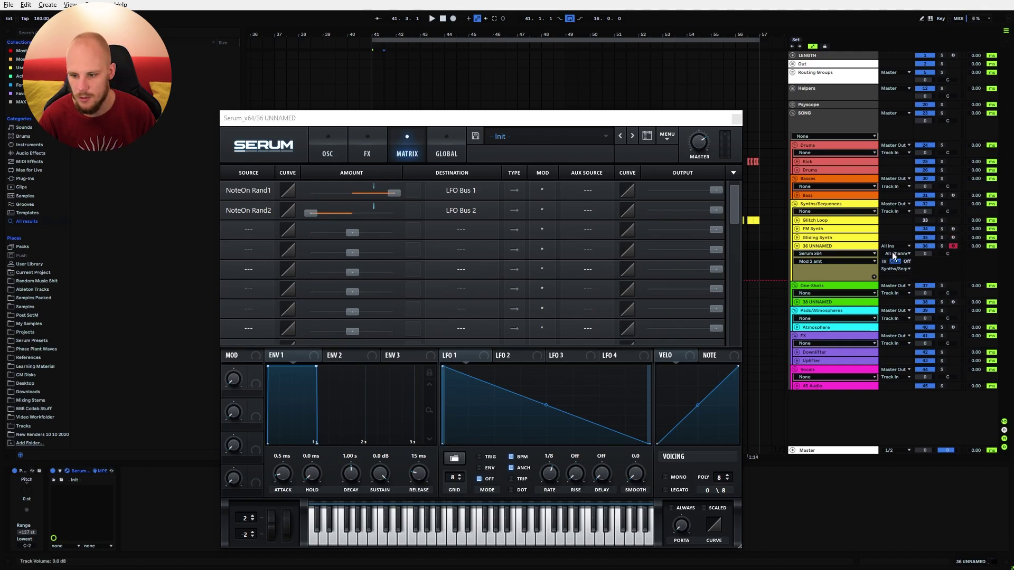
click(320, 158)
click(636, 174)
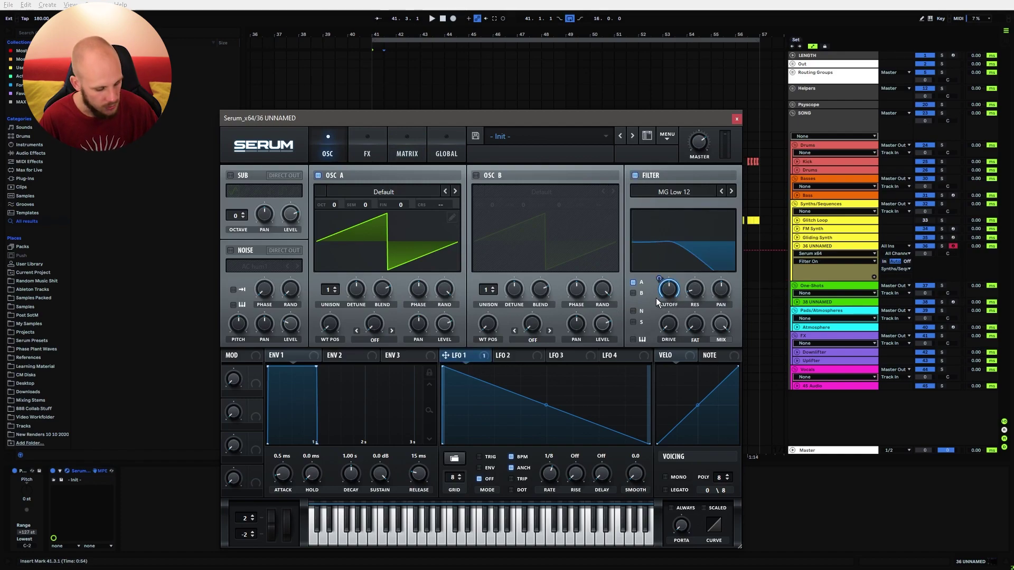
drag(659, 280, 658, 309)
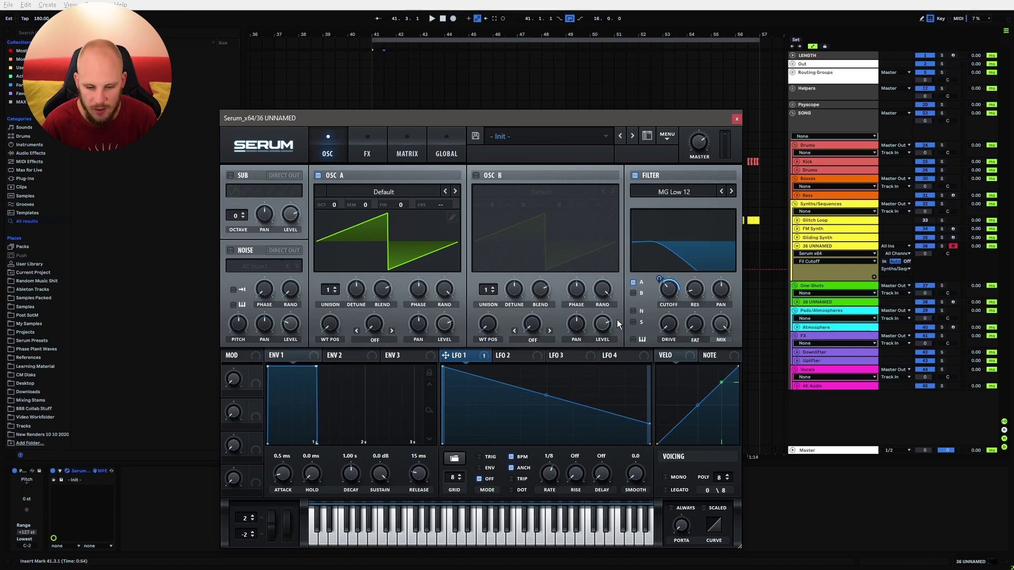
Change the filter type to Band 24, raise its resonance, and adjust the cutoff and its LFO 1 modulation amount.
click(674, 192)
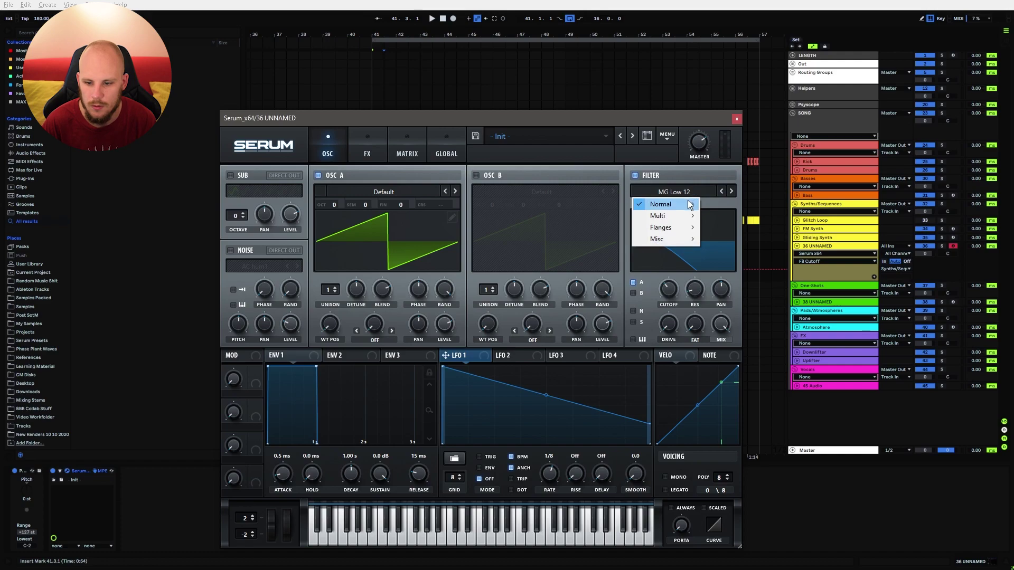
mouse_move(665, 204)
click(740, 355)
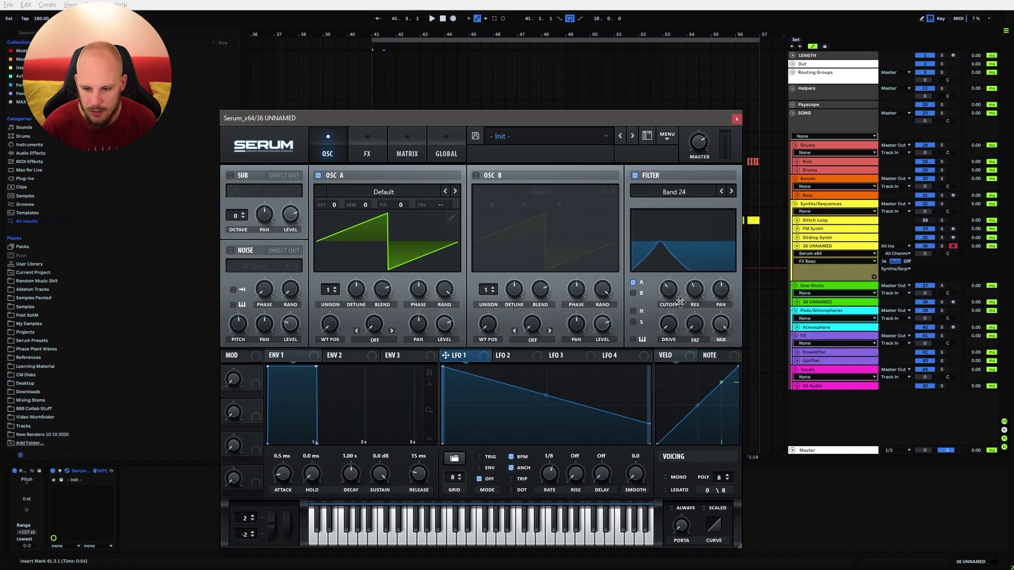
drag(699, 298, 671, 290)
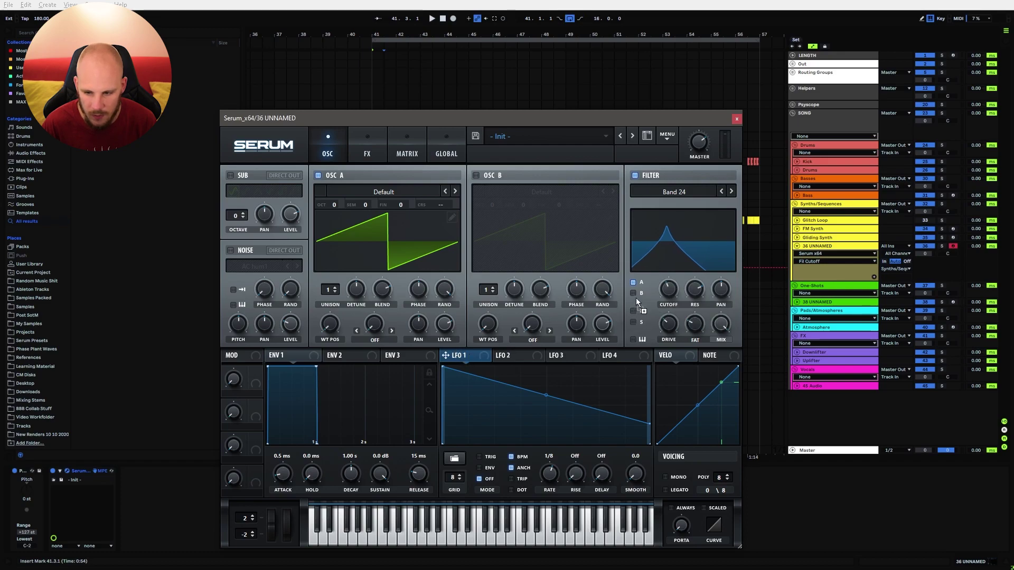
drag(659, 278, 658, 274)
drag(658, 273, 658, 269)
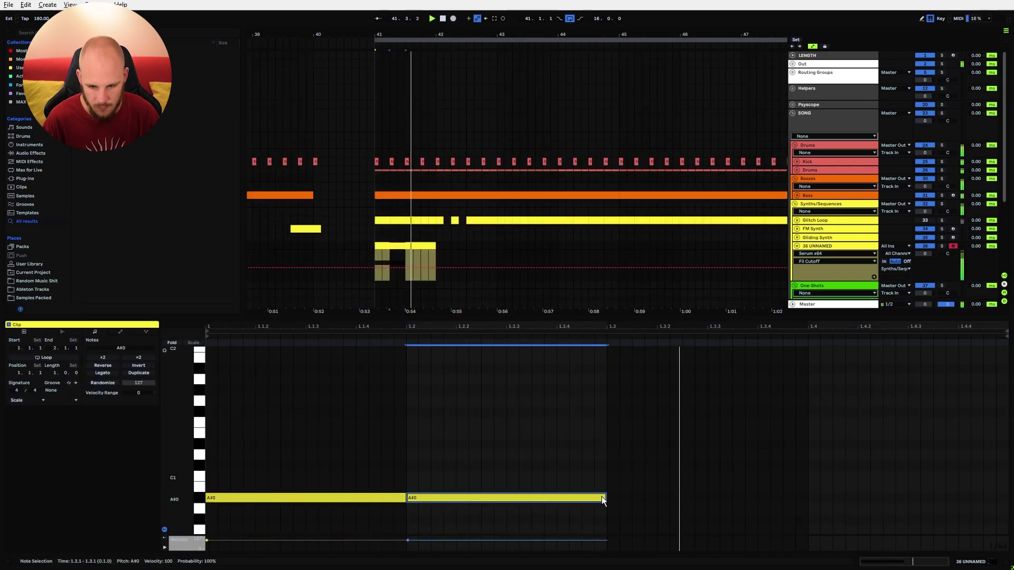
Duplicate the A#0 note to fill the one-bar clip on the Serum track and loop playback over bar 41.
key(ctrl+d)
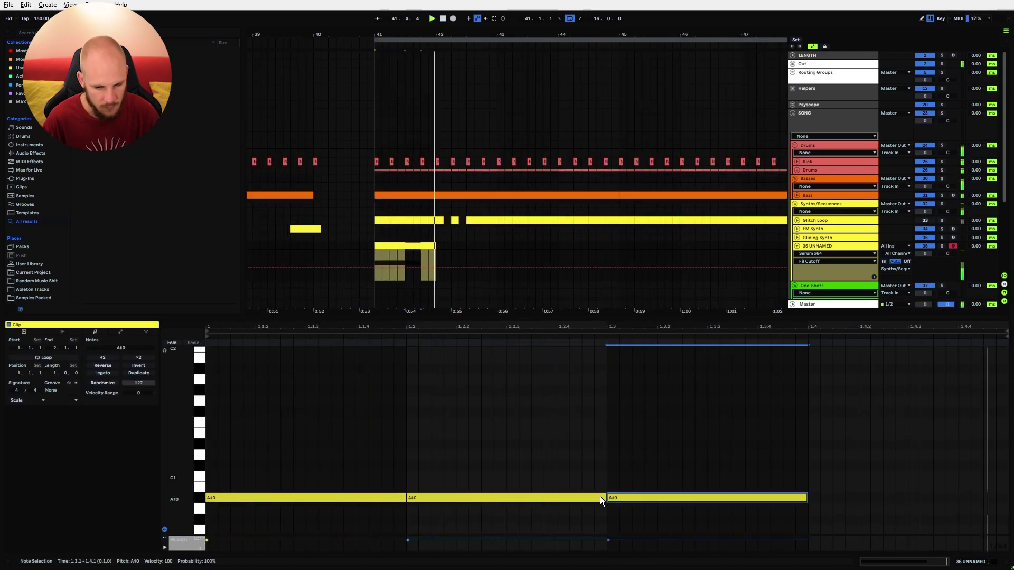
key(ctrl+d)
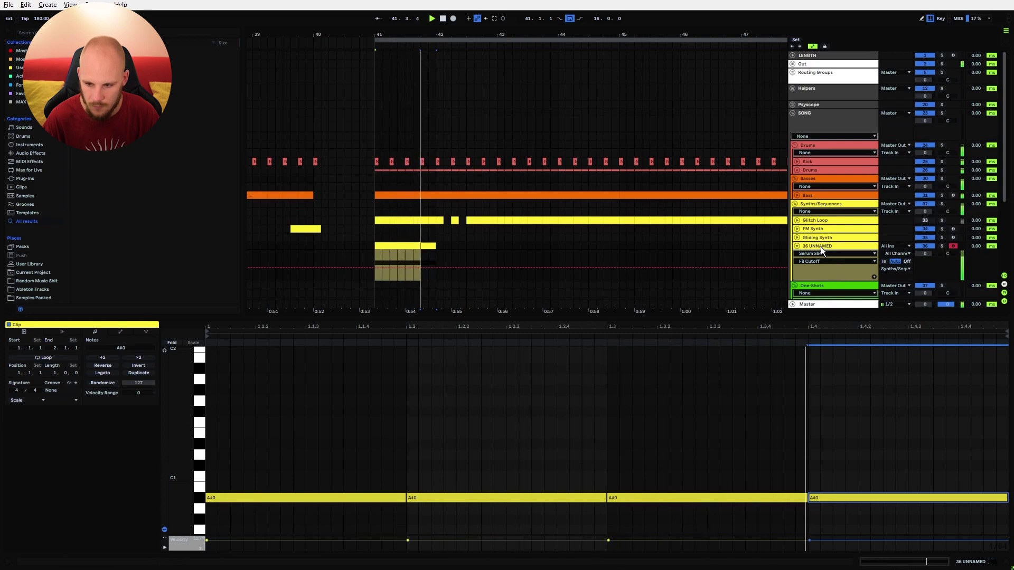
click(411, 245)
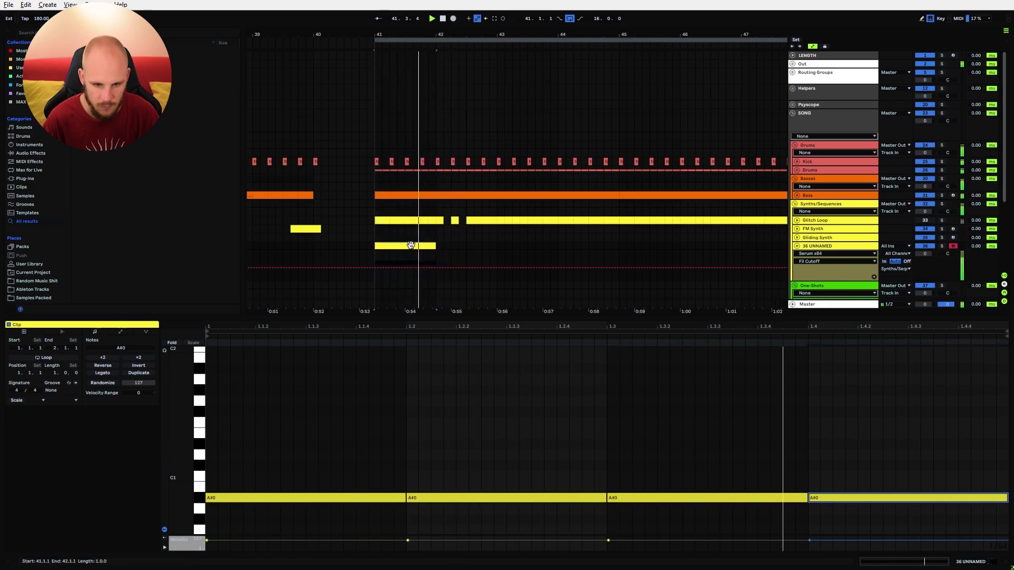
key(ctrl+l)
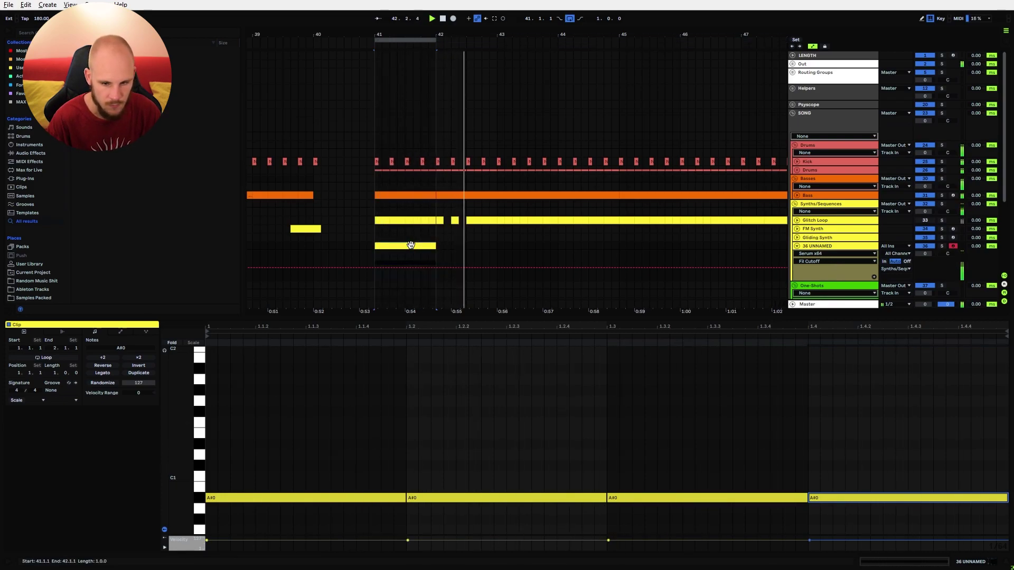
Automate Serum's Macro 1 in bar 41 at 0 for the first half and 1.00 for the second half, and play it.
click(810, 245)
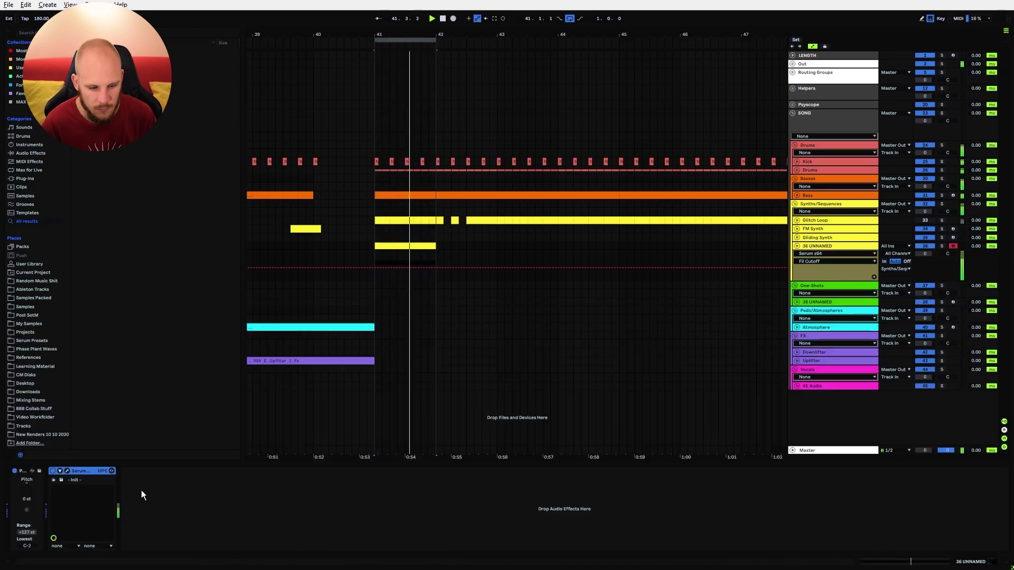
click(66, 471)
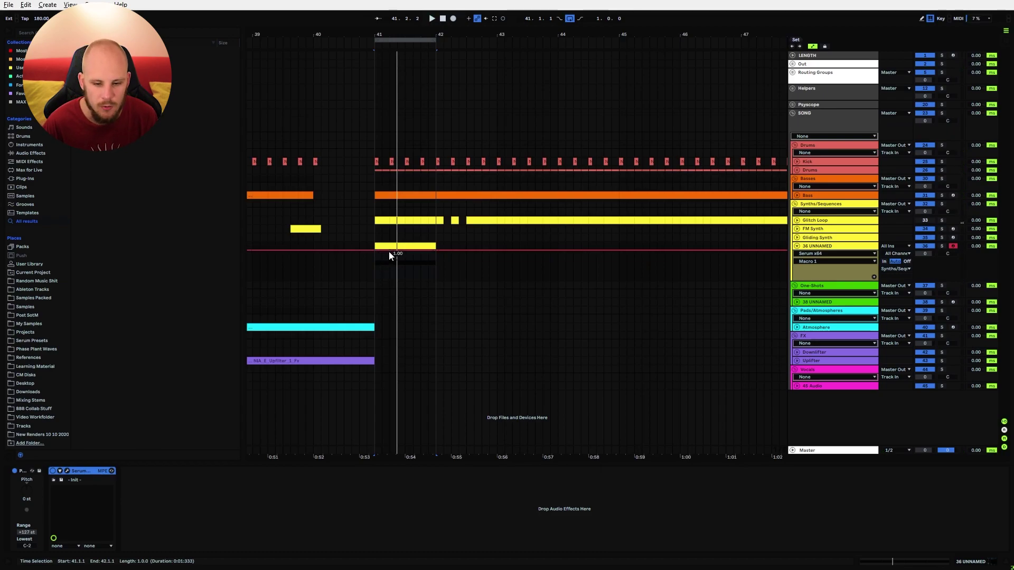
click(388, 251)
drag(378, 250, 390, 280)
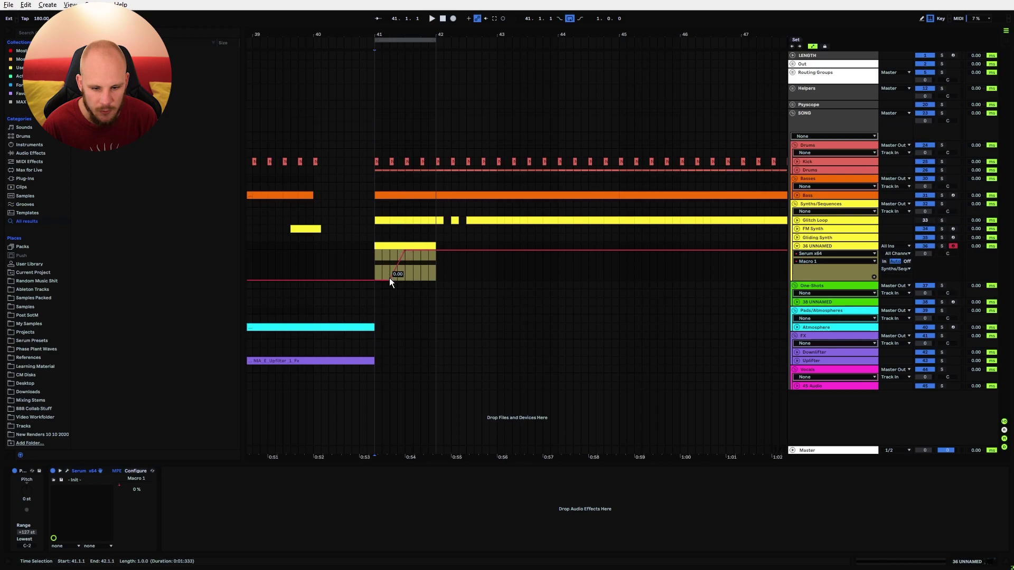
drag(389, 278, 439, 281)
key(space)
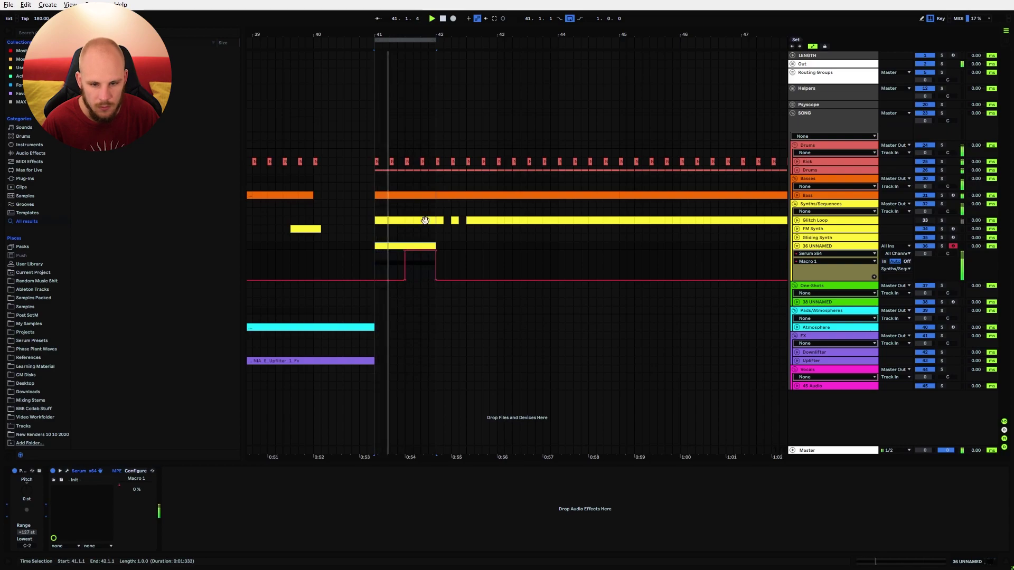
Restore the loop to bars 41 to 57 and duplicate the new Serum clip with its automation across that section.
drag(430, 33, 773, 93)
key(space)
click(387, 243)
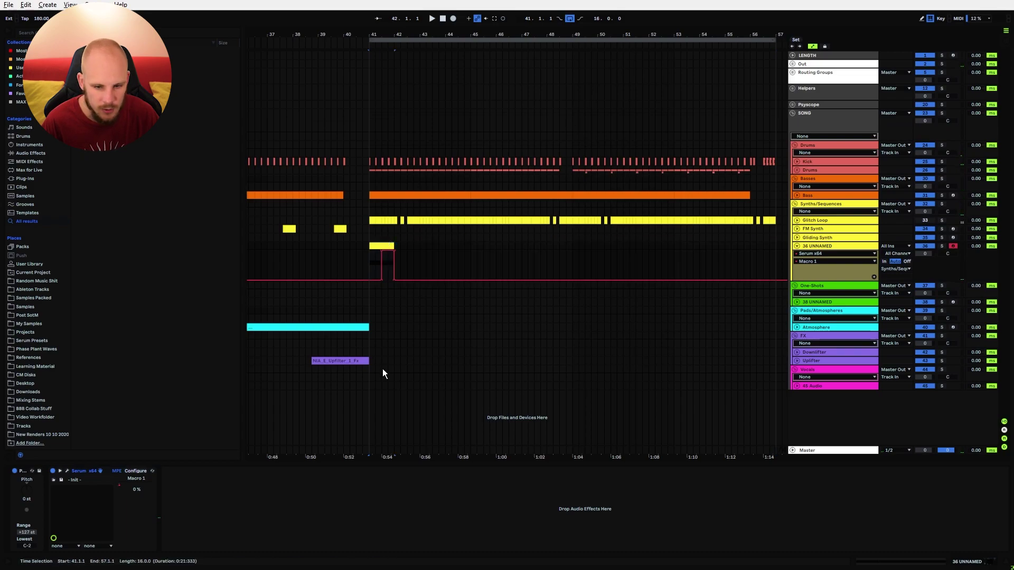
key(ctrl+d)
key(ctrl+d)
key(ctrl+d)
Copy the Gliding Synth clips from bar 9 to bar 41 and duplicate them to fill the section up to bar 57.
drag(633, 34, 633, 4)
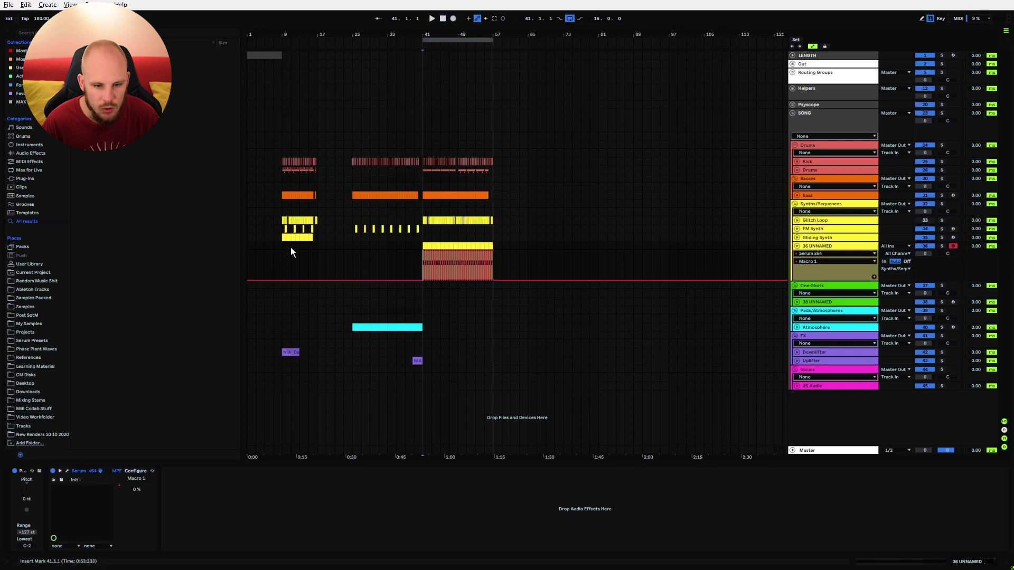
click(283, 238)
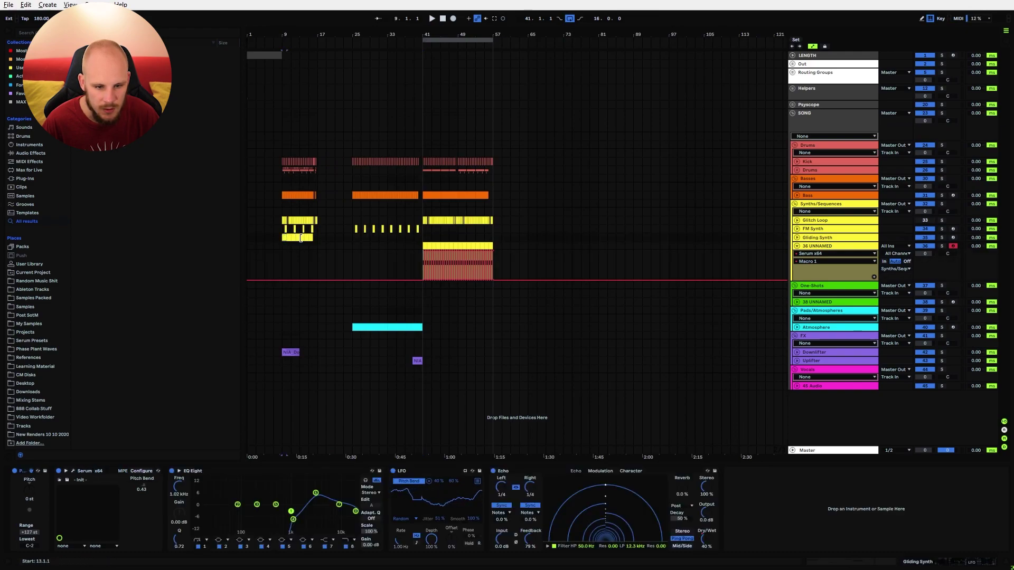
key(ctrl+c)
click(420, 237)
key(ctrl+v)
key(ctrl+d)
key(ctrl+d)
key(ctrl+d)
Play the arrangement from bar 41 and lower the new Serum track's volume to -6.0 dB.
click(421, 233)
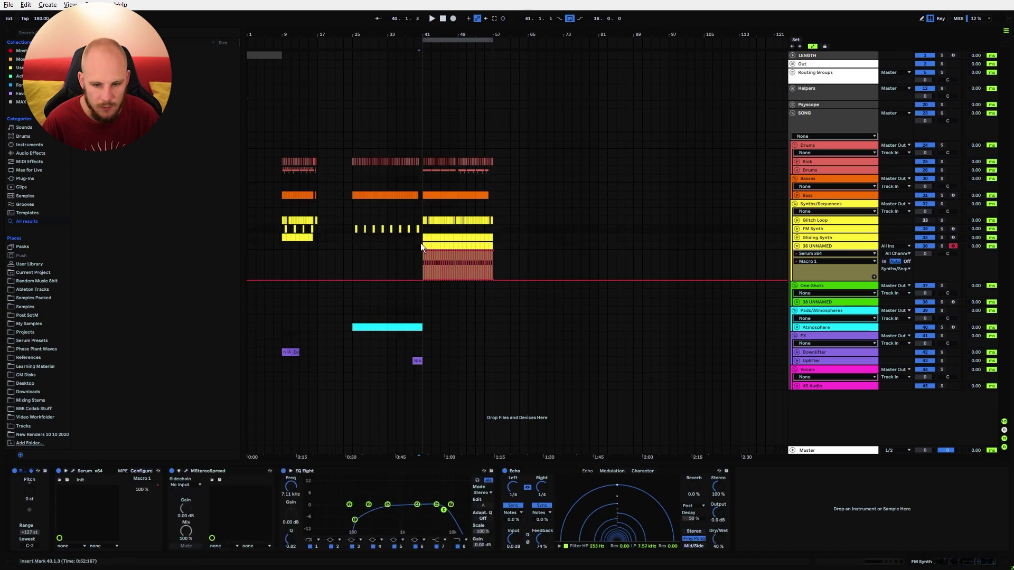
drag(429, 35, 426, 105)
click(413, 228)
key(space)
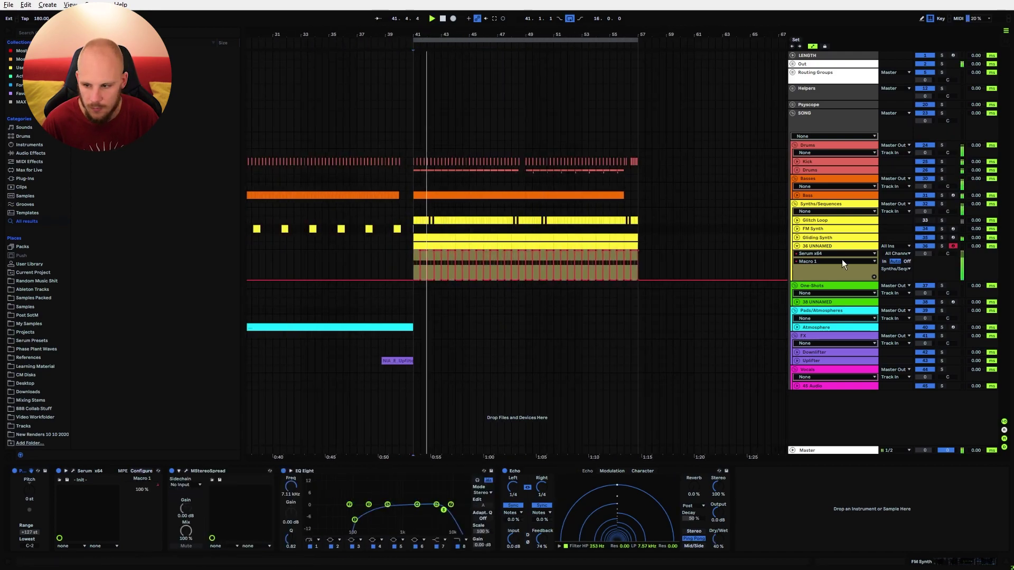
click(927, 251)
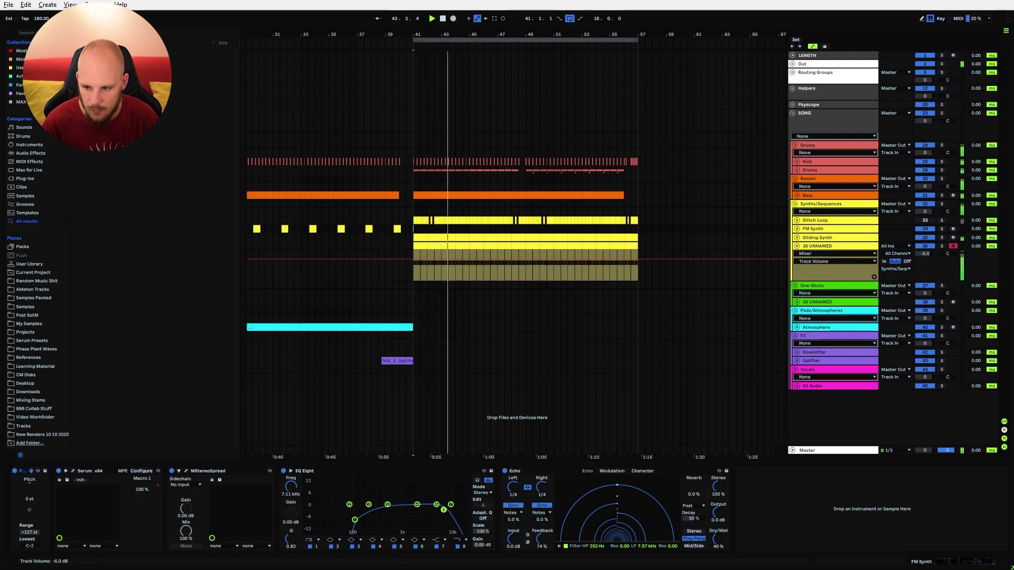
Set the Gliding Synth track's volume to -1.2 dB during playback, and stop playing.
click(797, 238)
click(927, 246)
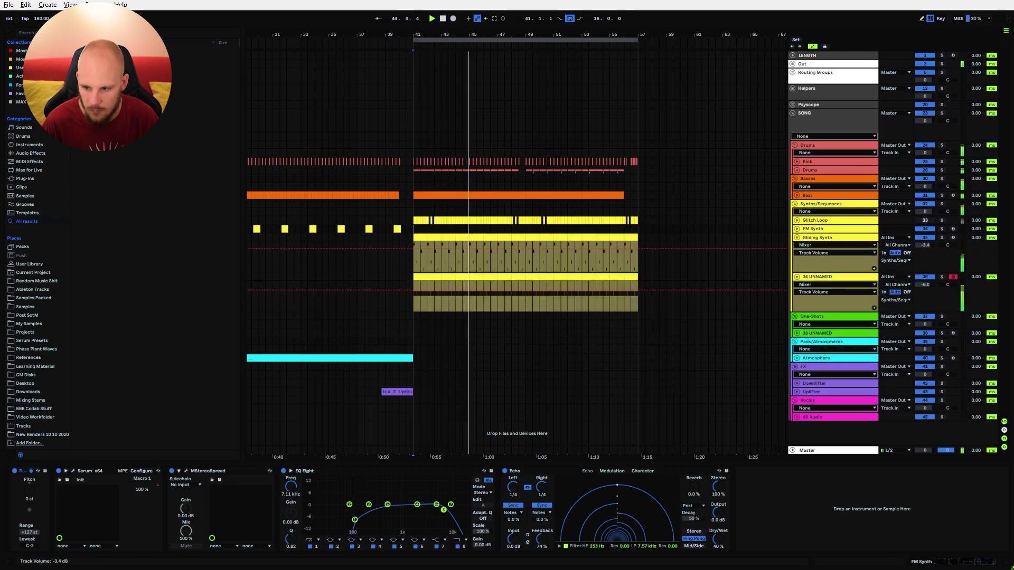
drag(927, 247, 927, 243)
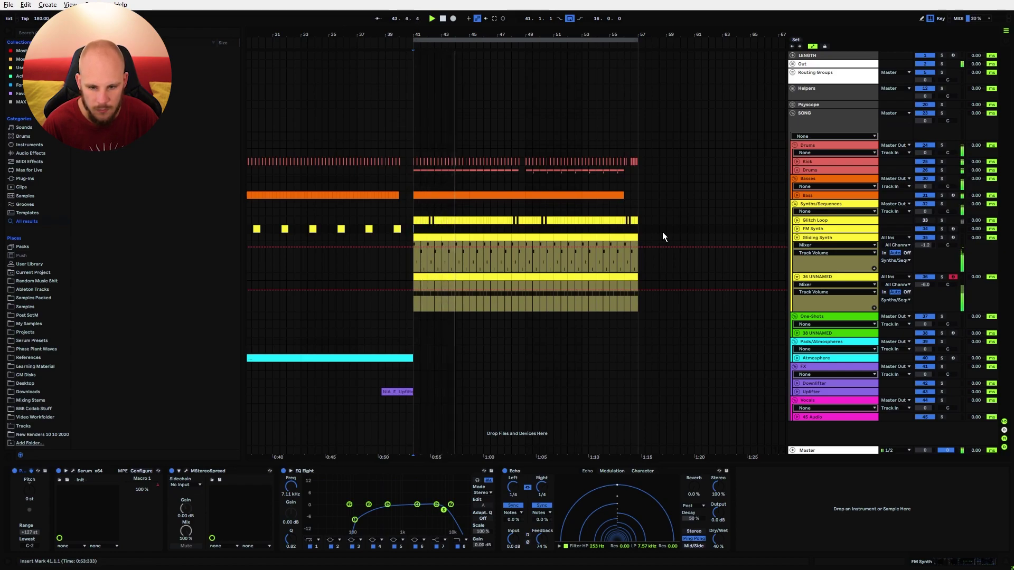
key(space)
Move the Gliding Synth clips from bar 41 so they start at bar 57.
mouse_move(639, 244)
mouse_down()
mouse_move(413, 242)
mouse_move(645, 241)
mouse_up()
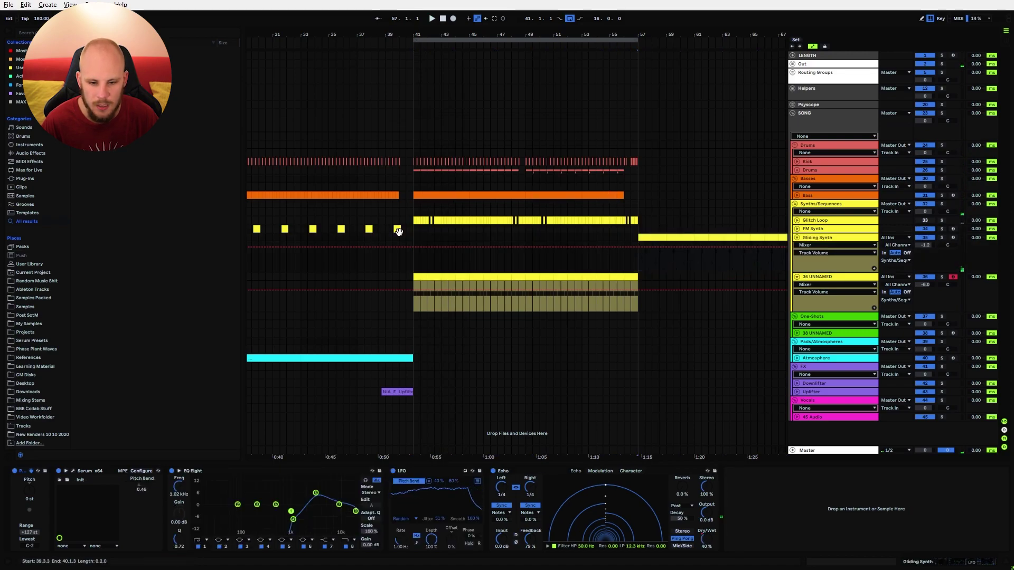
click(412, 237)
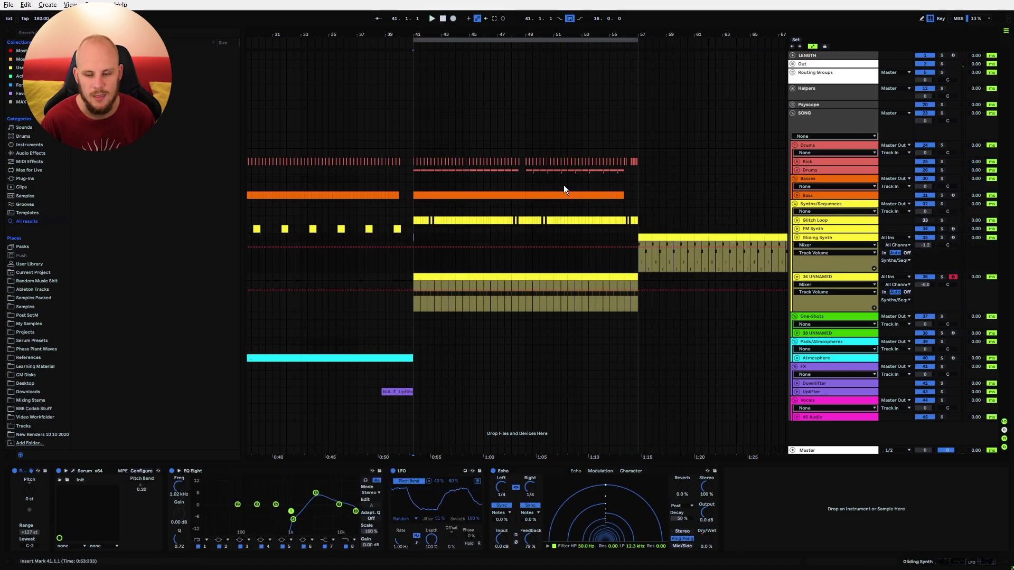
drag(490, 34, 489, 16)
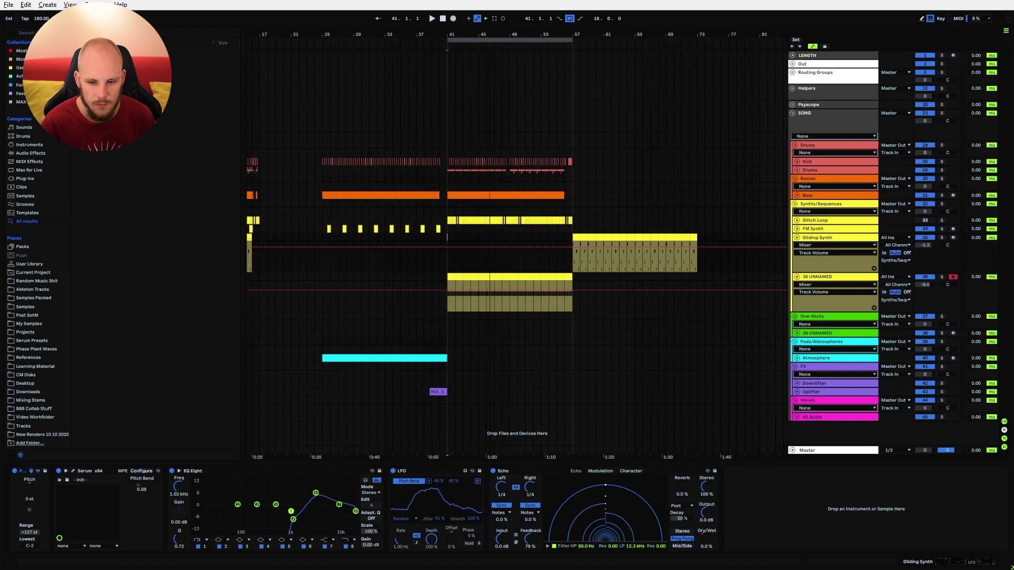
Fold the synth track lanes and inspect the new Serum track's automation lane around bar 41.
click(796, 238)
click(796, 247)
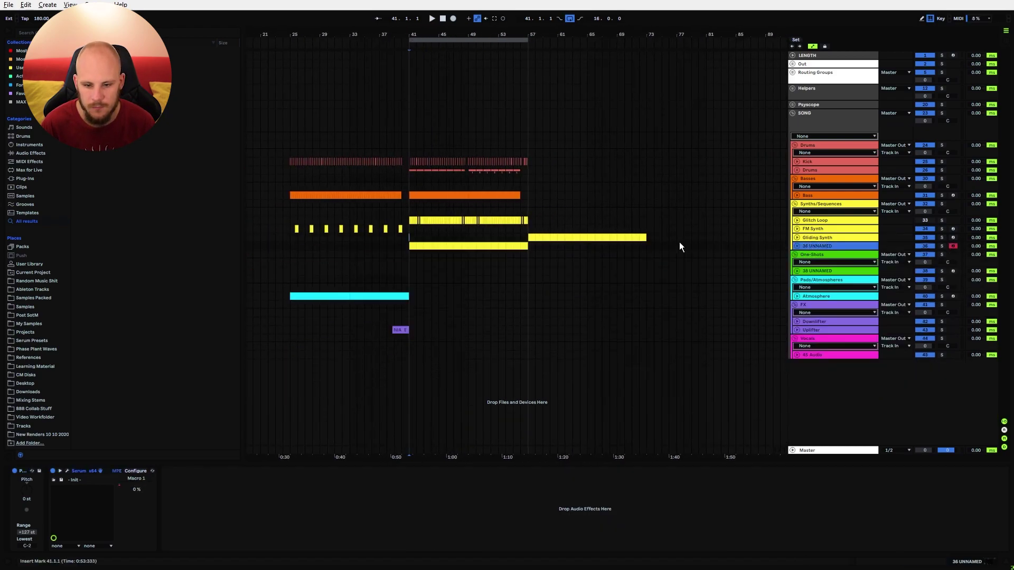
click(410, 239)
key(plus)
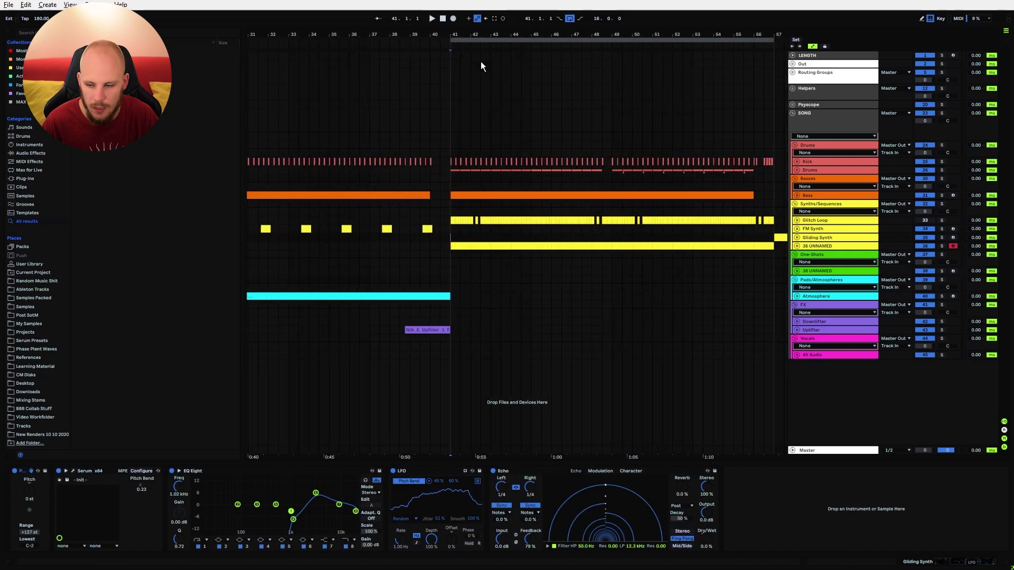
click(797, 246)
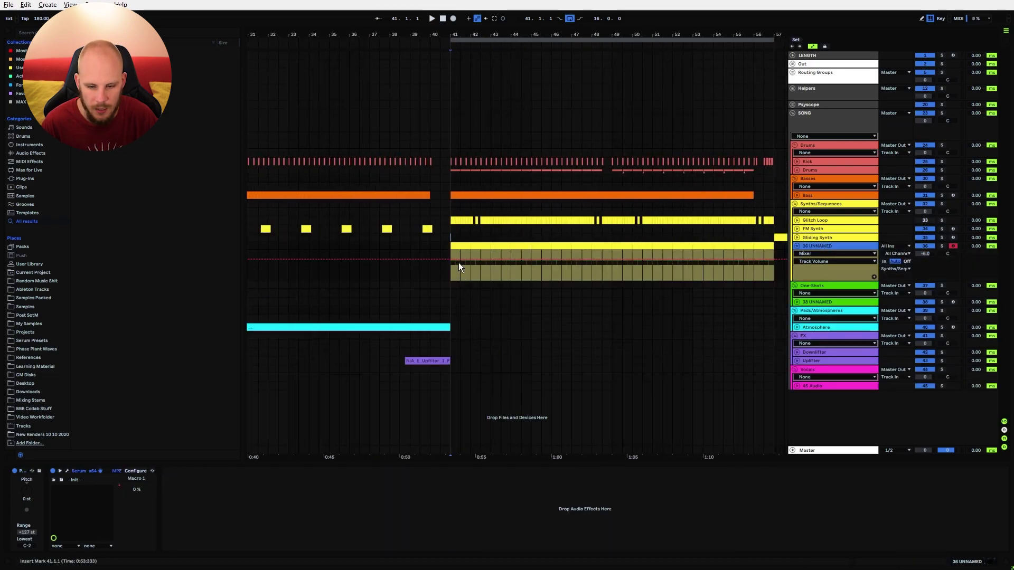
click(449, 279)
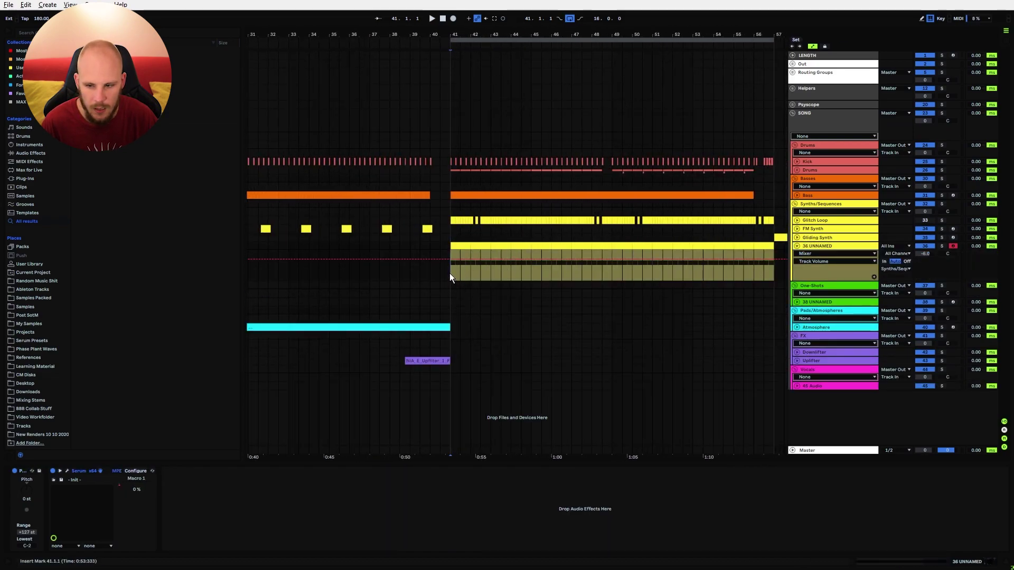
key(minus)
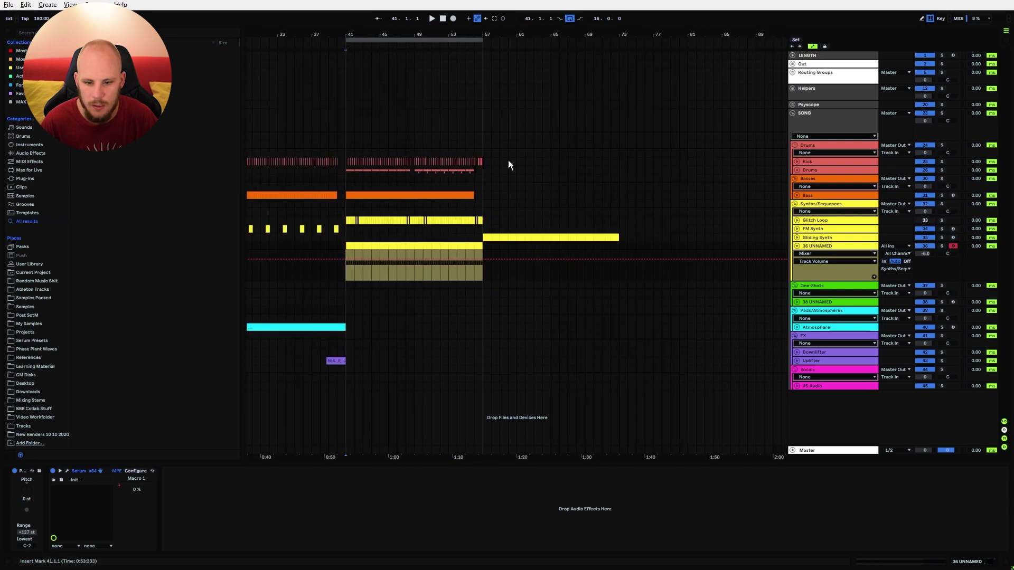
Move all the Gliding Synth clips from bar 57 to bar 81 and play from there briefly.
click(487, 238)
shift+click(614, 237)
drag(487, 237, 626, 239)
click(474, 237)
click(624, 236)
shift+click(752, 237)
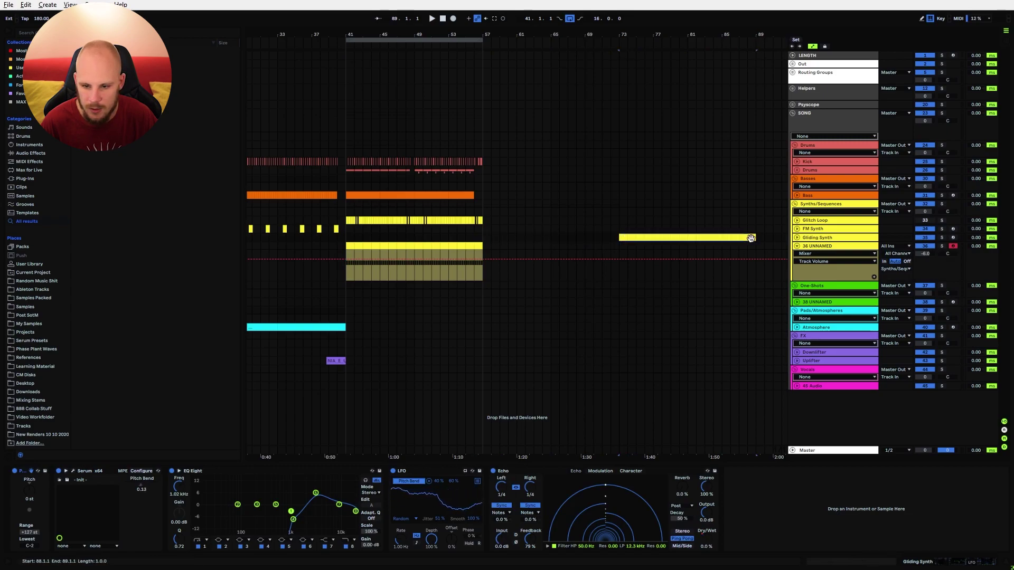
drag(624, 236, 647, 239)
click(683, 240)
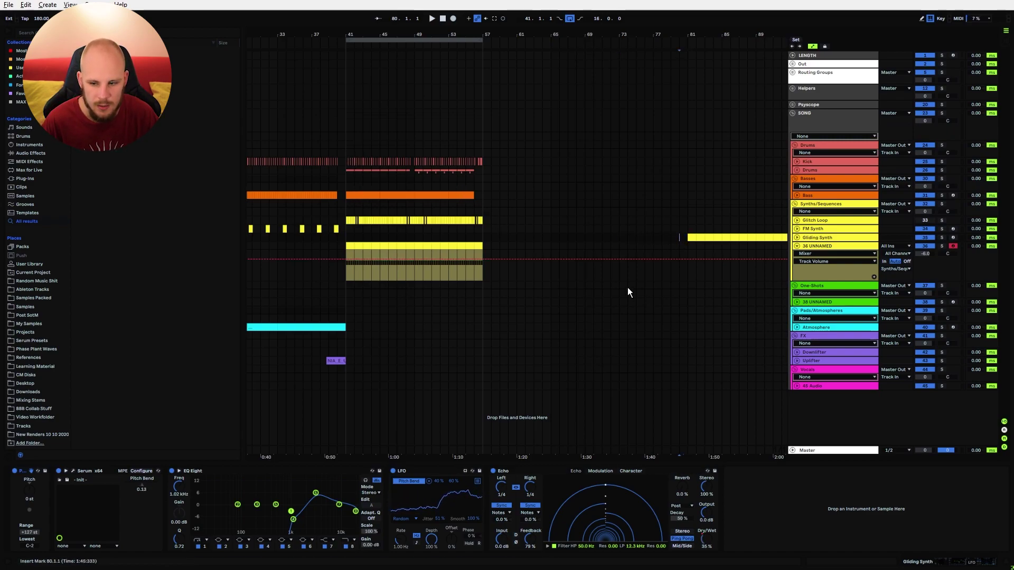
click(687, 229)
key(space)
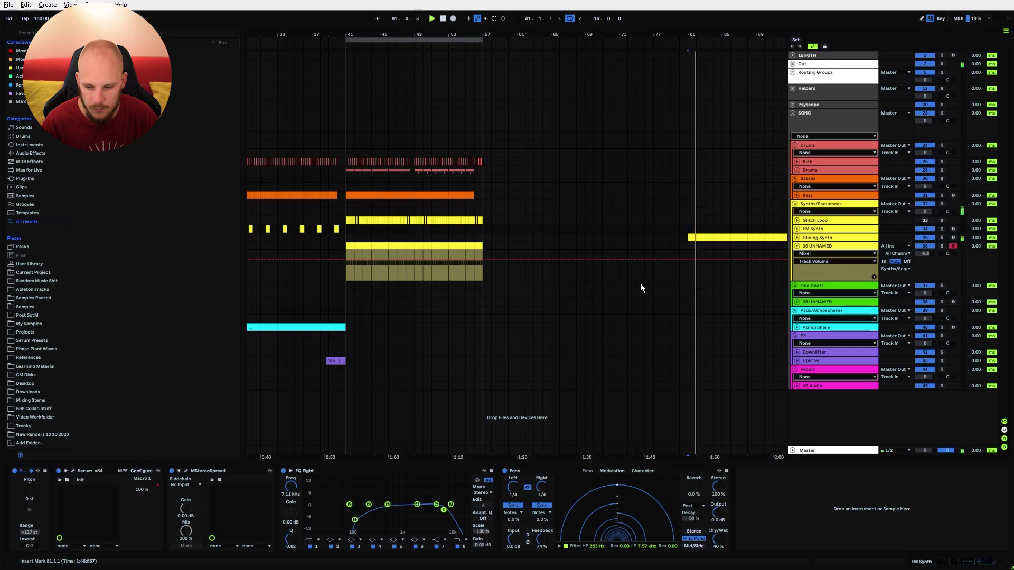
key(space)
Copy the kick, drums and bass of bars 41 to 49 to bar 57 and duplicate them up to bar 73.
drag(334, 37, 397, 41)
drag(262, 164, 333, 199)
drag(411, 161, 482, 192)
key(ctrl+c)
click(561, 162)
key(ctrl+v)
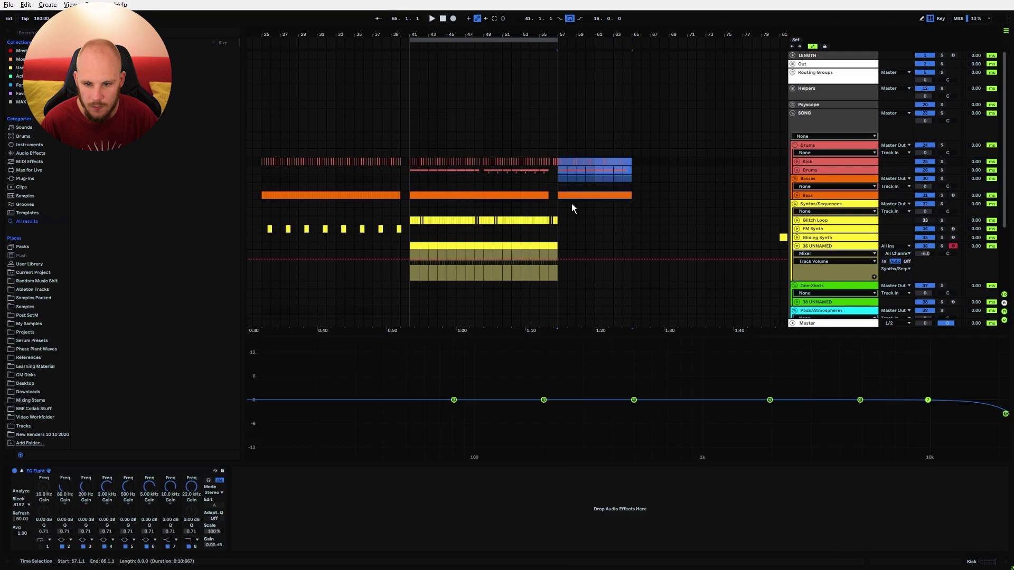
key(ctrl+d)
Play the new section and delete its kick, drums and bass from 71.3 to bar 73.
click(604, 186)
drag(664, 36, 664, 79)
key(space)
drag(751, 196, 715, 196)
drag(751, 160, 723, 171)
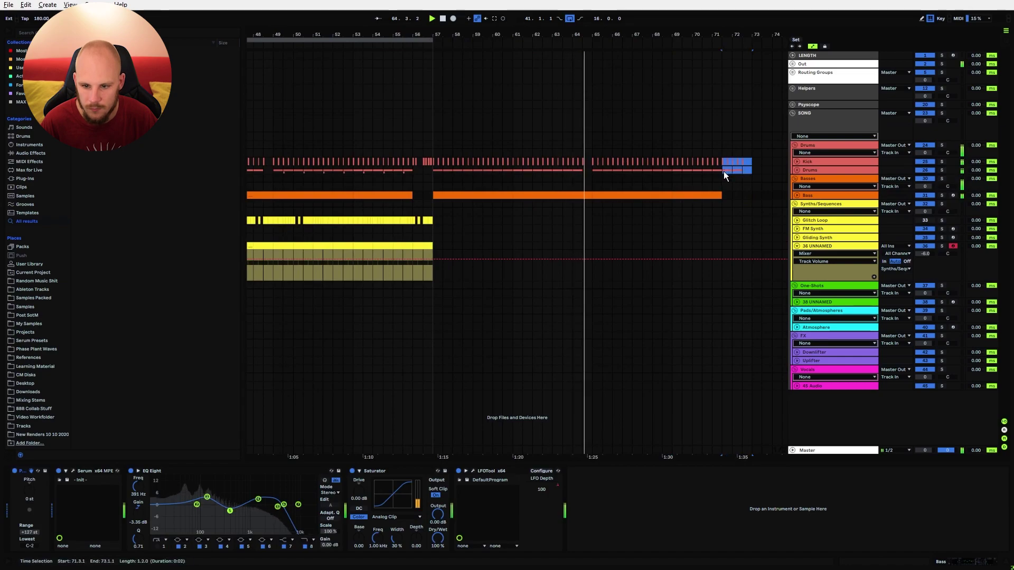
key(Delete)
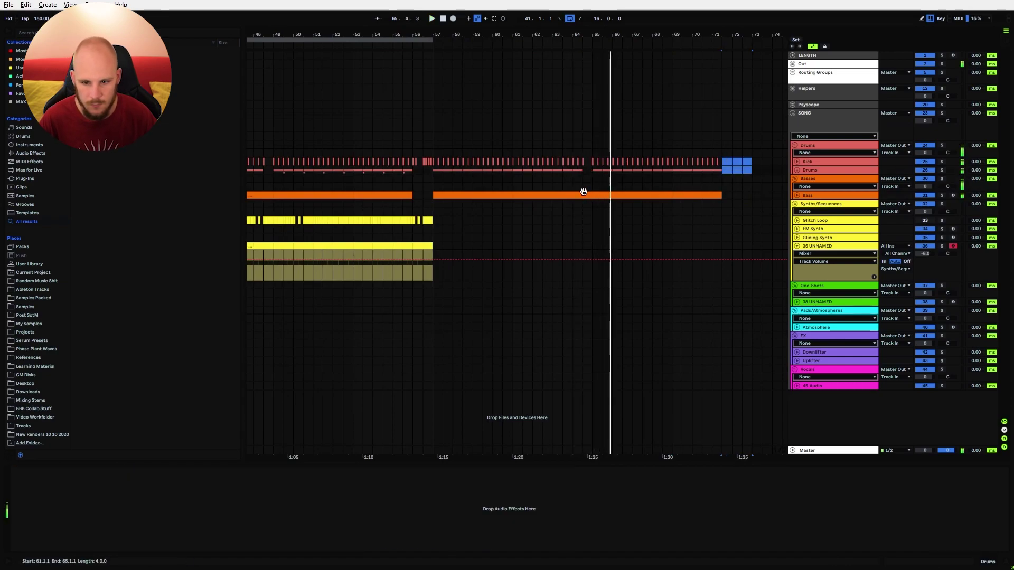
Open the bass clip at bars 61 to 65 and repitch its notes on beat 4.3 into a rising run from A0.
double_click(584, 191)
click(909, 389)
drag(911, 385, 957, 462)
click(954, 457)
drag(942, 402, 952, 456)
key(Down)
key(Down)
key(Down)
key(Down)
key(Up)
key(Up)
key(Up)
key(Up)
Repitch the bass notes on beat 4.4 to start on F#0 and rise from A0, and play from bar 64.
click(977, 406)
key(Down)
key(Down)
key(Down)
key(Down)
click(1000, 449)
key(Up)
key(Up)
key(Up)
key(Up)
drag(963, 352, 966, 468)
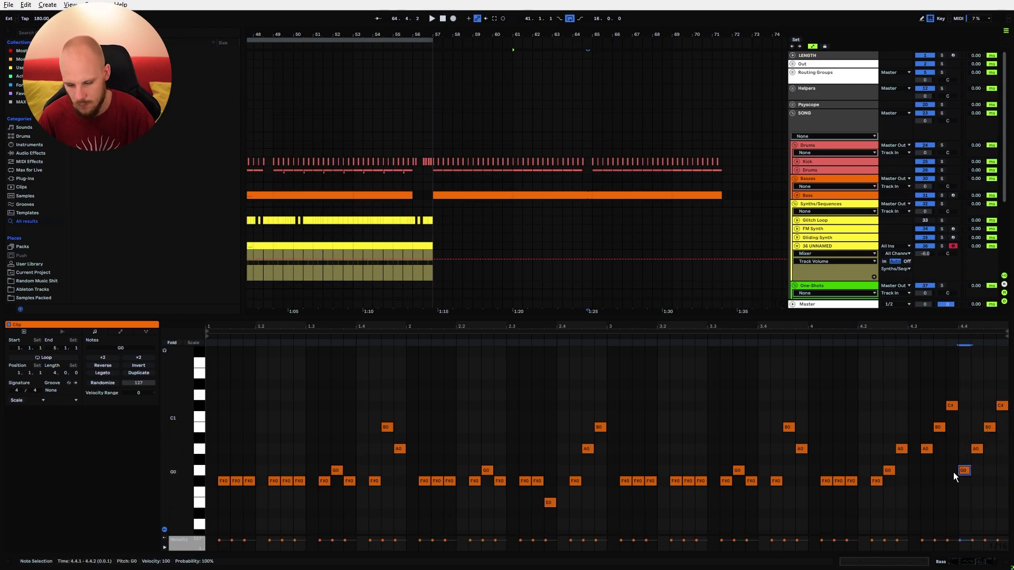
key(Down)
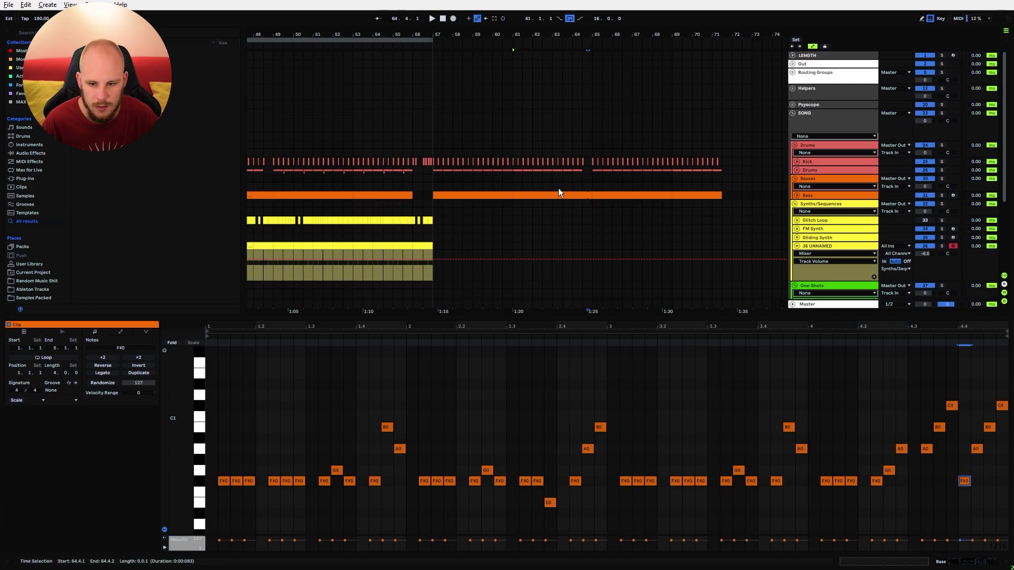
click(573, 188)
key(space)
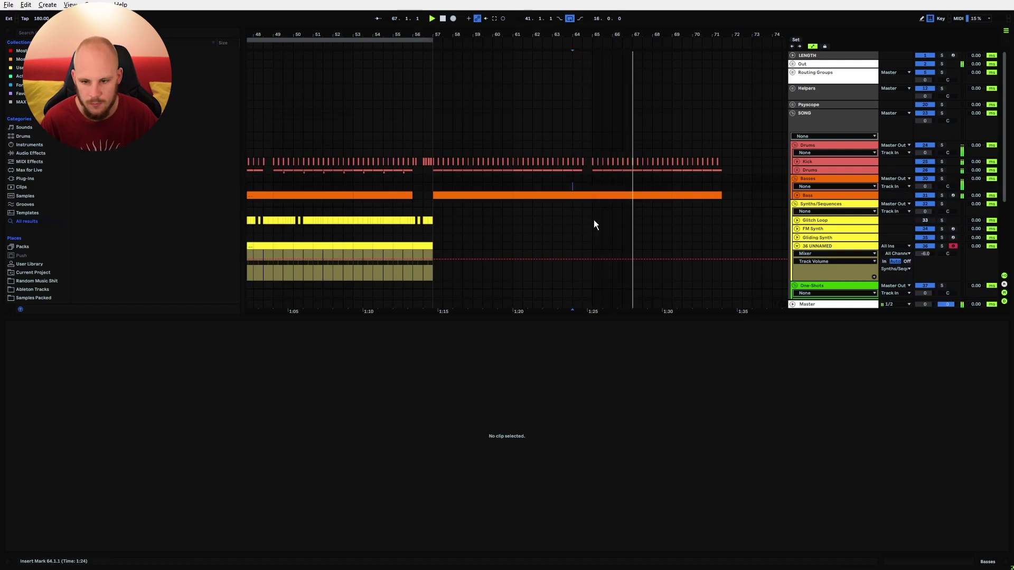
key(space)
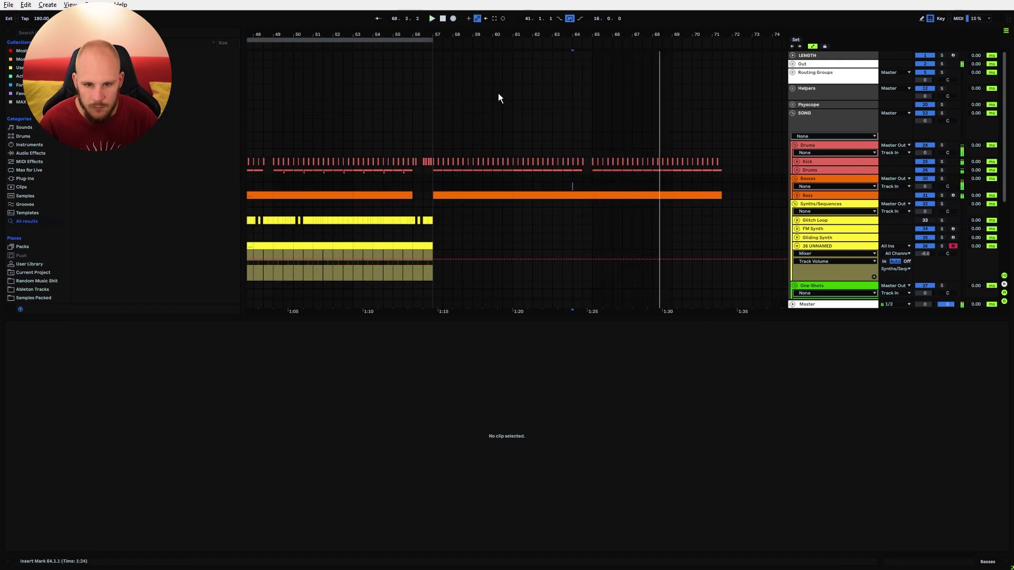
Copy the drum pattern with open hats and snares from the first section to bar 57 and duplicate it up to bar 73.
scroll(436, 203, down, 3)
drag(457, 231, 561, 232)
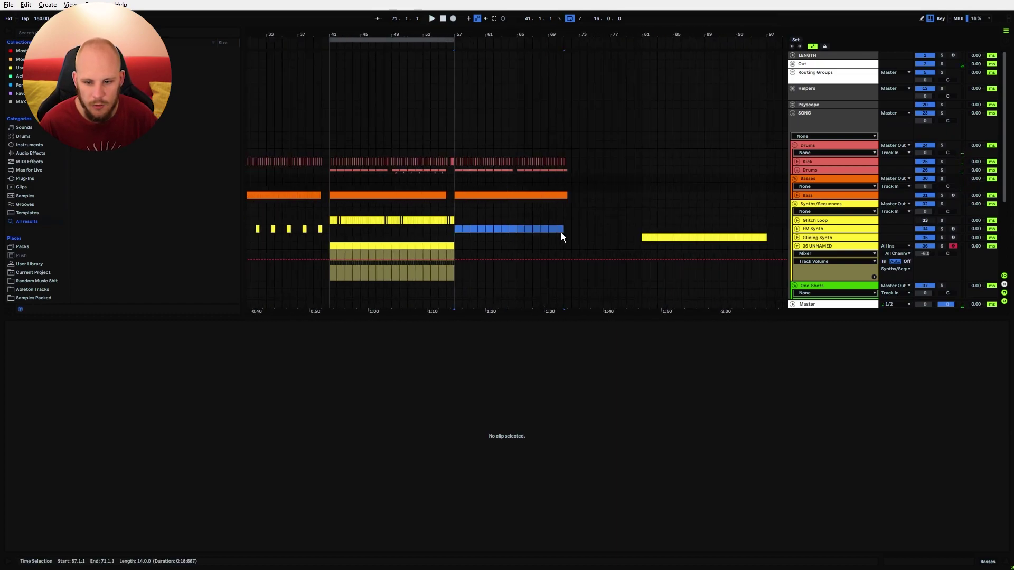
click(558, 235)
scroll(456, 156, left, 10)
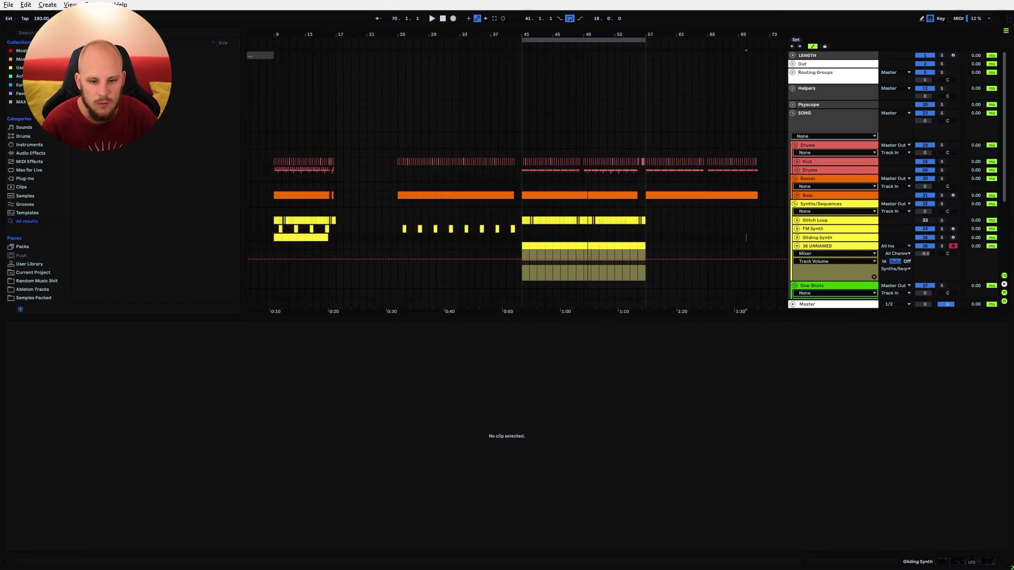
click(323, 171)
mouse_move(323, 171)
mouse_down()
mouse_move(369, 173)
mouse_move(344, 170)
mouse_up()
click(682, 172)
key(ctrl+v)
key(ctrl+d)
key(ctrl+d)
key(ctrl+d)
Clear the open hat, closed hat and snare hits from 64.3 to bar 65 and play the drum break.
drag(612, 35, 615, 87)
drag(607, 170, 624, 170)
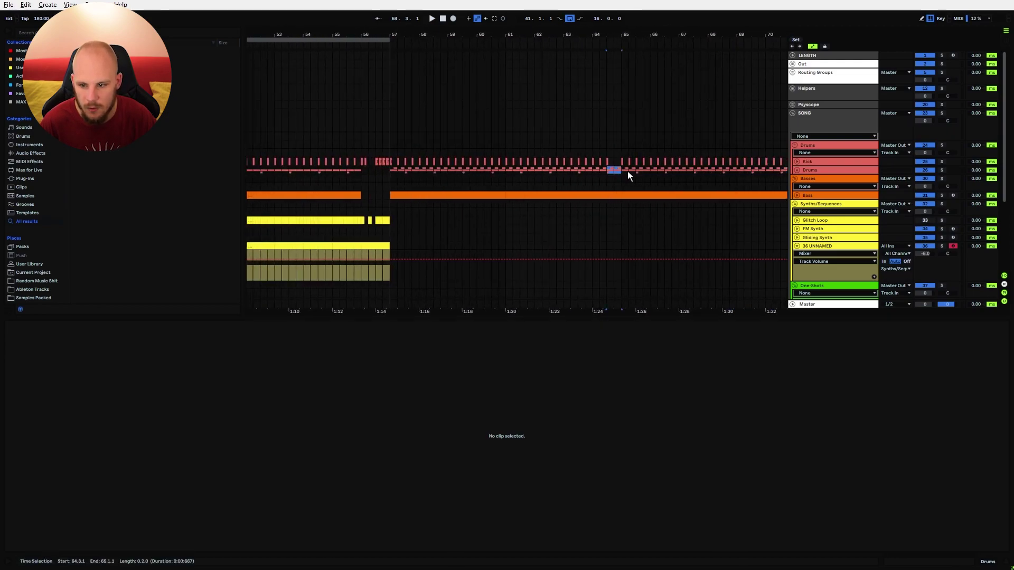
click(798, 170)
click(609, 174)
drag(608, 204, 619, 210)
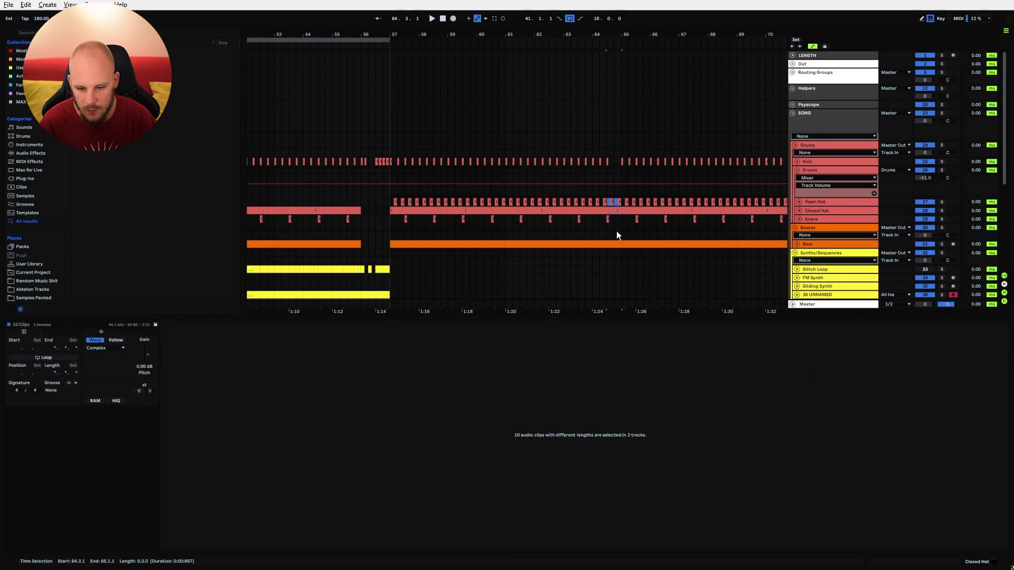
key(Delete)
click(597, 201)
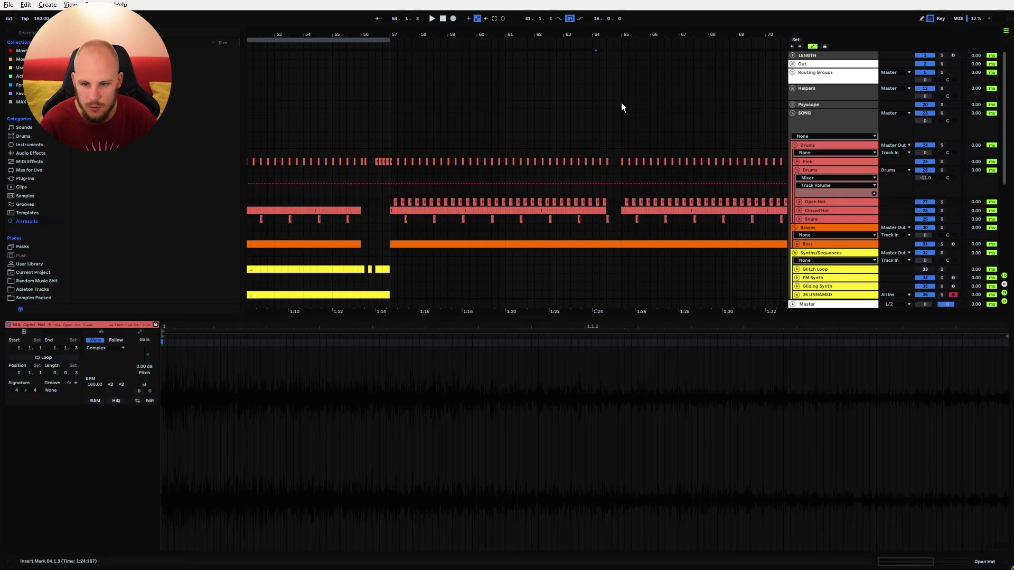
key(space)
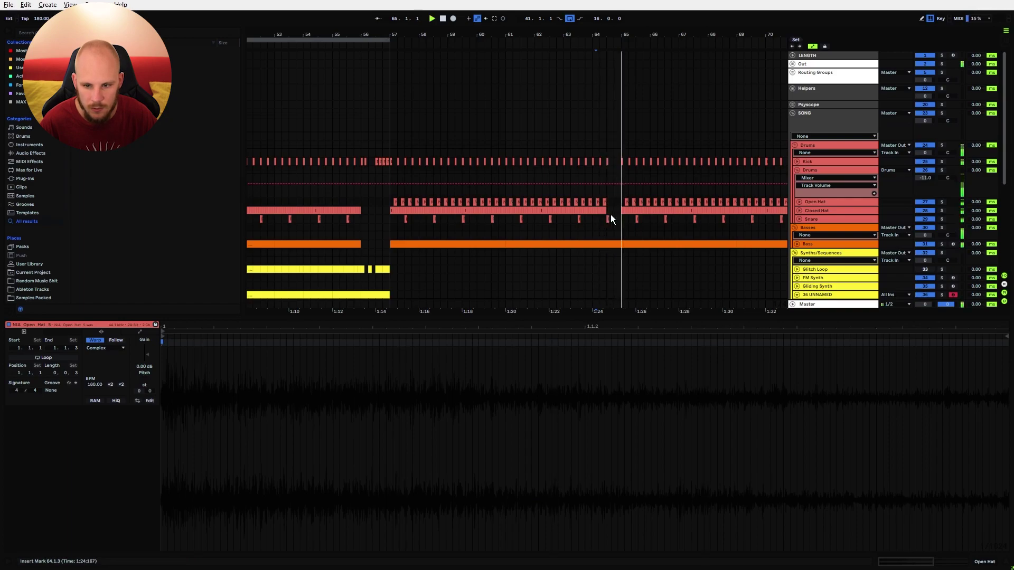
key(space)
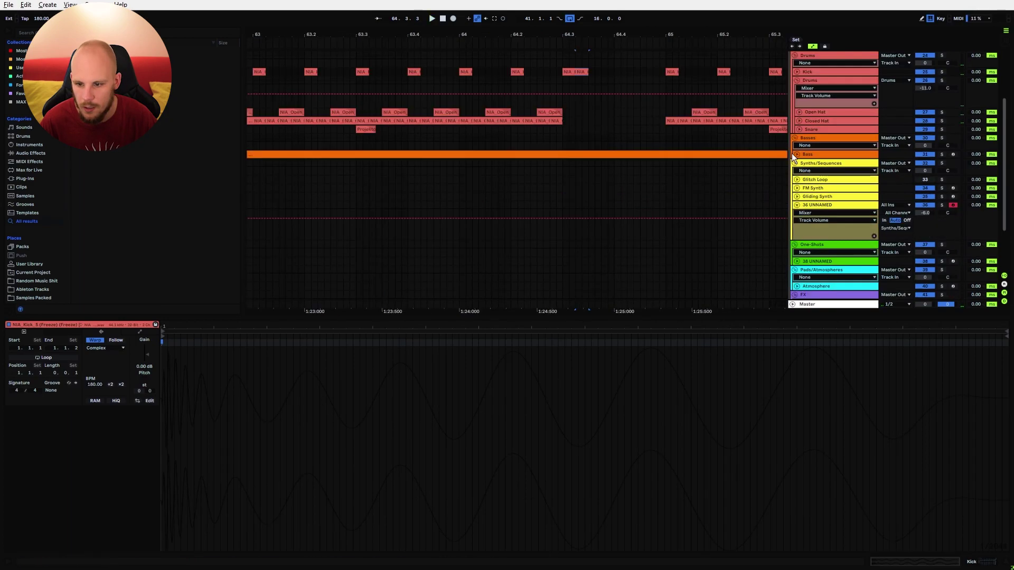
Deactivate the bass between 64.3.2 and 64.3.3 and play the break.
click(793, 154)
click(796, 154)
click(572, 179)
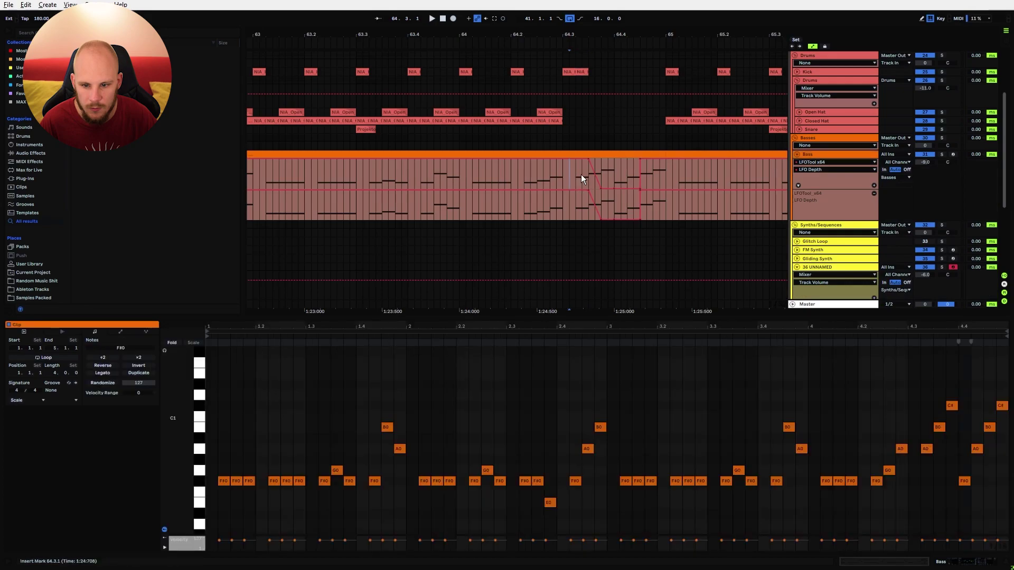
drag(579, 175, 586, 169)
key(0)
click(588, 156)
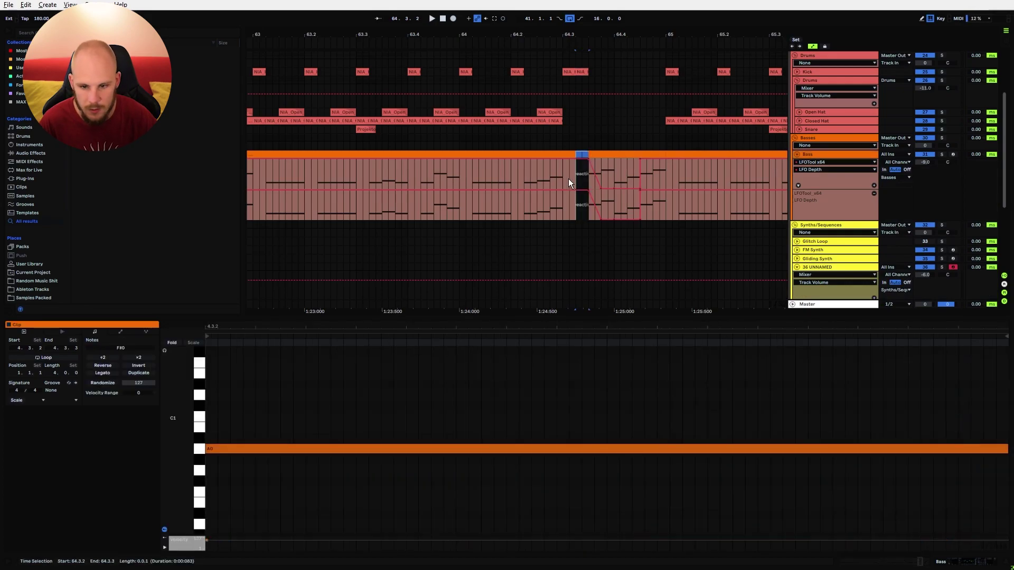
key(space)
key(space)
click(459, 182)
key(space)
key(space)
Move the second kick of the break to 64.3.3, trim the following bass clip's start to 64.4, and play the break.
click(595, 72)
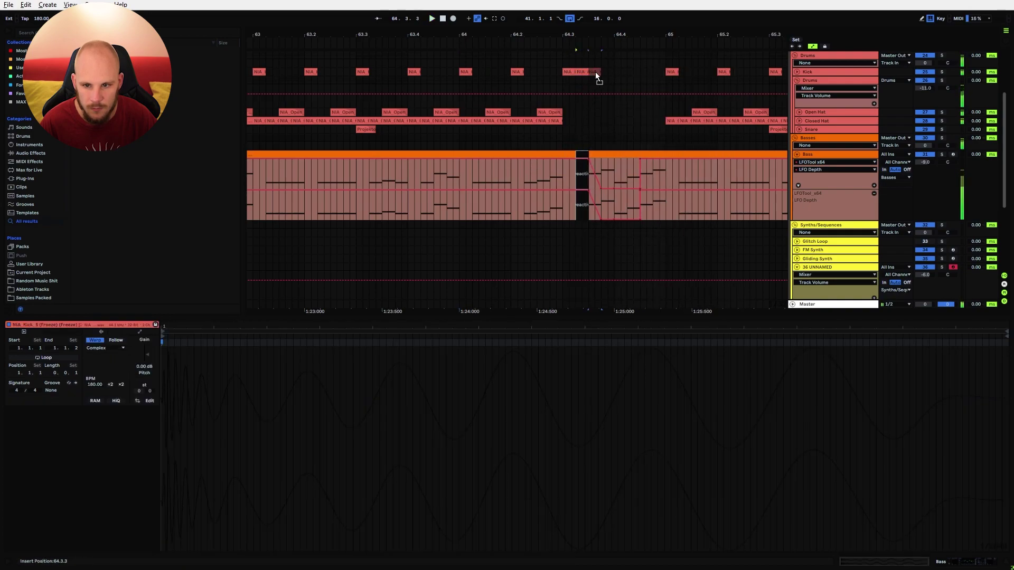
drag(595, 71, 595, 73)
drag(590, 155, 614, 155)
click(538, 176)
key(space)
key(space)
key(space)
click(506, 170)
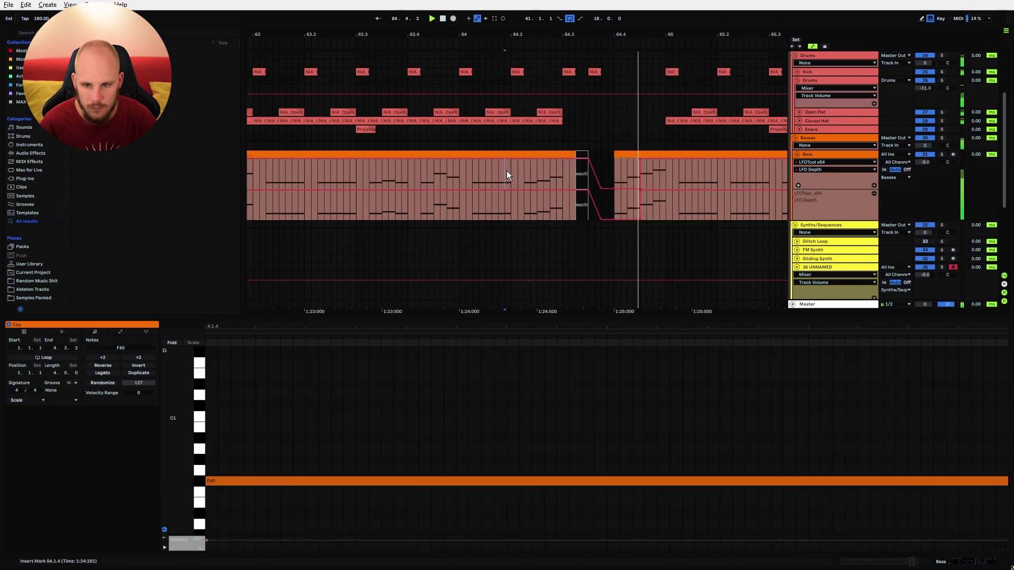
Copy the kick to 64.4, raise the bass LFO Depth automation back to its upper level there, and replay the break.
click(595, 72)
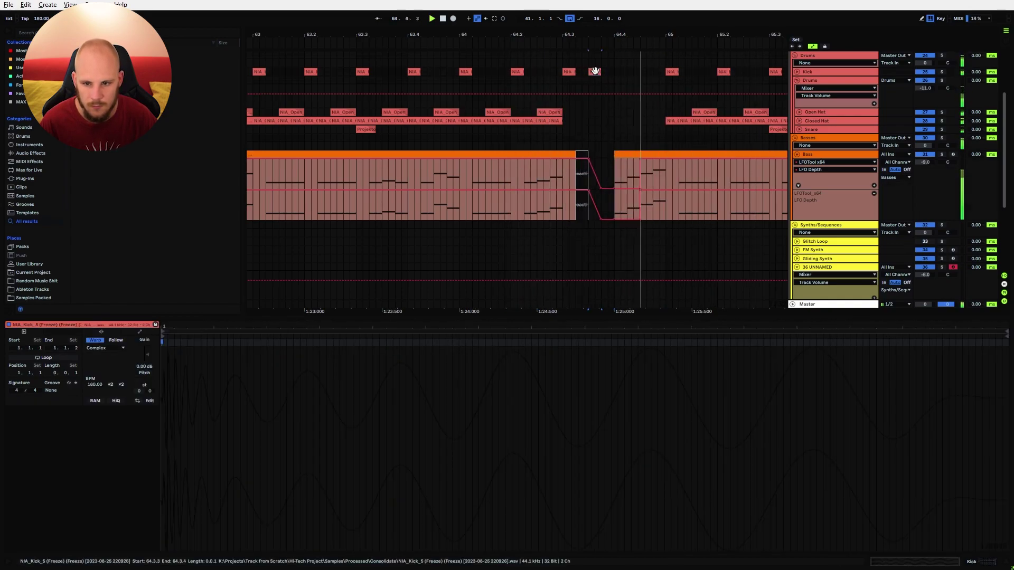
click(614, 72)
key(ctrl+v)
click(614, 189)
drag(614, 189, 639, 158)
click(553, 173)
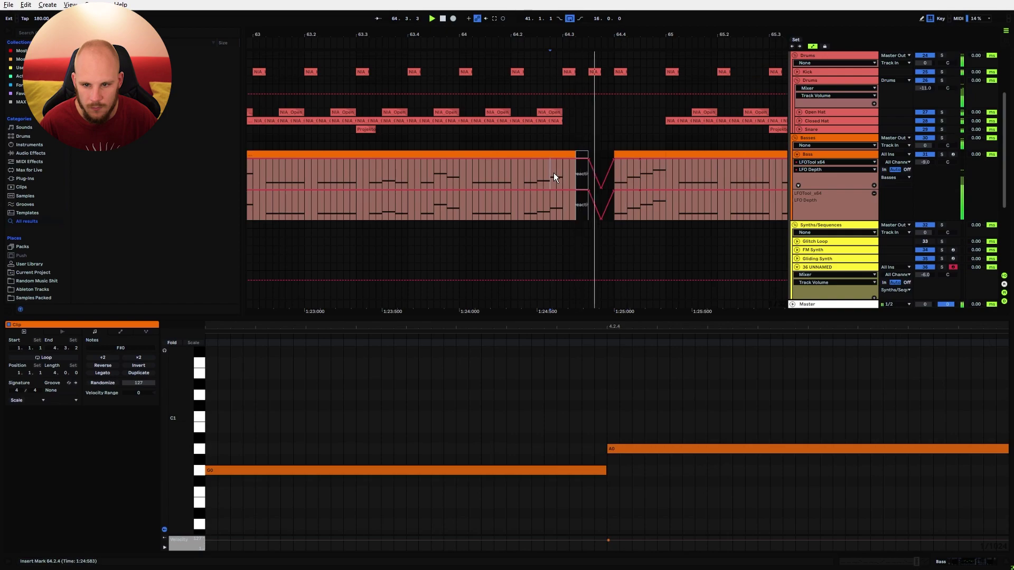
Remove the kick at 71.2 and play the end of the section from 70.3.3.
drag(573, 36, 574, 6)
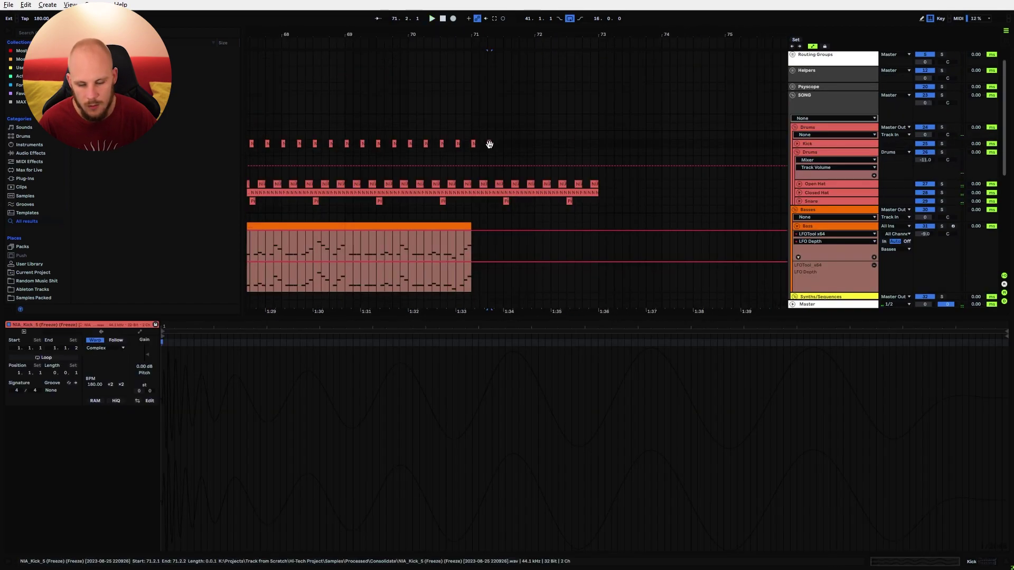
click(489, 143)
click(446, 158)
drag(464, 32, 584, 11)
key(space)
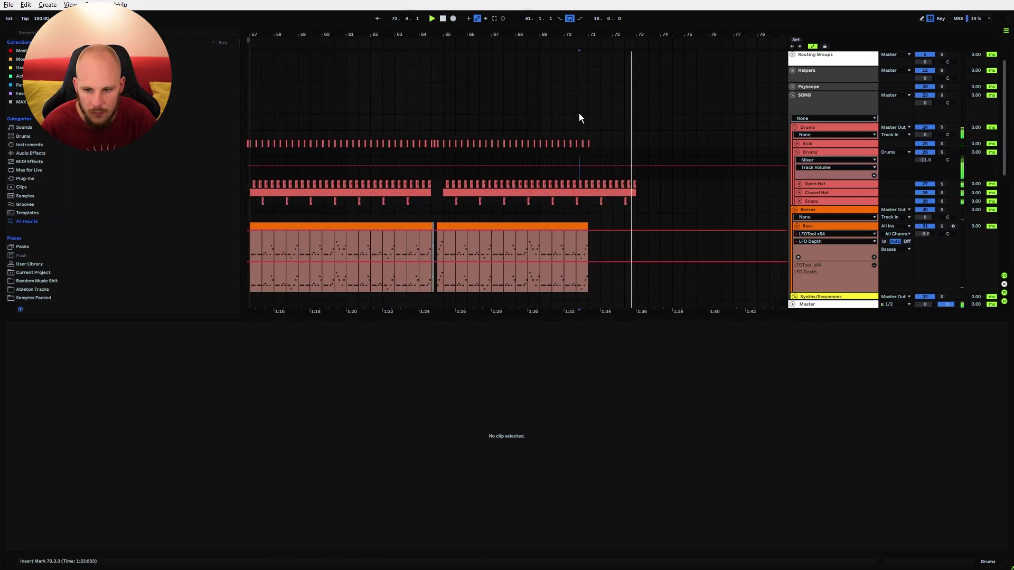
drag(578, 35, 480, 21)
key(plus)
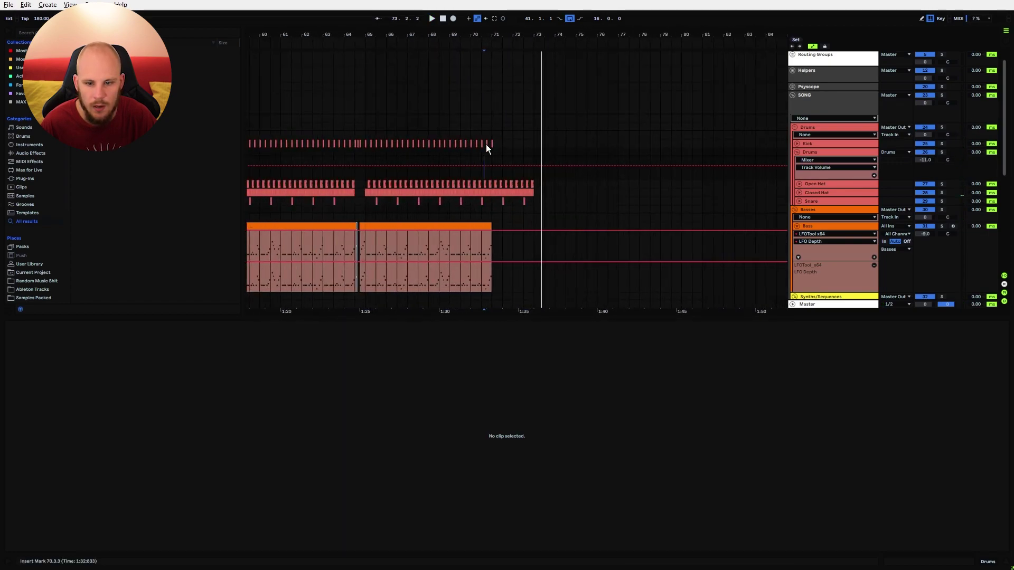
drag(492, 159, 533, 201)
click(533, 154)
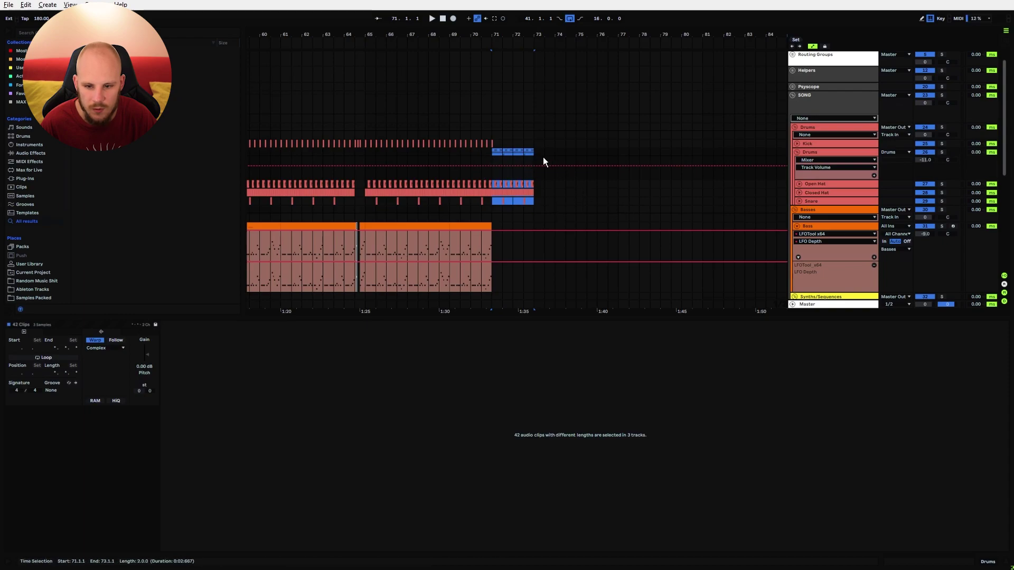
click(535, 154)
Copy the kick and bass of bars 25 to 33, paste them at bar 73, and repeat the paste twice up to bar 97.
key(minus)
key(minus)
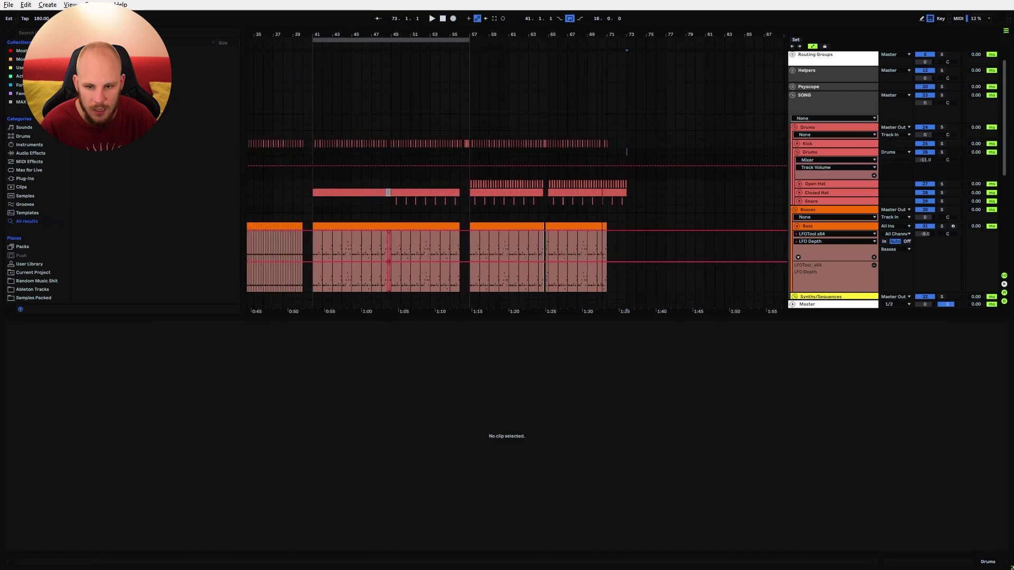
scroll(643, 288, down, 5)
scroll(669, 192, up, 3)
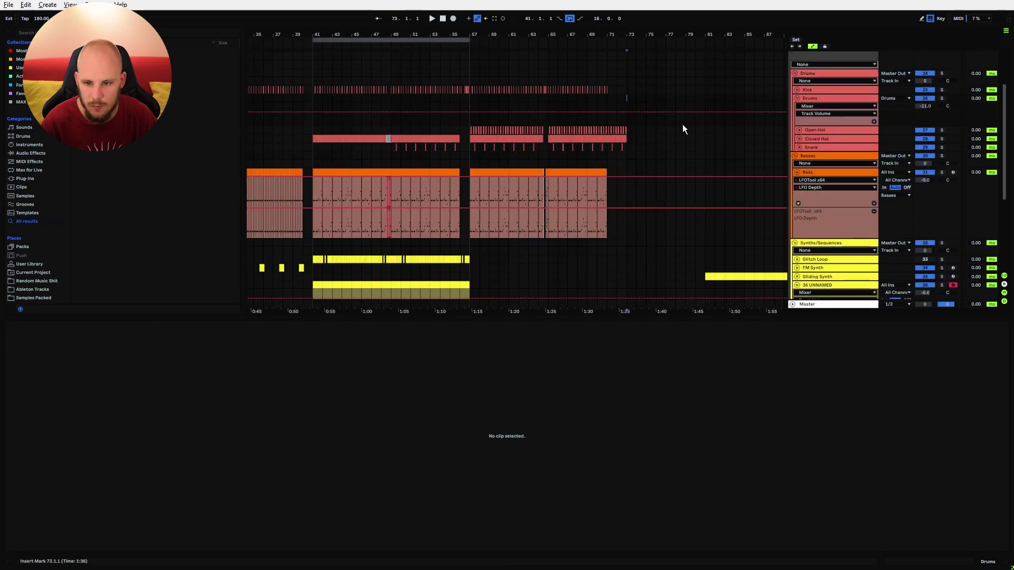
drag(331, 34, 479, 34)
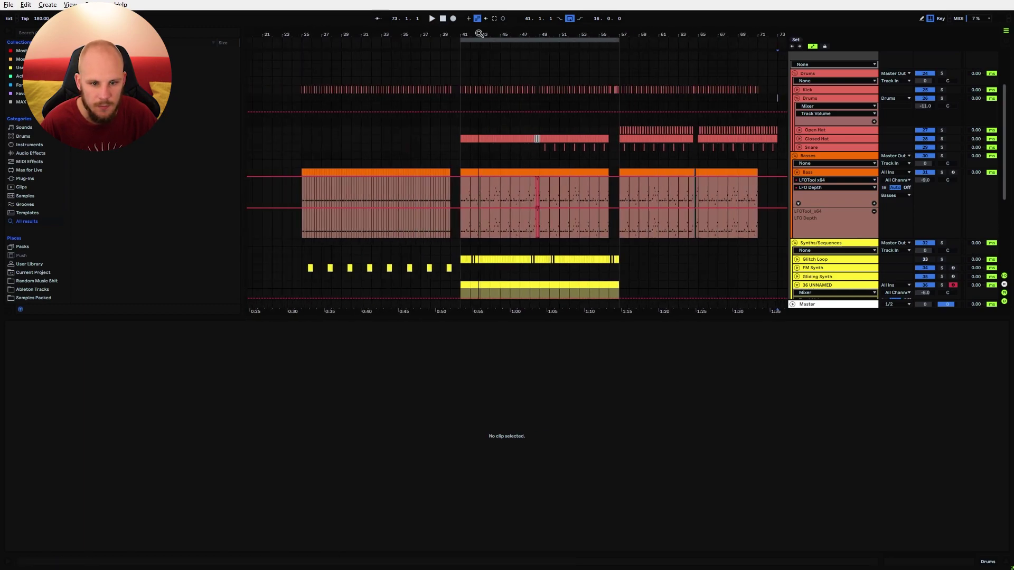
drag(299, 88, 379, 200)
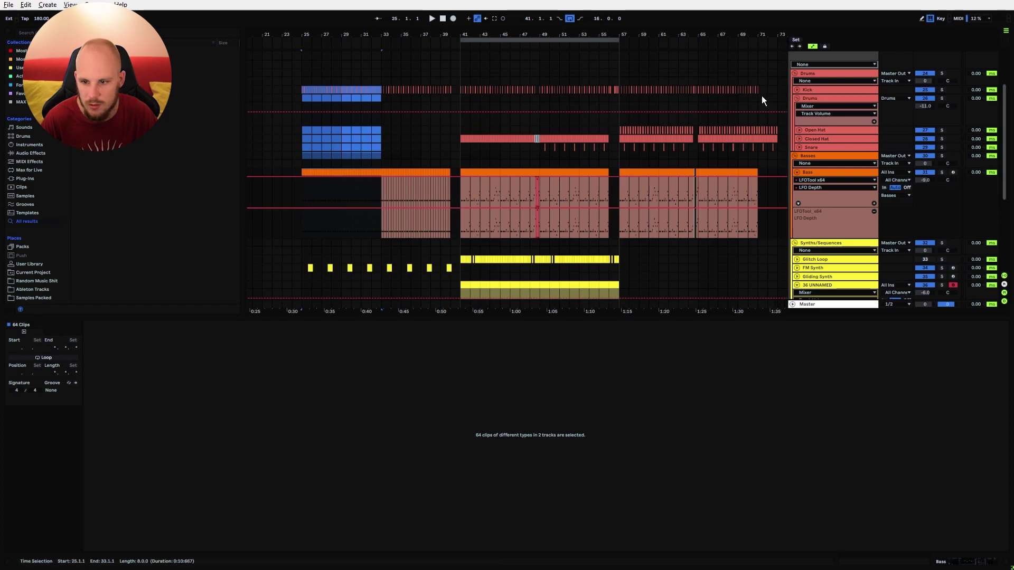
click(778, 90)
key(ctrl+v)
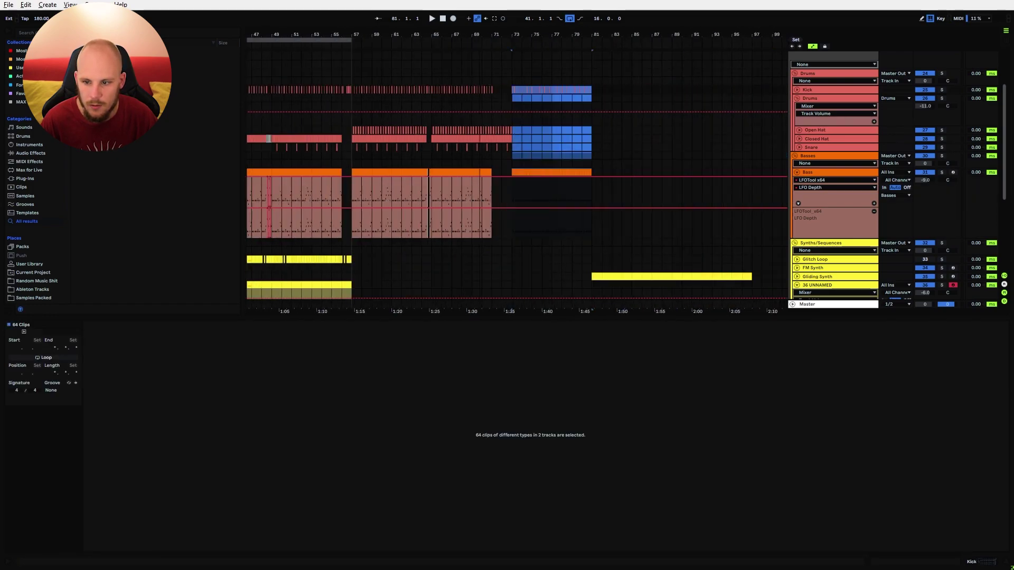
key(ctrl+v)
key(ctrl+v)
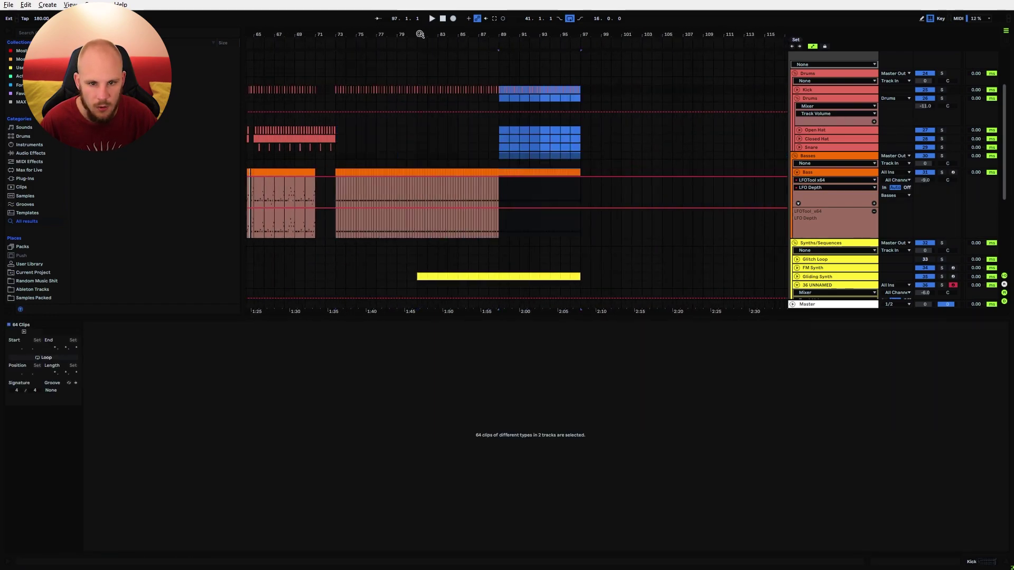
Delete the bass clips in bar 80, from 80.1.1 to 81.1.1.
drag(419, 35, 445, 69)
drag(455, 173, 430, 170)
key(Delete)
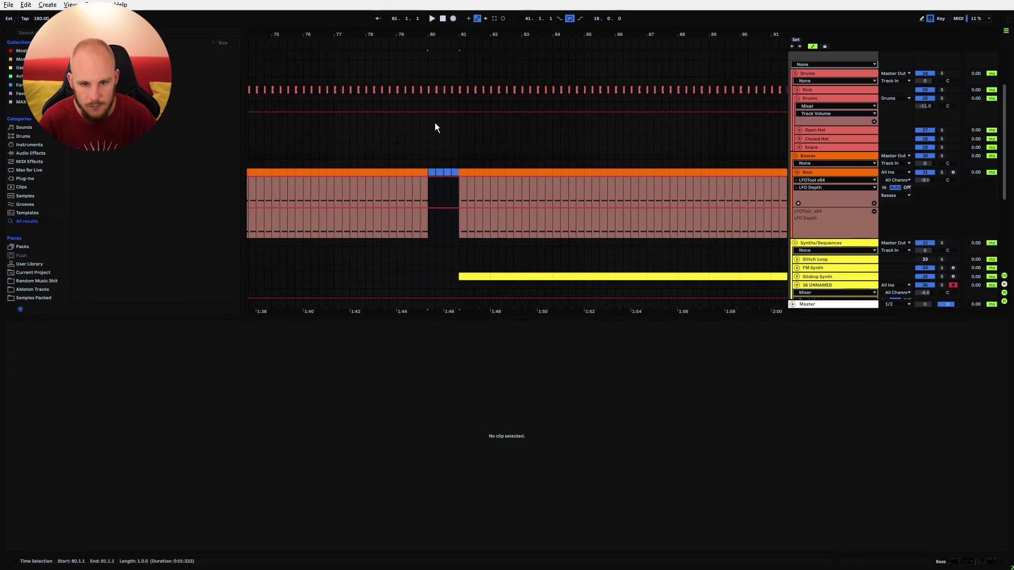
Delete the kicks after the first beat of bar 80 and play the transition from 79.4.1.
drag(437, 91, 452, 90)
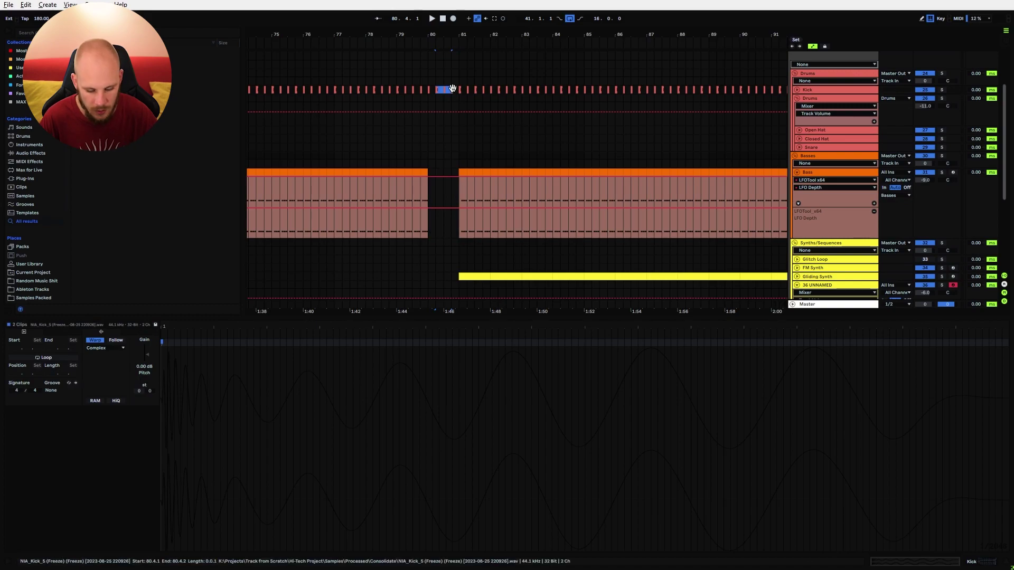
key(Delete)
click(453, 89)
key(Delete)
click(420, 116)
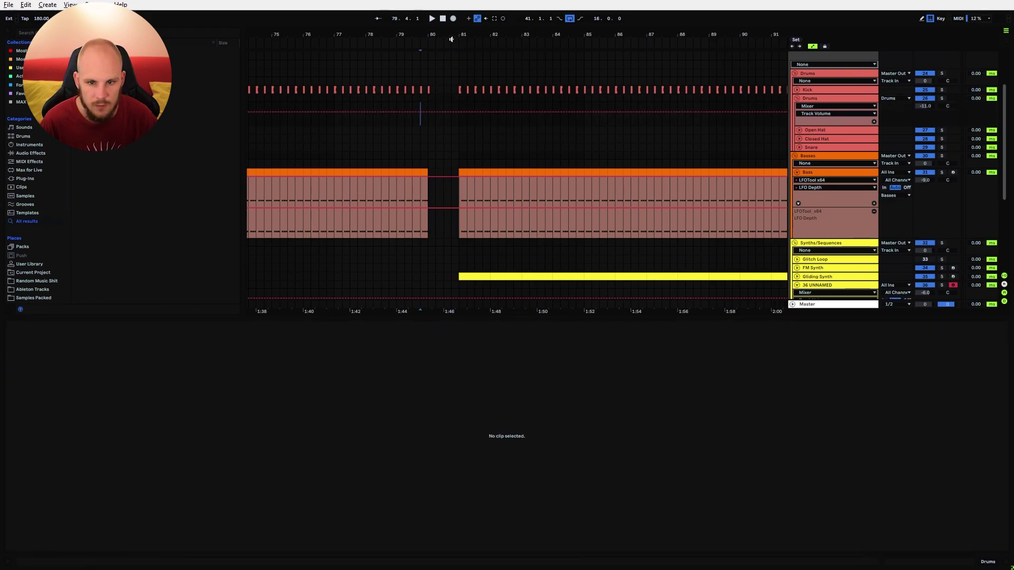
drag(460, 33, 460, 11)
key(space)
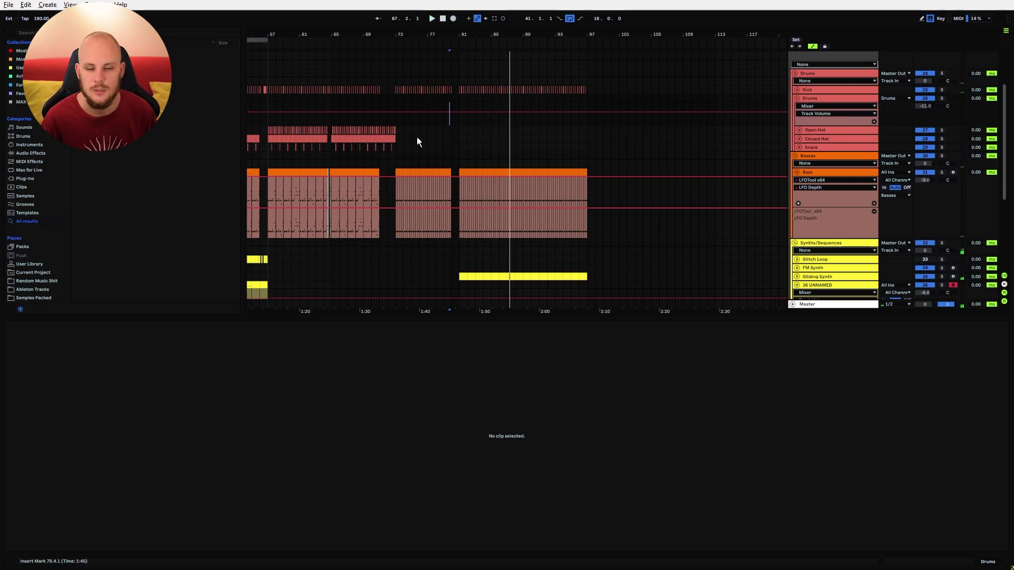
Duplicate the Gliding Synth clips of bars 89 to 97 twice so the part runs to bar 113.
drag(390, 155, 419, 157)
click(467, 157)
scroll(469, 162, down, 2)
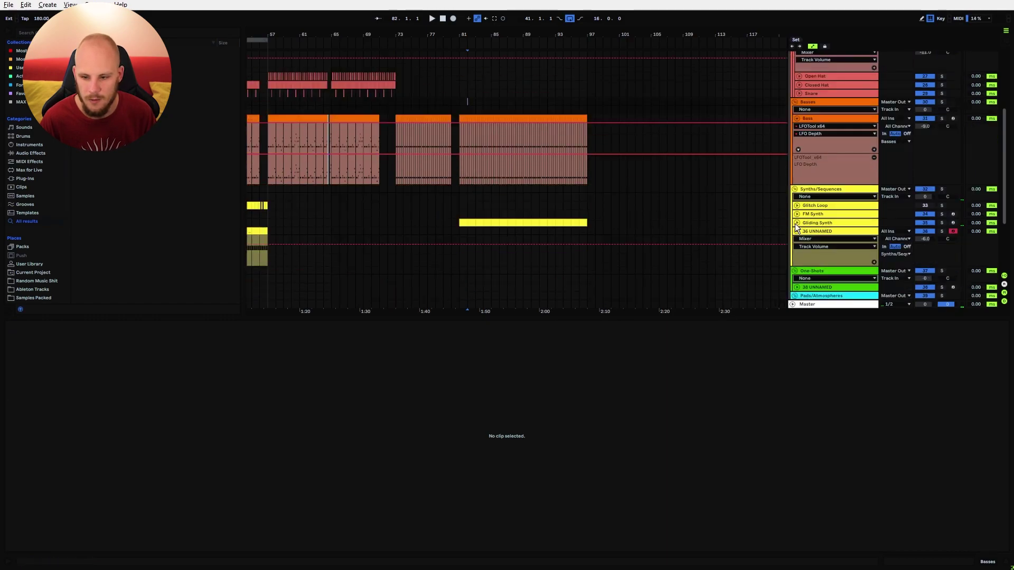
drag(596, 36, 506, 69)
click(483, 223)
click(382, 227)
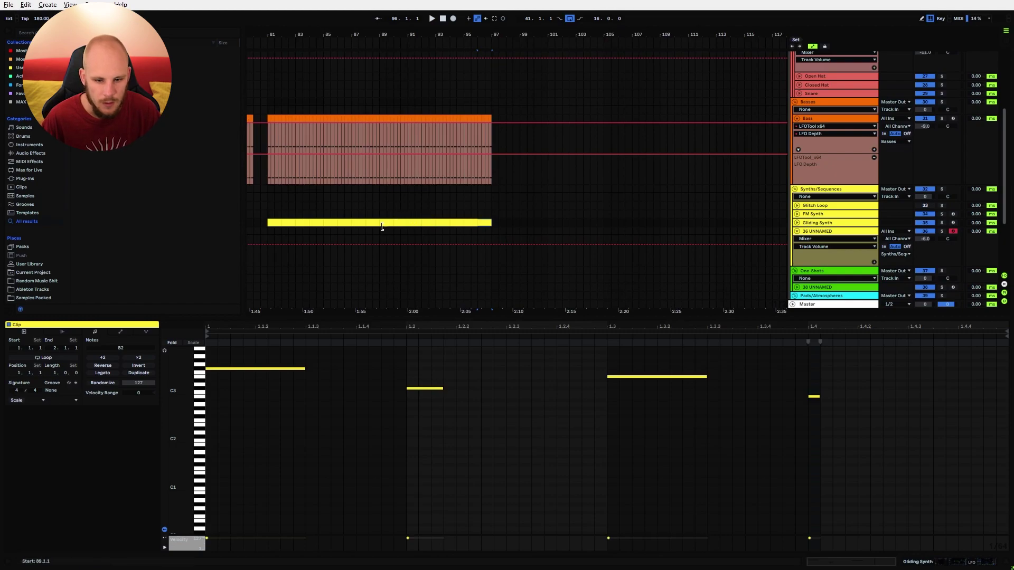
shift+click(385, 223)
key(ctrl+d)
key(ctrl+d)
click(490, 206)
drag(536, 38, 500, 35)
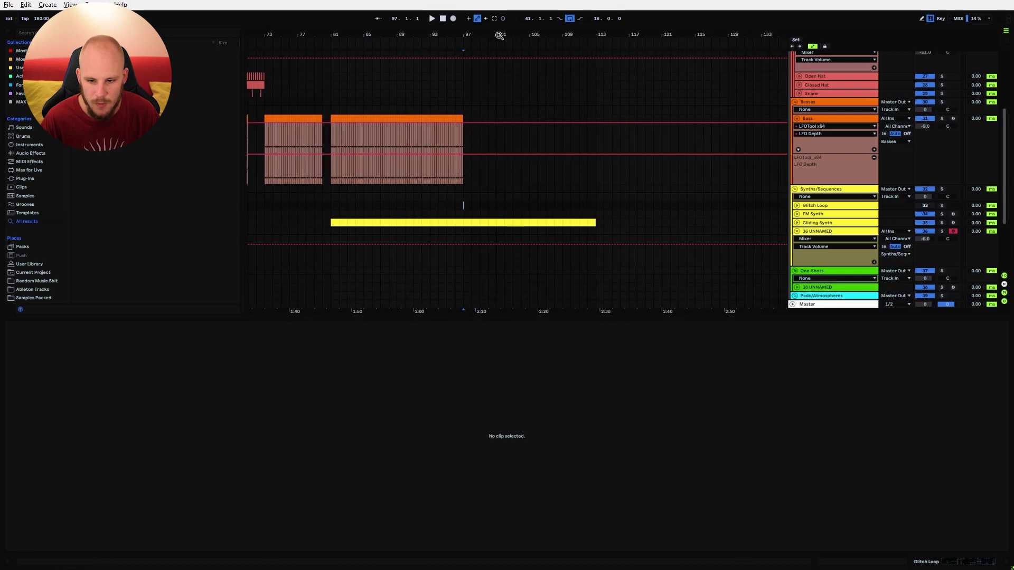
Unfold the Gliding Synth track and inspect its Serum patch.
click(798, 223)
click(822, 221)
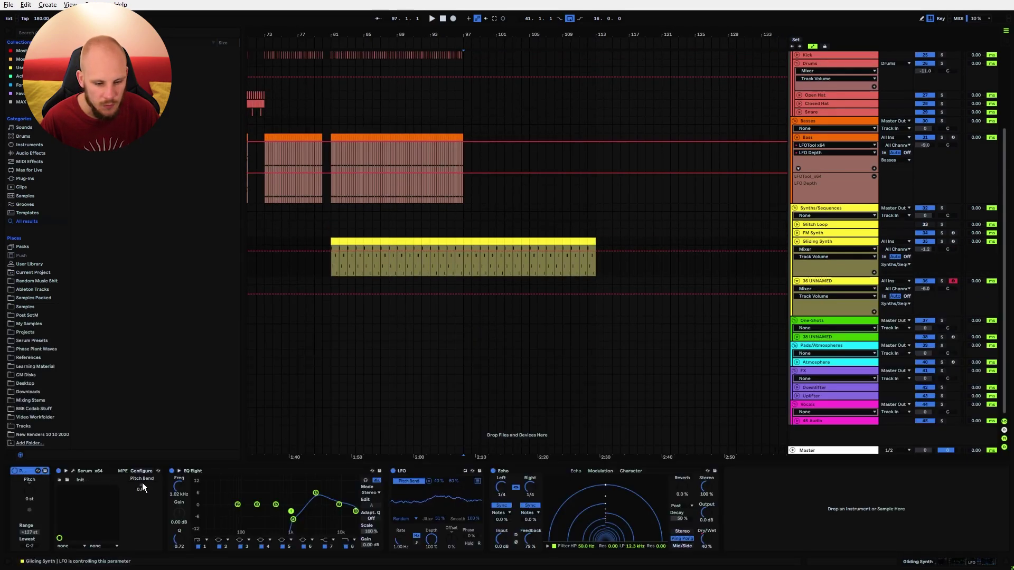
key(ctrl+alt+p)
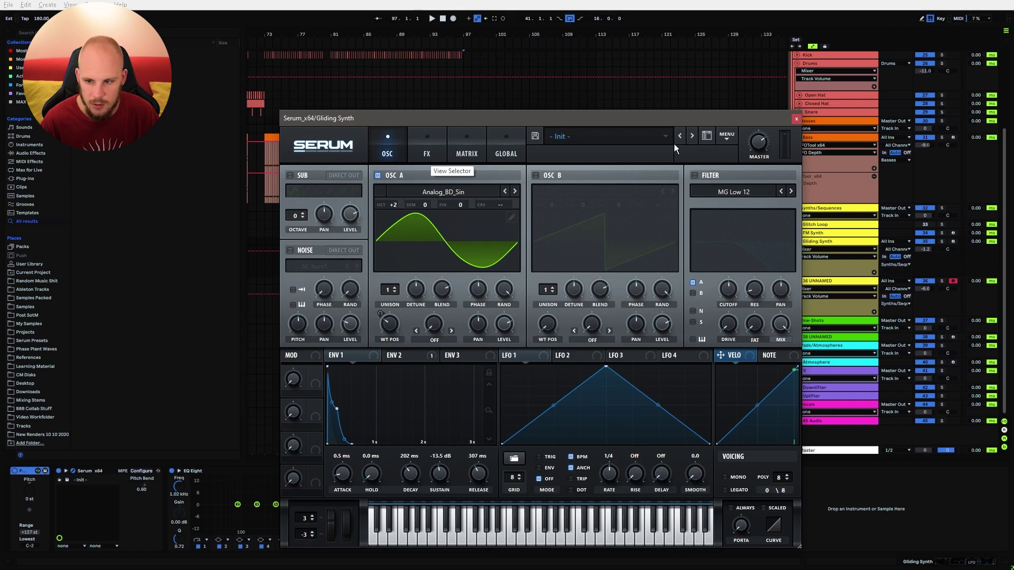
click(796, 119)
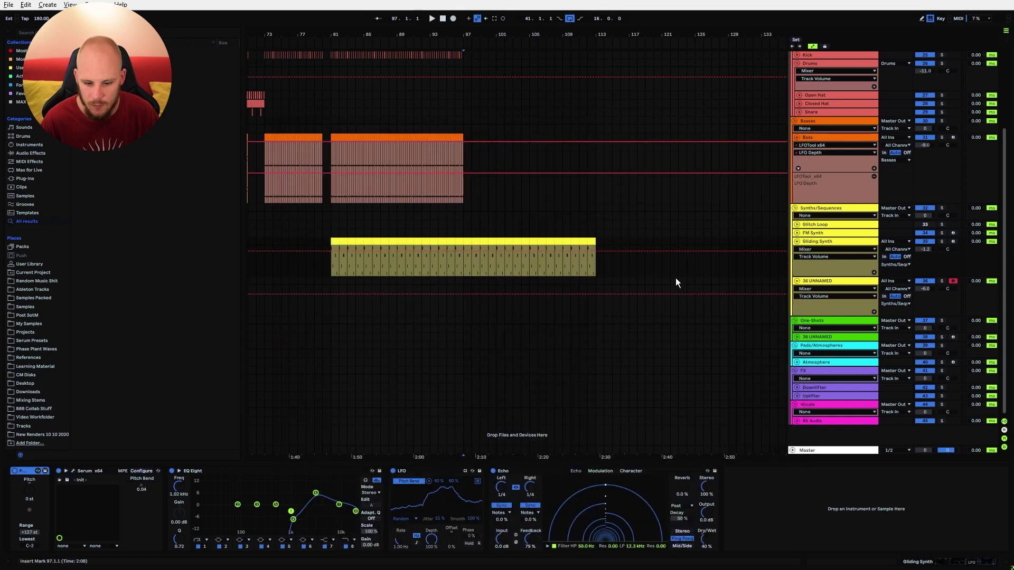
Add the MTransformer effect to the end of the Gliding Synth device chain.
right_click(768, 515)
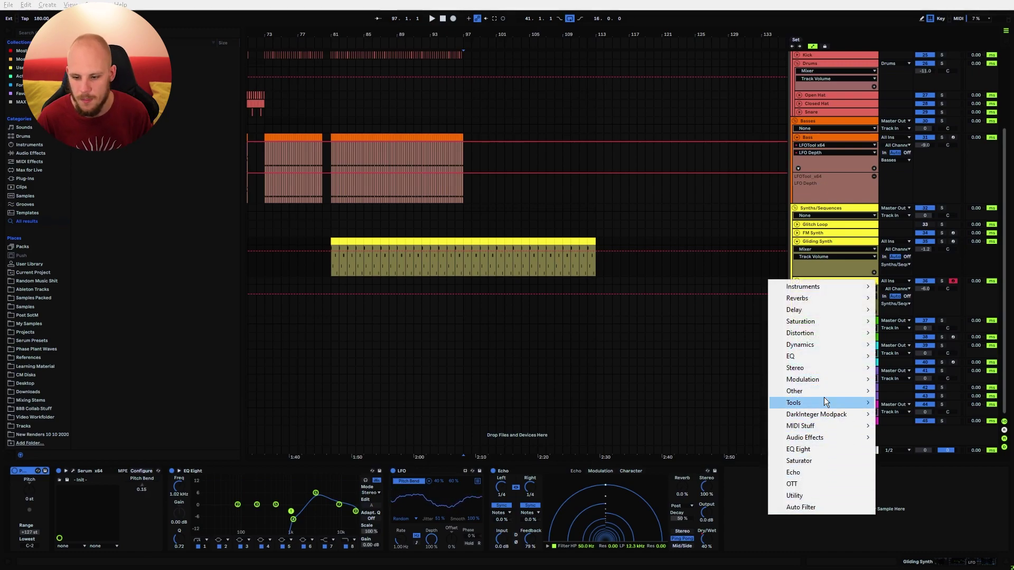
mouse_move(825, 399)
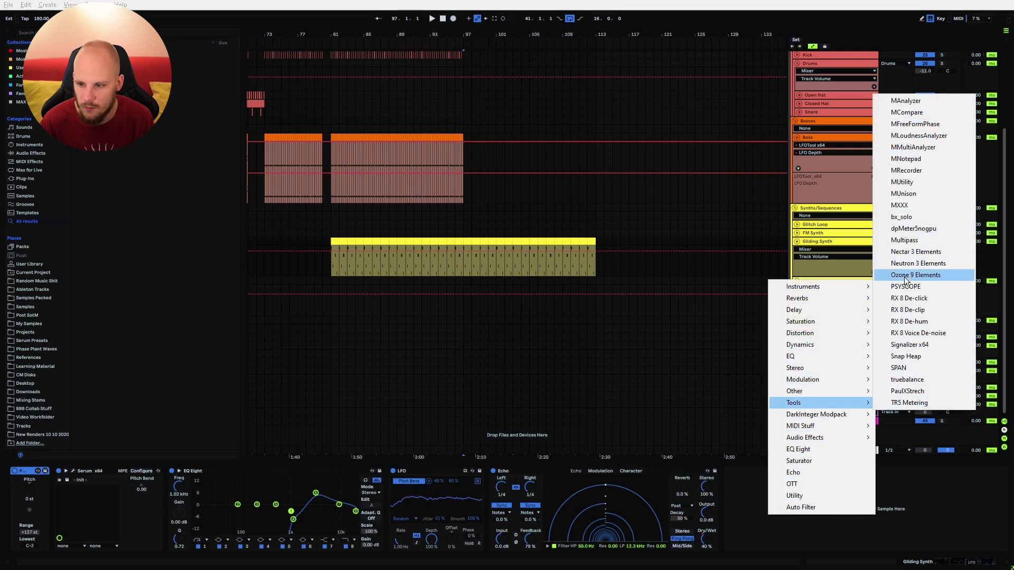
click(929, 158)
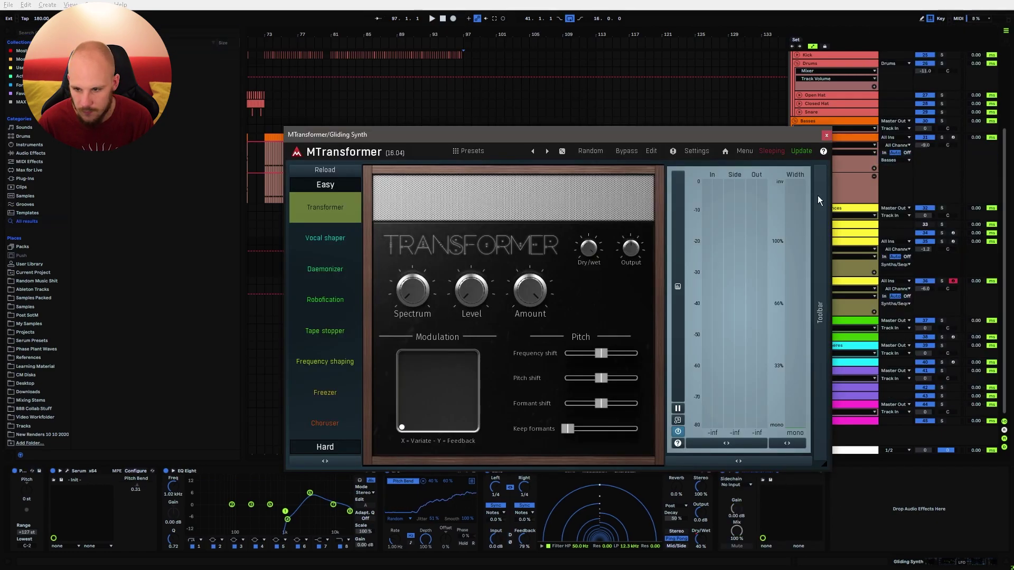
click(827, 136)
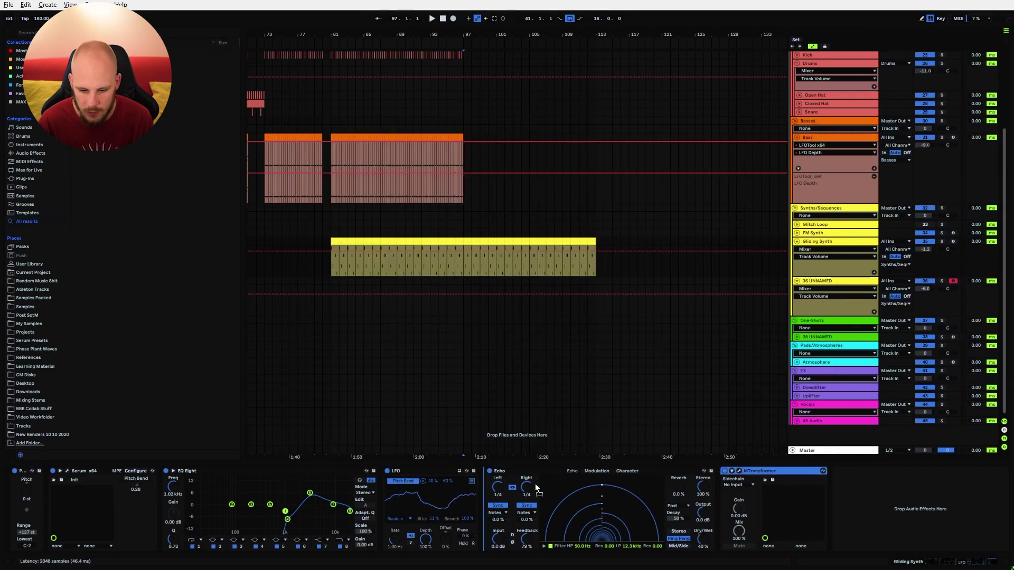
Move the LFO and MTransformer devices ahead of EQ Eight and check MTransformer's plug-in settings.
drag(533, 470, 262, 551)
click(511, 471)
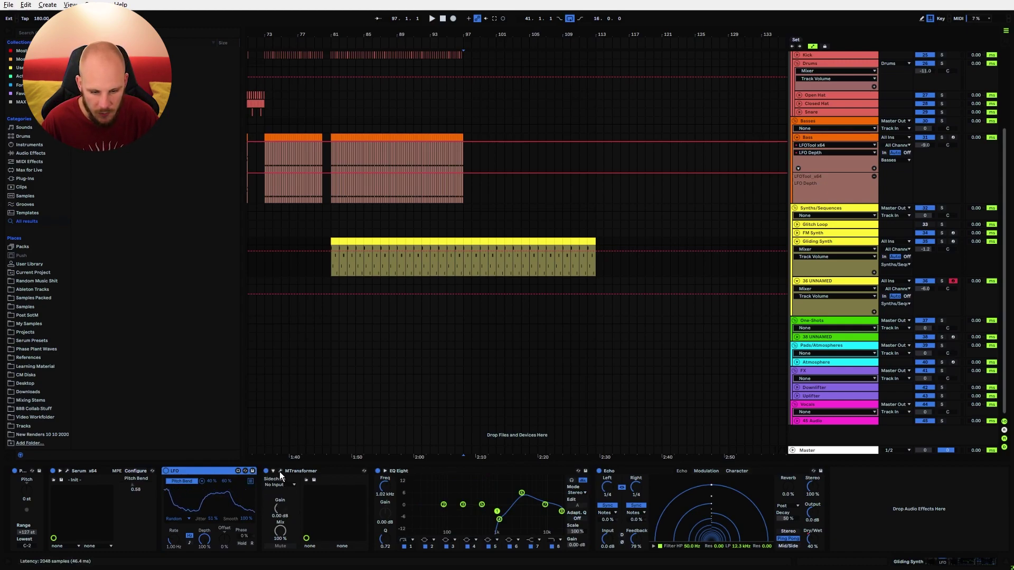
click(280, 471)
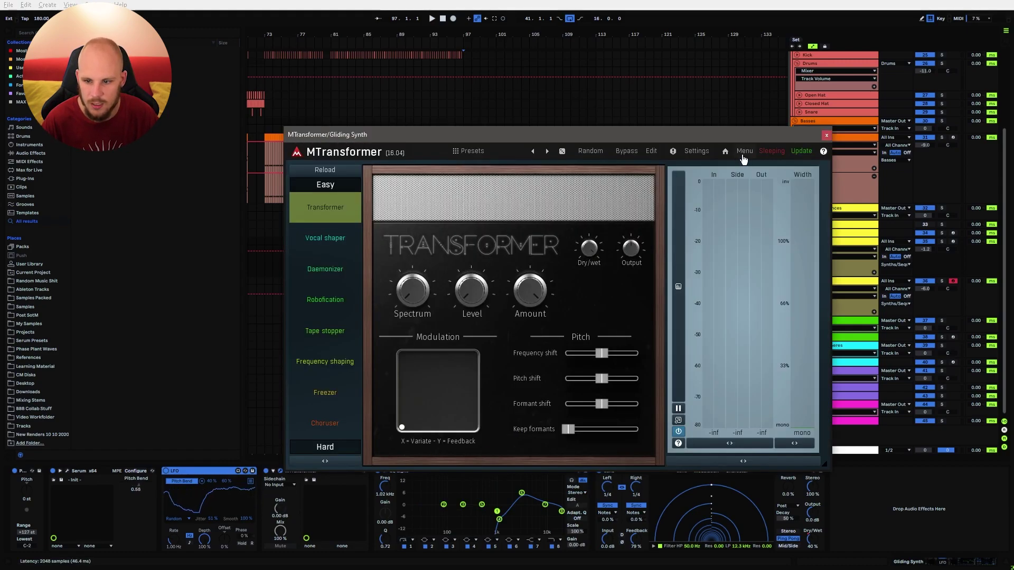
click(690, 152)
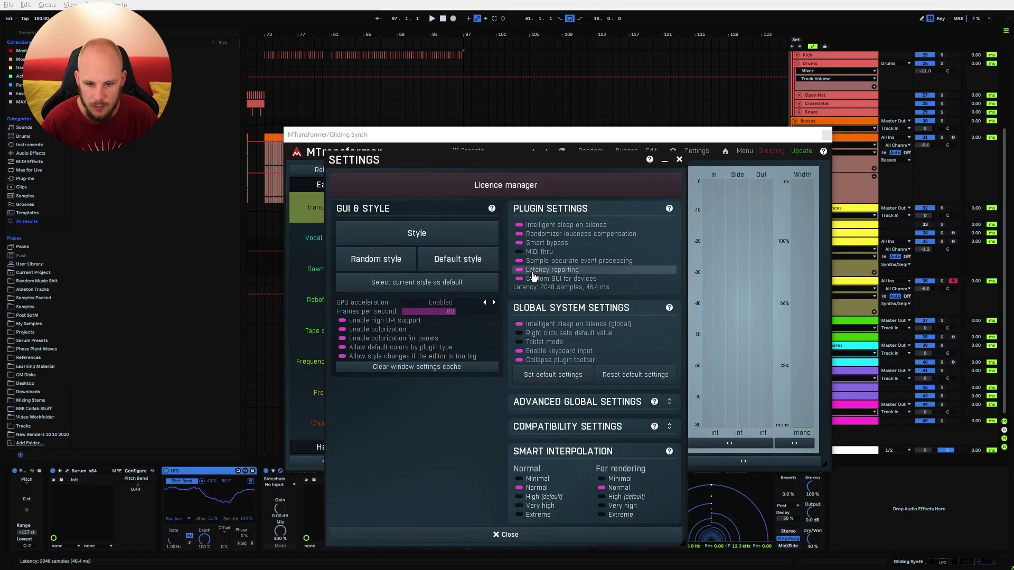
click(679, 160)
click(825, 135)
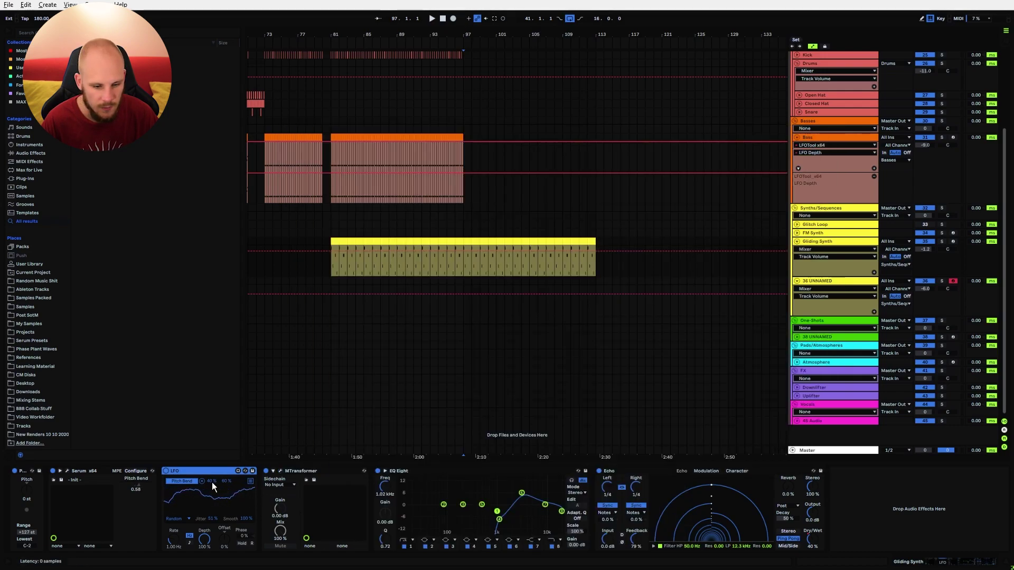
Try to automate MTransformer's Pitch shift on the Gliding Synth track between bars 97 and 113, lowering it to 0.43 at the end.
click(305, 470)
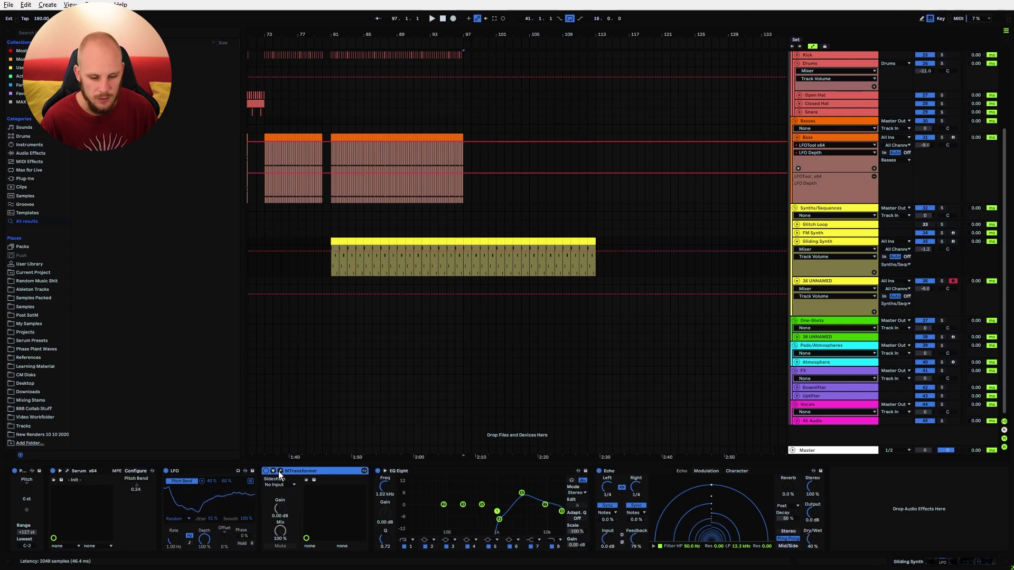
click(280, 471)
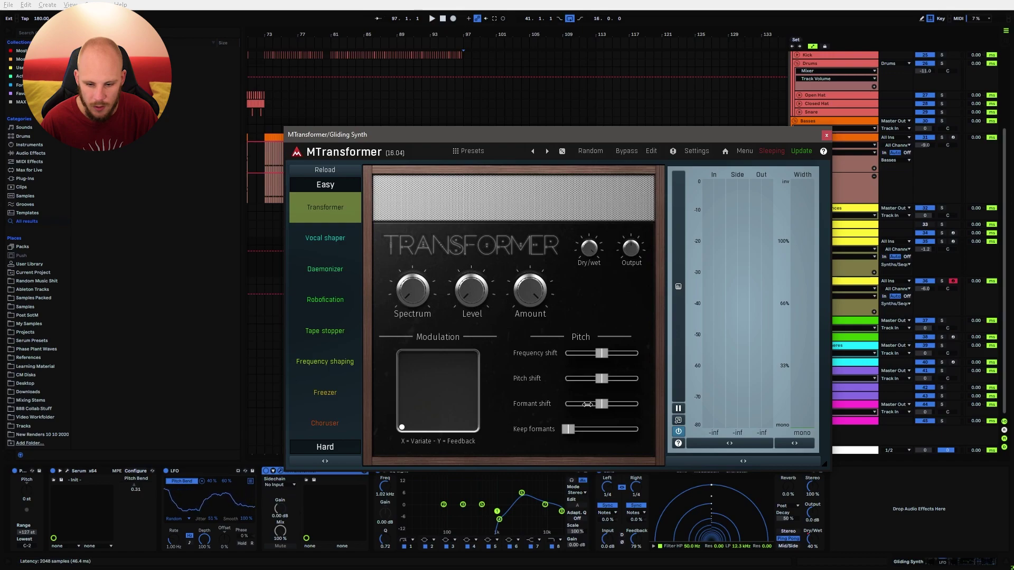
click(827, 136)
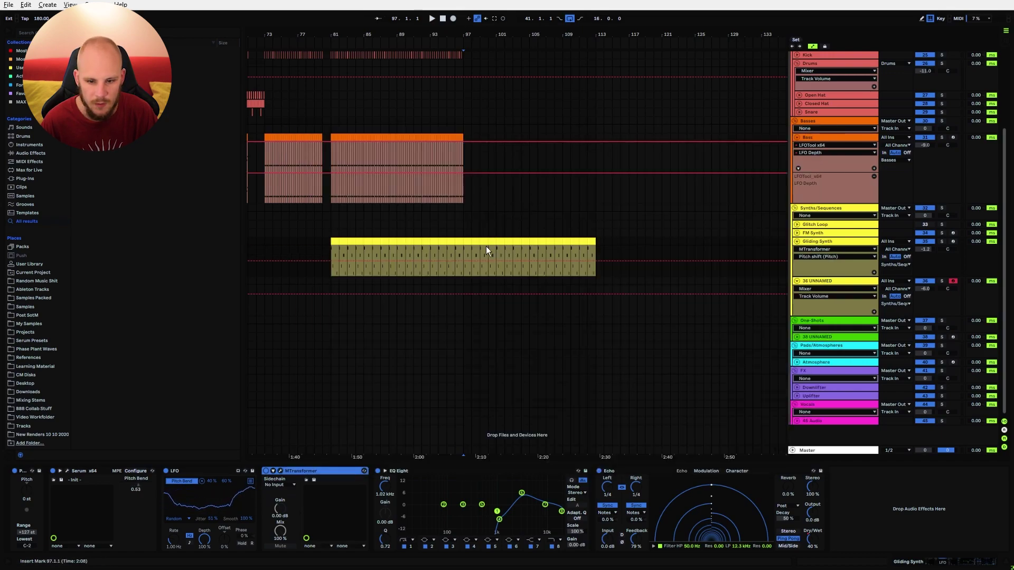
click(465, 261)
drag(596, 261, 596, 263)
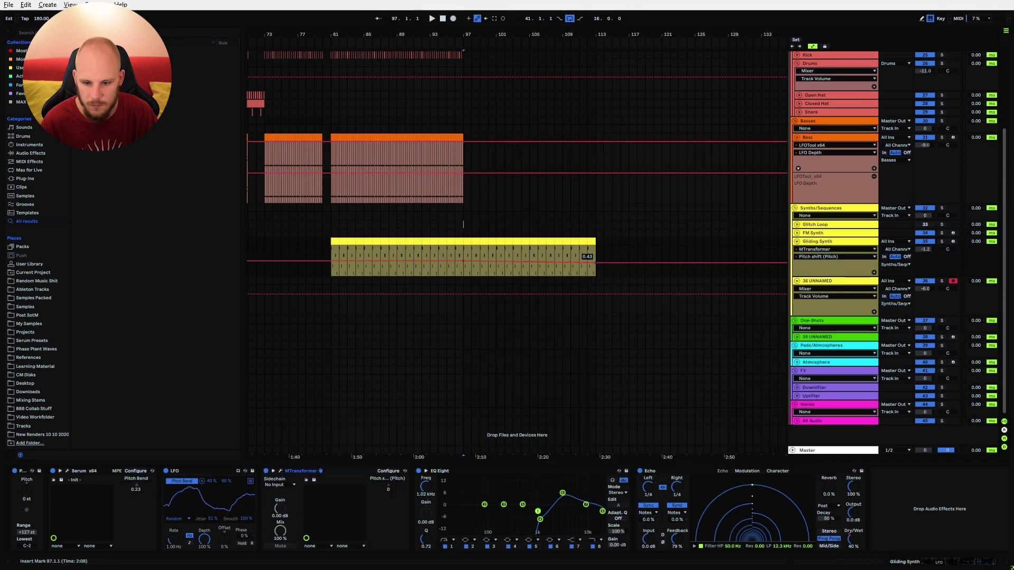
click(594, 261)
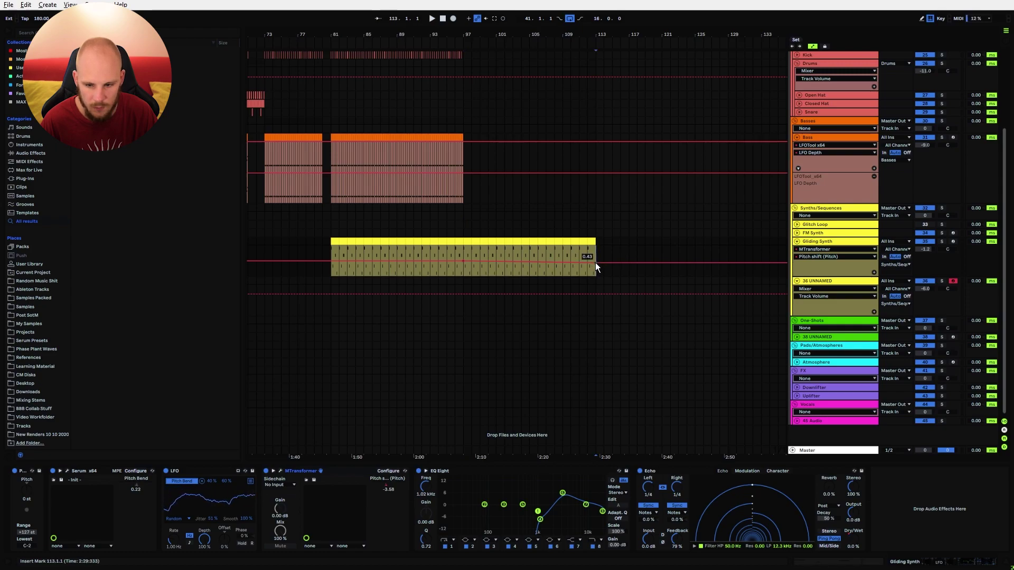
click(594, 262)
click(462, 261)
Replace MTransformer on the Gliding Synth track with a fresh MeldaProduction instance placed between the LFO and EQ Eight.
click(309, 468)
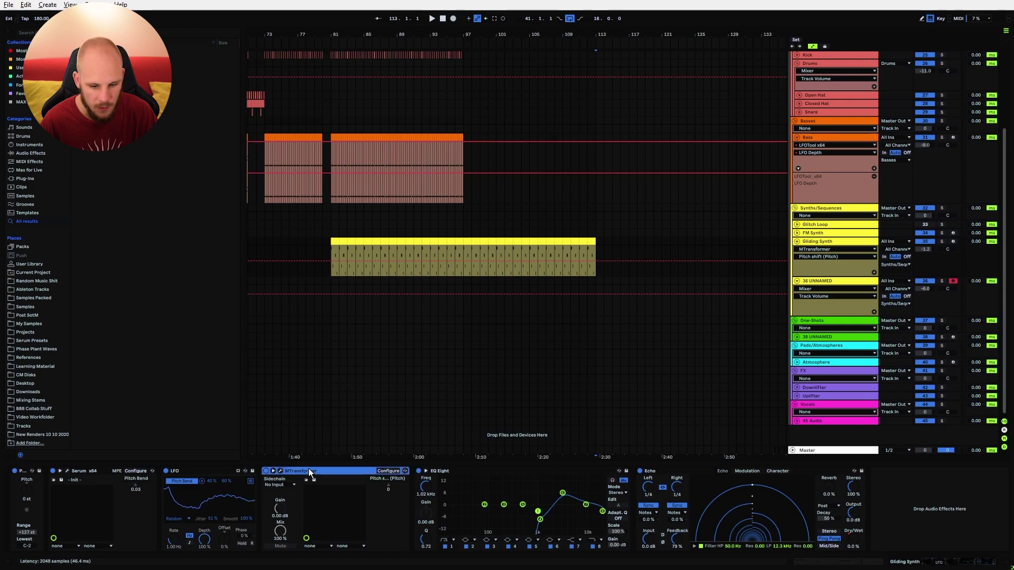
key(Delete)
click(25, 178)
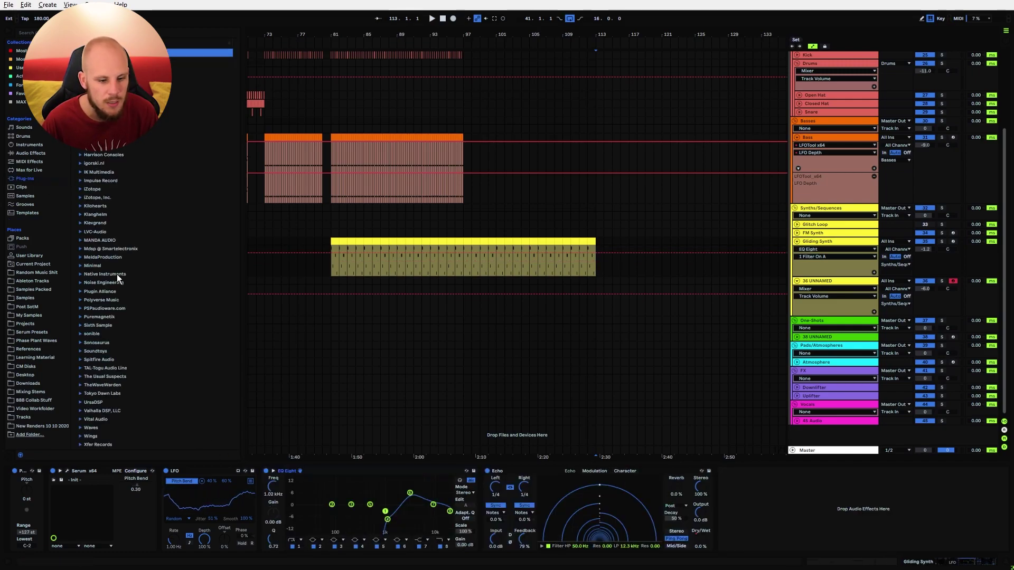
click(81, 263)
scroll(93, 311, down, 15)
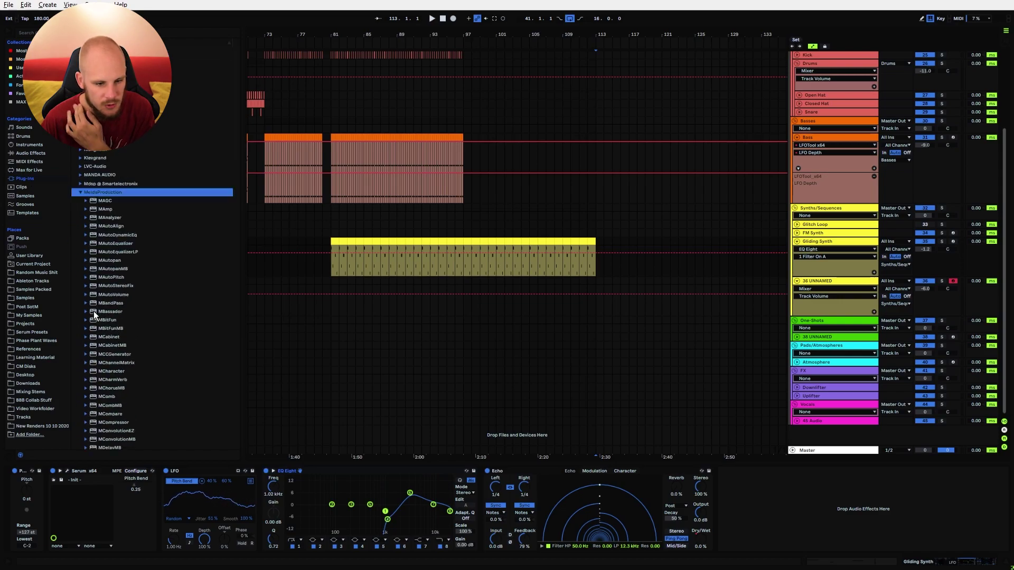
scroll(101, 310, down, 10)
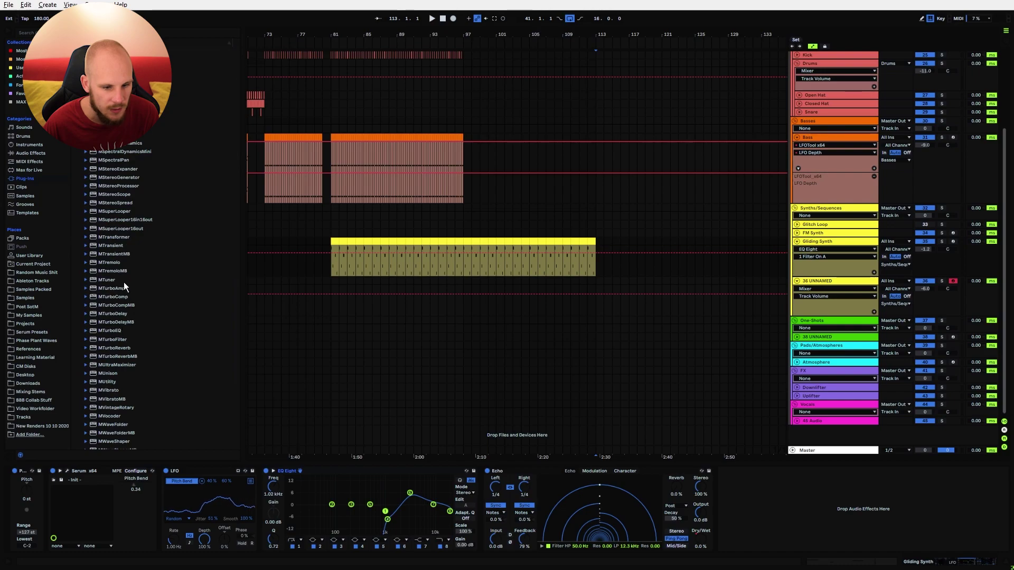
drag(116, 239, 268, 488)
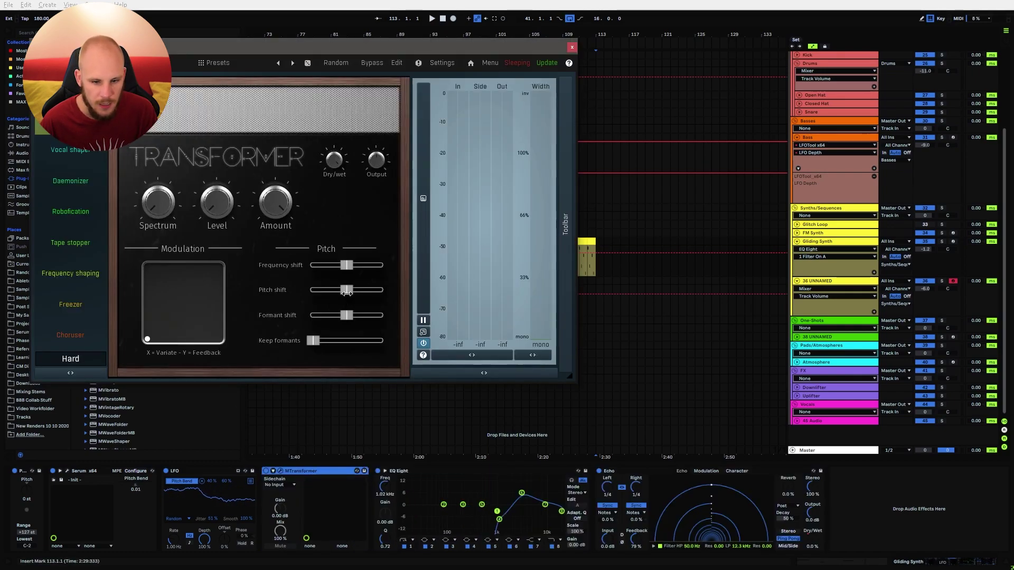
click(572, 47)
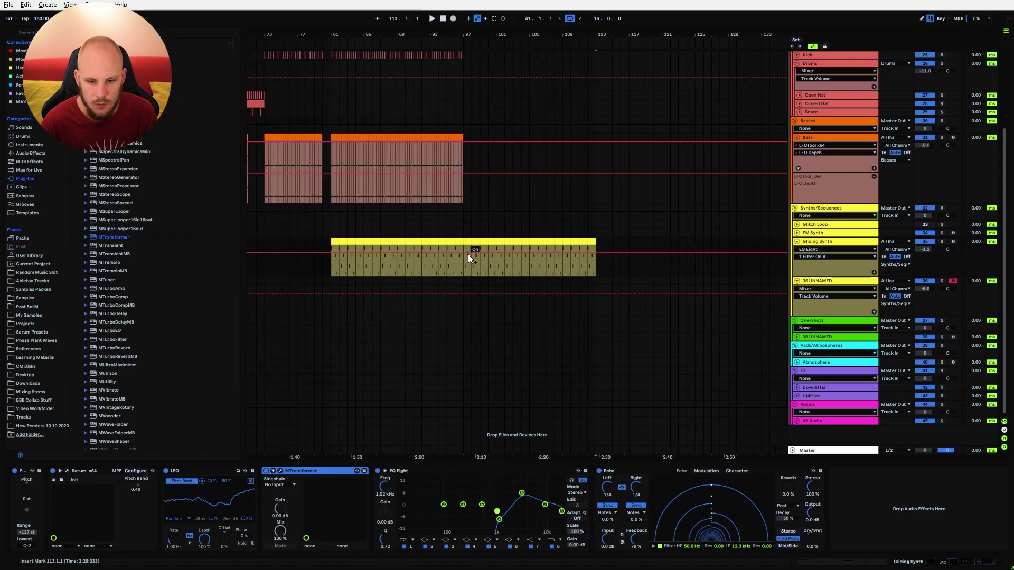
Reset the new MTransformer's Pitch shift to 0 so its automation lane can be used on the Gliding Synth track.
click(280, 470)
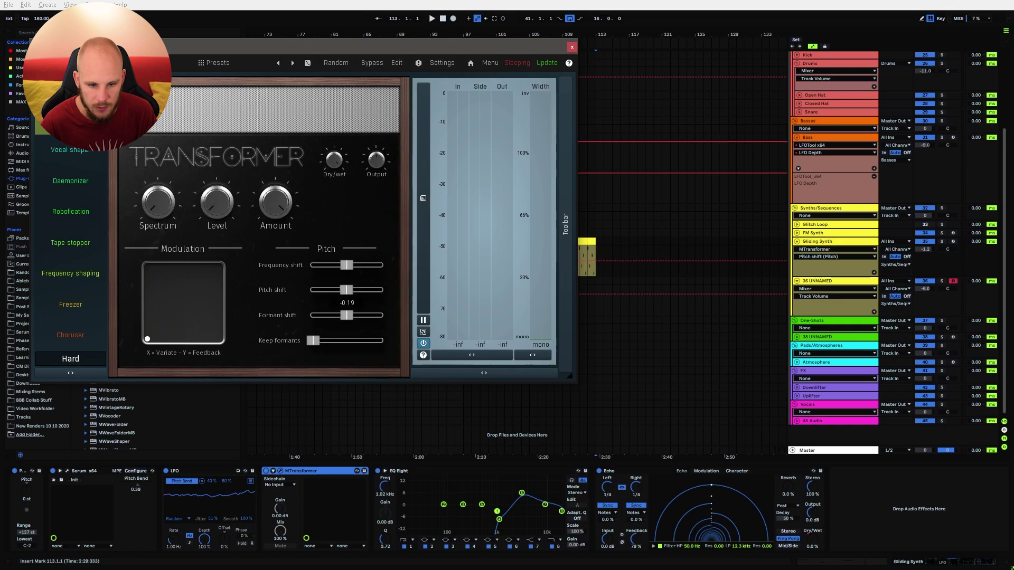
double_click(347, 290)
text(0)
key(Return)
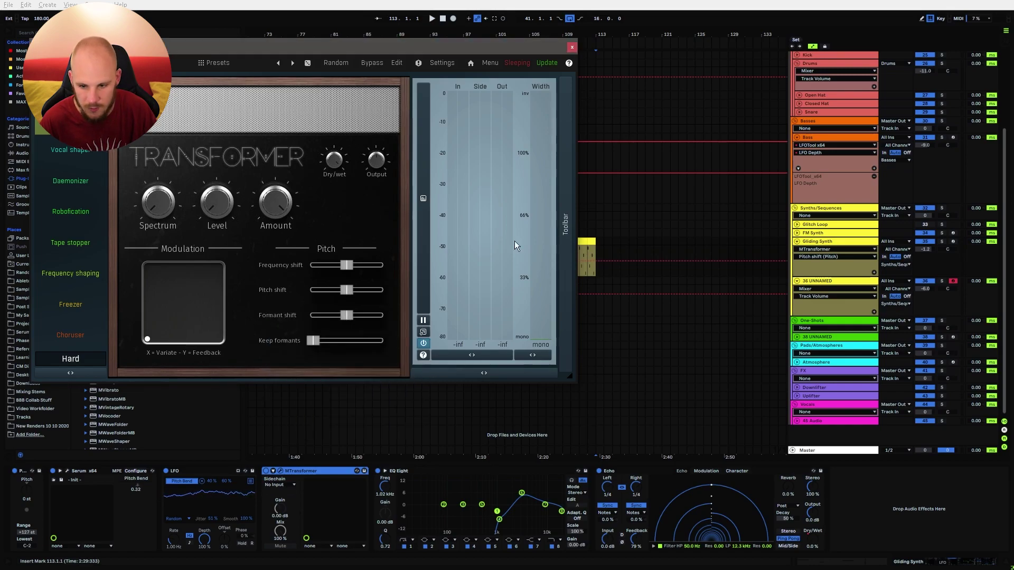
click(573, 47)
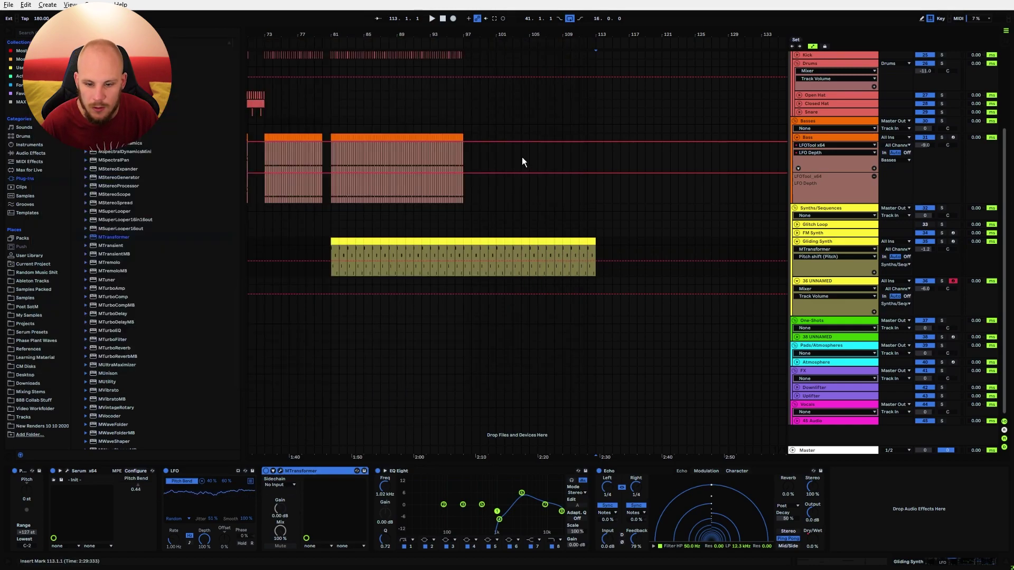
Automate MTransformer's Pitch shift on the Gliding Synth track to fall from bar 97 to -5.00 at bar 113.
right_click(597, 261)
click(612, 299)
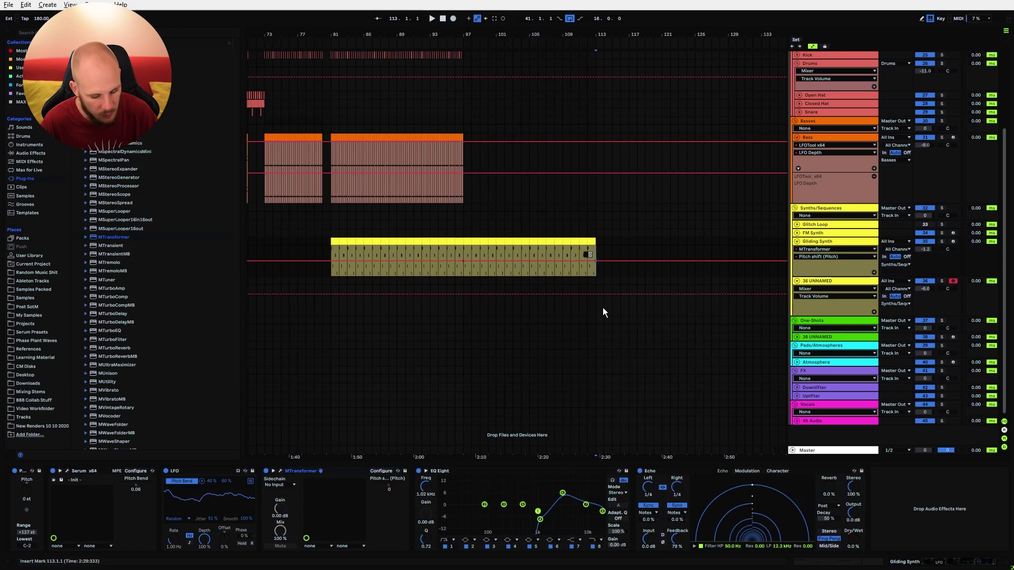
drag(596, 261, 595, 264)
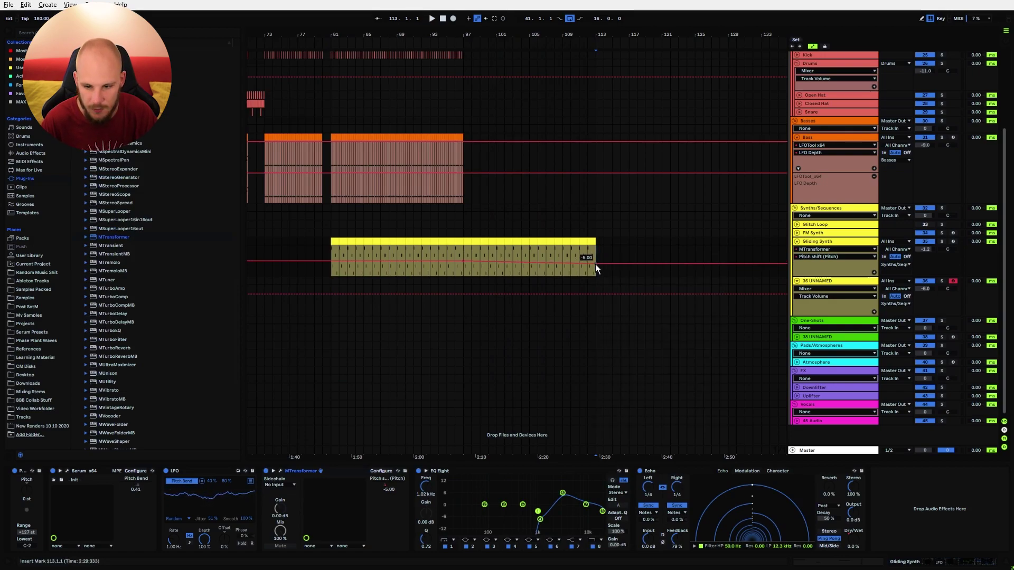
click(470, 255)
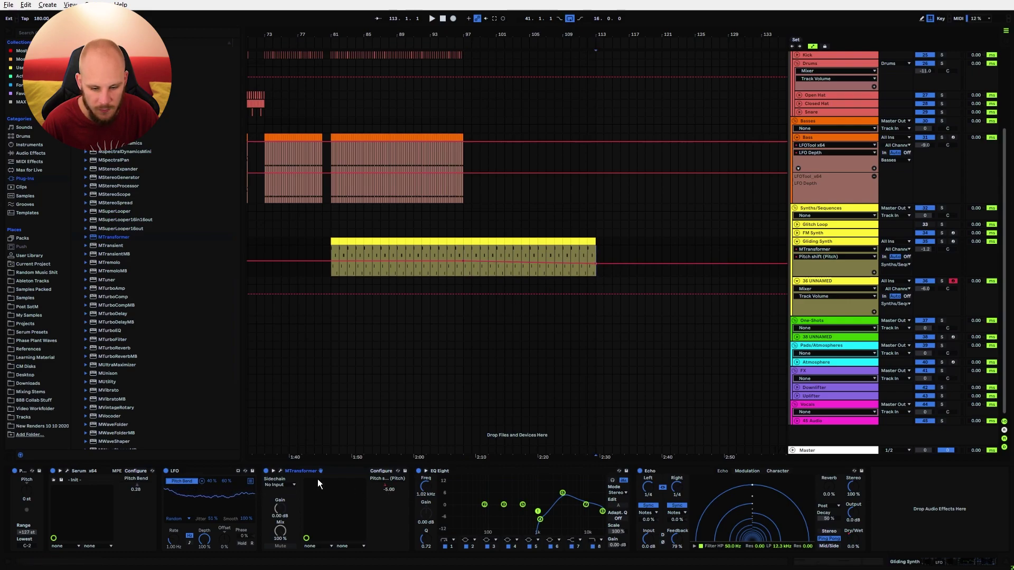
Check the Pitch shift value in MTransformer's plug-in window and audition the pitch drop from bar 97.
click(281, 471)
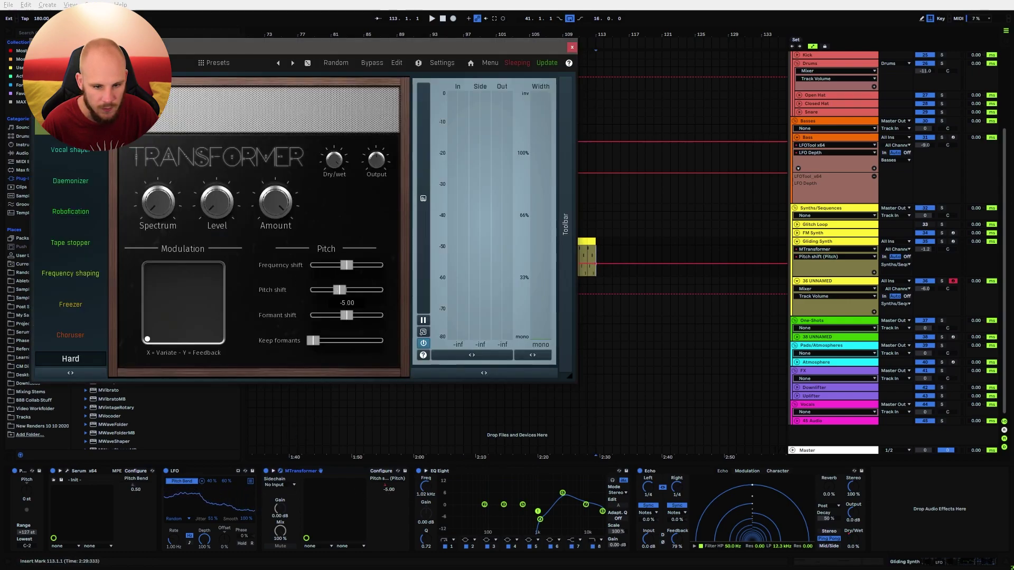
click(572, 48)
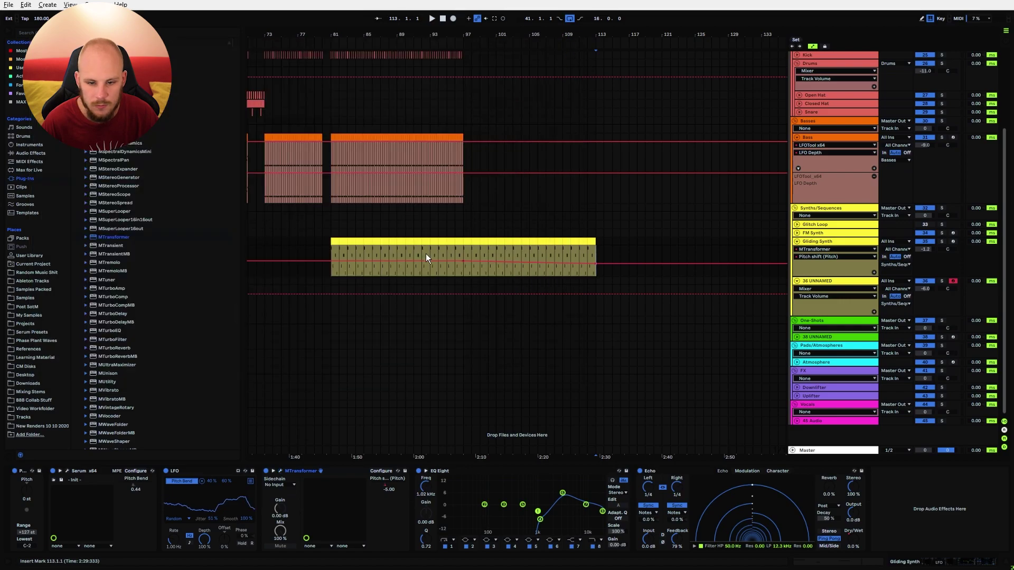
click(467, 257)
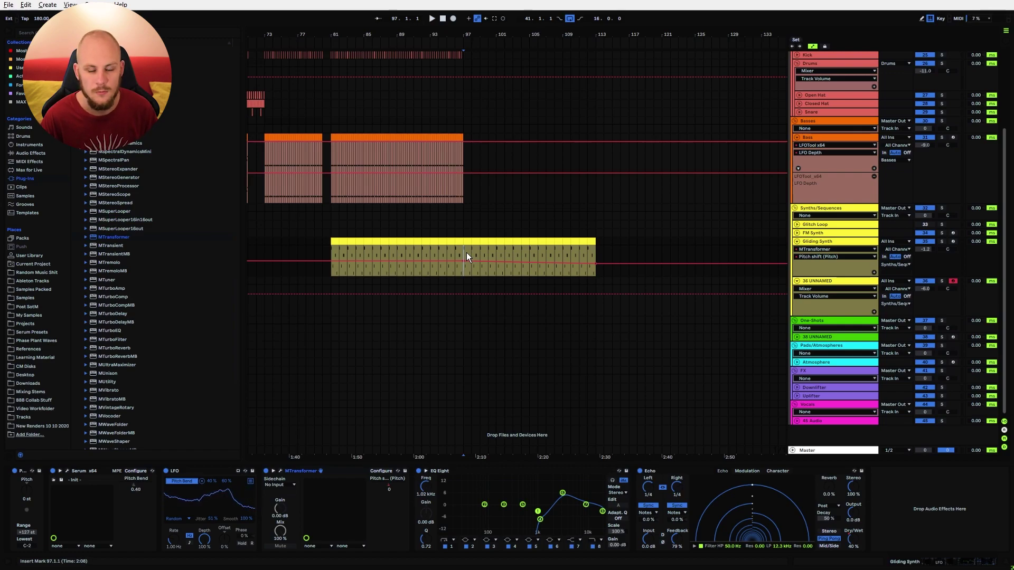
key(space)
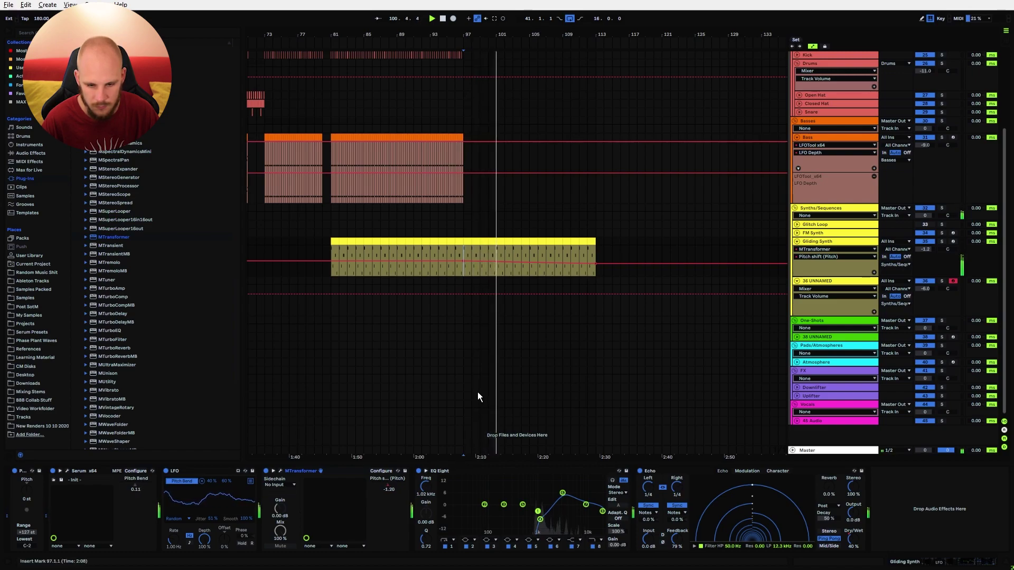
Copy the bass clips from bars 81–97 and paste them on the Bass track at bar 113.
drag(466, 136, 333, 140)
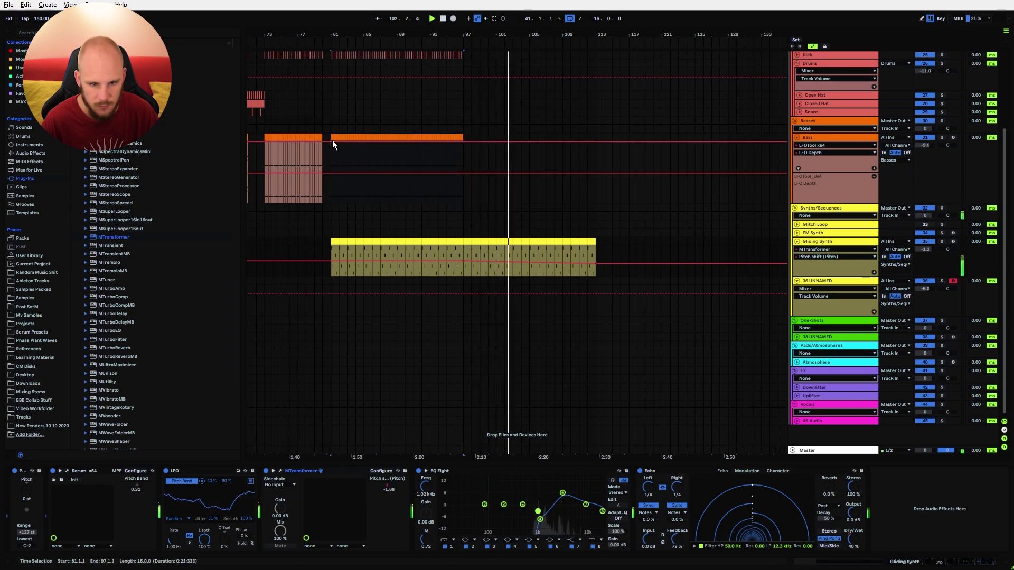
click(332, 140)
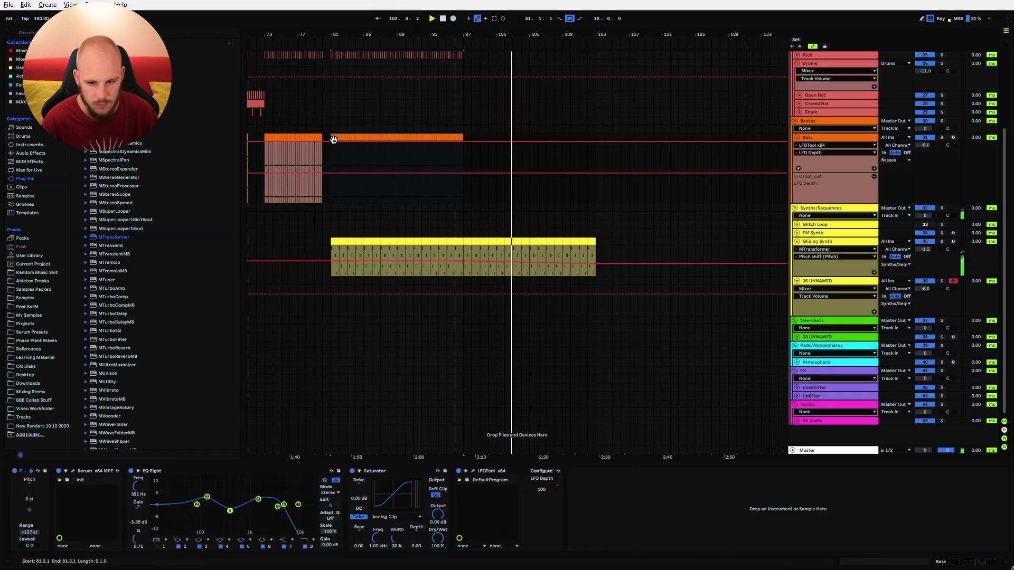
click(595, 136)
key(ctrl+v)
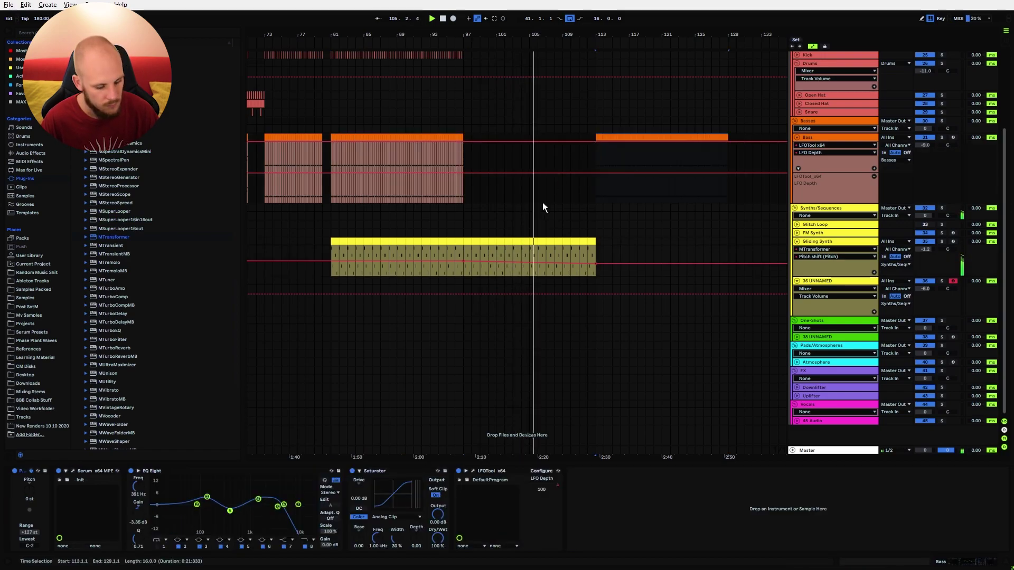
Transpose the notes of the pasted bass clips in bars 113–129 down five semitones to C#0.
key(shift+Tab)
key(Down)
key(Down)
key(Down)
key(Down)
key(Down)
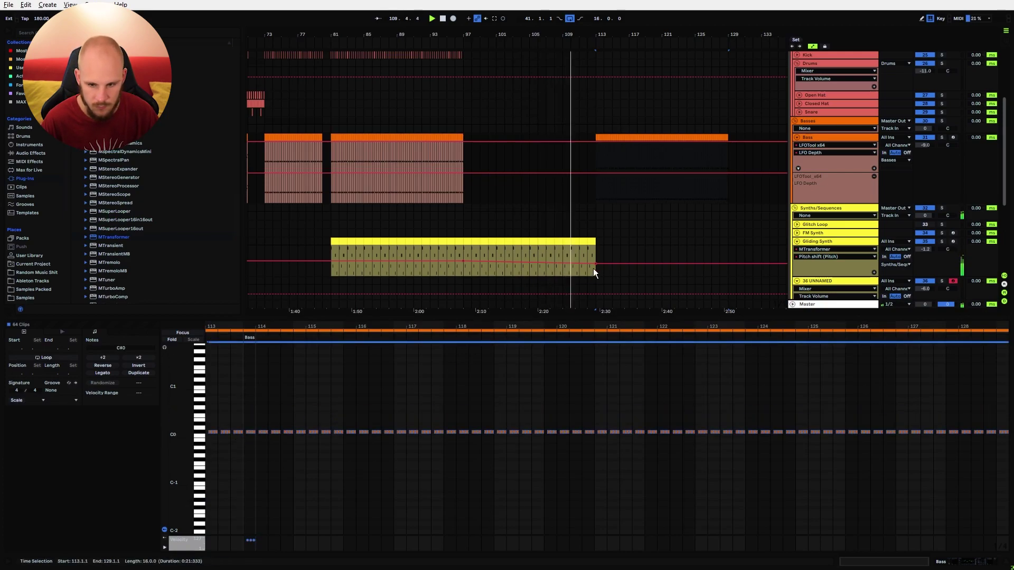
Copy the kick clips from bars 81–97 to bar 113 on the Kick track and stop playback.
scroll(464, 177, up, 3)
drag(464, 126, 330, 129)
key(ctrl+c)
click(593, 125)
key(ctrl+v)
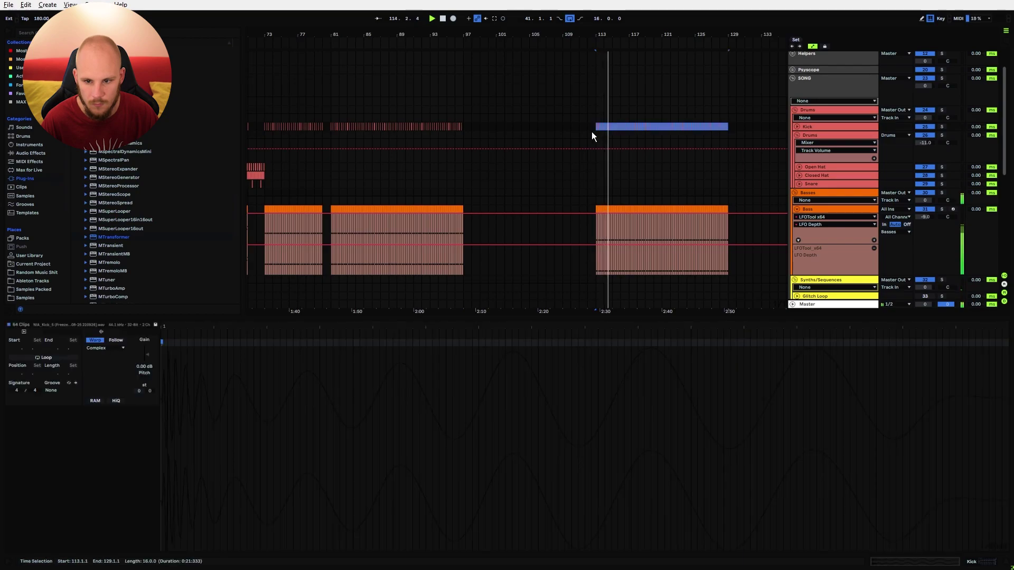
click(593, 128)
click(586, 183)
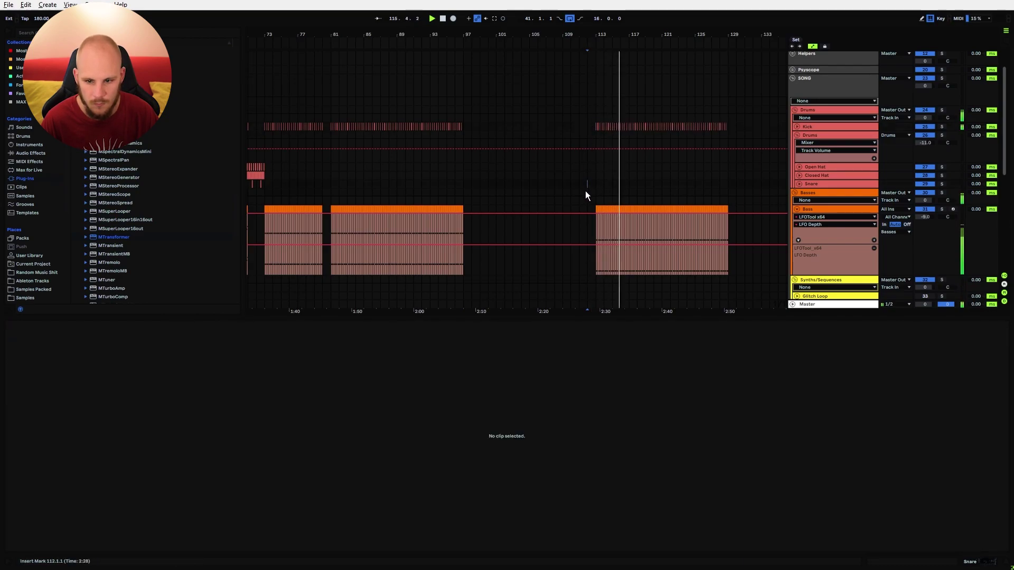
key(space)
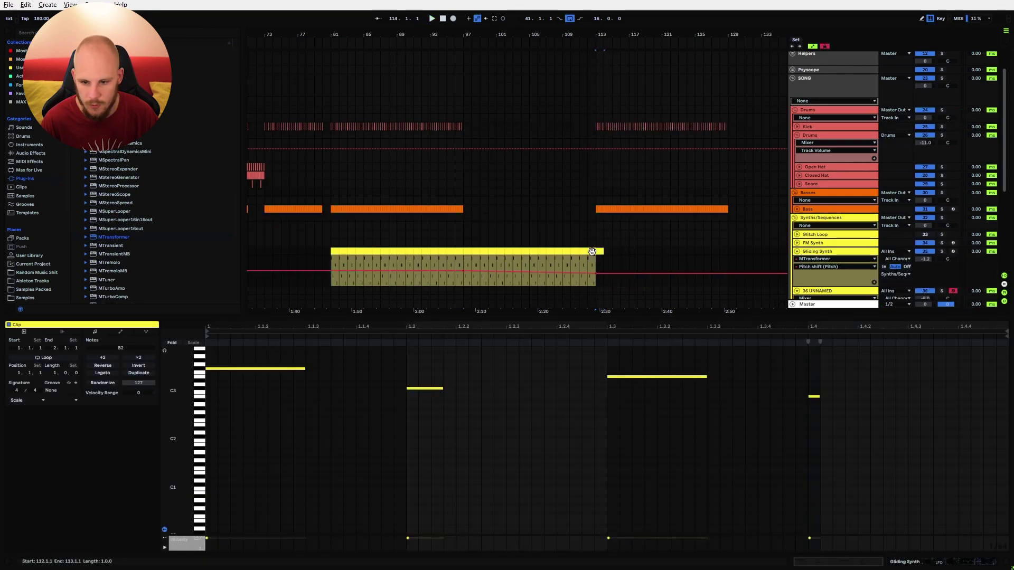
Duplicate the last one-bar Gliding Synth clip repeatedly until the part reaches bar 129.
key(ctrl+d)
key(ctrl+d)
key(ctrl+d)
key(ctrl+d)
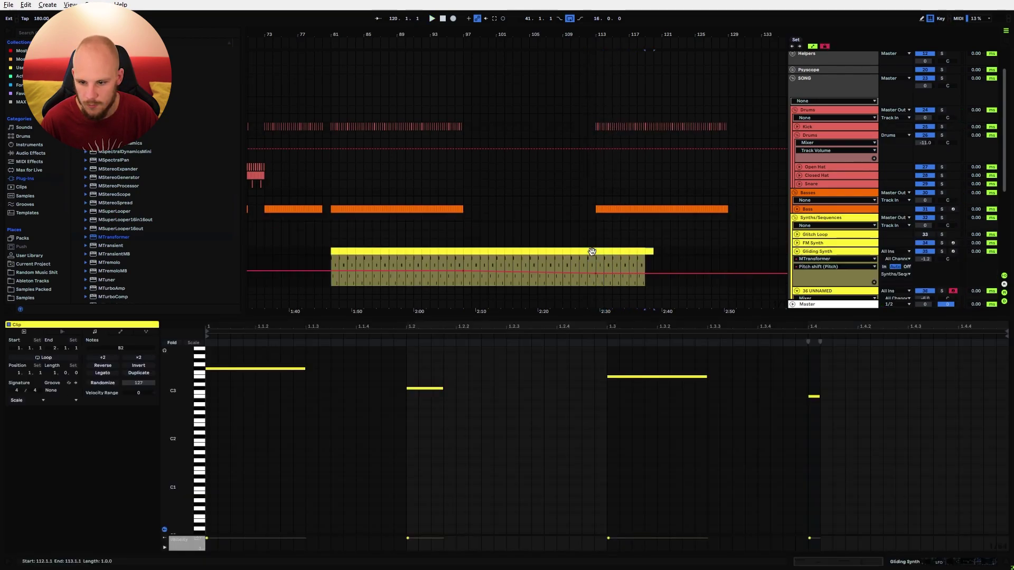
key(ctrl+d)
key(ctrl+d)
key(ctrl+d)
key(ctrl+d)
key(ctrl+d)
key(ctrl+d)
key(ctrl+d)
key(ctrl+d)
key(ctrl+d)
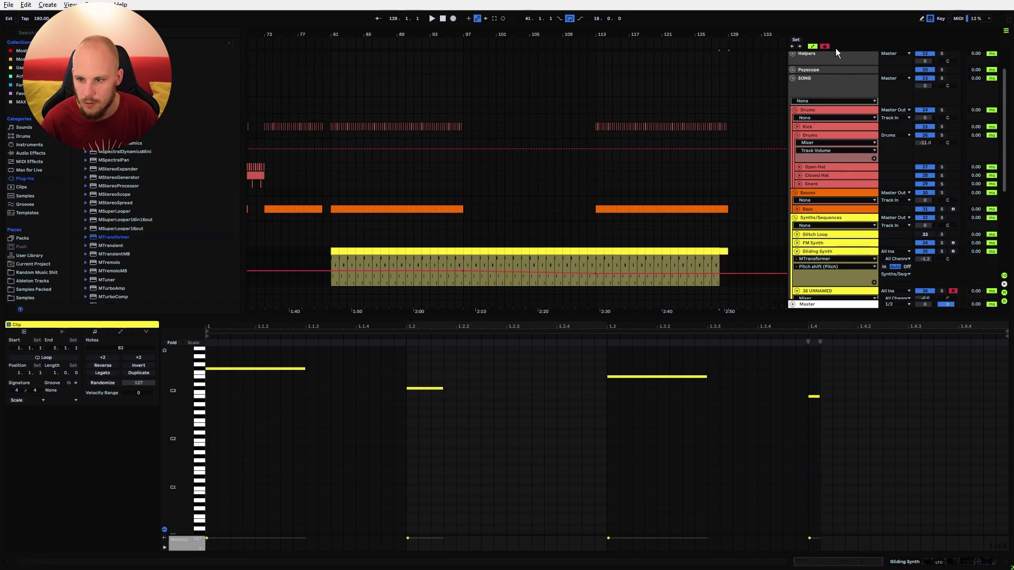
Play the arrangement from bar 113 to hear the kick, bass and pitched-down Gliding Synth together.
click(595, 267)
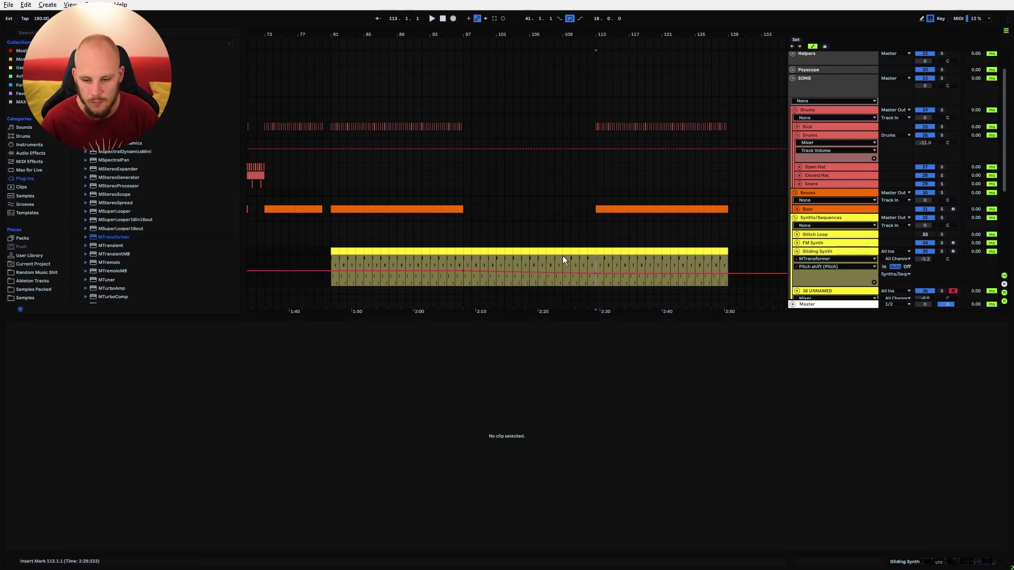
key(space)
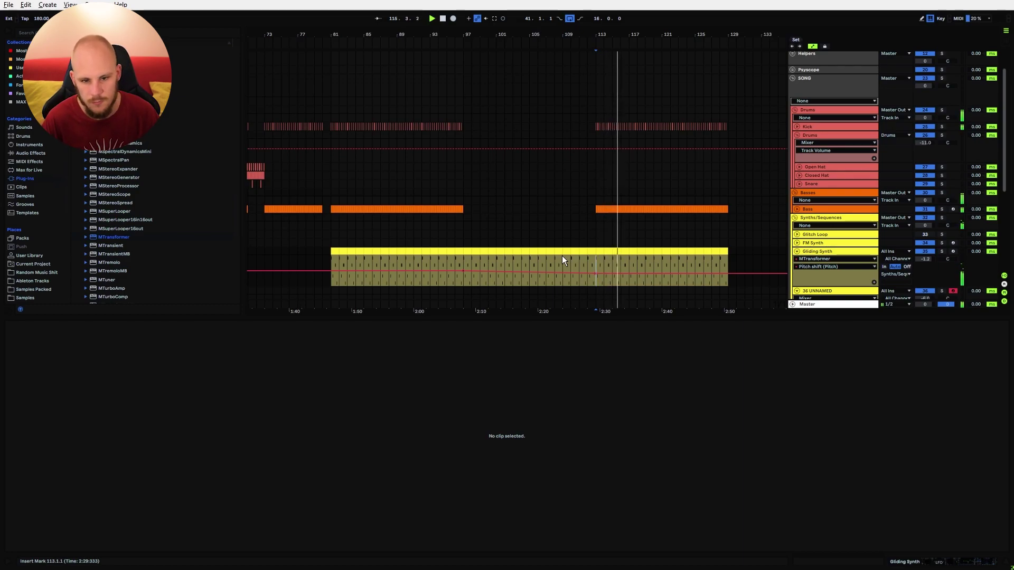
click(344, 244)
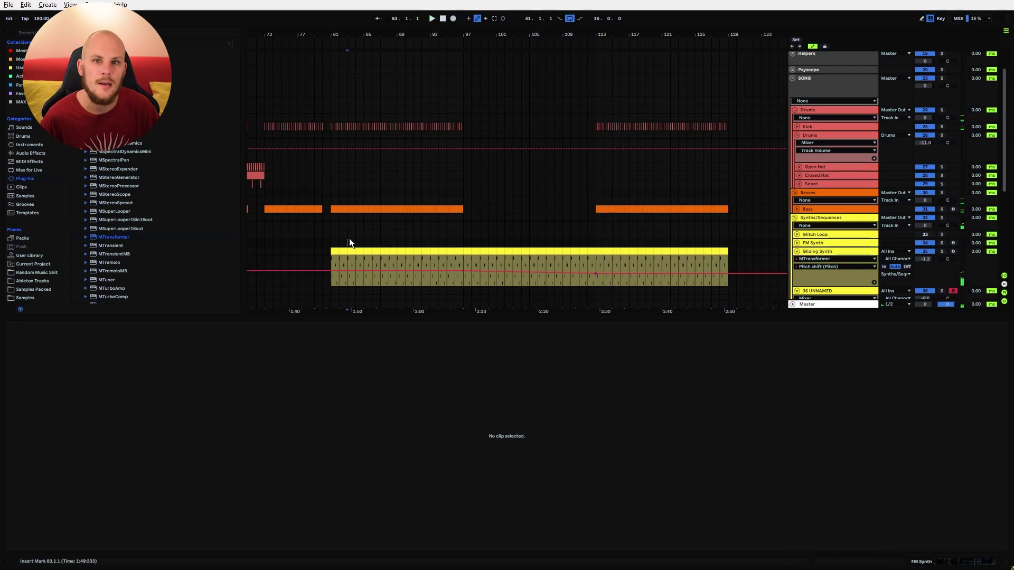
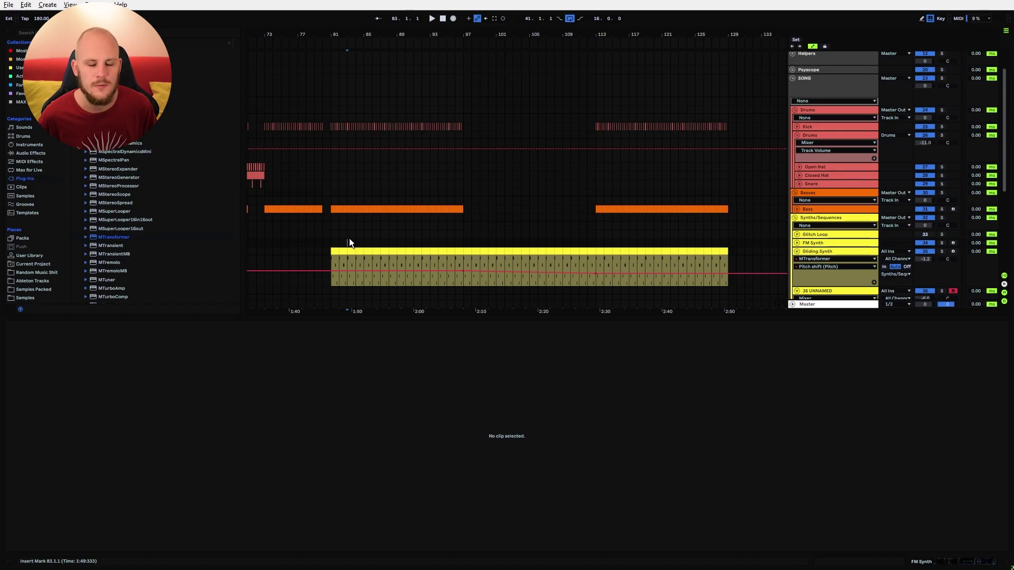
Transpose all notes in the first bass clip at bar 113 up an octave to C#1.
scroll(396, 79, down, 5)
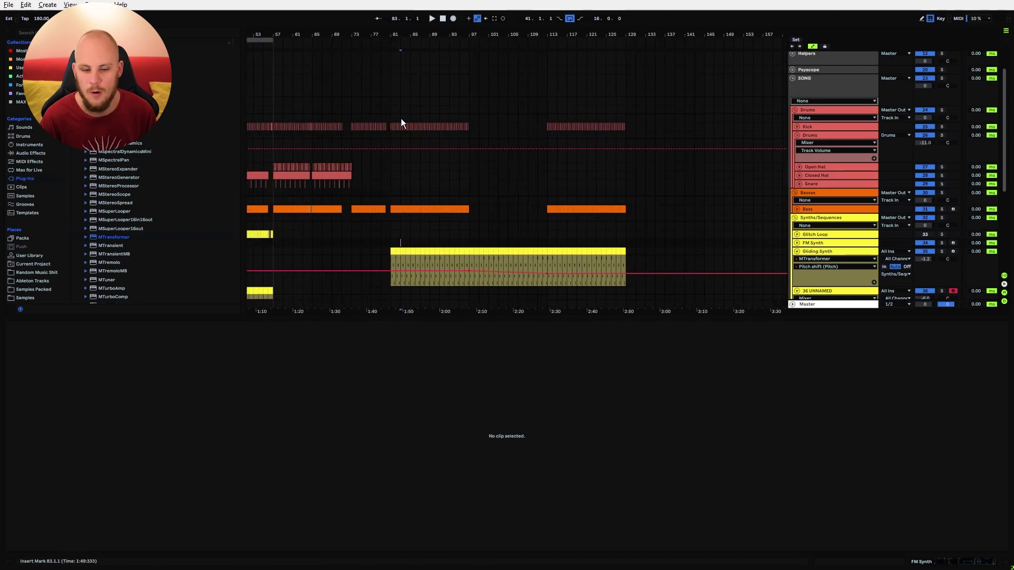
click(548, 210)
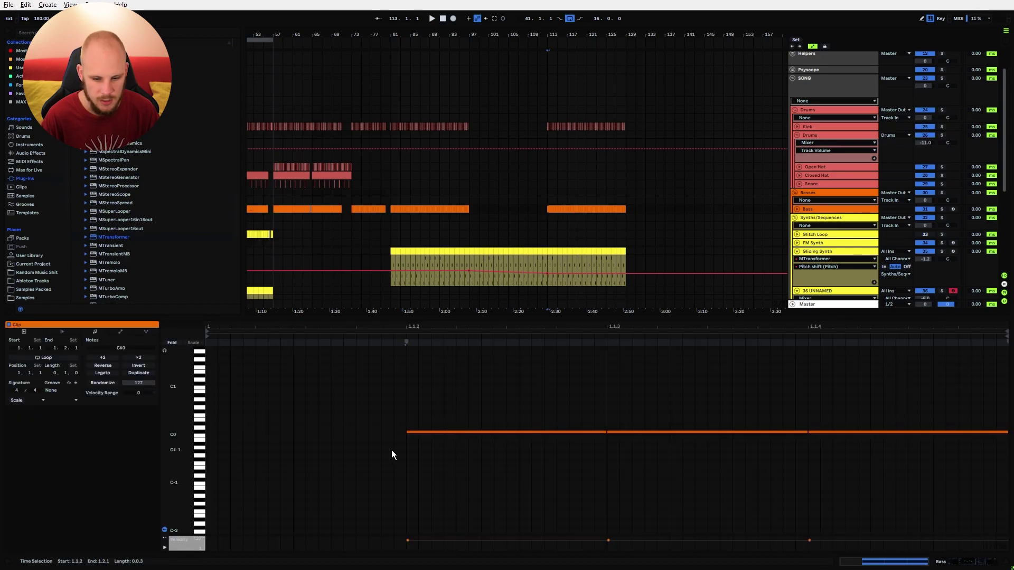
drag(396, 427, 851, 456)
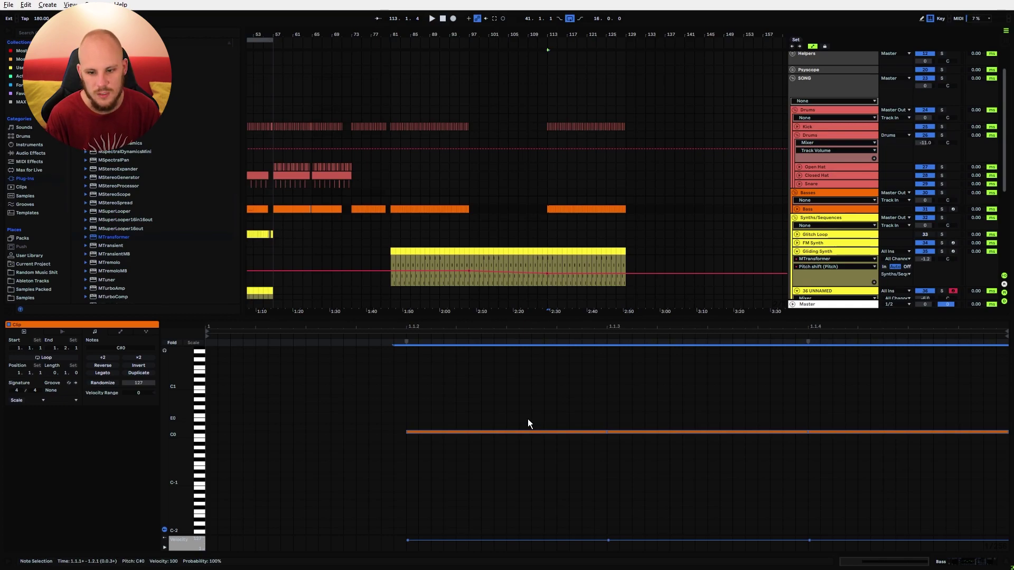
key(shift+Up)
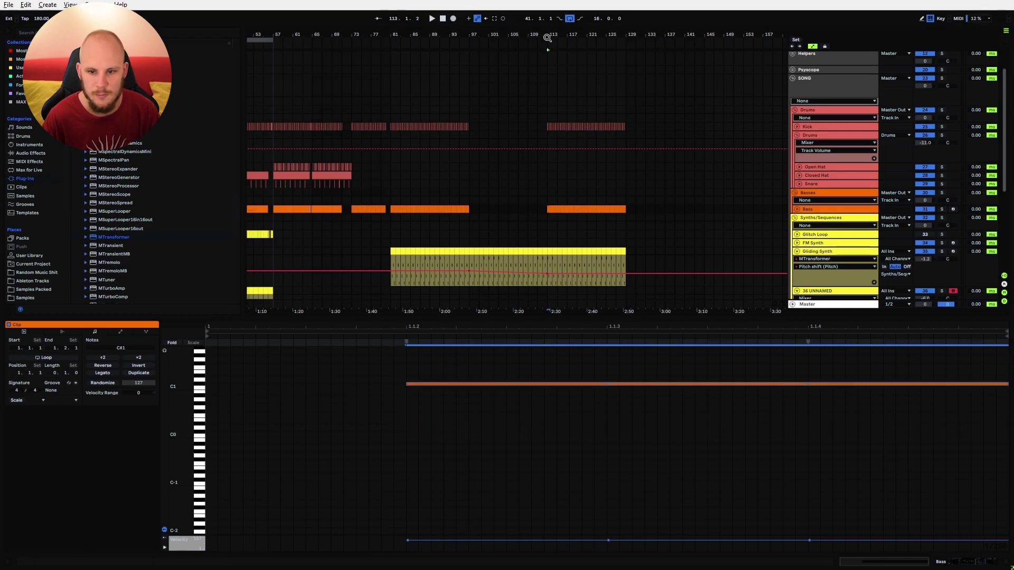
Loop playback over the first bass clip at bar 113 and transpose its notes down an octave to C#0.
drag(547, 38, 546, 74)
click(524, 212)
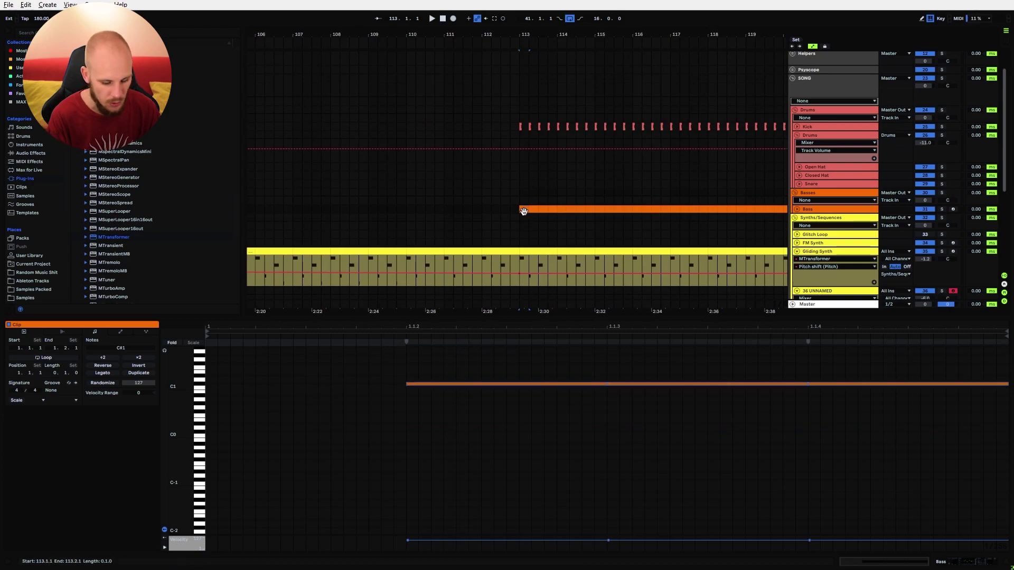
key(space)
drag(490, 368, 889, 427)
key(shift+Down)
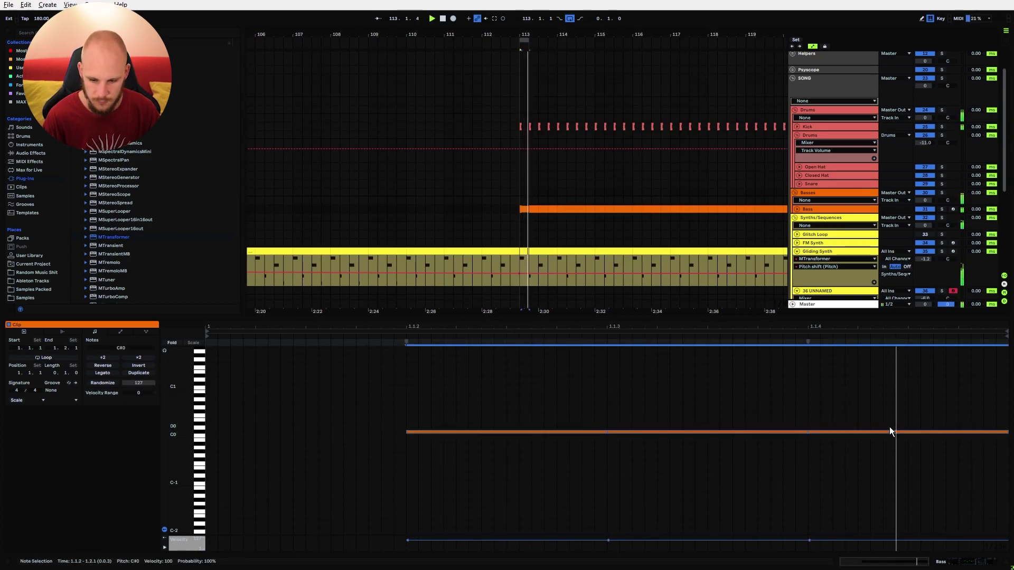
Stop playback and inspect the notes of the first bass clip at bar 113 up close.
click(524, 216)
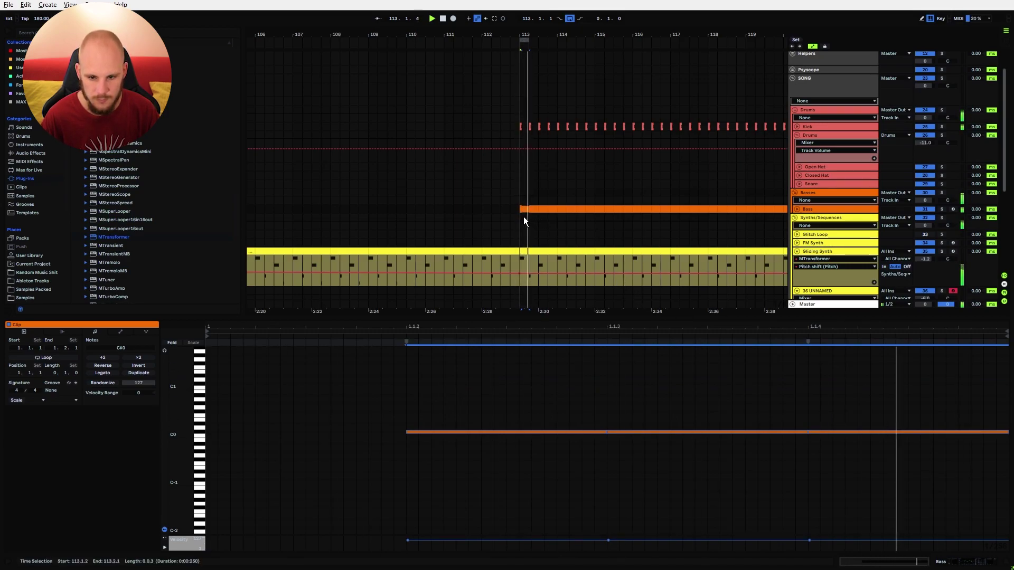
click(524, 217)
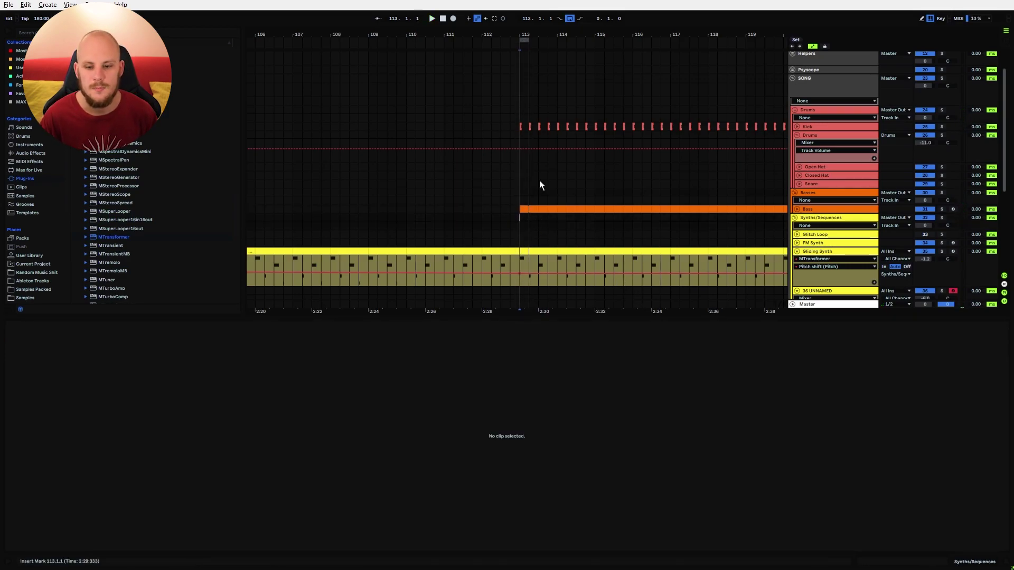
drag(521, 39, 515, 93)
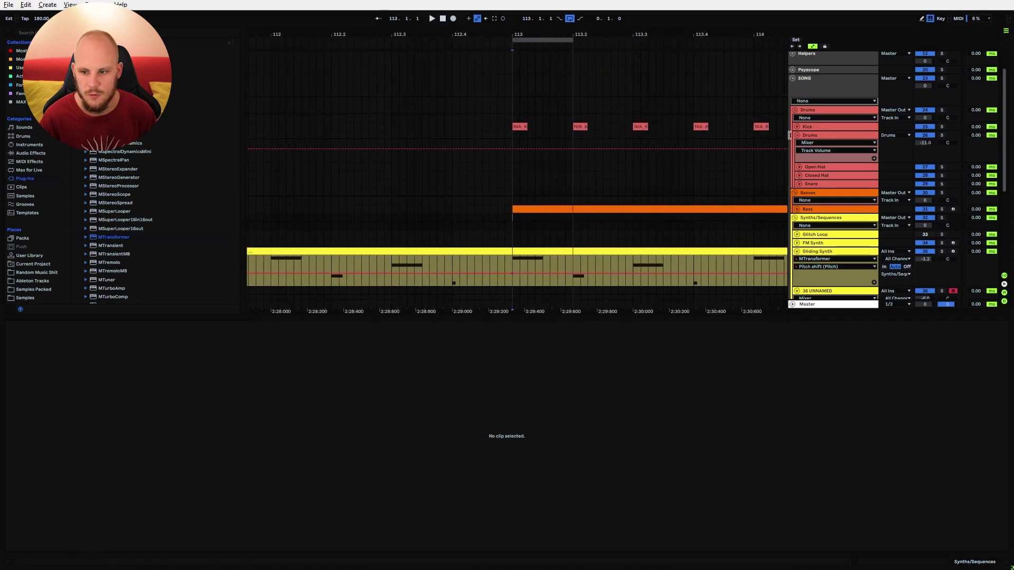
click(537, 214)
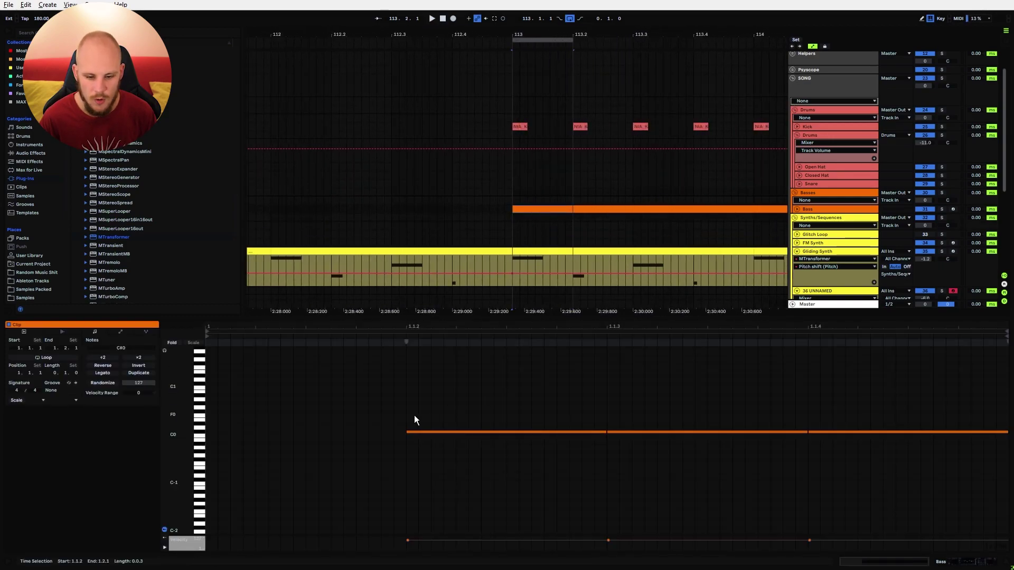
drag(436, 401, 915, 434)
click(565, 414)
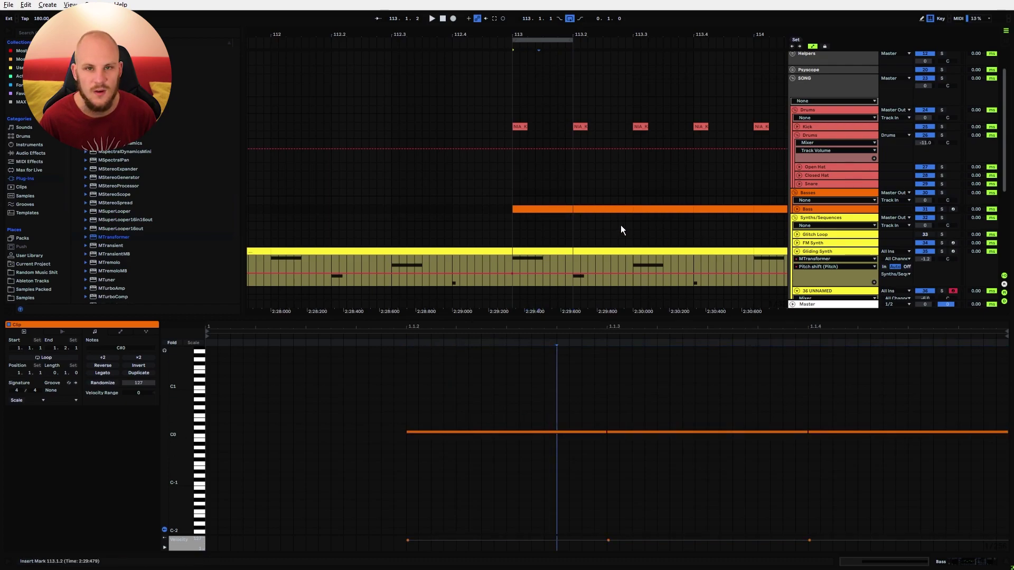
Open the Helpers group, arm the MASTER RECORDING track and record the looped first beat of bar 113.
scroll(620, 227, up, 2)
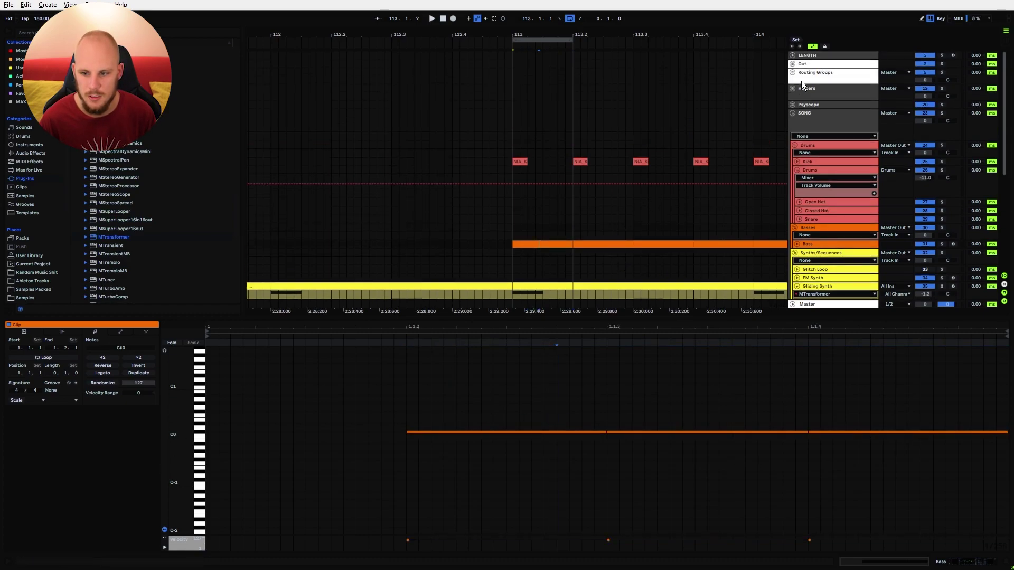
click(792, 88)
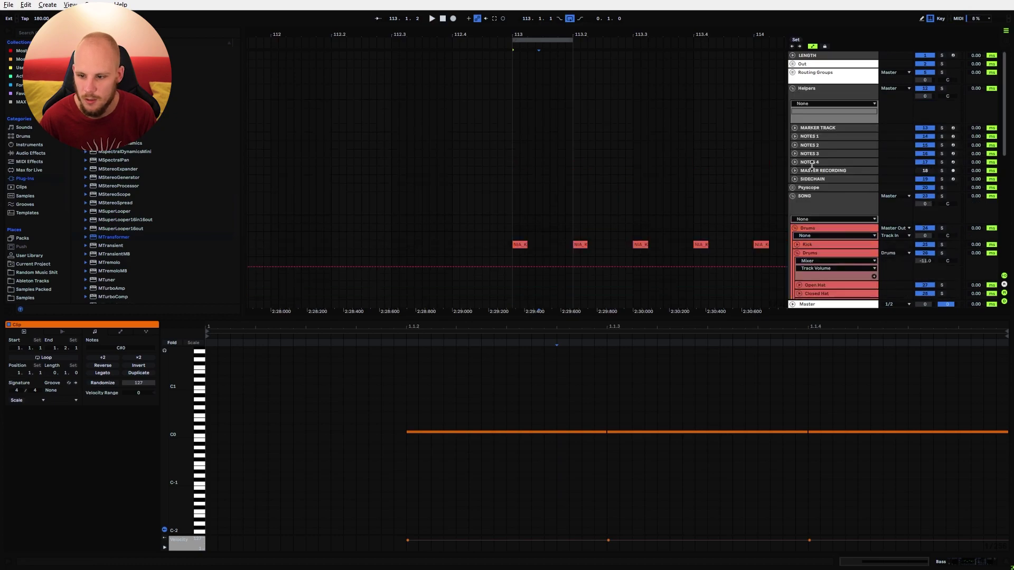
click(953, 172)
click(513, 169)
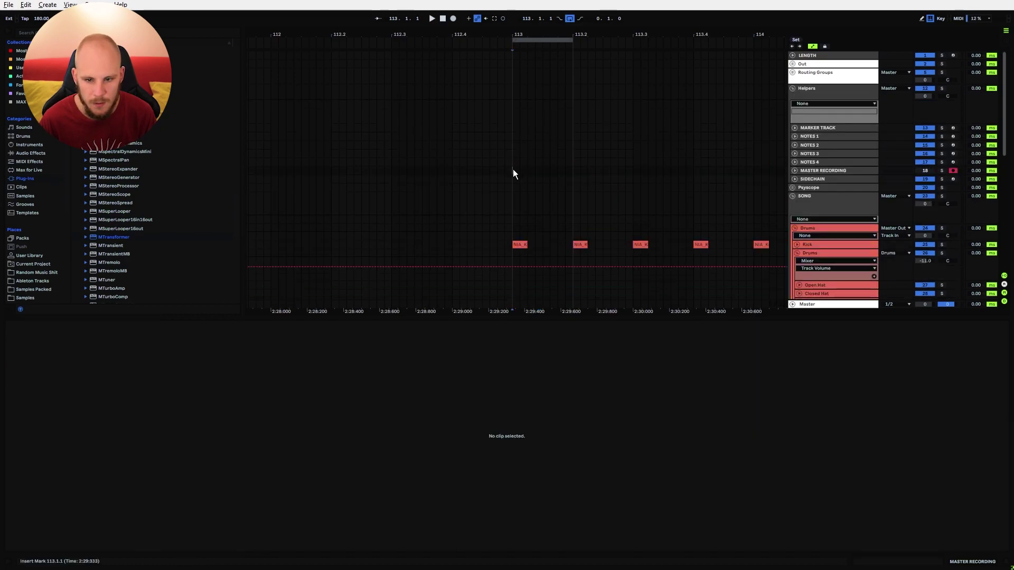
click(452, 19)
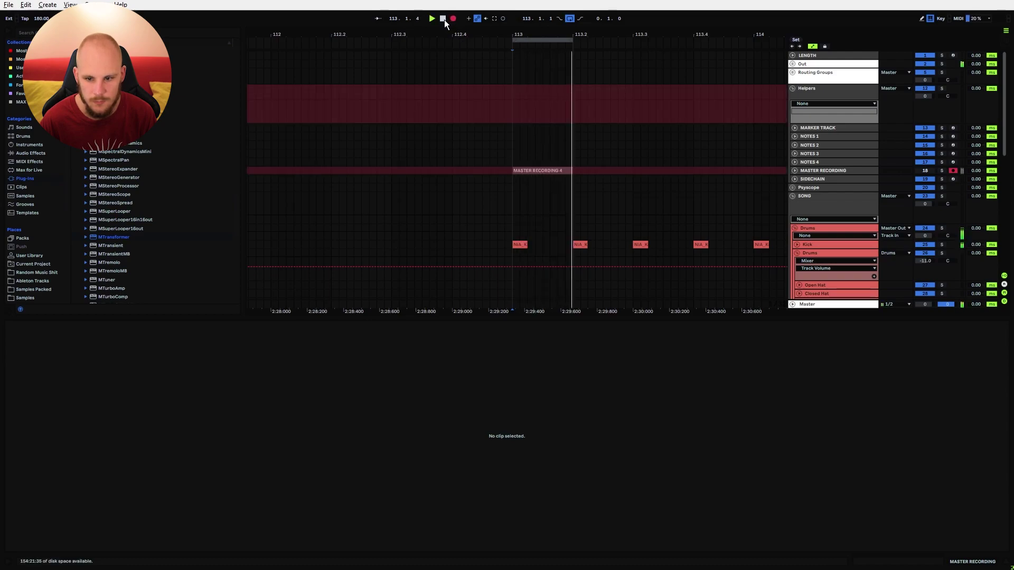
click(444, 19)
Unfold the MASTER RECORDING track and examine the recorded waveform over the first beat of bar 113.
click(795, 170)
click(513, 140)
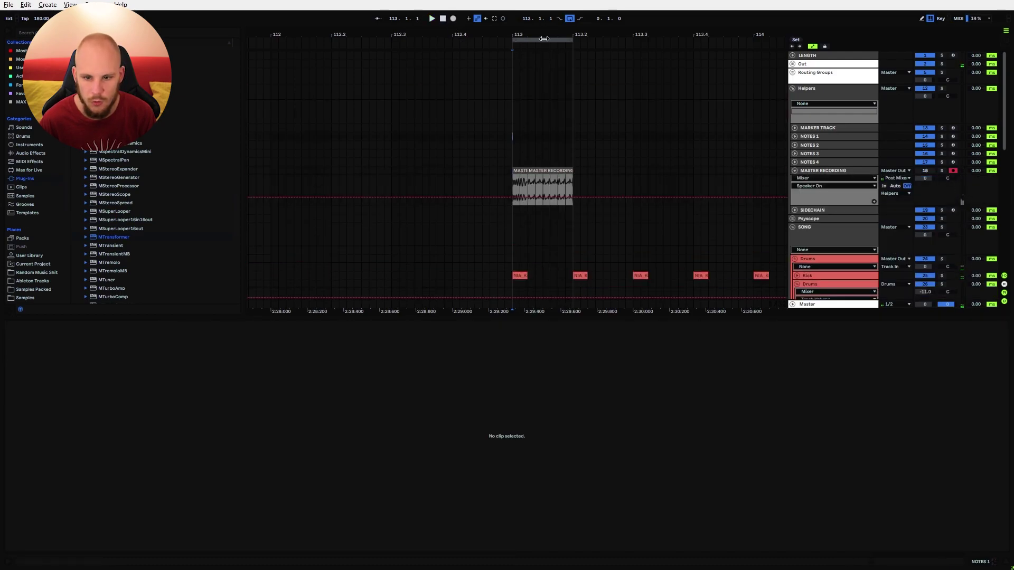
drag(540, 34, 561, 34)
drag(582, 190, 650, 185)
click(651, 185)
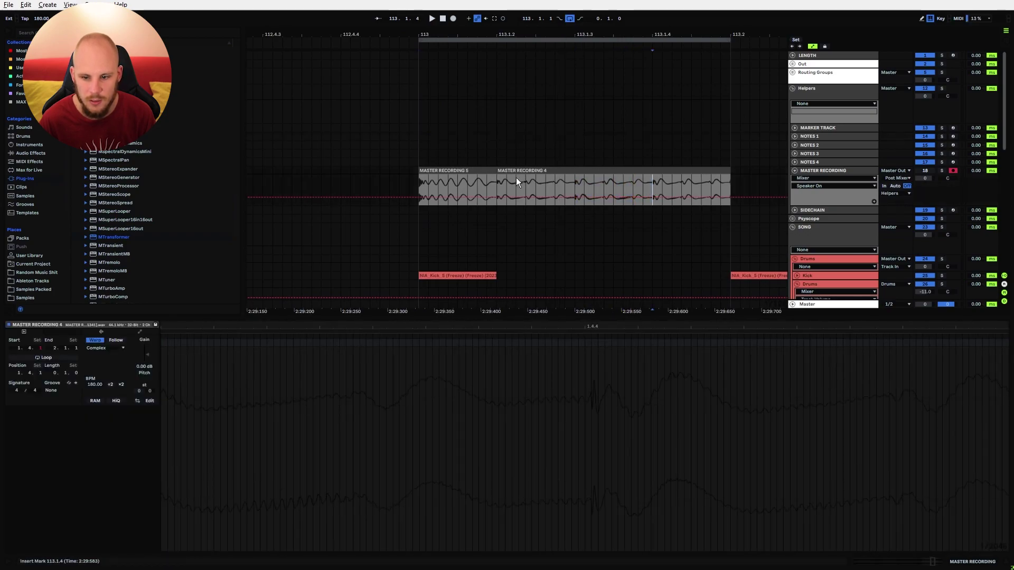
Select all notes in the first bass clip at bar 113 and transpose them up an octave to C#1.
scroll(517, 179, down, 2)
scroll(512, 176, down, 2)
click(556, 253)
drag(502, 398, 869, 454)
key(shift+Up)
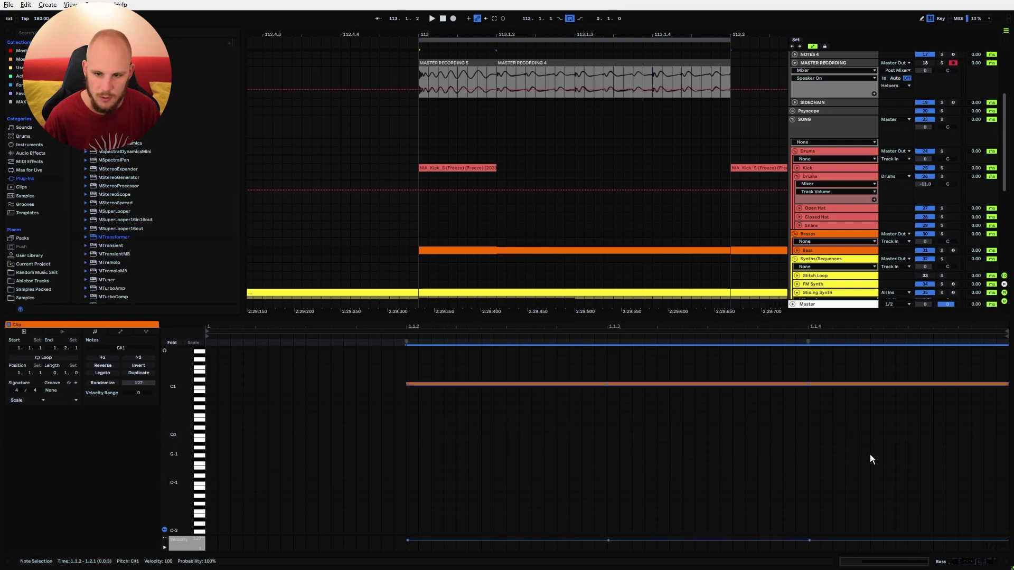
Record the first beat of bar 113 onto MASTER RECORDING again with the higher bass and select part of its waveform.
scroll(677, 231, up, 3)
click(419, 171)
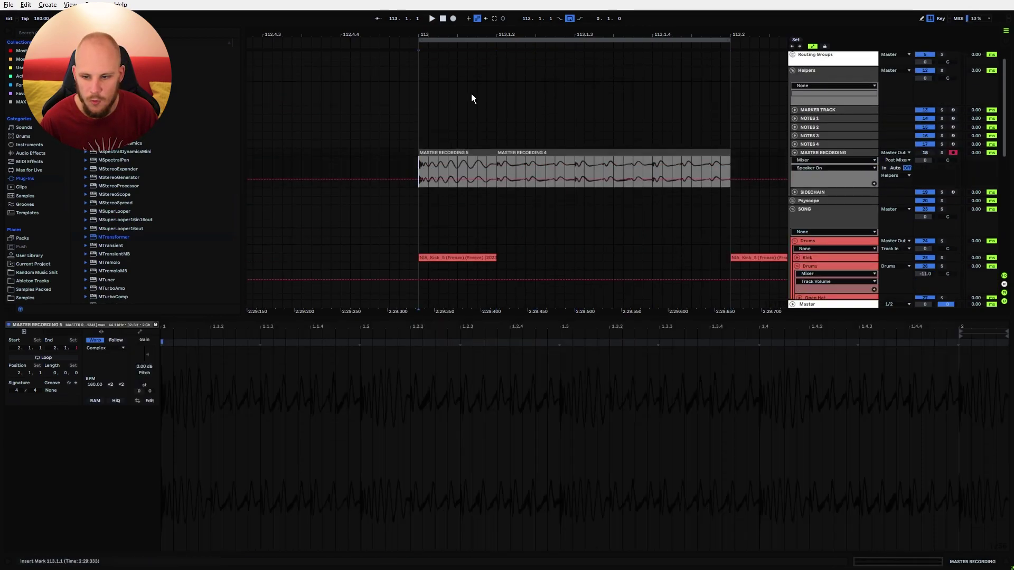
click(453, 19)
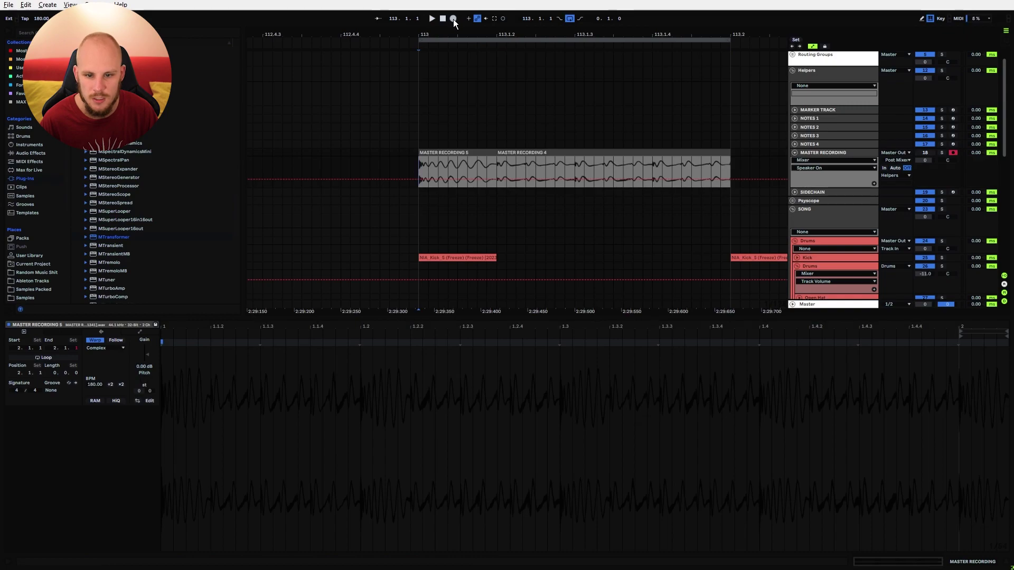
click(445, 19)
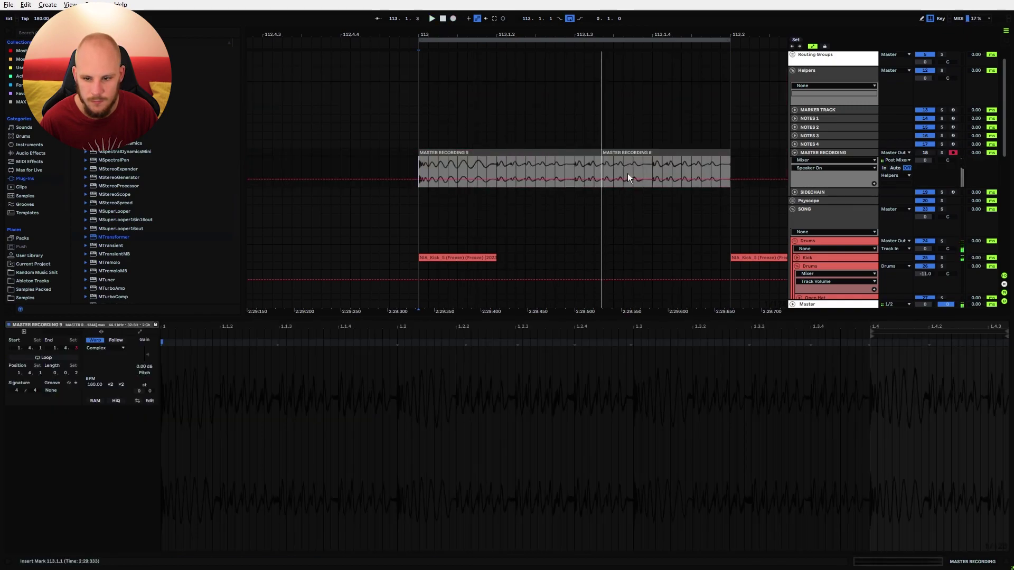
drag(511, 165, 523, 167)
Undo the latest master recording passes and place the insert marker at 113.1.2 on the earlier recording.
key(ctrl+z)
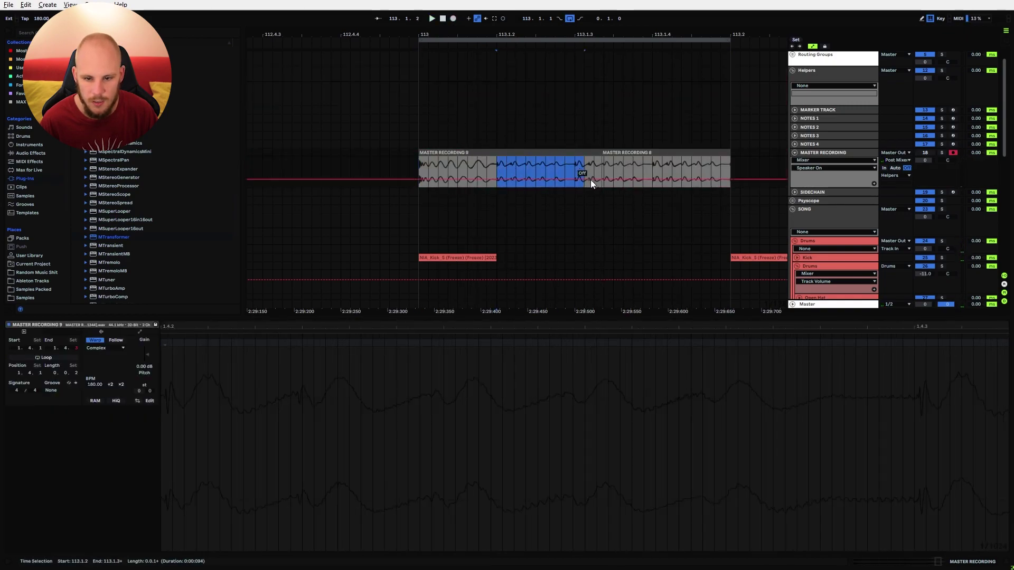
key(ctrl+z)
key(ctrl+z)
key(ctrl+z)
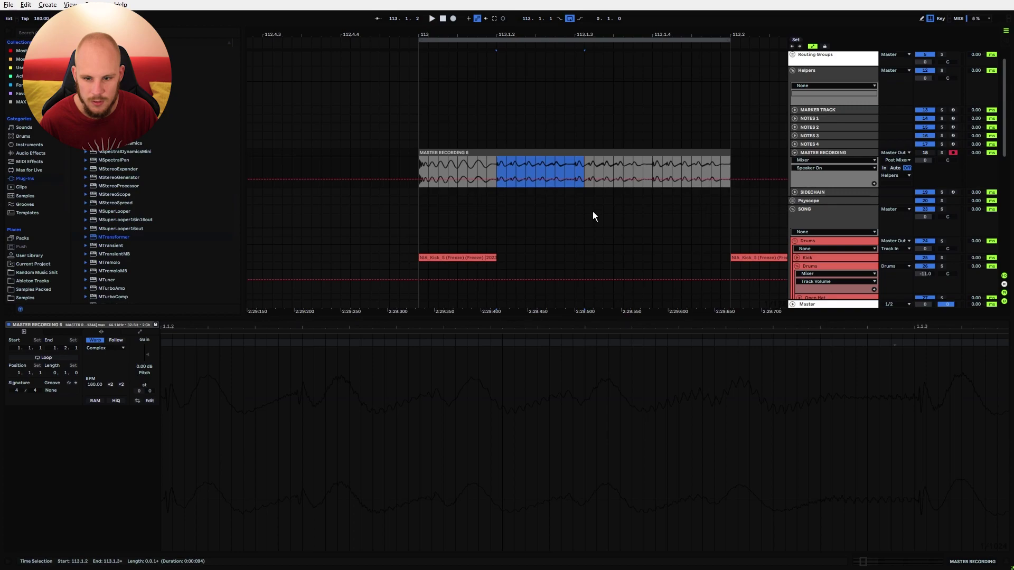
key(ctrl+z)
click(498, 168)
Extend the arrangement loop so it spans bar 25 to bar 129.
scroll(578, 167, down, 1)
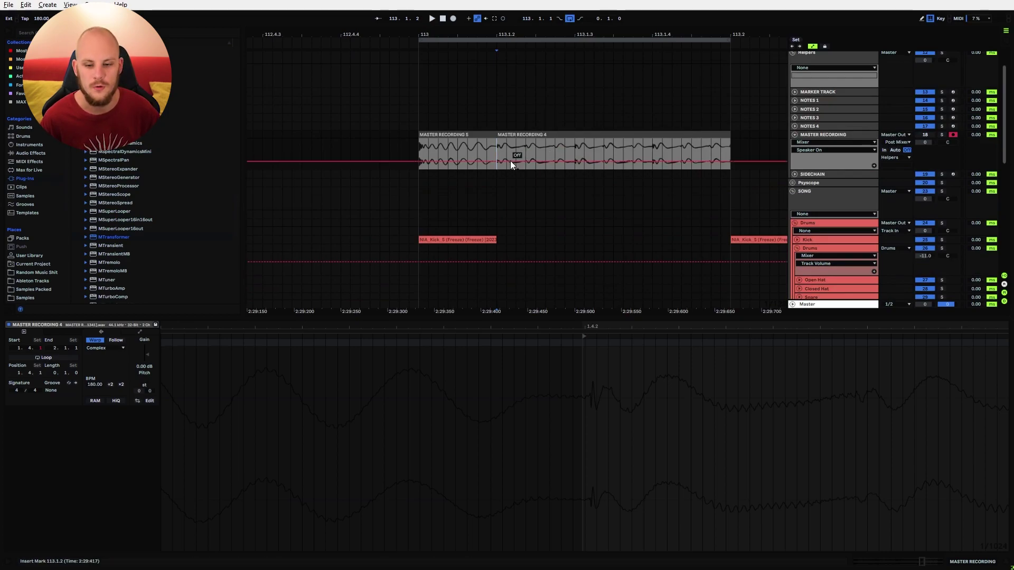
scroll(528, 155, down, 5)
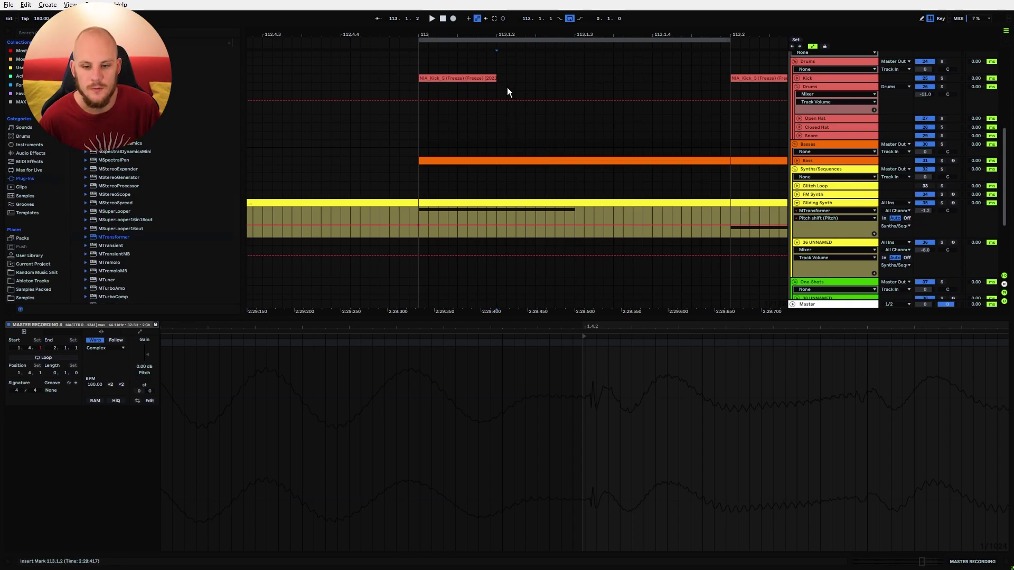
drag(498, 33, 514, 3)
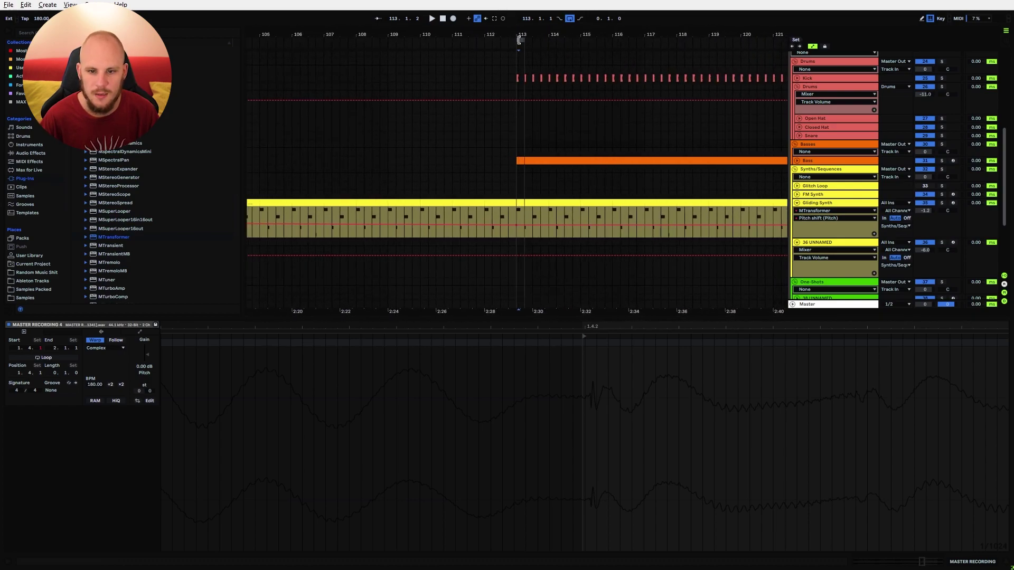
drag(520, 58, 316, 43)
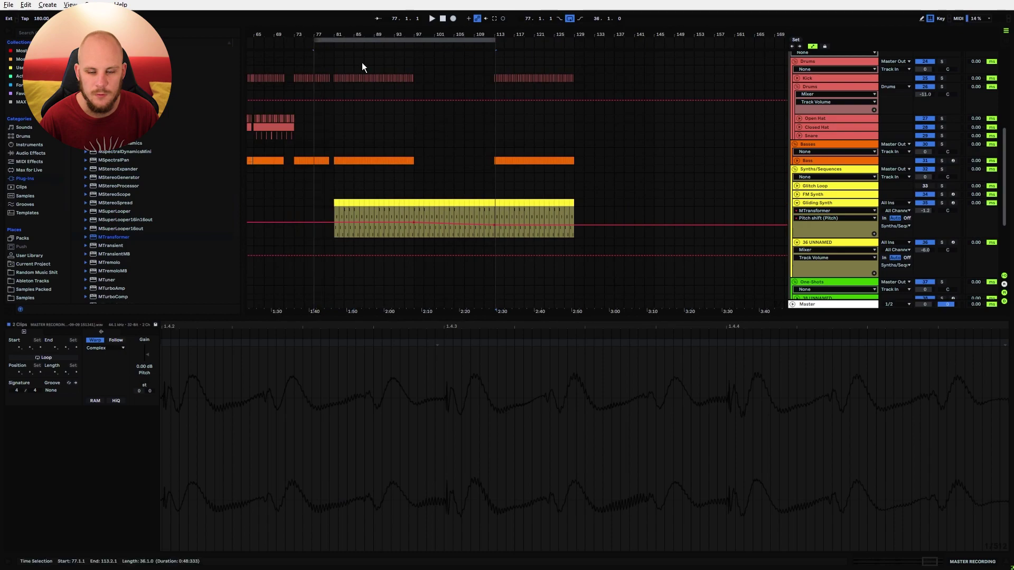
drag(494, 41, 573, 51)
drag(415, 186, 494, 201)
click(495, 171)
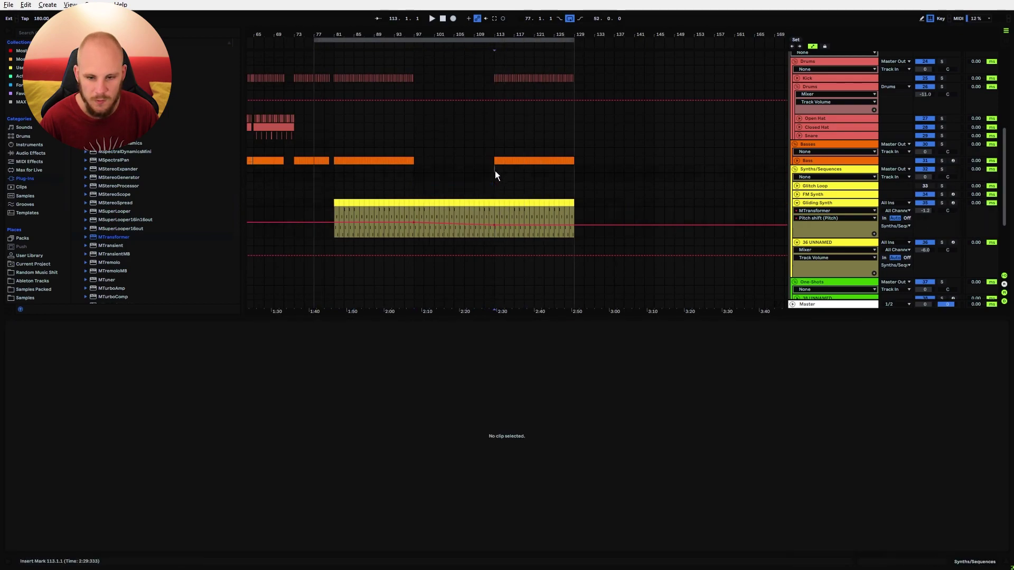
click(385, 145)
drag(407, 35, 549, 11)
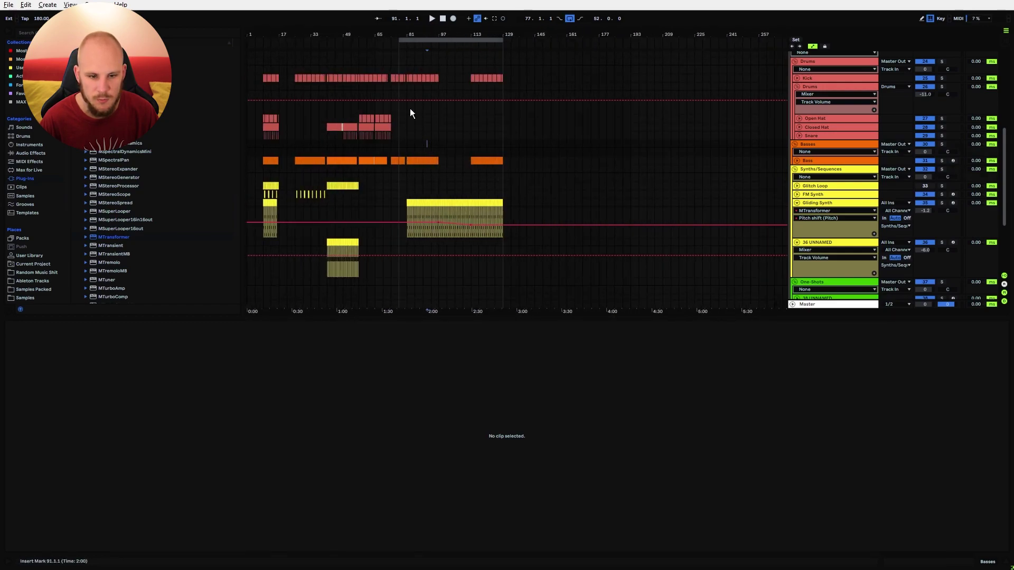
drag(400, 41, 296, 47)
drag(338, 35, 461, 74)
Fold the Gliding Synth and 36 UNNAMED tracks and mark bars 73 to 81 on the Glitch Loop track.
click(796, 204)
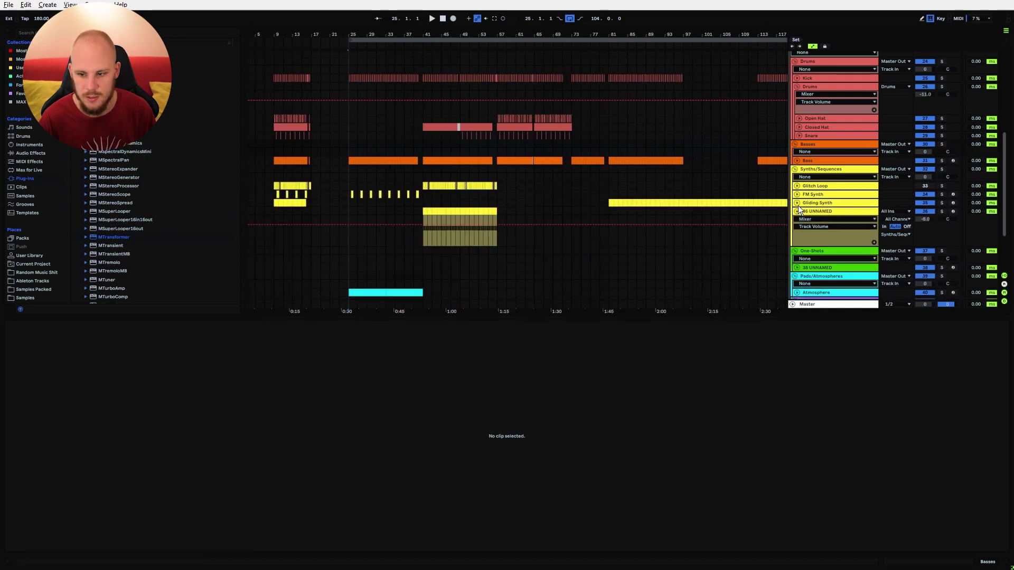
click(798, 212)
drag(497, 186, 609, 186)
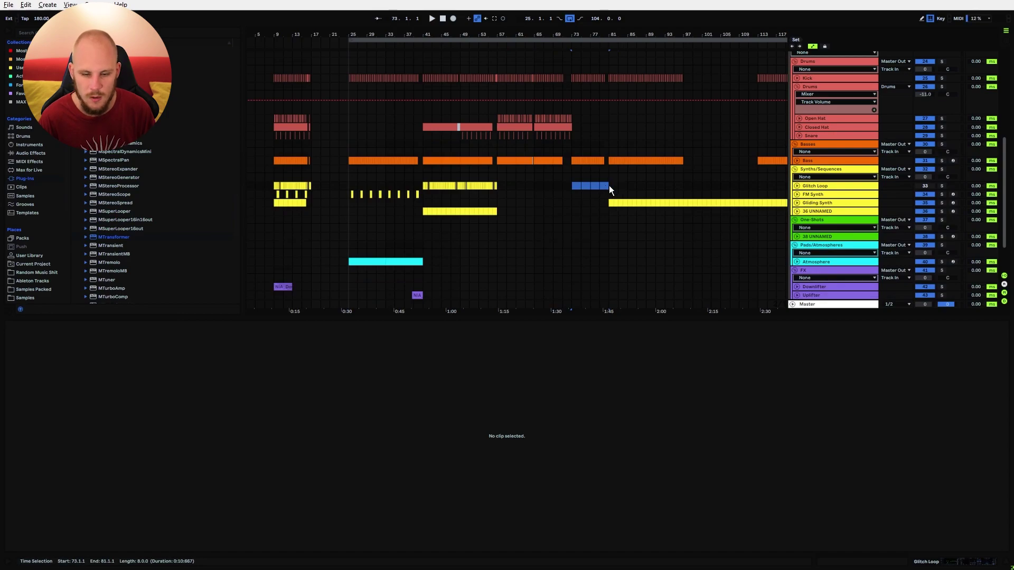
click(609, 186)
Generate Serum's Oscillator A wavetable on track 37 UNNAMED from the formula "some random text" and close the table editor.
scroll(516, 248, down, 2)
click(847, 165)
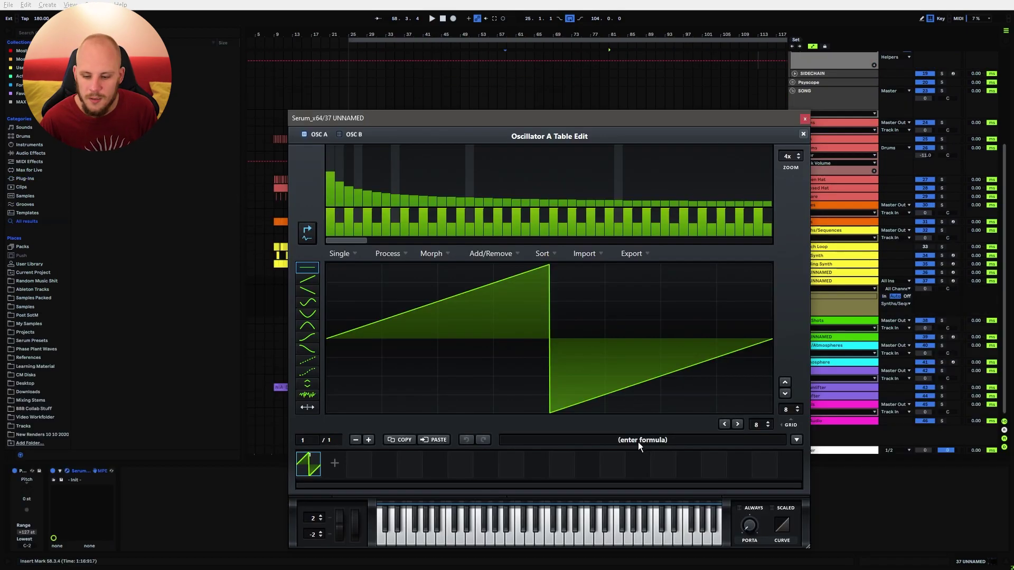
click(647, 440)
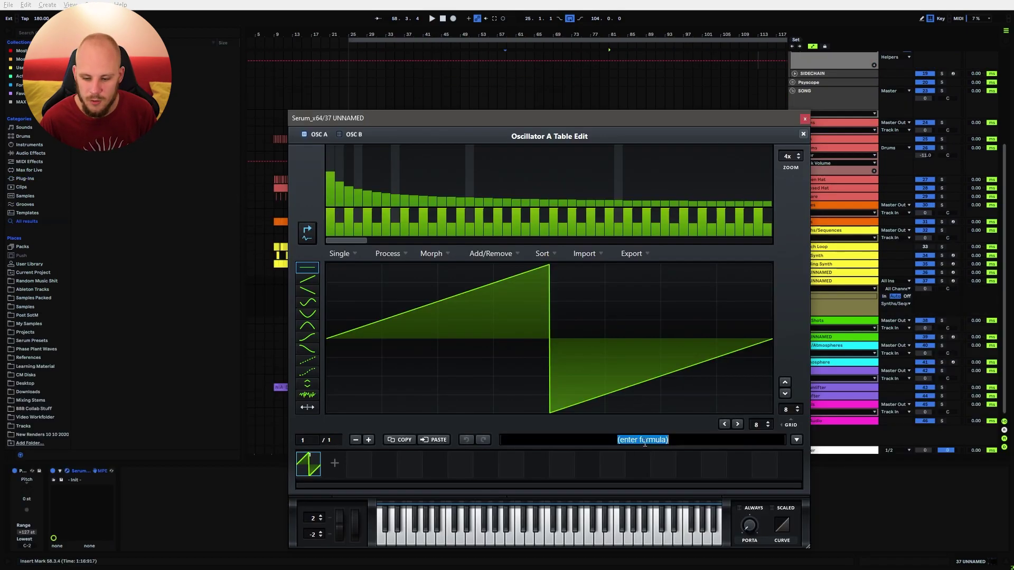
text(")
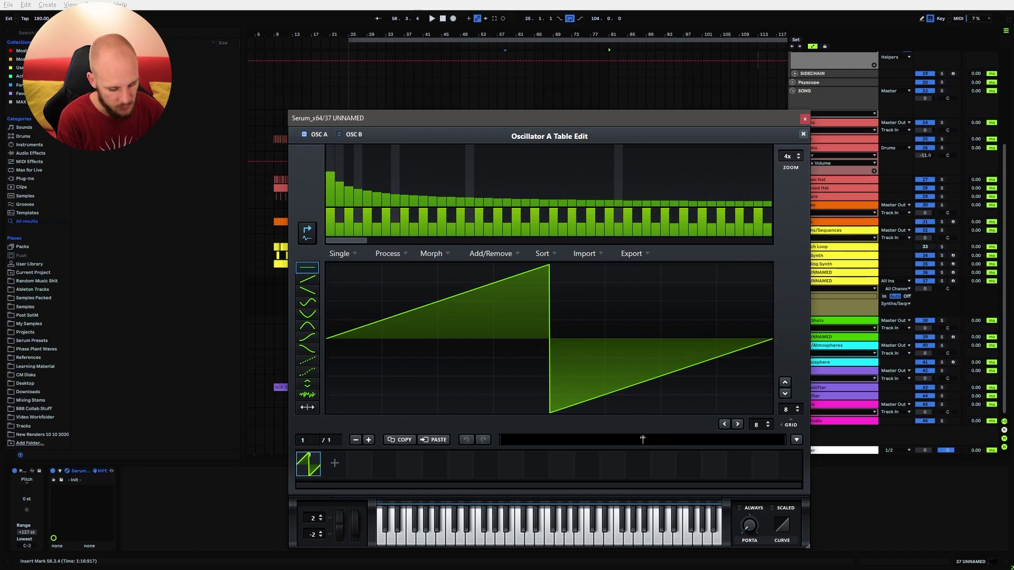
text("some random text)
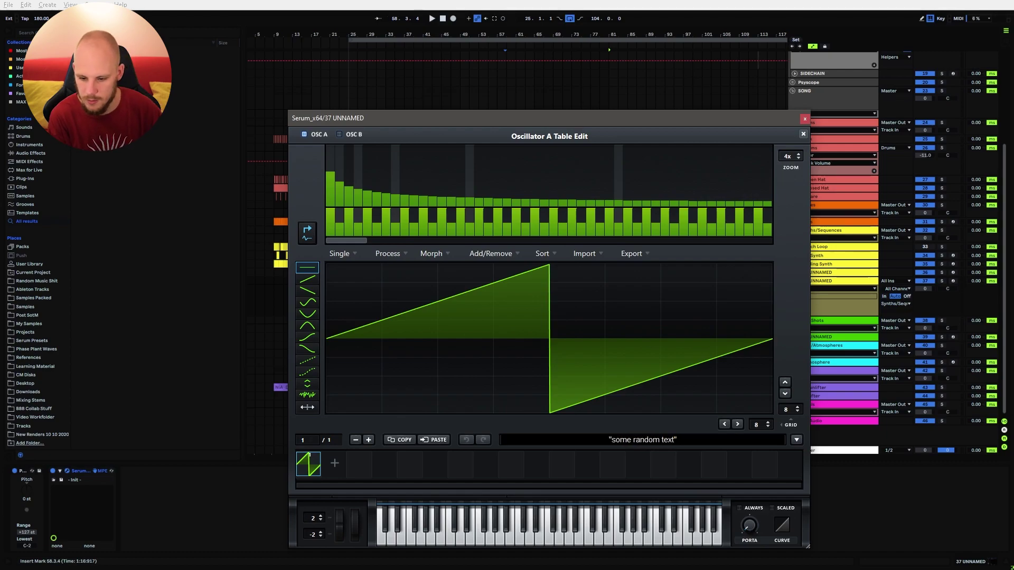
key(Return)
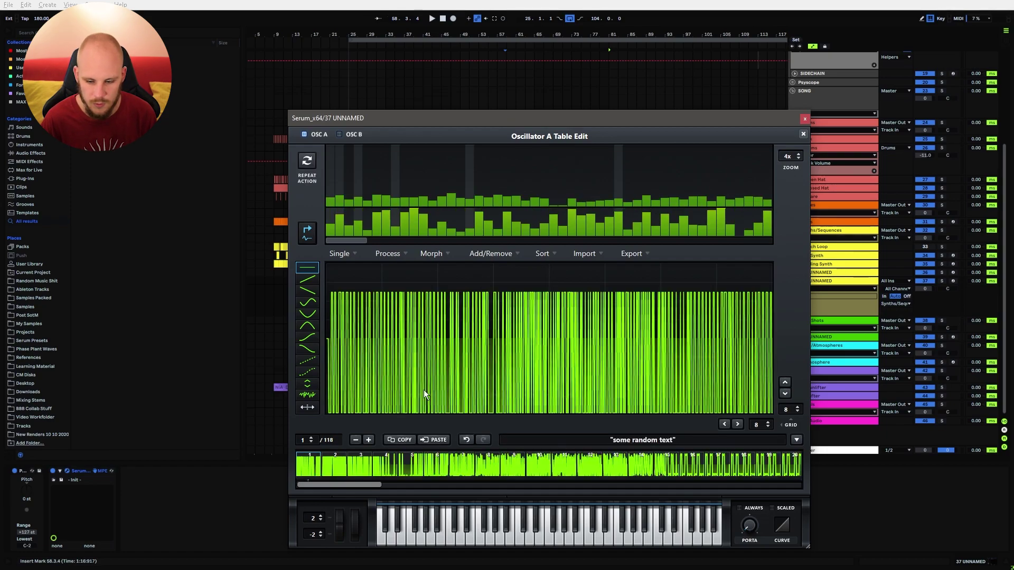
drag(374, 482, 315, 471)
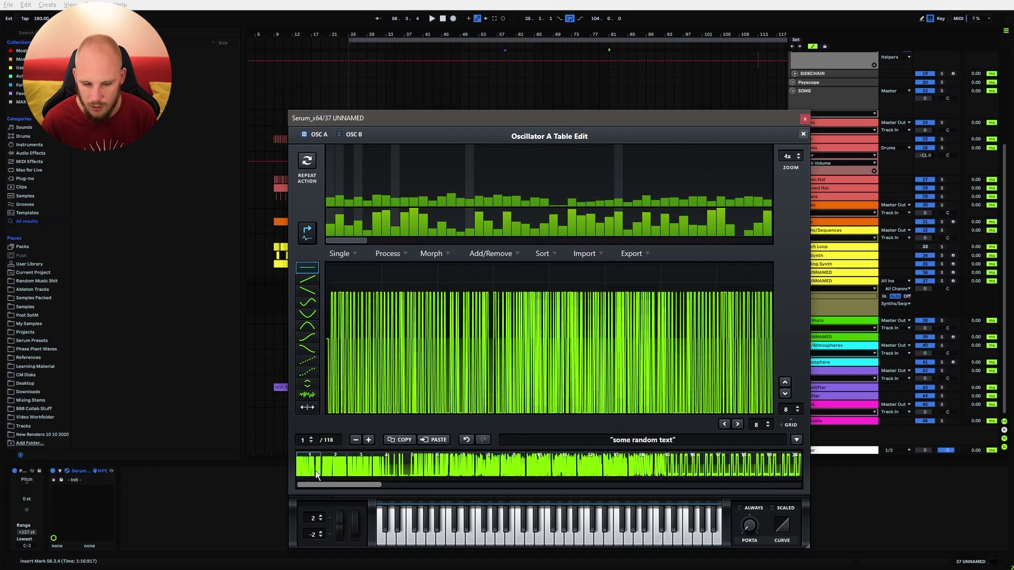
click(803, 134)
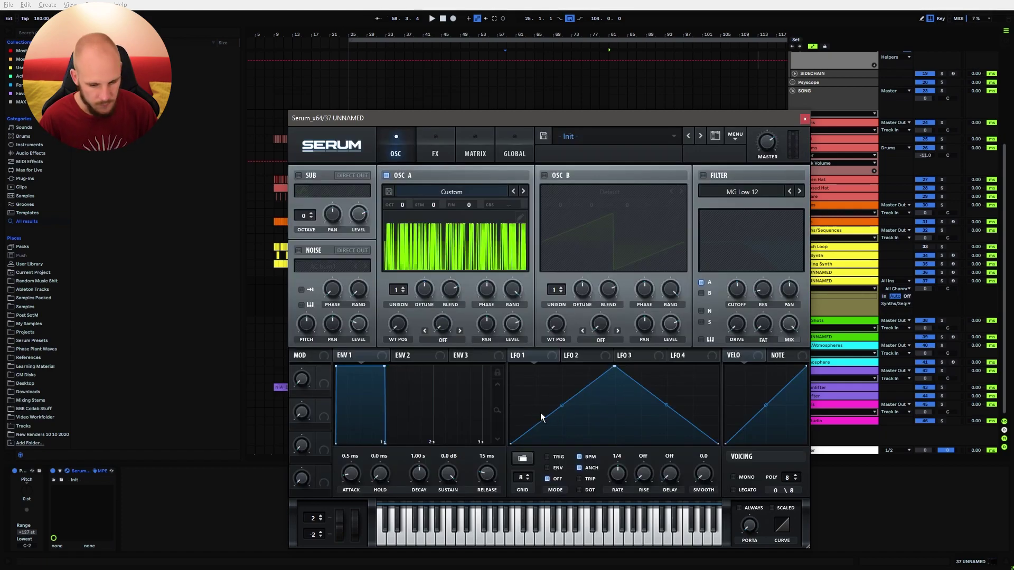
Set LFO 1's rate to bar, draw an uneven stepped shape and assign it to Oscillator A's wavetable position.
drag(627, 487, 617, 490)
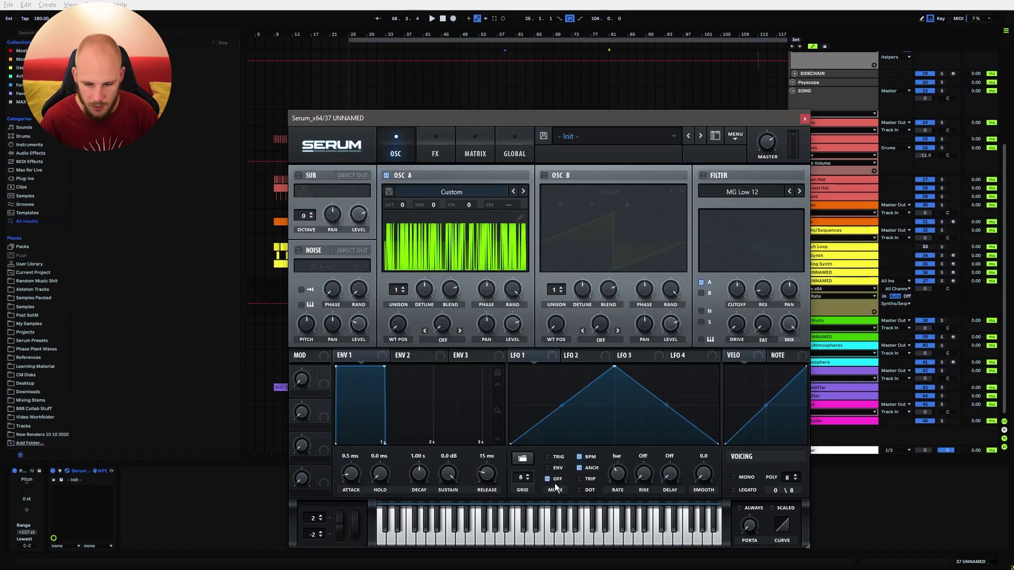
drag(526, 384, 546, 438)
mouse_move(571, 376)
mouse_down()
mouse_move(605, 433)
mouse_move(632, 410)
mouse_move(604, 424)
mouse_move(549, 395)
mouse_up()
mouse_move(681, 431)
mouse_down()
mouse_move(660, 428)
mouse_move(655, 402)
mouse_move(696, 407)
mouse_move(703, 419)
mouse_up()
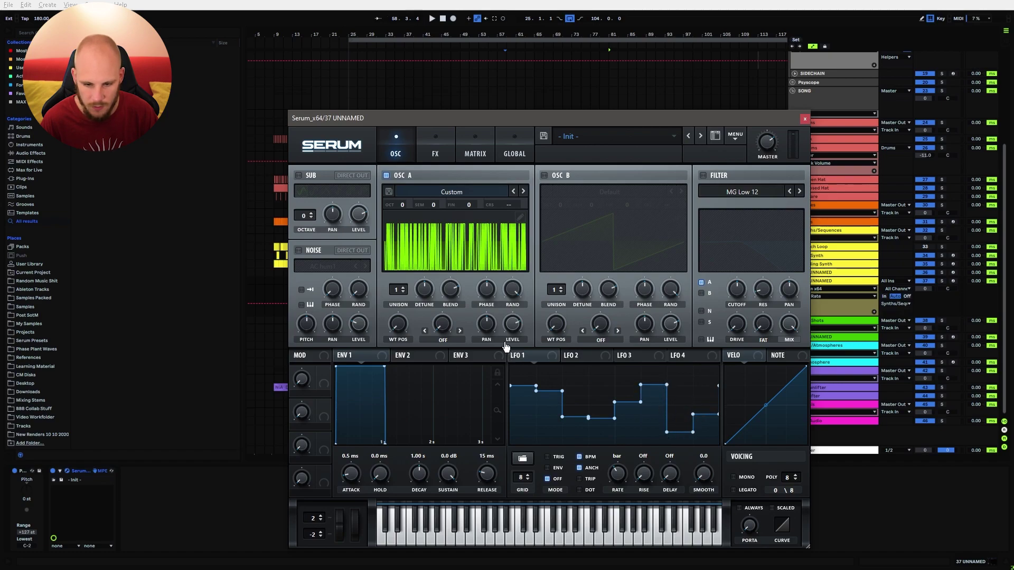
drag(513, 355, 485, 358)
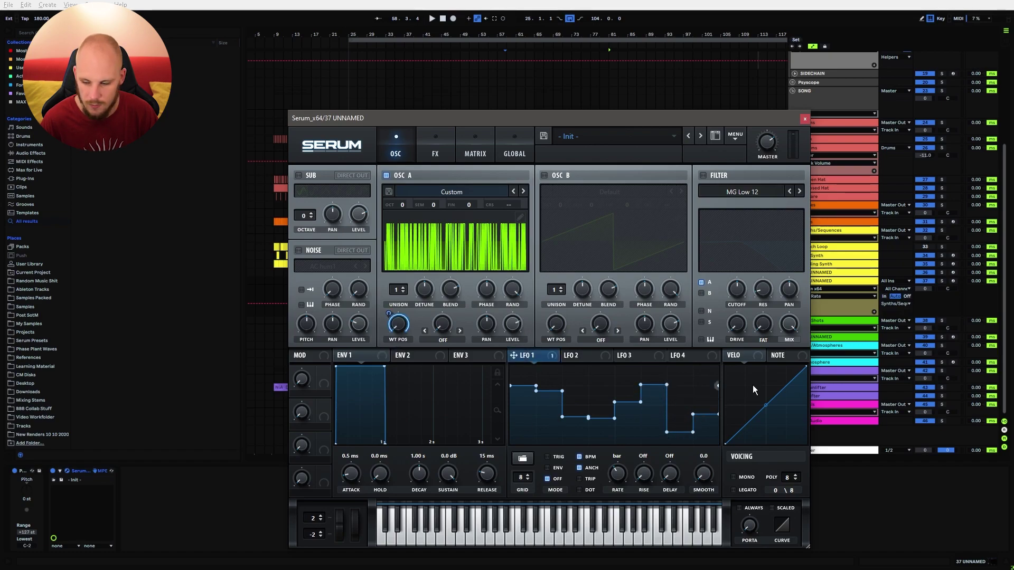
Arm track 37 UNNAMED and play the arrangement from bar 54, comparing the volume settings of the 36 and 37 UNNAMED tracks.
click(953, 281)
key(a)
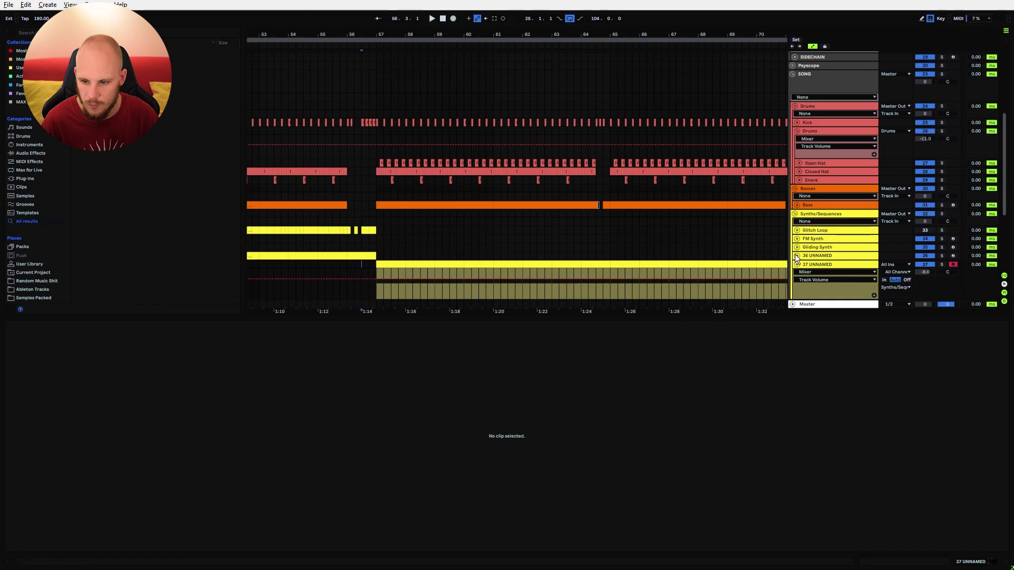
click(797, 257)
click(289, 261)
key(space)
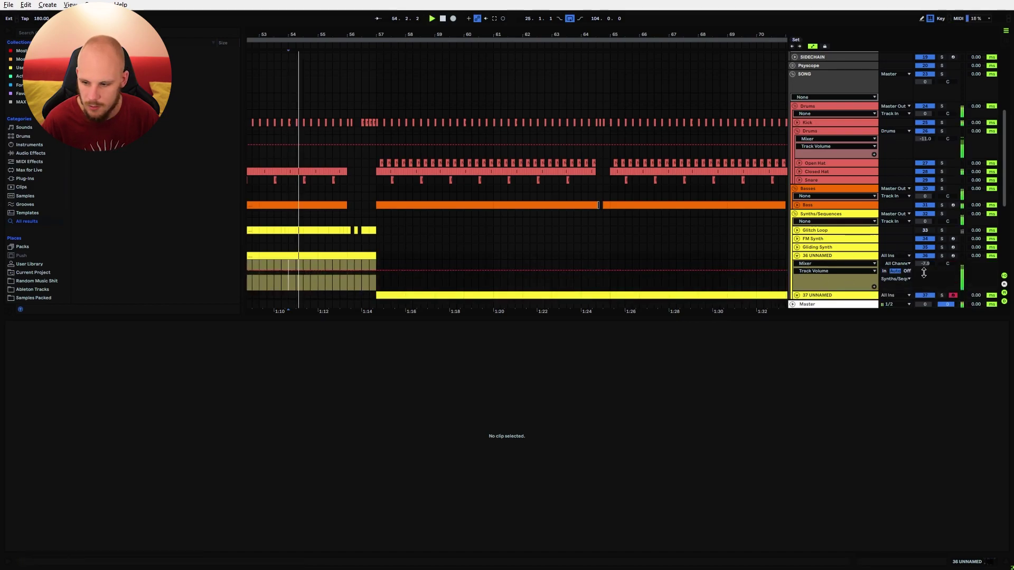
click(799, 255)
click(813, 256)
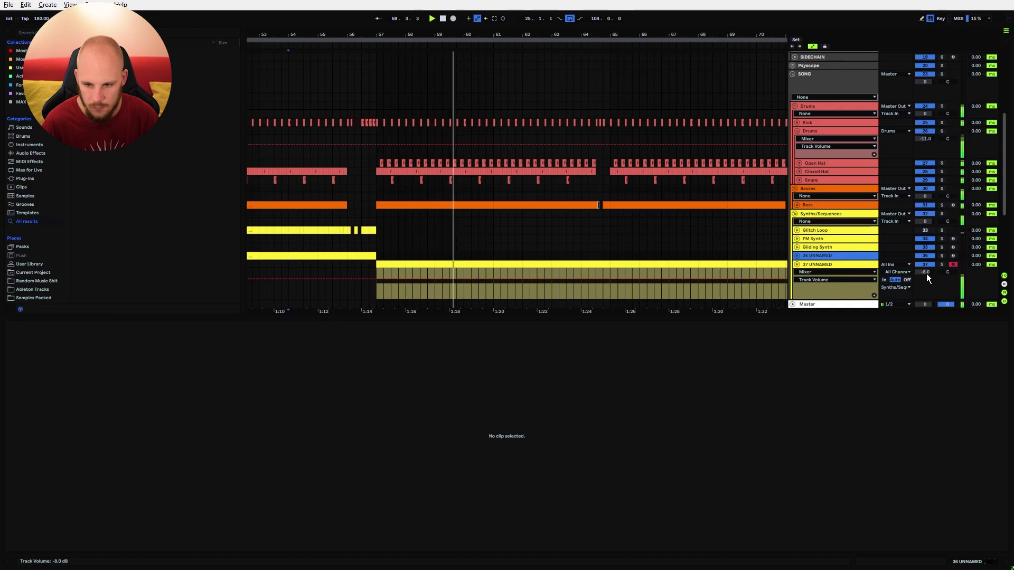
click(826, 265)
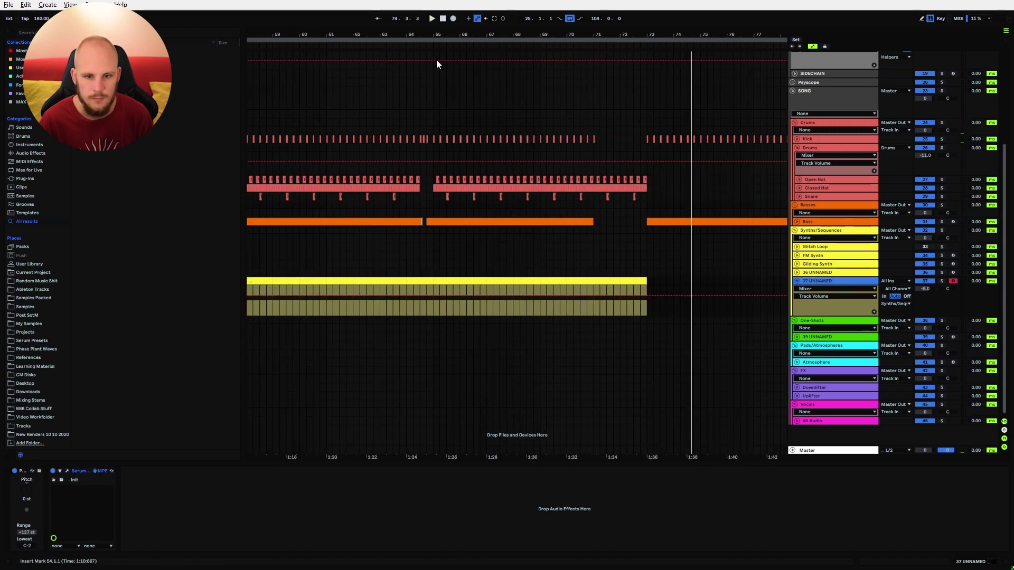
Set Serum Oscillator A on track 37 UNNAMED to 3 unison voices with reduced detune, and play the result from bar 57.
drag(436, 34, 570, 32)
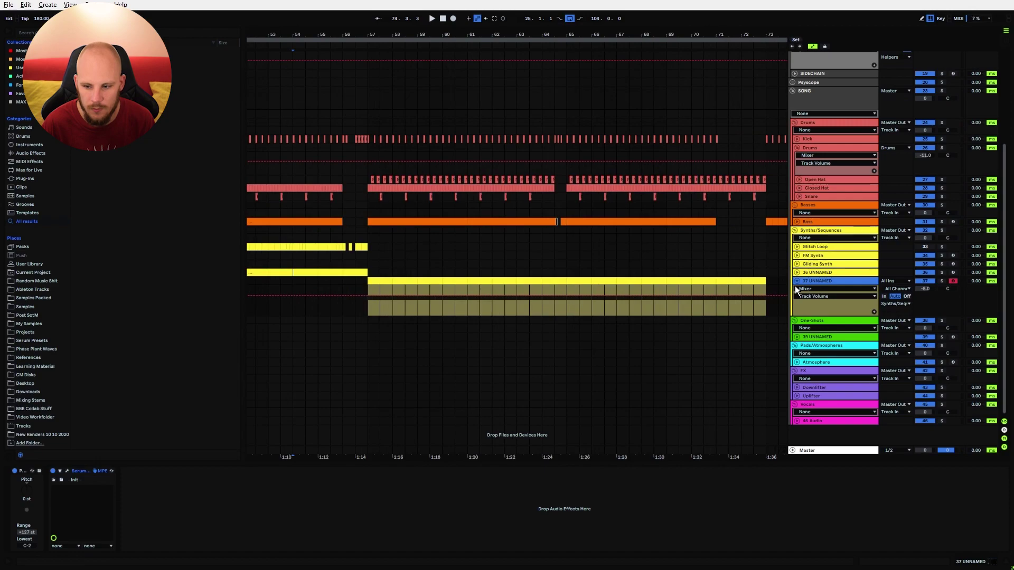
click(380, 281)
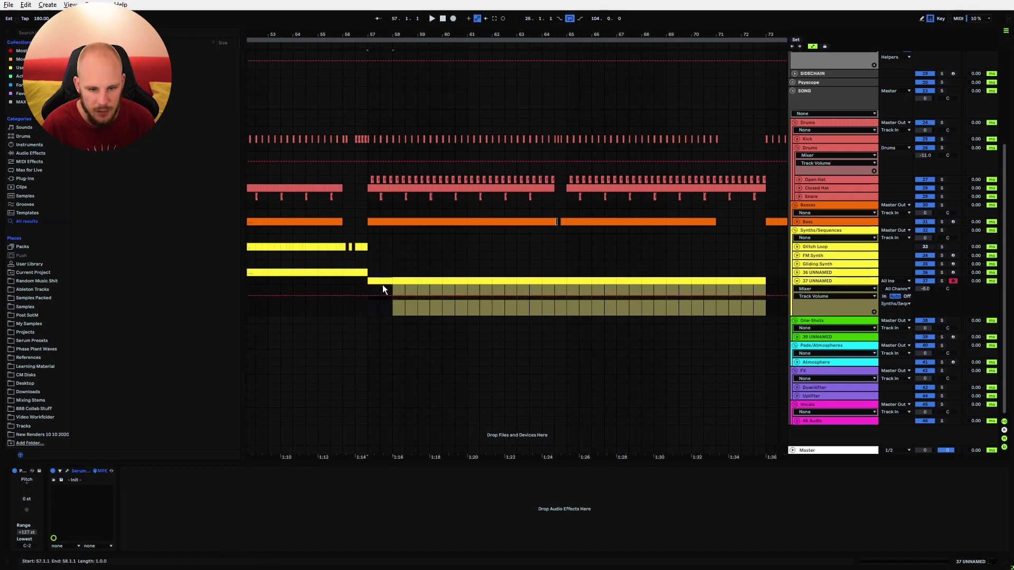
click(68, 470)
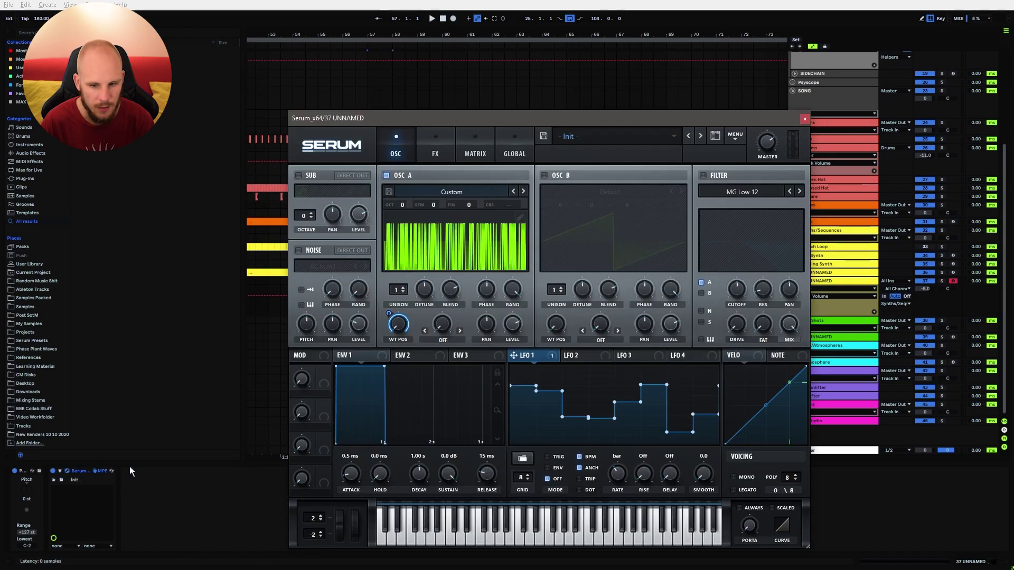
click(572, 357)
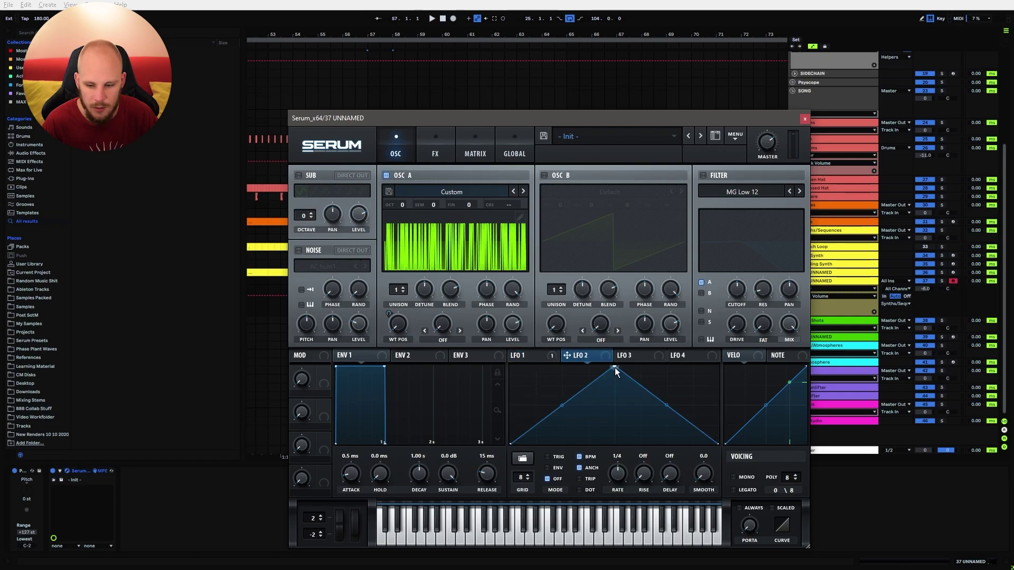
click(549, 357)
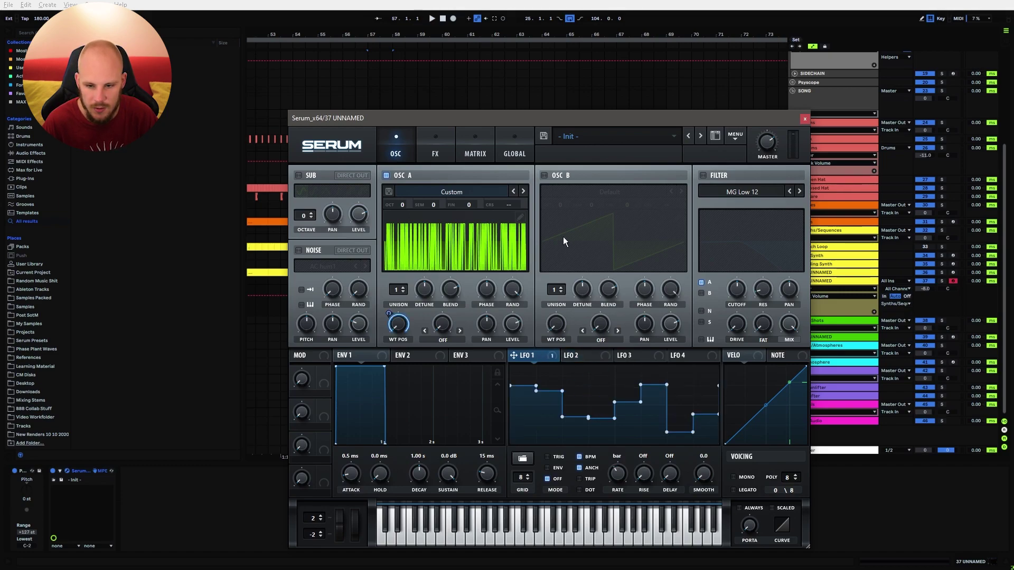
click(403, 287)
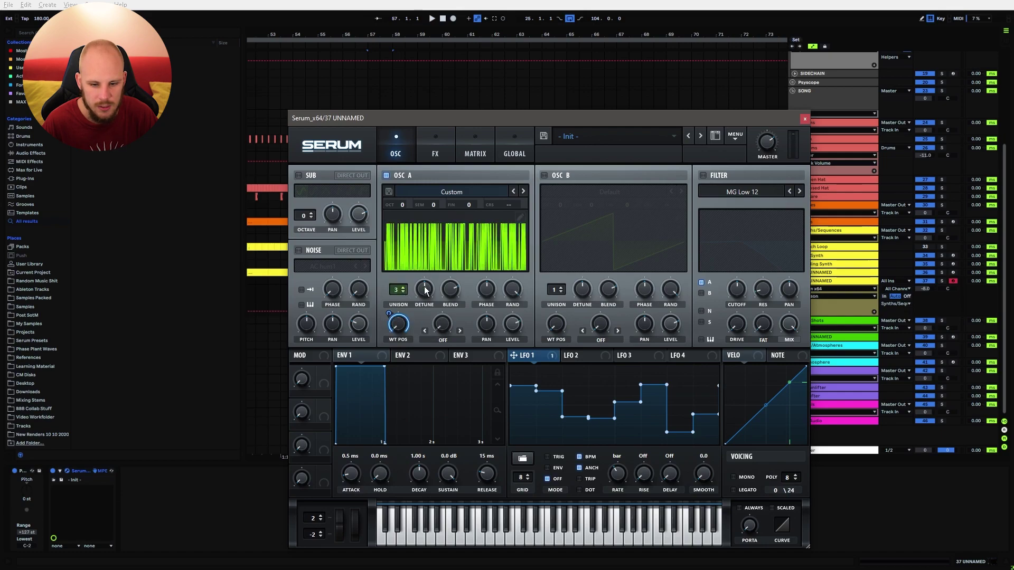
click(404, 288)
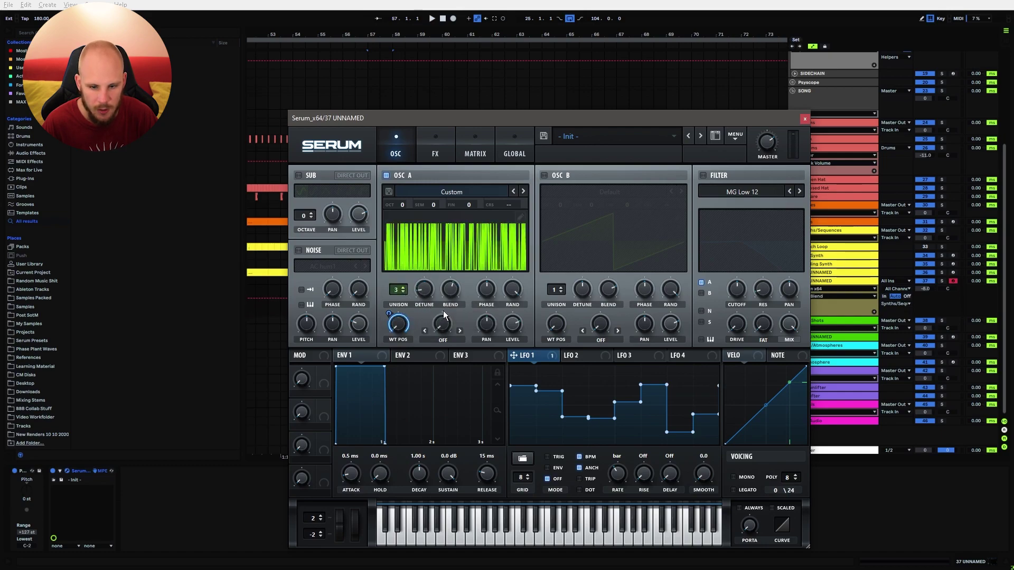
click(805, 117)
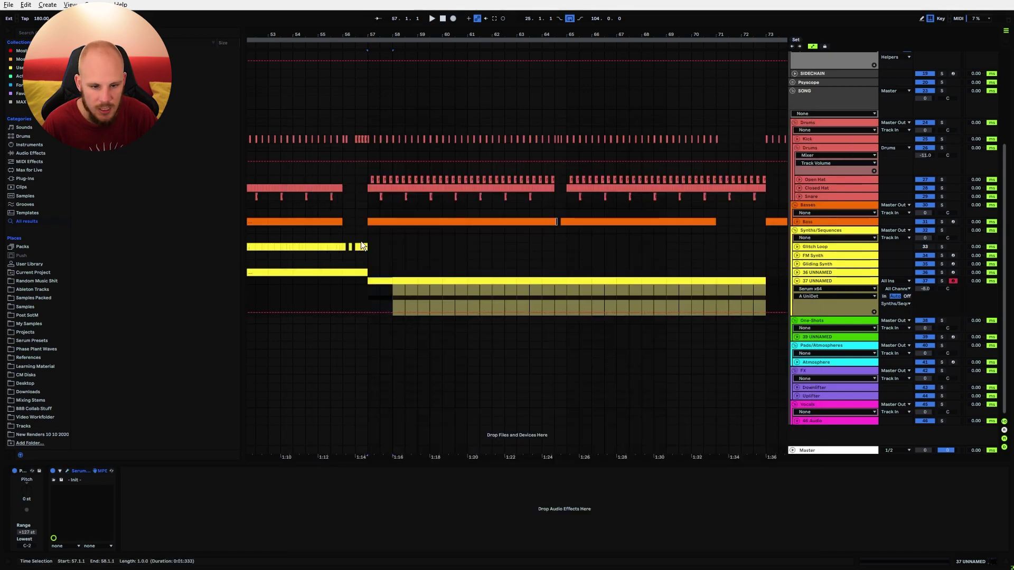
click(380, 296)
key(space)
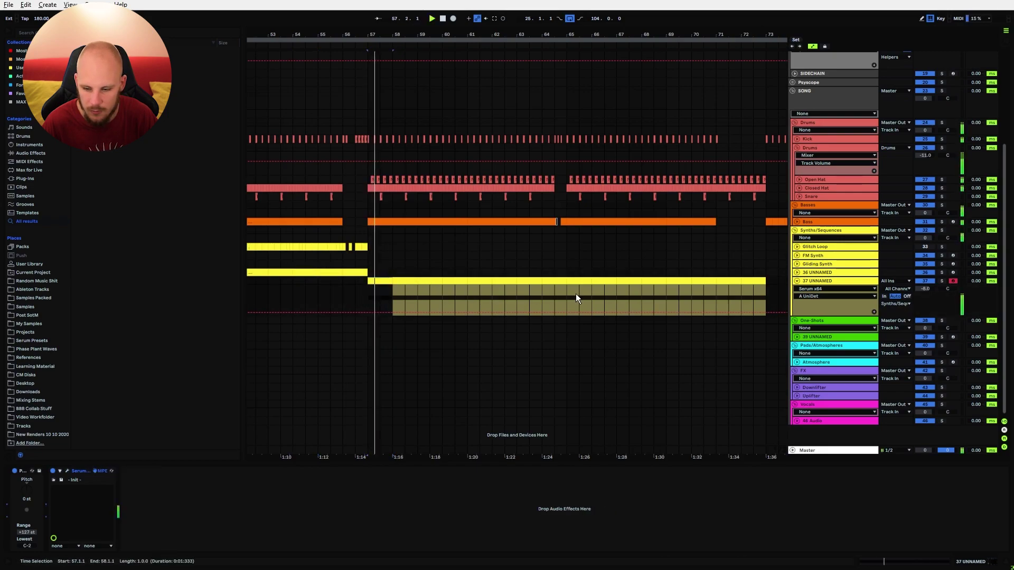
Enable Serum's Hyper/Dimension effect with the Hyper mix at about 32%, and adjust its rate and the Dimension settings.
click(68, 470)
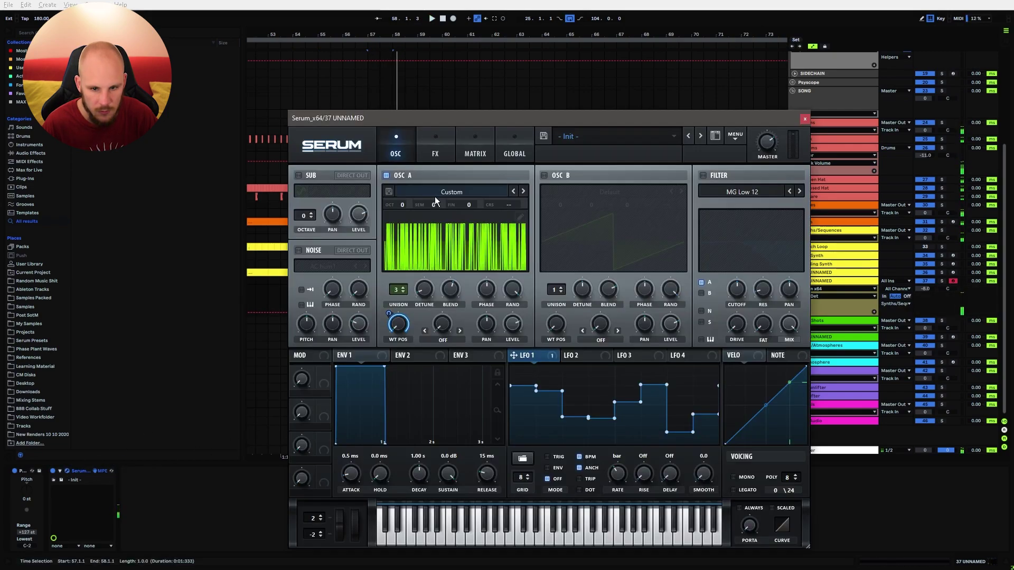
click(435, 151)
click(302, 179)
drag(607, 186, 606, 209)
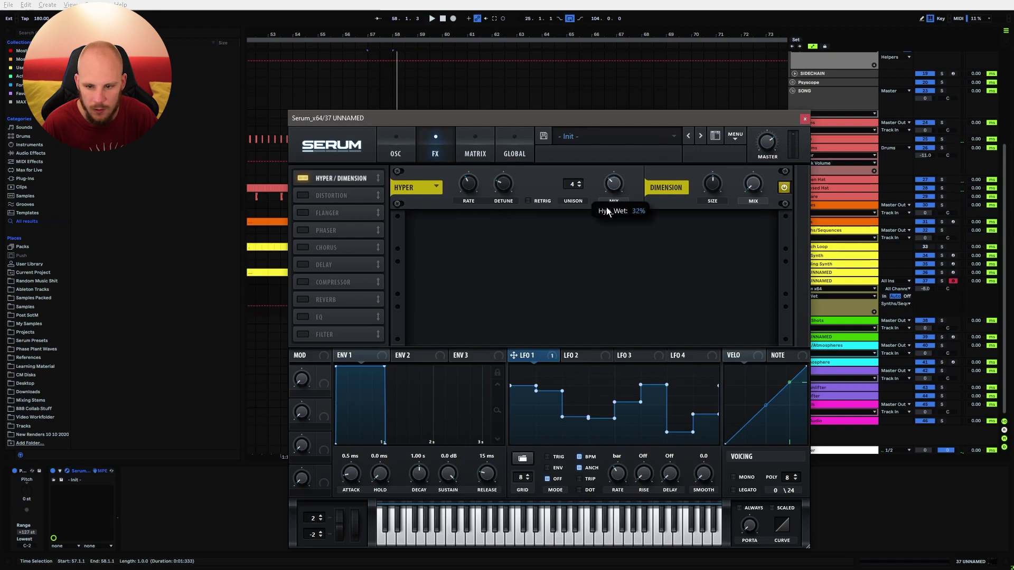
drag(465, 186, 464, 201)
drag(759, 201, 758, 205)
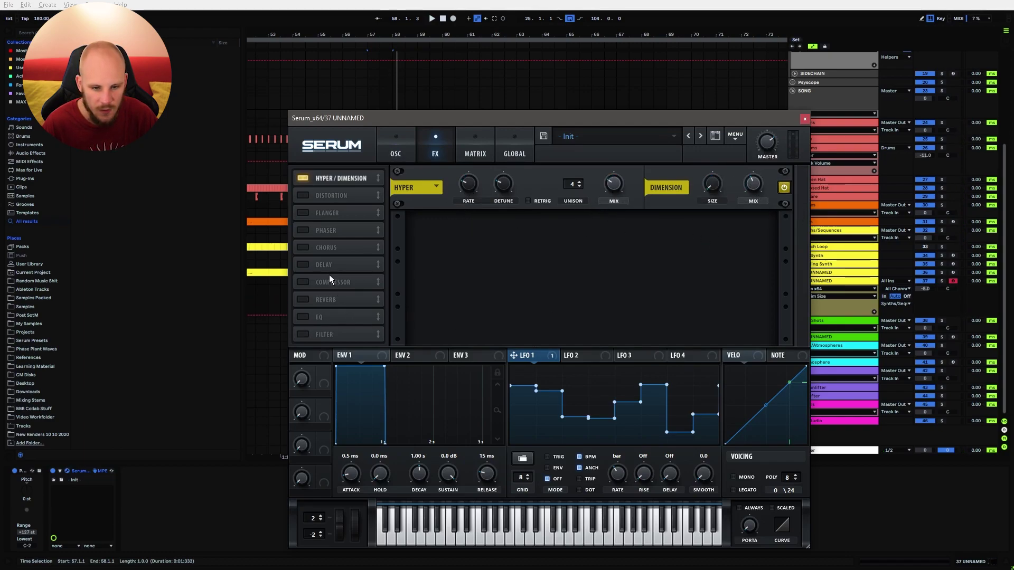
Enable Serum's filter effect, place it ahead of Hyper/Dimension and set its type to FPhs 12HL6+.
click(302, 336)
drag(302, 335, 333, 180)
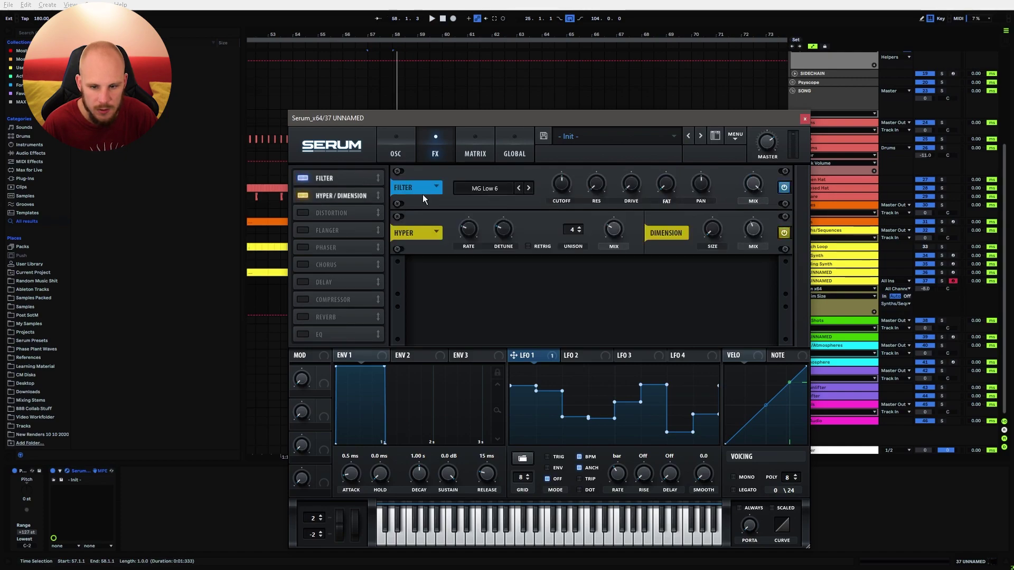
click(496, 188)
mouse_move(495, 222)
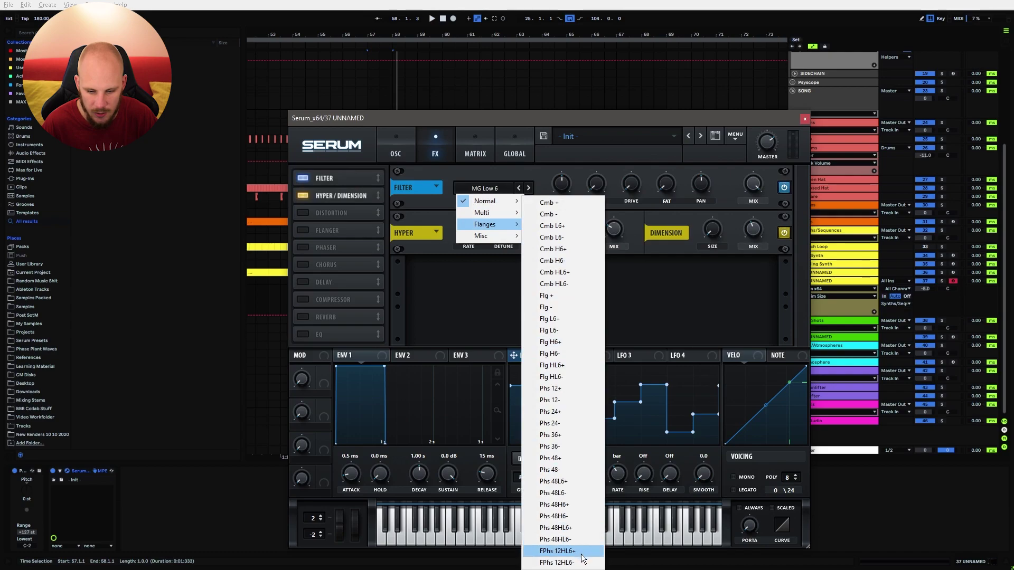
click(558, 551)
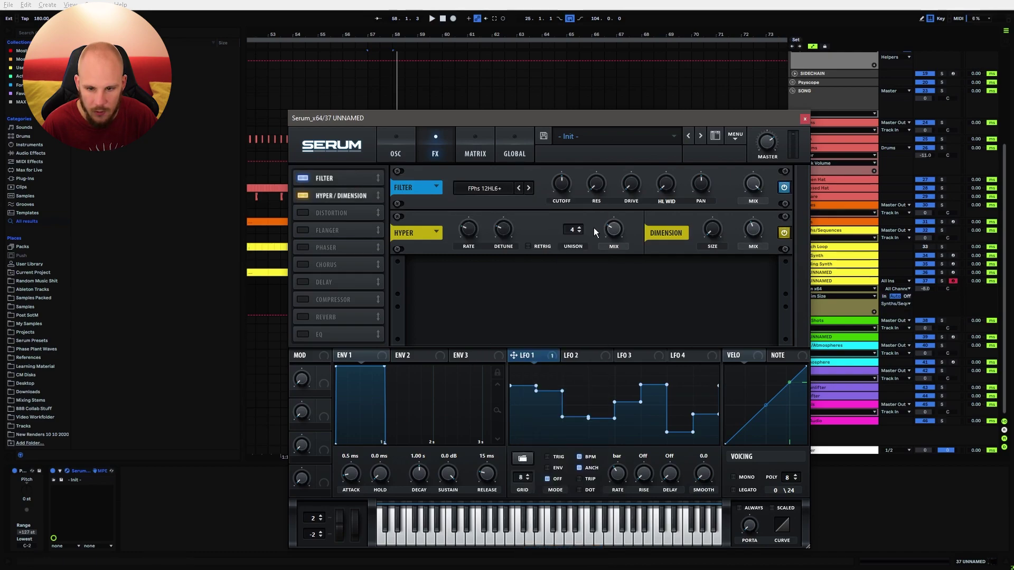
Solo track 37 UNNAMED during playback and bypass and re-enable the filter effect to compare the sound.
key(space)
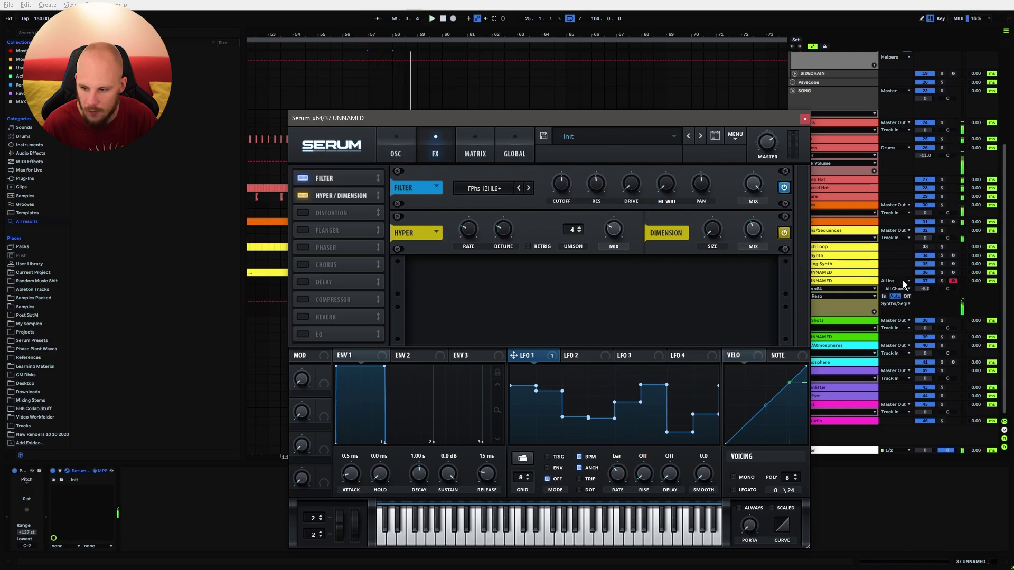
click(942, 280)
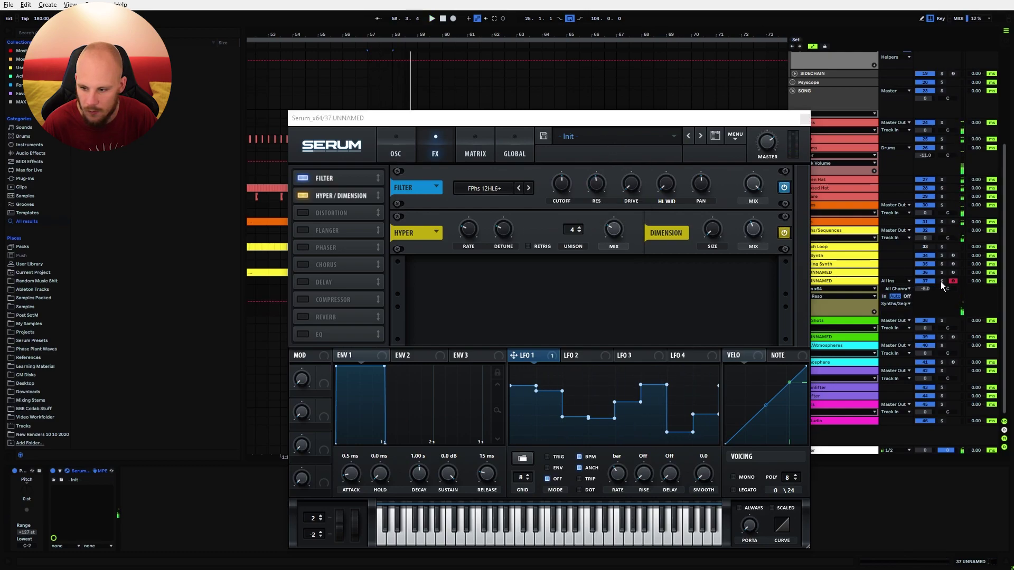
click(784, 189)
click(784, 188)
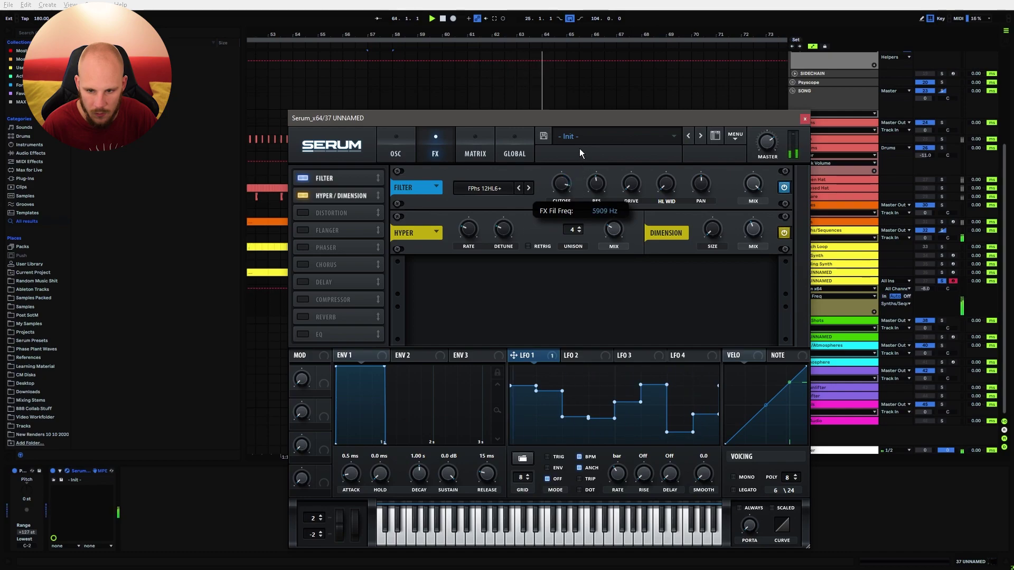
Assign Chaos1 as the modulation source of the effect filter's cutoff and close Serum.
right_click(564, 184)
mouse_move(633, 243)
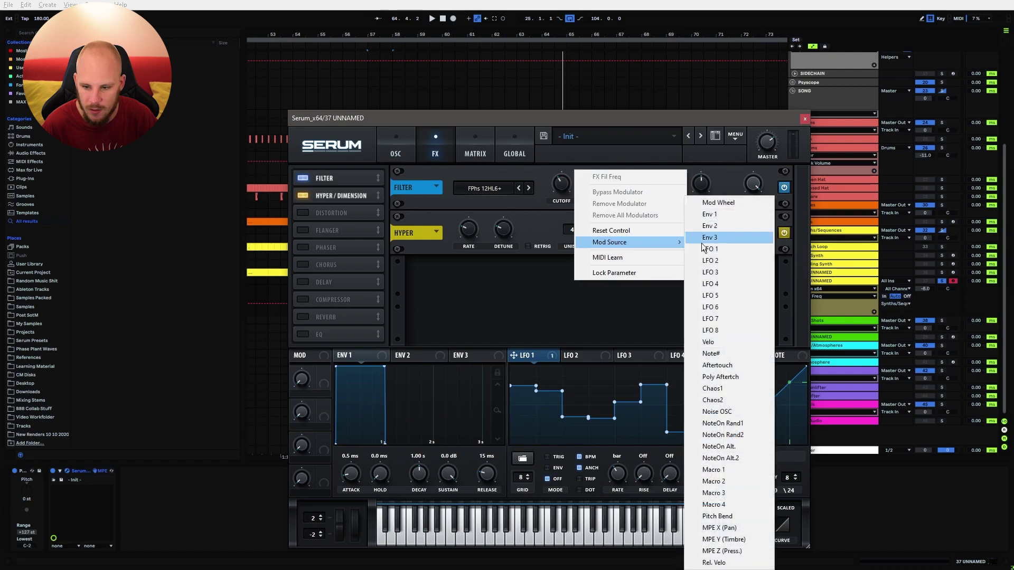
click(731, 391)
click(804, 117)
Replace the repeated one-bar F#0 notes in the track 37 UNNAMED clip with a single note sustained across all 16 bars.
scroll(439, 264, down, 2)
shift+click(674, 279)
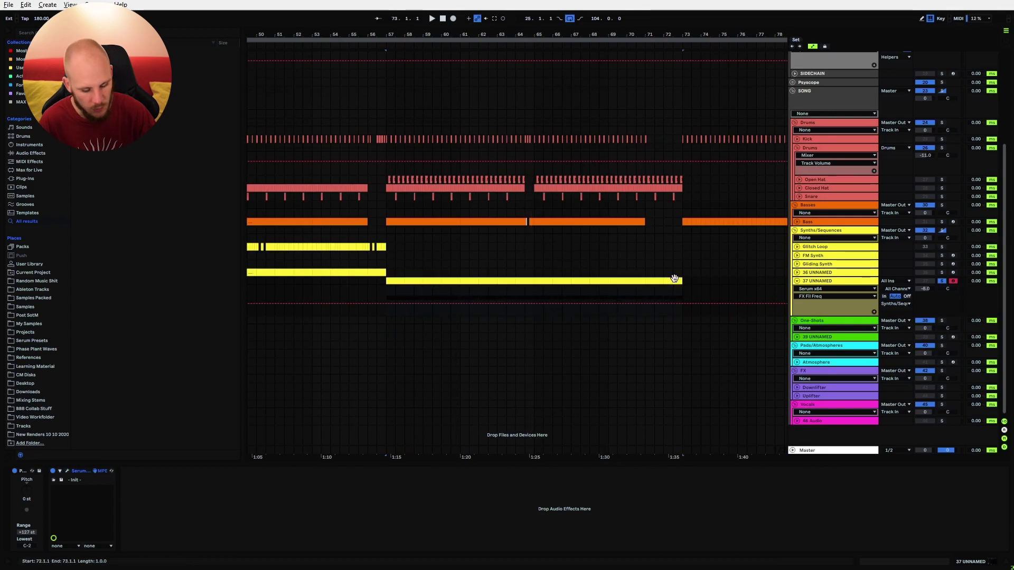
double_click(674, 280)
click(258, 441)
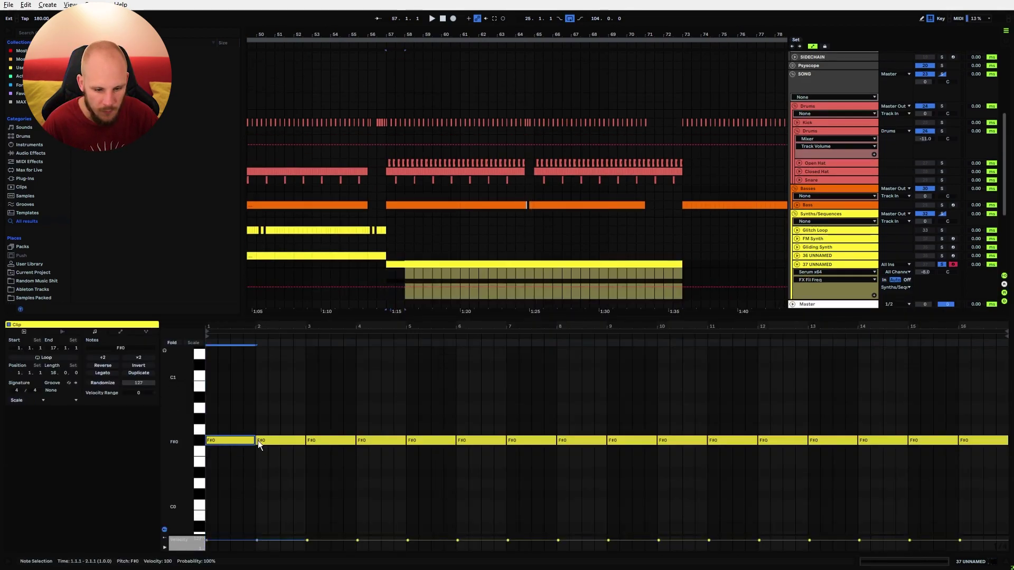
drag(253, 441, 987, 450)
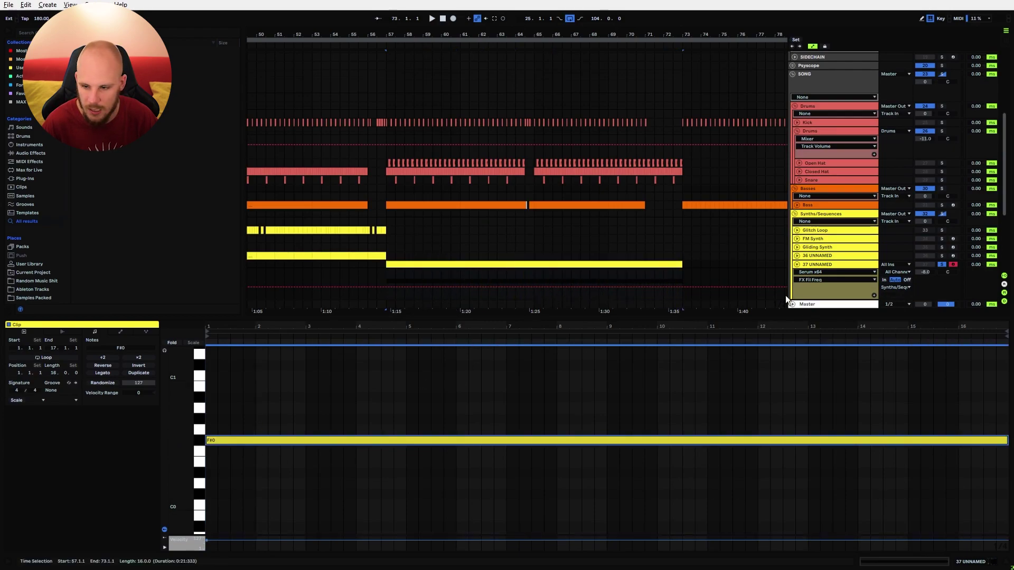
Play the Serum sound on track 37 and review its FX filter, modulation matrix and oscillator settings.
double_click(825, 267)
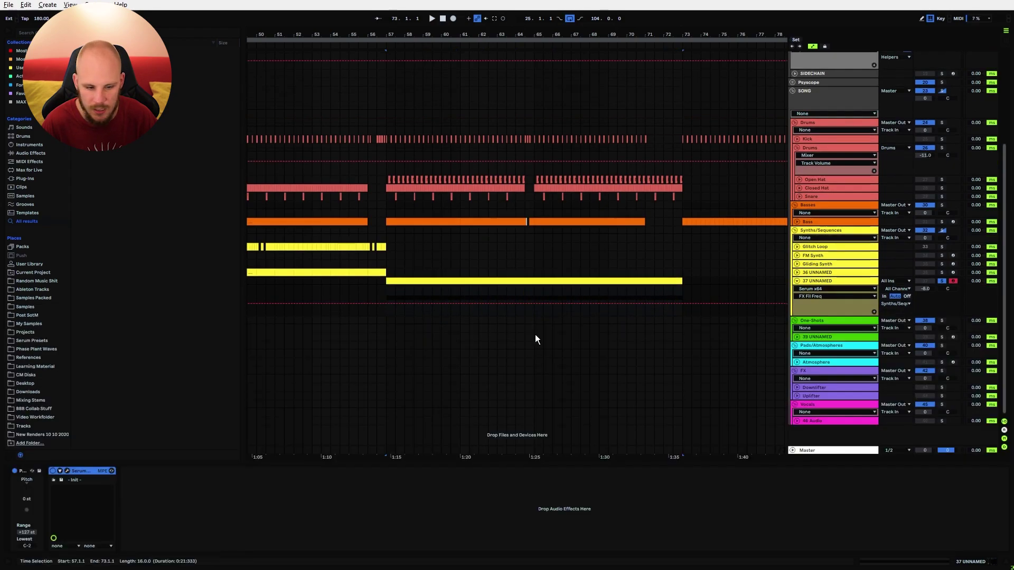
click(67, 470)
click(435, 148)
key(space)
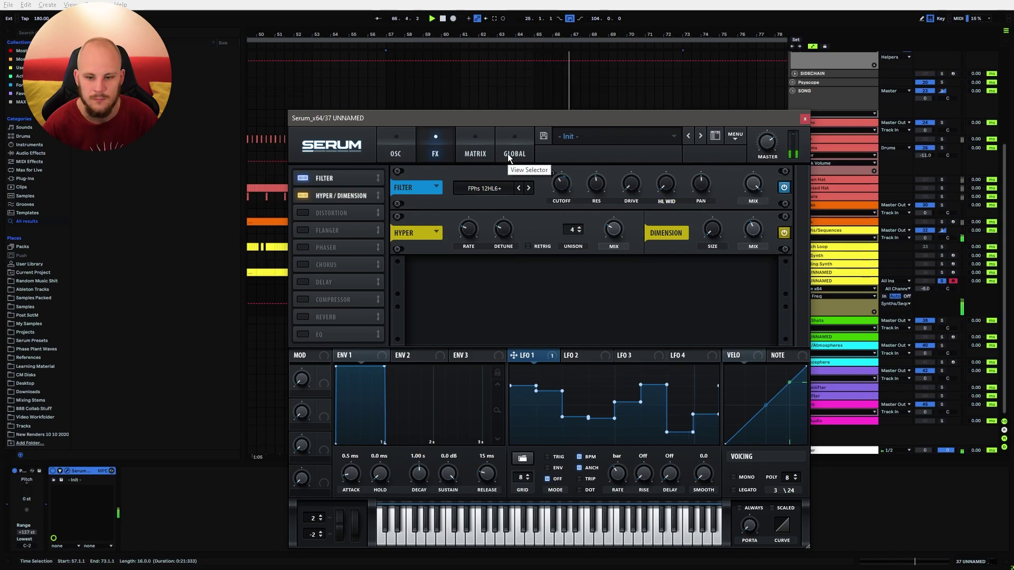
click(476, 143)
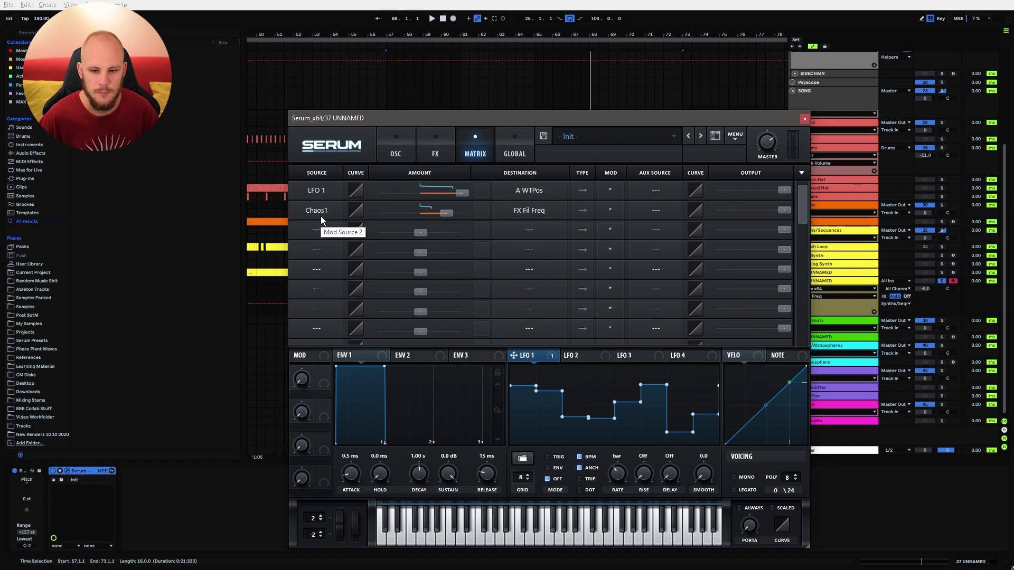
click(406, 144)
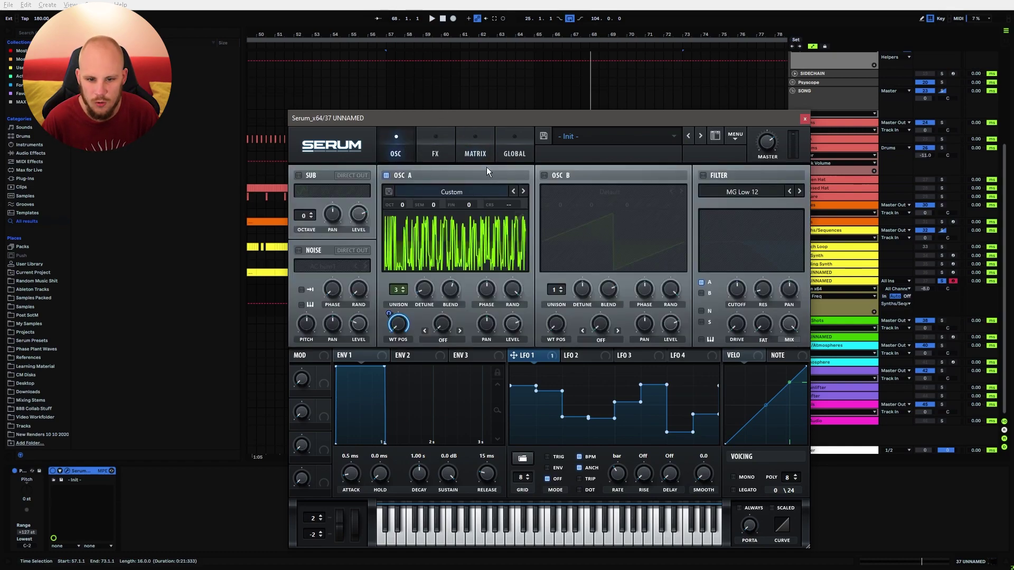
click(435, 149)
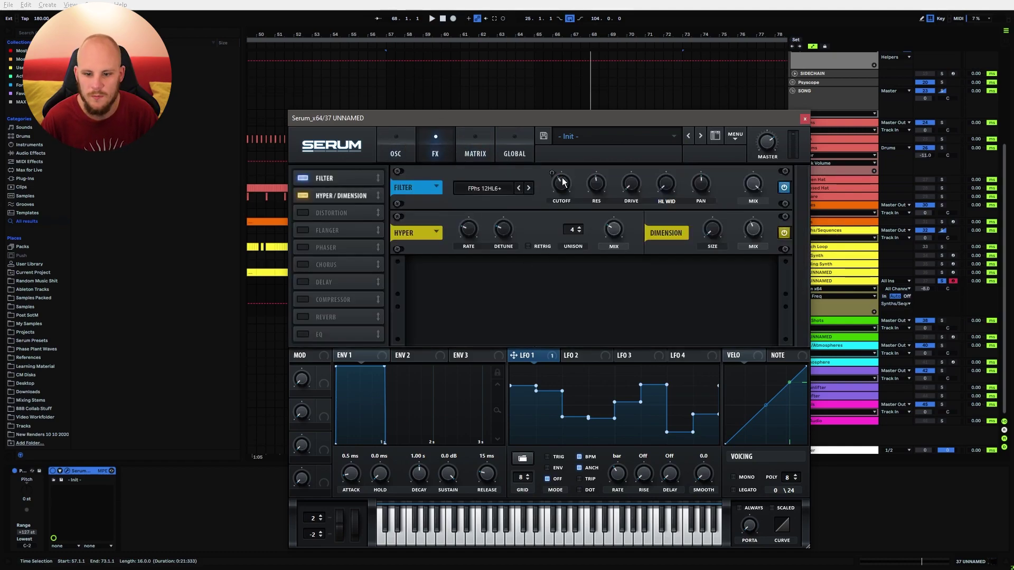
mouse_move(563, 180)
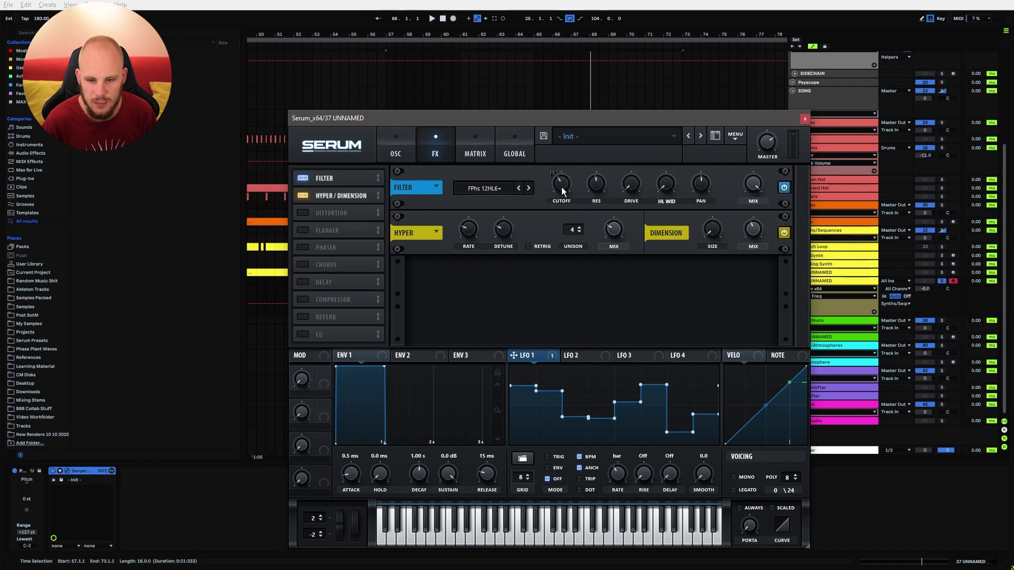
Try a Chaos 1 rate of 14.133 Hz in Serum's global settings and listen to the result.
click(516, 154)
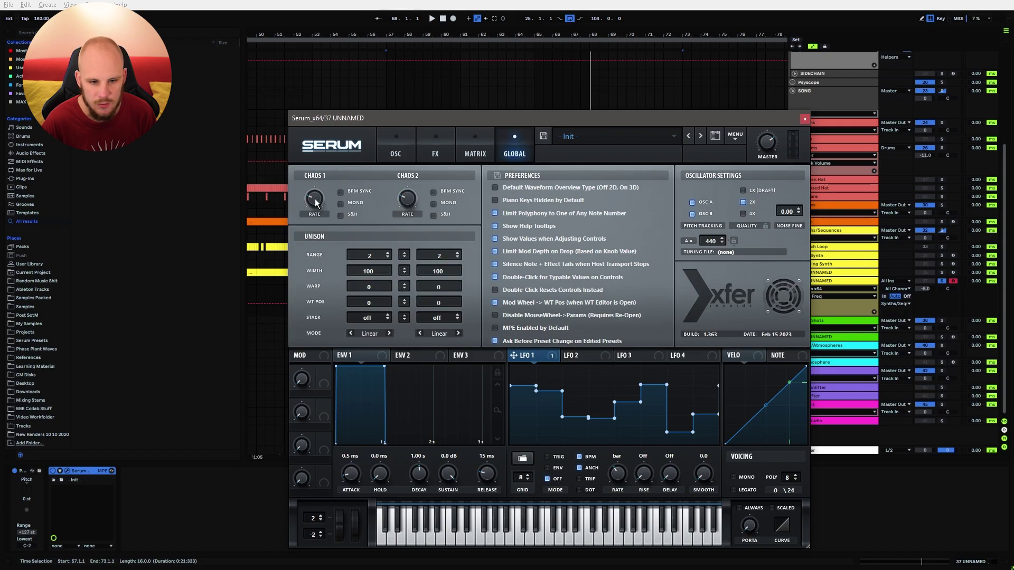
mouse_move(315, 199)
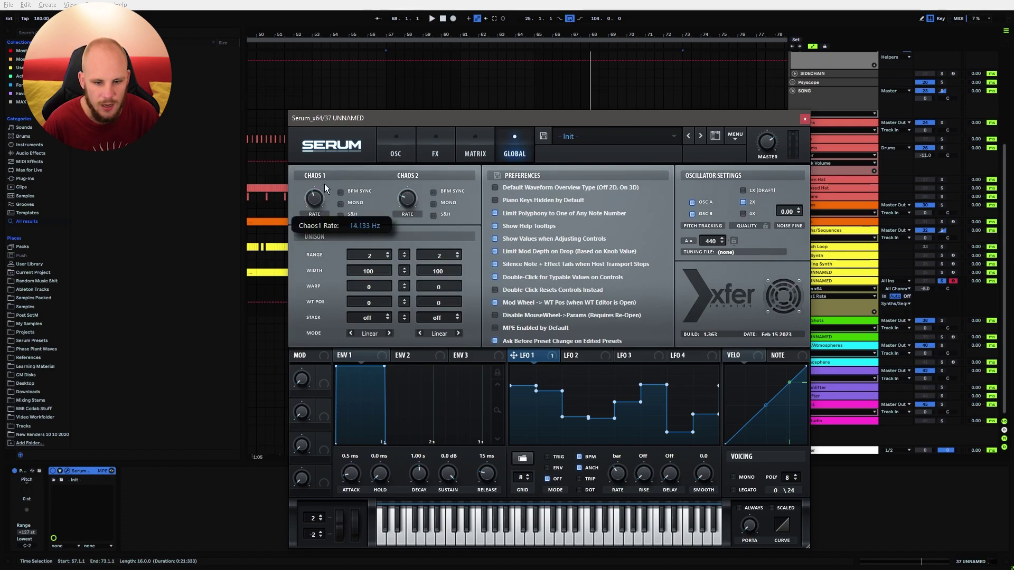
click(397, 153)
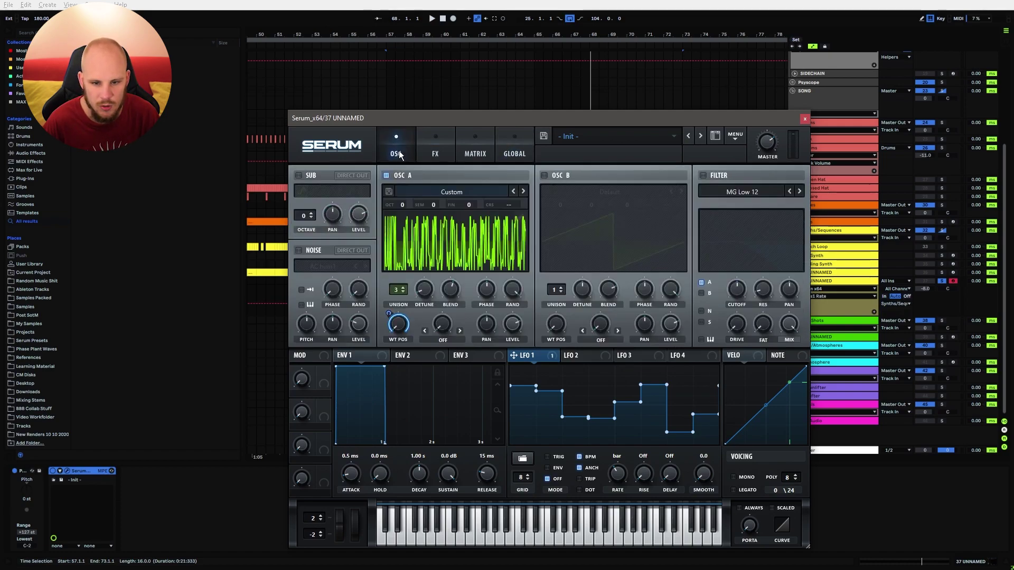
click(435, 152)
key(space)
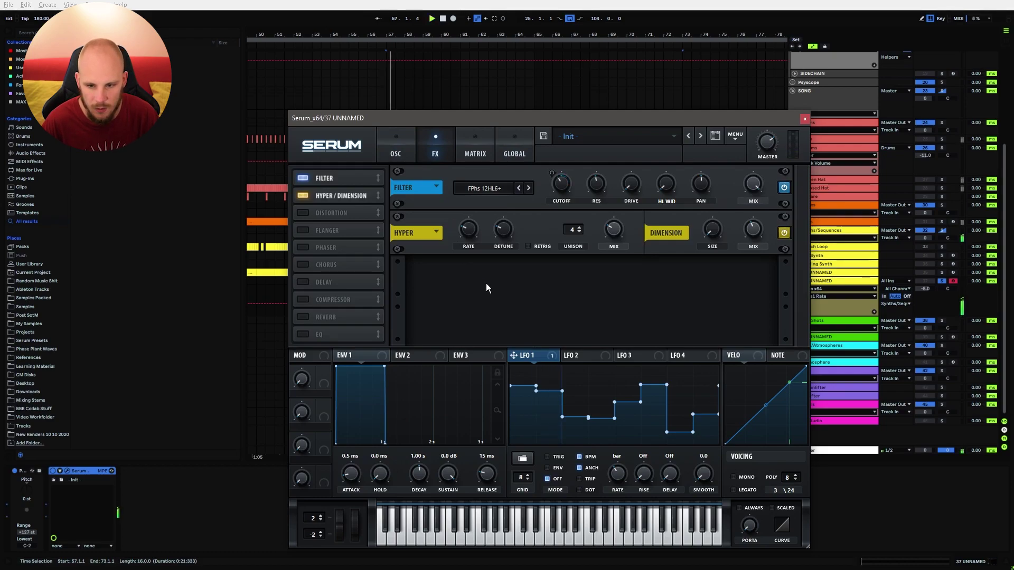
Set Serum's Chaos 1 rate to 0.194 Hz and review the modulation routing.
click(513, 152)
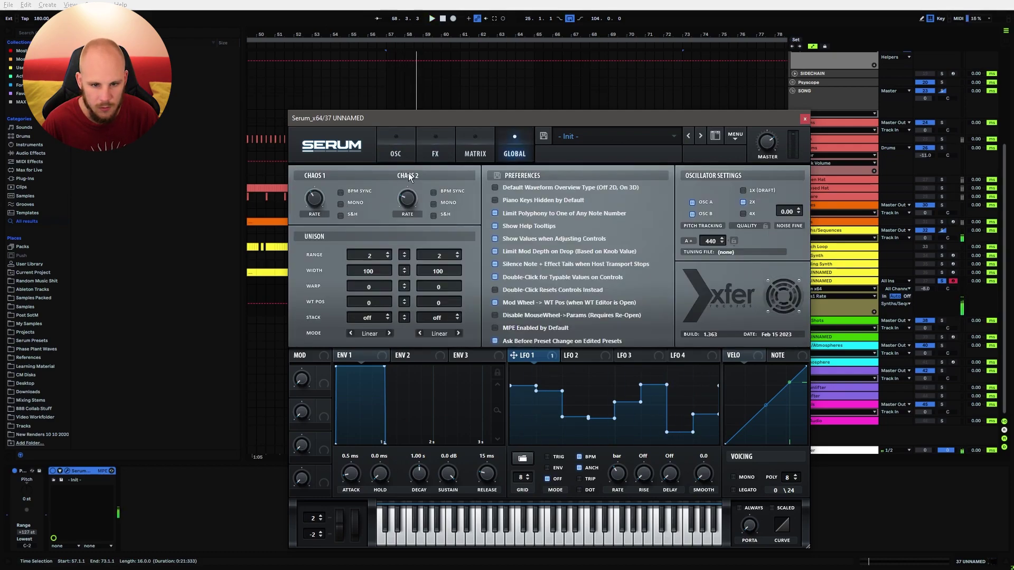
mouse_move(319, 207)
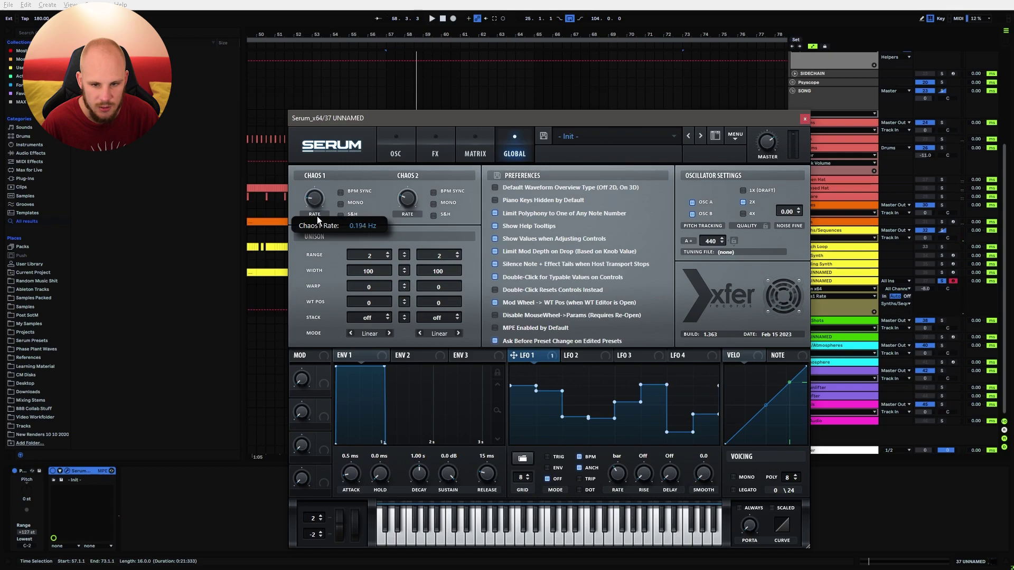
click(437, 150)
click(400, 153)
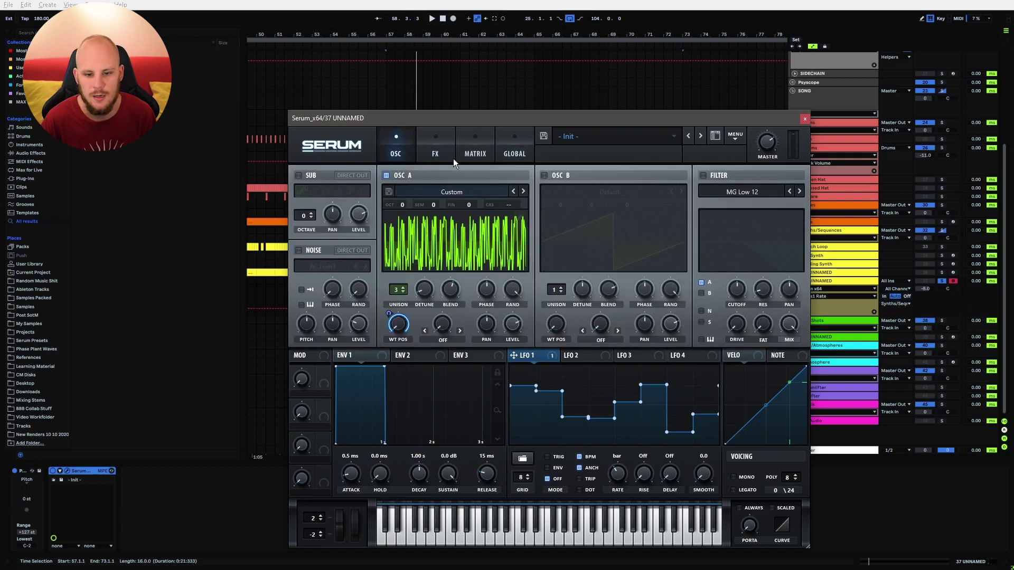
click(467, 157)
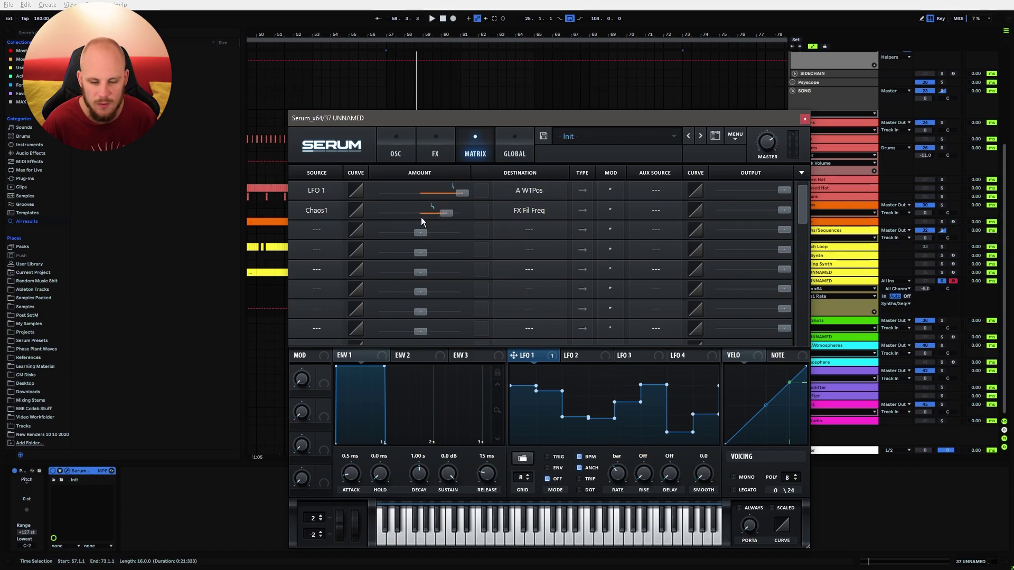
click(514, 153)
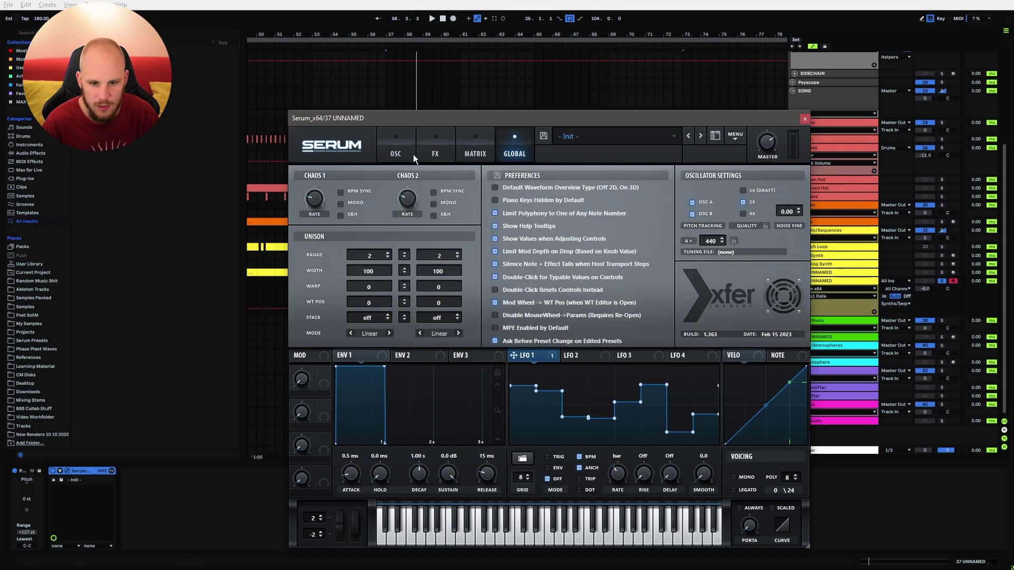
Replace Chaos1 with Macro 1 as the modulation source for FX Fil Freq and close Serum.
click(465, 154)
click(316, 210)
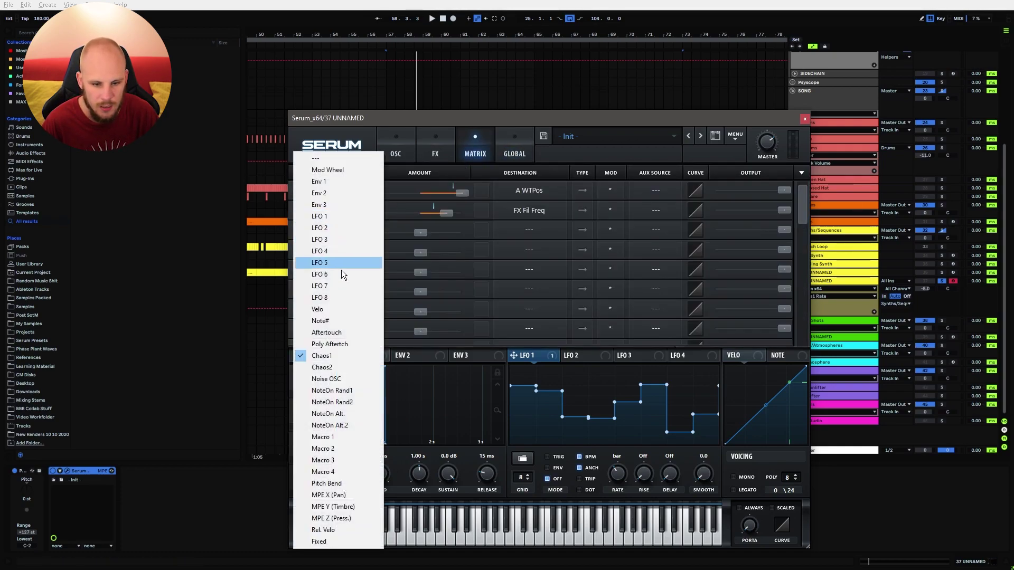
click(323, 437)
click(804, 118)
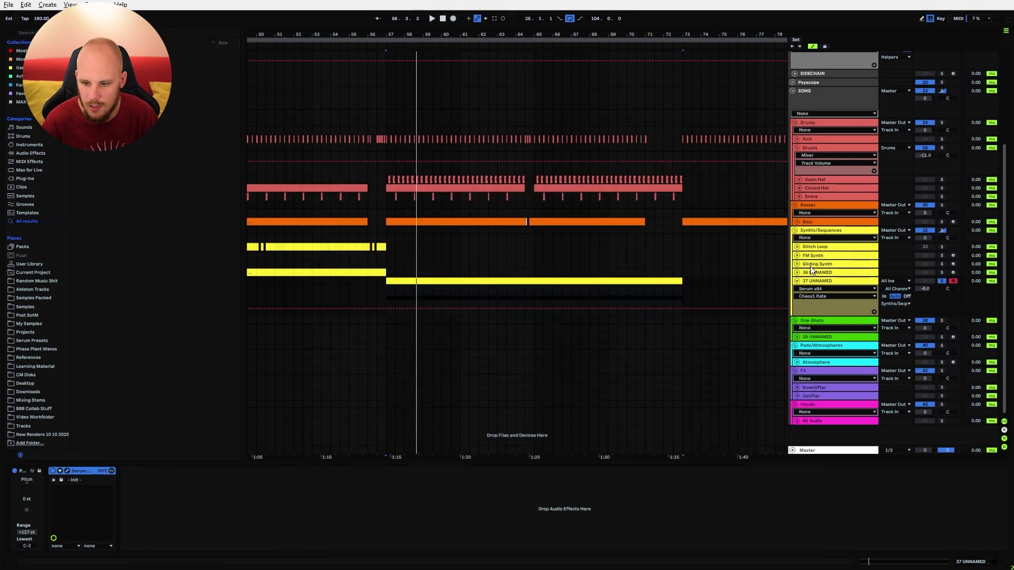
Copy the LFO device from the Gliding Synth track and paste it after Serum on track 37.
click(819, 255)
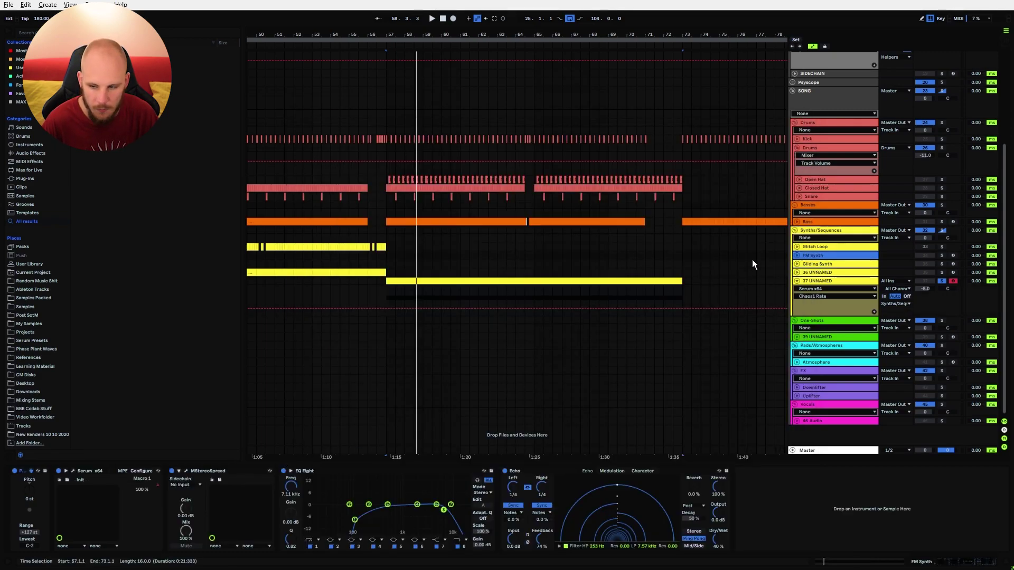
click(816, 265)
click(186, 467)
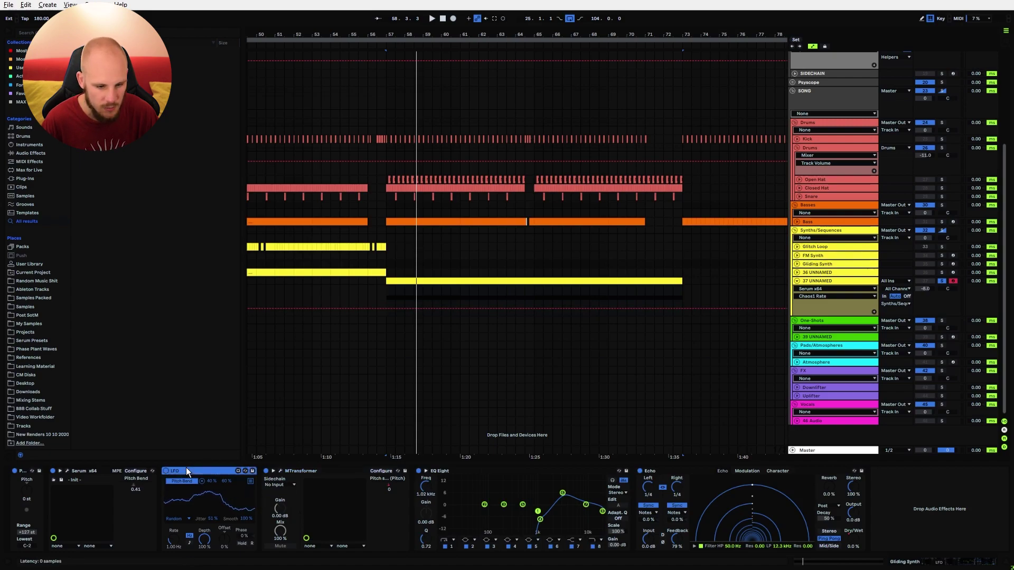
click(817, 282)
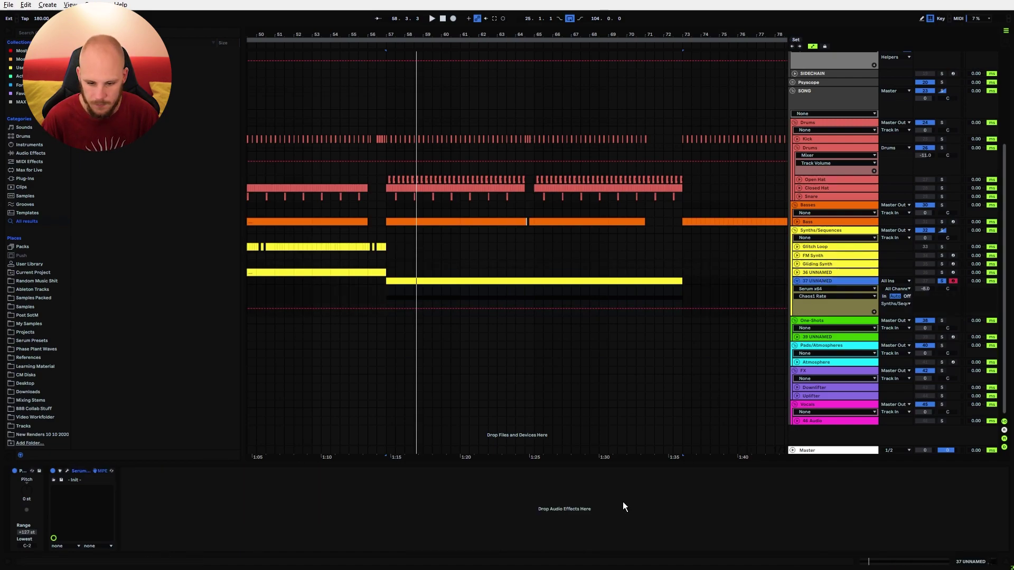
key(ctrl+v)
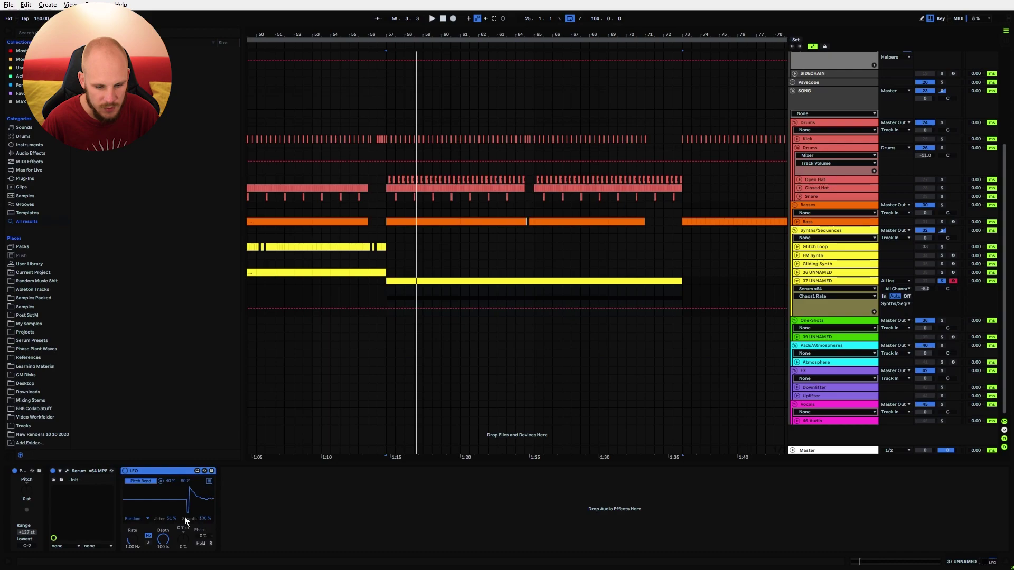
Expose Serum's Macro 1 as a configured parameter on the track 37 device.
click(67, 471)
click(60, 471)
click(135, 470)
click(301, 379)
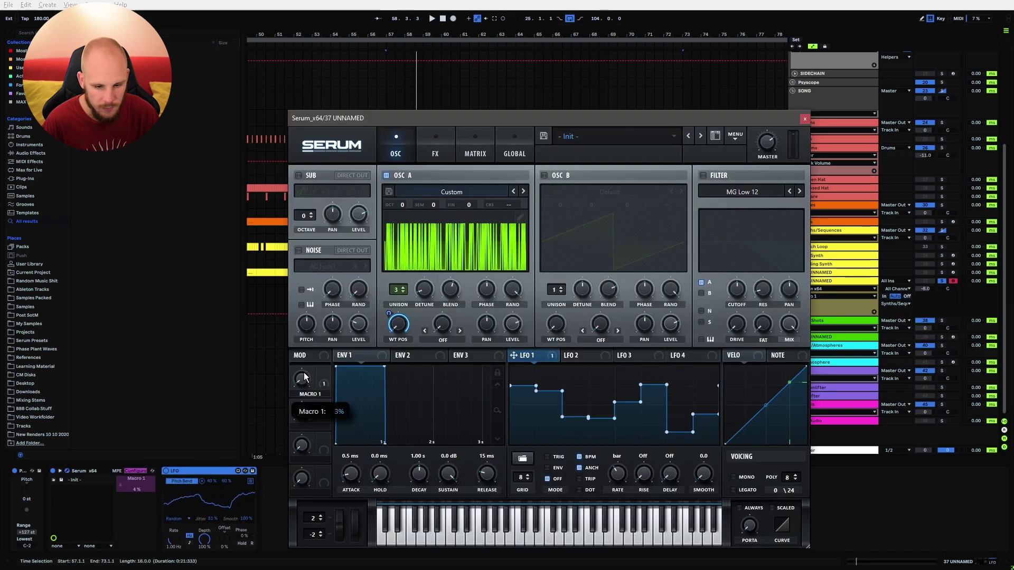
click(135, 472)
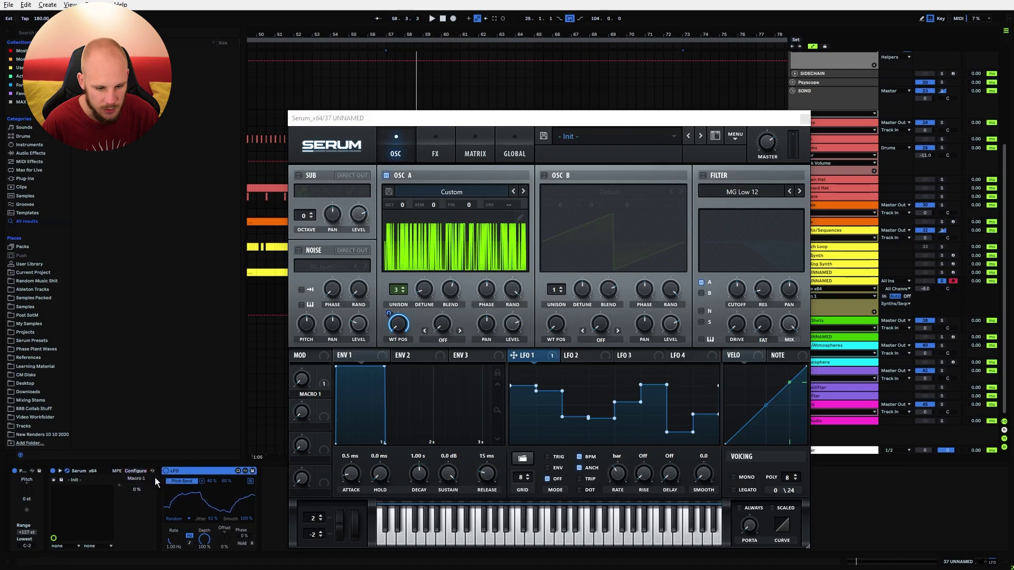
Map the LFO device to Serum's Macro 1 and close the Serum window.
click(202, 481)
click(151, 484)
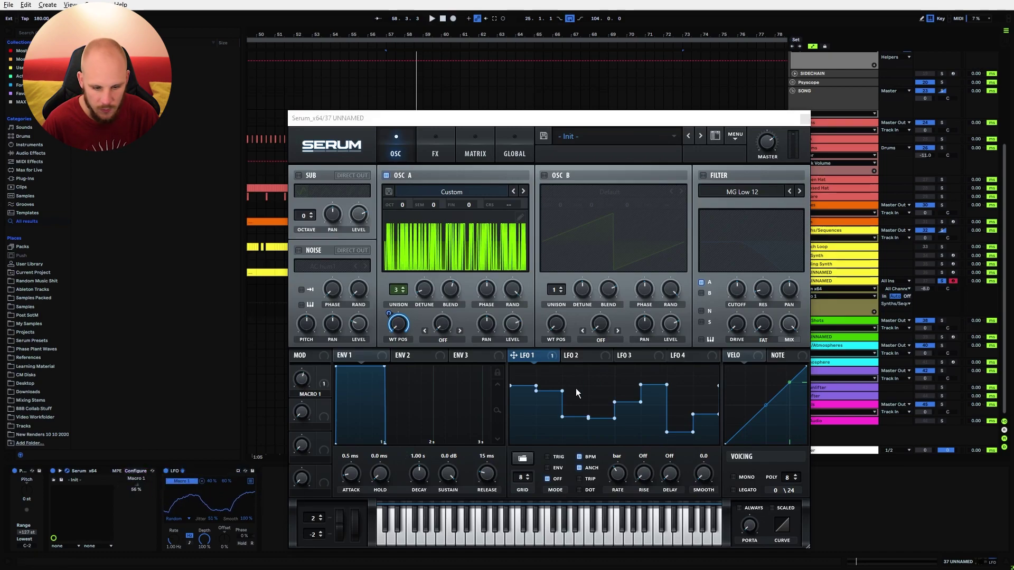
click(805, 117)
Switch the LFO to a tempo-synced rate of 1/8 and listen to the result.
key(space)
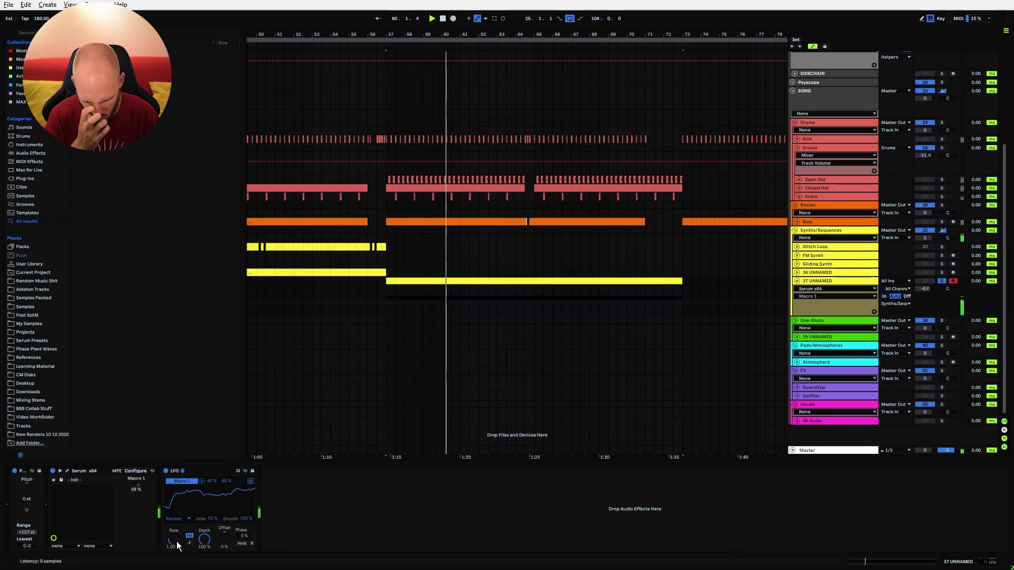
click(190, 543)
drag(174, 539, 173, 551)
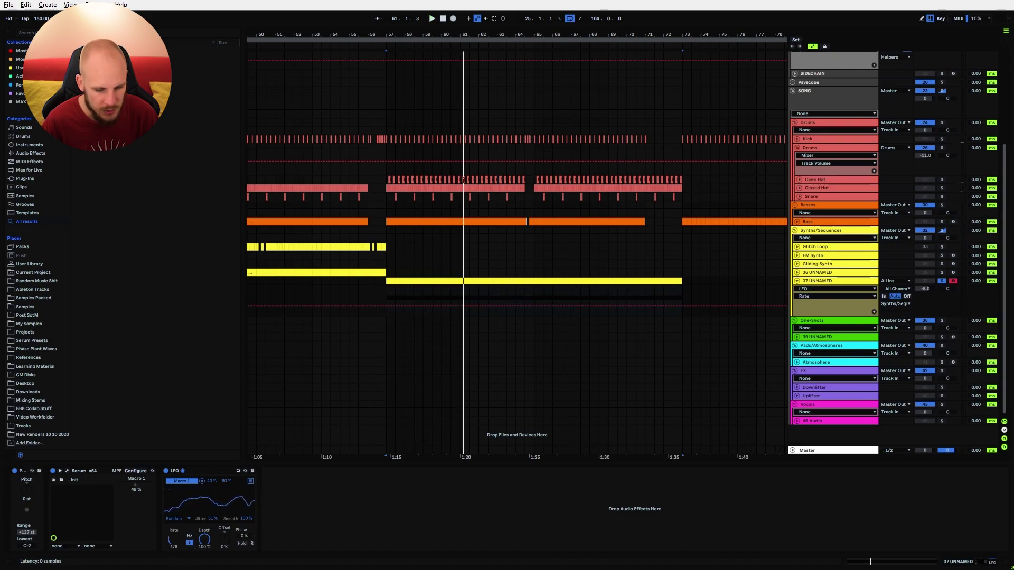
key(space)
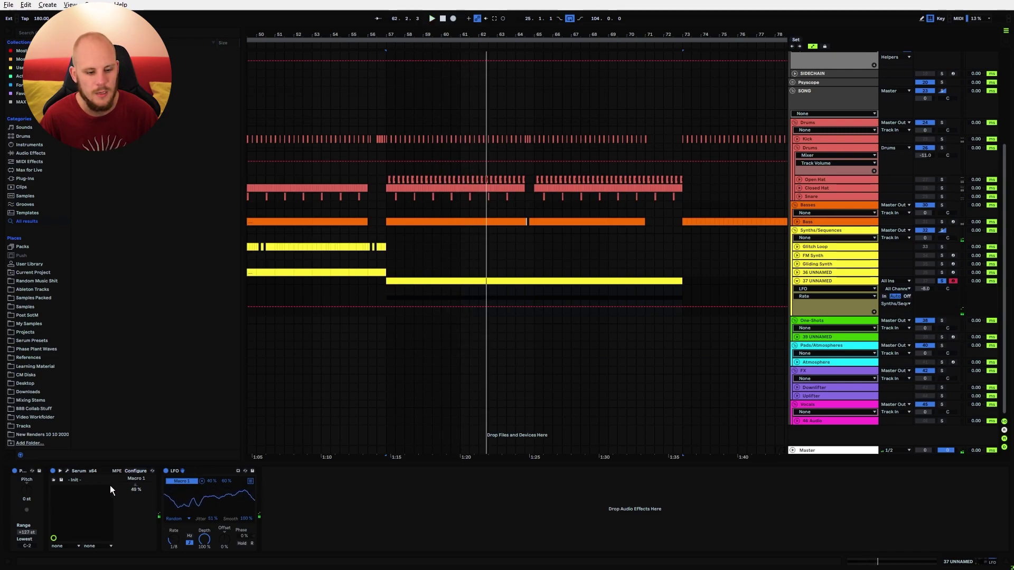
Adjust the HL WID amount of Serum's FX filter to 14% during playback.
click(67, 471)
click(449, 153)
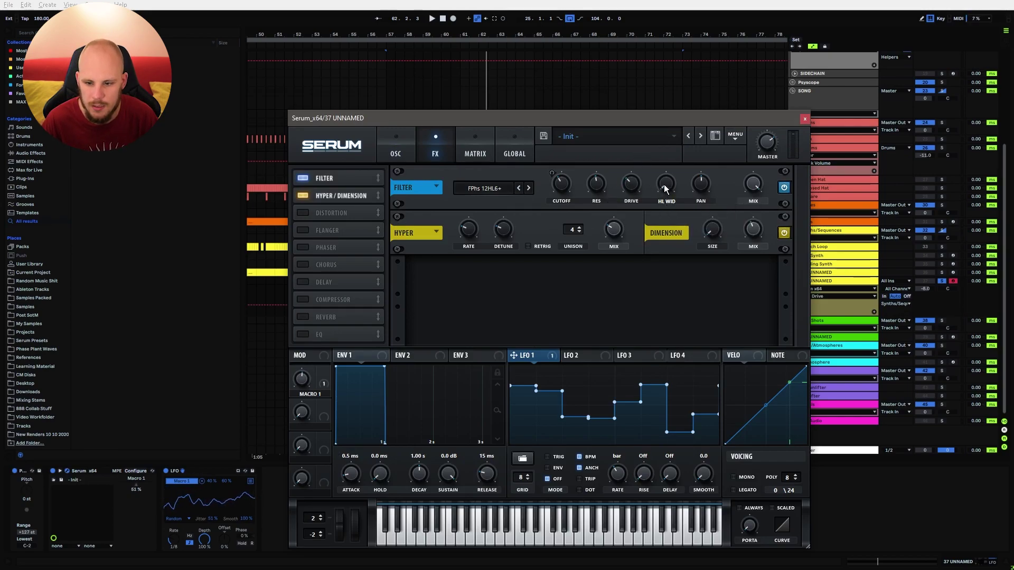
key(space)
drag(665, 189, 694, 189)
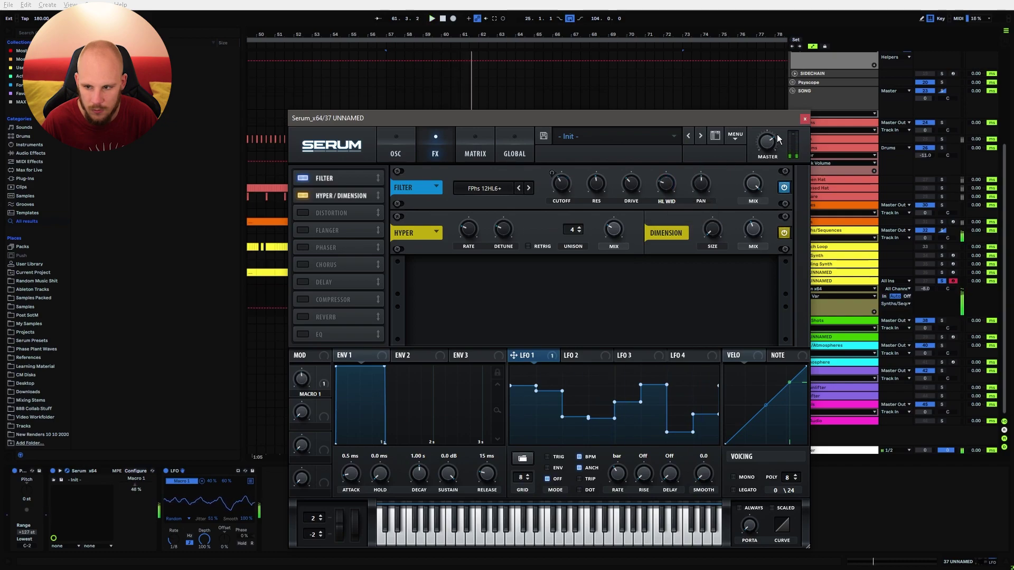
Automate FX Fil Var on track 37 as a rising ramp from the clip's start at bar 57 to its end at bar 73.
click(805, 118)
click(386, 311)
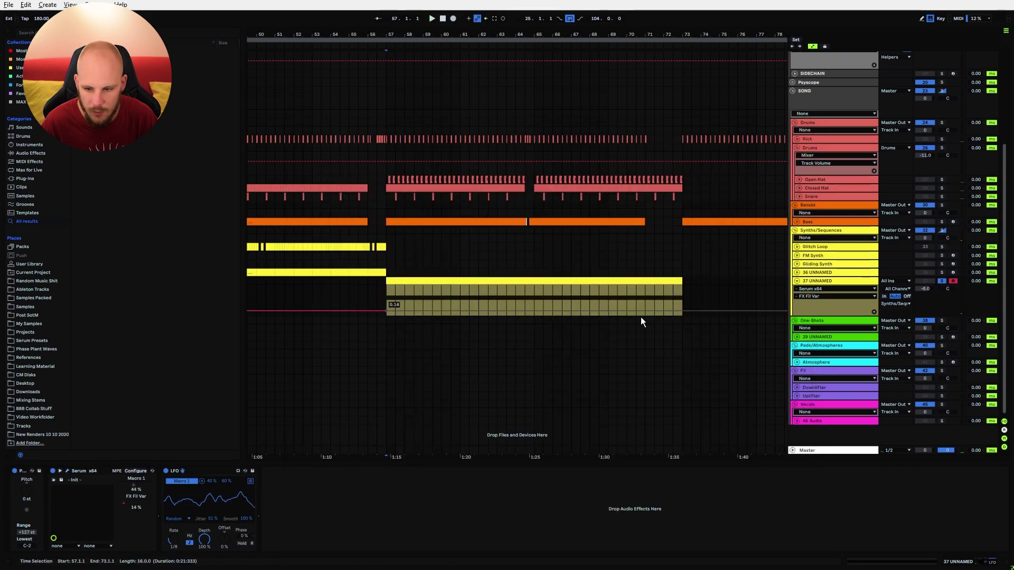
drag(680, 311, 681, 289)
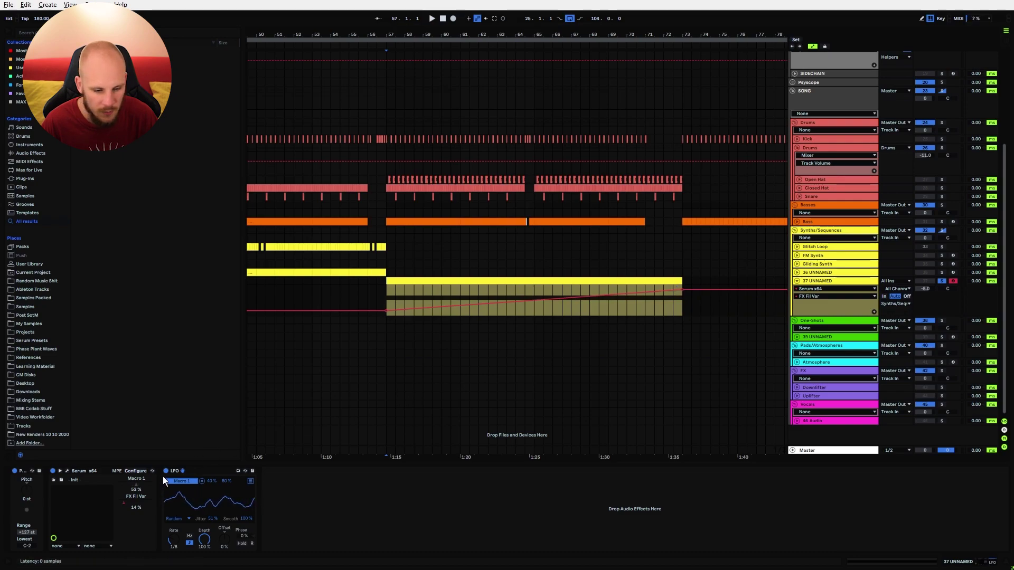
Enable Serum's main filter with the Cmb + type from the Flanges group, adjust its cutoff and close the plugin.
click(67, 470)
click(435, 151)
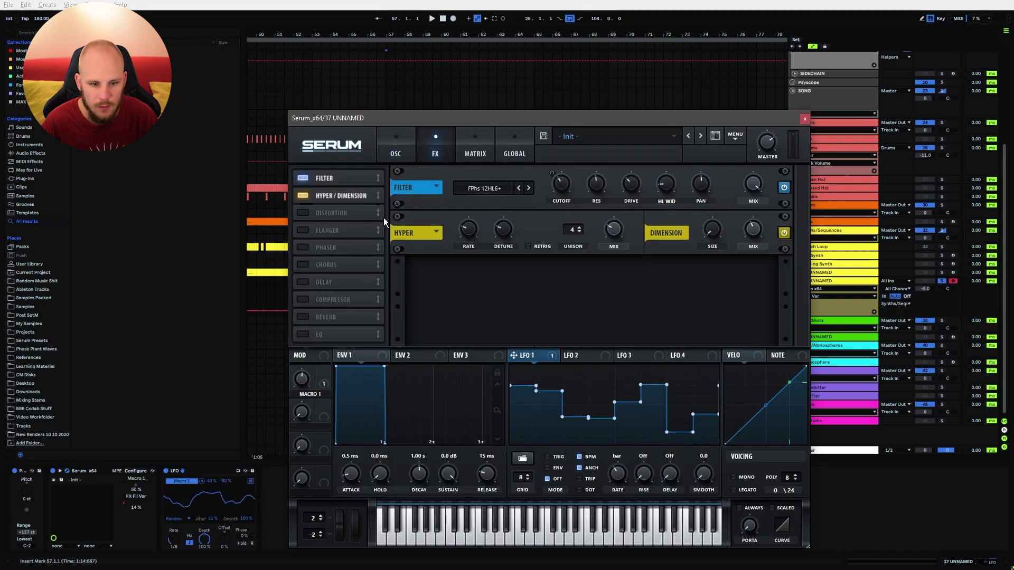
click(390, 154)
click(727, 190)
mouse_move(736, 226)
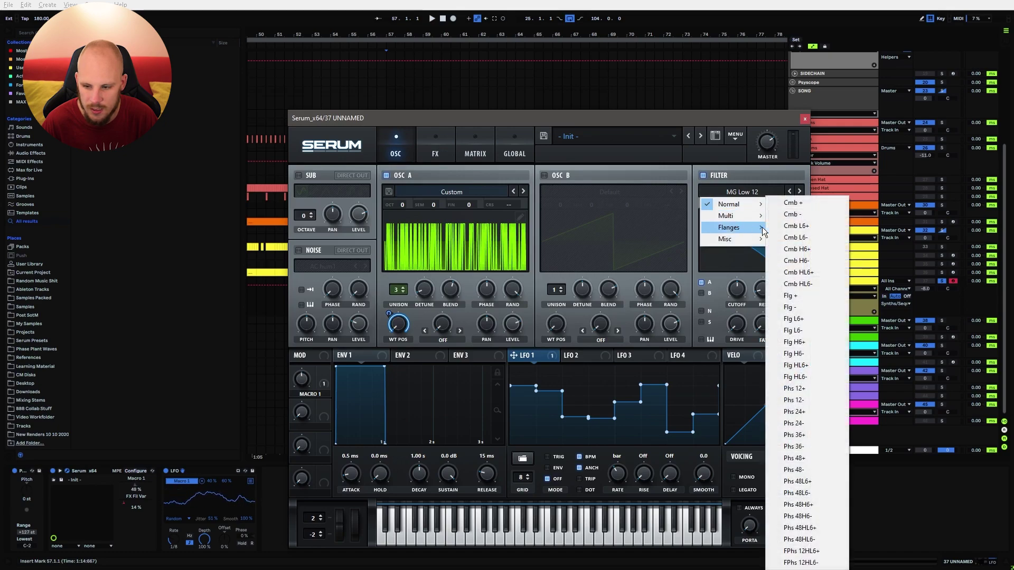
click(800, 202)
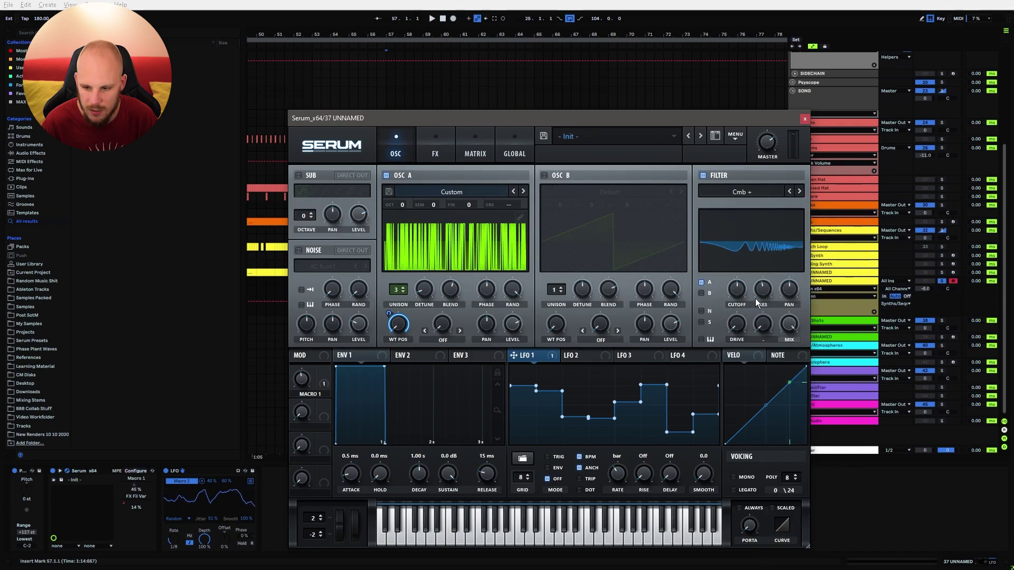
click(798, 192)
drag(746, 323, 735, 294)
click(804, 118)
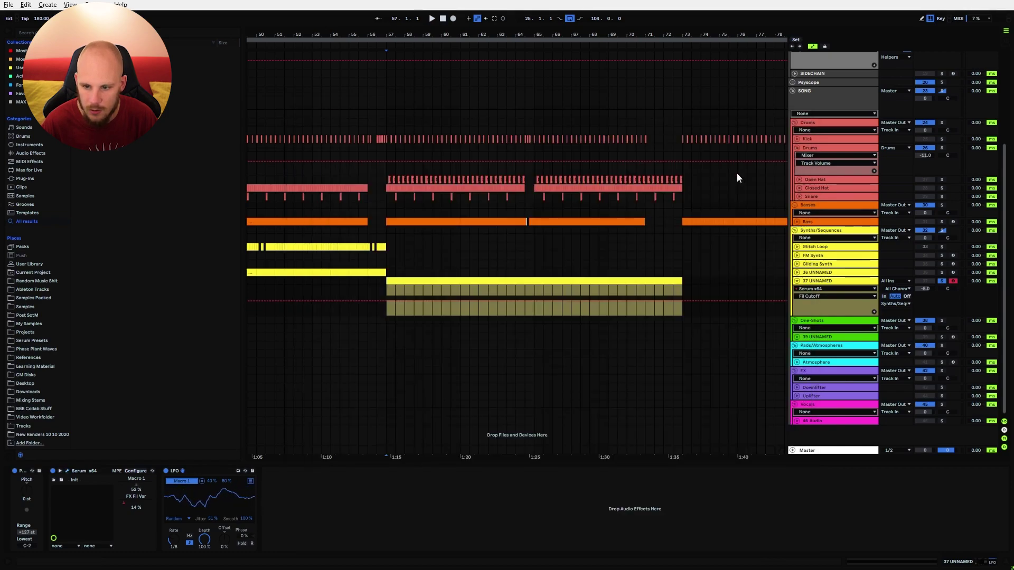
Automate FX Cutoff on track 37 as a gentle rising ramp from bar 57 to bar 73 and listen to it.
drag(682, 301, 682, 297)
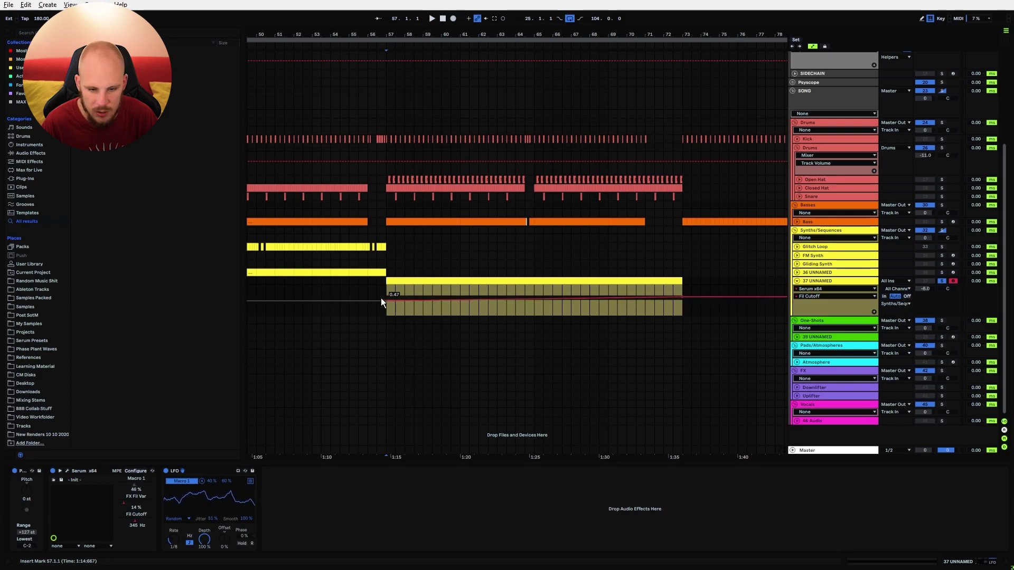
key(space)
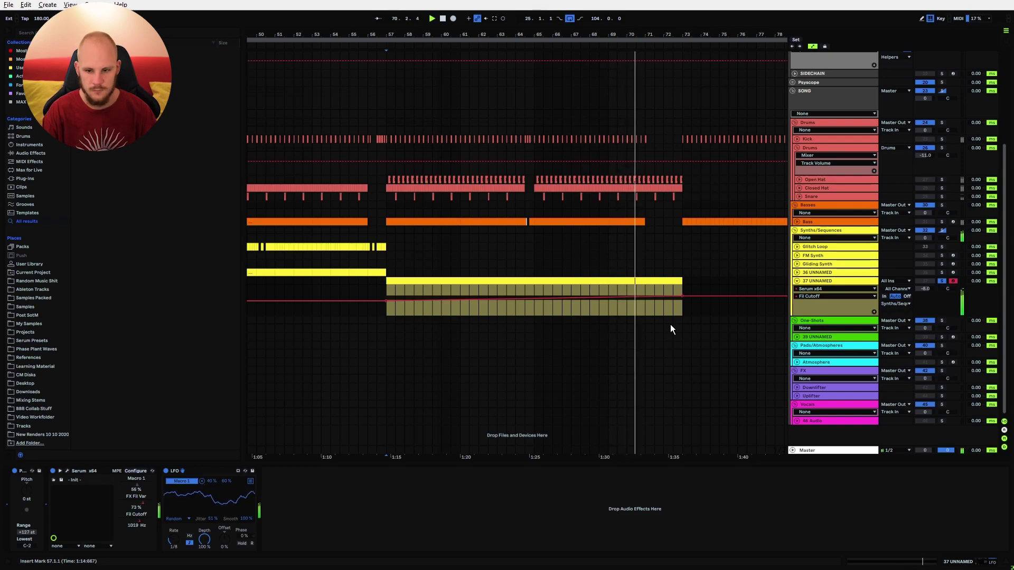
Lower the resonance of Serum's FX filter, check the main Cmb - filter during playback and close the plugin.
click(68, 471)
click(449, 154)
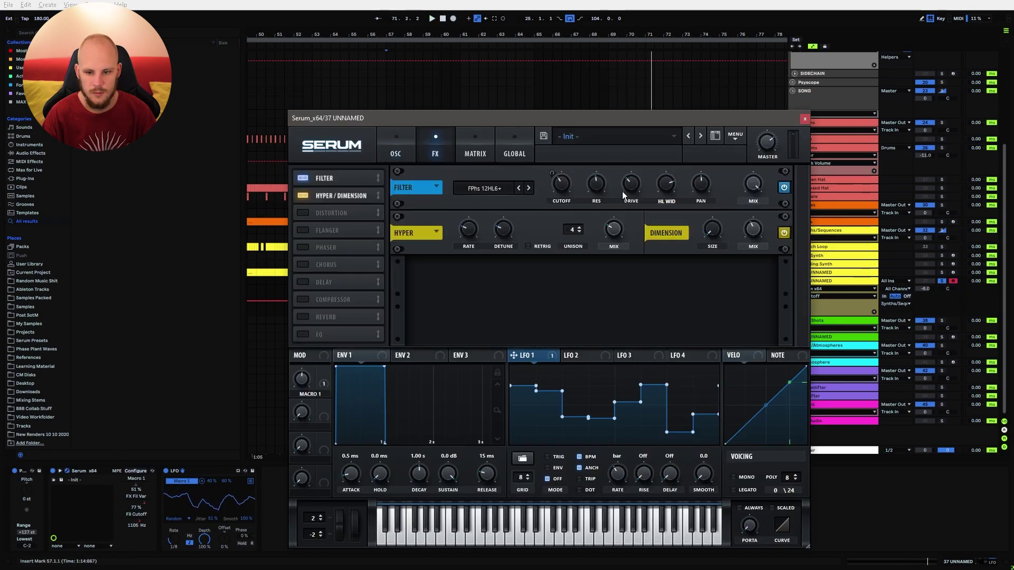
drag(596, 185, 598, 191)
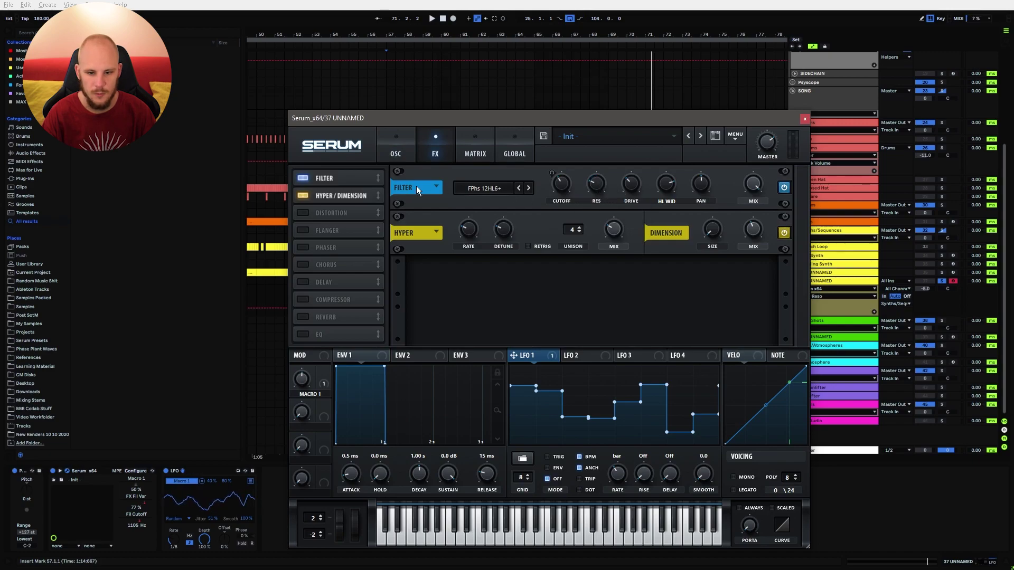
click(395, 156)
mouse_move(768, 297)
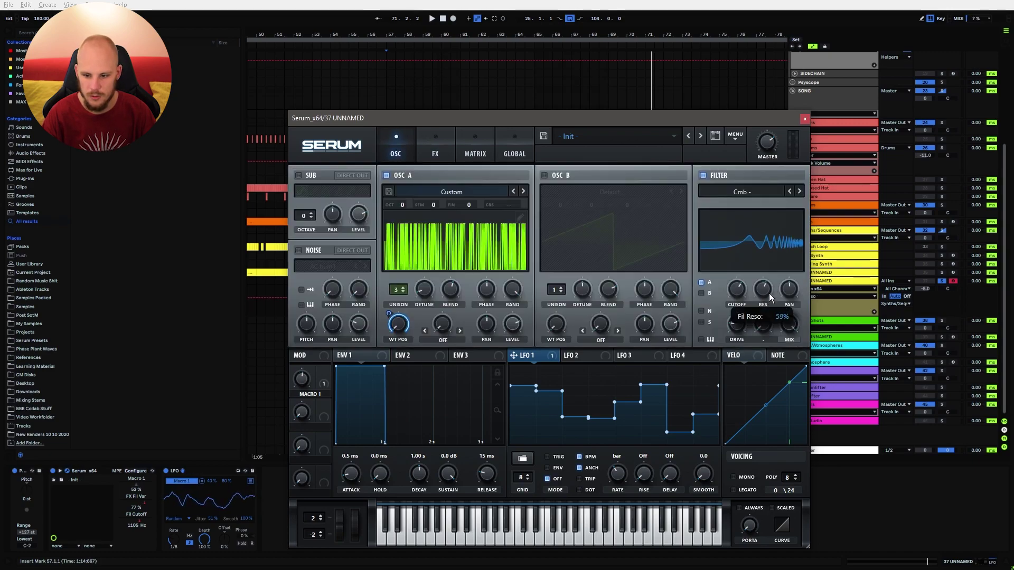
key(space)
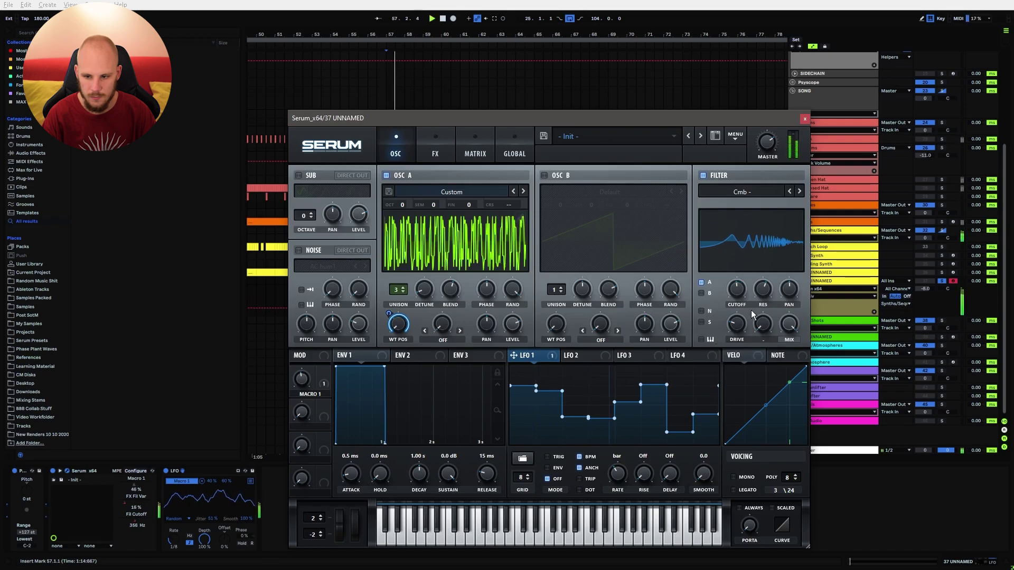
click(804, 119)
key(space)
key(space)
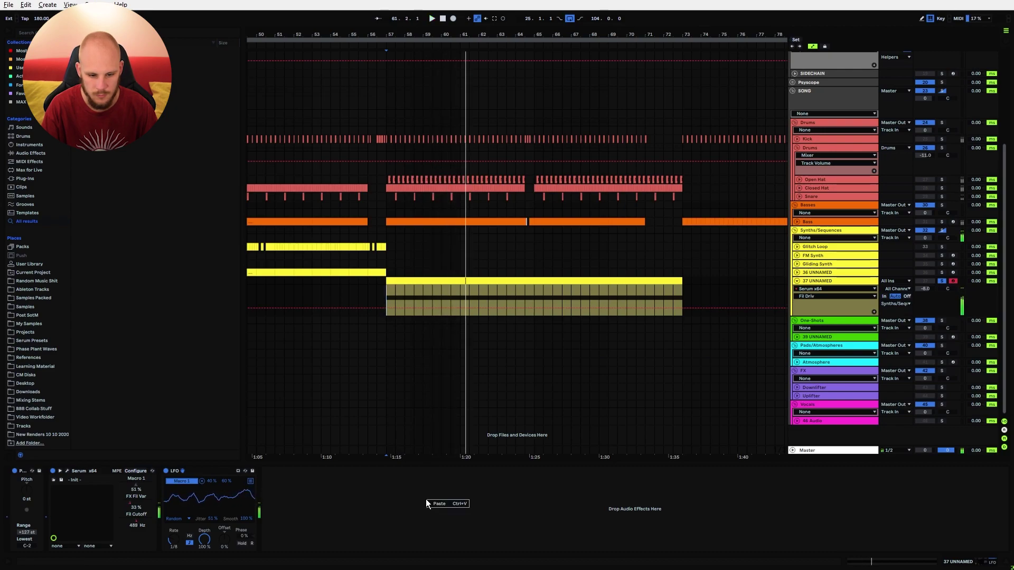
Add EQ Eight after the LFO on track 37 with a low cut at about 83 Hz and a high cut at about 12.9 kHz.
right_click(426, 499)
drag(471, 442, 317, 528)
key(space)
key(space)
click(297, 546)
drag(273, 490, 272, 466)
key(space)
drag(329, 512, 334, 516)
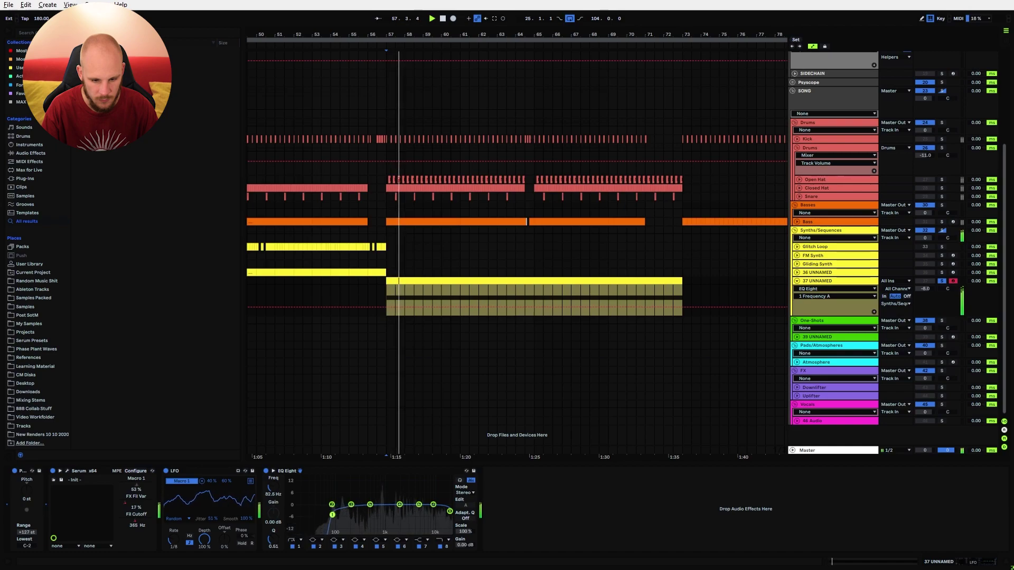
drag(450, 511, 442, 514)
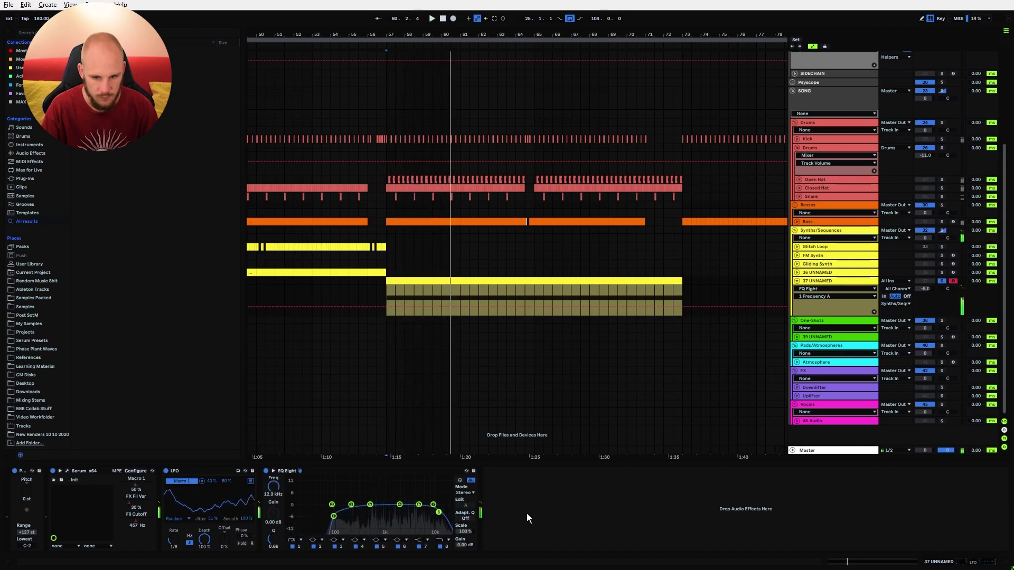
Unsolo track 37, load dblue_Glitch_v1_3.64 from the plug-in collection after EQ Eight and listen to it in the full mix.
click(942, 281)
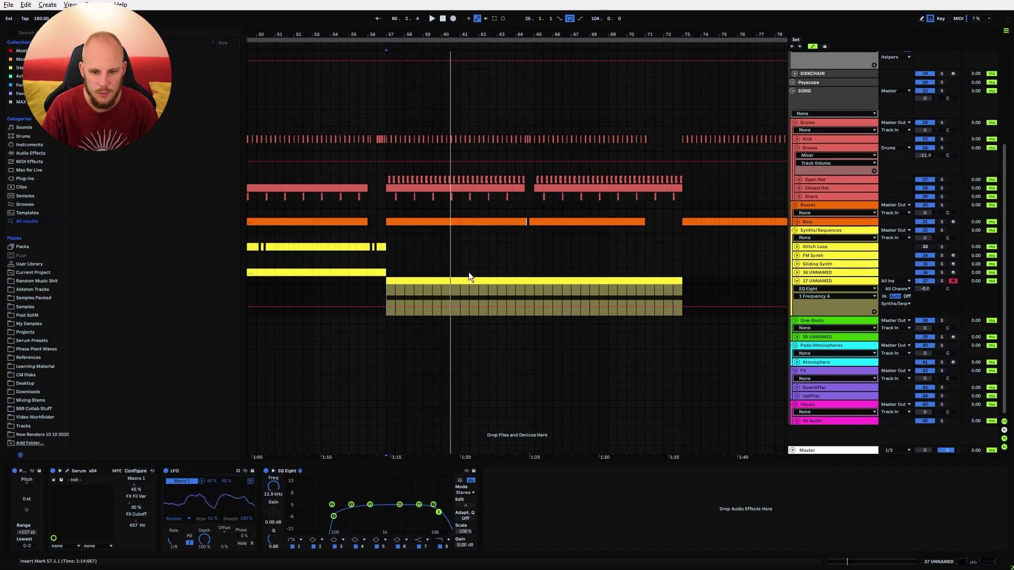
right_click(529, 519)
right_click(529, 519)
click(519, 514)
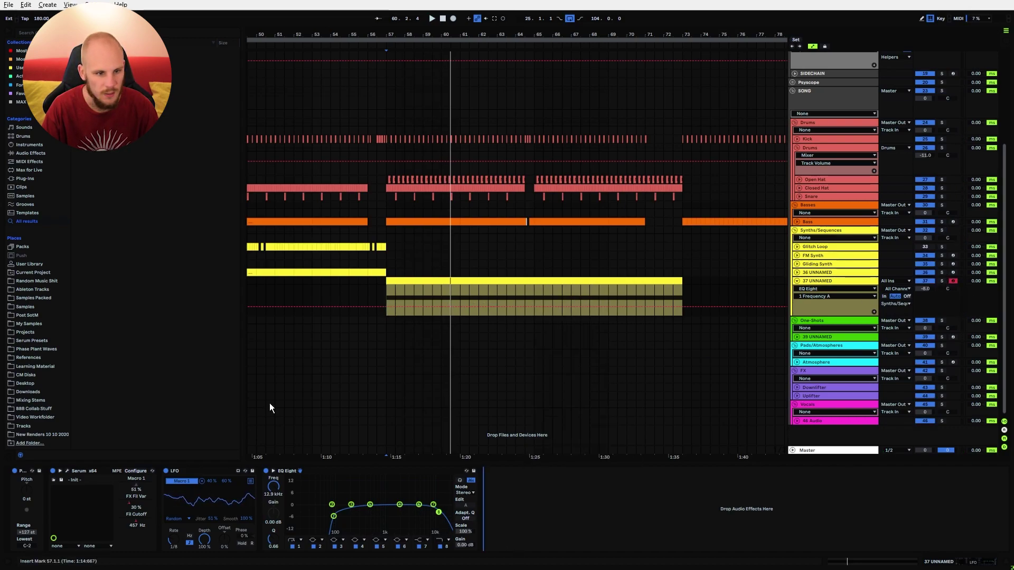
click(33, 51)
scroll(138, 209, up, 10)
scroll(137, 208, up, 2)
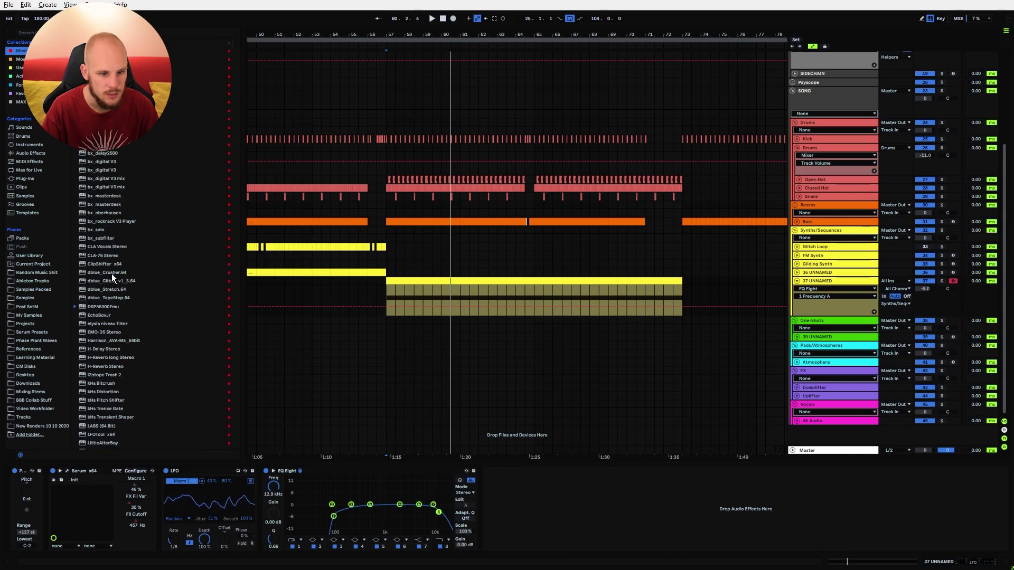
drag(106, 280, 530, 503)
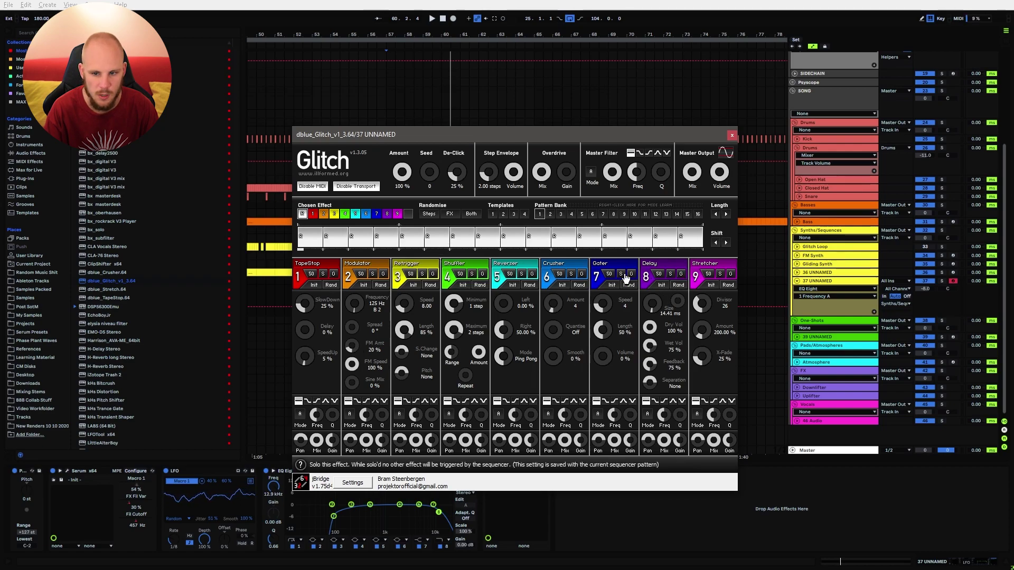
key(space)
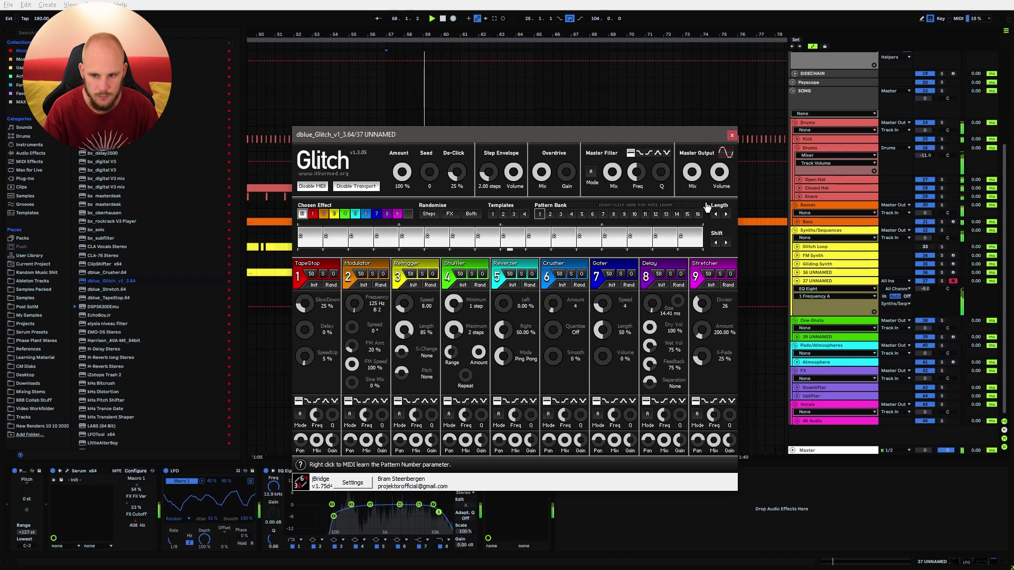
click(731, 136)
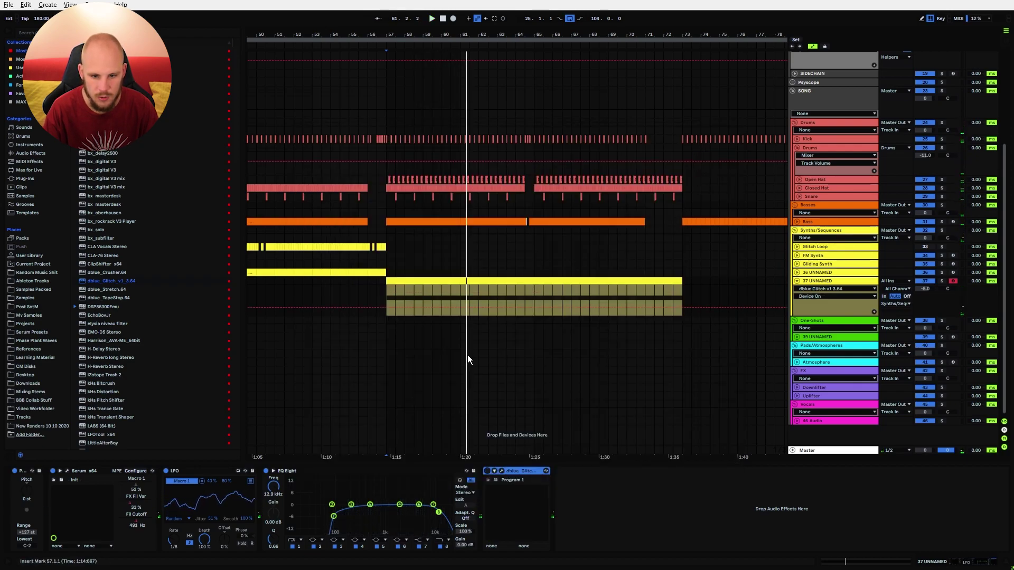
Automate the Glitch effect's Device On with half-bar or one-bar bursts before bars 61, 65 and 69 and from bar 71 to 73, and play it.
click(449, 301)
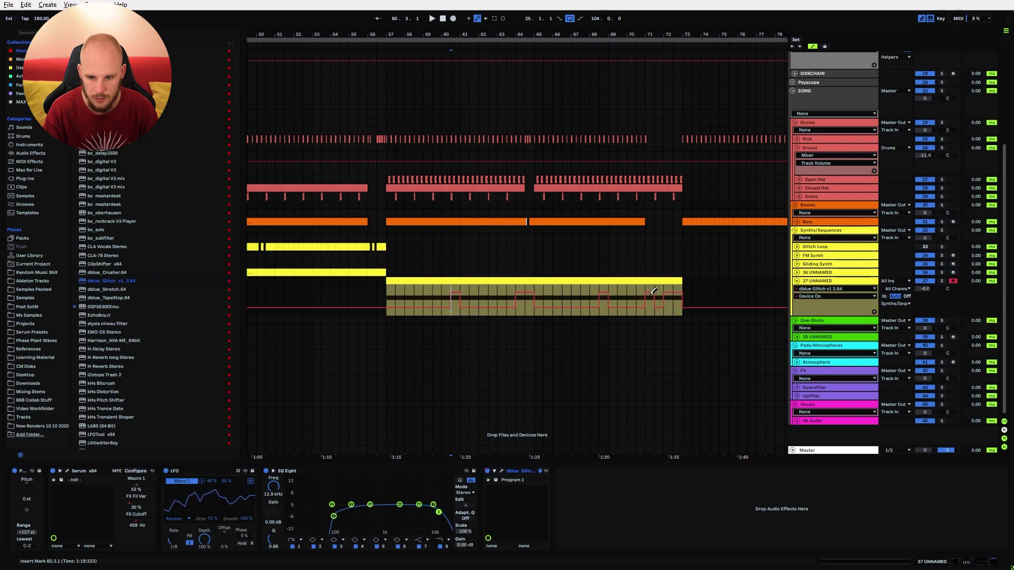
key(space)
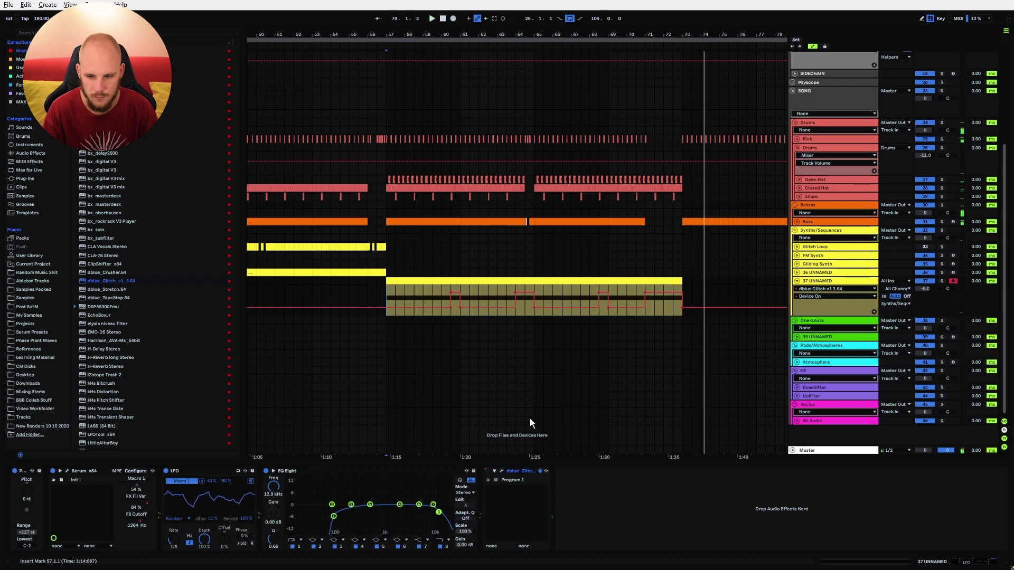
click(502, 471)
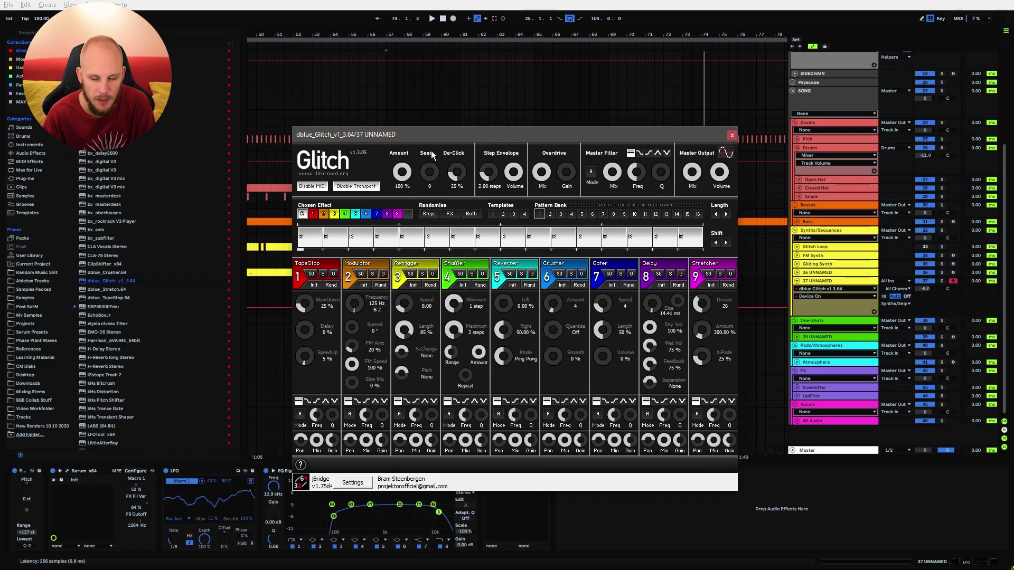
click(731, 135)
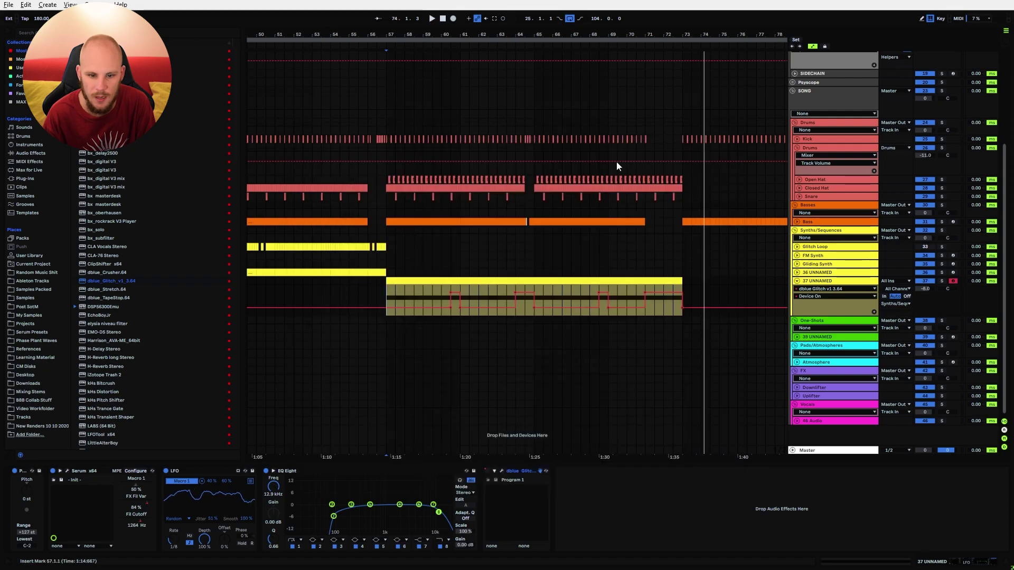
Freeze track 37 and flatten it to audio.
drag(388, 287, 672, 285)
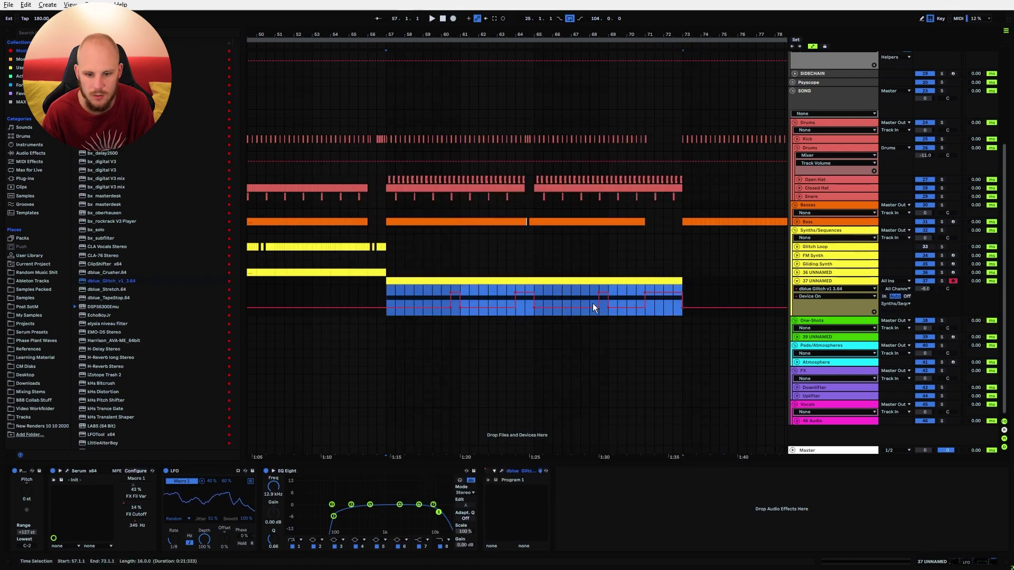
click(387, 293)
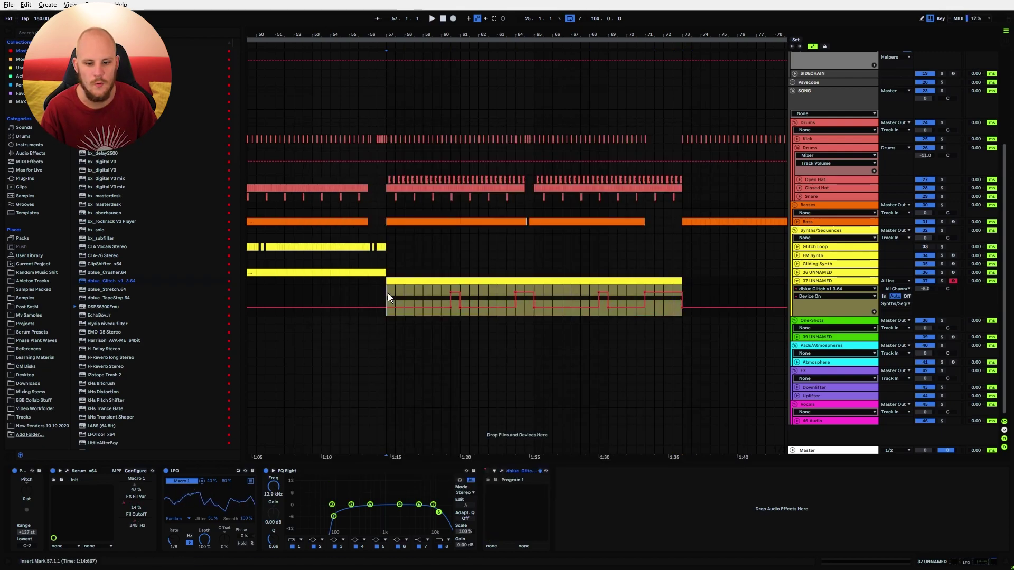
right_click(813, 280)
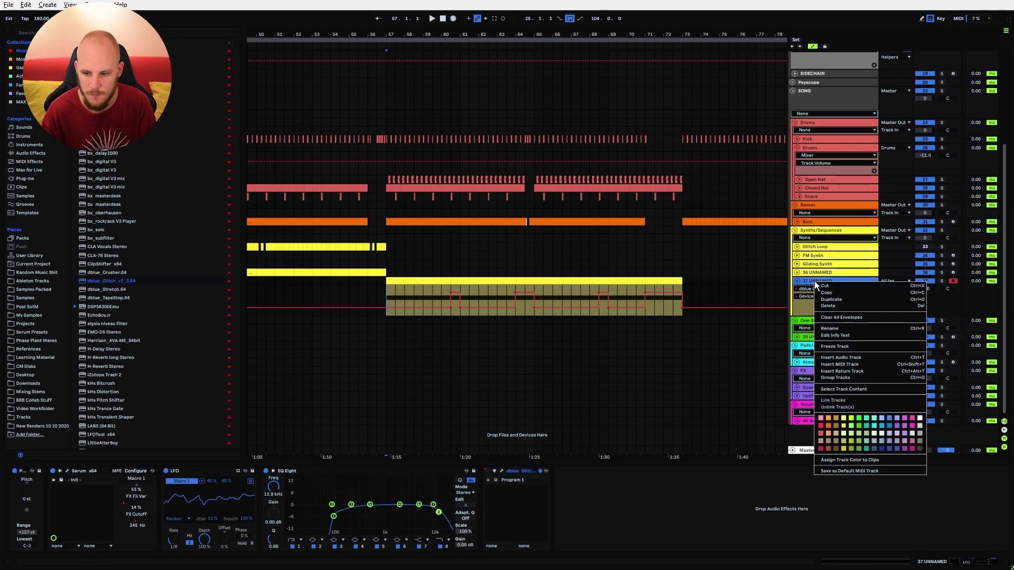
click(826, 346)
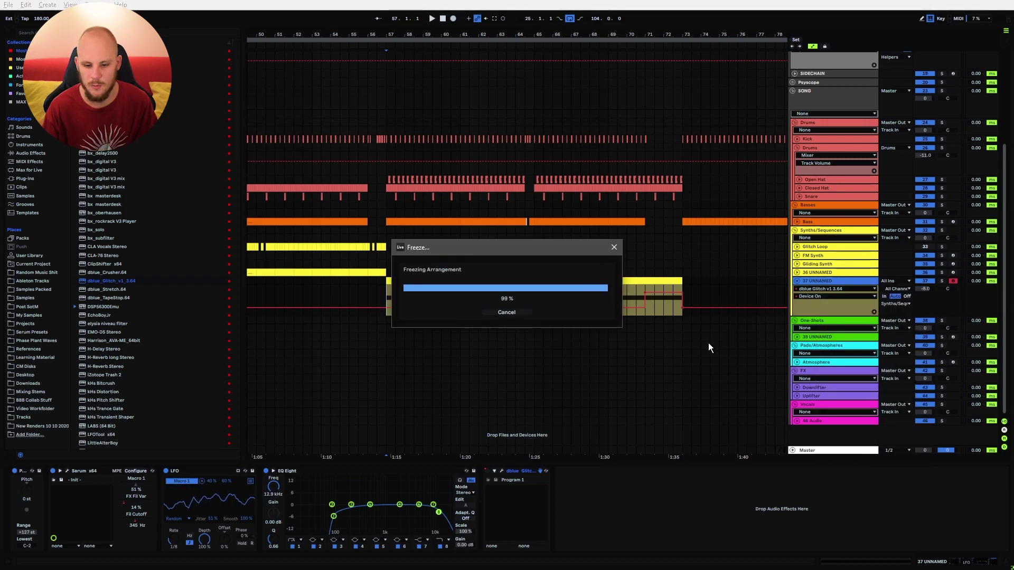
right_click(813, 281)
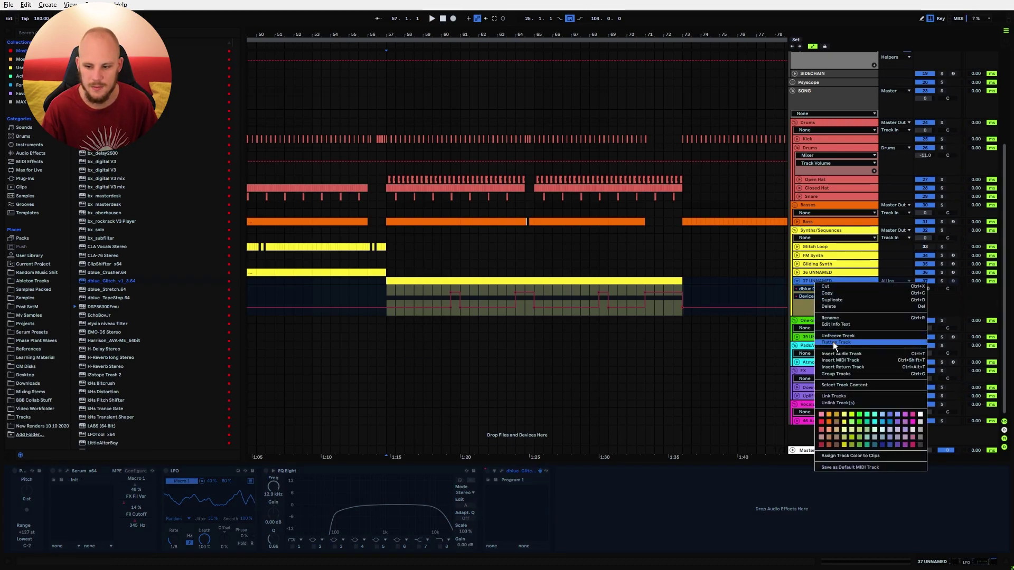
click(832, 342)
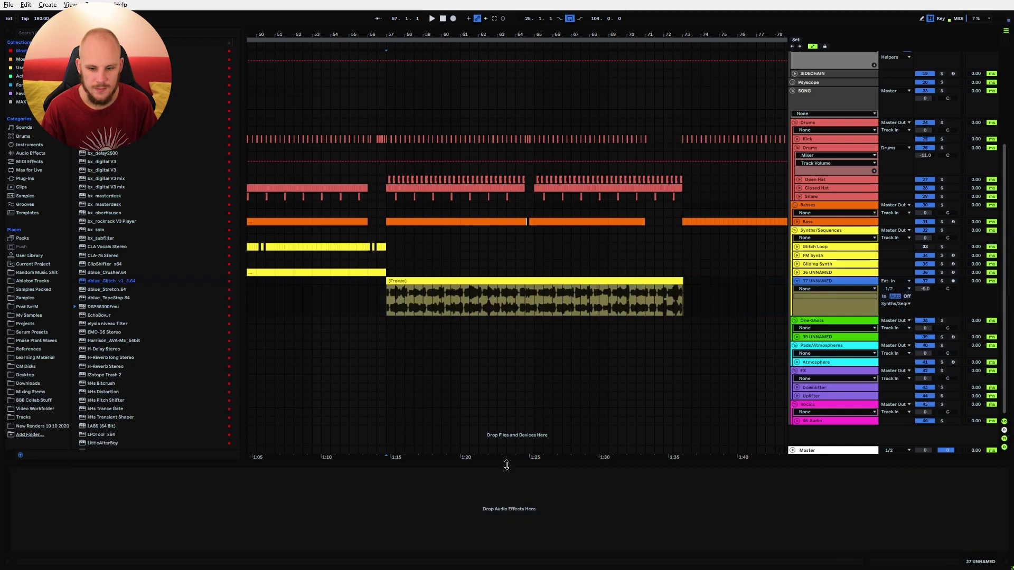
Play the flattened audio of track 37 from bar 57.
click(571, 314)
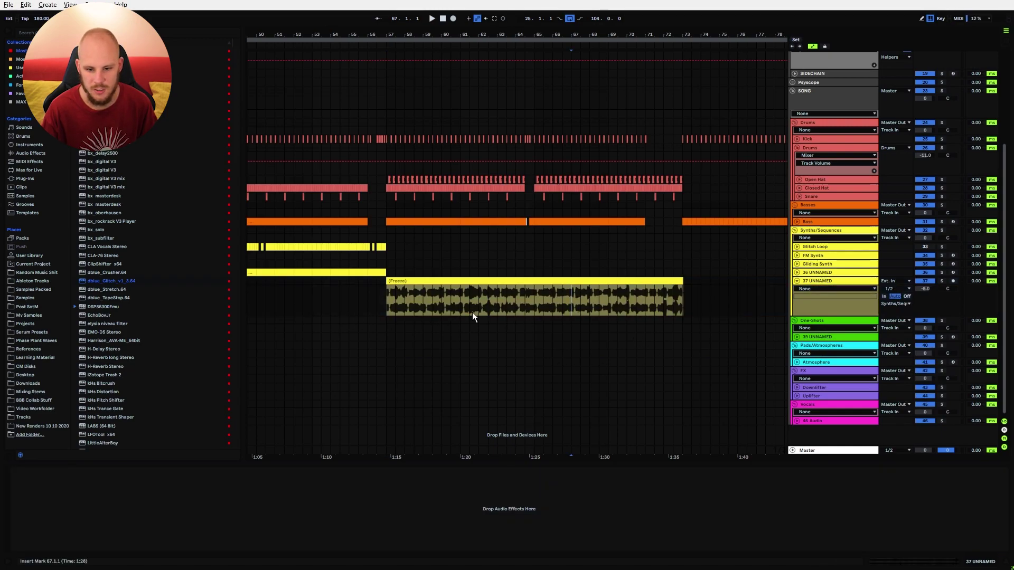
click(388, 308)
key(space)
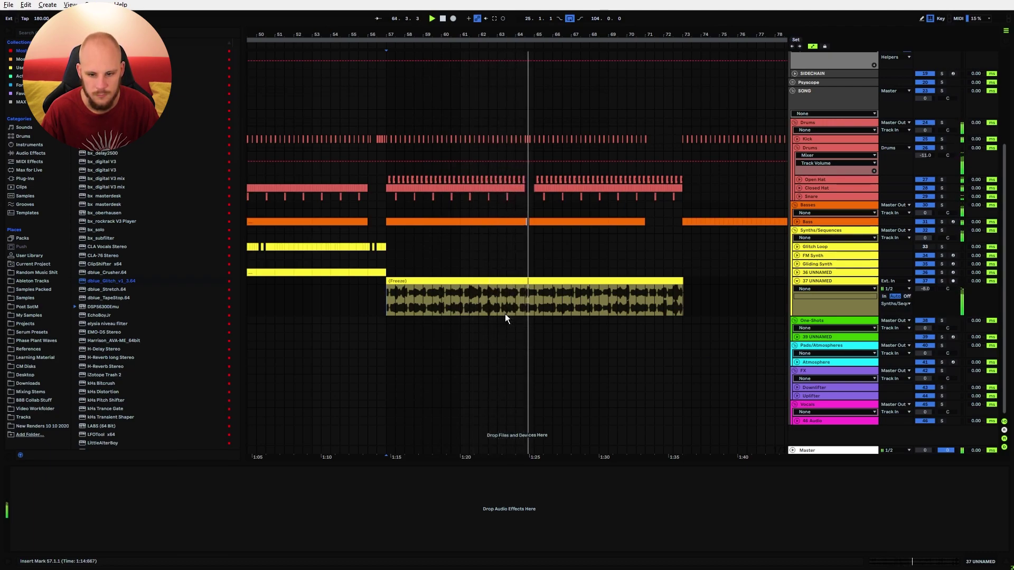
Slice track 37's audio at 64.3.1 and 64.3.3 and duplicate that slice so it repeats up to 64.4.1.
drag(527, 35, 530, 299)
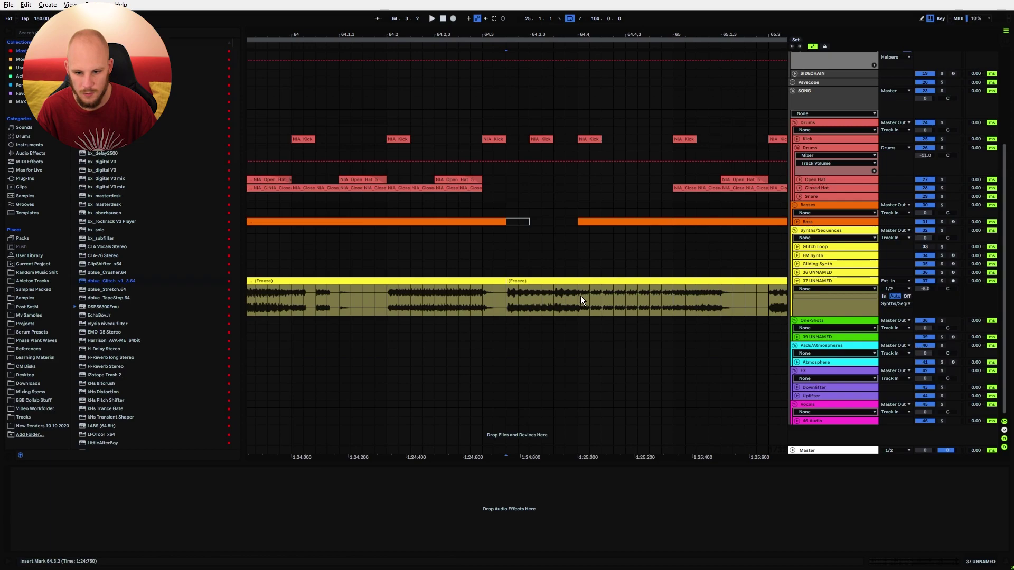
drag(551, 282, 532, 284)
click(484, 303)
key(space)
click(530, 294)
drag(530, 295, 483, 286)
key(ctrl+d)
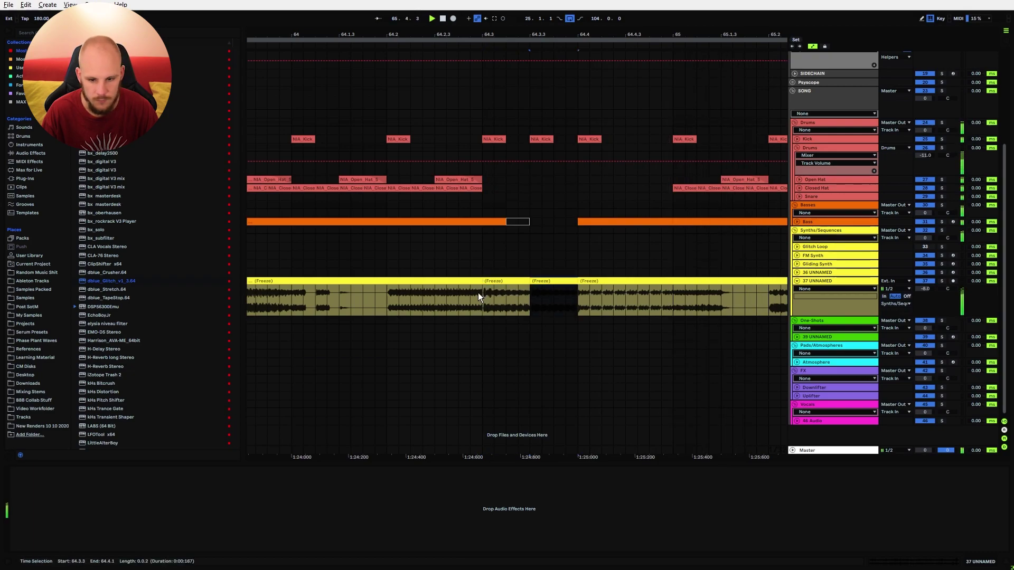
Listen to the repeated slice on track 37 from 64.3.1 several times to check how it fits the kick fill.
click(479, 296)
key(space)
key(space)
key(space)
key(space)
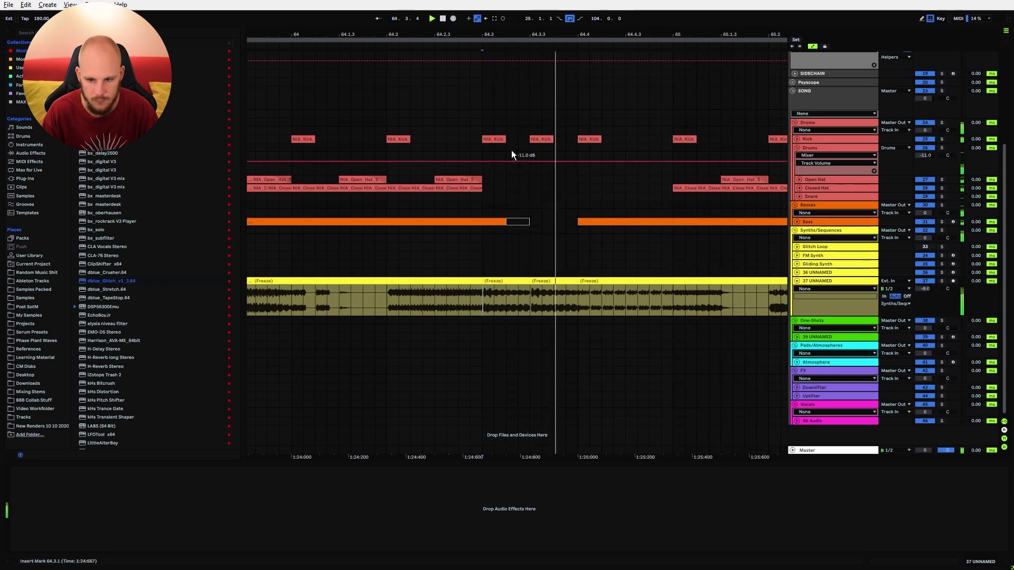
mouse_move(576, 36)
mouse_down()
mouse_move(576, 10)
mouse_move(572, 23)
mouse_move(538, 25)
mouse_move(558, 33)
mouse_move(563, 22)
mouse_move(562, 32)
mouse_up()
key(space)
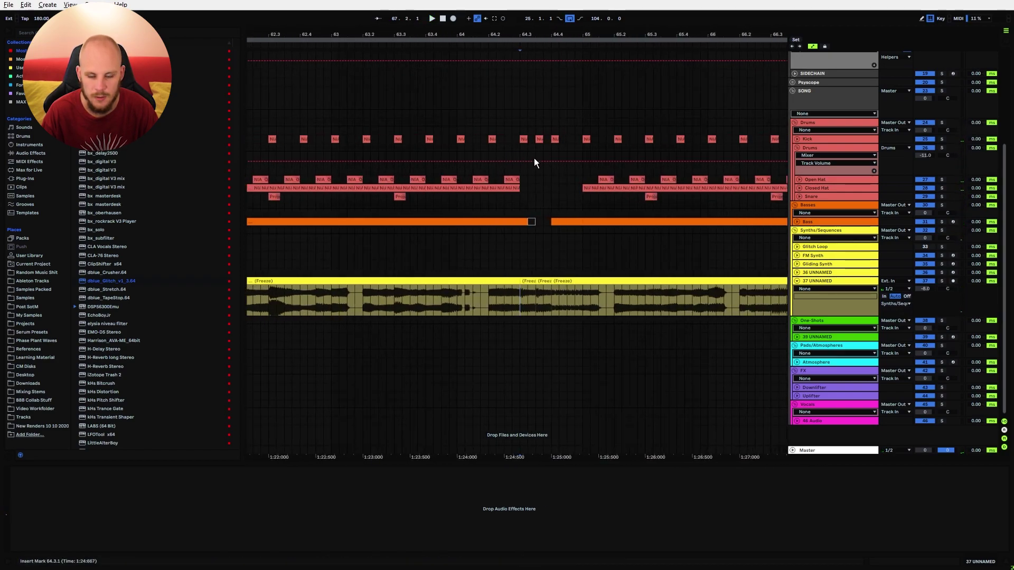
Review the wider arrangement from bar 41 to 57 across the drum, bass and synth tracks and expand track 36.
drag(540, 36, 563, 23)
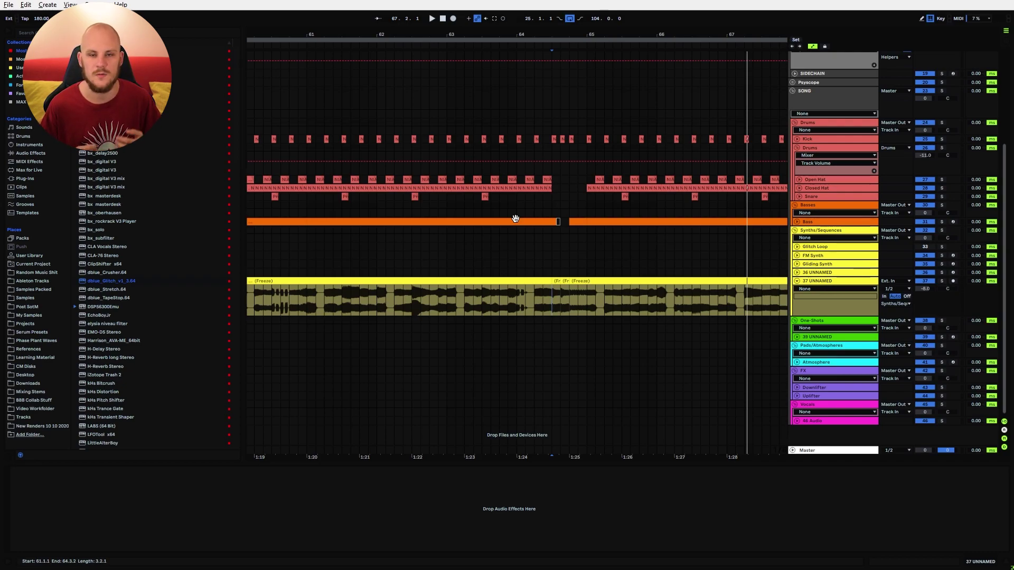
drag(553, 35, 615, 8)
drag(438, 246, 569, 243)
click(567, 245)
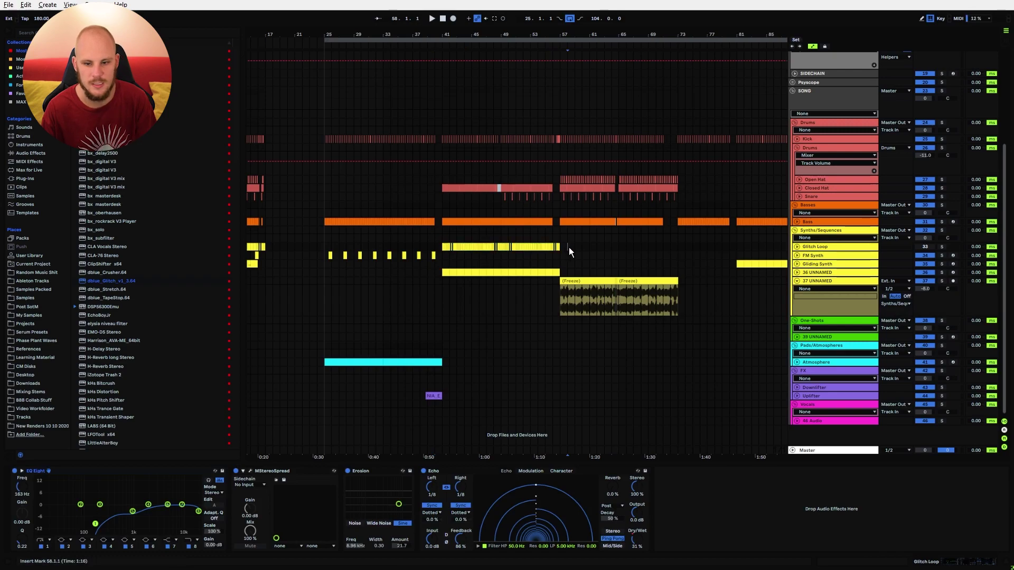
drag(569, 247, 559, 141)
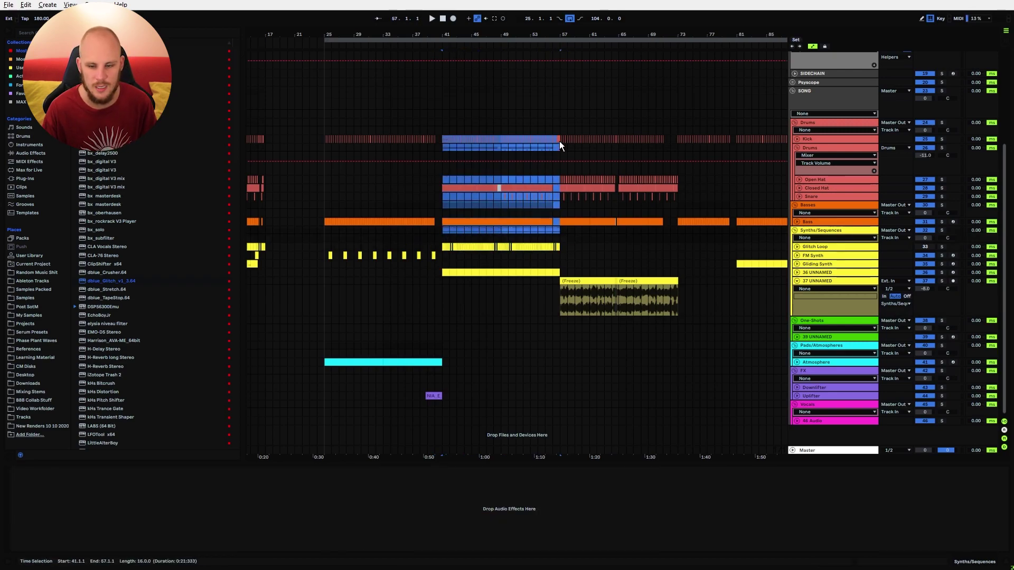
click(552, 239)
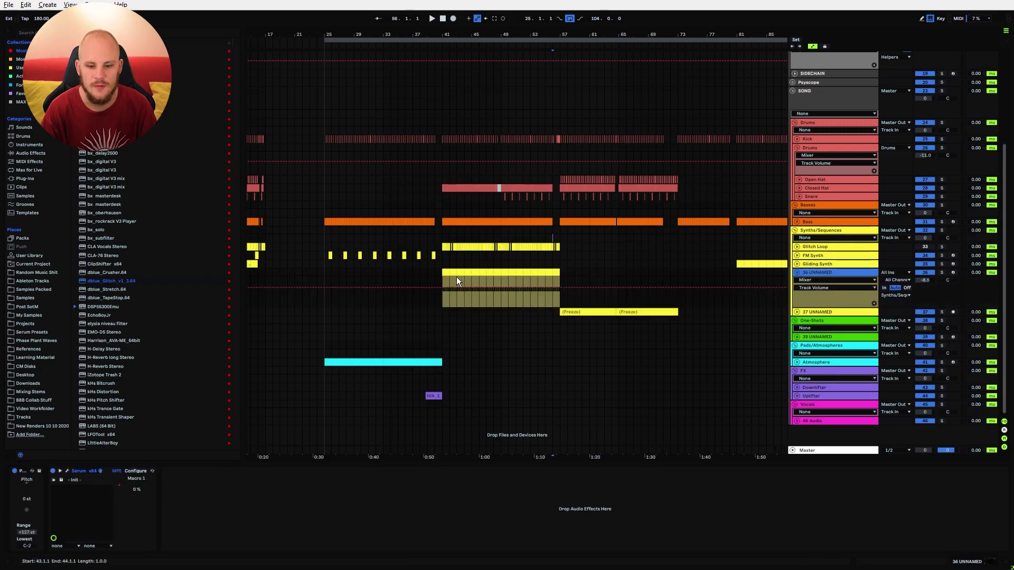
Play the section from bar 41 to hear the Serum layer on track 36 with the drums and bass.
click(444, 274)
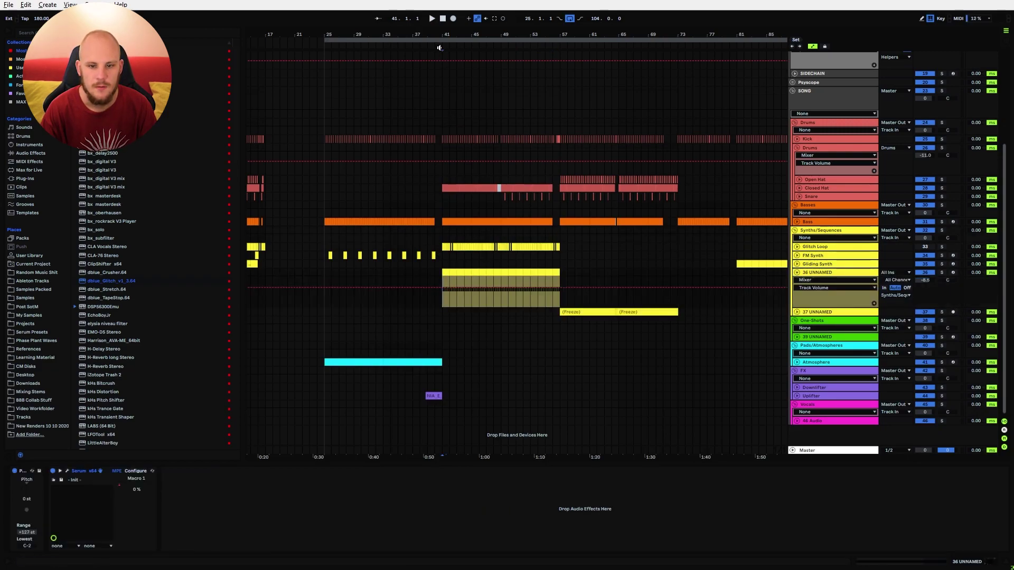
drag(445, 35, 399, 96)
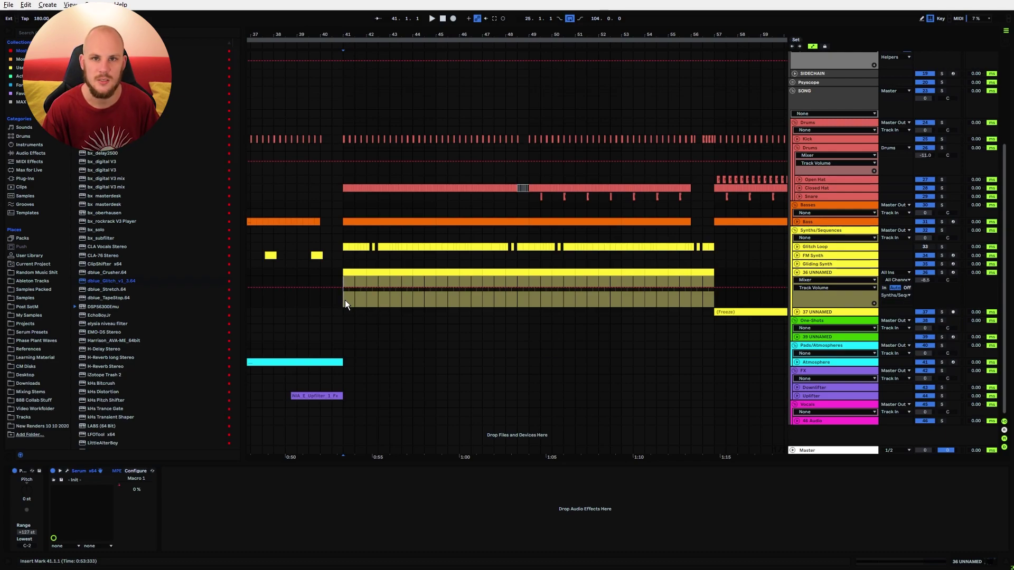
key(space)
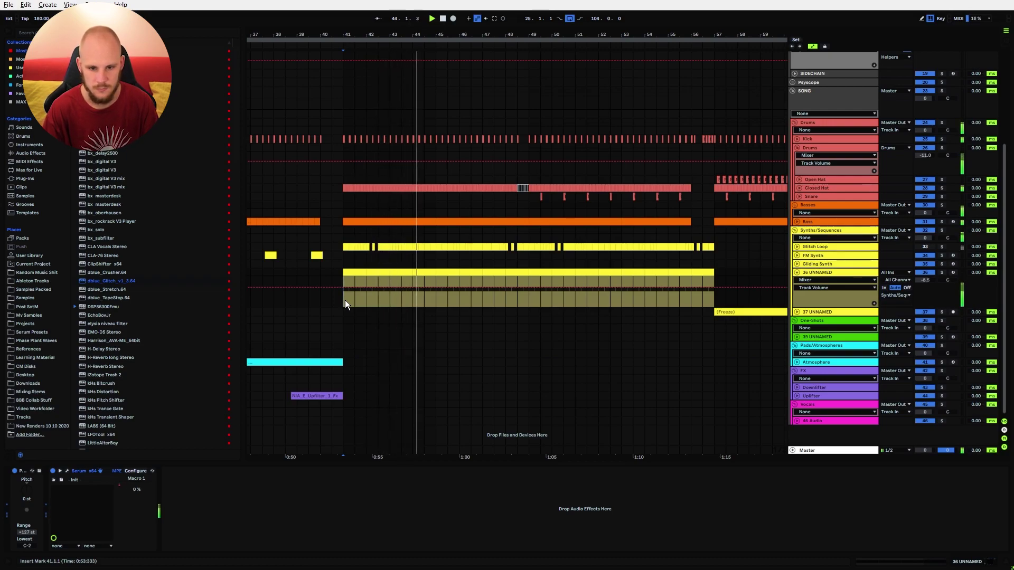
key(space)
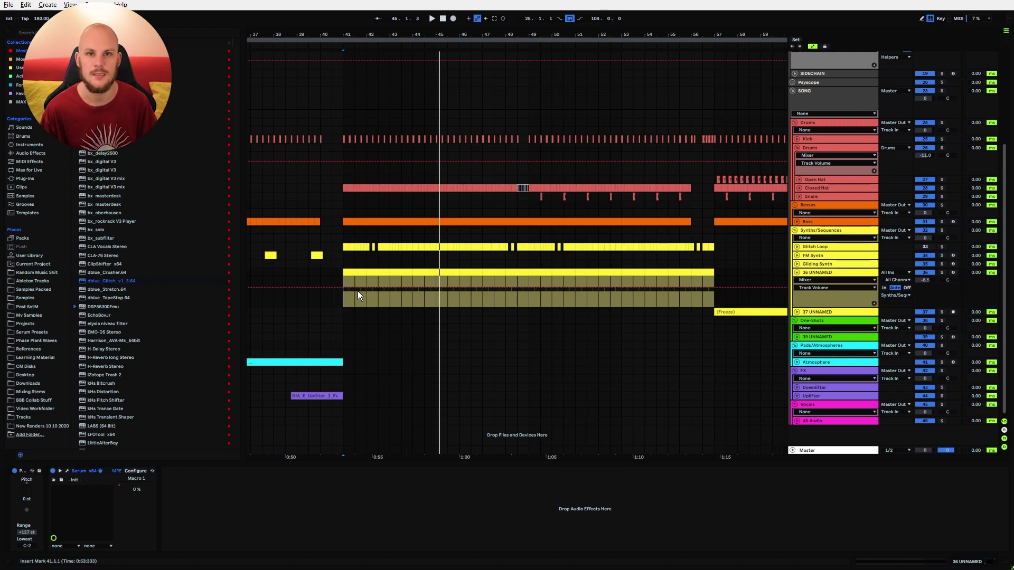
Group Serum on track 36 into an Instrument Rack, show its chain list and duplicate the Serum chain.
click(88, 471)
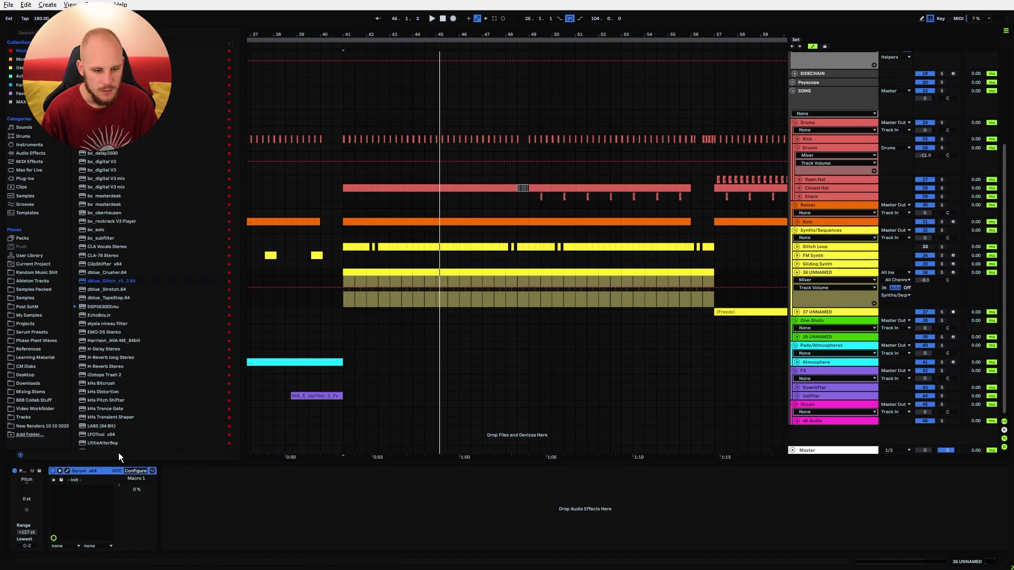
key(ctrl+g)
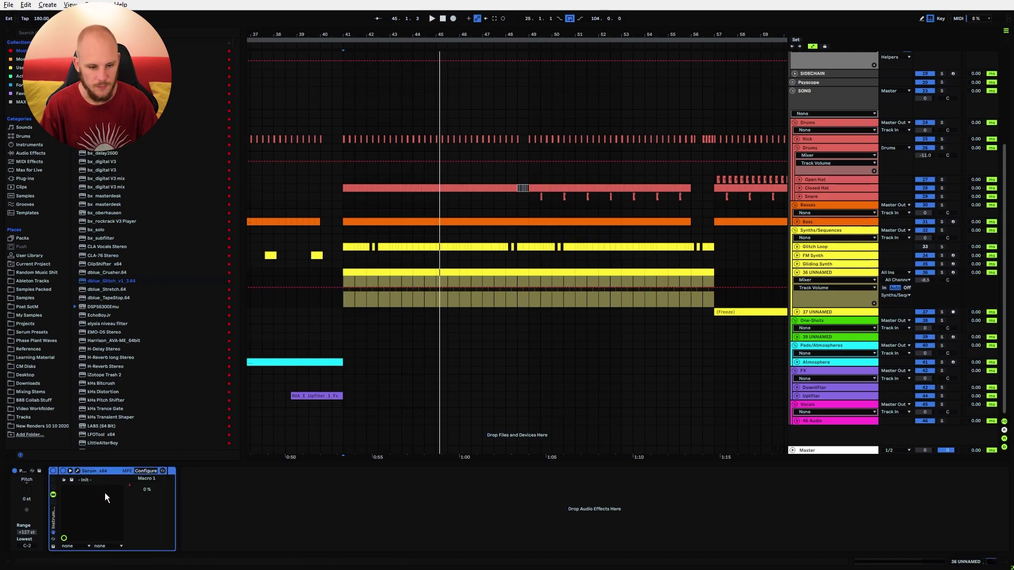
double_click(53, 494)
double_click(54, 492)
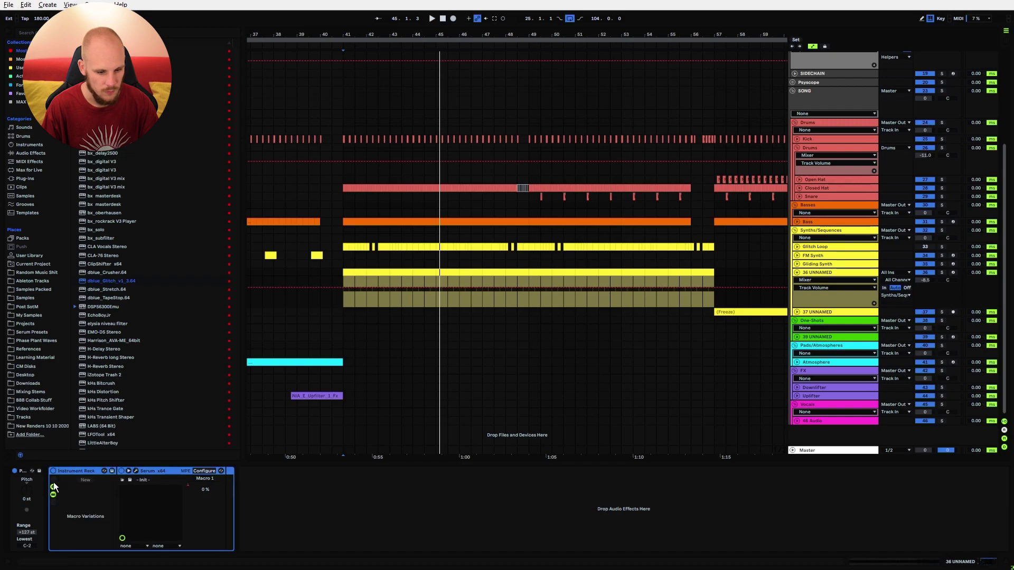
click(53, 495)
click(78, 493)
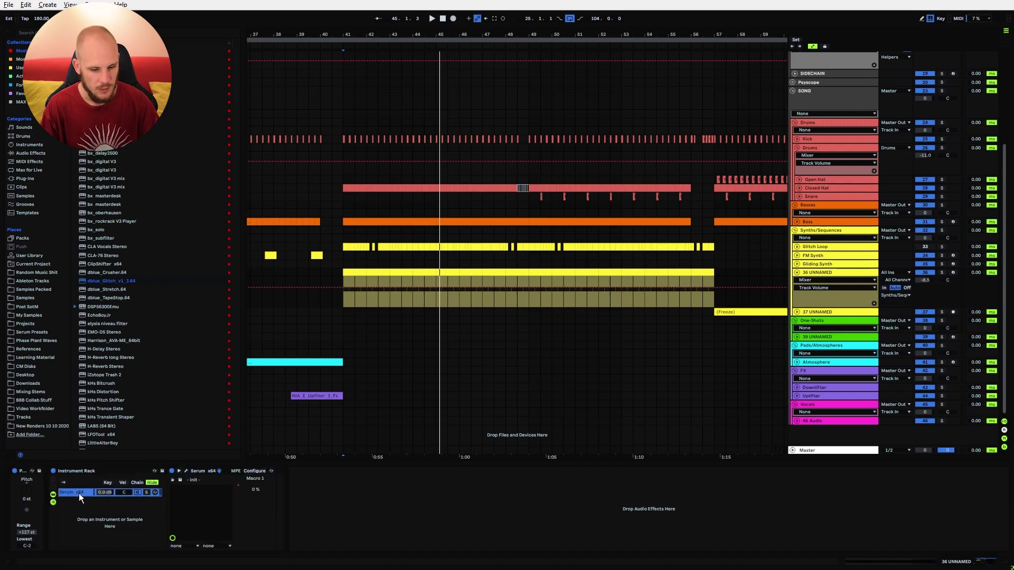
key(ctrl+d)
Pan the two Serum chains to 40L and 40R and play the section from bar 41.
drag(123, 494, 123, 520)
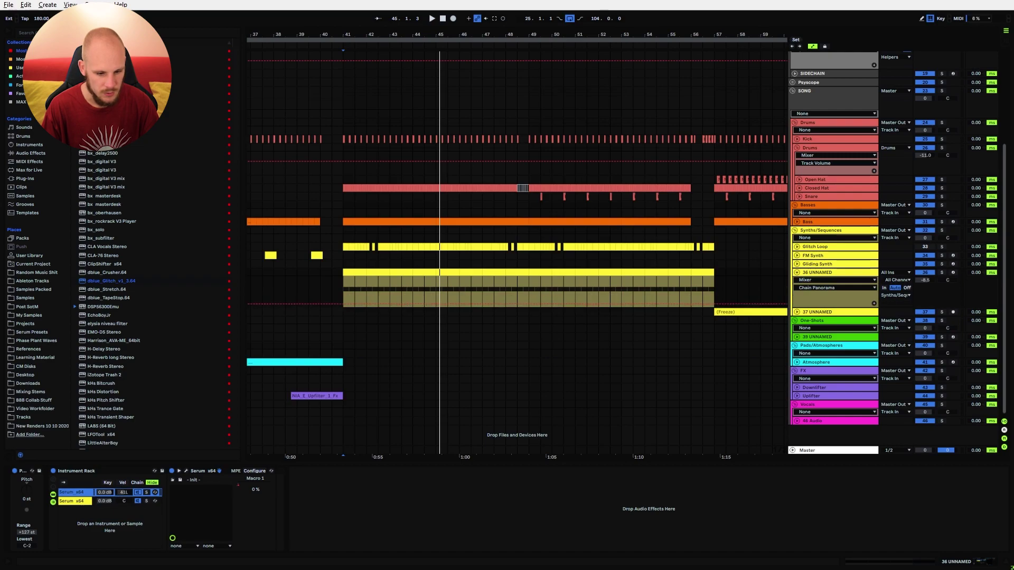
drag(124, 501, 125, 479)
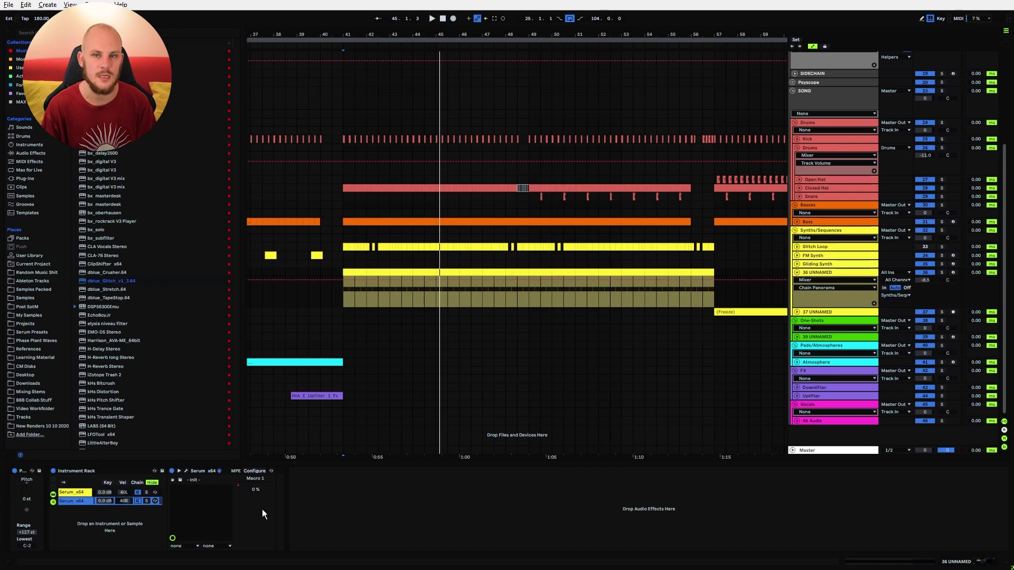
key(space)
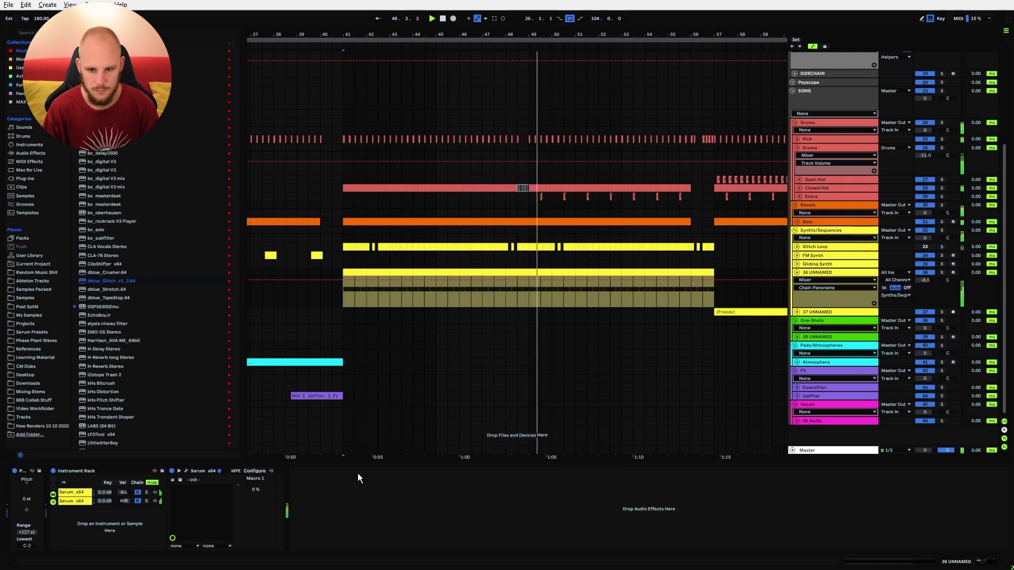
Add EQ Eight after the rack on track 36 and cut the lows with band 1 at about 107 Hz.
right_click(359, 504)
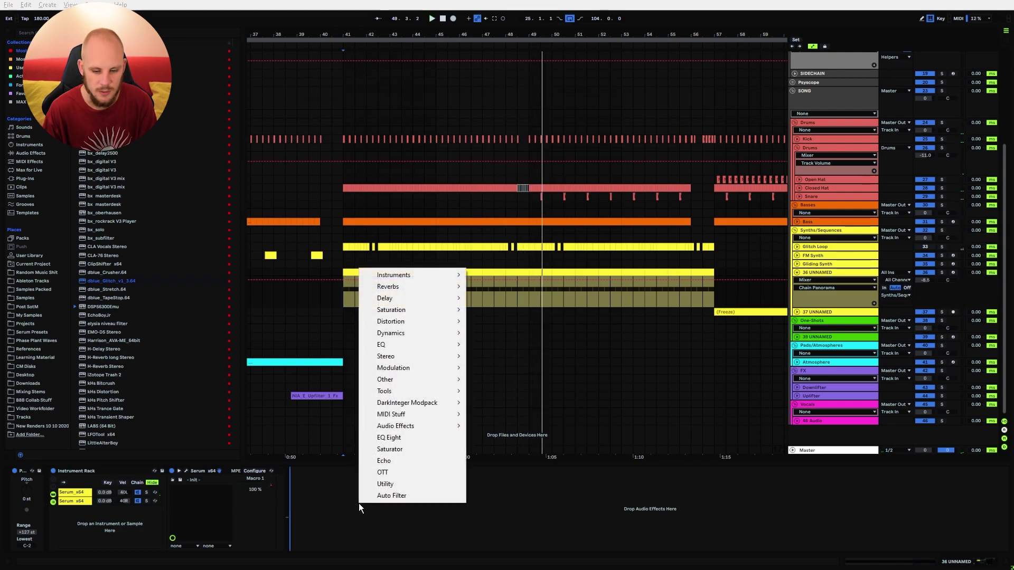
click(402, 441)
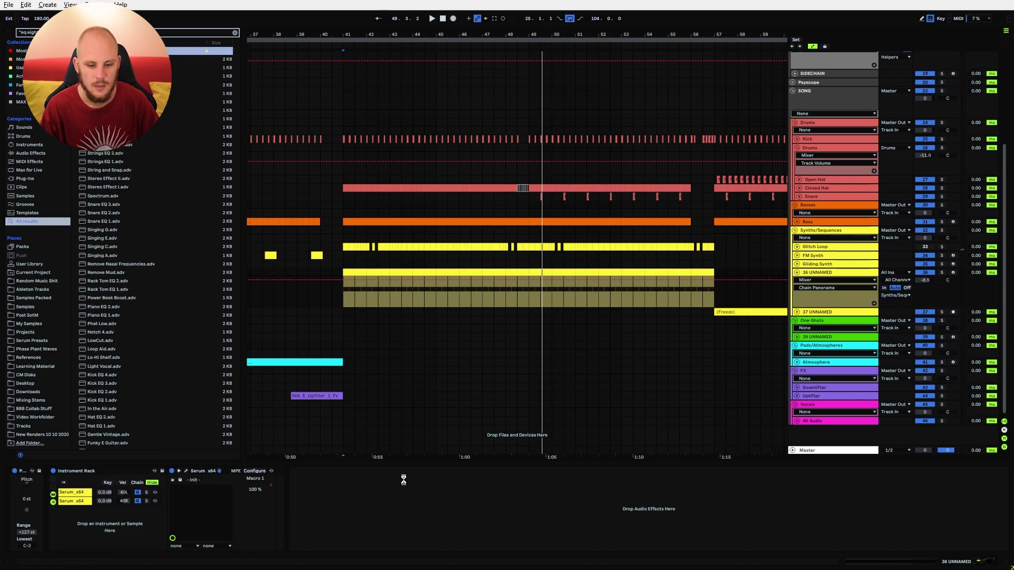
click(320, 547)
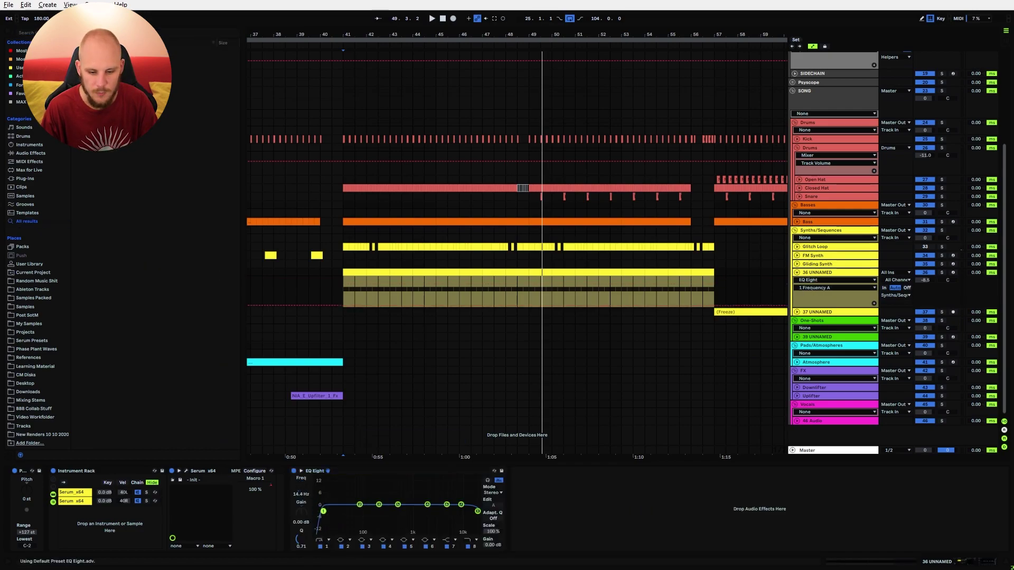
drag(338, 512, 365, 517)
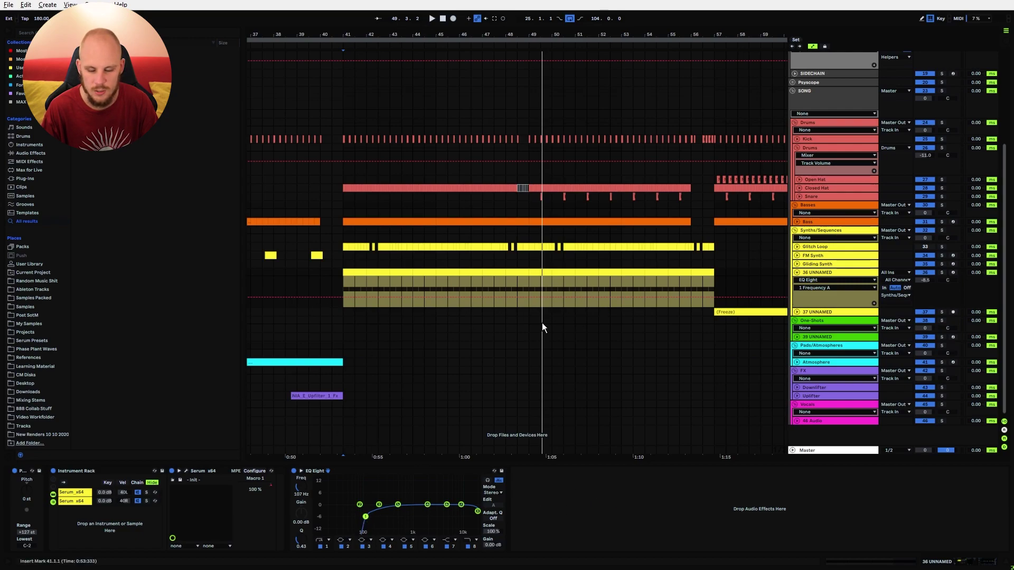
Check the panned layer in mono with a temporary Utility after EQ Eight and remove that Utility.
right_click(582, 511)
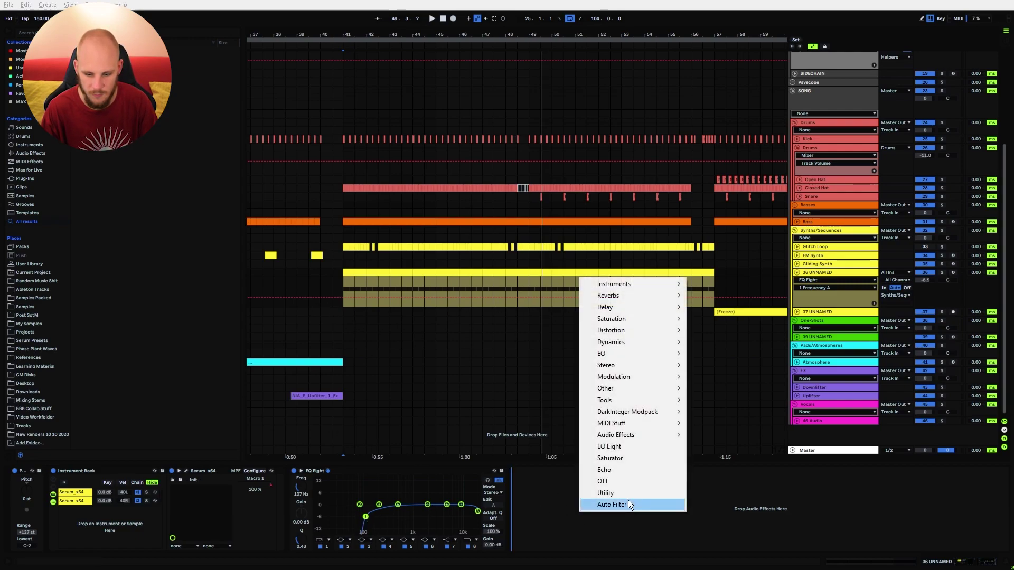
click(612, 493)
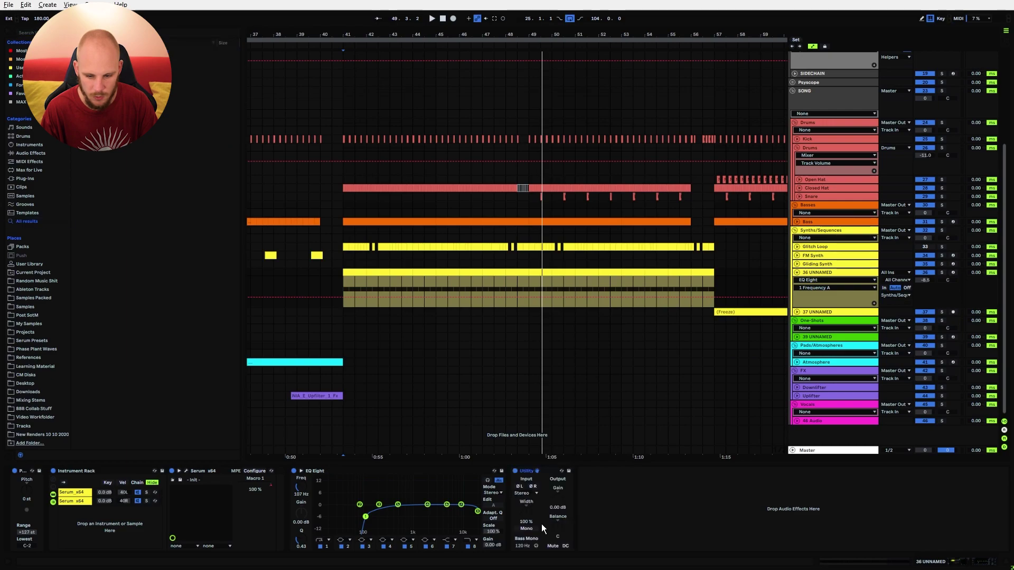
click(528, 531)
key(space)
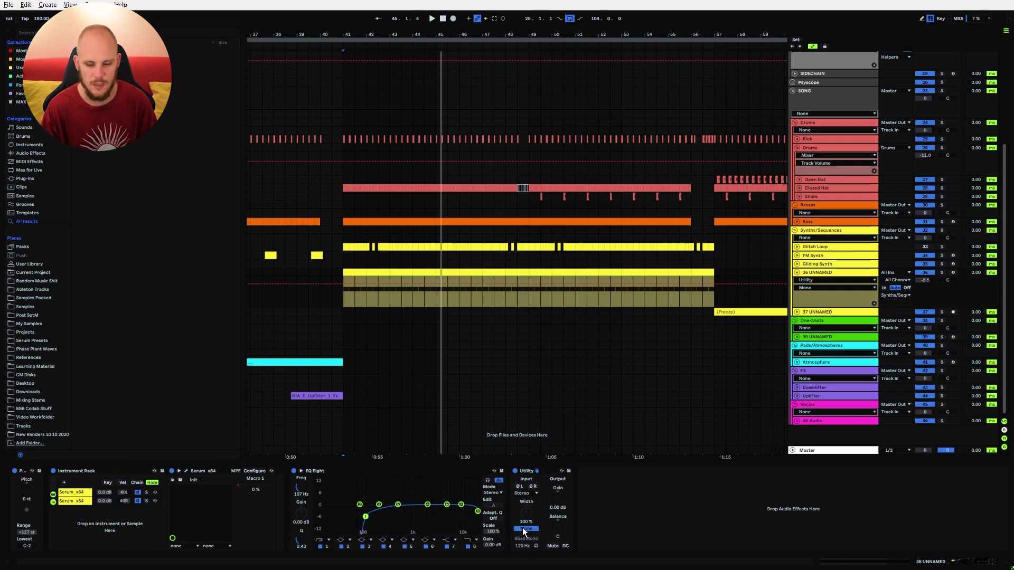
click(525, 470)
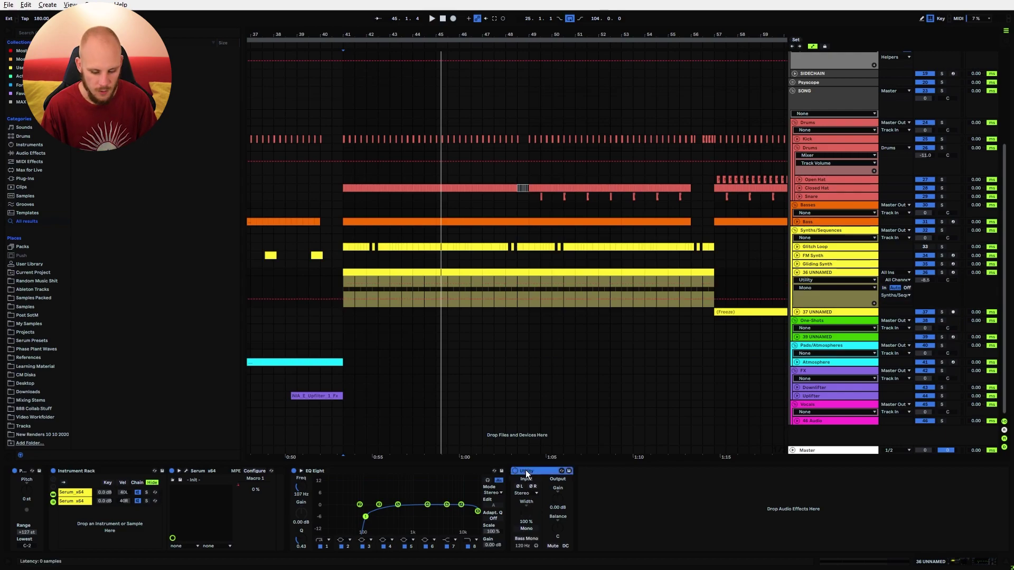
key(Delete)
Add Erosion to track 36 in Sine mode and set its frequency to about 6.8 kHz and its amount to 25.
right_click(550, 506)
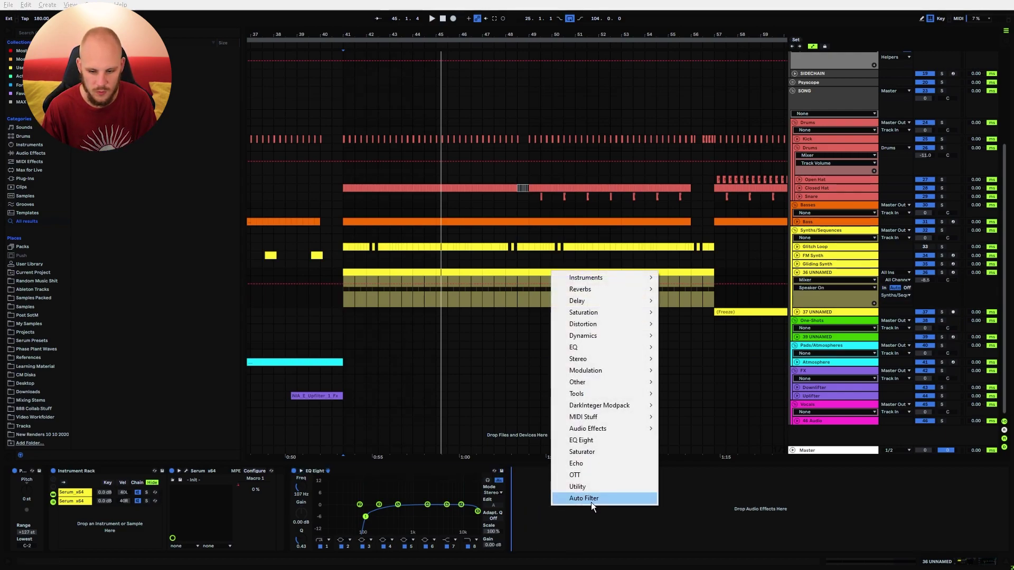
mouse_move(620, 430)
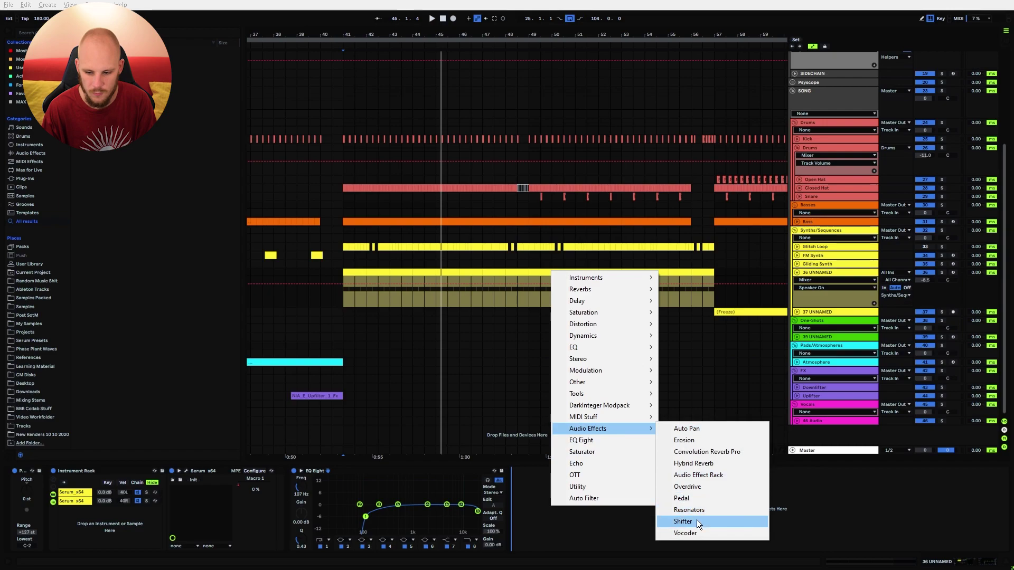
click(695, 441)
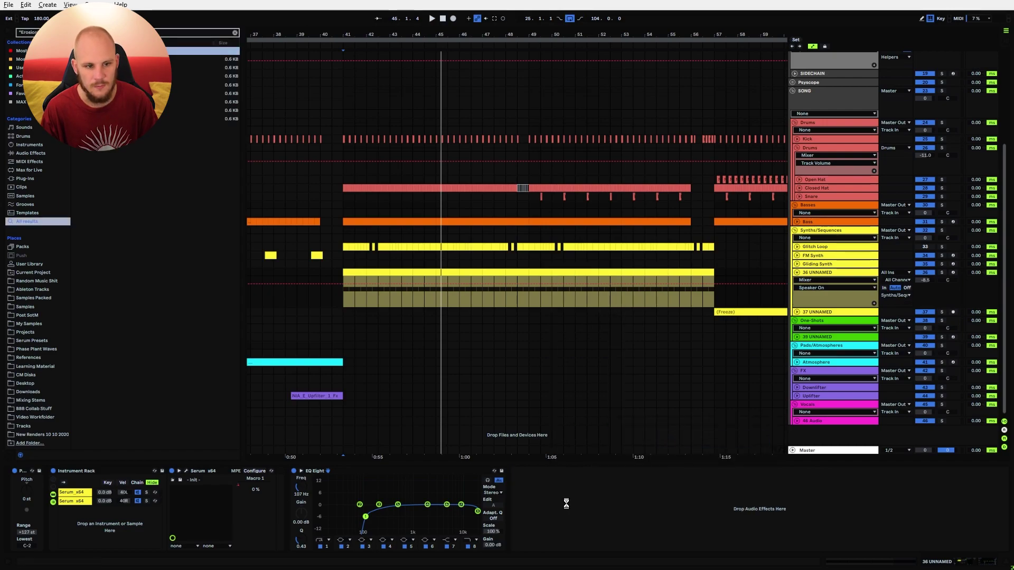
drag(562, 516, 569, 508)
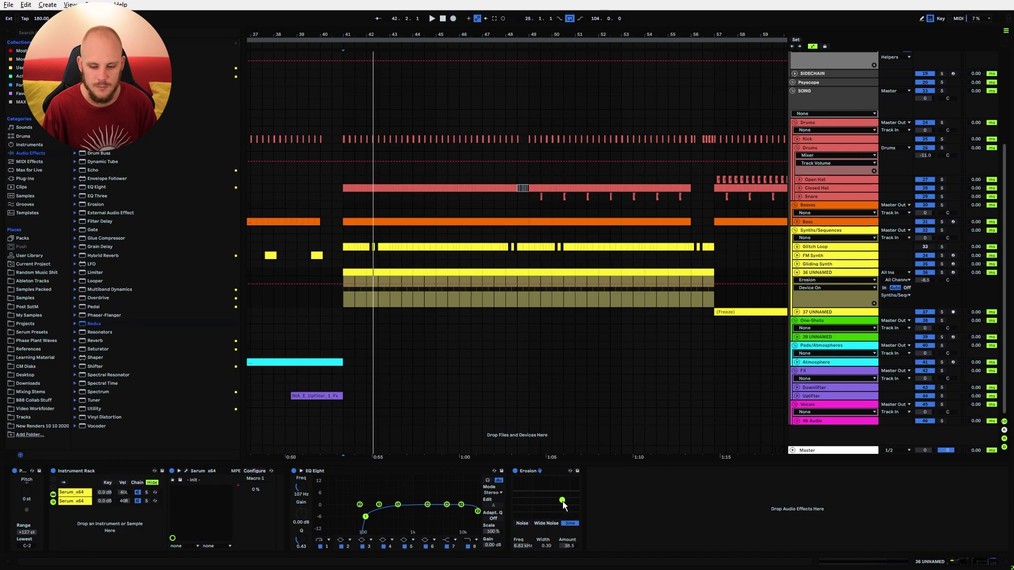
drag(562, 501, 563, 499)
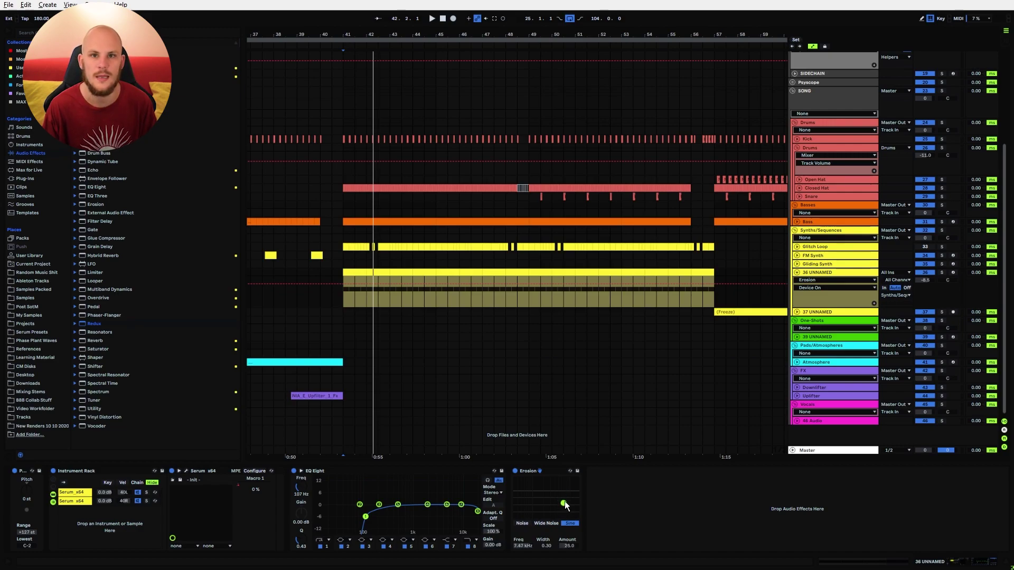
drag(565, 502, 564, 491)
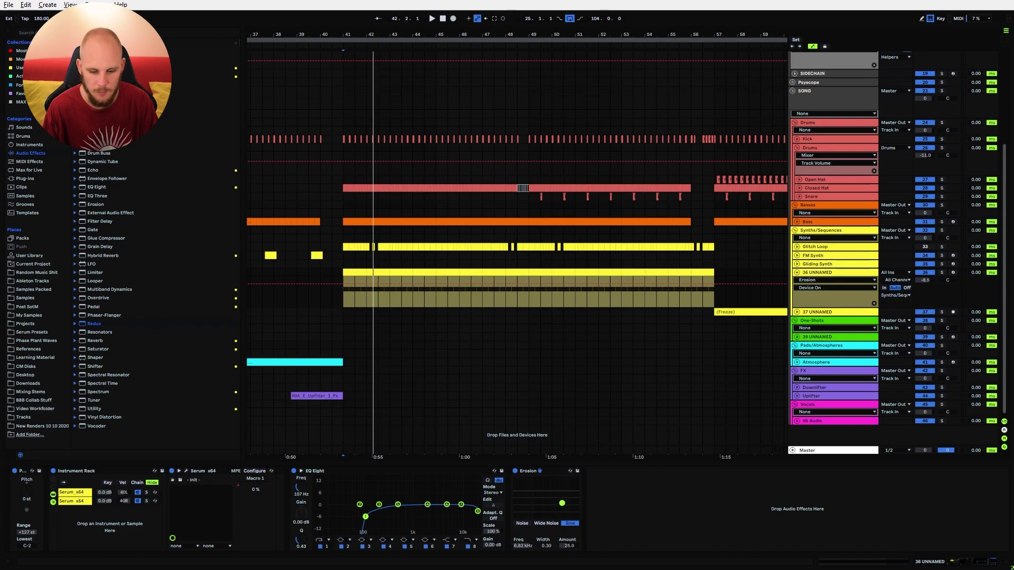
Move Erosion ahead of EQ Eight and raise its amount to 90 at about 9.3 kHz while the section plays.
drag(534, 471, 369, 533)
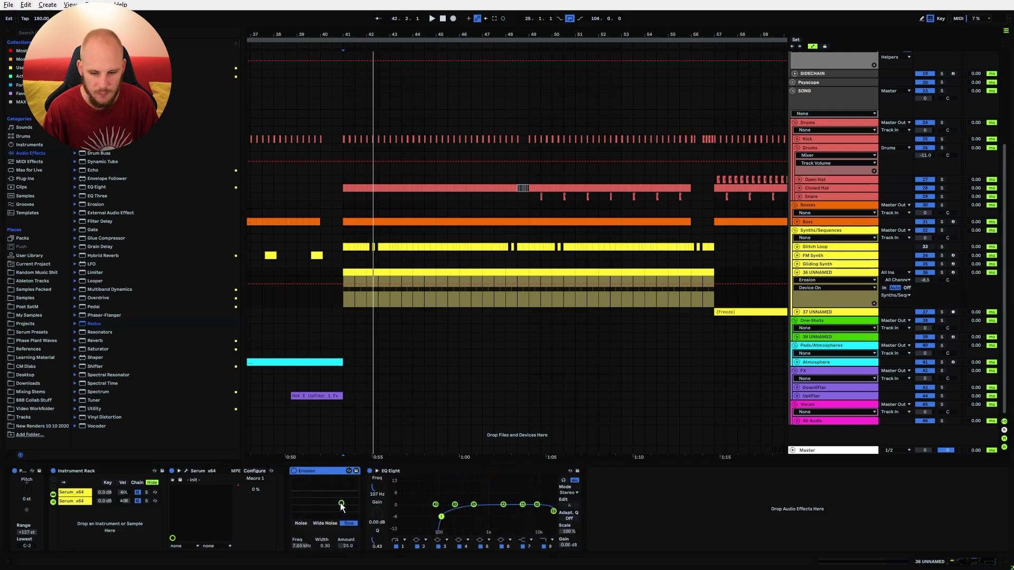
key(space)
mouse_move(341, 503)
mouse_down()
mouse_move(354, 482)
mouse_move(342, 516)
mouse_move(345, 491)
mouse_up()
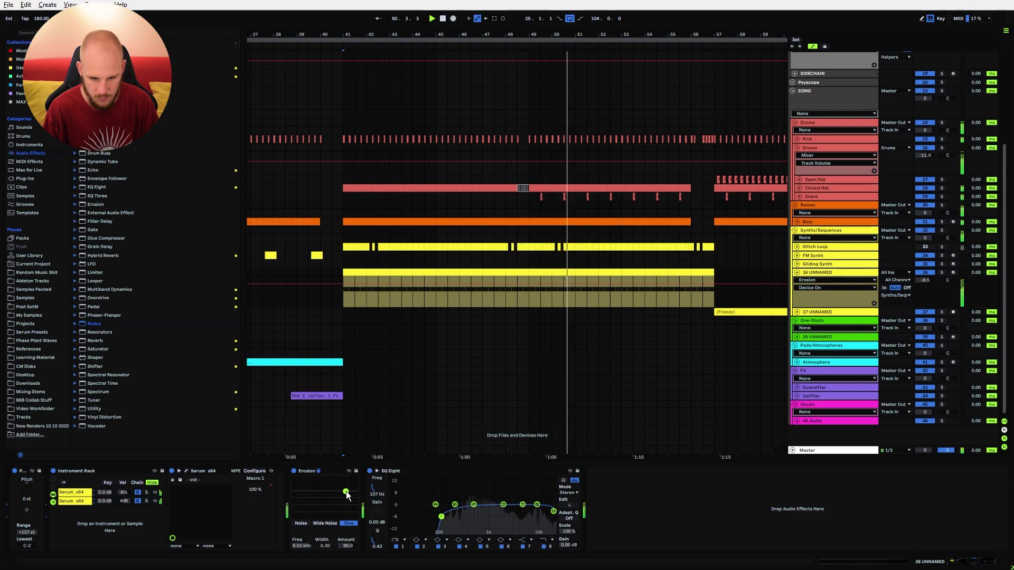
Insert an LFO between Erosion and EQ Eight with a Random shape and a tempo-synced rate of 1/4.
right_click(619, 520)
key(Escape)
drag(92, 264, 393, 540)
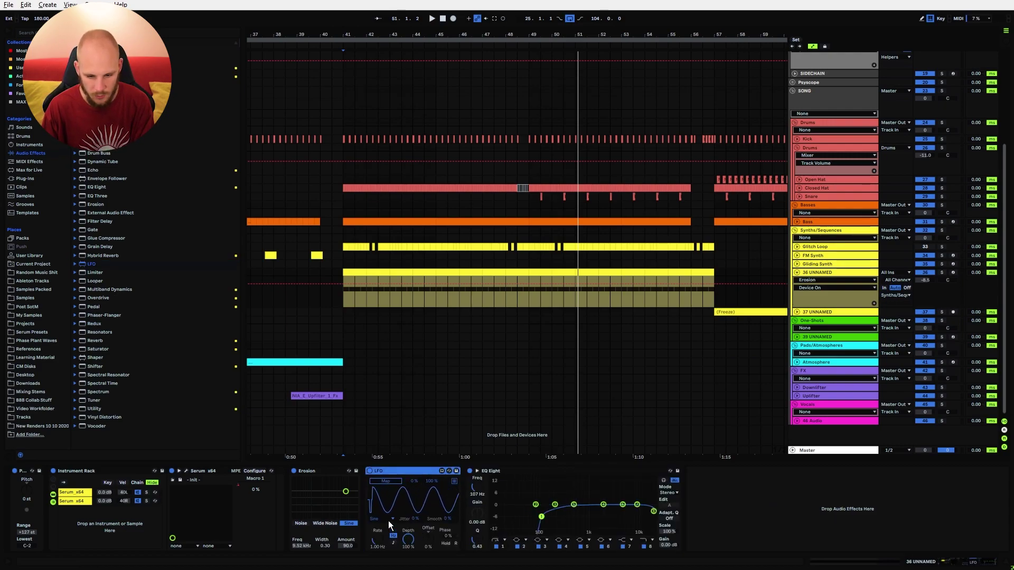
click(385, 520)
click(378, 505)
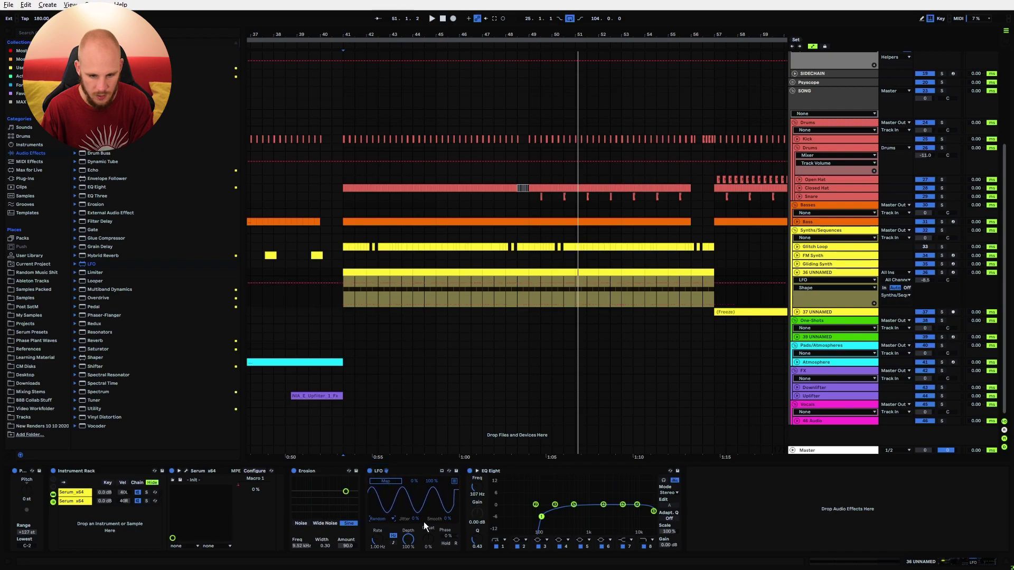
click(393, 543)
click(378, 540)
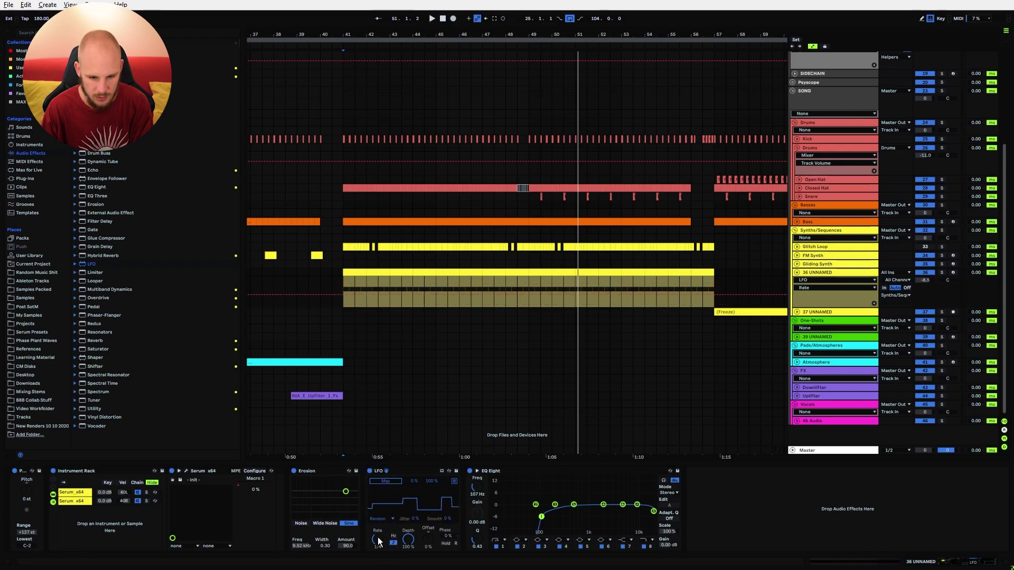
Map the LFO to Erosion's frequency with a minimum of 50 % and play the section to hear the modulation.
click(385, 482)
click(301, 545)
drag(415, 481, 415, 462)
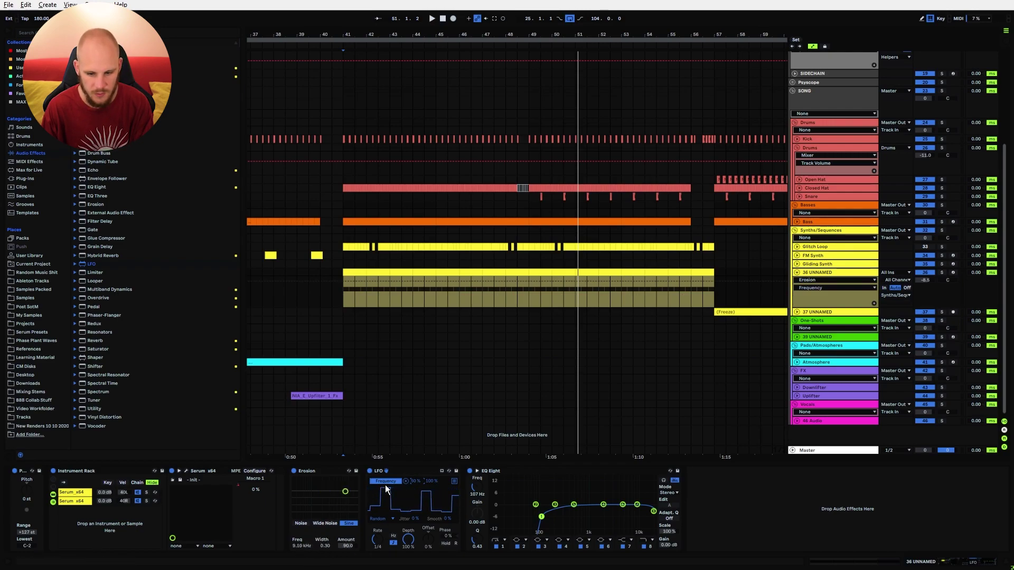
key(space)
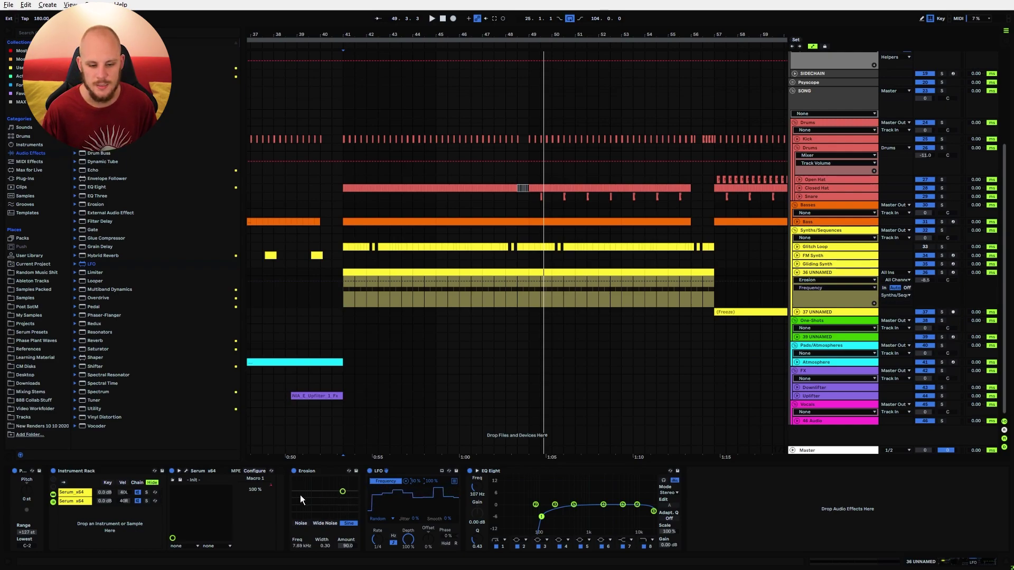
click(308, 473)
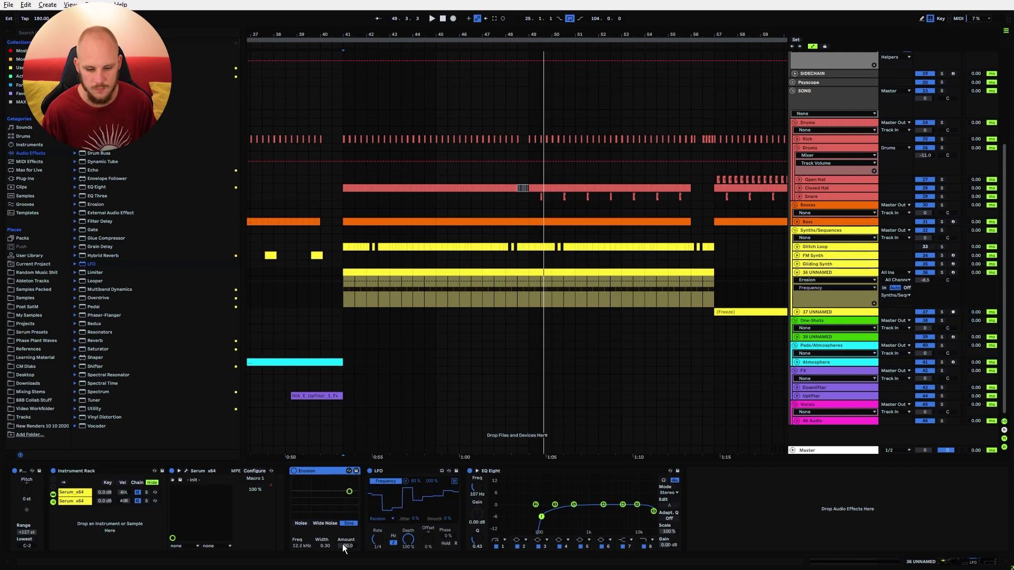
click(699, 502)
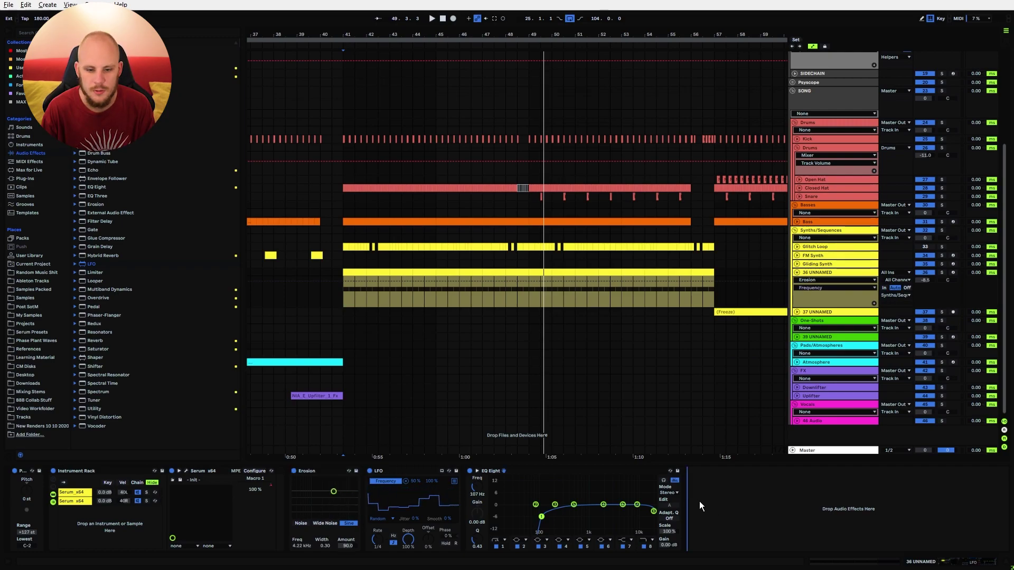
Collapse track 36 and show the wider arrangement around bars 25 to 71.
click(797, 272)
drag(380, 35, 572, 8)
scroll(518, 237, right, 4)
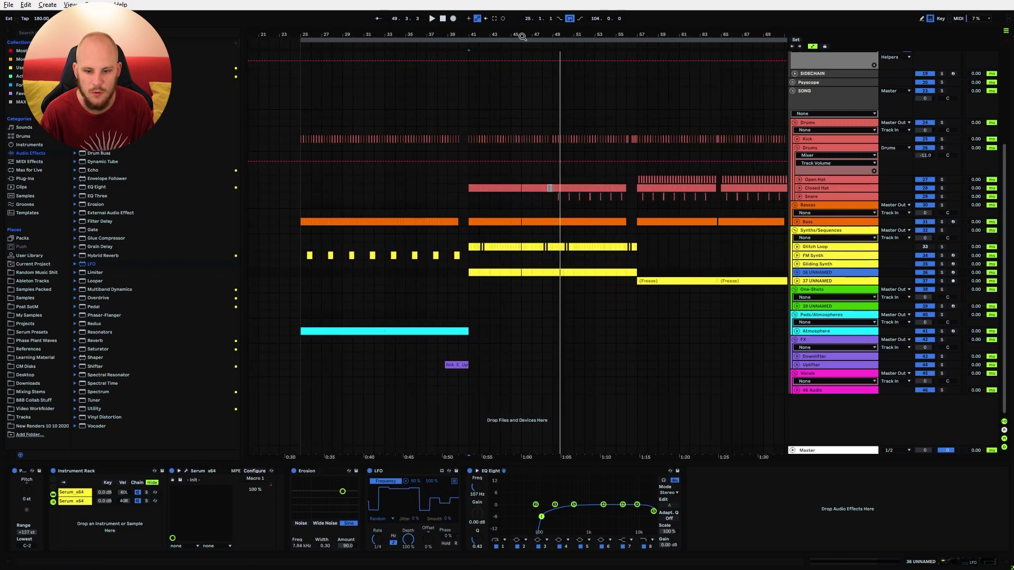
drag(318, 275, 696, 267)
click(696, 268)
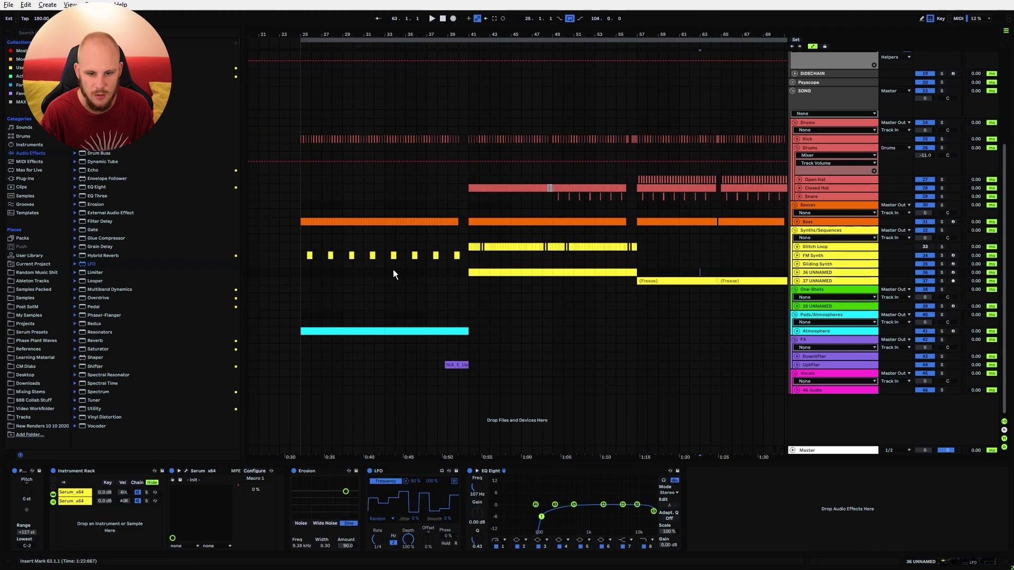
click(467, 261)
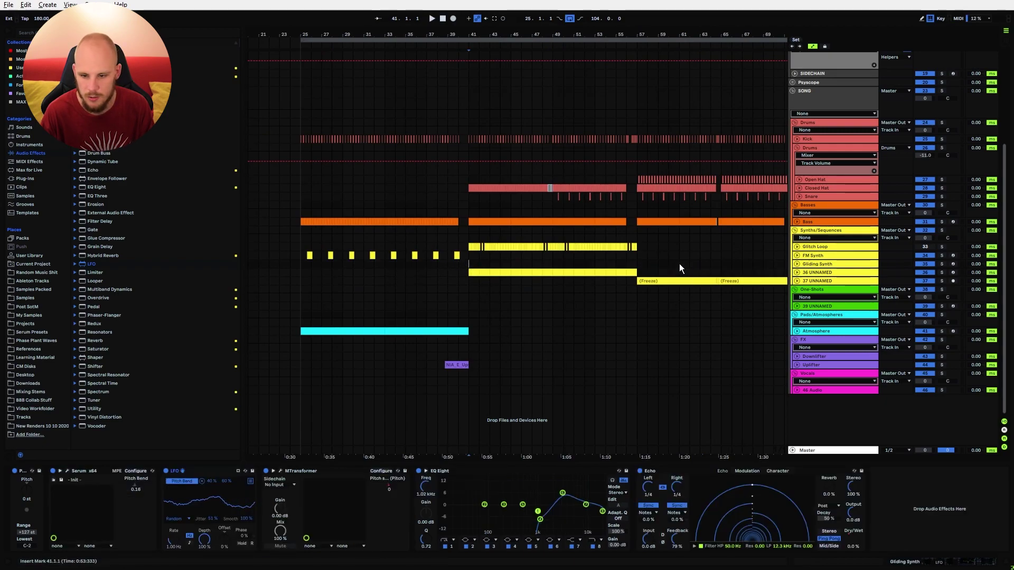
Add a MIDI track to the Synths/Sequences group and create an empty one-bar clip on it at bar 33.
click(636, 255)
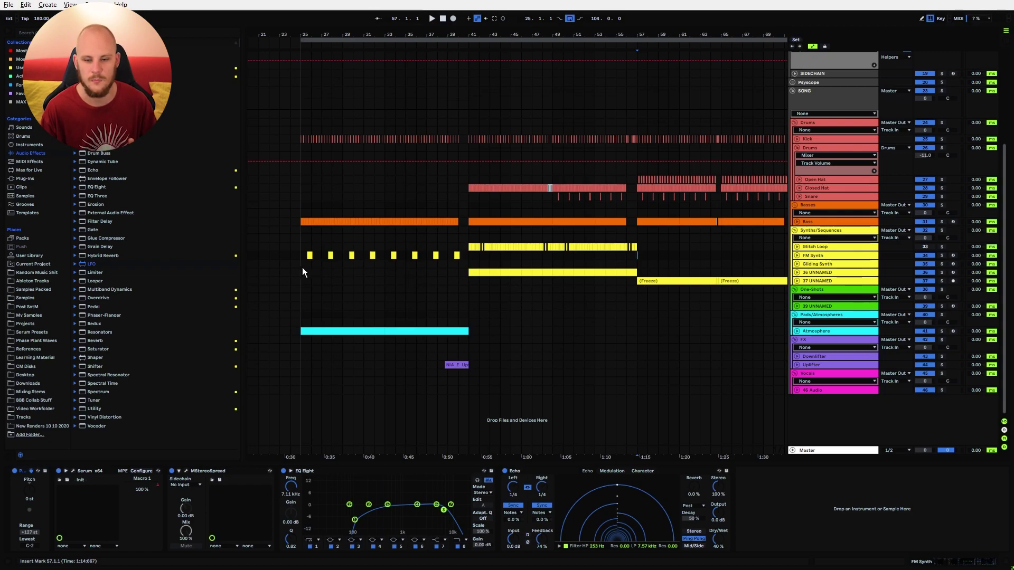
key(ctrl+shift+t)
drag(385, 262, 408, 265)
click(393, 264)
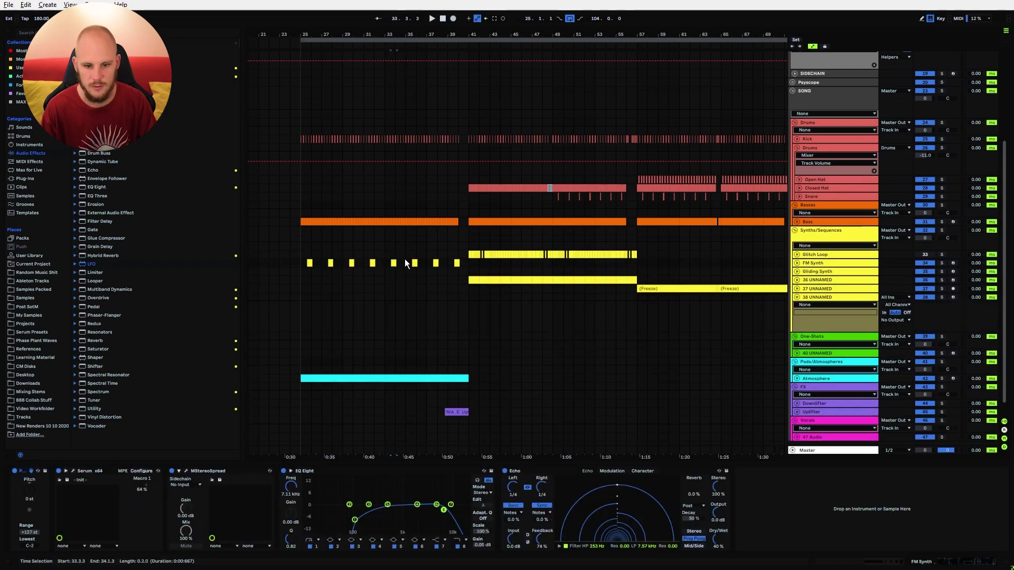
click(393, 261)
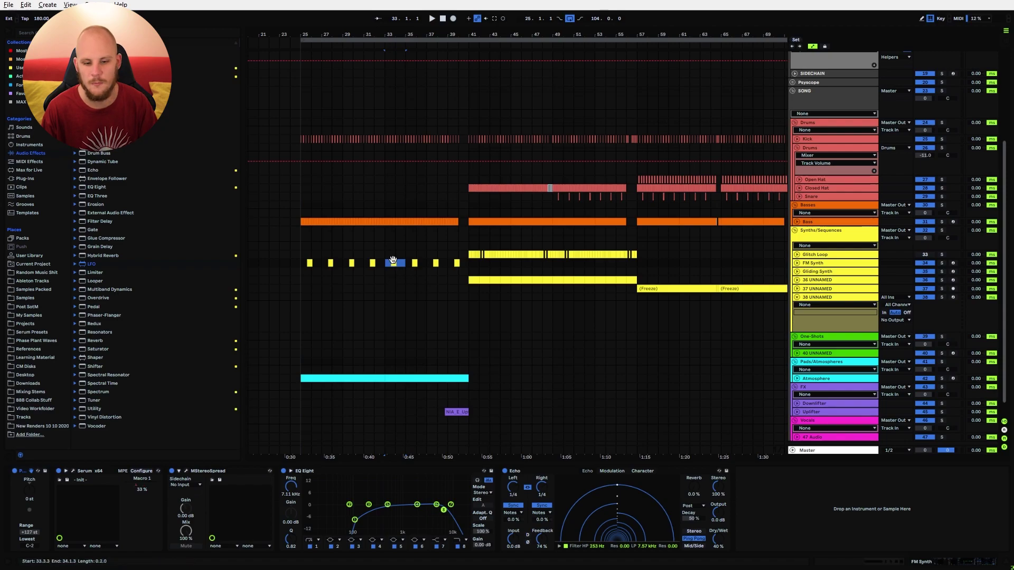
click(404, 264)
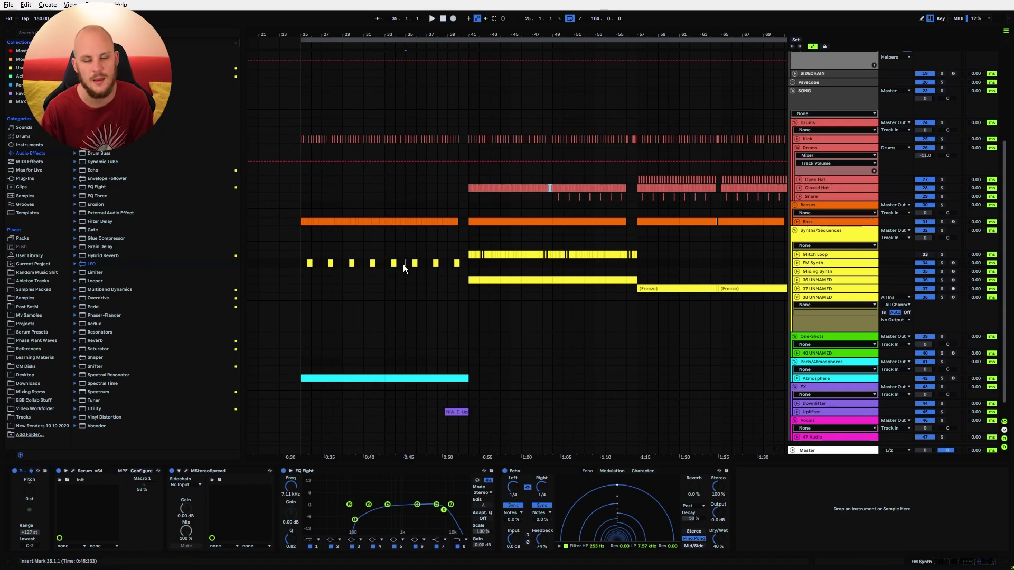
double_click(386, 305)
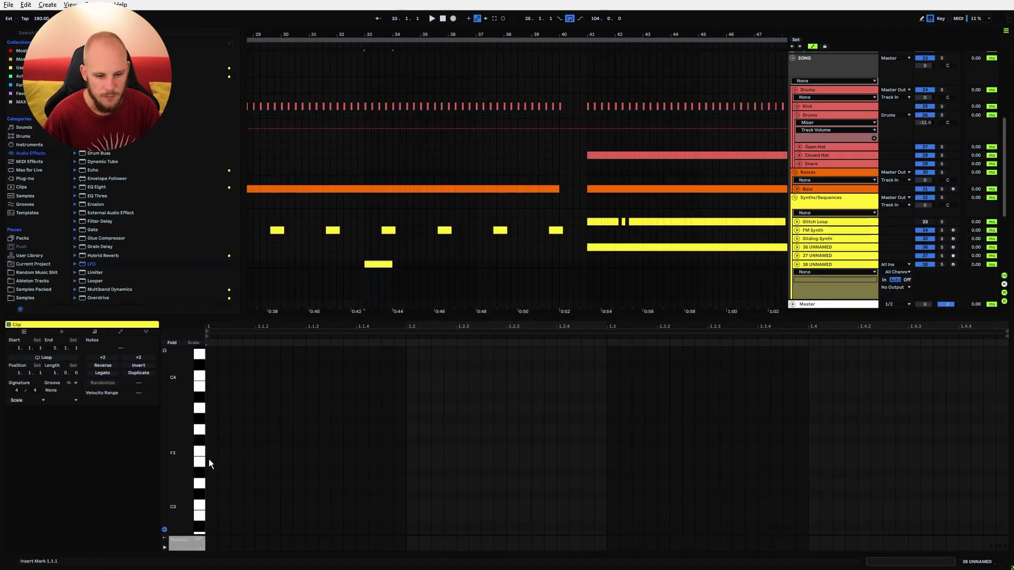
Enter two F#3 notes in the clip, a 1/32 note at 1.1.3 and an eighth note at 1.2.
double_click(312, 473)
drag(313, 473, 317, 448)
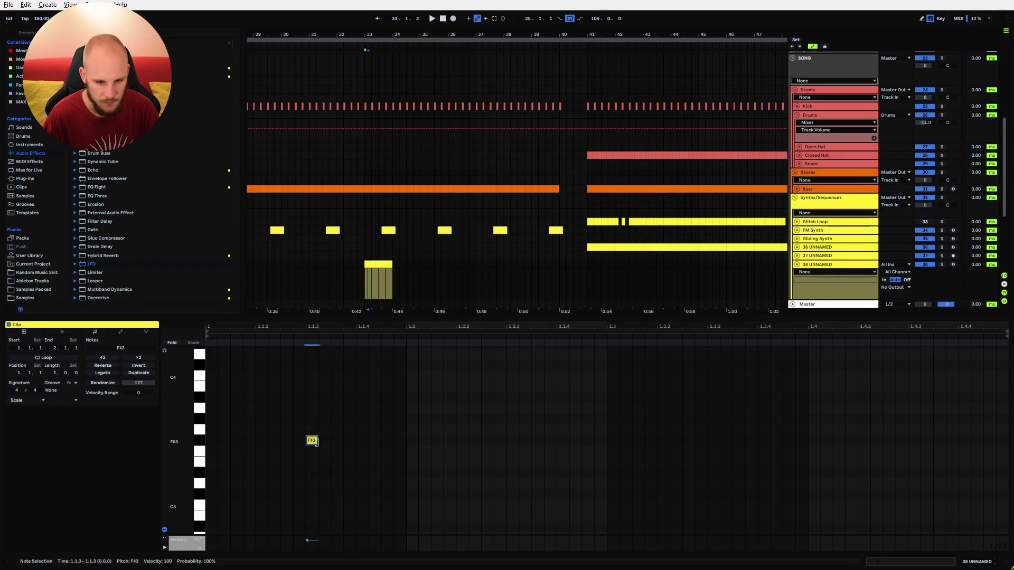
key(space)
double_click(411, 440)
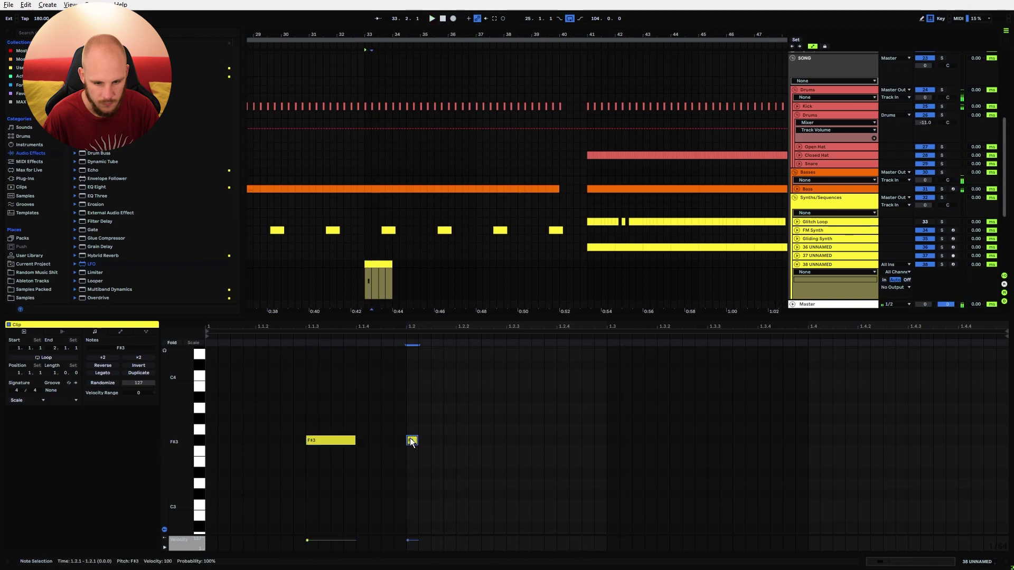
drag(417, 440, 505, 446)
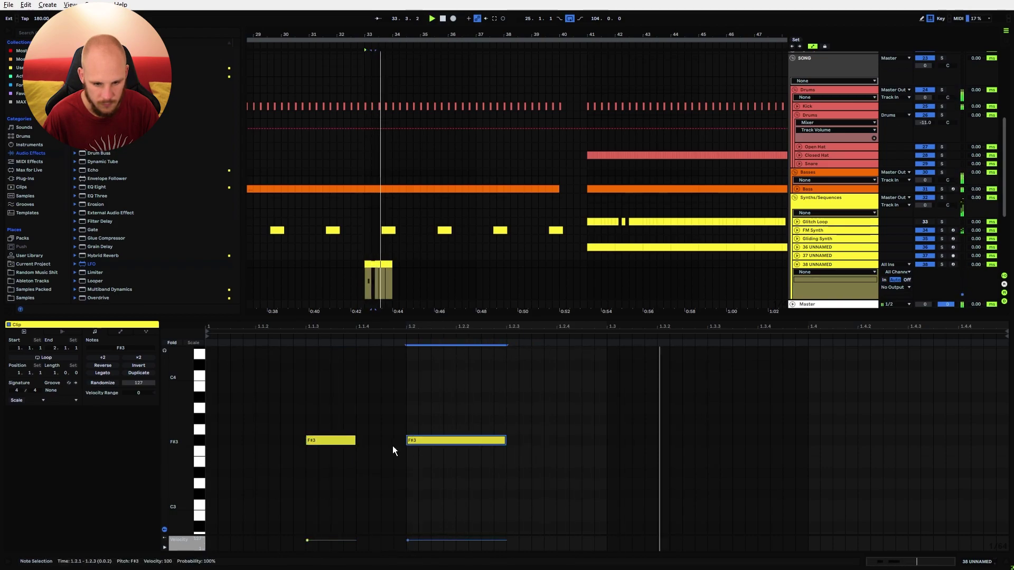
drag(355, 443, 331, 443)
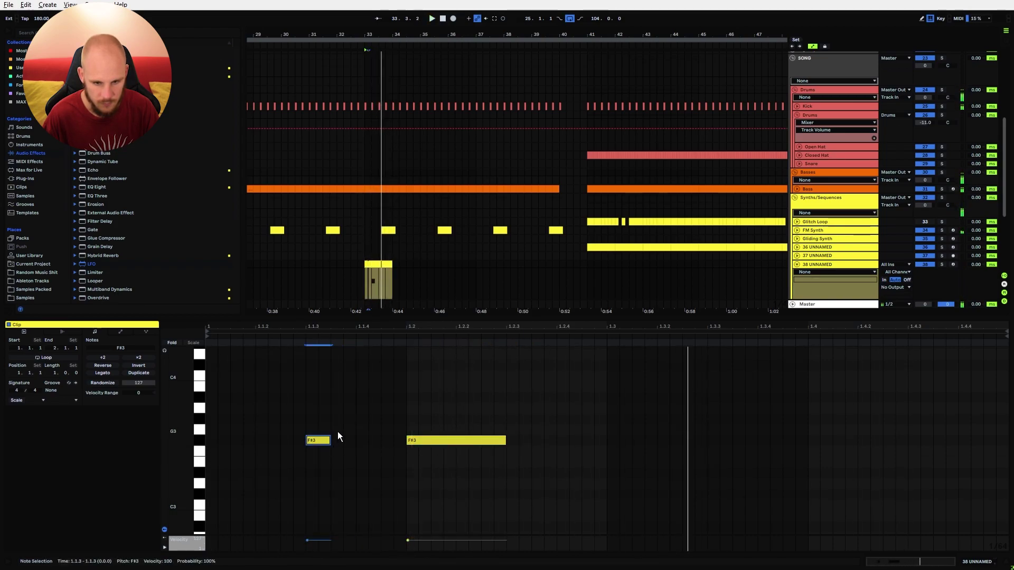
Transpose both notes of the clip down two octaves.
key(ctrl+a)
key(shift+Down)
key(shift+Down)
Load Serum on track 38 and set oscillator A to wavetable 0001 from Projektor Tones Pack Vol.2.
right_click(404, 274)
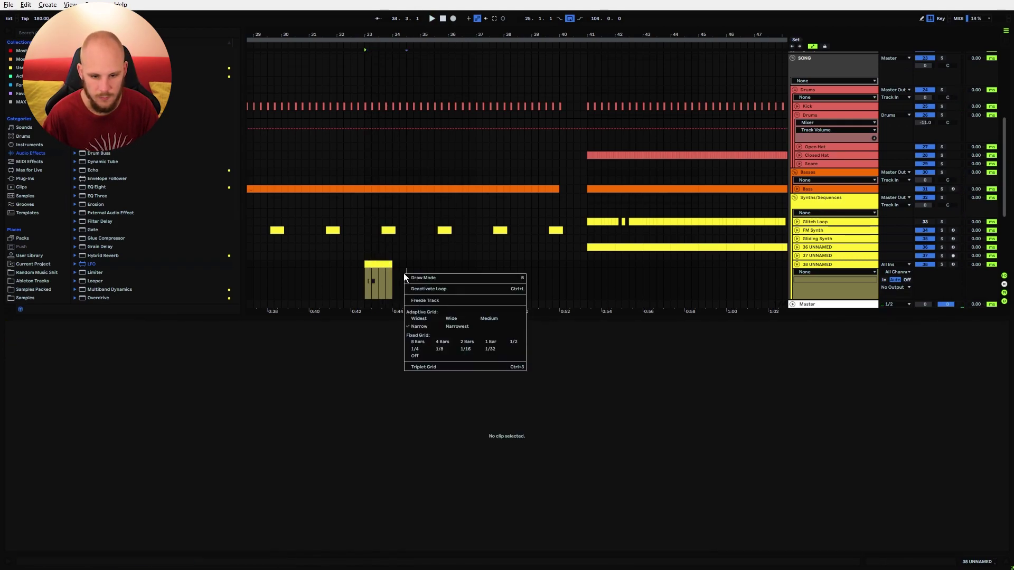
right_click(404, 273)
mouse_move(455, 278)
click(551, 281)
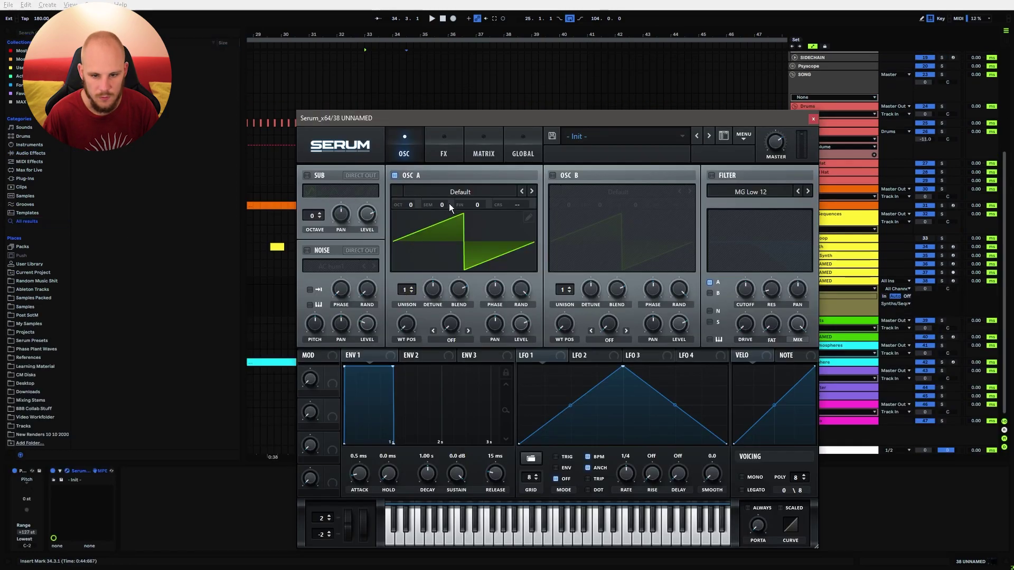
click(456, 192)
mouse_move(475, 285)
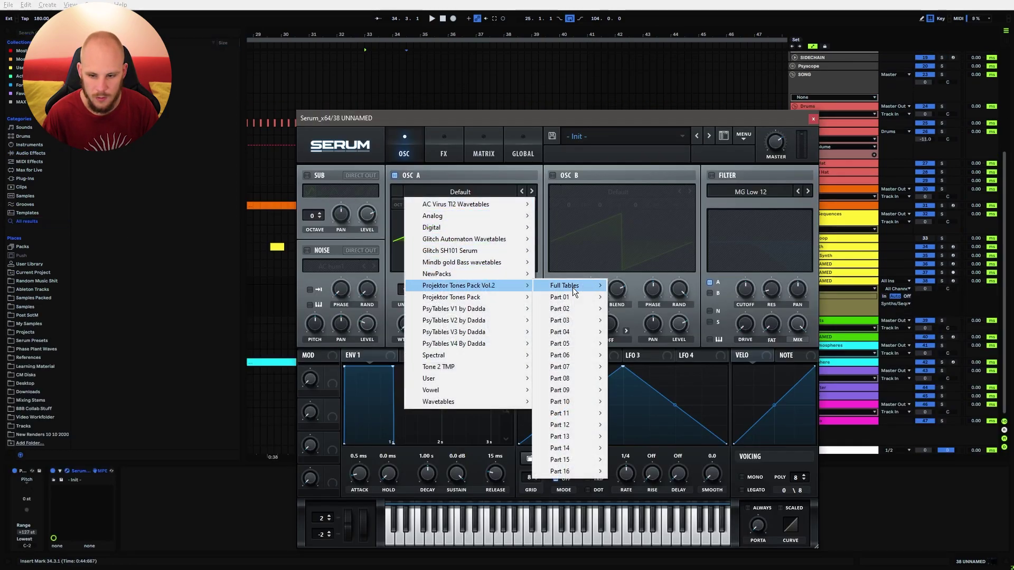
mouse_move(572, 294)
click(624, 253)
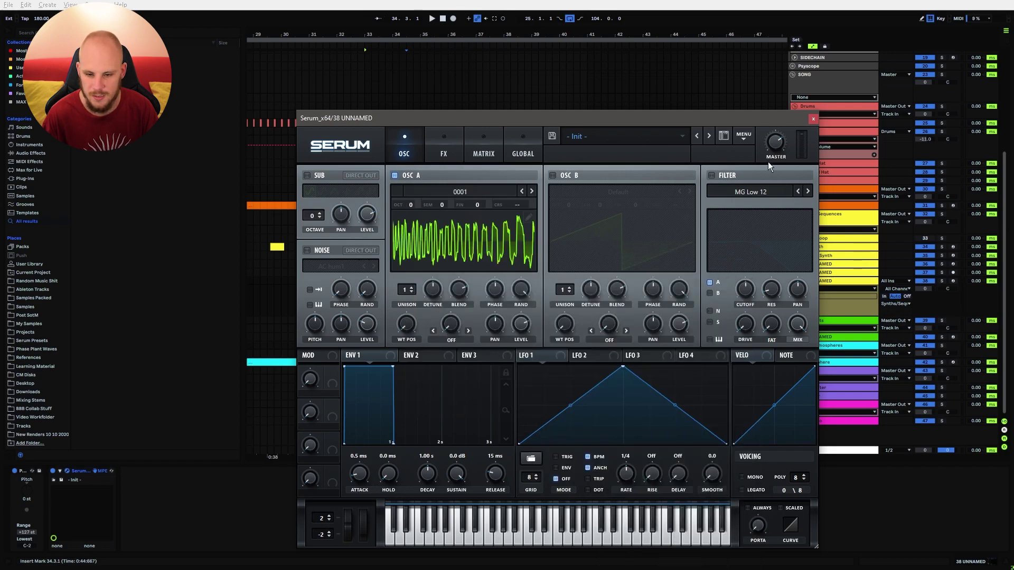
click(813, 118)
Reopen the bar 33 clip, lower both notes to F#0 and play it.
double_click(381, 282)
click(458, 464)
key(ctrl+a)
key(space)
Repeat the one-bar clip up to bar 41, and duplicate that eight-bar run twice to reach bar 57.
click(376, 275)
key(space)
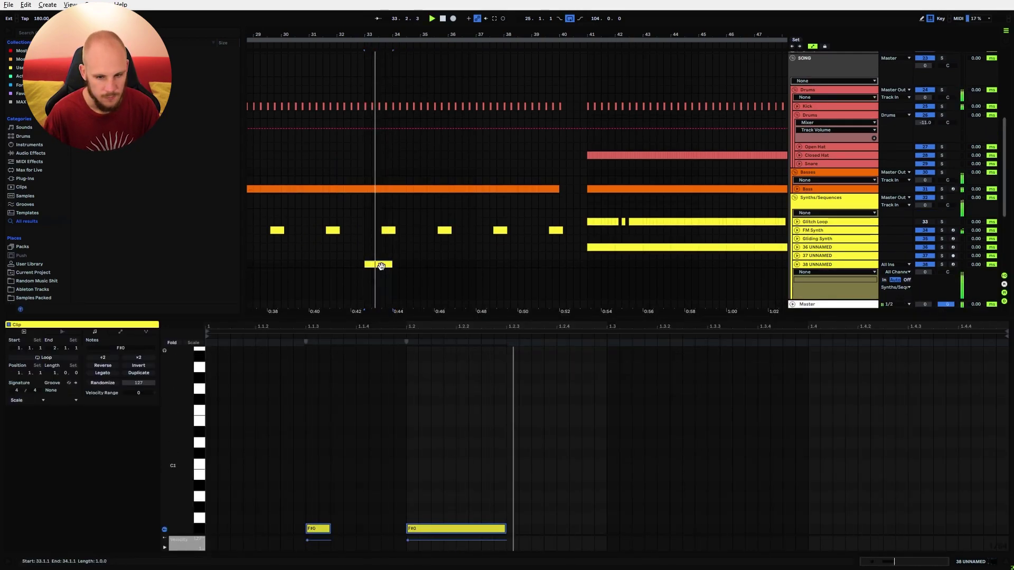
key(ctrl+d)
key(ctrl+d)
key(ctrl+d)
key(ctrl+d)
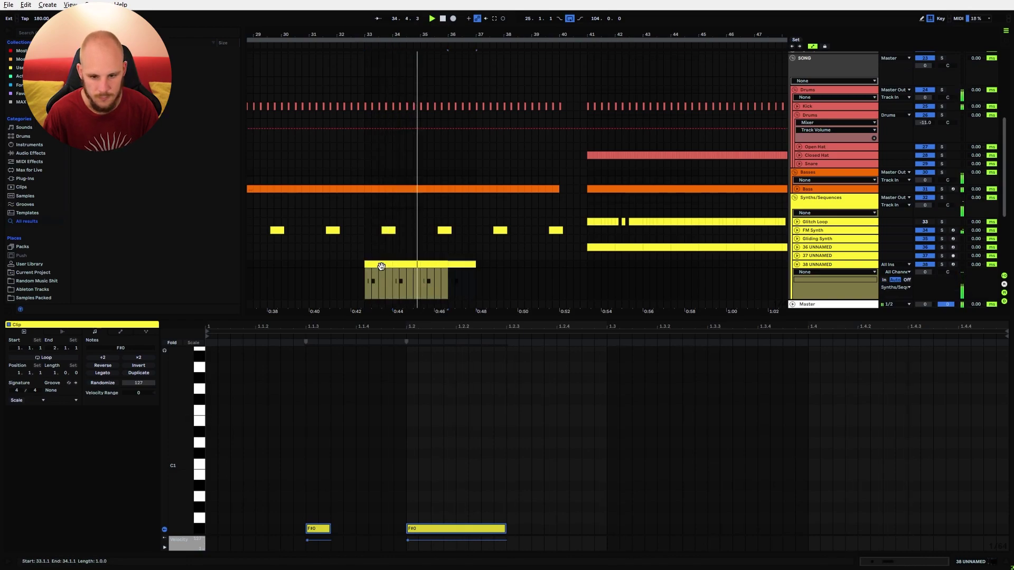
shift+click(380, 266)
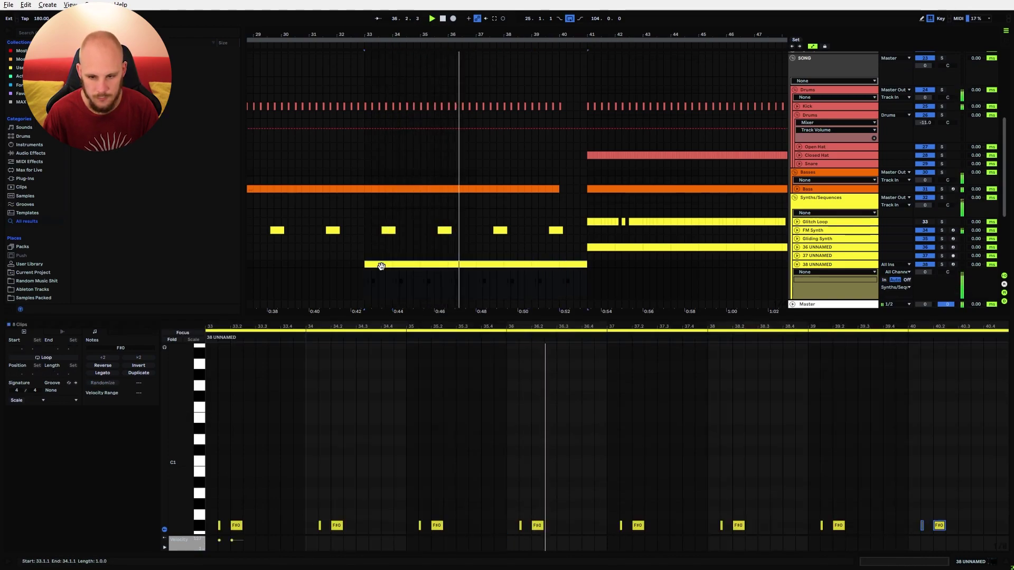
key(ctrl+d)
key(ctrl+d)
Consolidate the four one-bar clips from bar 33 to bar 37 on track 38 into one clip.
drag(325, 27, 518, 35)
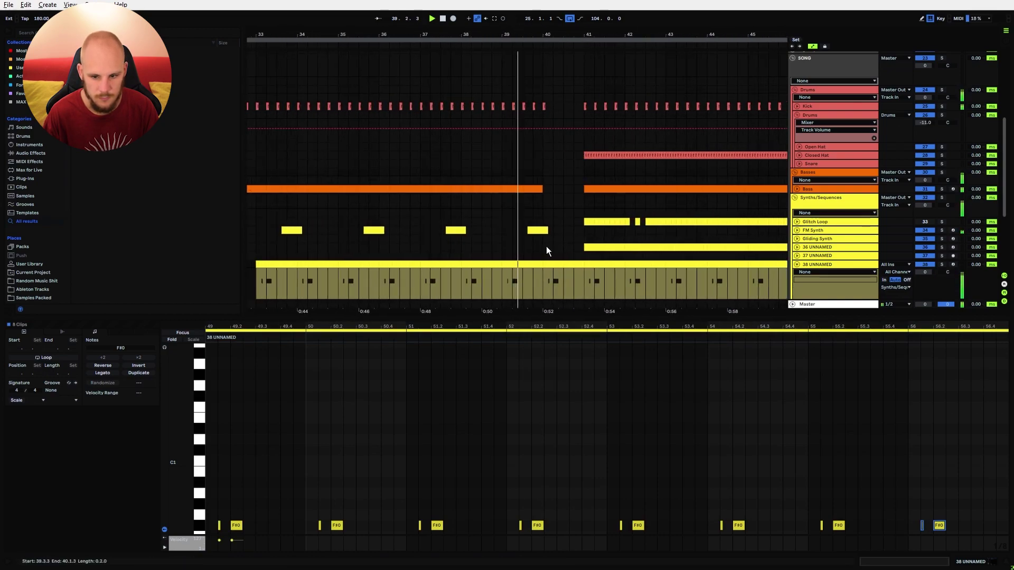
click(552, 265)
shift+click(275, 264)
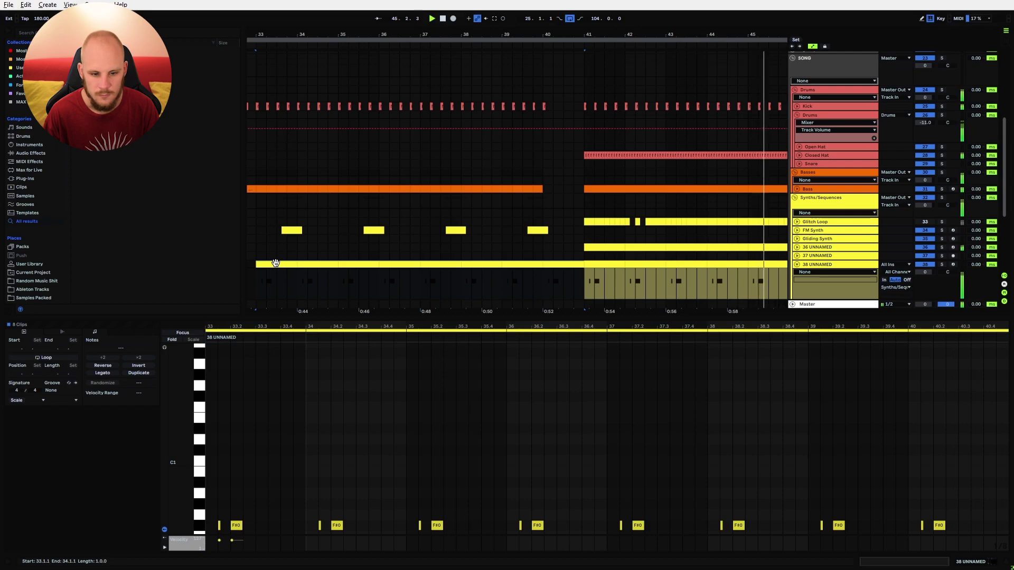
click(275, 263)
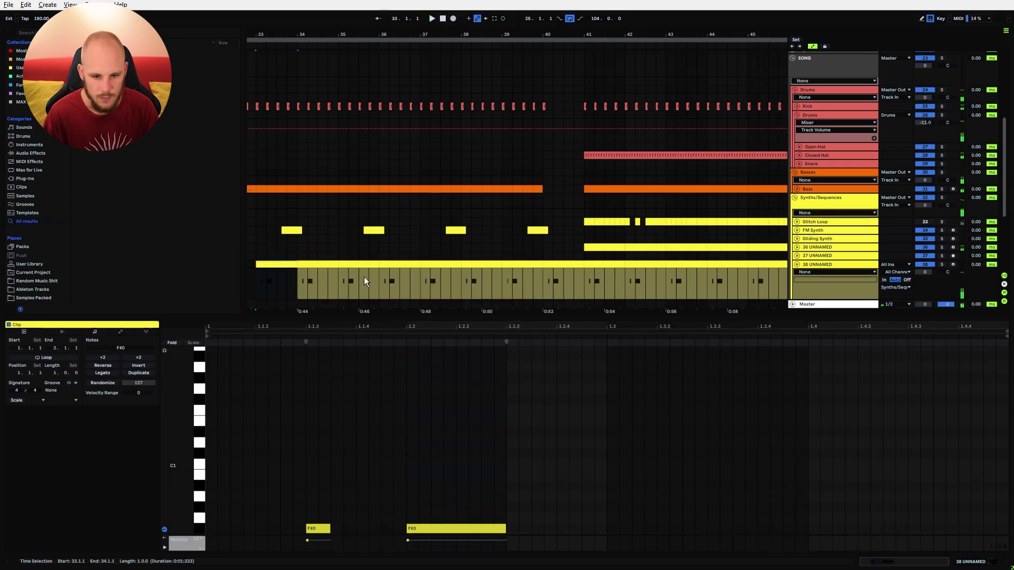
shift+click(399, 265)
key(ctrl+j)
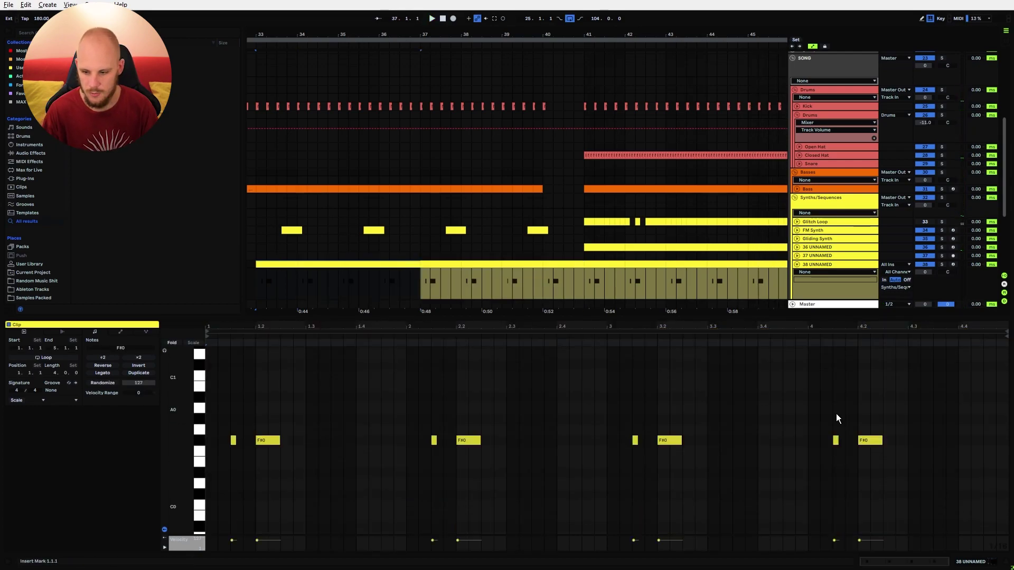
Add an extra F#0 sixteenth note at 4.3 in the consolidated clip, checking its position during playback.
click(938, 440)
double_click(938, 441)
click(379, 279)
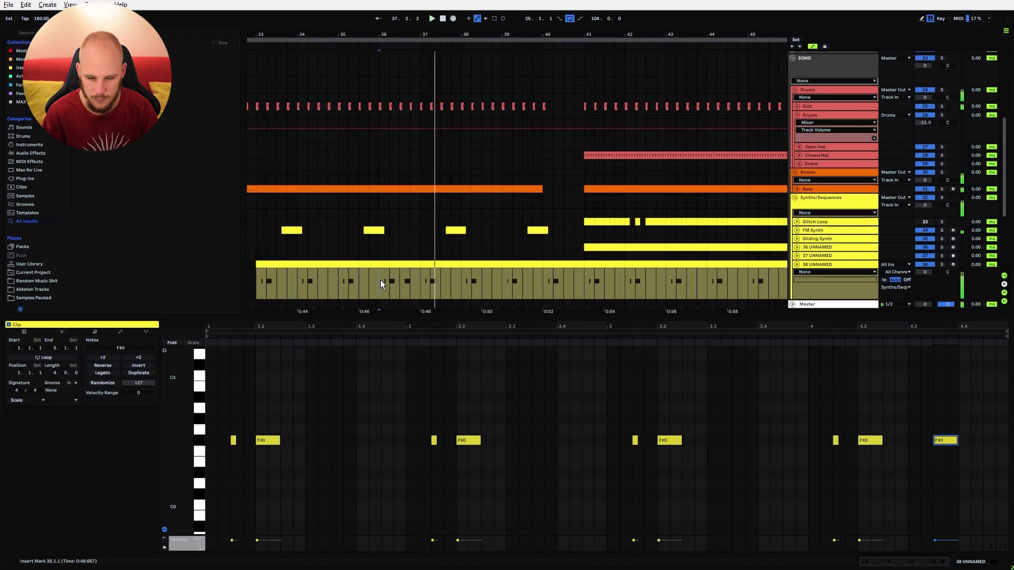
click(949, 441)
key(Left)
key(Left)
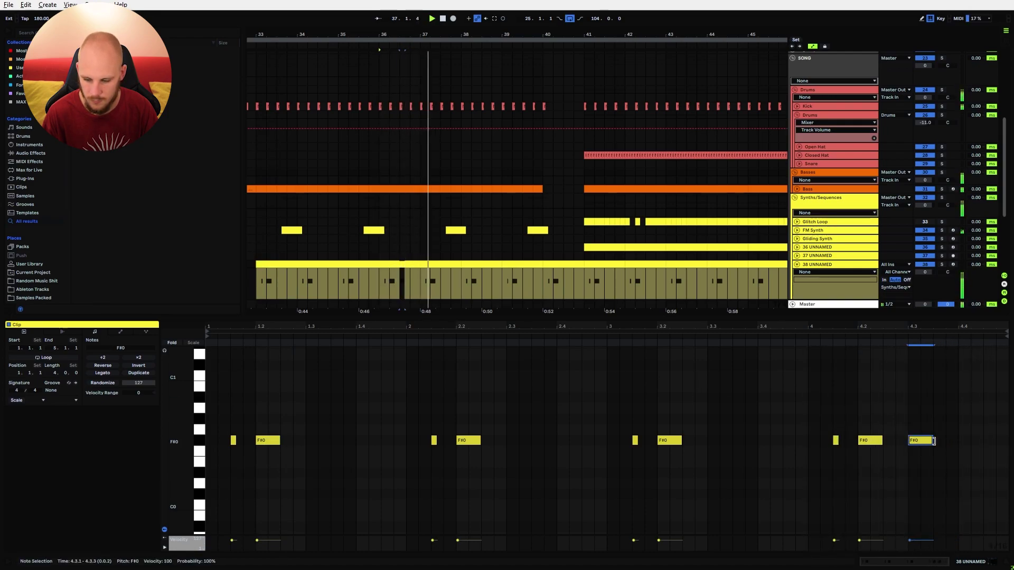
drag(932, 441, 920, 442)
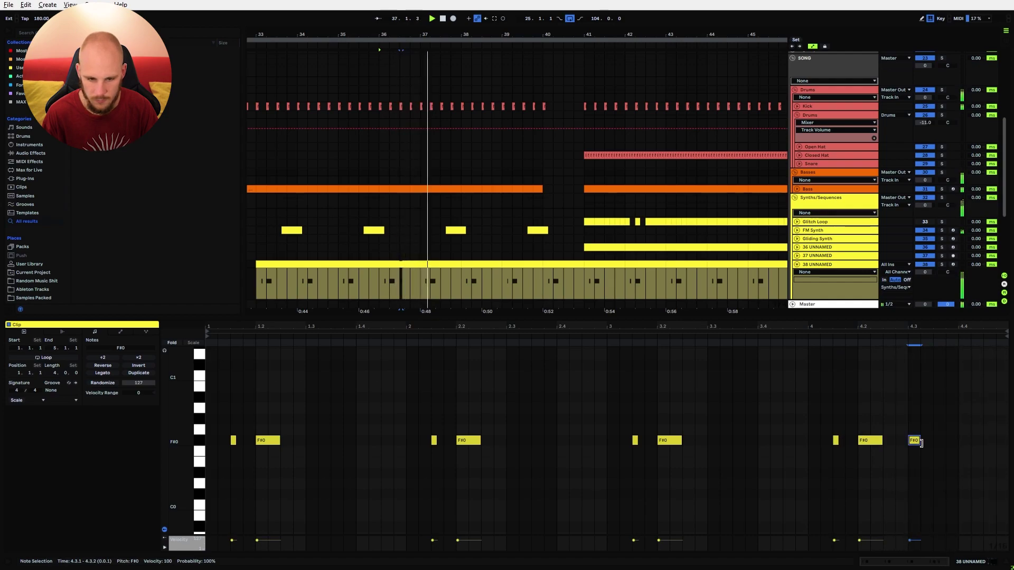
Duplicate the four-bar clip to bar 37, repeat the copy's last note three times at eighth-note spacing, and play it.
click(405, 263)
key(ctrl+d)
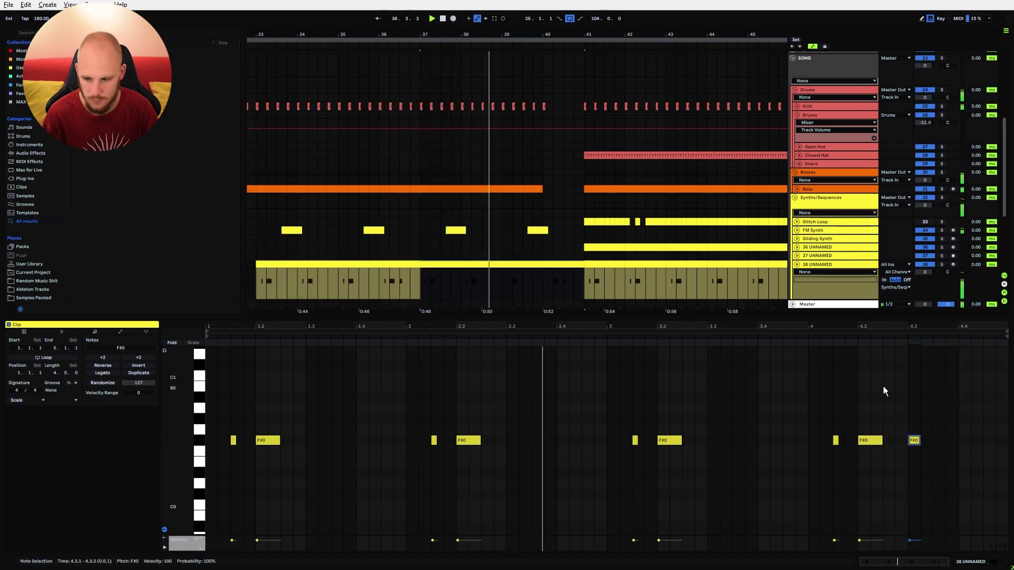
click(573, 277)
key(space)
drag(935, 429, 912, 446)
key(ctrl+d)
key(ctrl+d)
key(ctrl+d)
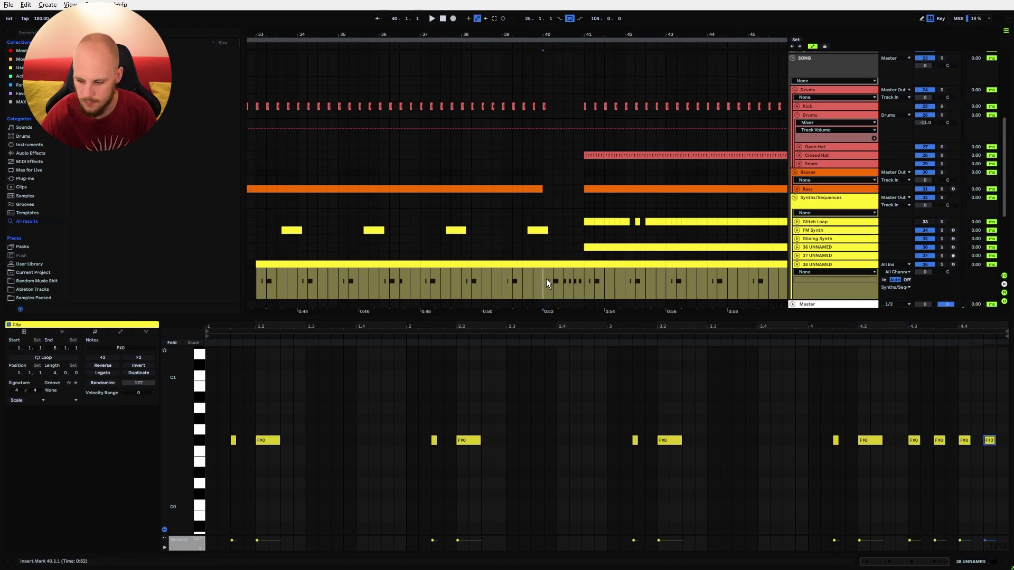
key(space)
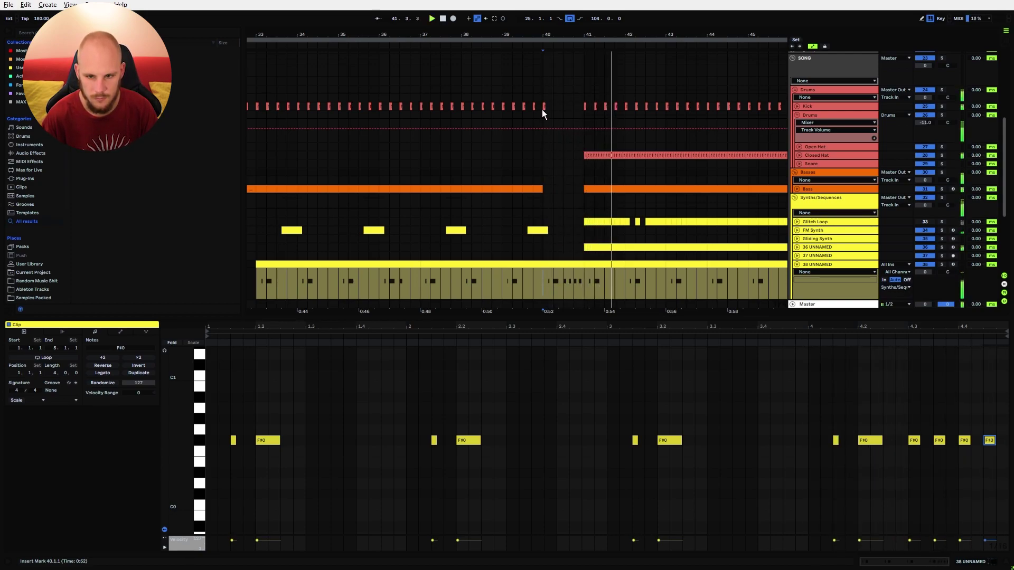
Duplicate the two four-bar clips from bars 33 to 41 twice so the pattern runs to bar 57.
drag(558, 34, 551, 20)
click(547, 264)
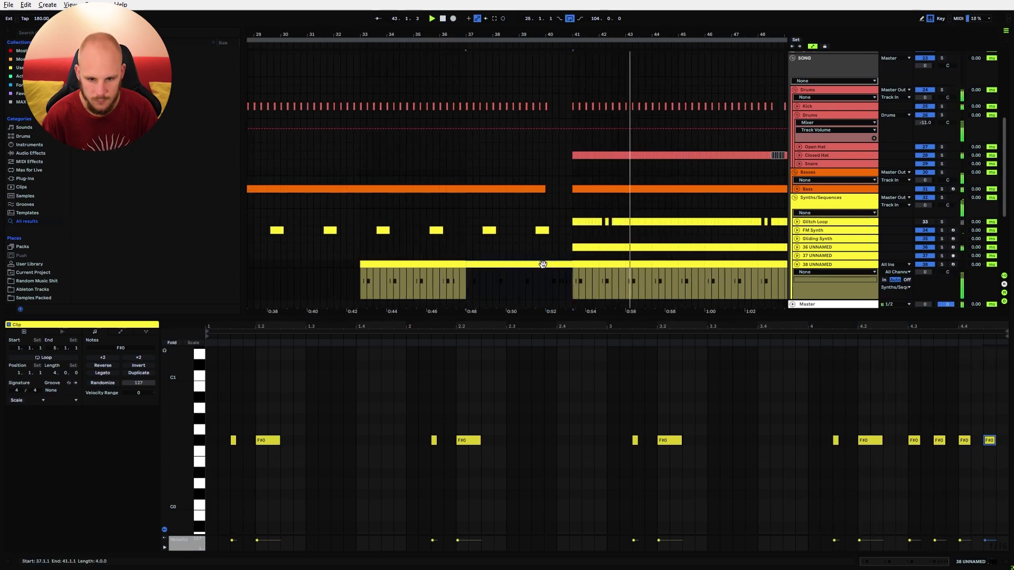
shift+click(423, 263)
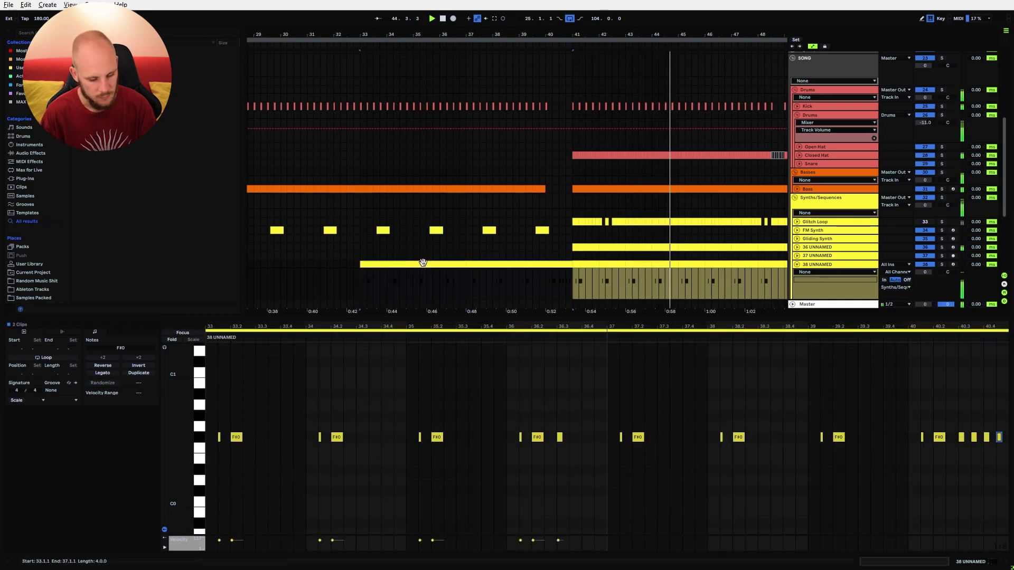
key(ctrl+d)
key(ctrl+d)
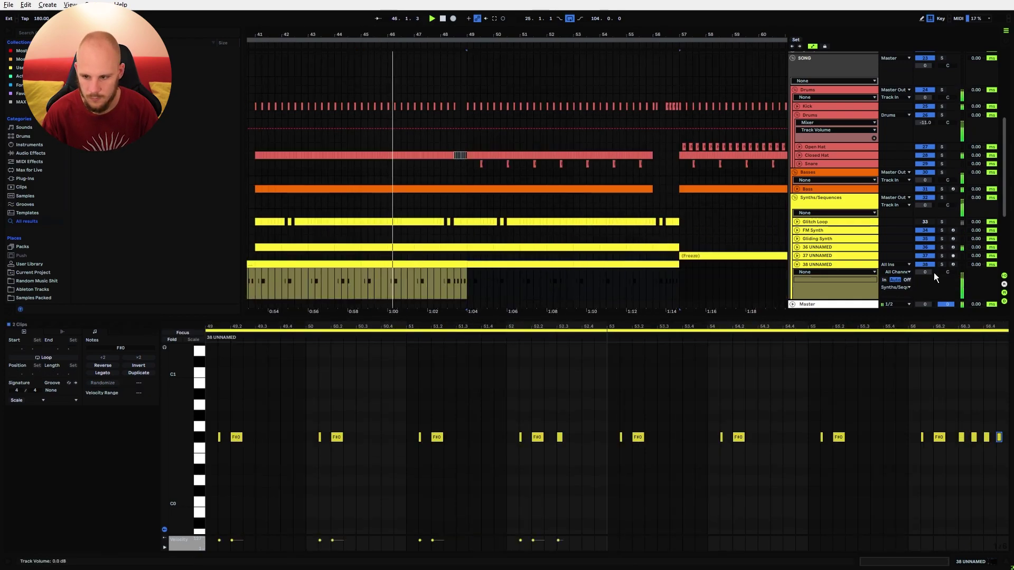
Lower track 38's volume to about -4.3 dB and fold the track.
click(796, 246)
drag(925, 255, 925, 260)
click(797, 246)
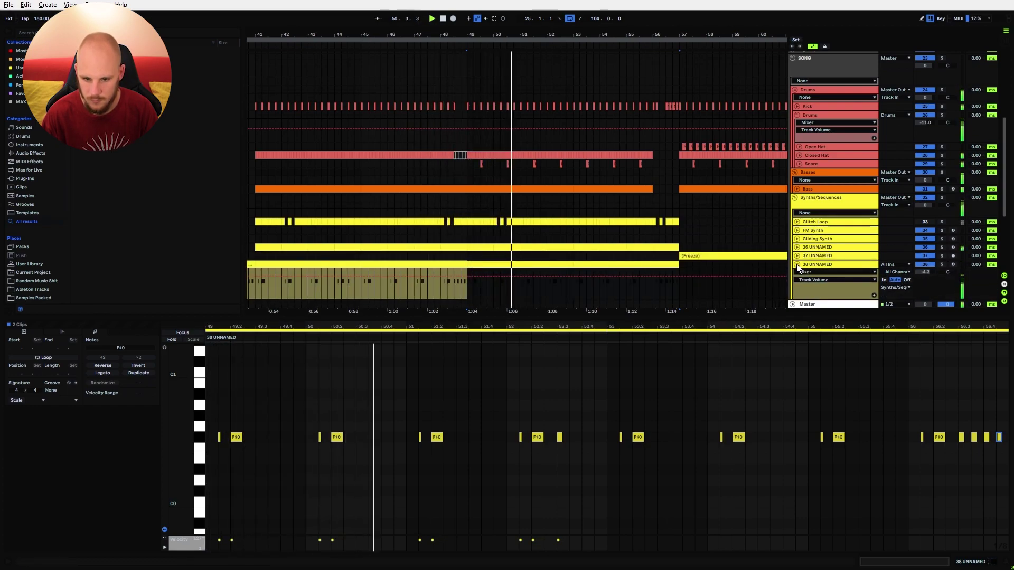
click(796, 264)
Shorten the end of track 38's last clip to 56.3 and play the transition into bar 57.
click(460, 232)
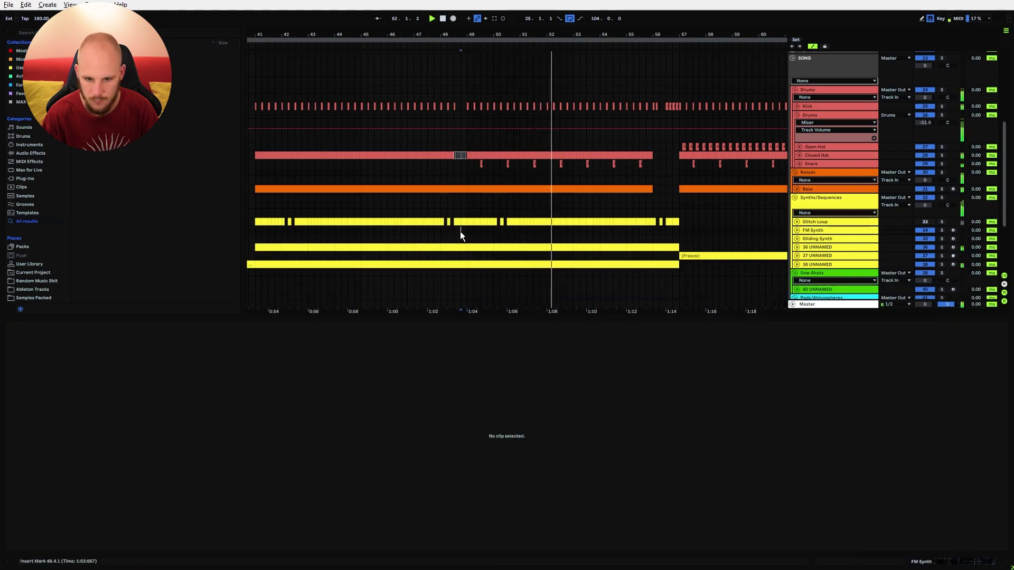
drag(483, 35, 528, 16)
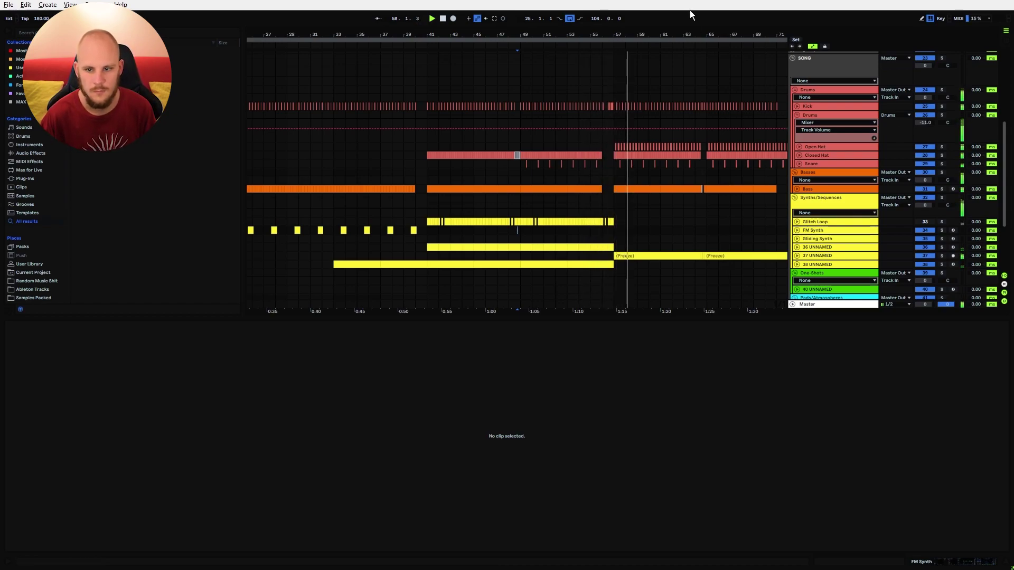
drag(610, 34, 633, 160)
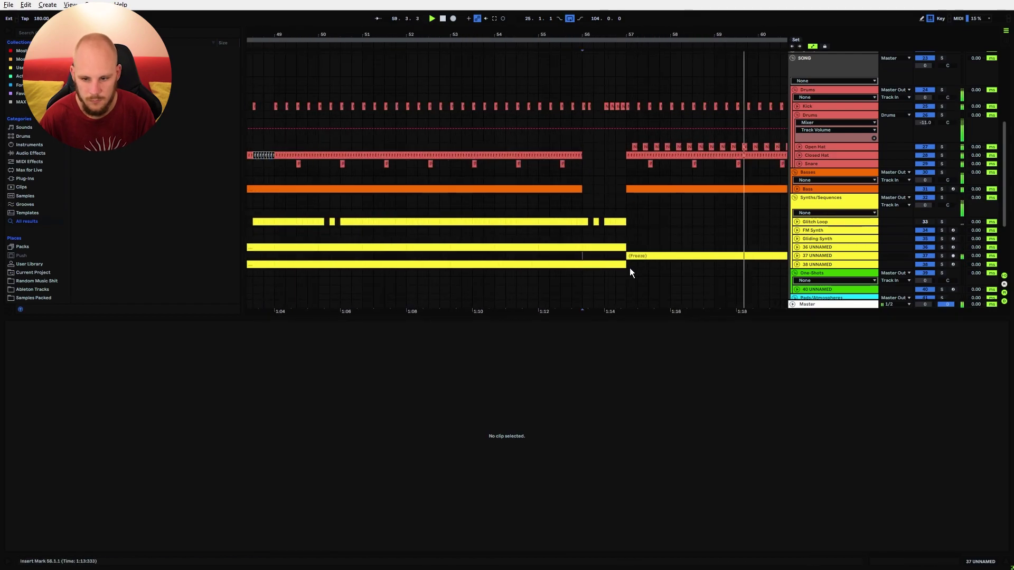
drag(623, 265, 605, 266)
drag(585, 31, 580, 3)
key(space)
key(space)
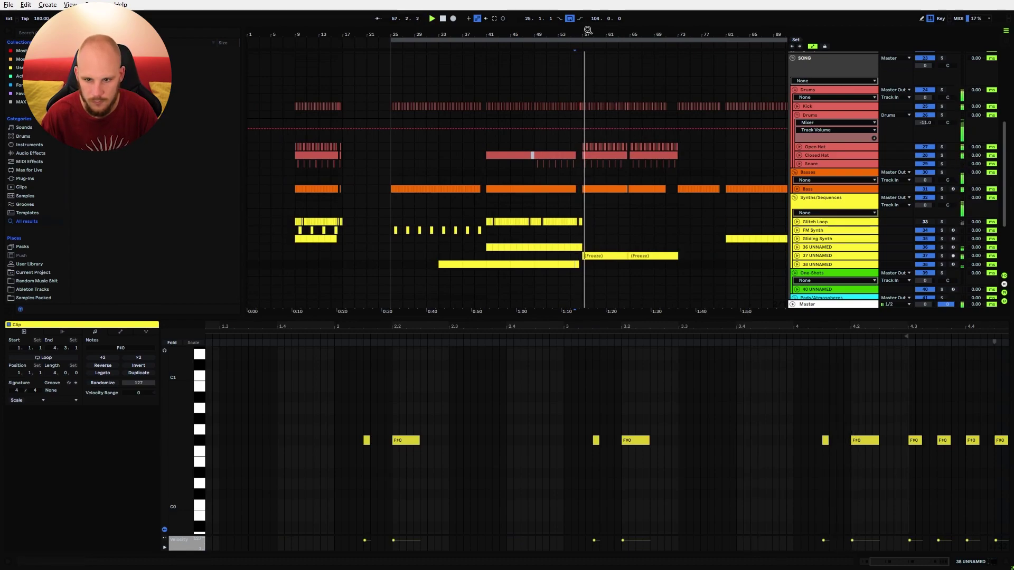
drag(587, 30, 586, 32)
key(space)
key(space)
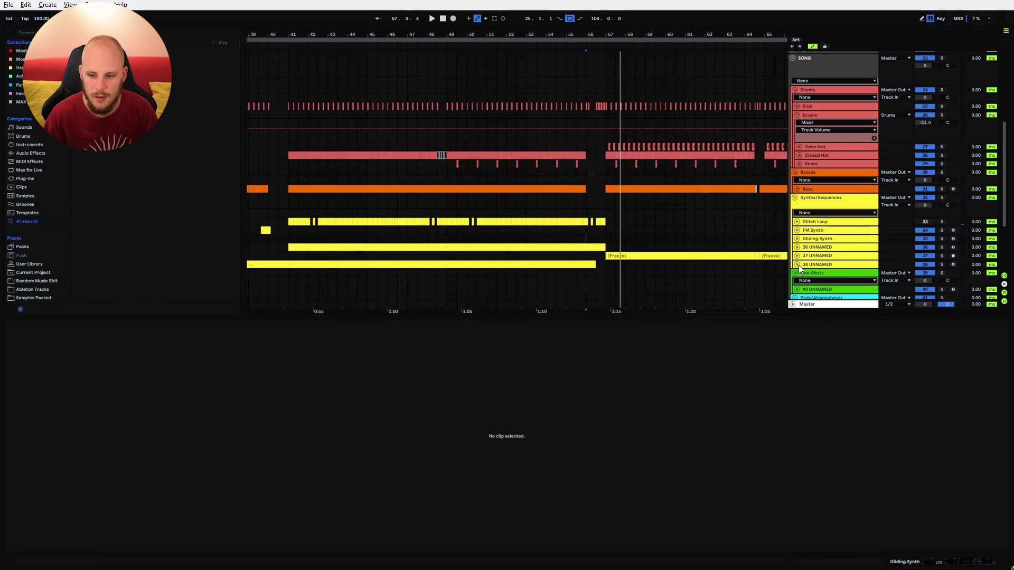
Fold the Synths/Sequences group, add an audio track at the end of the Drums group, and enlarge the arrangement view.
click(795, 197)
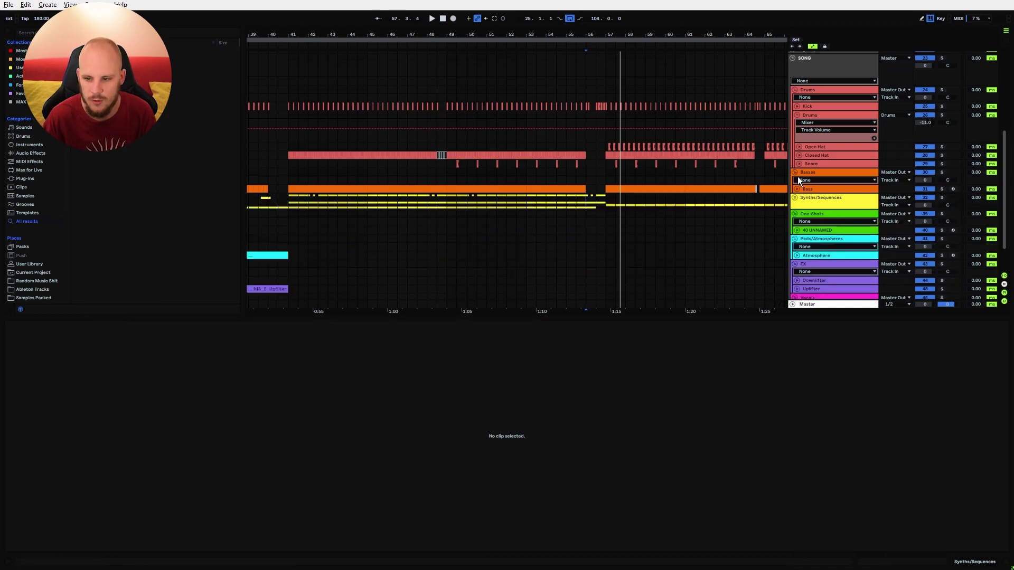
click(817, 114)
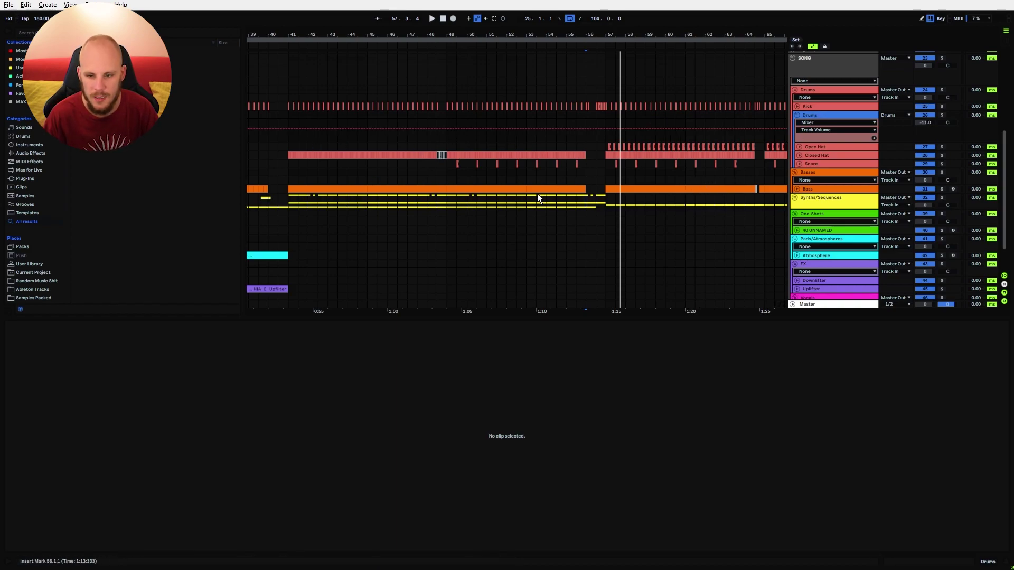
key(ctrl+t)
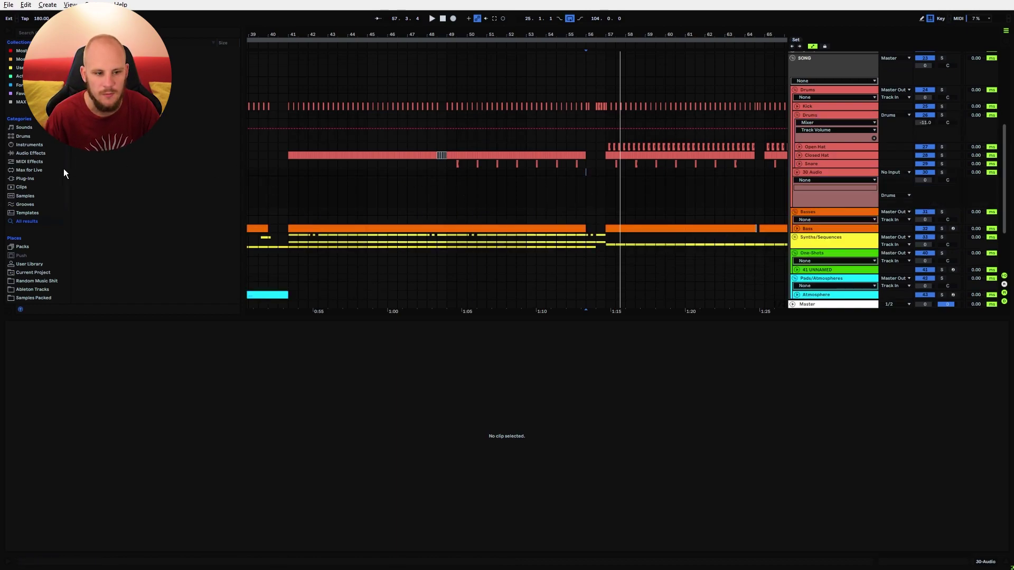
drag(287, 316, 282, 479)
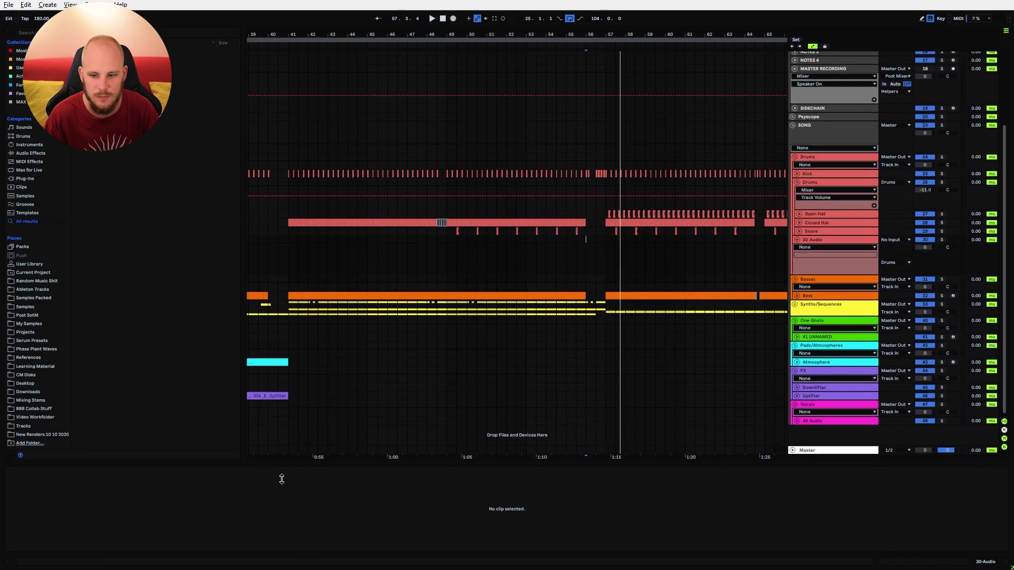
Audition PC2_Crash_9 and PC2_Crash_10 from the PSYTRANCE_INTELLIGENCE_2 crash folder in Samples Packed, and place PC2_Crash_9 at bar 56 on the new track.
click(46, 298)
click(74, 162)
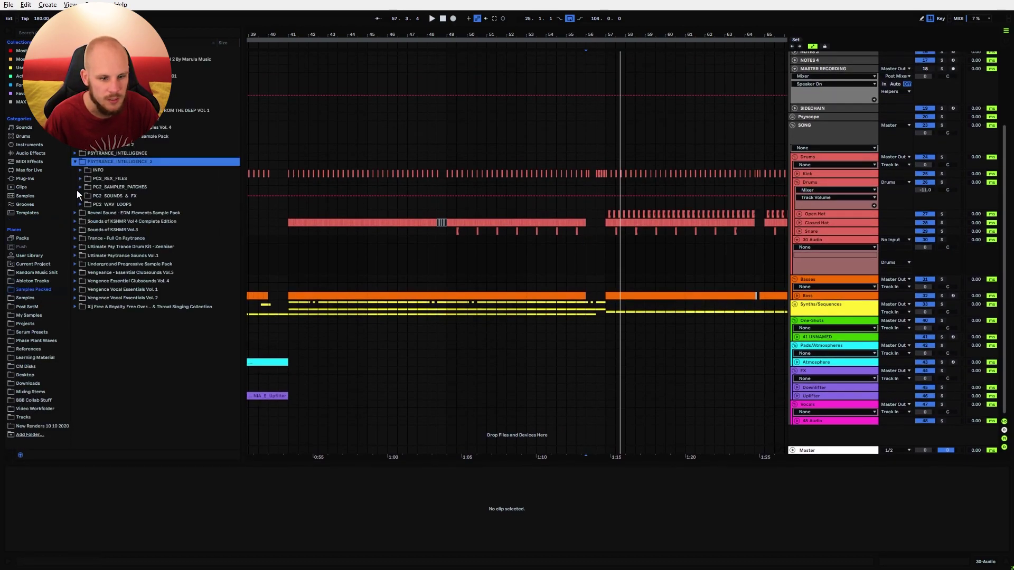
click(79, 196)
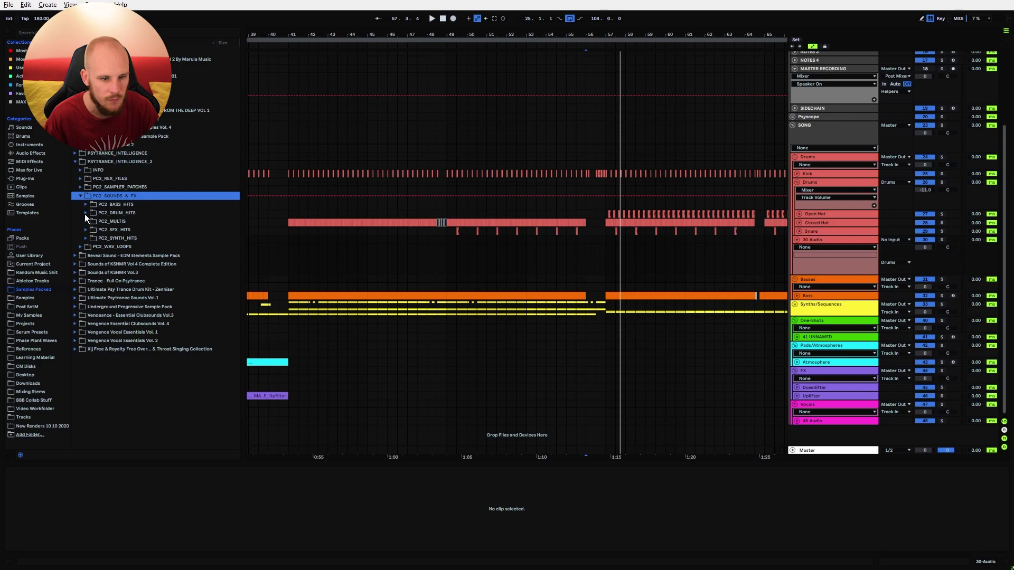
click(85, 213)
click(90, 221)
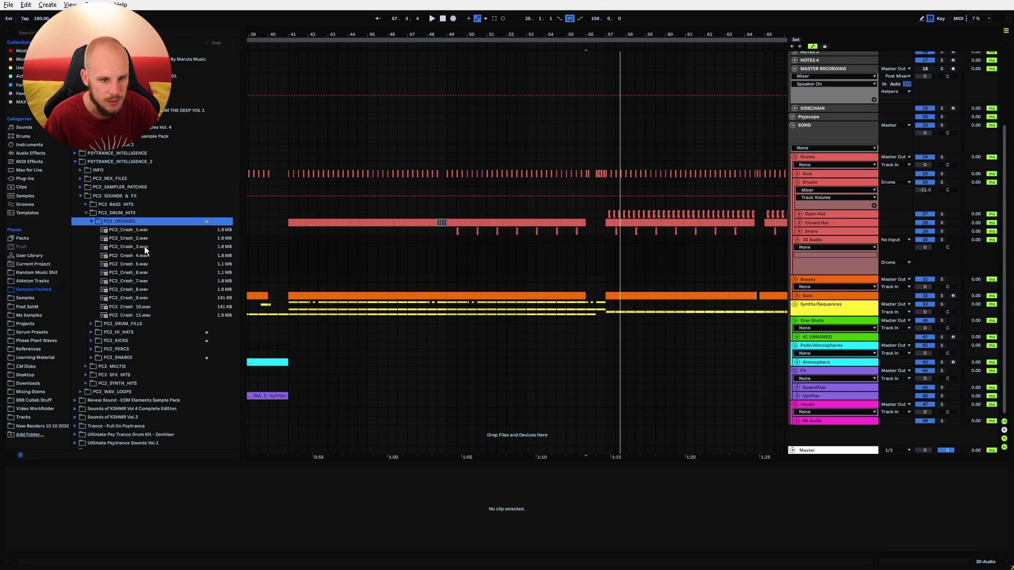
click(137, 299)
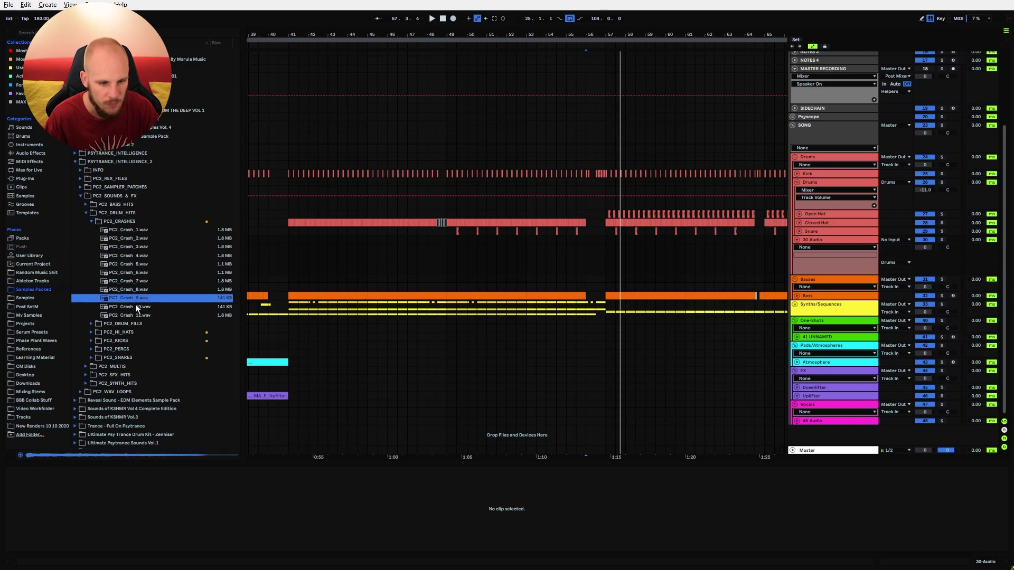
click(139, 307)
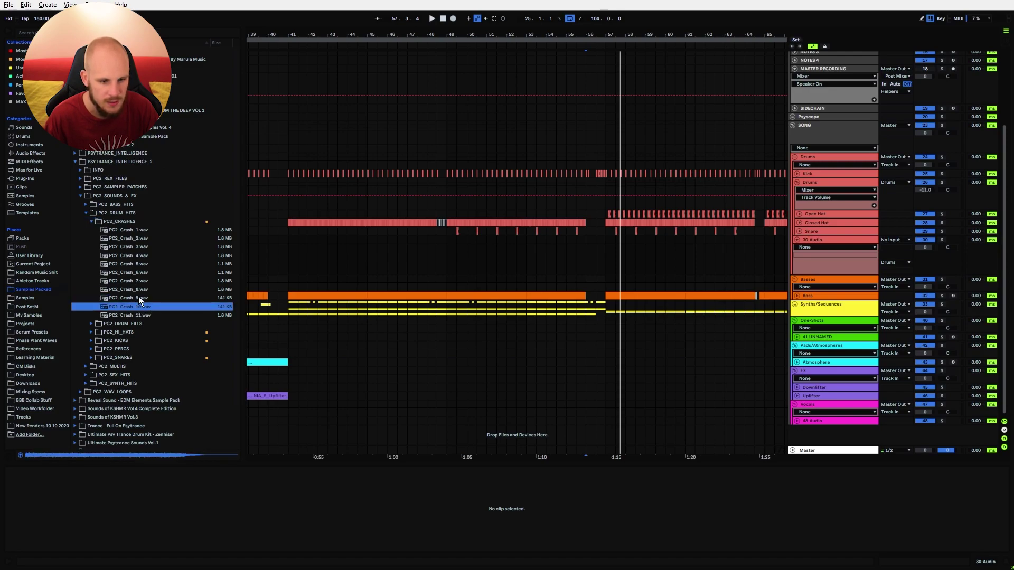
click(128, 298)
drag(124, 297, 591, 248)
Trim the PC2_Crash_9 clip to an eighth note with a fade-out and duplicate it once directly after itself.
drag(608, 36, 598, 158)
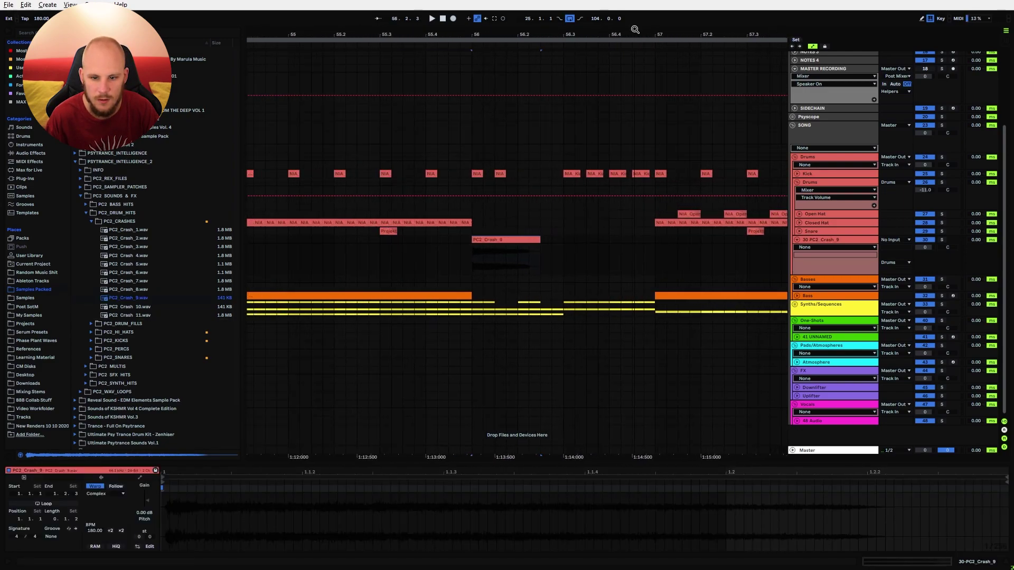
click(459, 252)
click(496, 262)
key(ctrl+e)
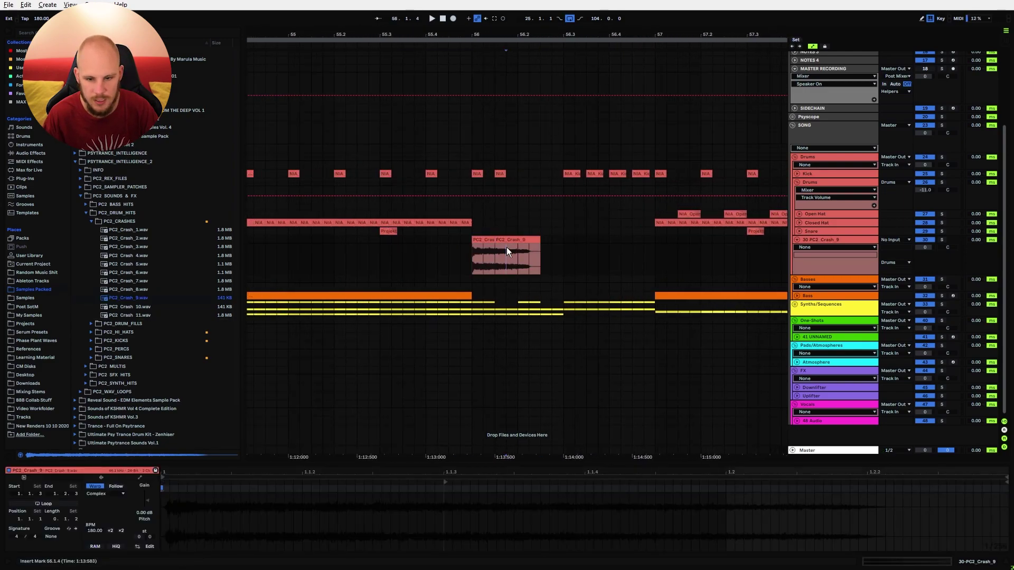
click(511, 240)
key(Delete)
click(488, 240)
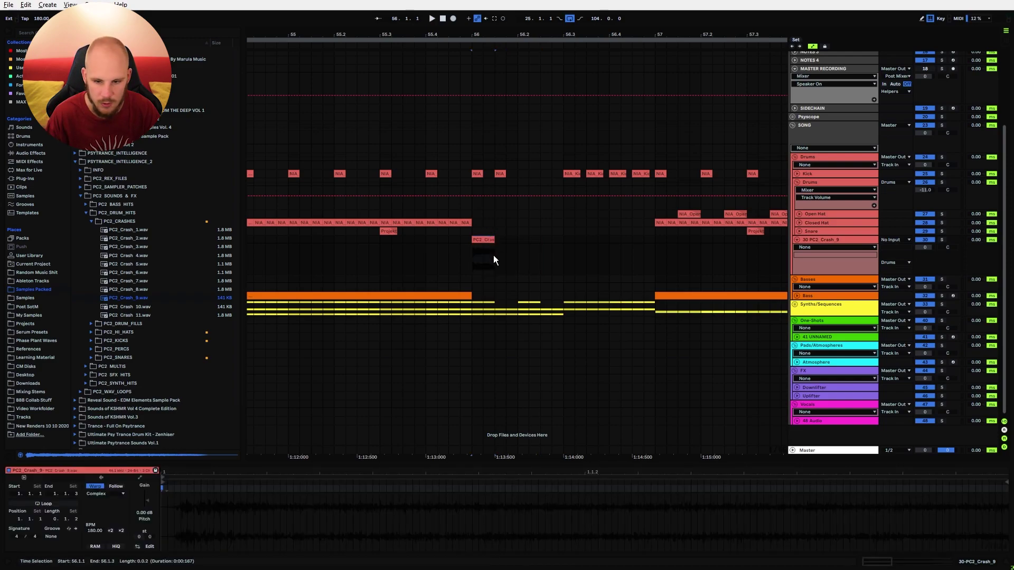
drag(495, 252, 483, 247)
click(474, 248)
key(ctrl+d)
Play the two crash hits, lower their track's volume to about -8.4 dB, and fold the track.
click(472, 255)
key(space)
key(space)
key(space)
drag(925, 247, 925, 262)
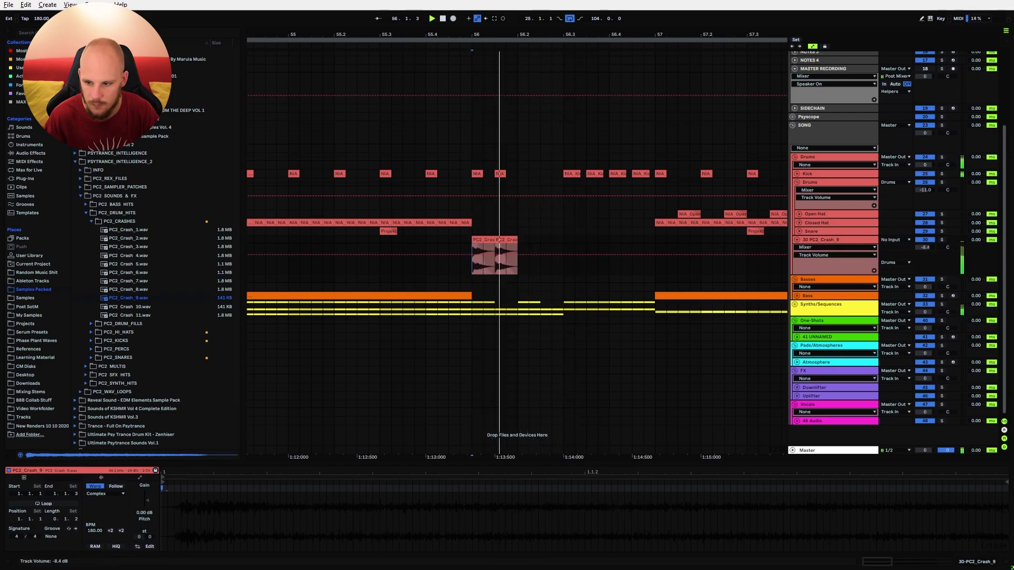
click(795, 239)
Add another audio track in the Drums group and place PC2_Crash_6.wav on it at 55.4.4.
key(ctrl+t)
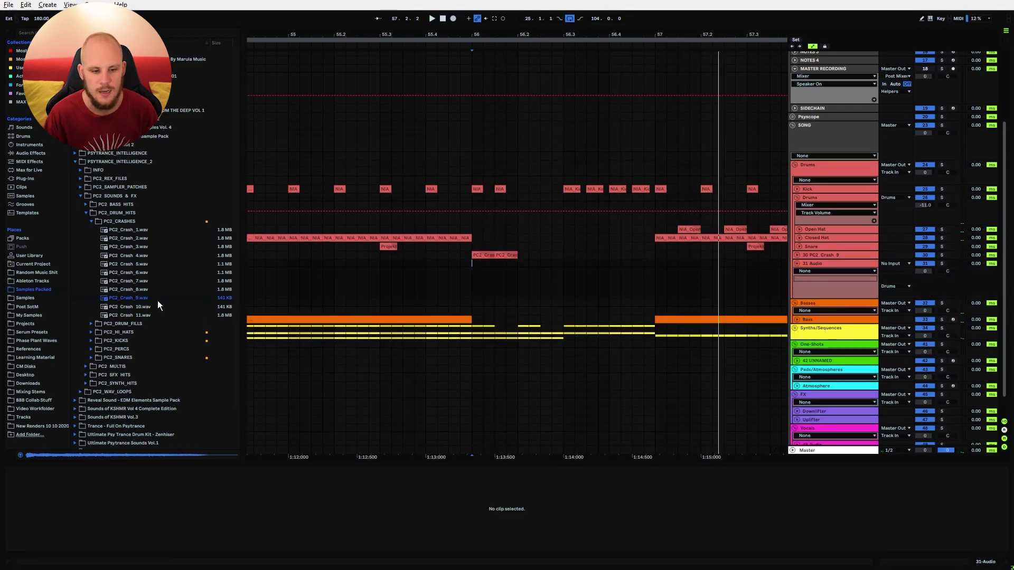
drag(134, 273, 480, 283)
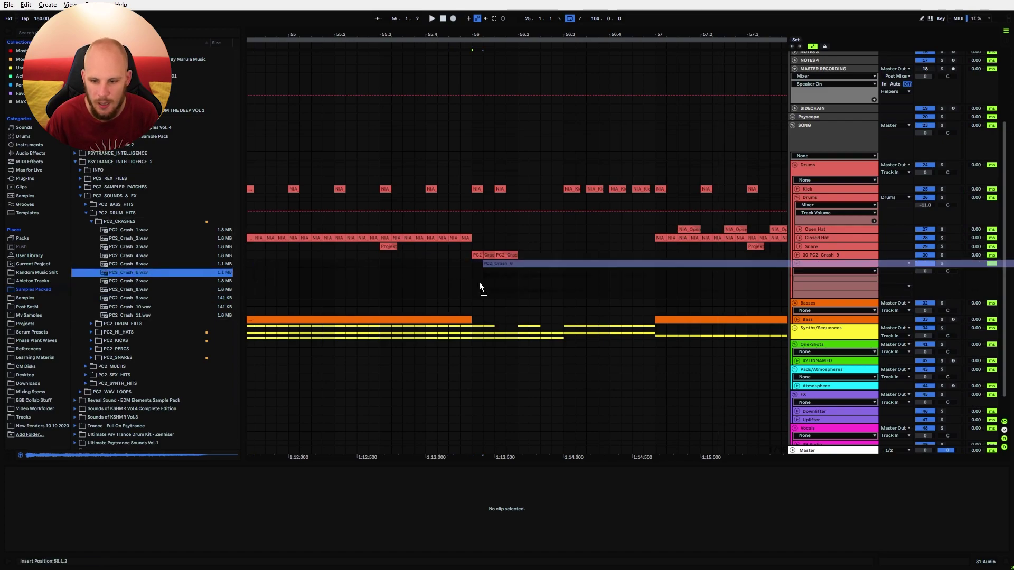
drag(333, 289, 458, 287)
Trim the PC2_Crash_6 clip to end at bar 57 and reverse it.
click(656, 291)
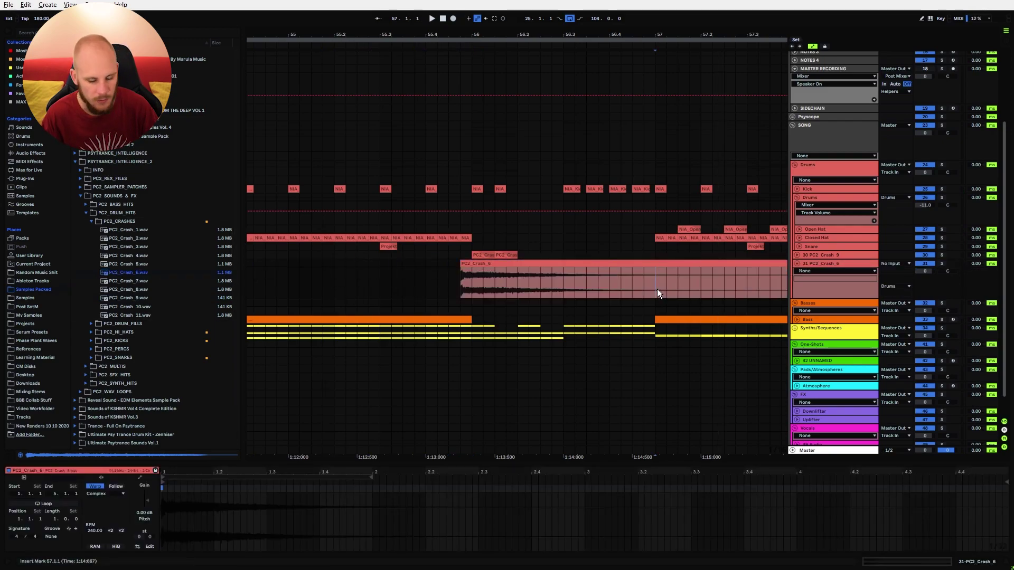
key(ctrl+e)
click(686, 263)
key(Delete)
click(597, 264)
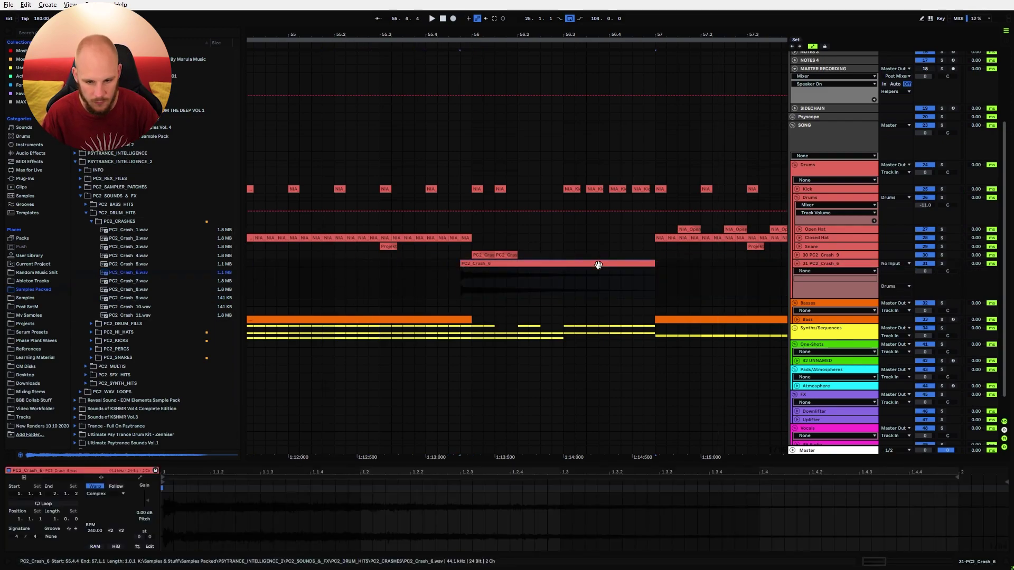
Play the reversed crash and lower its track's volume to about -17.2 dB.
click(478, 280)
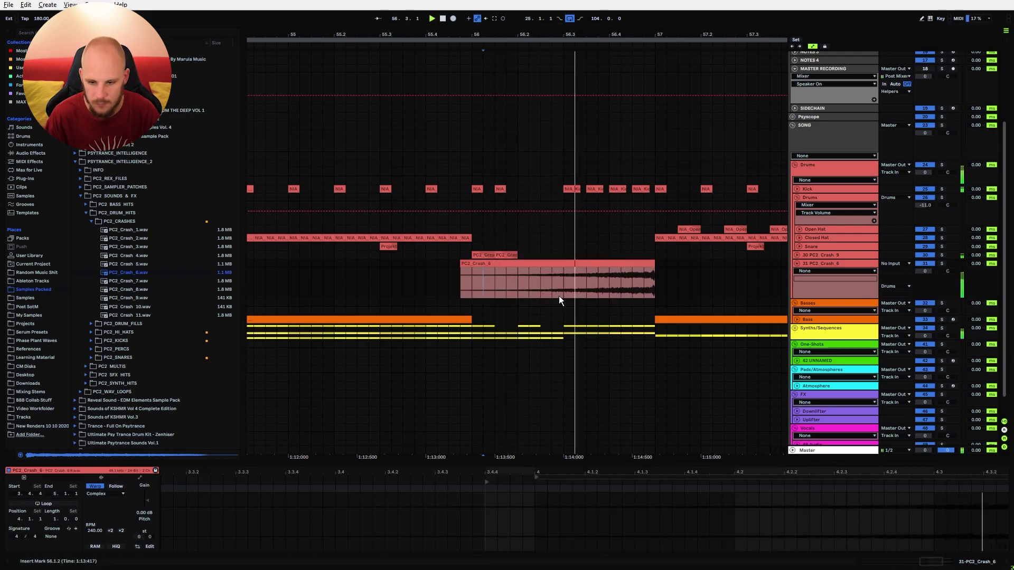
key(space)
mouse_move(920, 271)
mouse_down()
mouse_move(921, 312)
mouse_move(919, 288)
mouse_up()
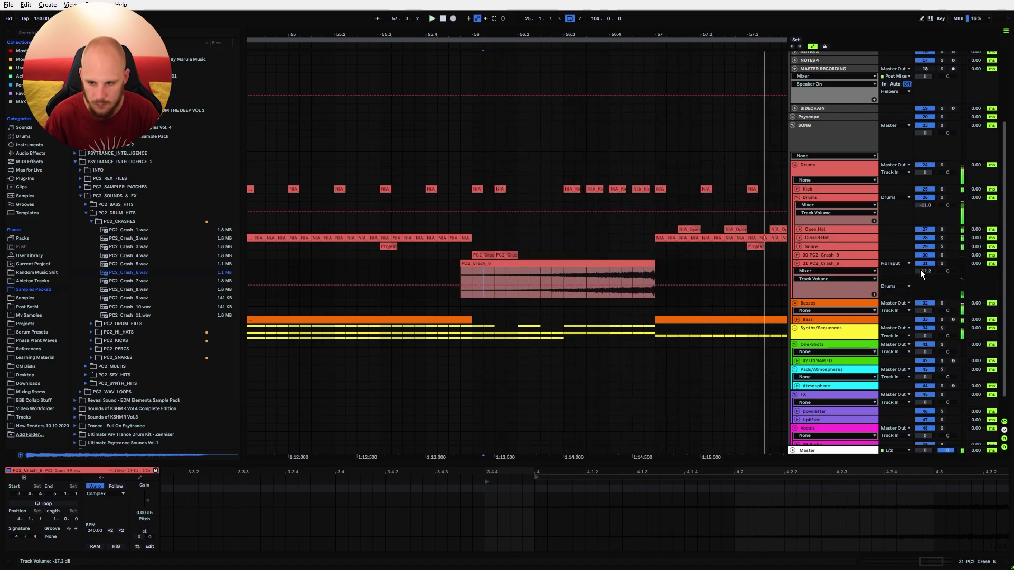
Add a third crash audio track, audition more crash samples, and place PC2_Crash_8.wav on it at bar 57.
click(828, 263)
key(ctrl+t)
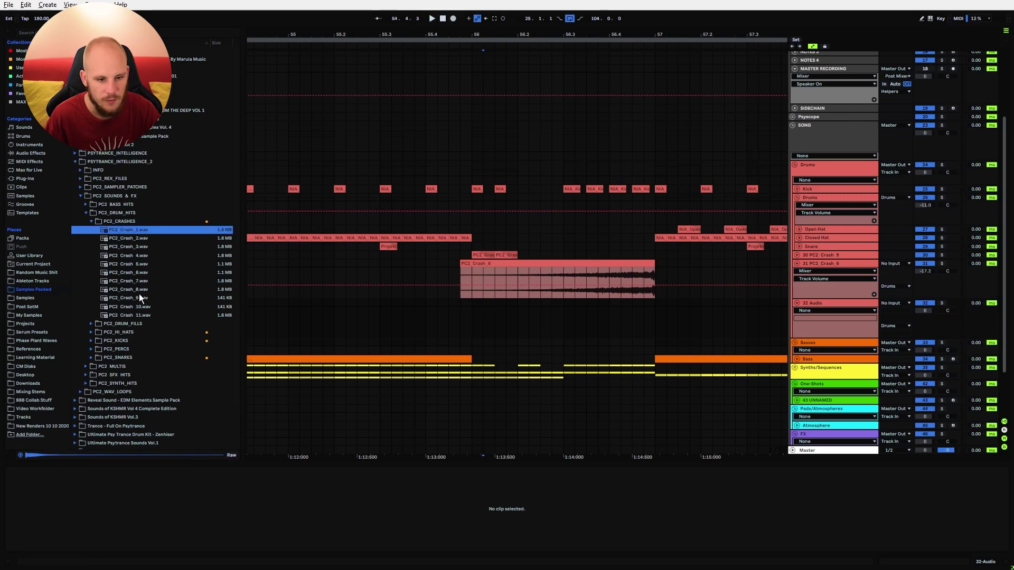
click(144, 281)
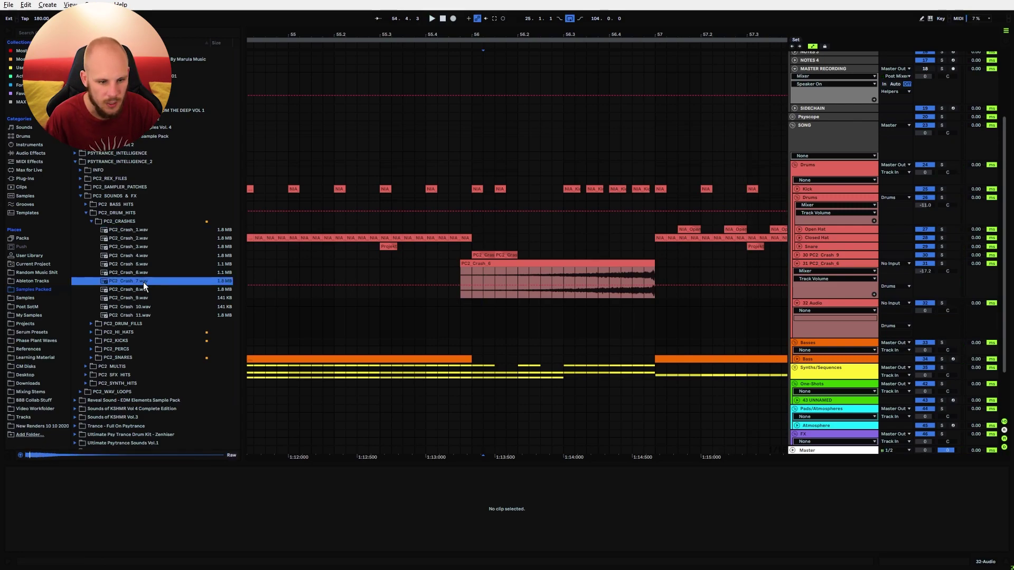
click(138, 290)
drag(139, 290, 657, 335)
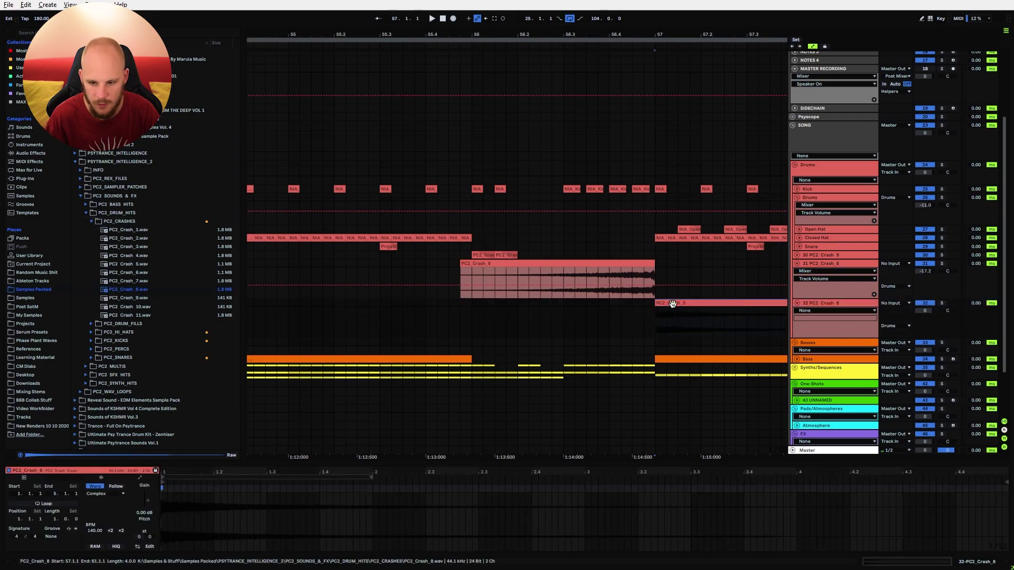
Turn off warping for the PC2_Crash_8 clip and set its track's volume to about -10.1 dB during playback.
click(95, 487)
key(space)
mouse_move(925, 311)
mouse_down()
mouse_move(925, 325)
mouse_move(925, 316)
mouse_up()
key(space)
key(space)
key(space)
key(space)
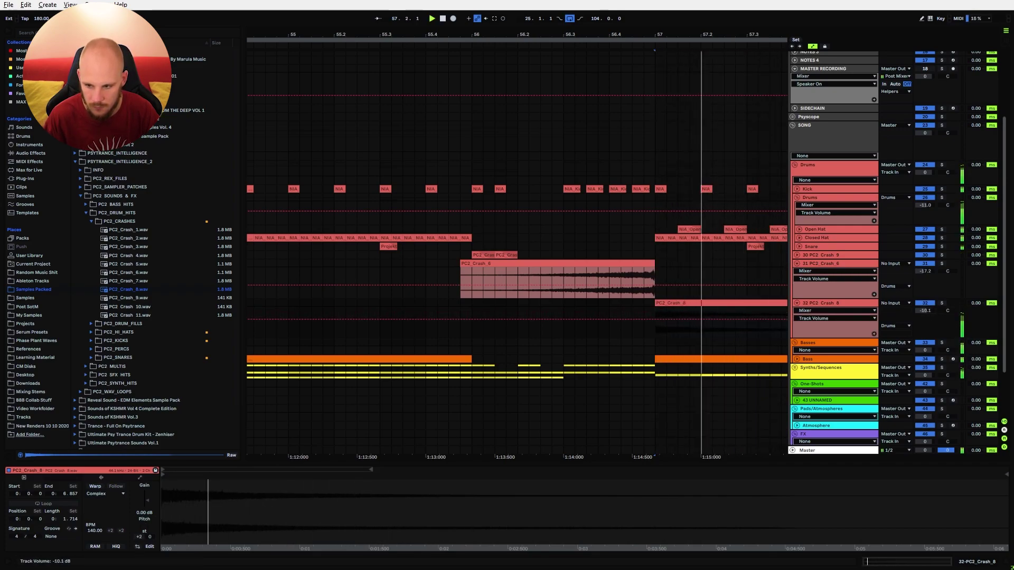
Unfold the Synths/Sequences group and check the volume setting of track 37 UNNAMED.
drag(759, 36, 483, 11)
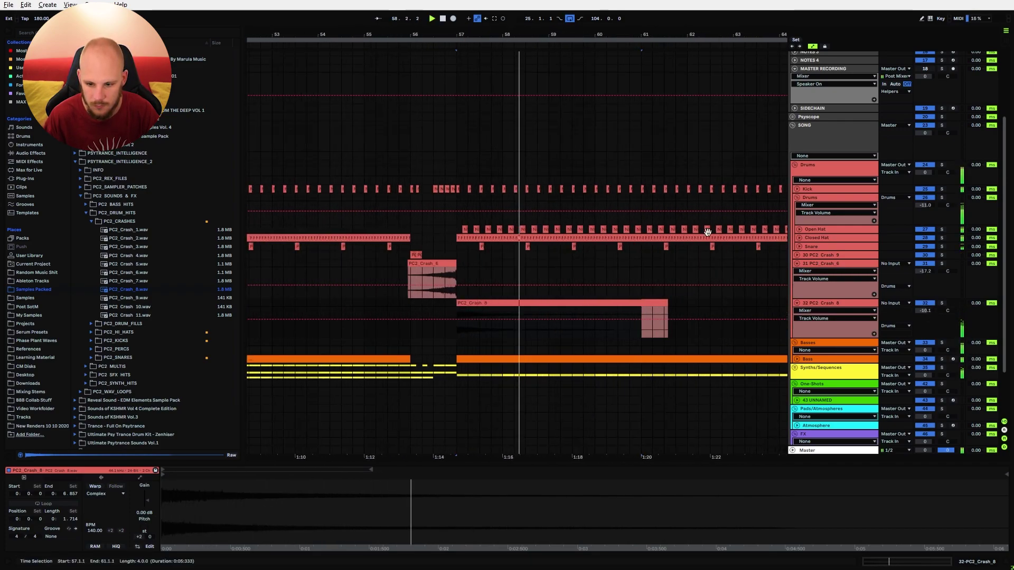
click(794, 368)
scroll(777, 376, down, 5)
click(796, 336)
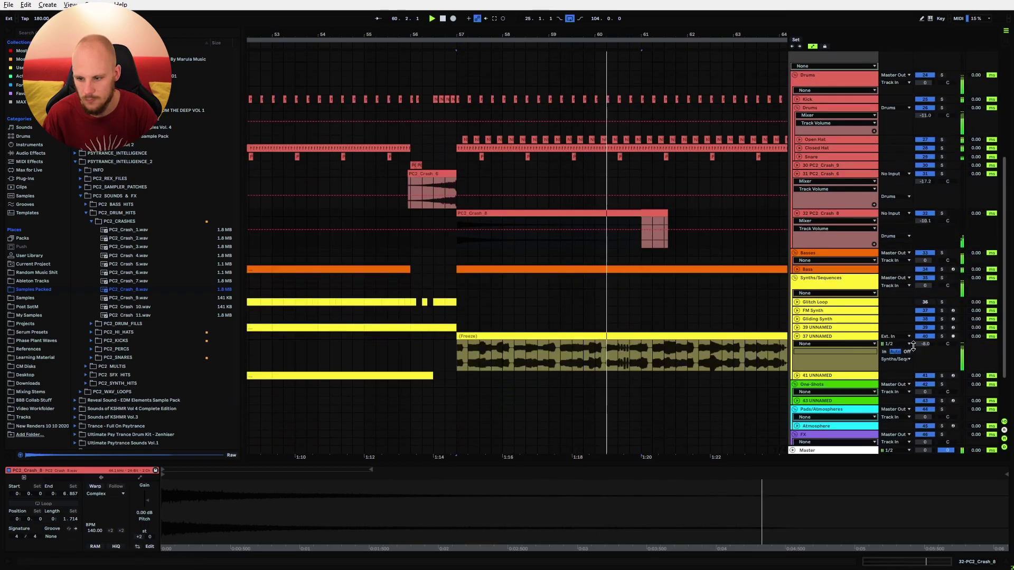
click(797, 336)
Shorten the PC2_Crash_8 clip to end at bar 61, duplicate it to bar 65, and play from 56.3.
click(528, 201)
drag(666, 214, 638, 217)
drag(507, 35, 390, 16)
shift+click(544, 217)
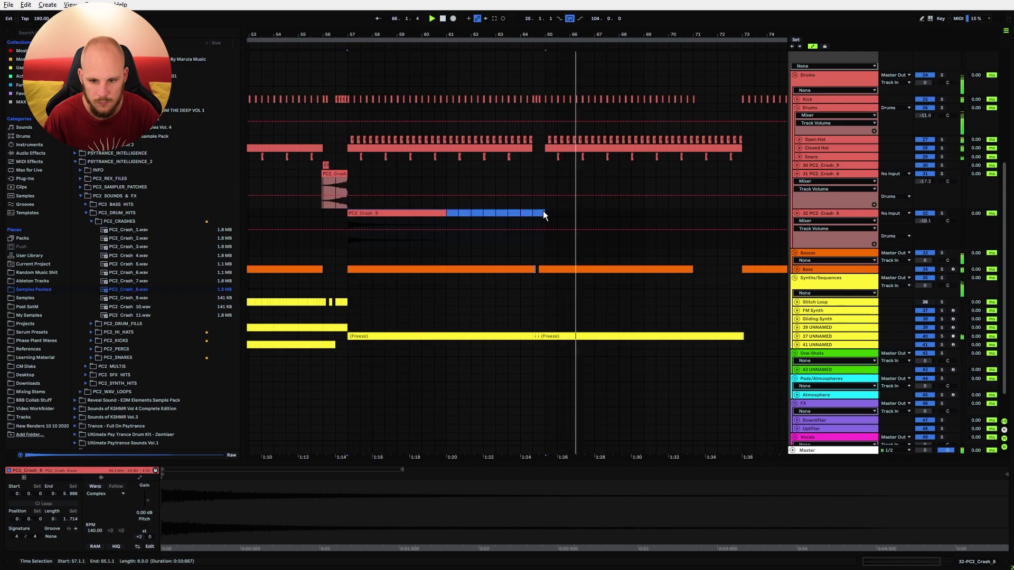
key(ctrl+d)
click(341, 220)
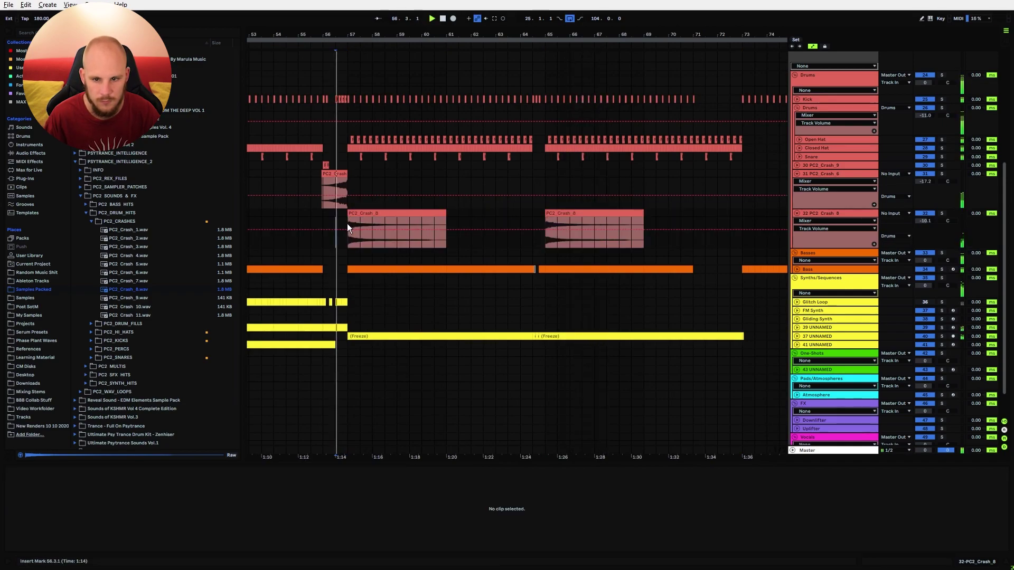
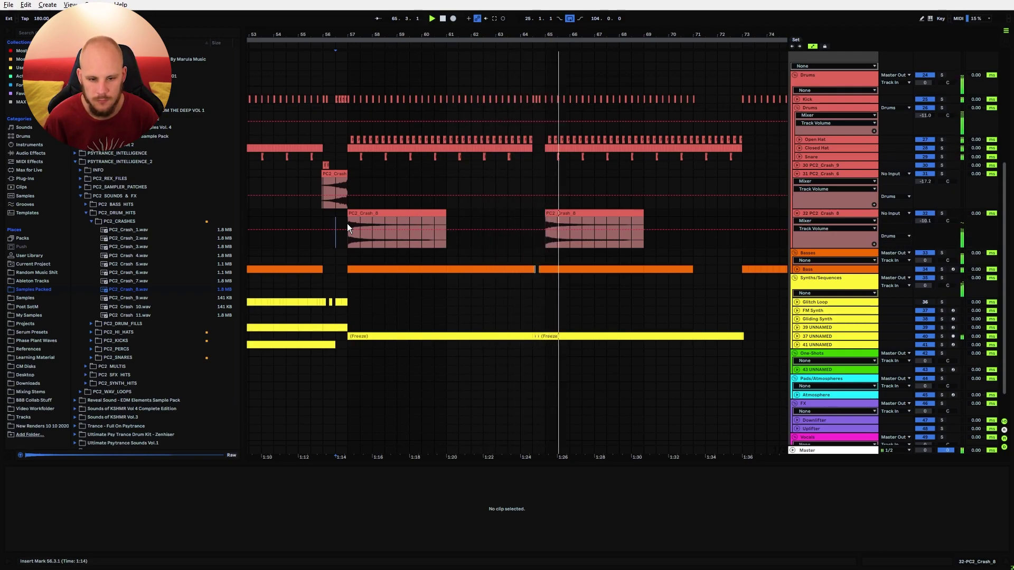
Copy the short PC2_Crash_9 hits from bar 56 to bar 63 on the same track.
click(325, 163)
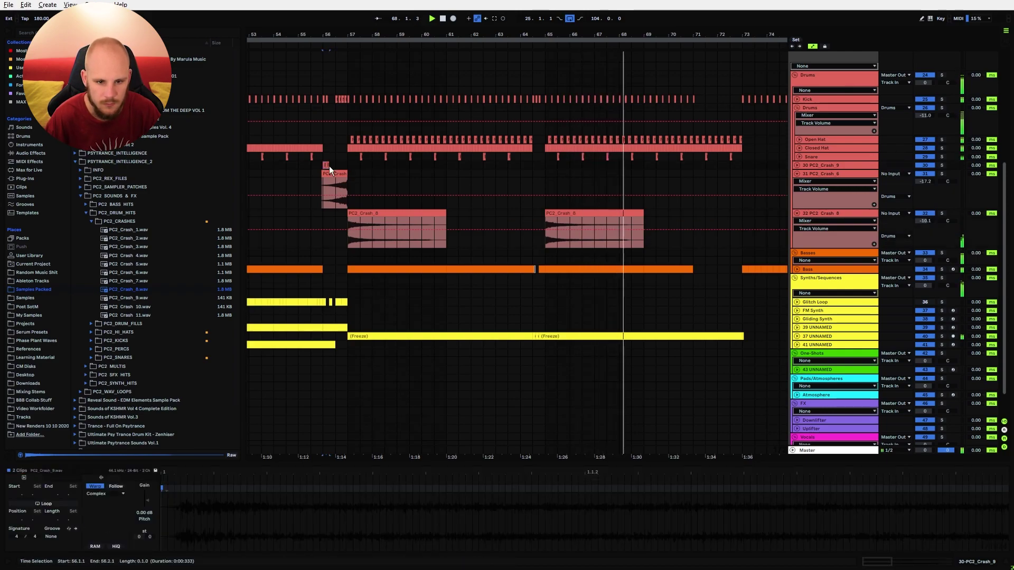
click(508, 170)
click(510, 165)
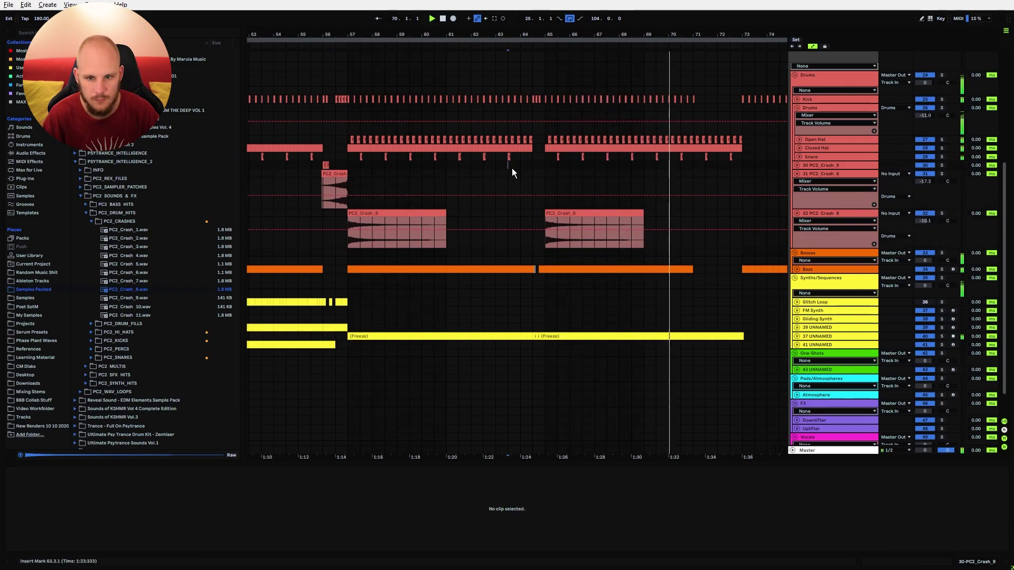
drag(521, 35, 485, 53)
click(479, 166)
key(ctrl+v)
click(501, 166)
Repeat the short PC2_Crash_9 hit on each beat from 63.2, ending with tighter hits late in bar 64.
drag(448, 166, 463, 167)
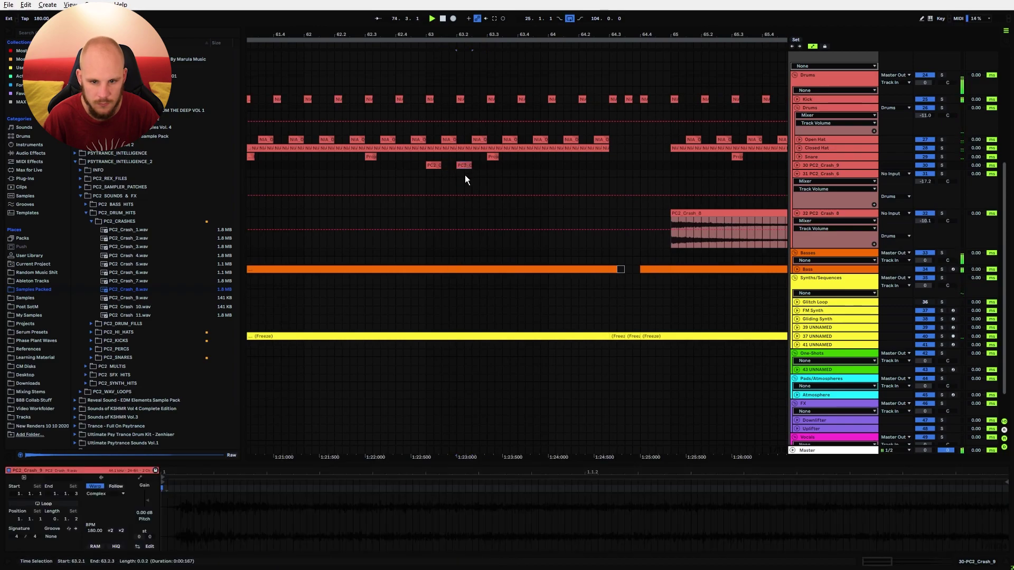
key(ctrl+d)
key(ctrl+d)
key(ctrl+d)
key(ctrl+d)
key(ctrl+d)
key(ctrl+d)
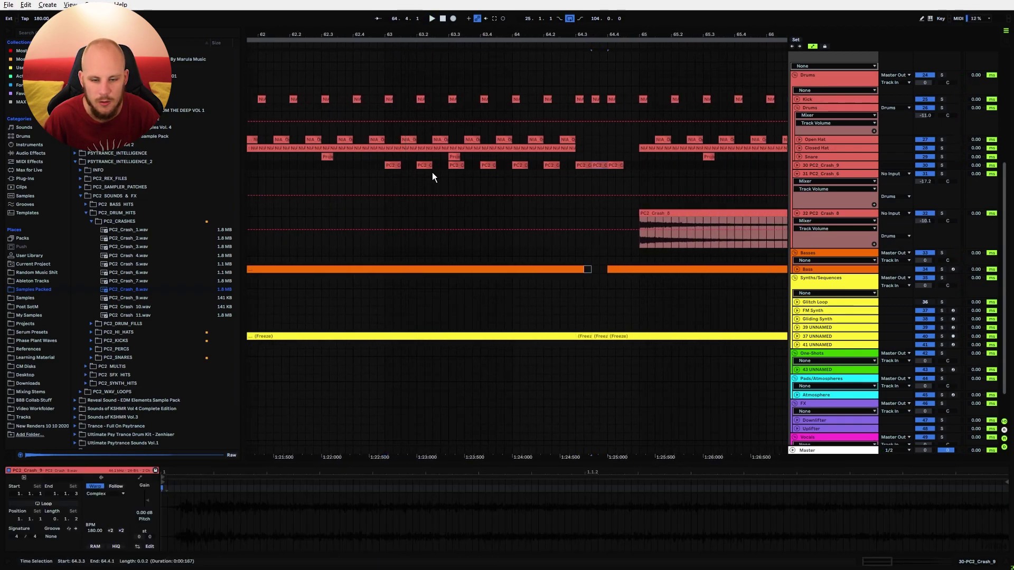
Trim the start of the PC2_Crash_6 clip before bar 57 to 56.1.1.
click(384, 166)
mouse_move(389, 42)
mouse_down()
mouse_move(467, 42)
mouse_move(466, 22)
mouse_move(501, 27)
mouse_up()
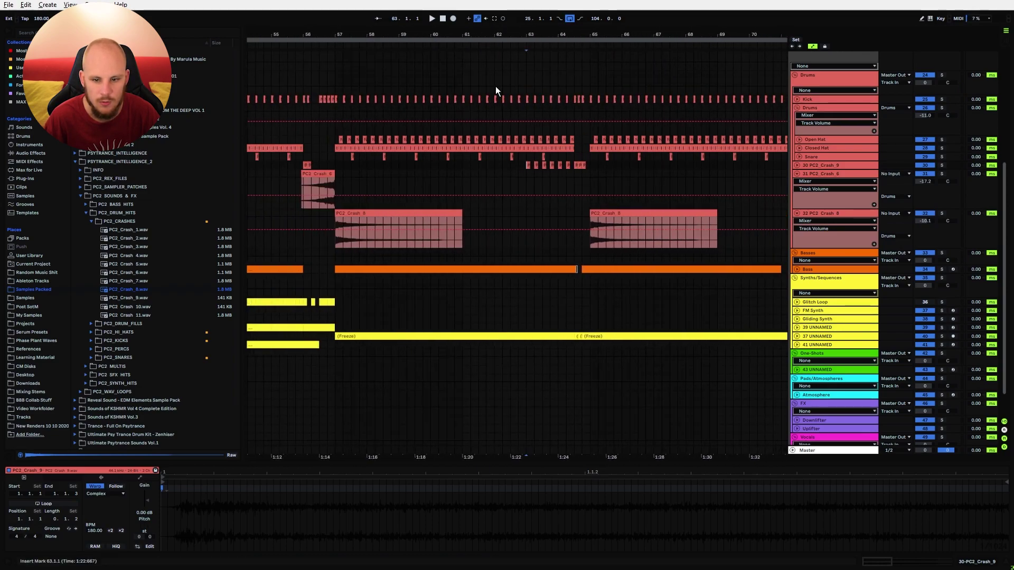
click(334, 166)
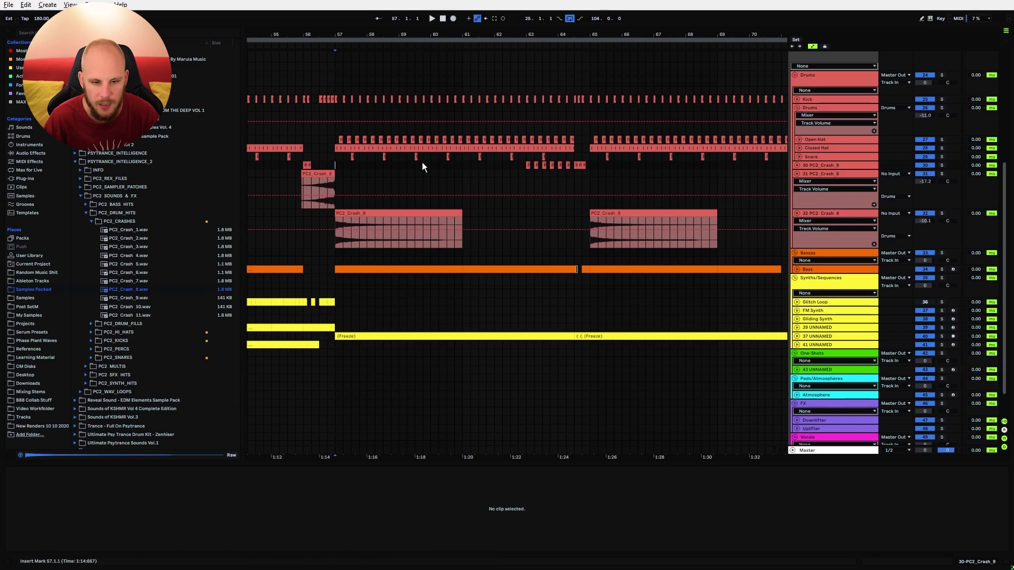
drag(302, 176, 304, 176)
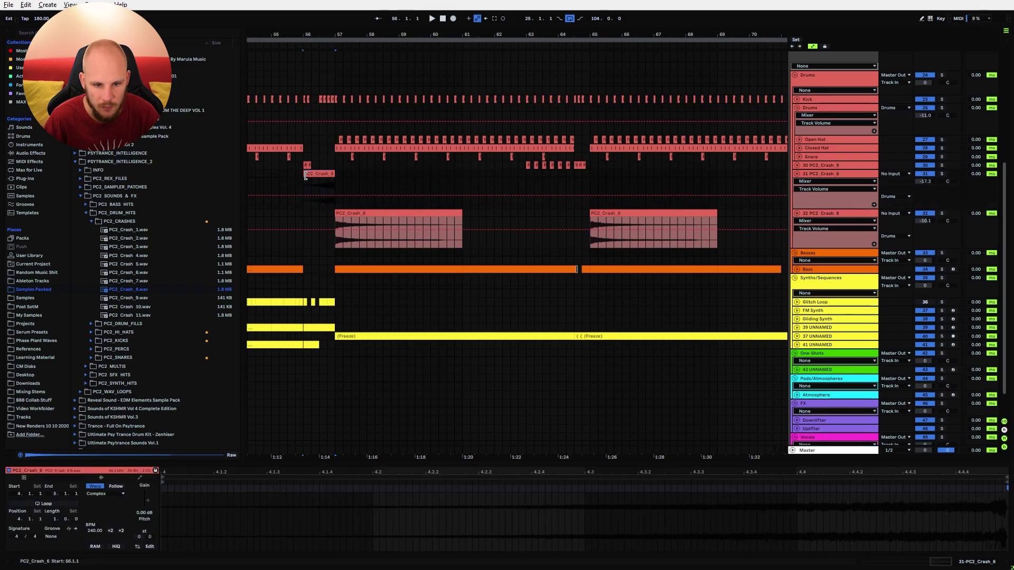
Copy the PC2_Crash_6 clip to bar 64 so it leads into the second PC2_Crash_8 clip at bar 65.
click(560, 174)
key(ctrl+v)
click(527, 173)
drag(486, 173, 598, 170)
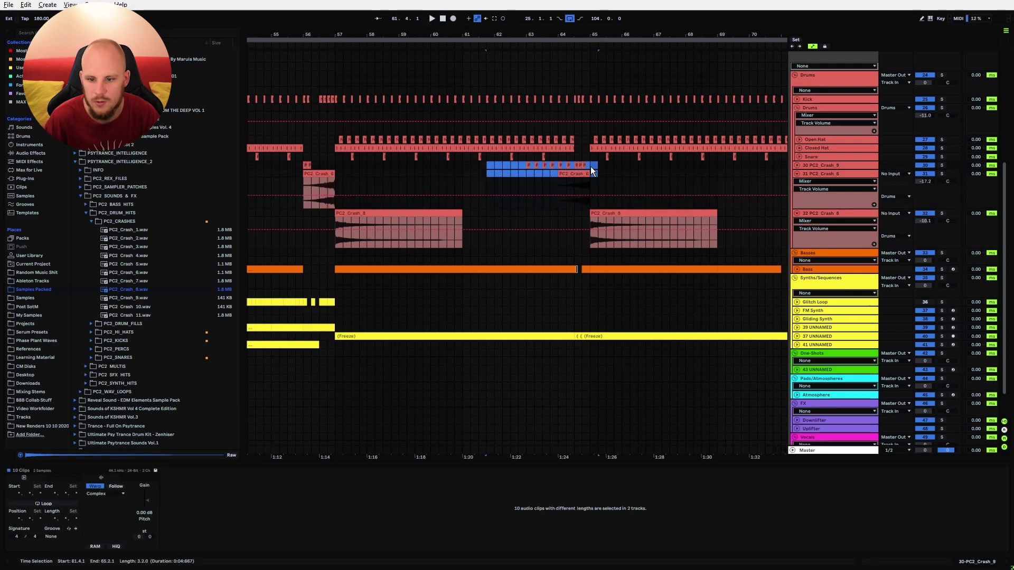
click(590, 166)
Play the crash transitions from 56.2 past bar 65 and select the PC2_Crash_9 hits in bars 63 and 64.
click(308, 183)
key(space)
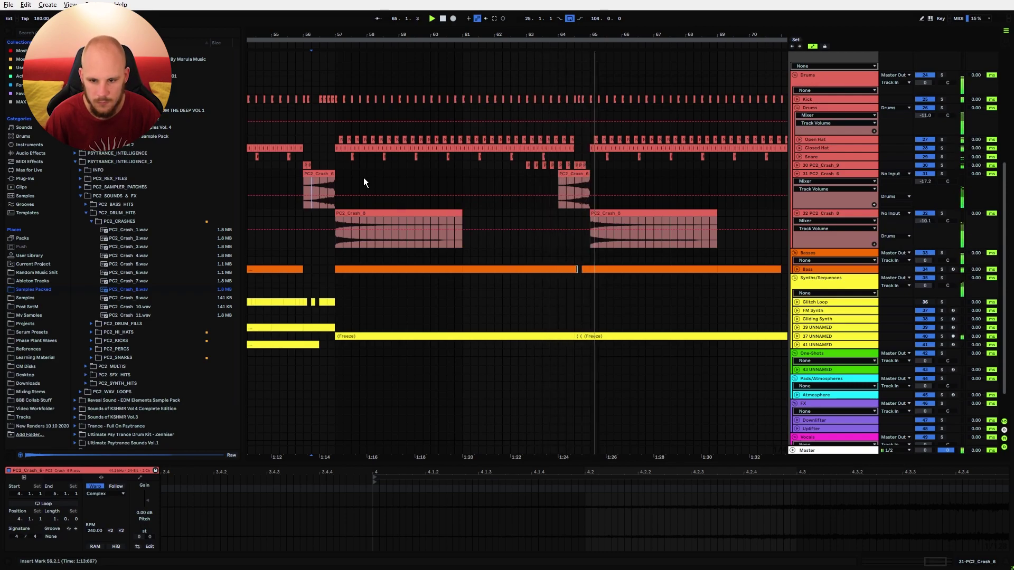
drag(439, 34, 462, 34)
key(space)
click(487, 173)
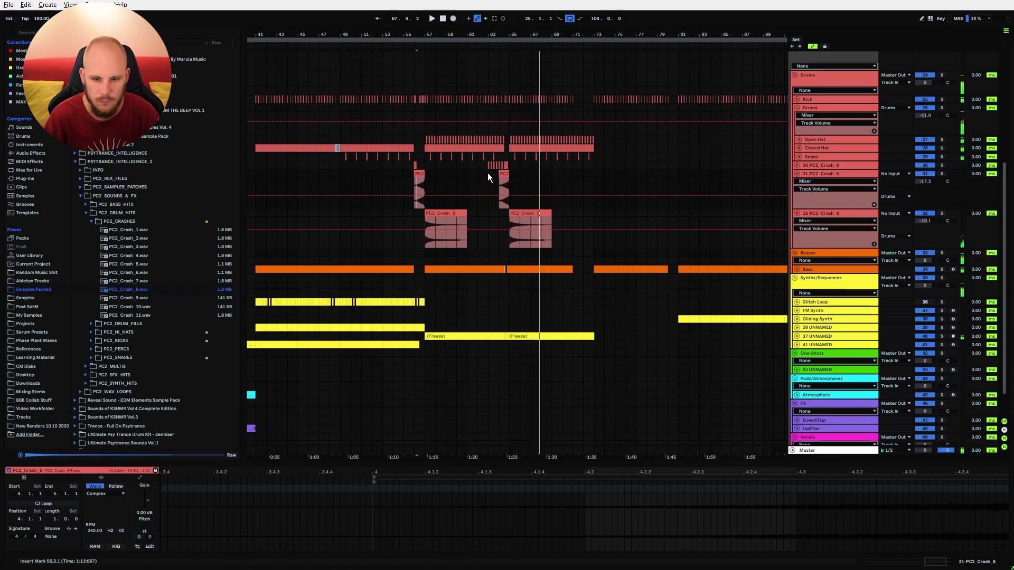
click(493, 166)
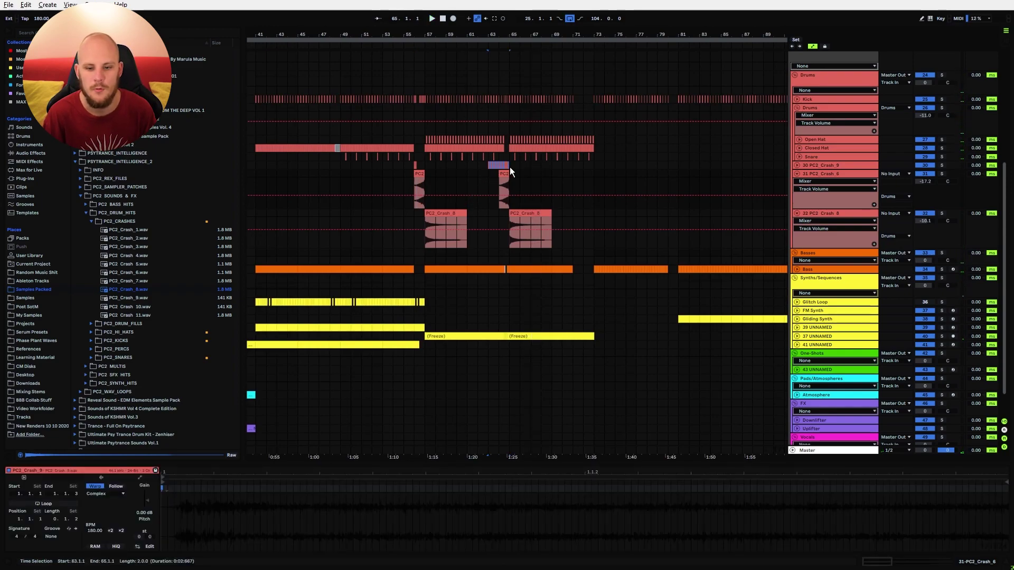
Fold the PC2_Crash_6 and PC2_Crash_8 tracks.
click(483, 179)
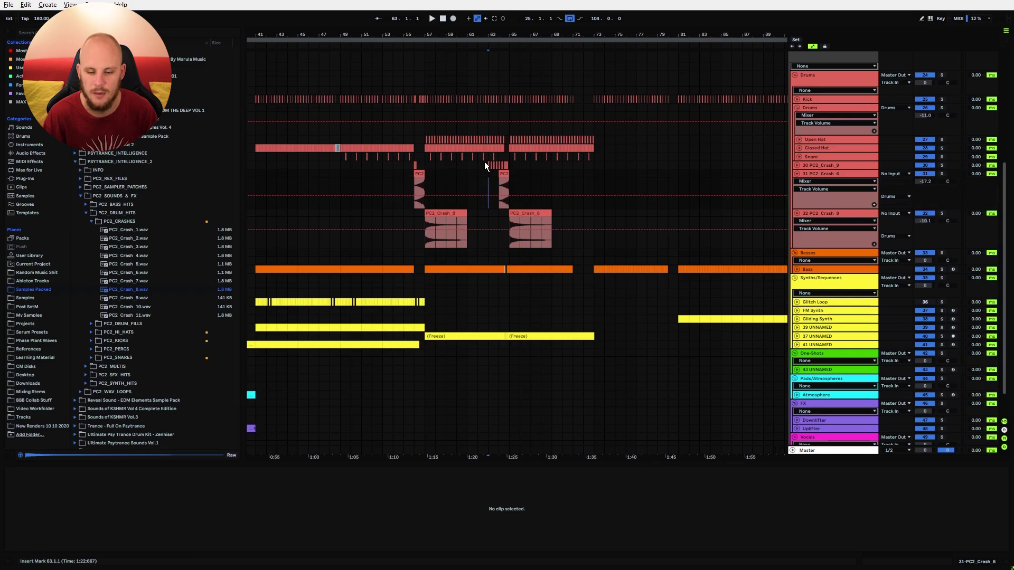
click(797, 174)
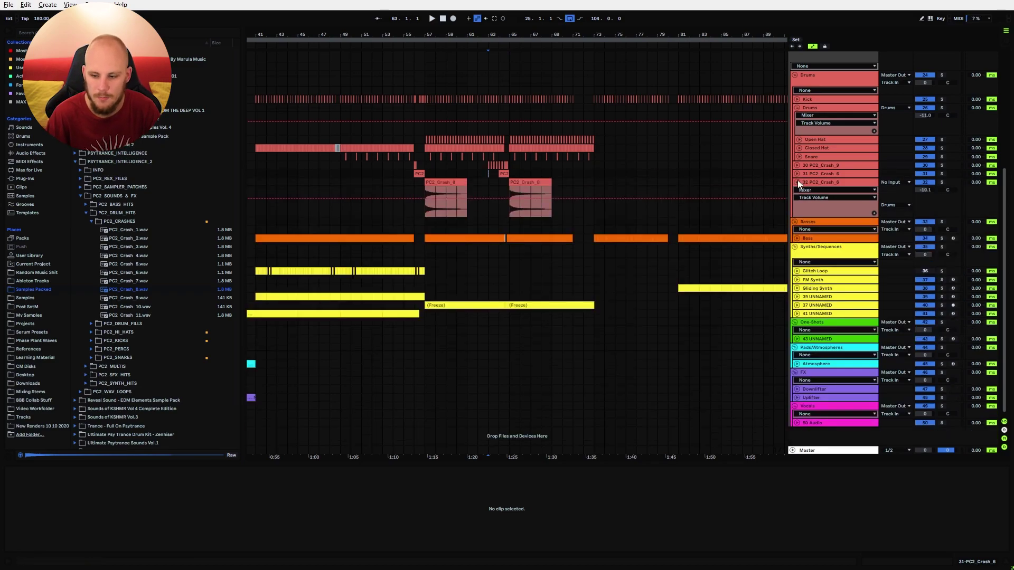
click(797, 180)
Move the downlifter clip from bar 9 to bar 41 and play the transition from 40.3.
drag(395, 34, 477, 31)
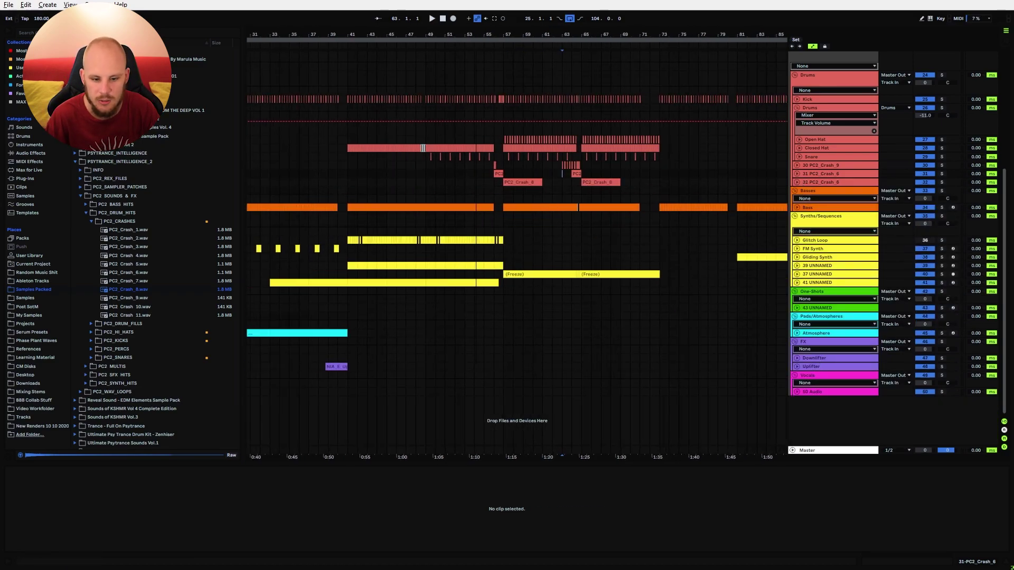
drag(356, 37, 476, 21)
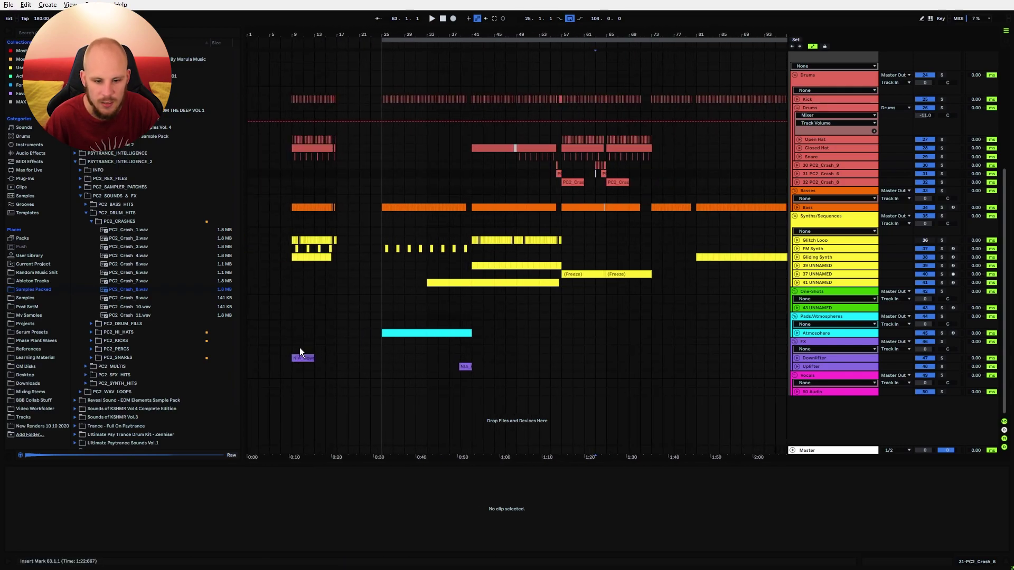
drag(296, 359, 482, 358)
click(464, 359)
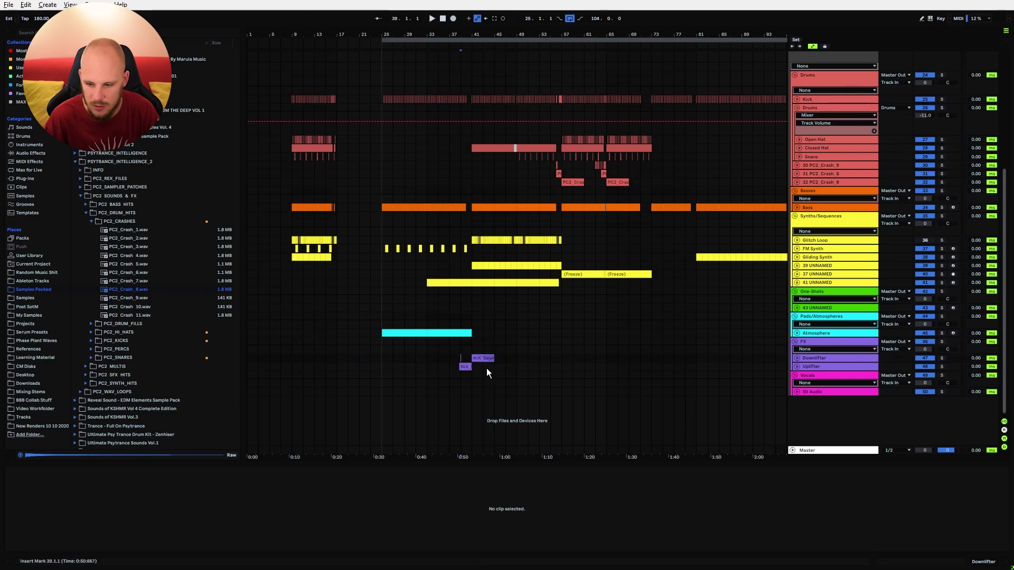
drag(473, 34, 472, 79)
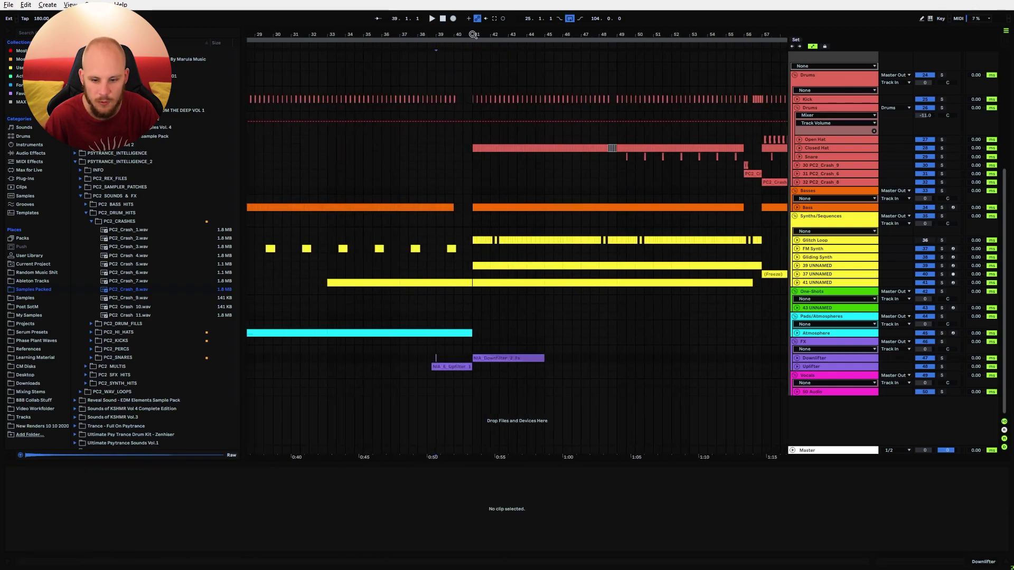
click(463, 358)
key(space)
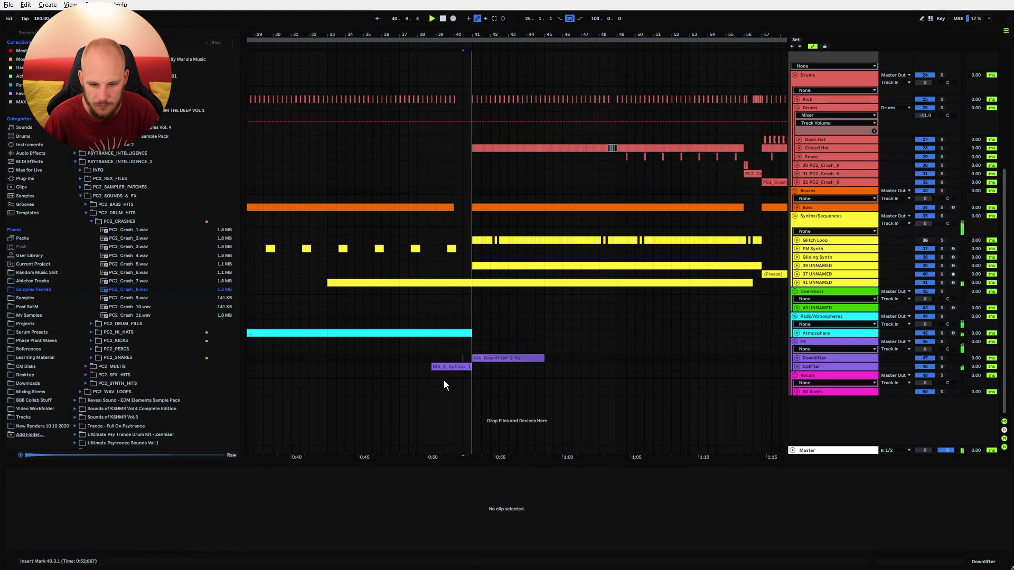
Turn on warping for the downlifter clip, extend its end to about bar 48, and play it from bar 41.
click(484, 359)
click(95, 487)
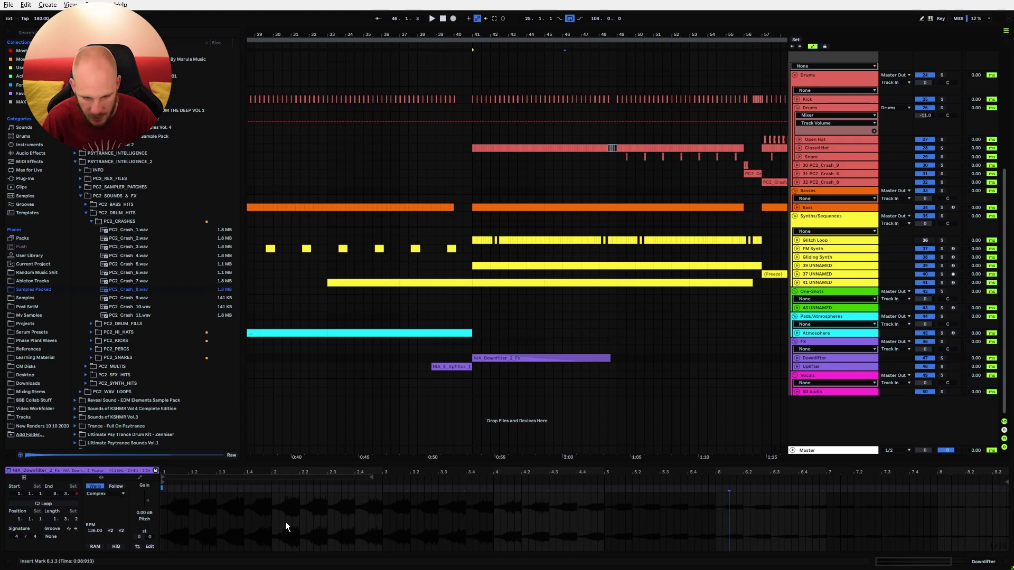
key(space)
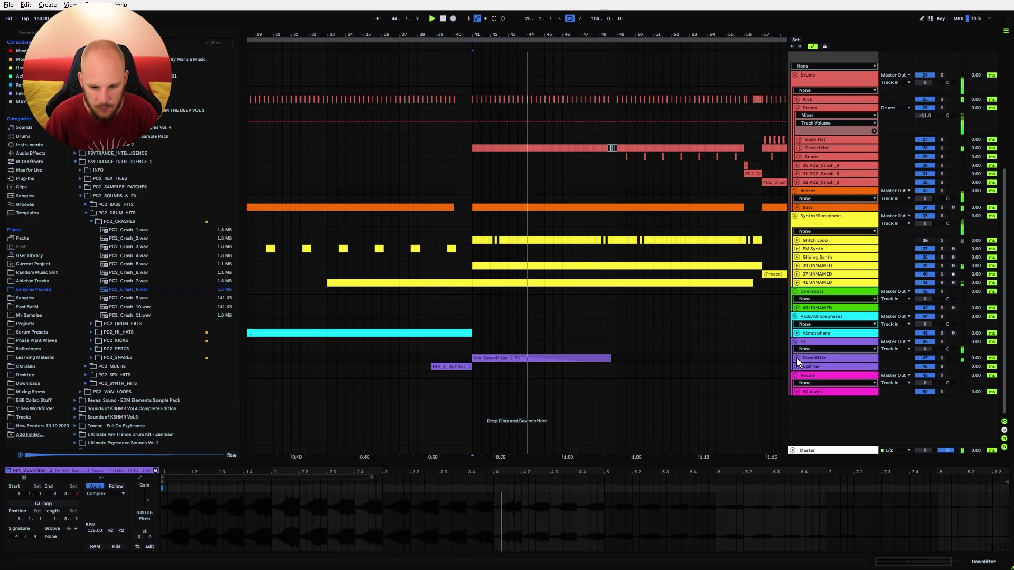
Move the NIA_E_Uplifter_1_Fx clip so it ends at bar 57, and play it from 56.1.
click(796, 365)
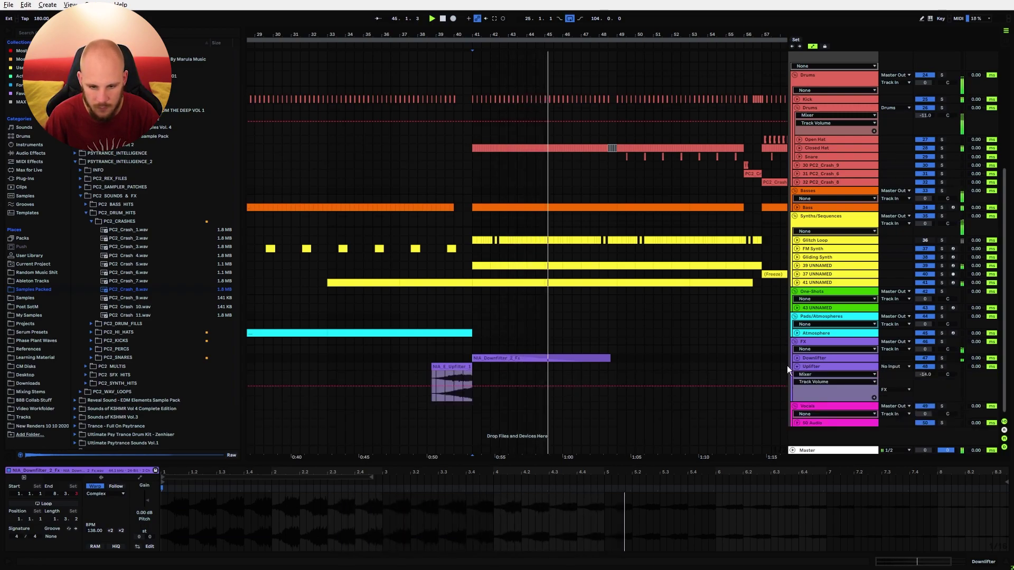
click(442, 380)
drag(458, 35, 456, 13)
click(451, 367)
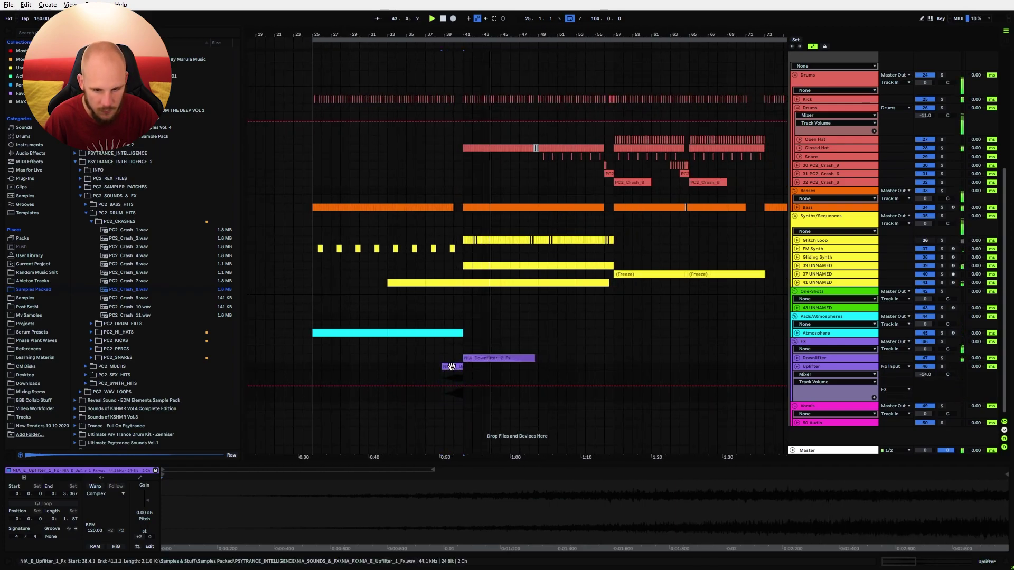
drag(451, 366, 600, 376)
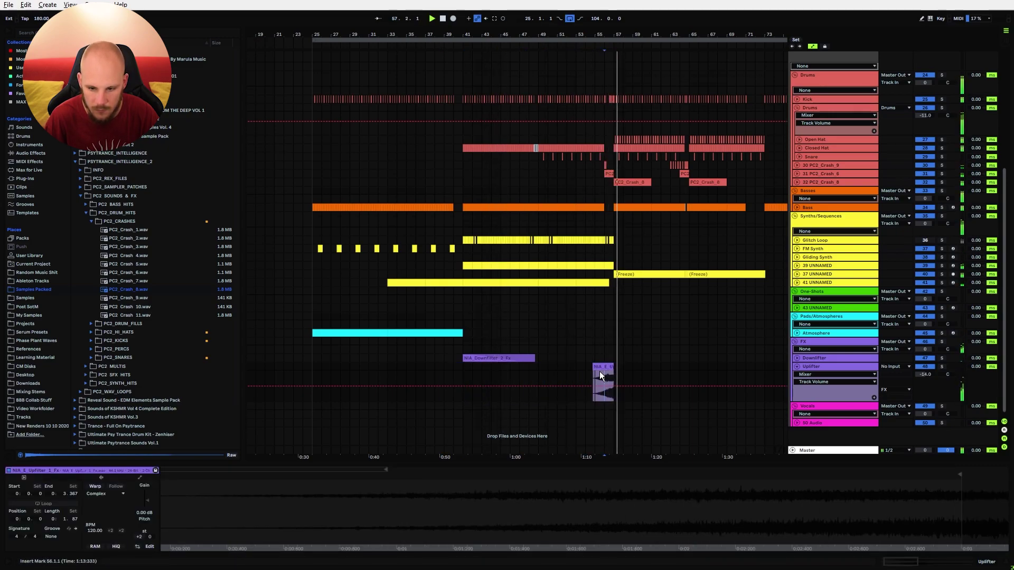
click(796, 369)
key(space)
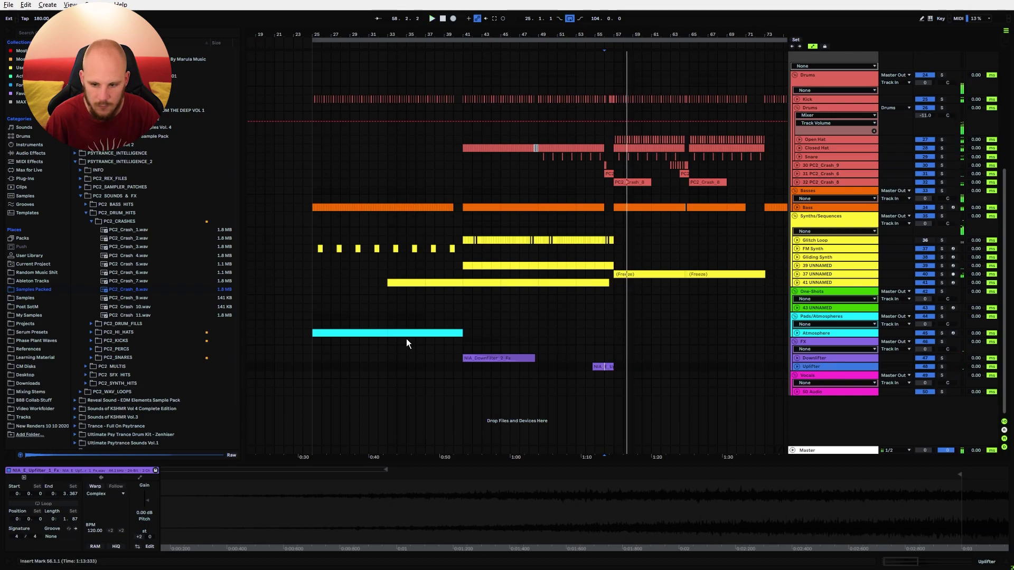
Insert a new audio track below the Uplifter track in the FX group.
drag(453, 358, 547, 367)
click(627, 375)
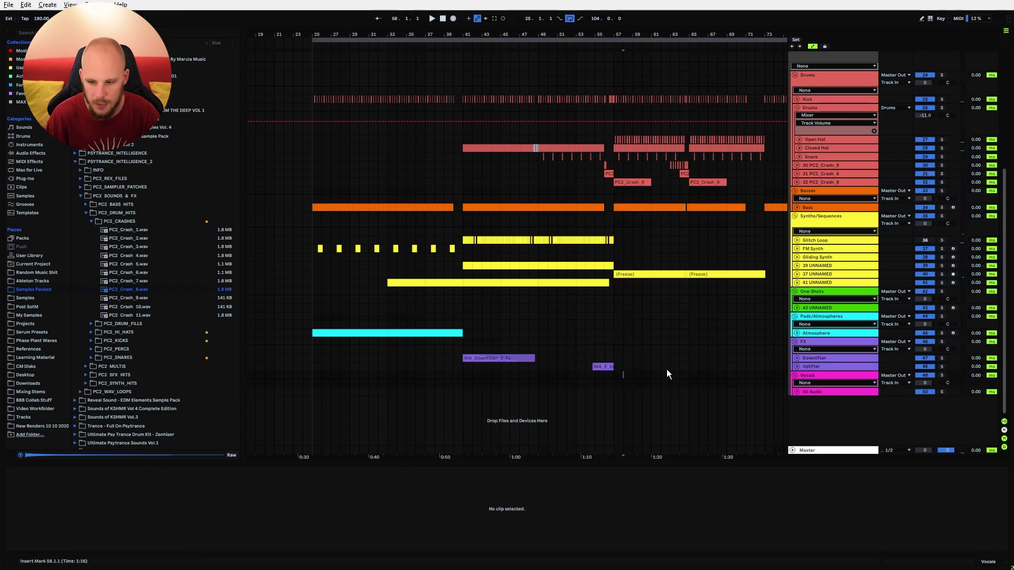
click(810, 367)
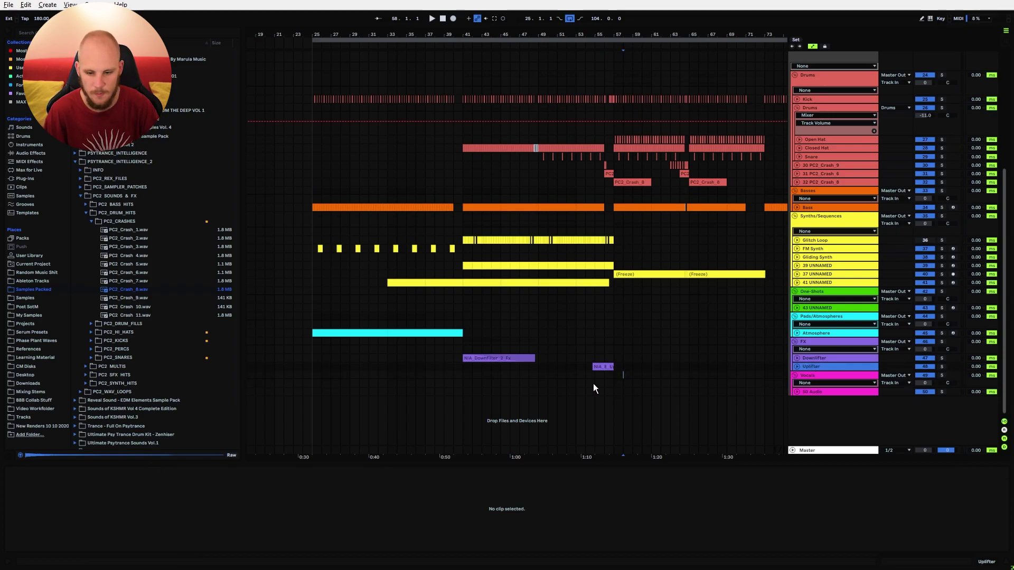
key(ctrl+t)
Find the Sweeps Down samples in the FX folder of Sounds of KSHMR Vol 4 and audition Clean sweeps 04, 05, 02 and 01.
click(76, 161)
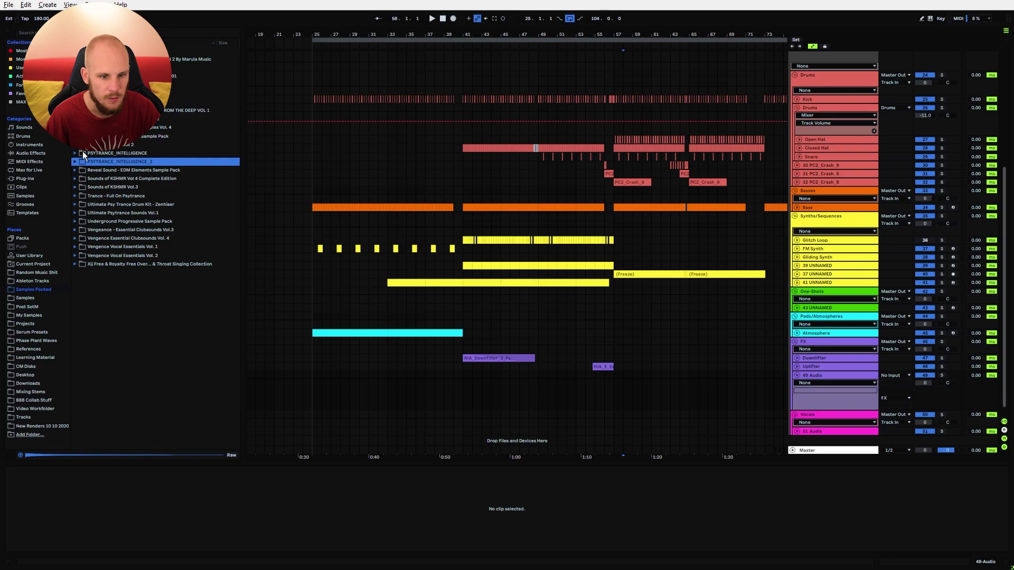
click(75, 178)
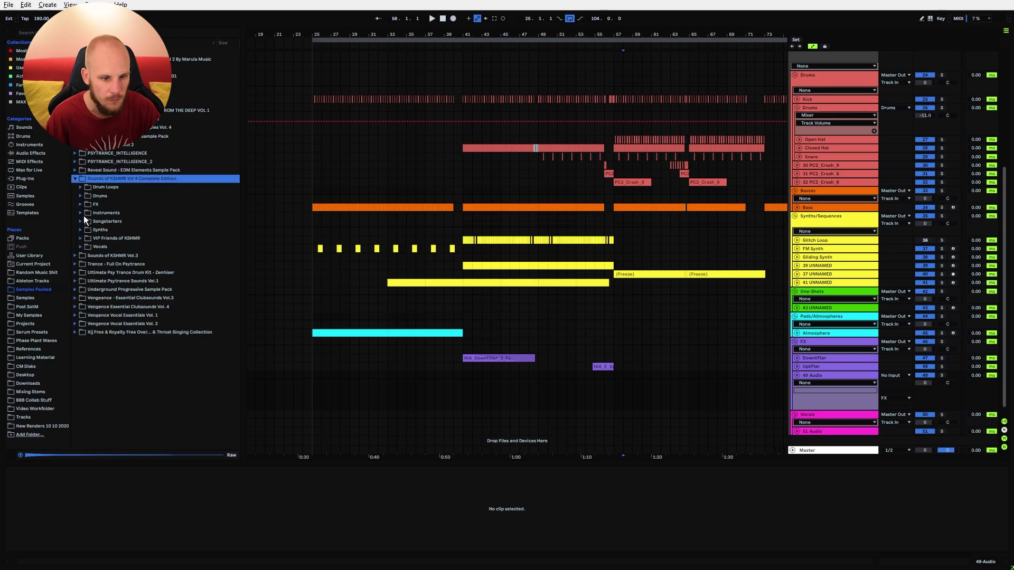
click(80, 205)
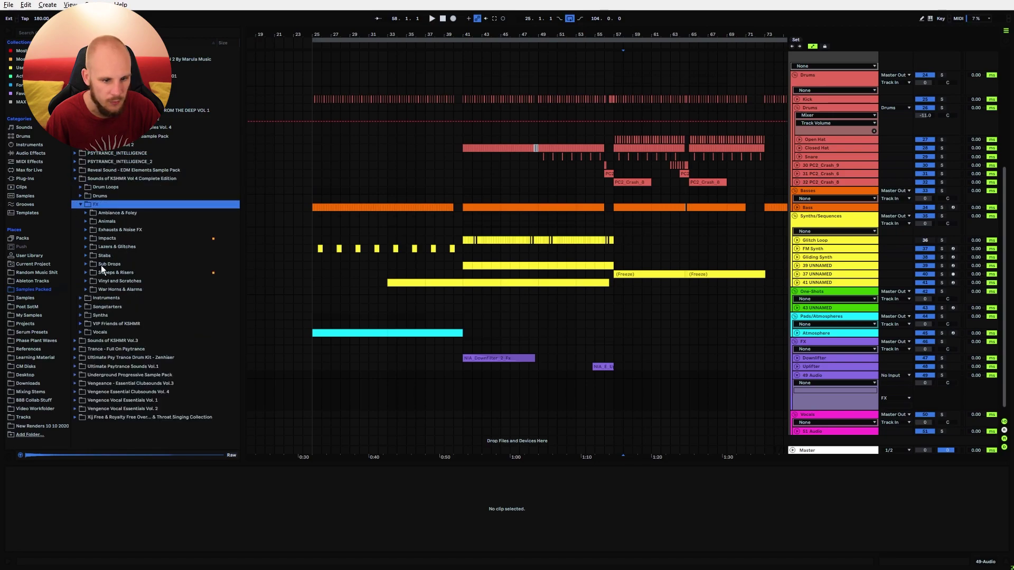
click(86, 273)
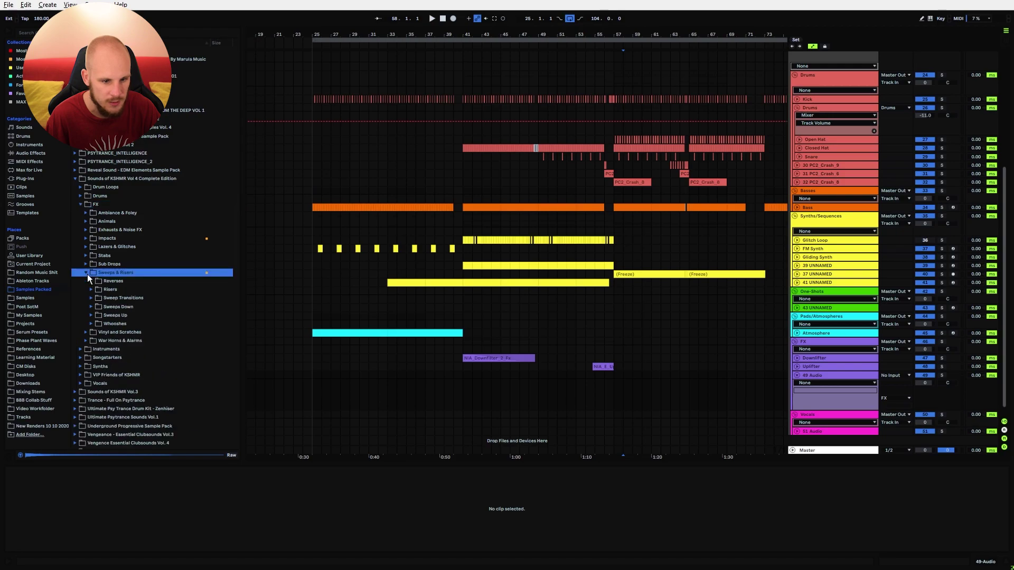
click(91, 307)
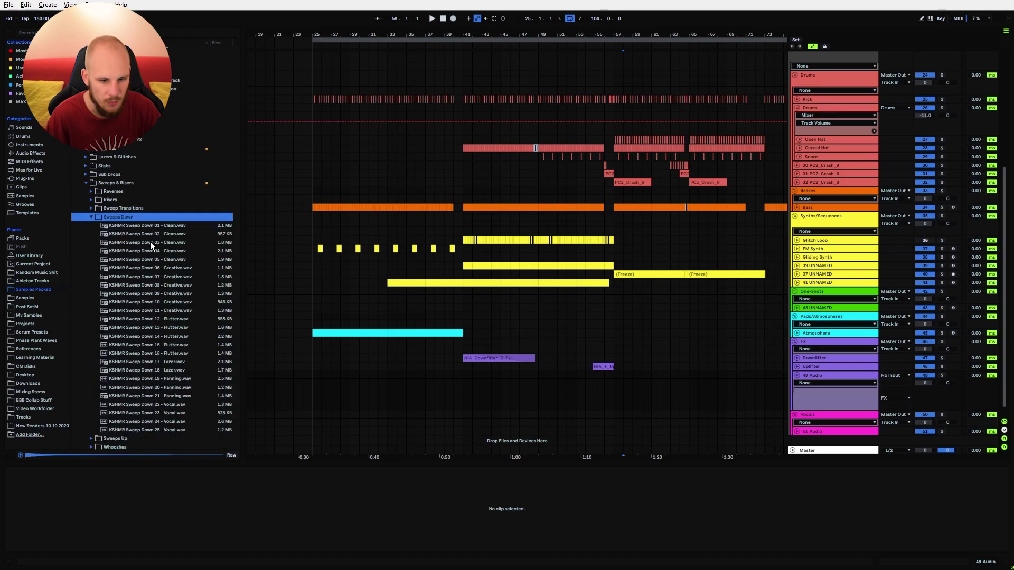
click(150, 251)
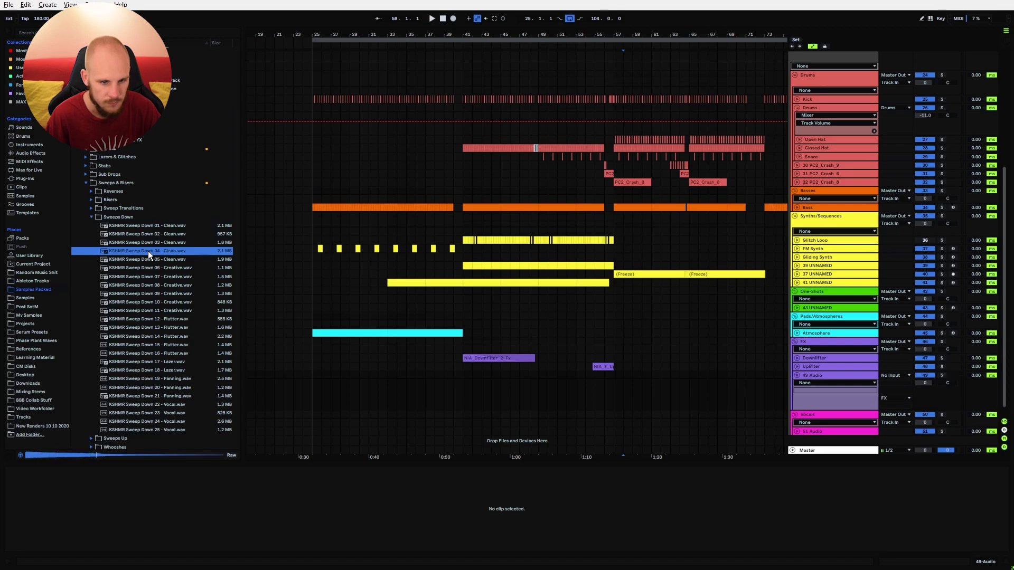
click(149, 259)
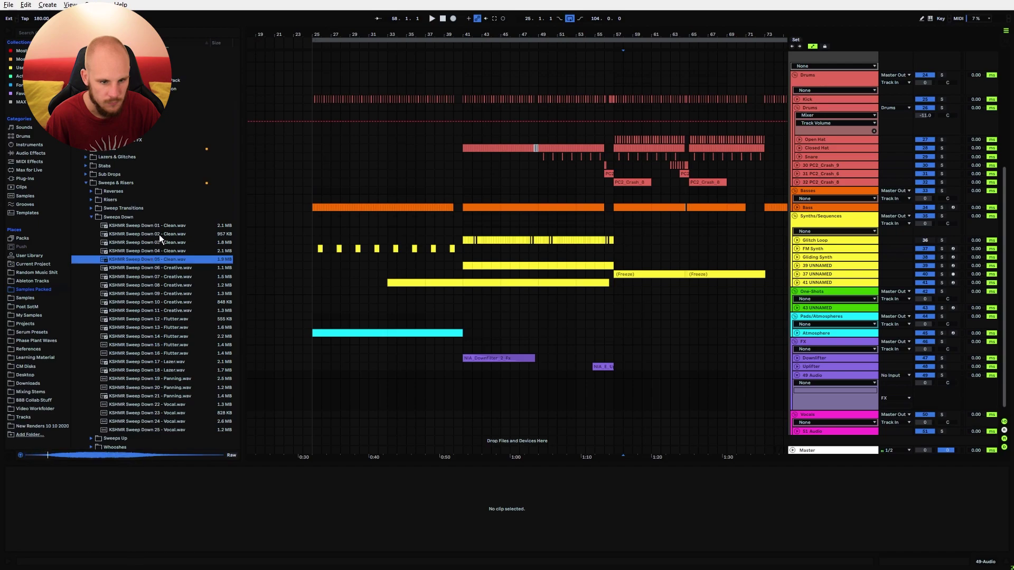
click(160, 234)
click(163, 227)
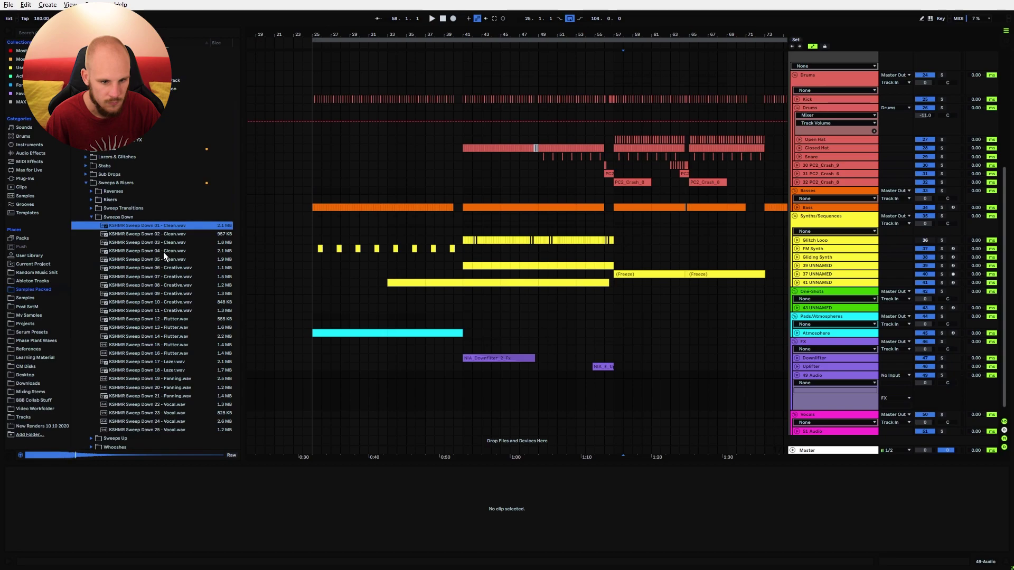
Place KSHMR Sweep Down 04 - Clean.wav at bar 41 on the new audio track and reverse the clip.
drag(159, 250, 459, 392)
click(452, 394)
click(500, 375)
key(r)
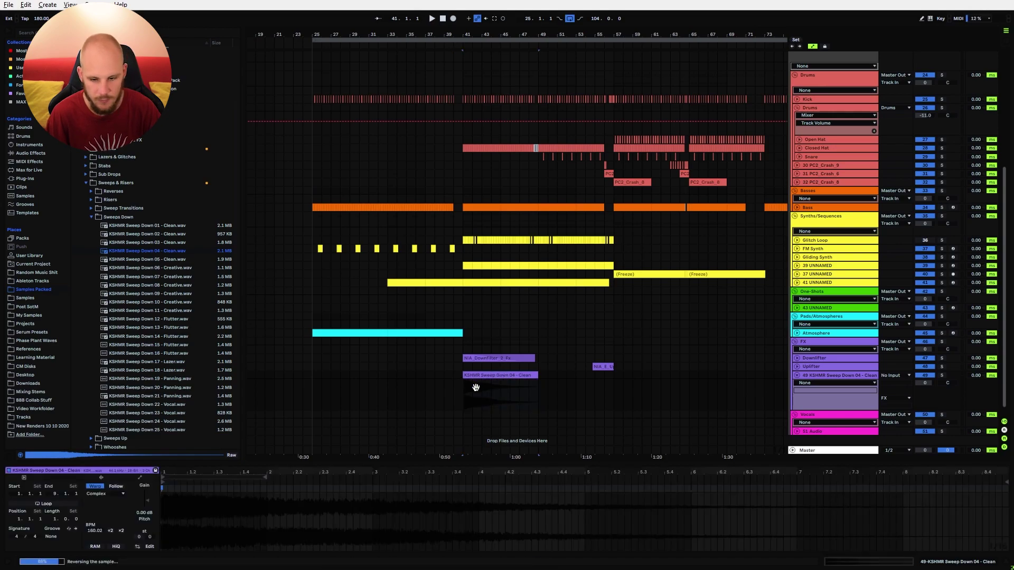
Set the reversed sweep clip to span bars 49 to 56, lower its track volume to about -13 dB, and play from 54.1.1.
click(474, 393)
drag(537, 374, 587, 383)
drag(925, 383, 925, 390)
drag(587, 385, 587, 395)
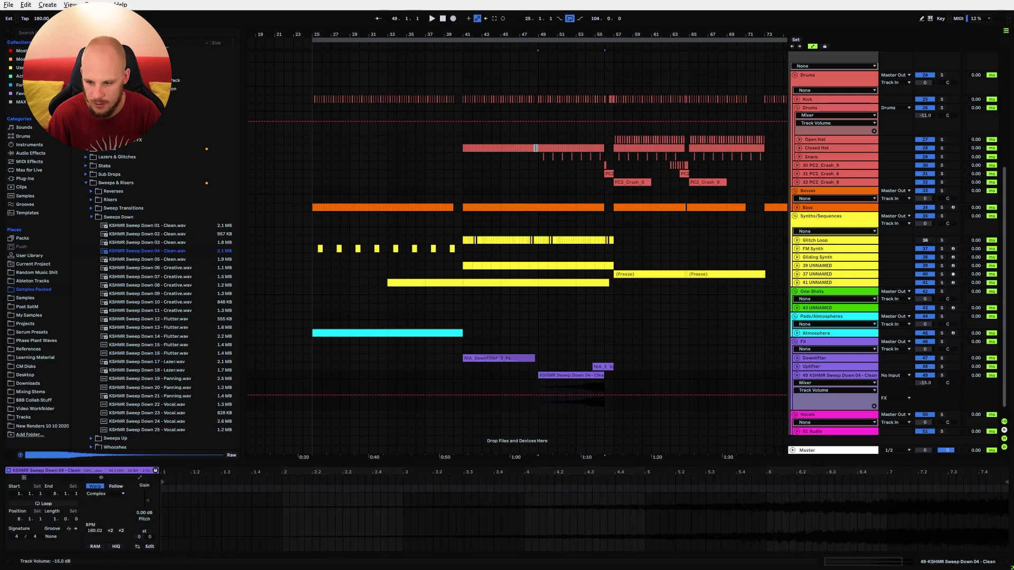
click(592, 381)
key(space)
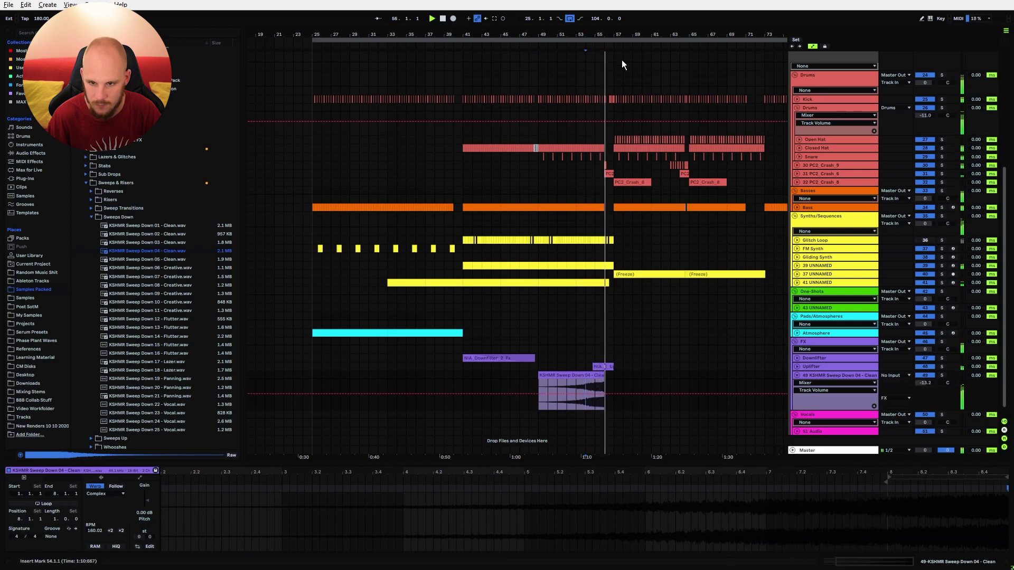
Reposition and resize the reversed sweep clip to span 48.1.1 to 55.3.1, and play its start.
scroll(611, 231, up, 3)
mouse_move(577, 376)
mouse_down()
mouse_move(614, 380)
mouse_move(561, 376)
mouse_up()
key(space)
key(space)
click(544, 383)
key(space)
key(space)
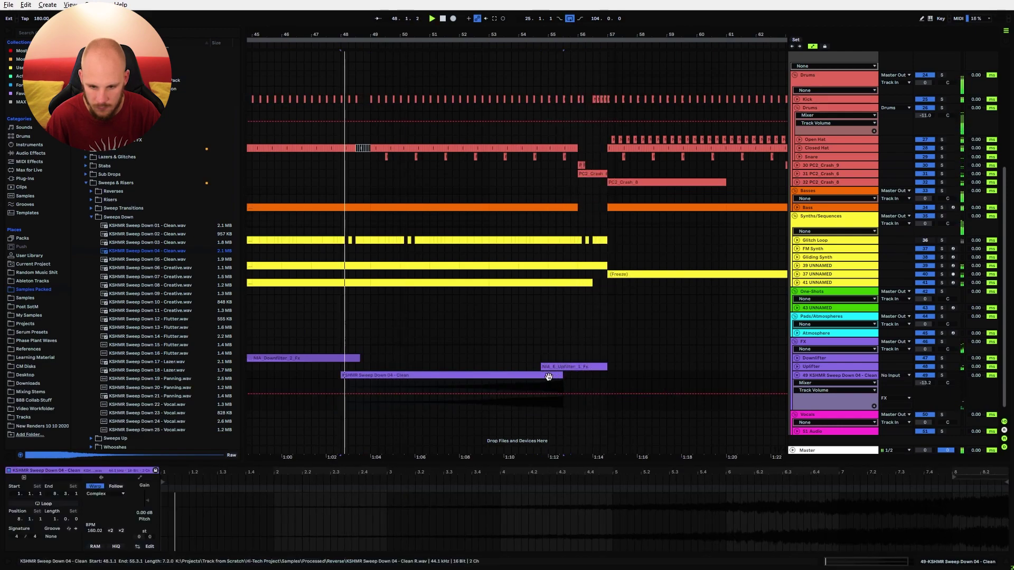
Adjust the reversed sweep clip so it ends at bar 56, and play the transition from 55.1.1.
click(543, 388)
key(space)
key(space)
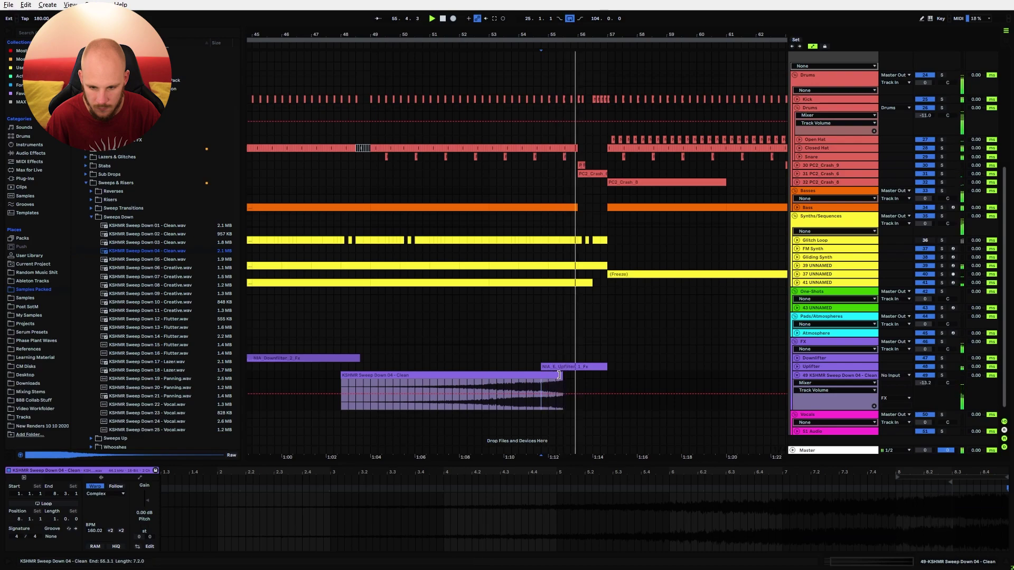
click(562, 375)
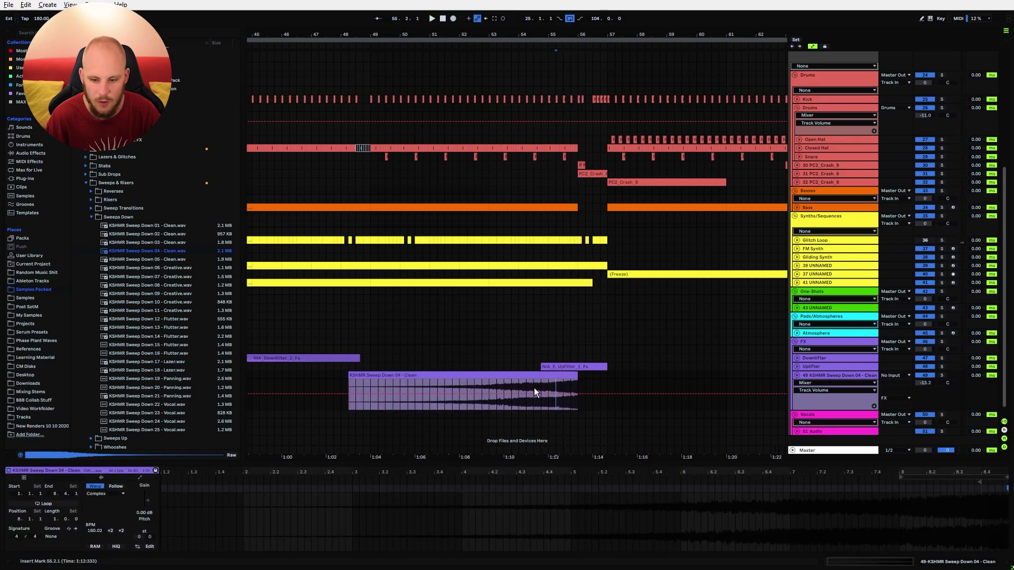
click(547, 384)
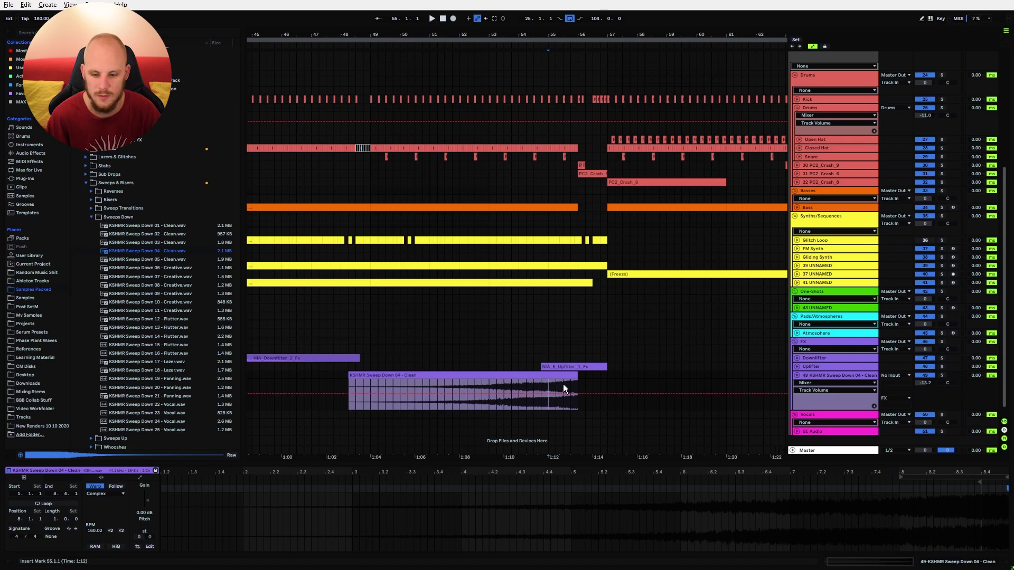
key(space)
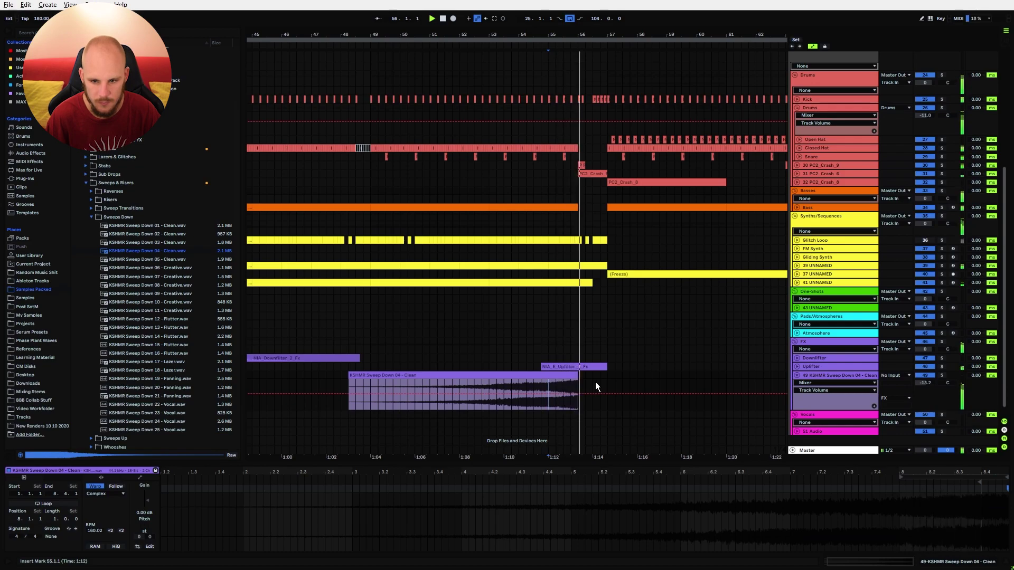
Fold the sweep track, insert a MIDI track below Atmosphere, and create an empty MIDI clip on it from bar 65 to bar 73.
click(797, 375)
click(489, 365)
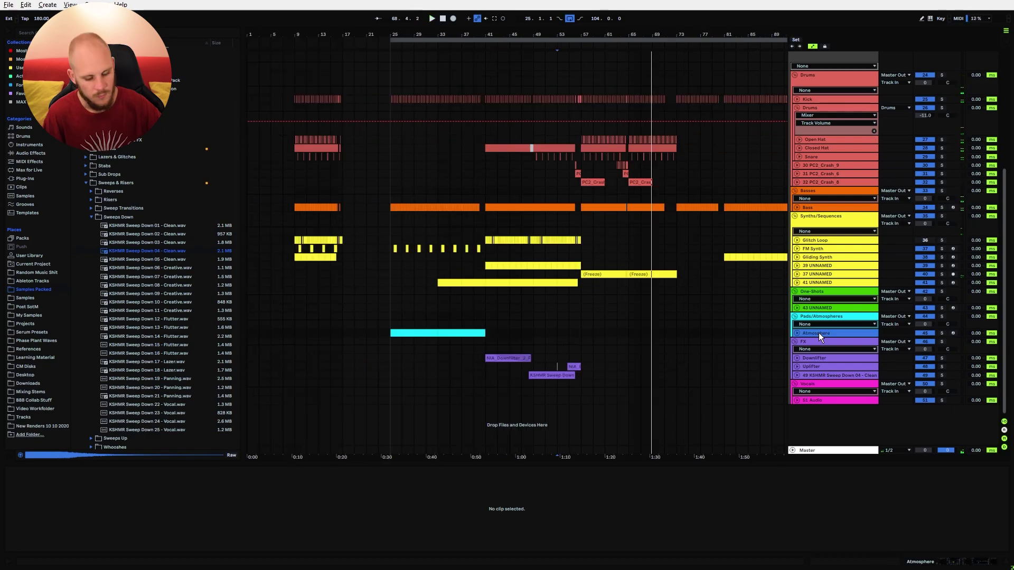
key(ctrl+t)
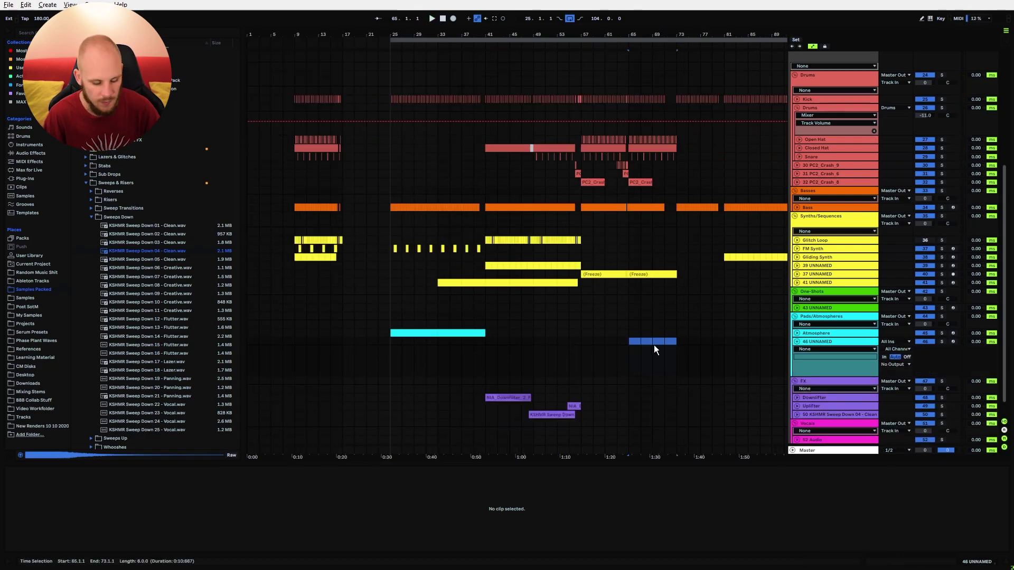
key(ctrl+shift+m)
right_click(656, 352)
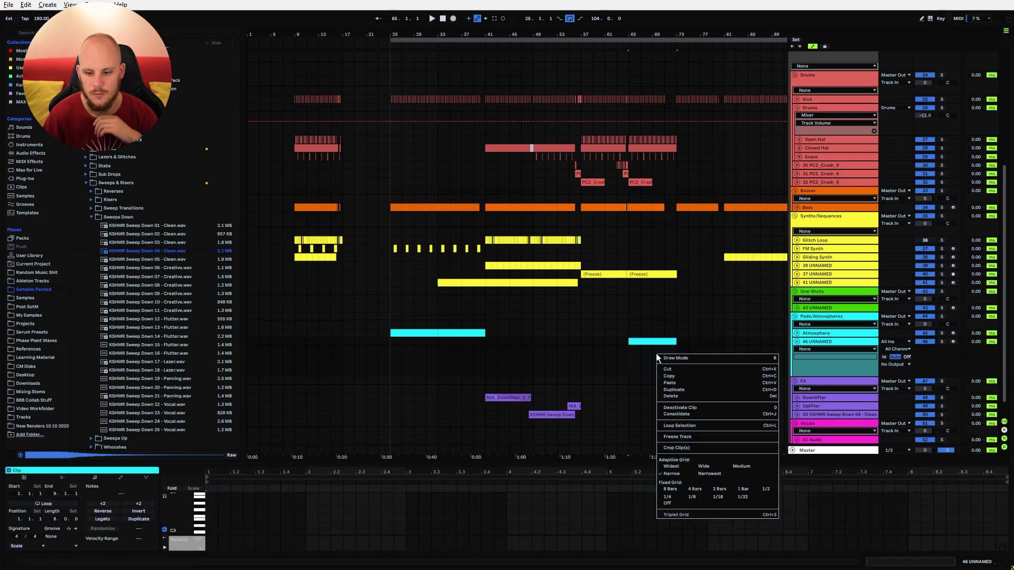
Load Serum with its Init patch on the new MIDI track below Atmosphere.
right_click(656, 352)
mouse_move(703, 124)
click(799, 128)
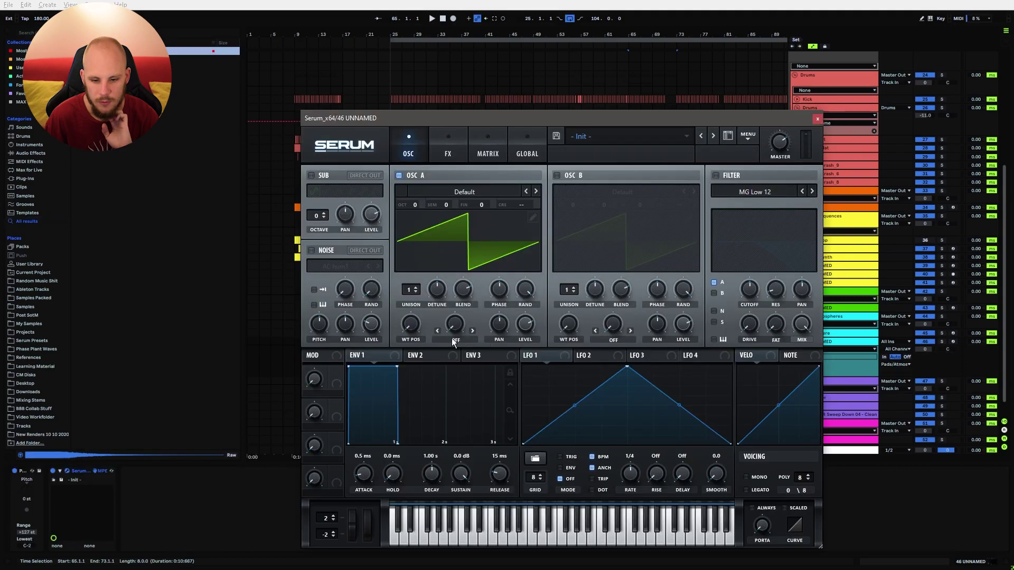
click(817, 118)
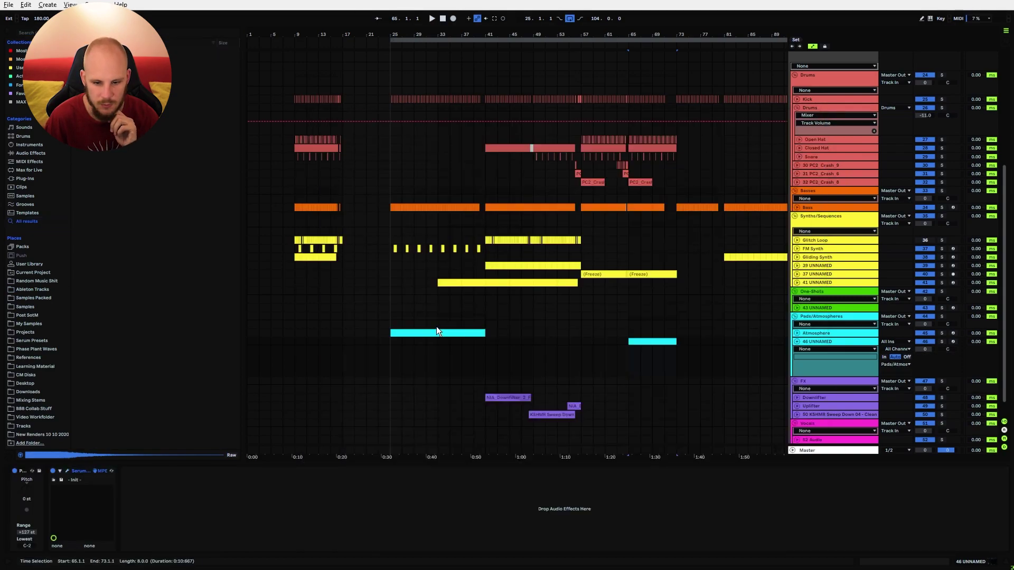
click(437, 331)
click(661, 352)
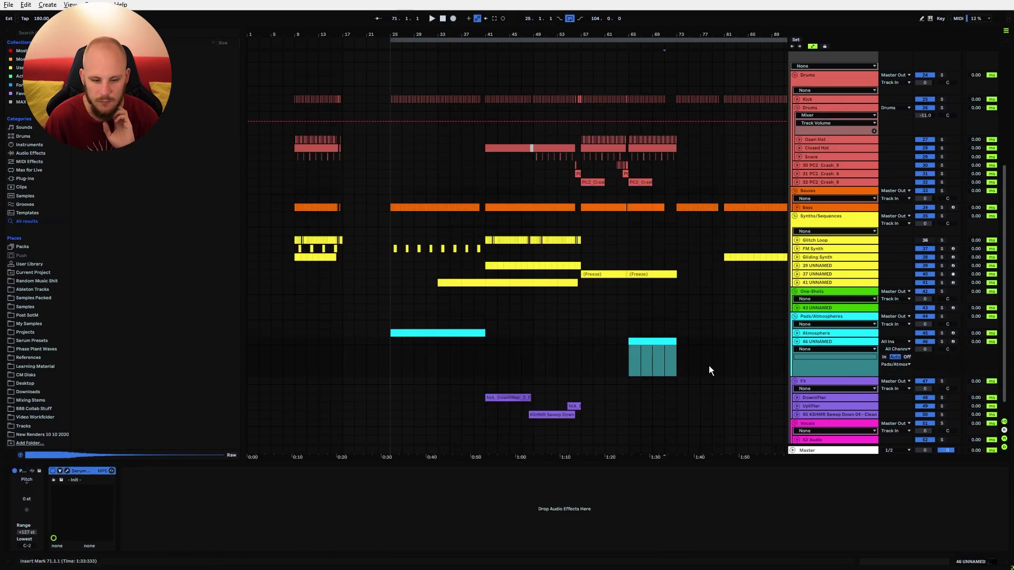
Edit Serum's oscillator A wavetable, keeping only harmonics from about bin 6 to 18 and clearing the high frequencies from bin 30 to the end.
click(78, 466)
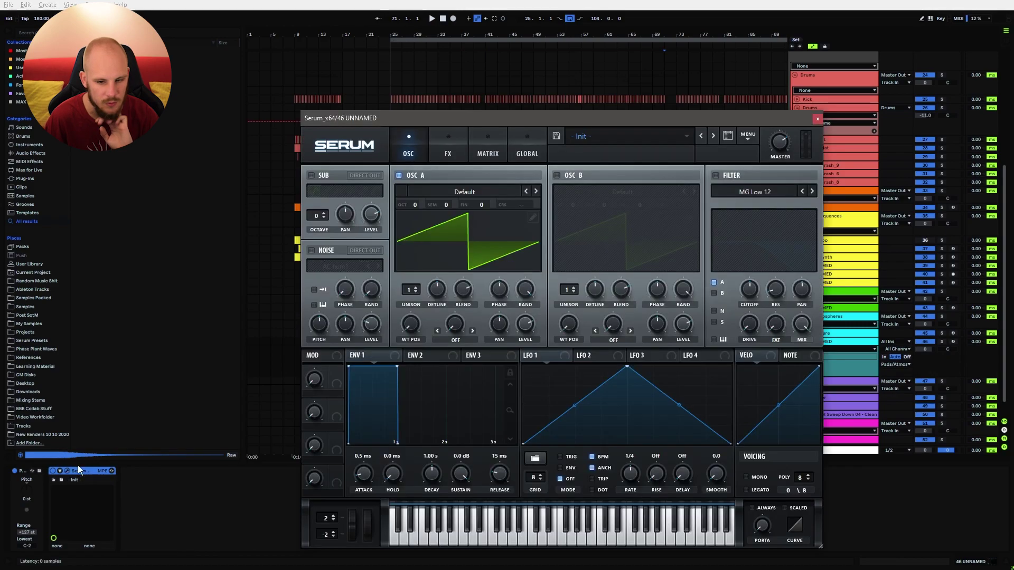
click(532, 219)
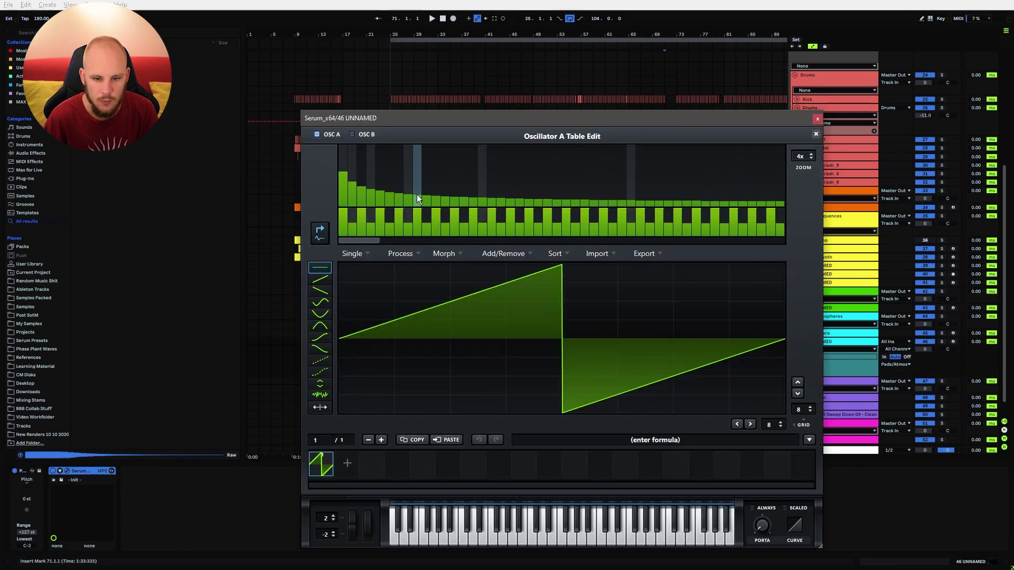
drag(398, 197, 341, 208)
drag(508, 209, 716, 270)
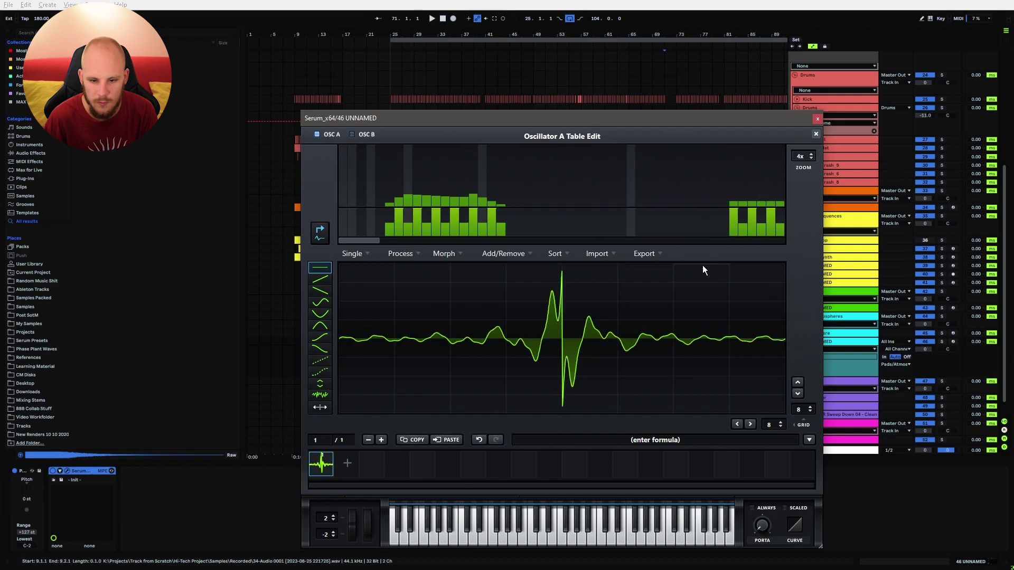
right_click(613, 202)
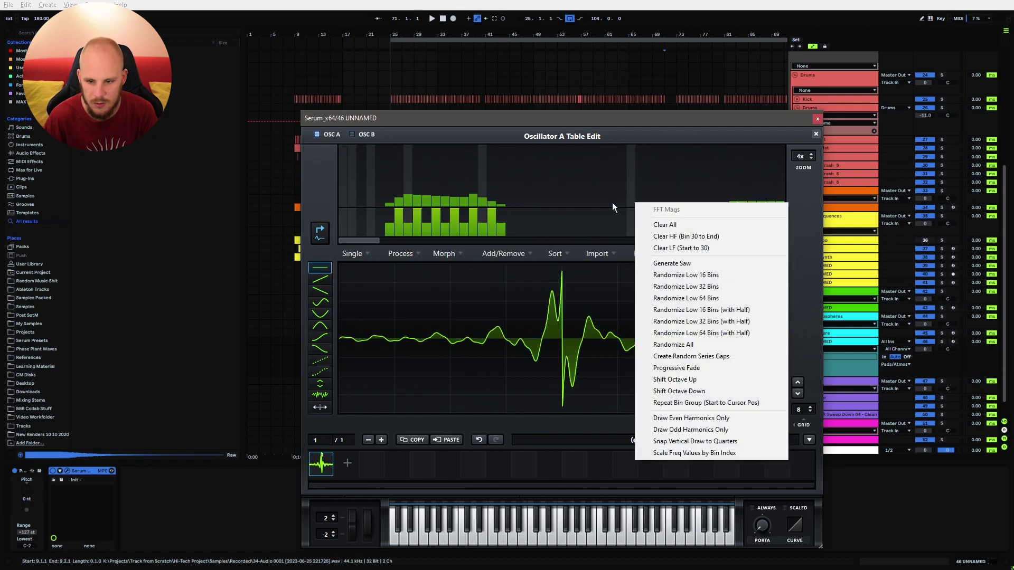
click(687, 236)
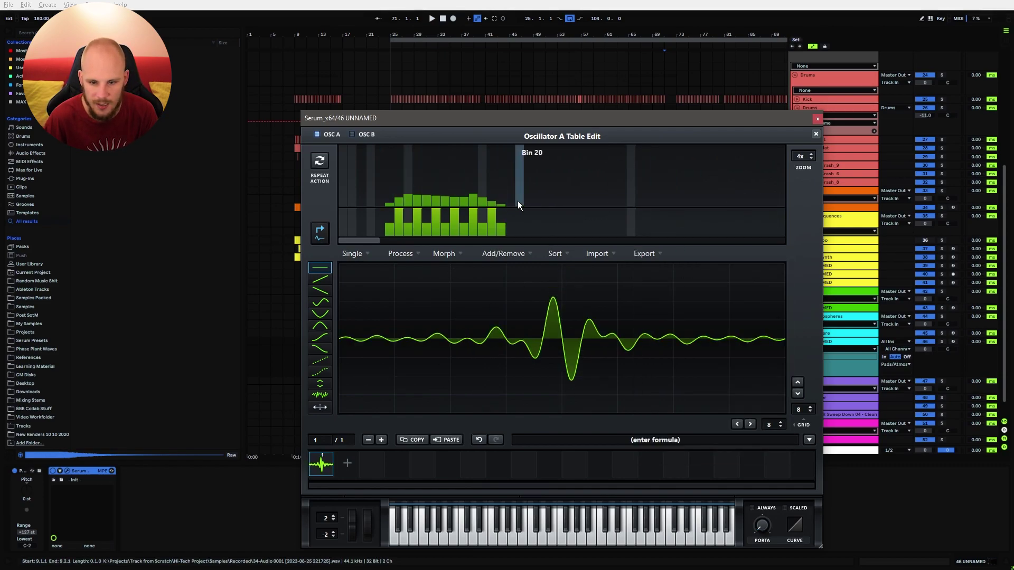
click(815, 134)
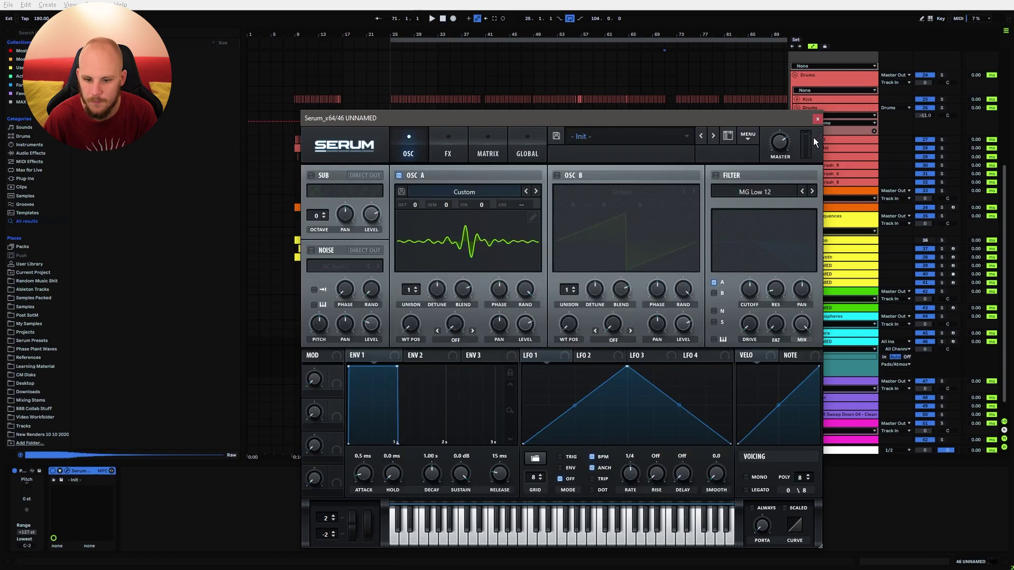
Normalize oscillator A's edited wavetable with Normalize Each (Gained Separately).
click(532, 217)
click(410, 252)
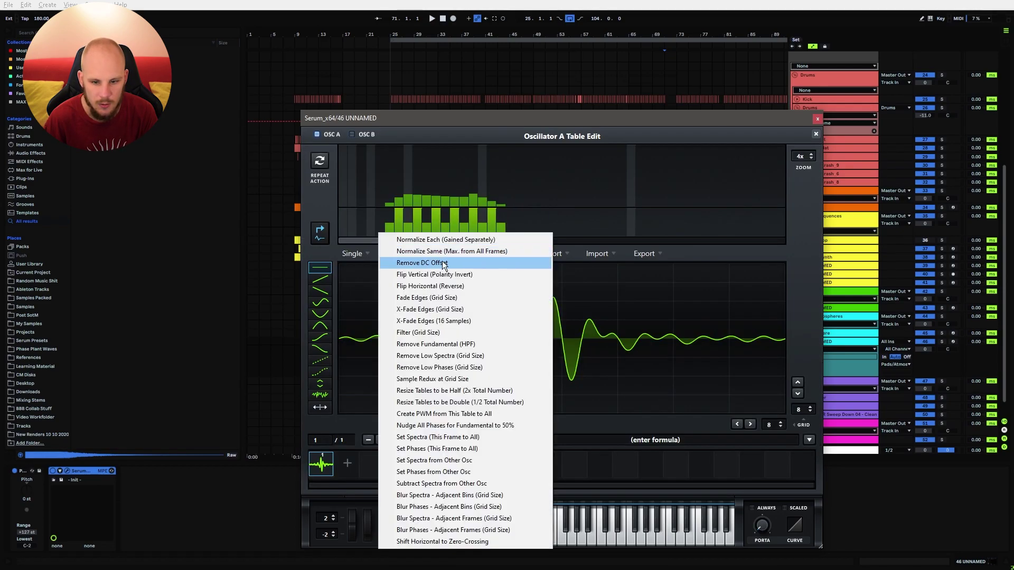
click(451, 240)
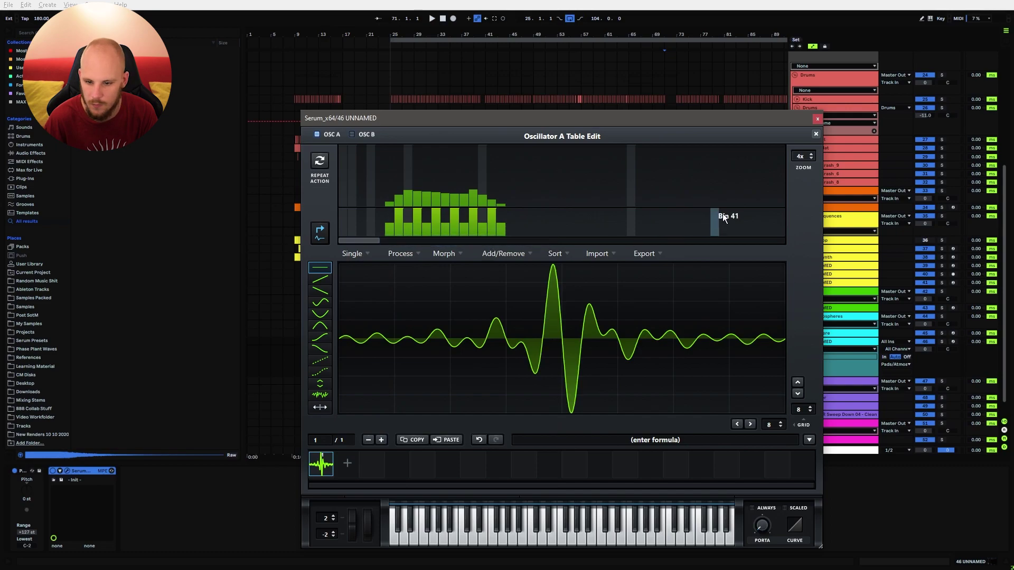
click(814, 133)
Set oscillator A's unison to 7 voices, arm the track to audition notes, and adjust the unison detune.
drag(412, 290, 410, 278)
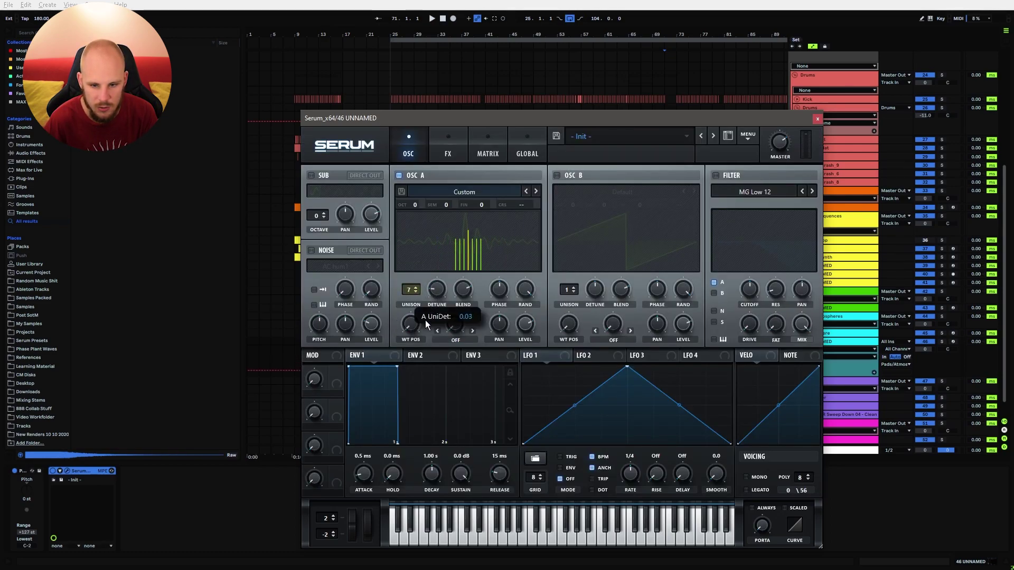
click(952, 342)
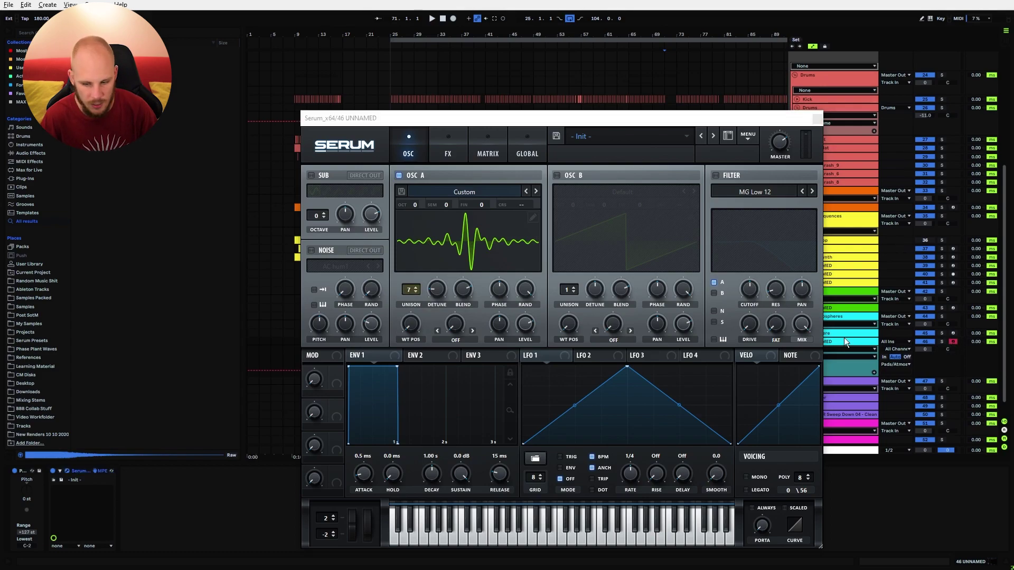
click(495, 118)
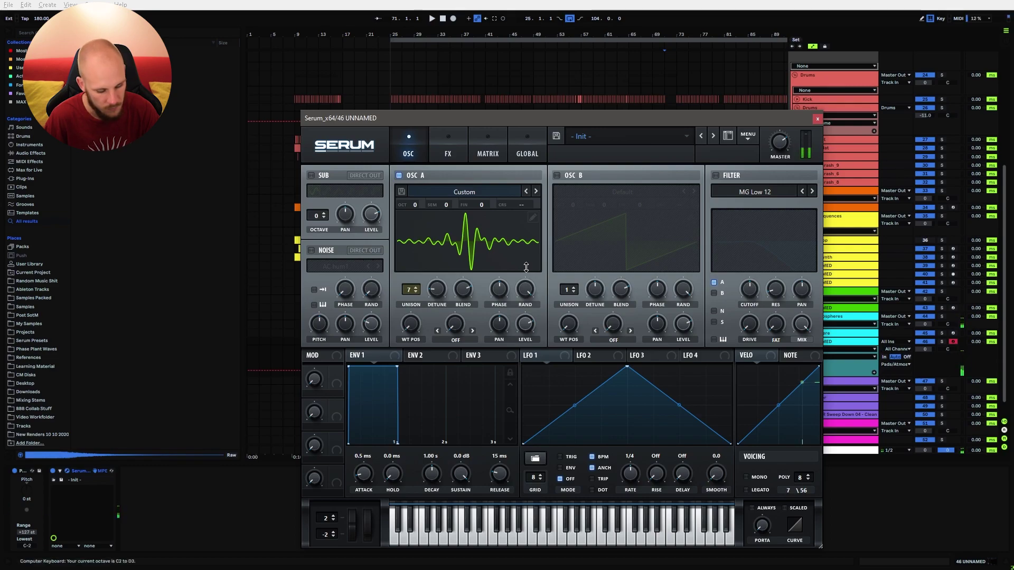
drag(437, 290, 446, 271)
click(818, 119)
Add an EQ Eight after Serum, enlarge its spectrum display, and play test notes to check the frequency range.
right_click(236, 546)
right_click(236, 546)
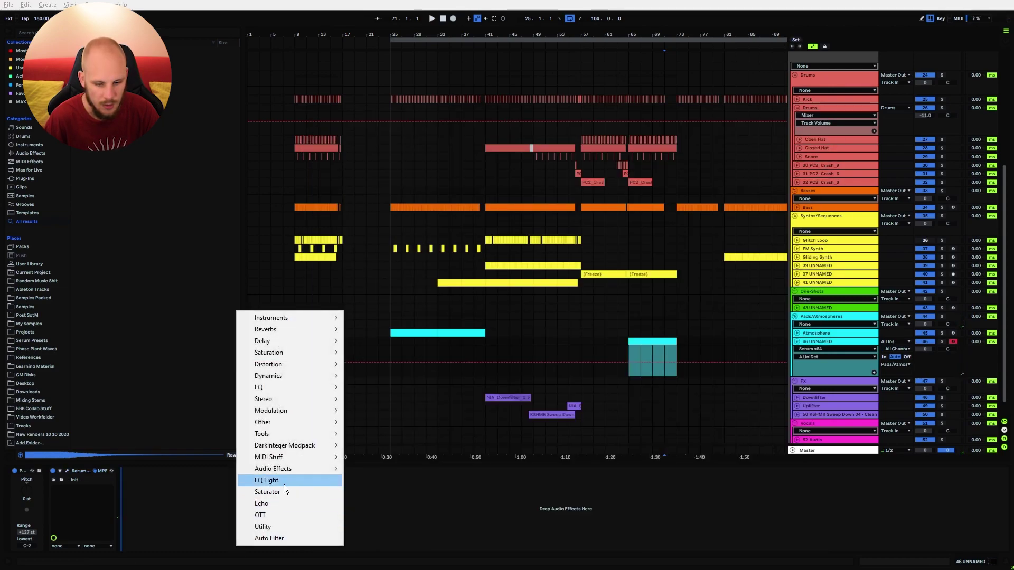
click(284, 481)
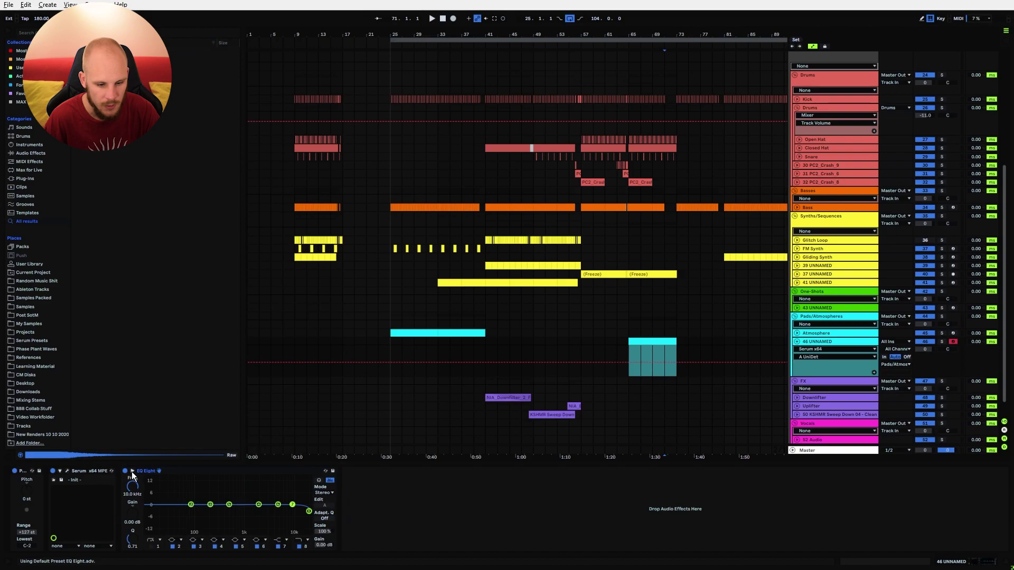
click(132, 471)
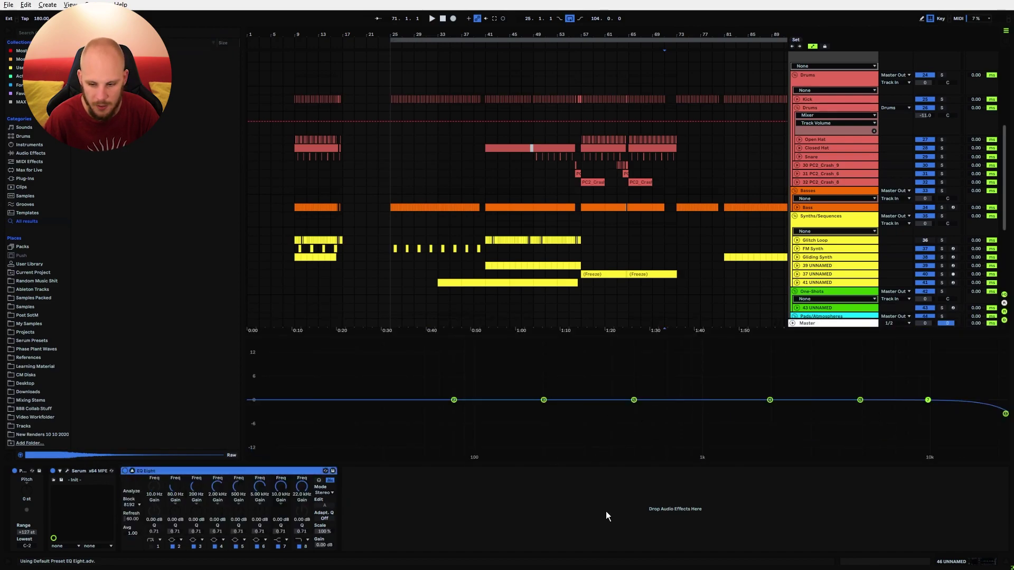
key(t)
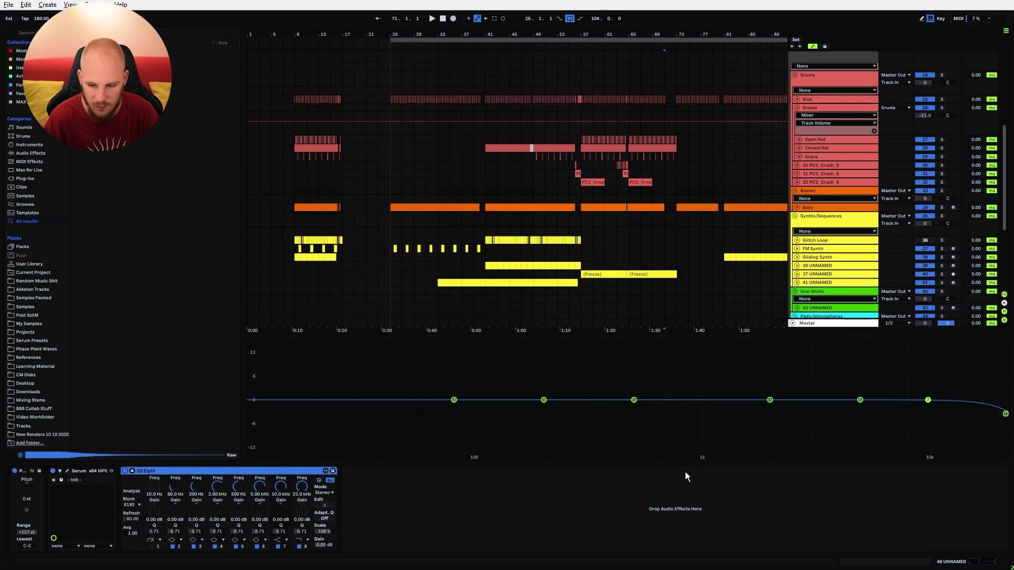
key(t)
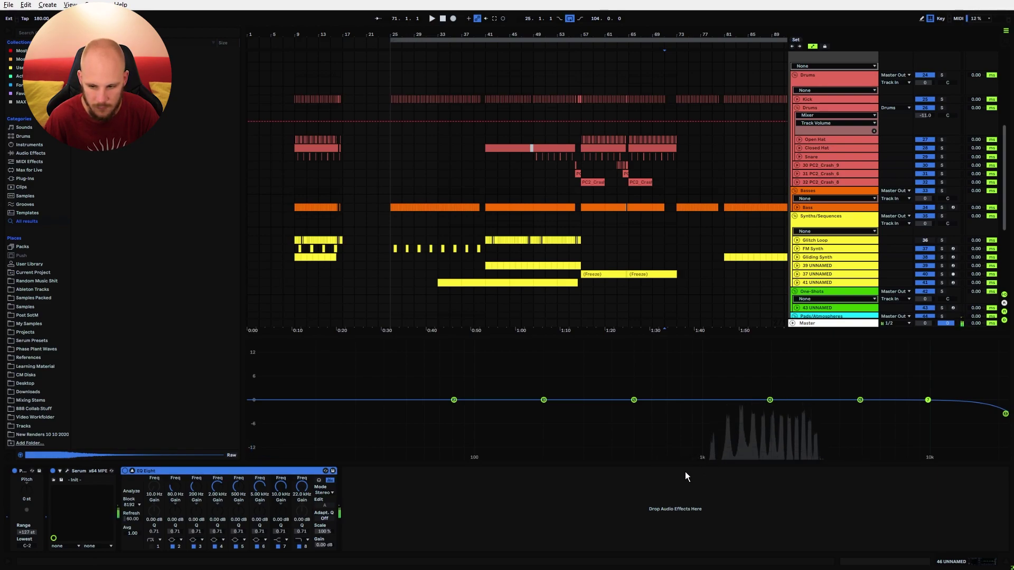
Add a Shifter to the Serum track, set it to Freq mode, and place it before EQ Eight.
right_click(404, 497)
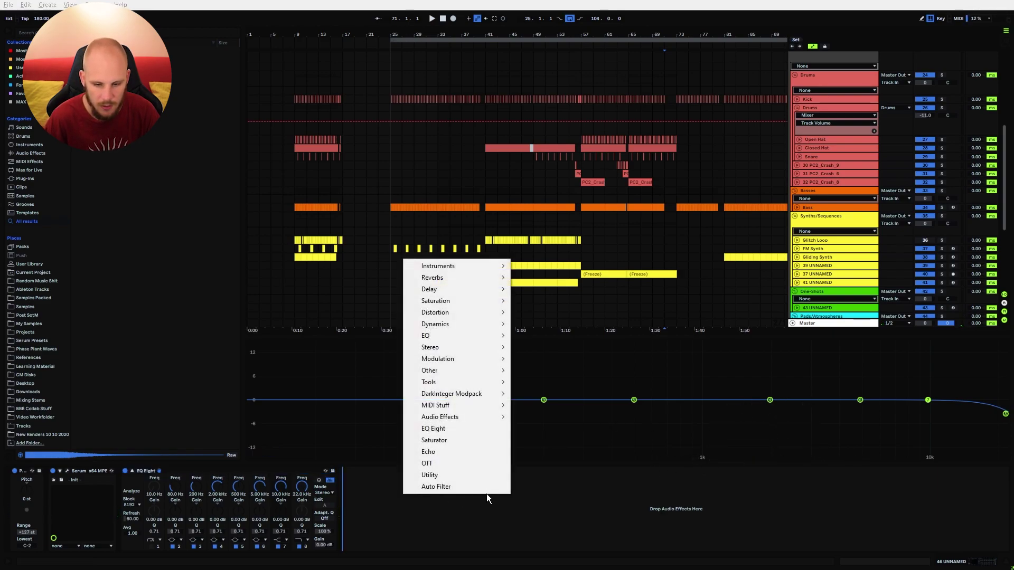
mouse_move(467, 416)
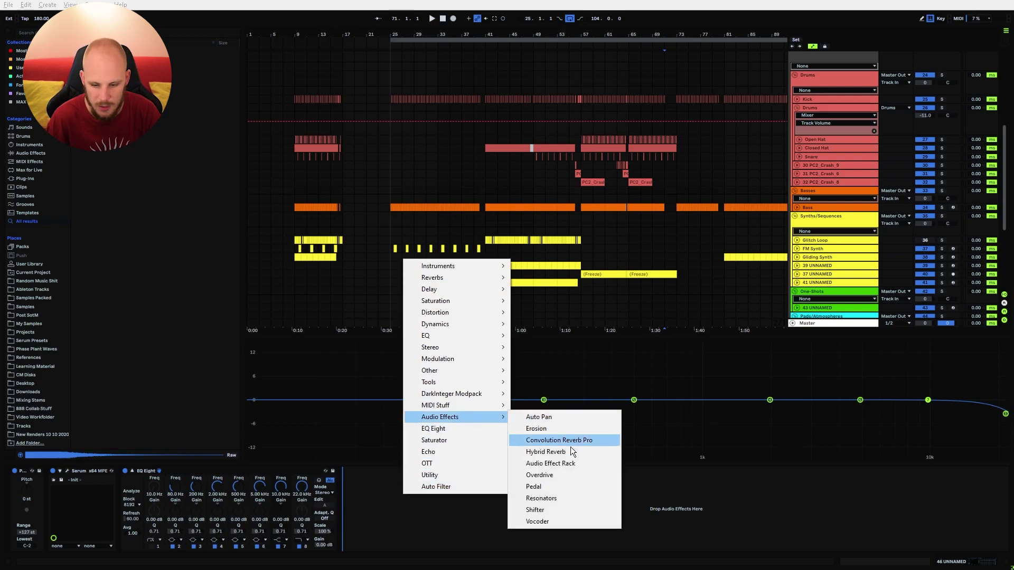
click(549, 509)
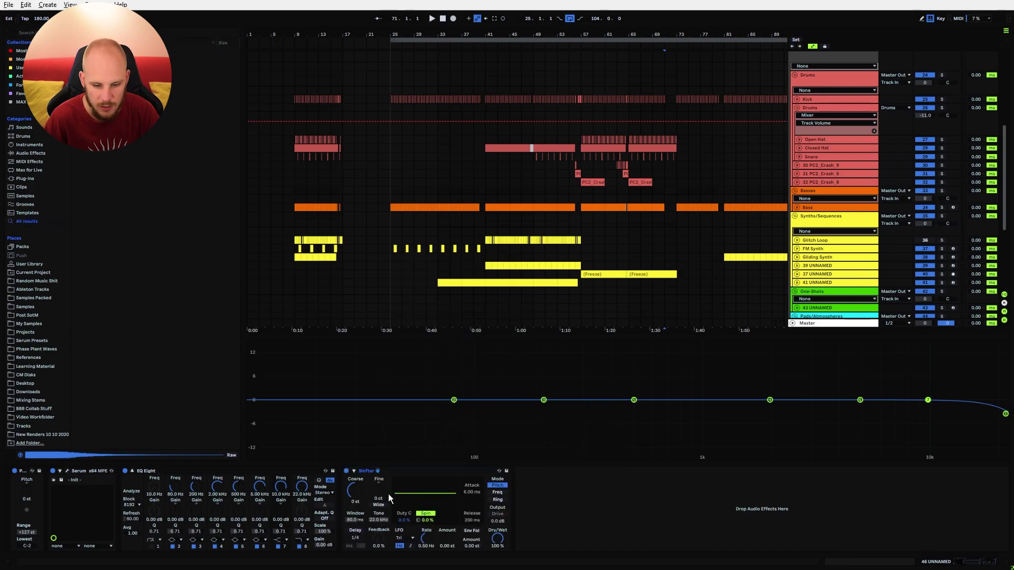
click(497, 492)
drag(355, 491, 136, 485)
Collapse the enlarged EQ Eight display and draw a V-shaped dip in Shifter's coarse frequency automation between bars 65 and 73.
click(306, 471)
drag(630, 362, 629, 346)
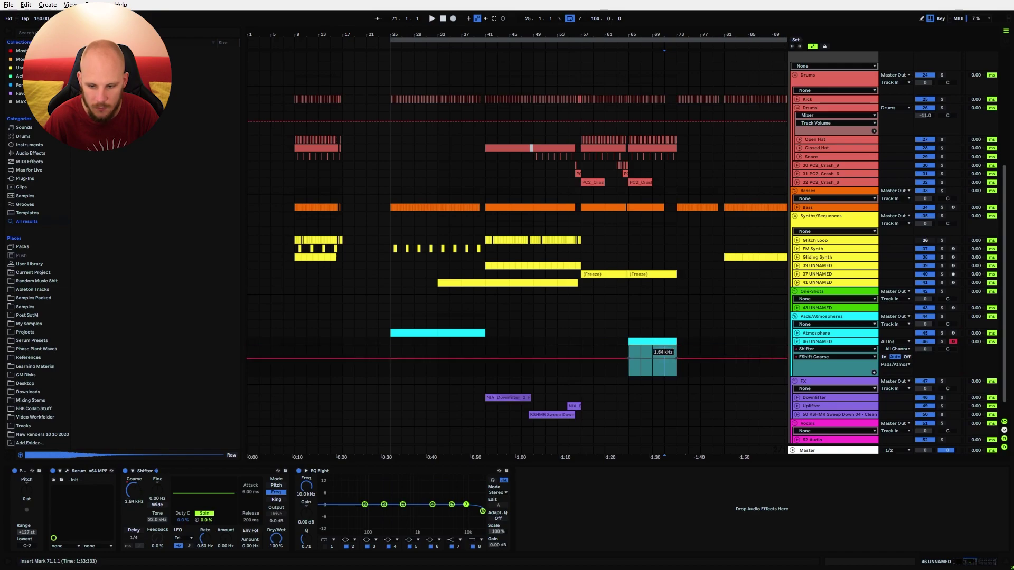
drag(651, 349, 651, 360)
Write one sustained F#2 note across the whole eight-bar clip at bar 65 of the Serum atmosphere and play it.
double_click(652, 341)
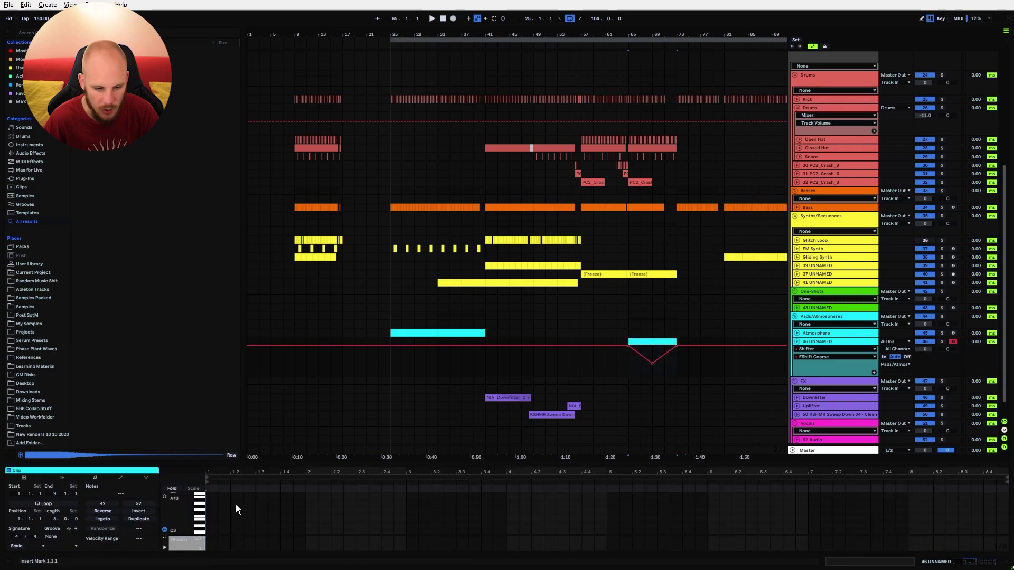
scroll(208, 516, up, 6)
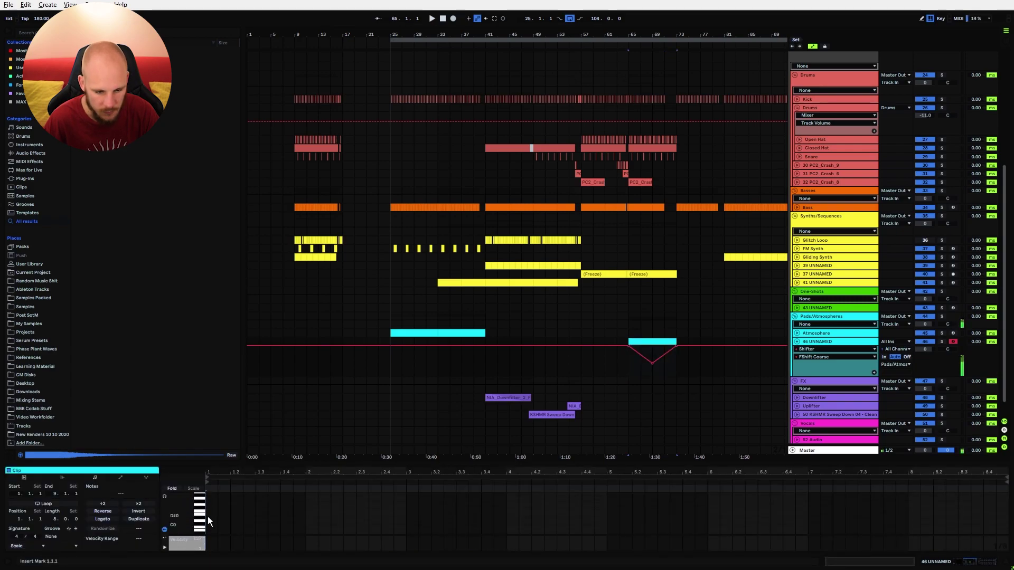
double_click(211, 521)
drag(217, 521, 1010, 506)
key(space)
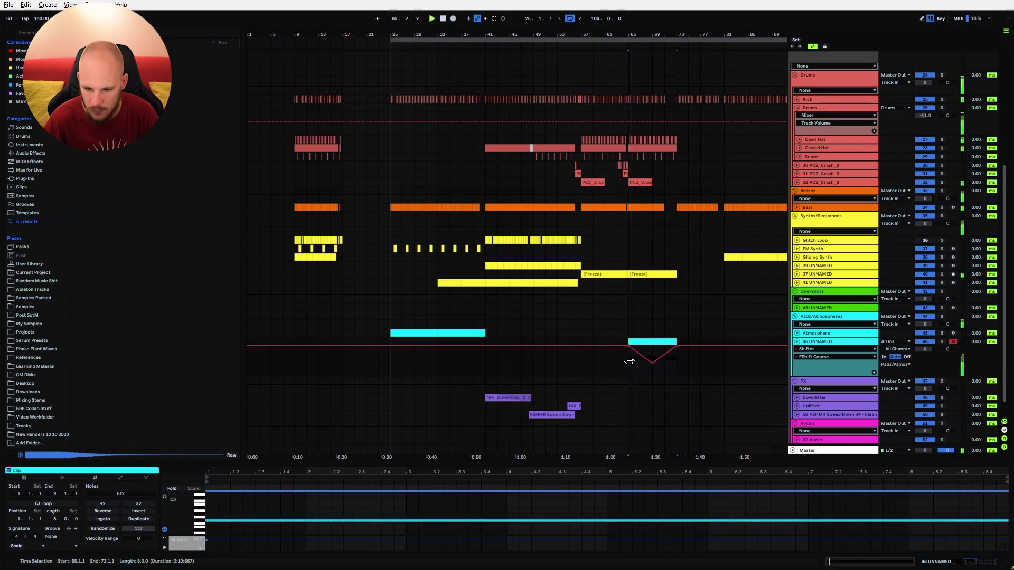
Add the kHs Trance Gate effect to the Serum atmosphere track.
click(628, 362)
drag(641, 355, 639, 361)
right_click(634, 372)
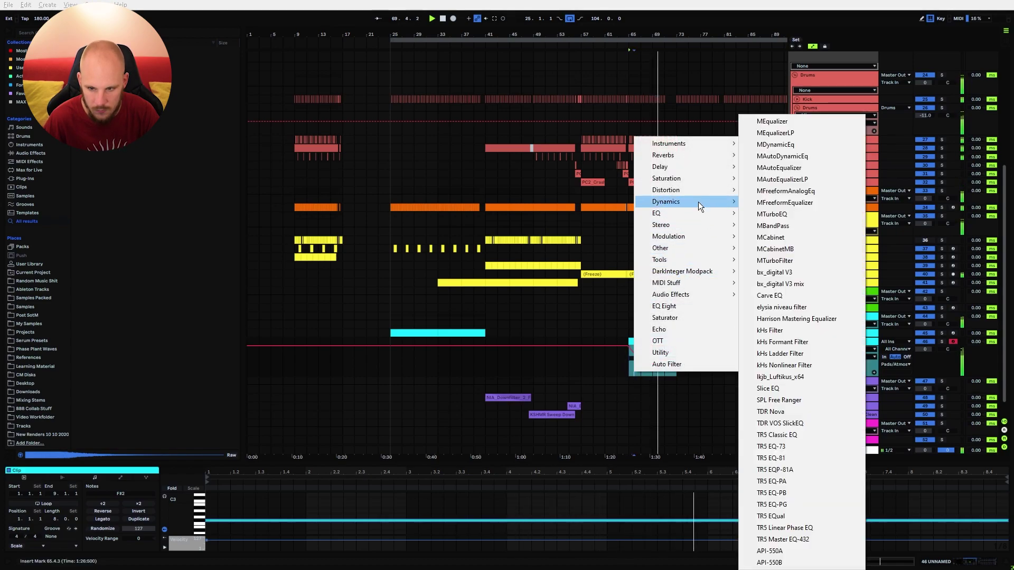
mouse_move(706, 202)
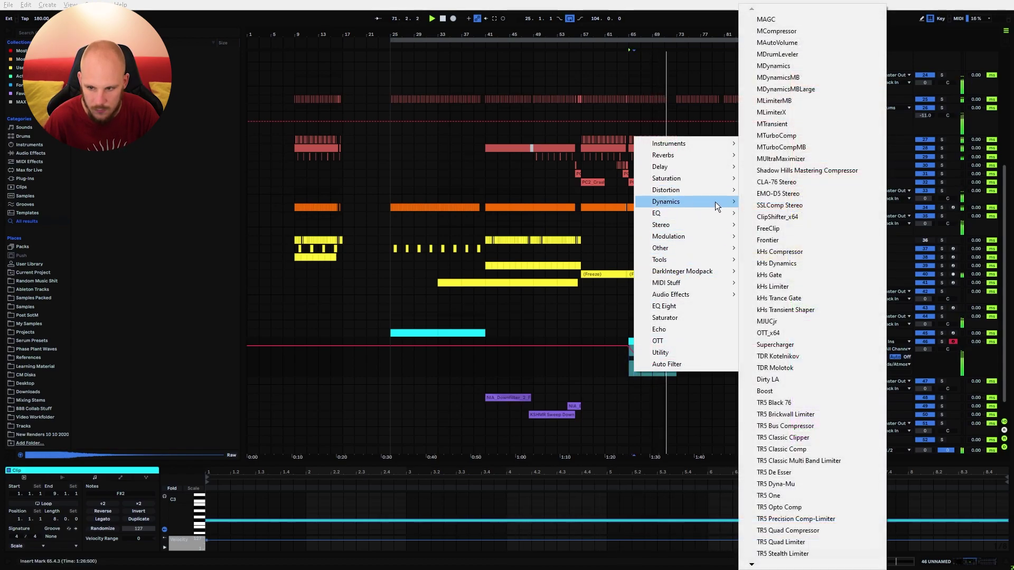
click(788, 309)
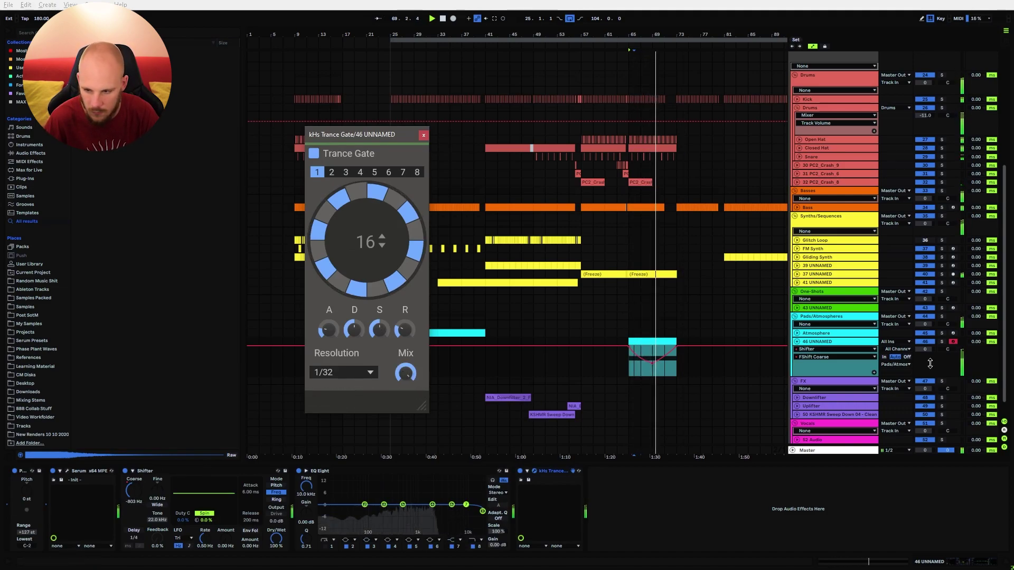
Lower the Serum atmosphere track's volume to about -3.8 dB, adjust the low end in EQ Eight, and close the Trance Gate window.
drag(925, 349, 925, 356)
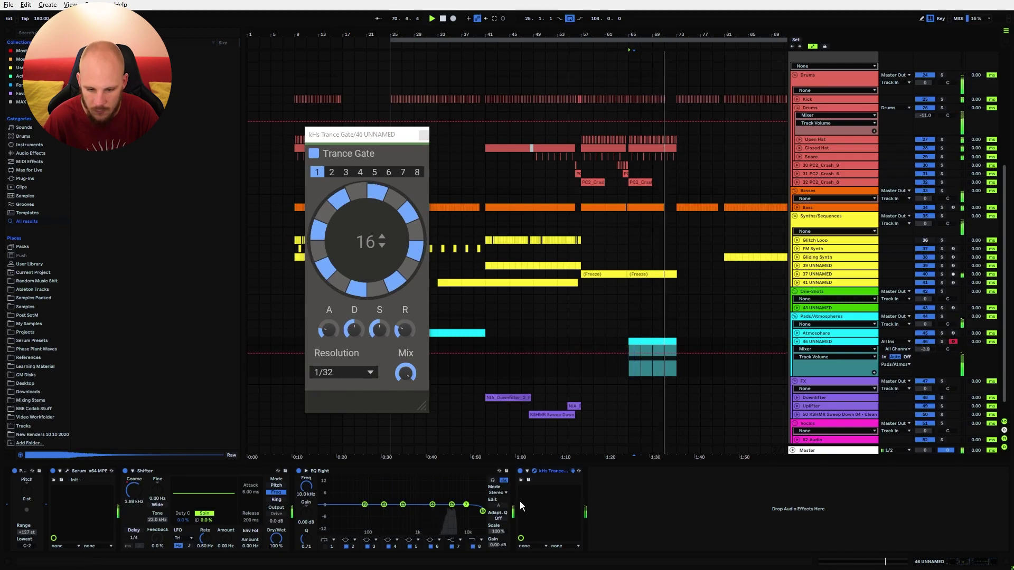
click(325, 547)
drag(321, 511, 421, 521)
click(424, 135)
click(629, 334)
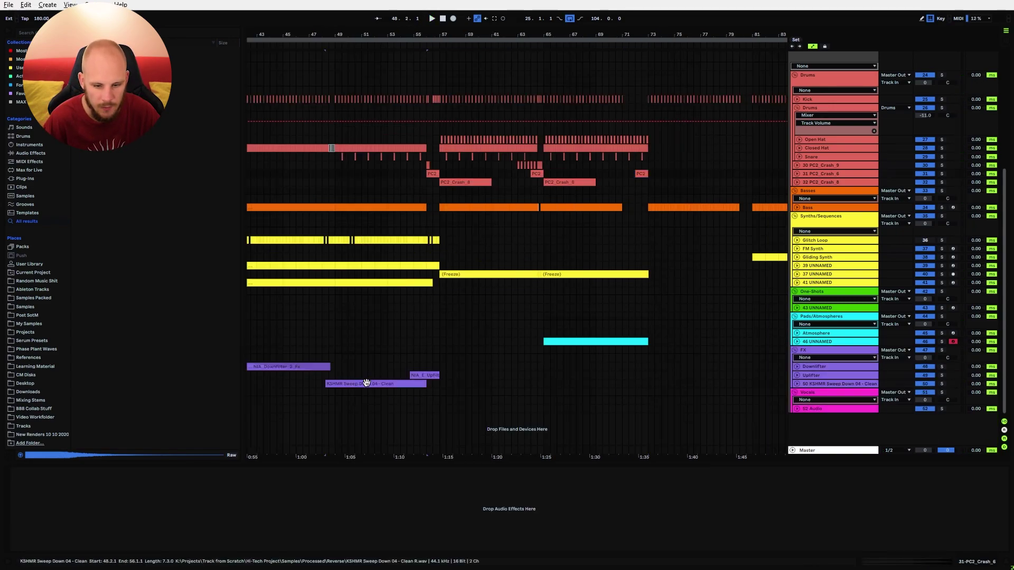
Paste the KSHMR Sweep Down clip at bar 65, shift it to end at bar 73, and consolidate bars 65 to 73.
key(ctrl+v)
click(518, 375)
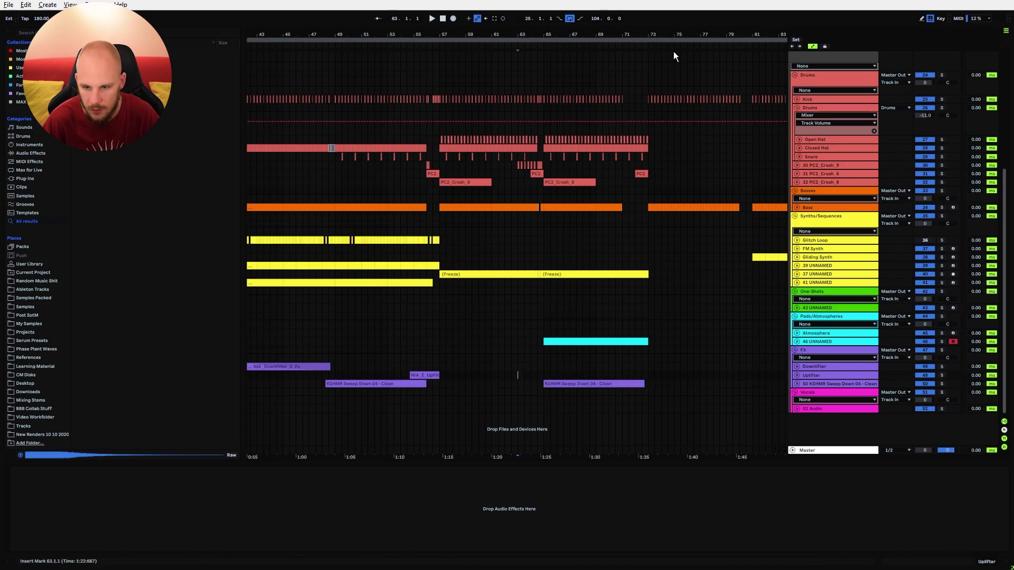
drag(651, 34, 652, 87)
drag(616, 385, 626, 385)
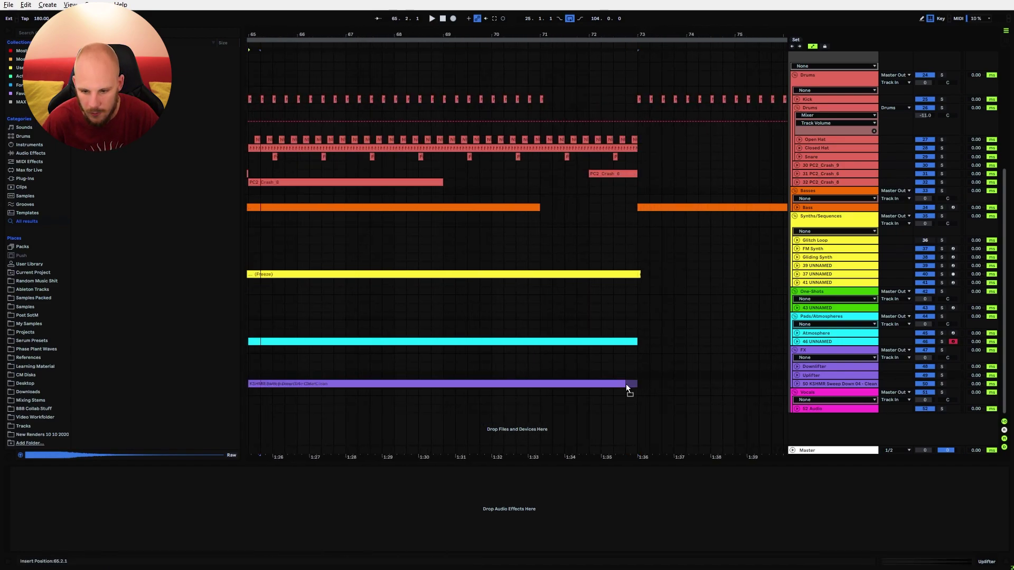
drag(645, 35, 686, 7)
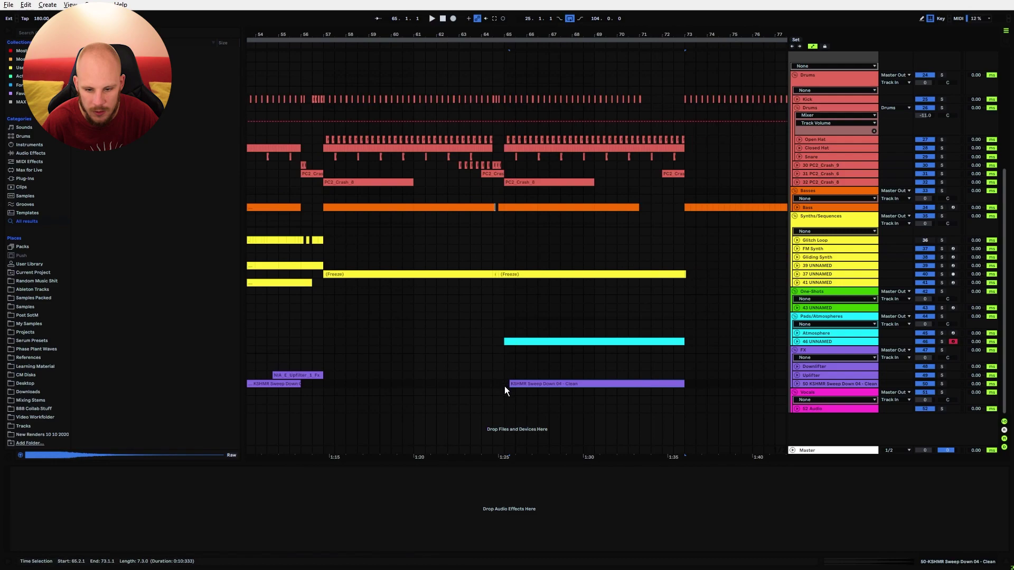
key(ctrl+j)
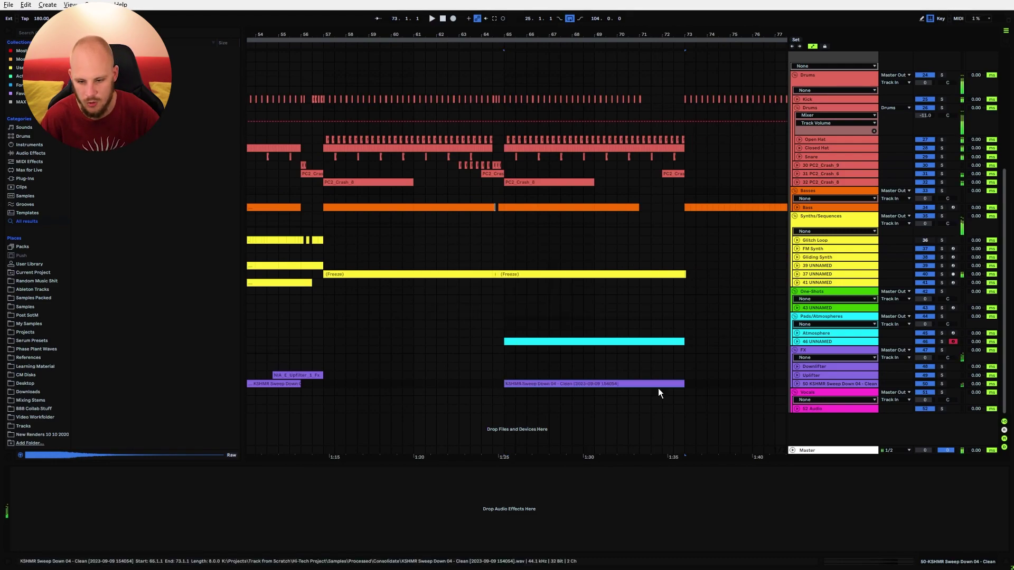
Expand the sweep track to show its waveform and undo the clip's consolidation.
click(797, 383)
click(477, 370)
drag(506, 387, 687, 390)
click(687, 393)
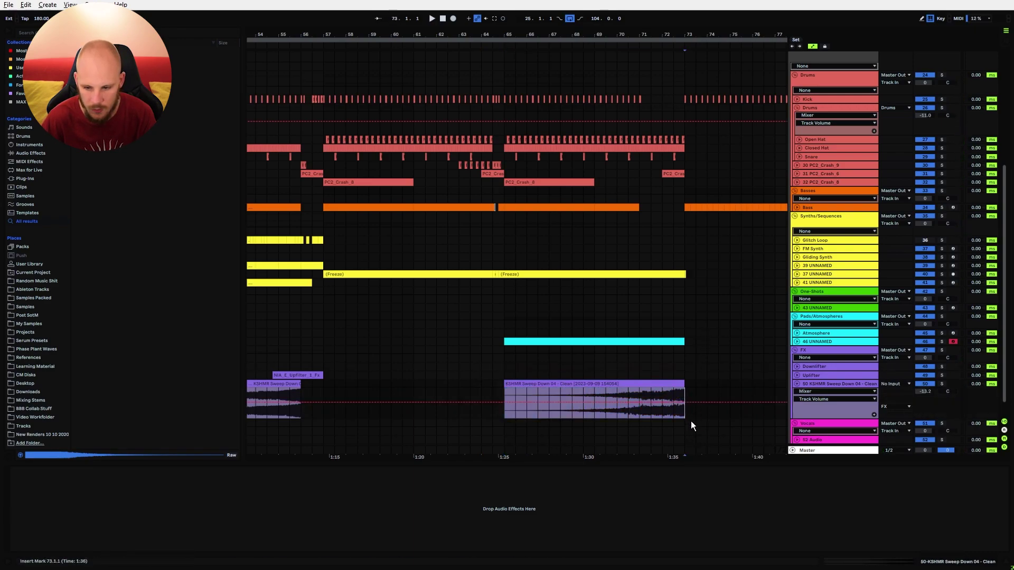
drag(685, 30, 741, 196)
drag(733, 385, 640, 384)
click(657, 374)
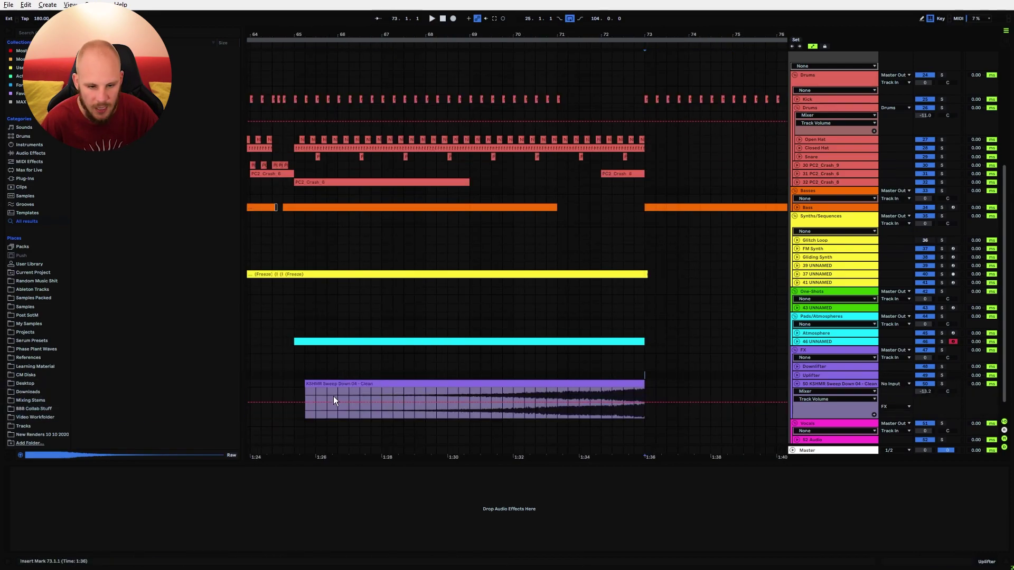
Consolidate bars 65 to 73 of the sweep track into one eight-bar clip.
drag(291, 35, 318, 87)
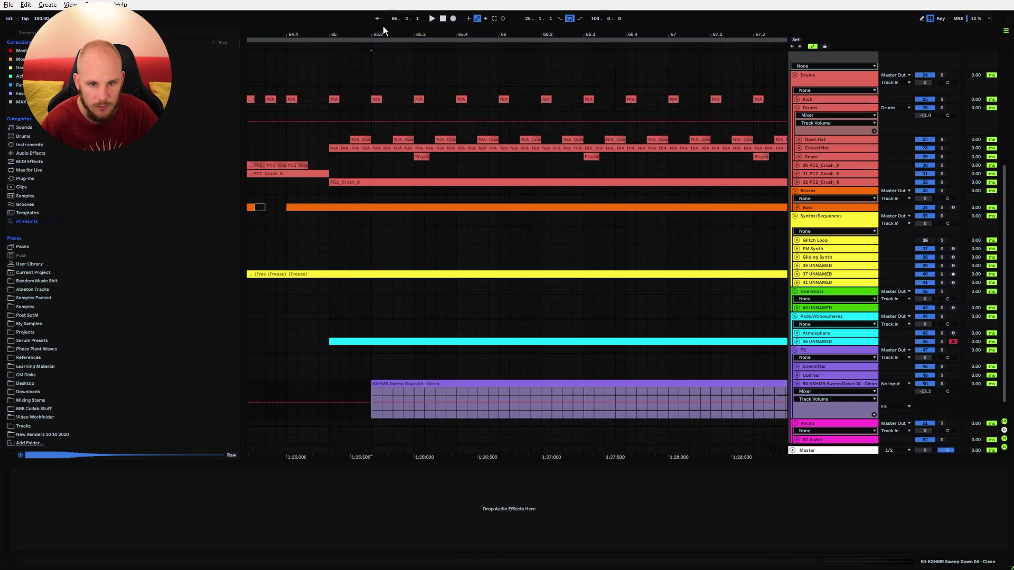
scroll(383, 30, down, 10)
drag(367, 381, 459, 384)
key(ctrl+j)
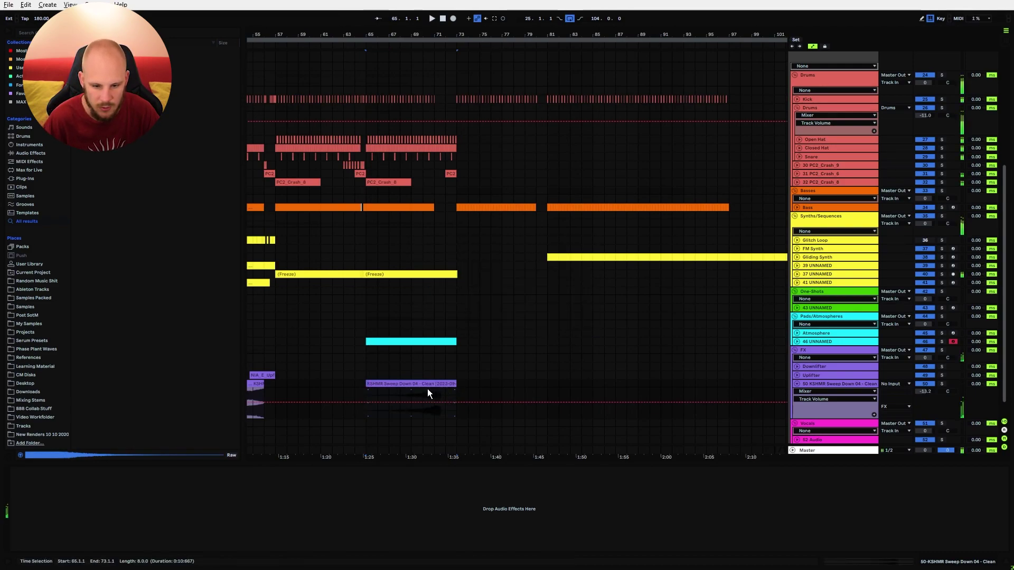
click(361, 396)
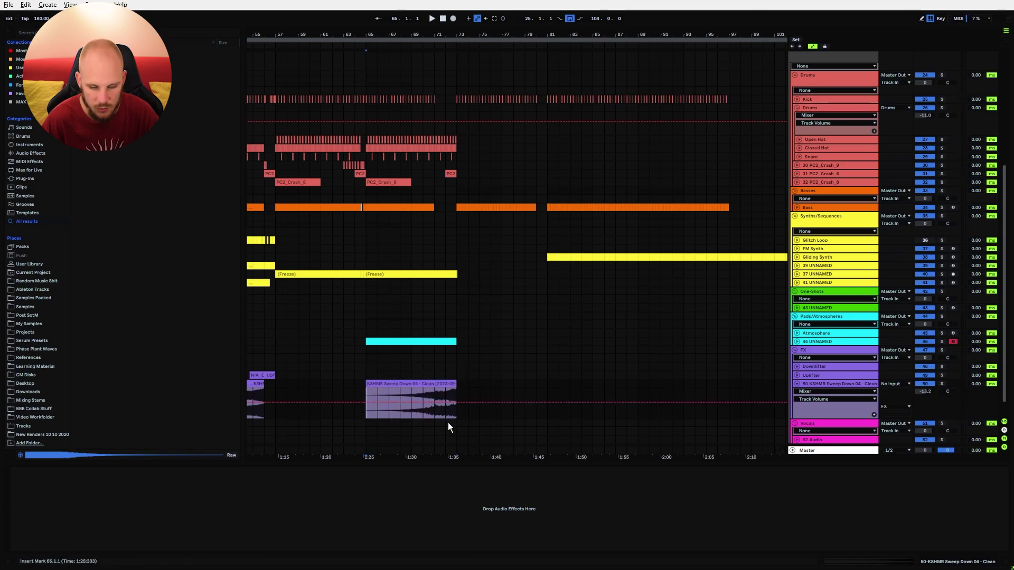
Paste the consolidated sweep at bar 48 over the earlier sweep clip and check where it ends at bar 56.
mouse_move(397, 35)
mouse_down()
mouse_move(423, 35)
mouse_move(367, 46)
mouse_move(370, 84)
mouse_up()
scroll(393, 342, left, 10)
click(333, 396)
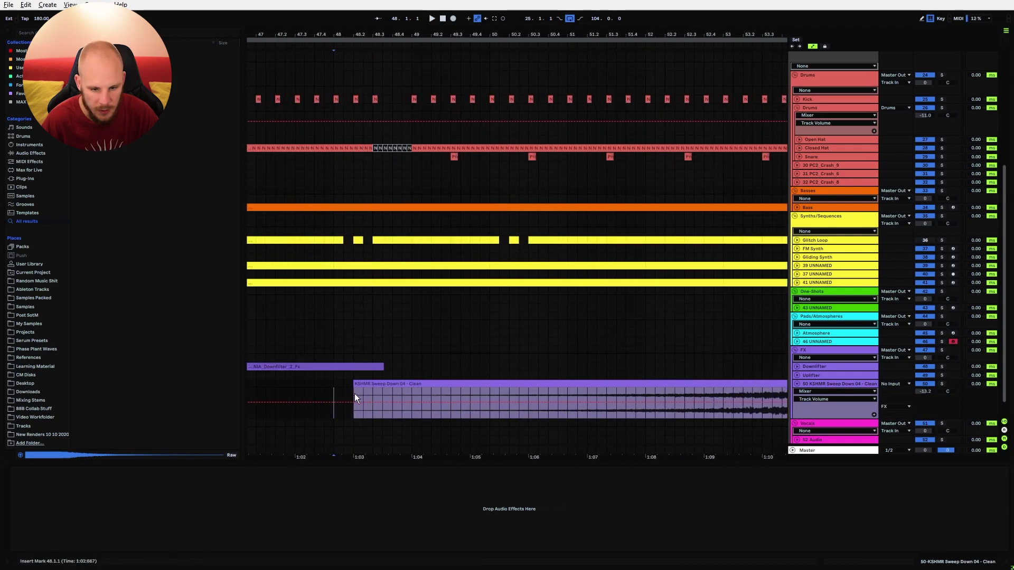
key(ctrl+v)
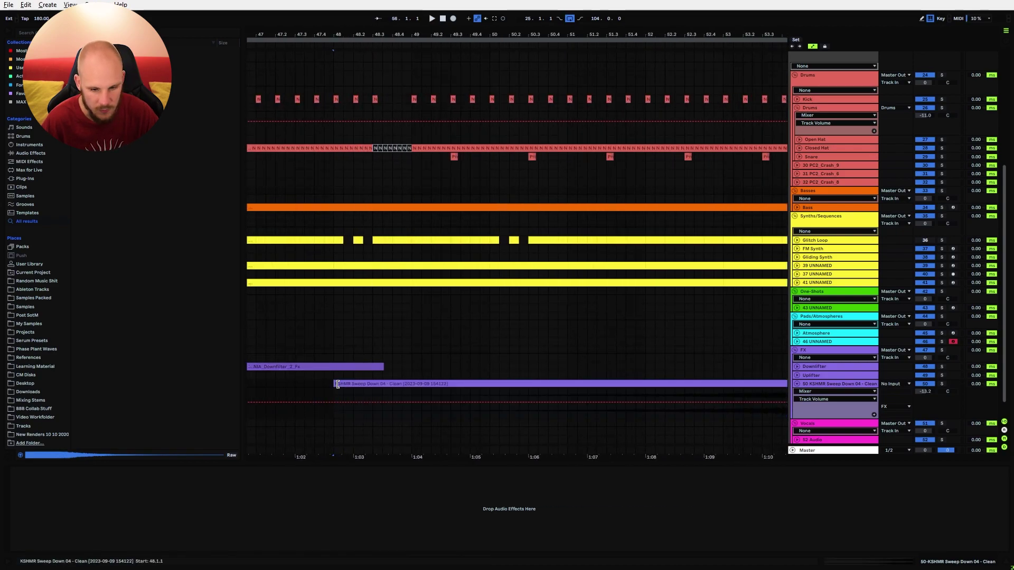
click(328, 390)
drag(459, 35, 454, 36)
scroll(478, 389, right, 10)
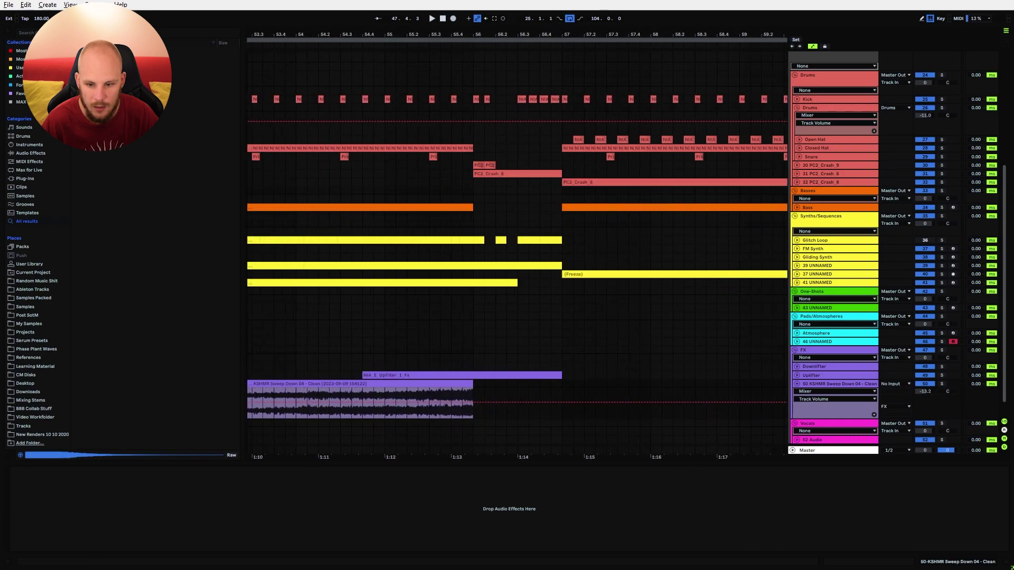
drag(472, 394, 473, 52)
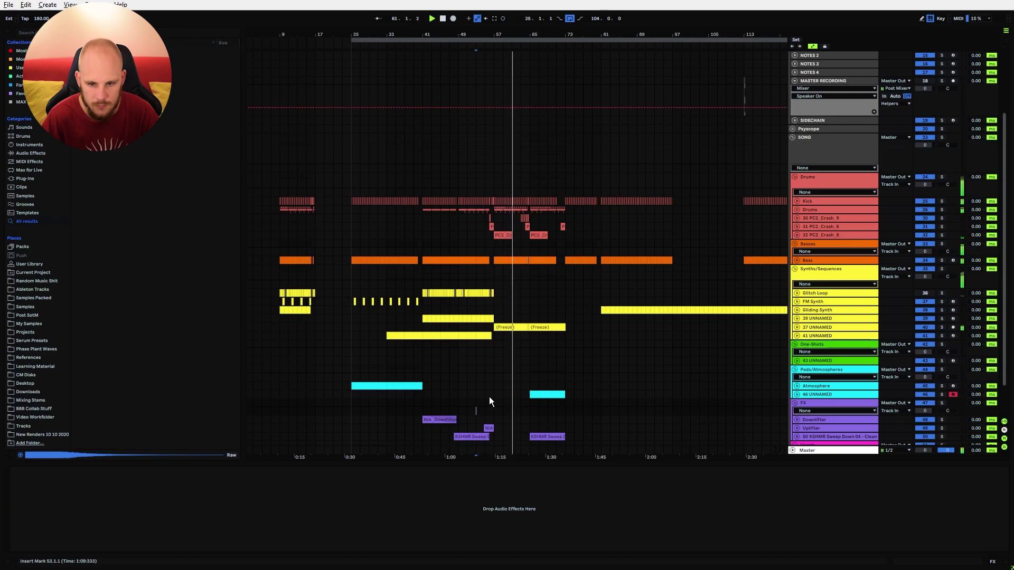
Expand the Drums group and play the arrangement from bar 49 to listen to the snare pattern.
click(798, 210)
click(817, 210)
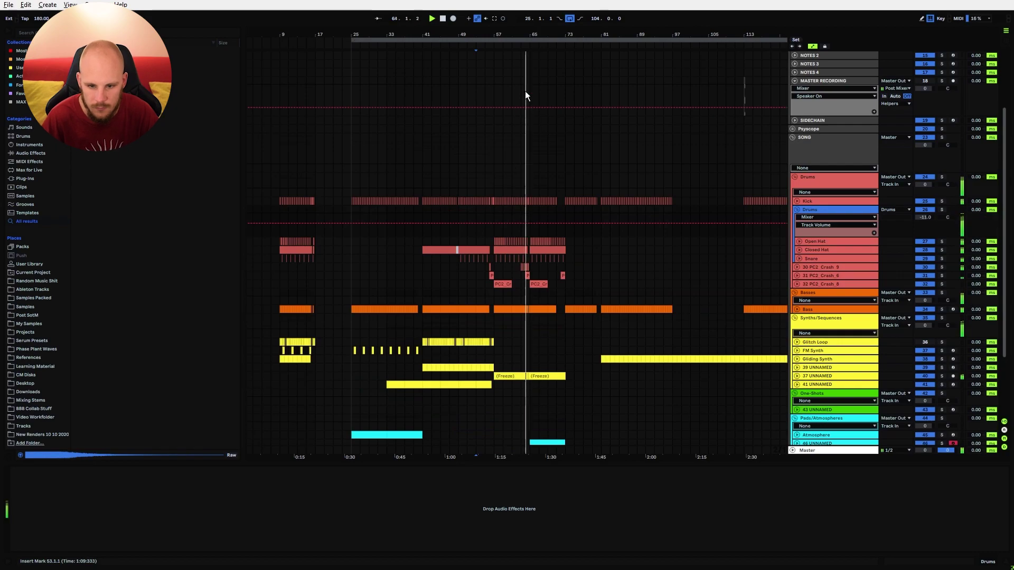
drag(512, 35, 514, 71)
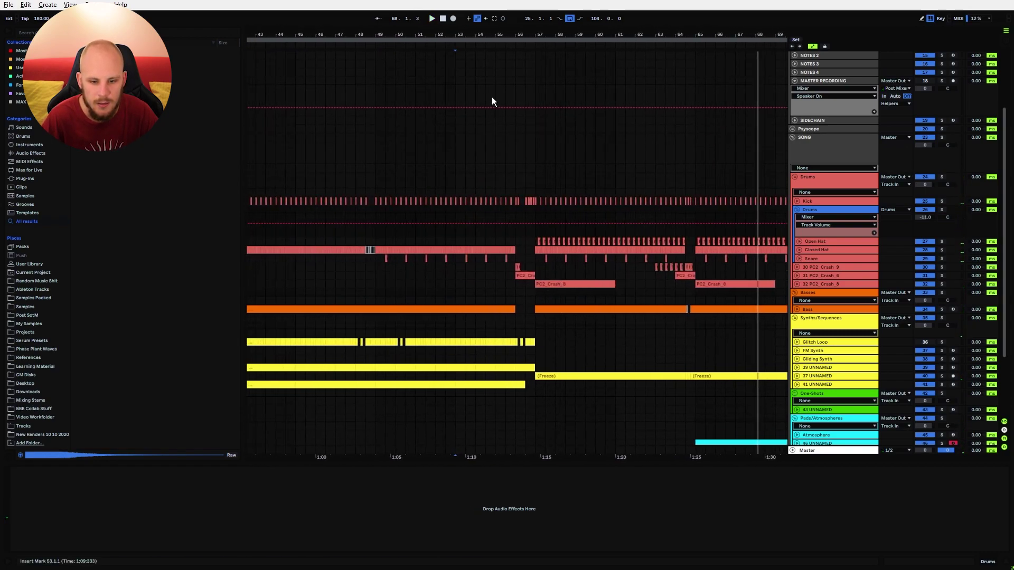
drag(375, 258, 456, 260)
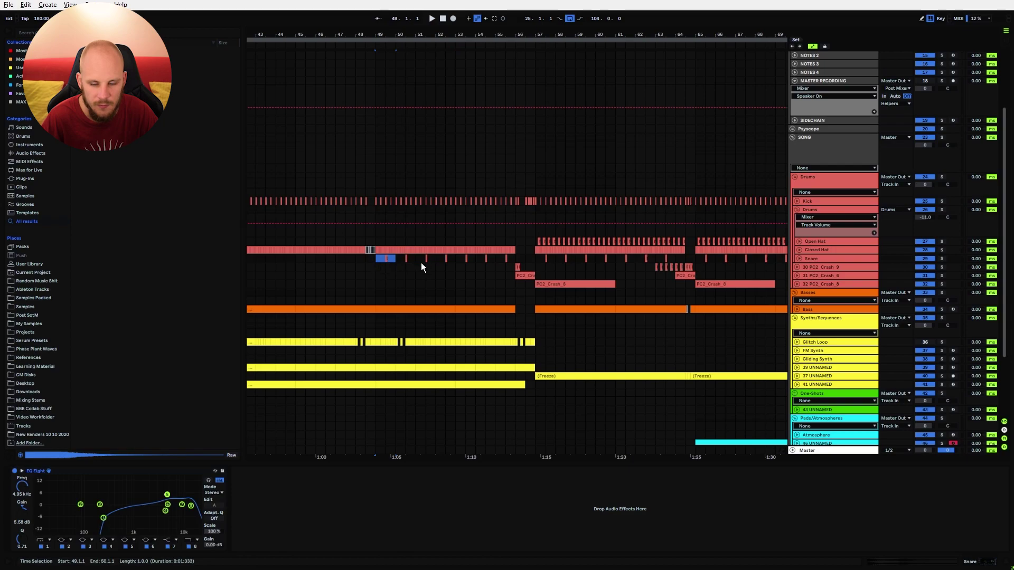
click(376, 258)
key(space)
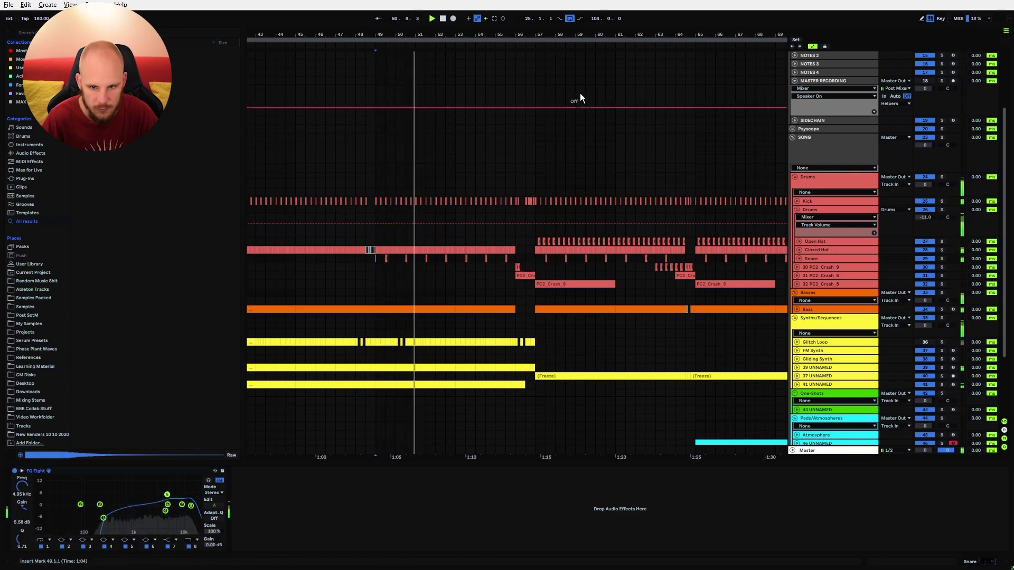
Stop playback and delete the snare clips from bar 58 to bar 73.
key(space)
drag(558, 35, 491, 70)
drag(470, 258, 459, 259)
drag(506, 36, 365, 42)
drag(367, 259, 533, 264)
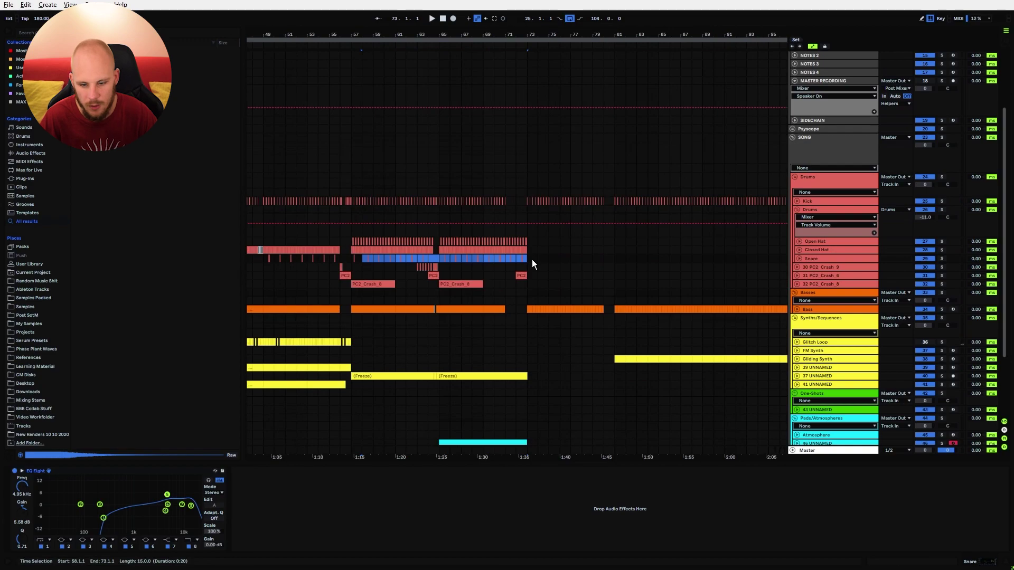
key(plus)
key(plus)
key(plus)
Duplicate the snare's first half bar at bar 57 three times to fill up to bar 59.
drag(436, 259, 458, 260)
key(ctrl+d)
key(ctrl+d)
key(ctrl+d)
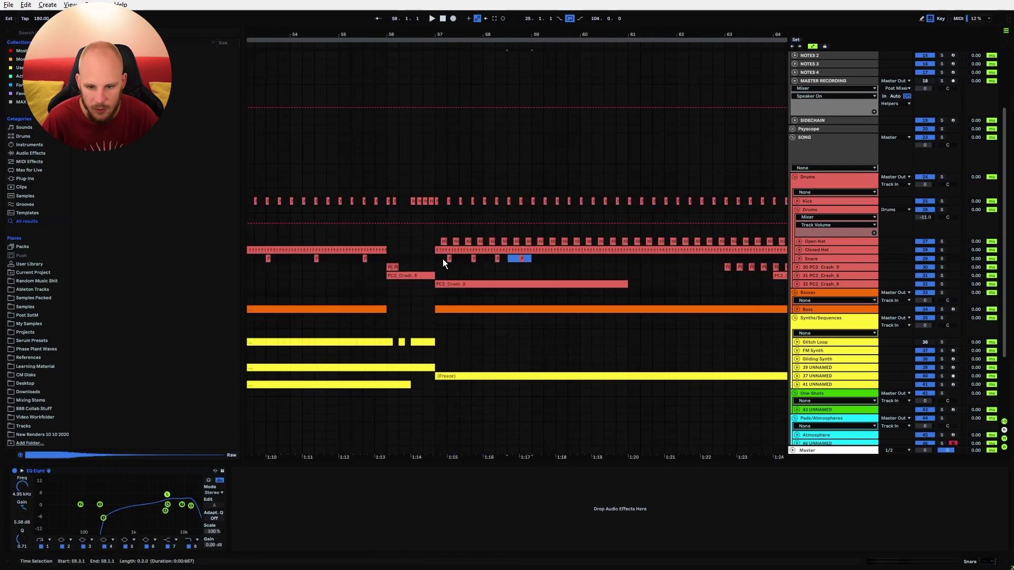
Select the two-bar snare pattern from bar 57 to 59 and duplicate it repeatedly until it reaches bar 73.
shift+click(437, 259)
shift+click(436, 258)
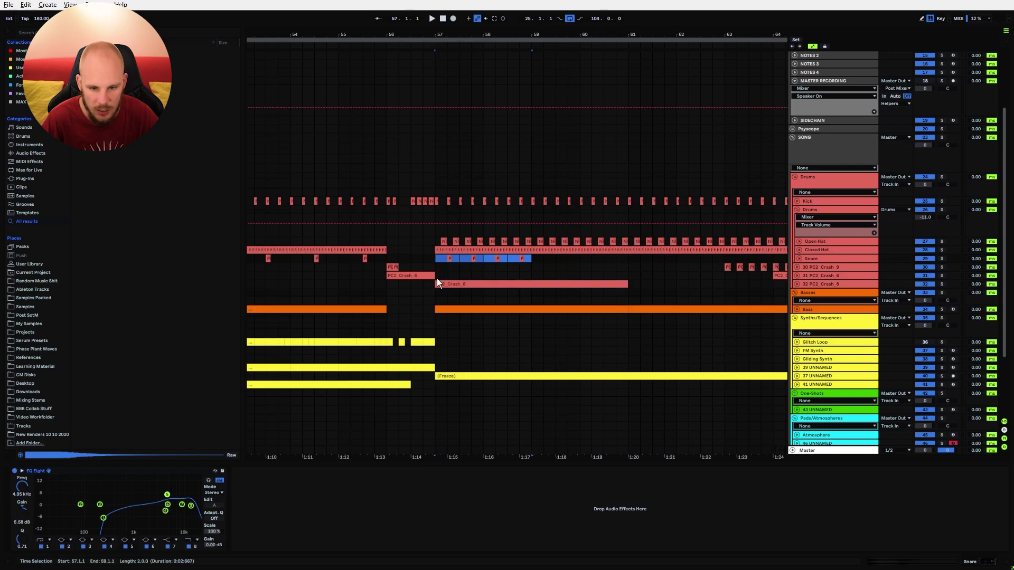
key(ctrl+d)
drag(478, 39, 327, 16)
key(ctrl+d)
key(ctrl+d)
key(ctrl+d)
key(ctrl+d)
key(ctrl+d)
key(ctrl+d)
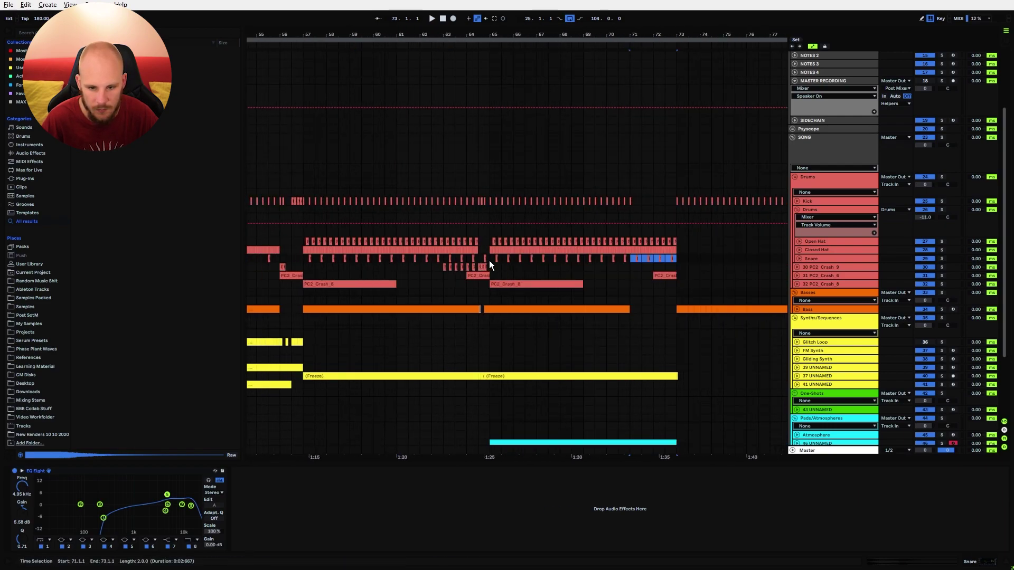
Play the denser snare section from bar 57, and replay the transition leading into it.
click(304, 259)
key(space)
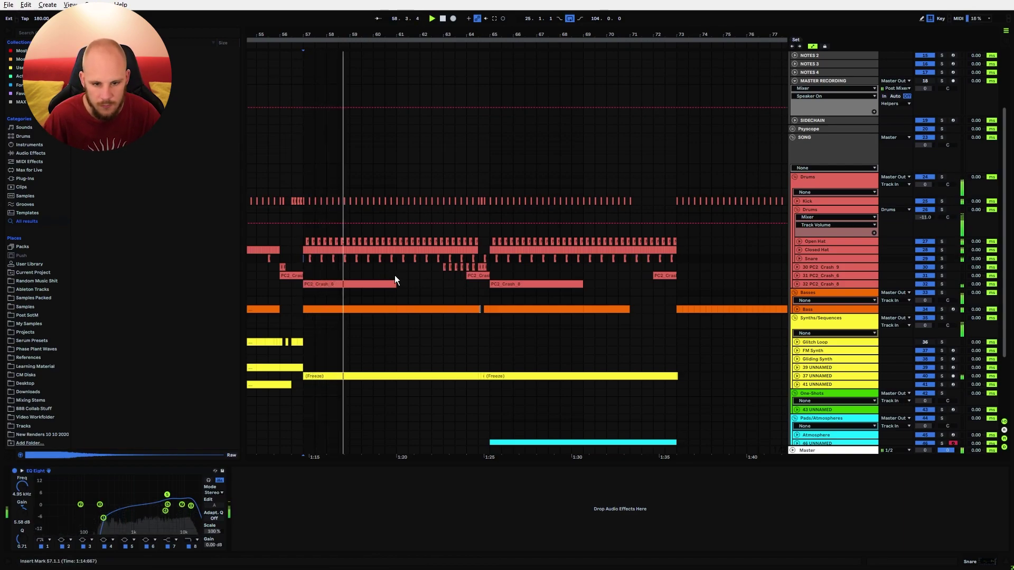
drag(340, 34, 549, 36)
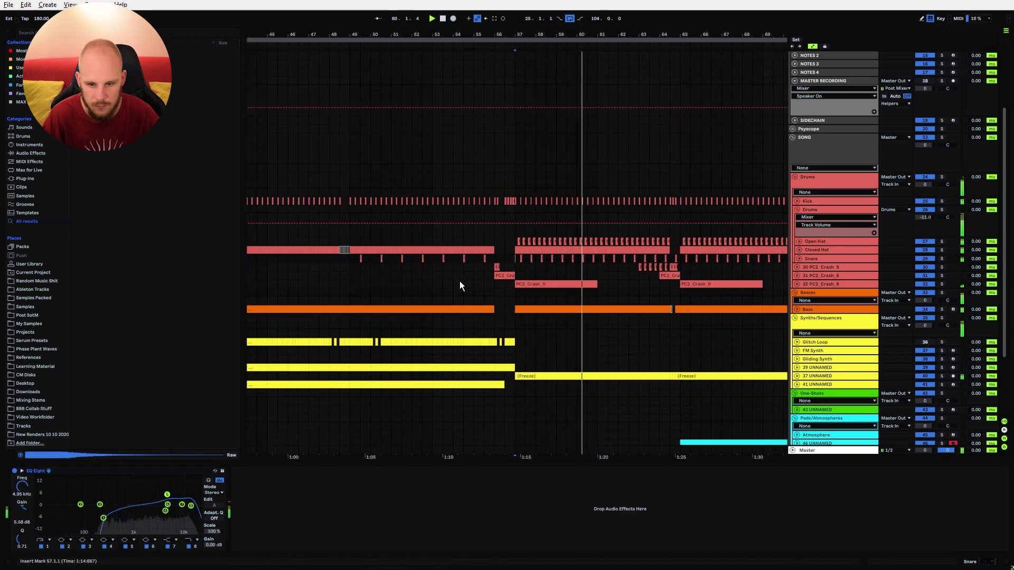
click(454, 266)
drag(503, 33, 421, 240)
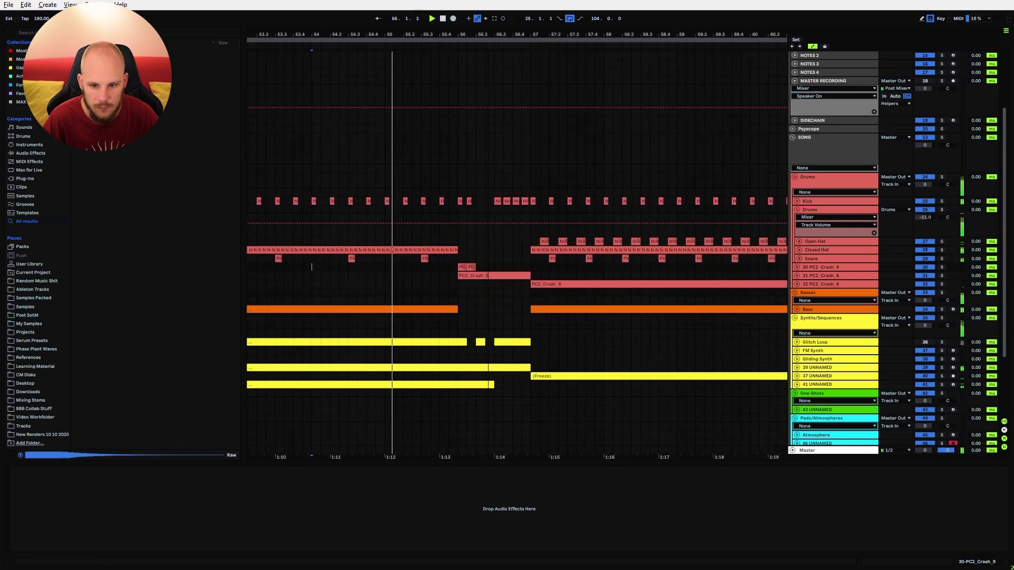
click(477, 267)
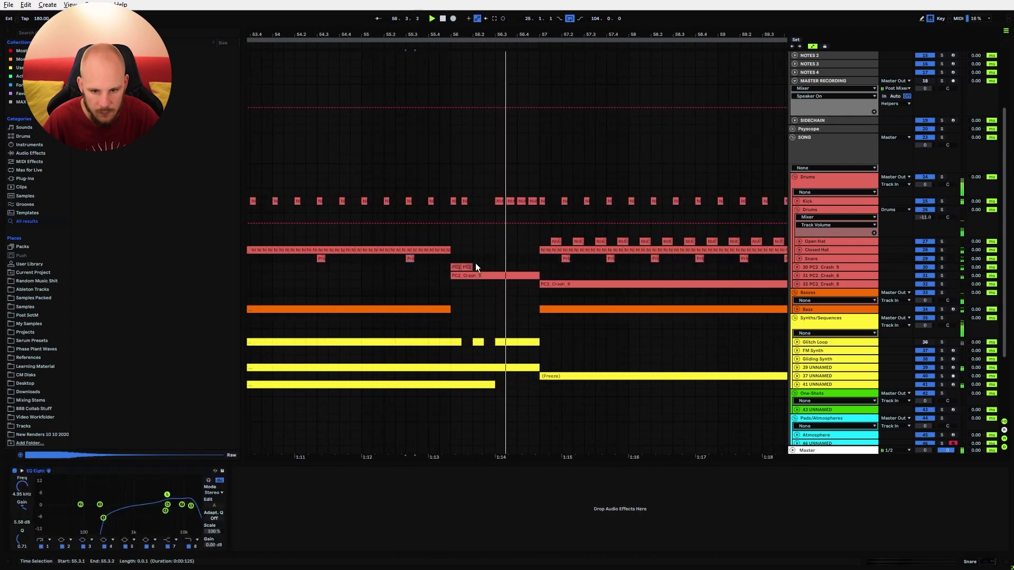
click(521, 260)
key(ctrl+v)
key(ctrl+z)
Copy the snare hit at 55.3 to beat 56.4, duplicate it once as a fill before bar 57, and return to bar 56.
drag(411, 259, 417, 259)
key(ctrl+c)
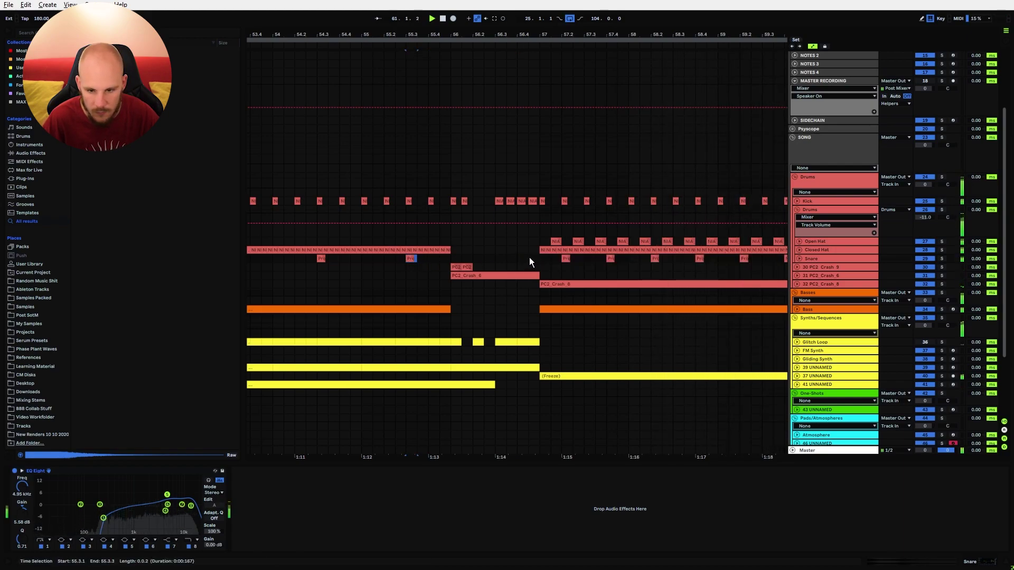
click(520, 260)
key(ctrl+v)
key(ctrl+d)
click(514, 260)
key(space)
click(452, 259)
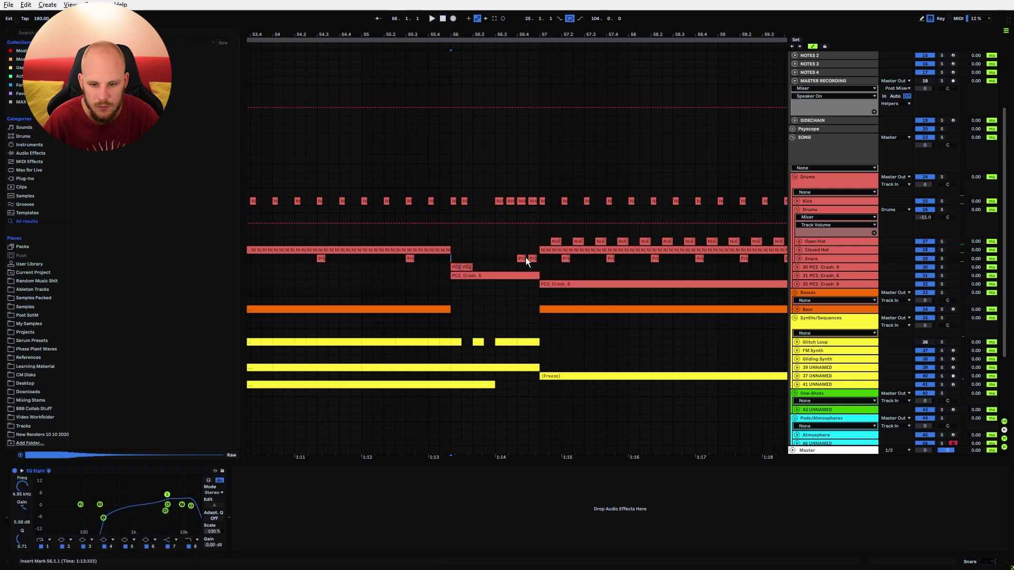
Play the arrangement from bar 56 through the transition at bar 65, with the Drums group folded.
key(space)
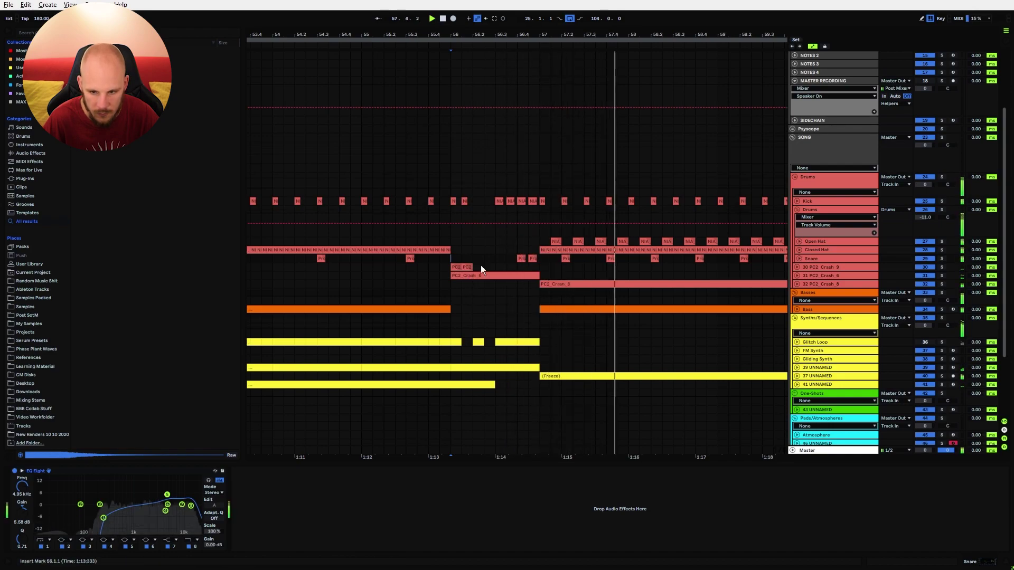
drag(480, 36, 479, 6)
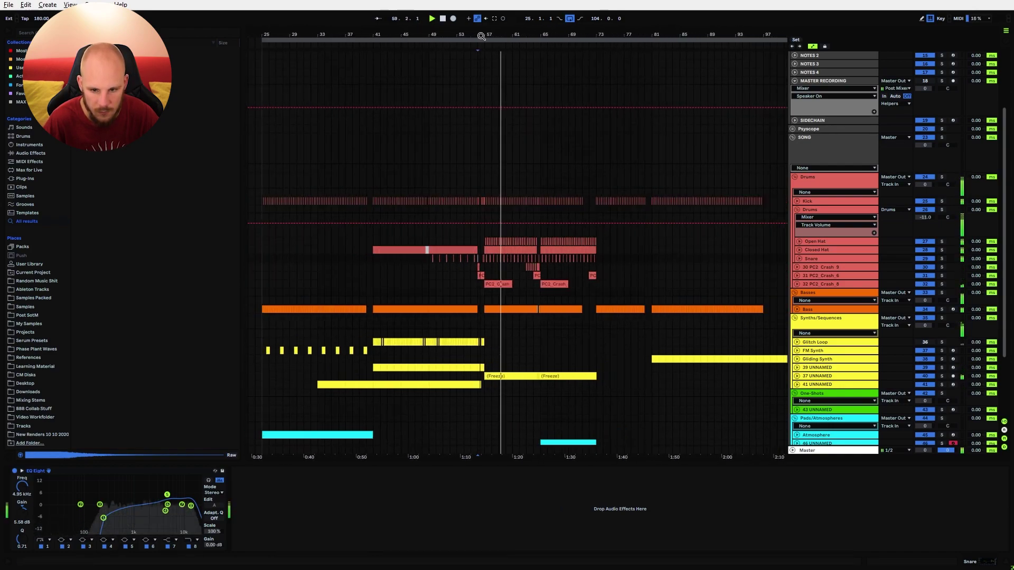
click(797, 209)
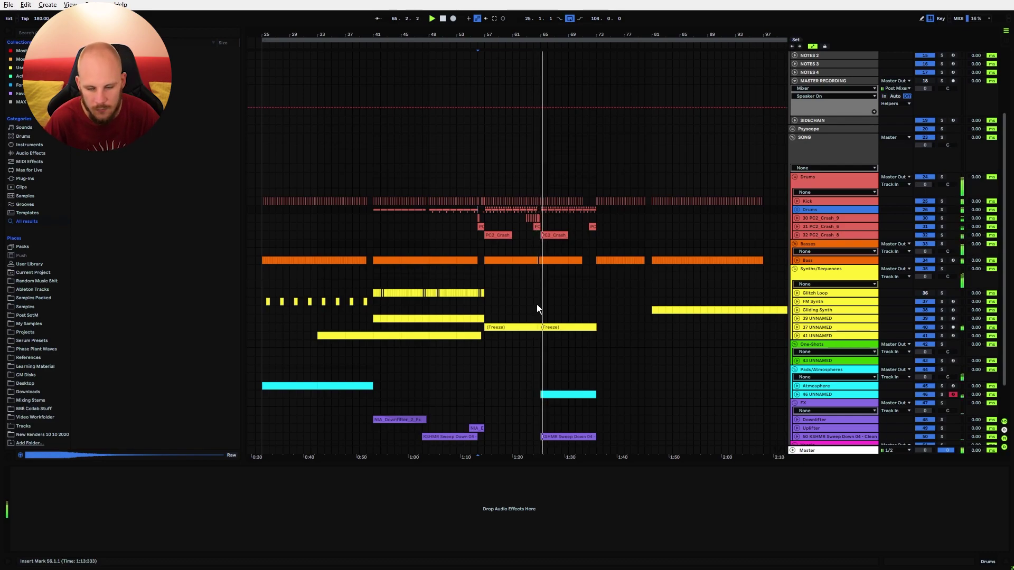
drag(540, 36, 563, 99)
key(space)
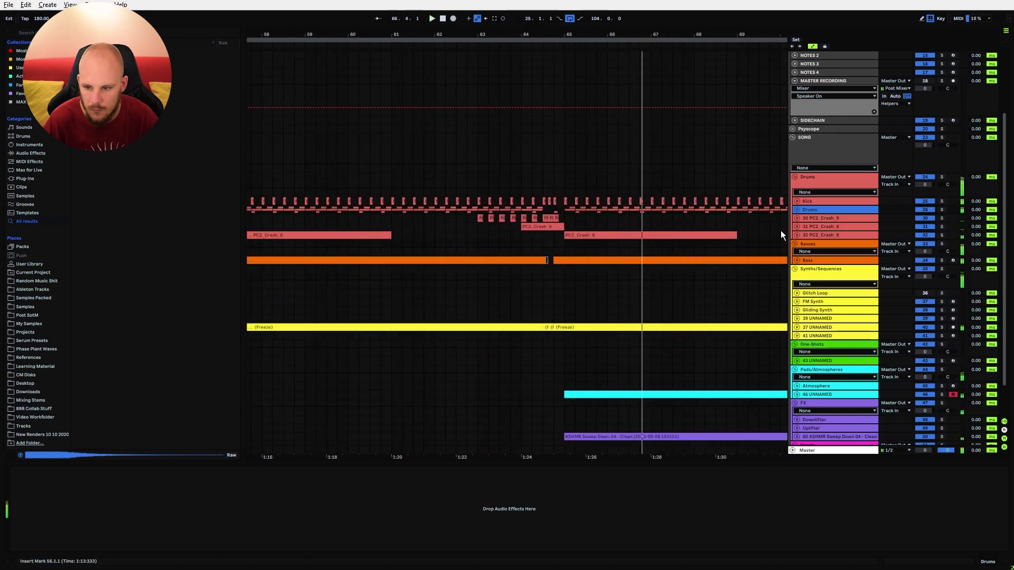
Unfold the Drums group, copy the preceding snare hit to beat 64.4 before bar 65, and play that transition.
click(797, 210)
key(space)
click(532, 258)
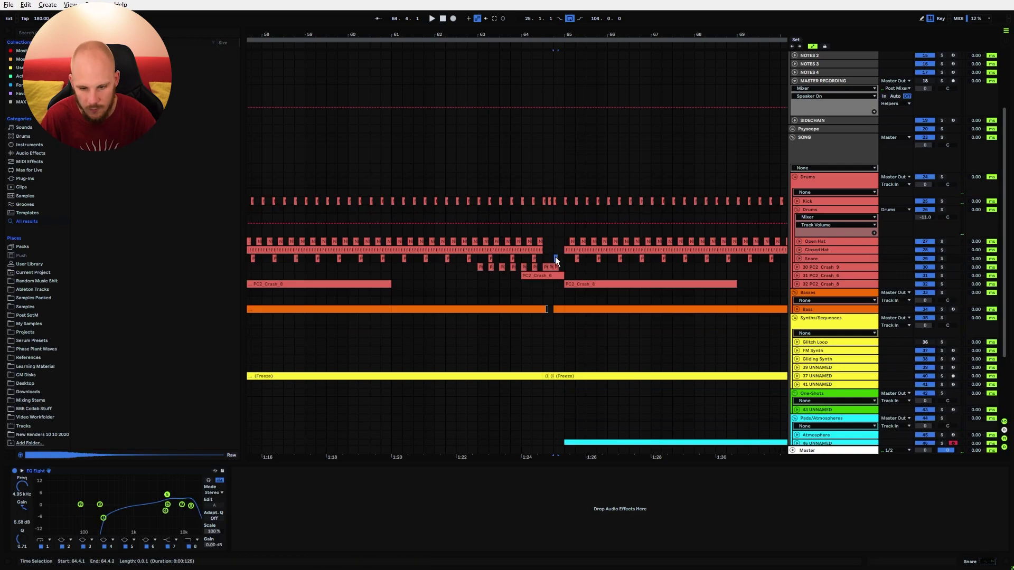
drag(500, 36, 500, 8)
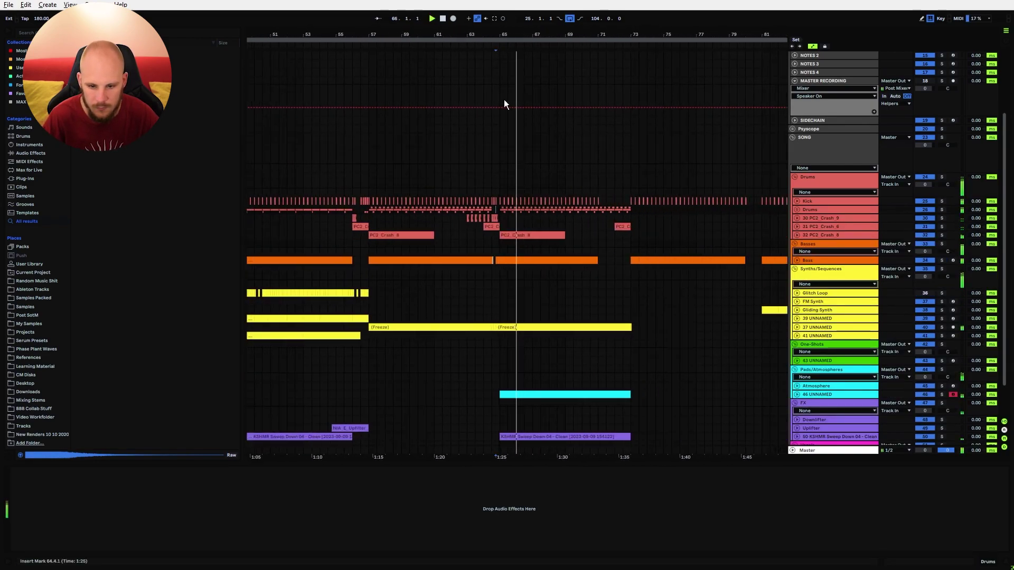
click(483, 316)
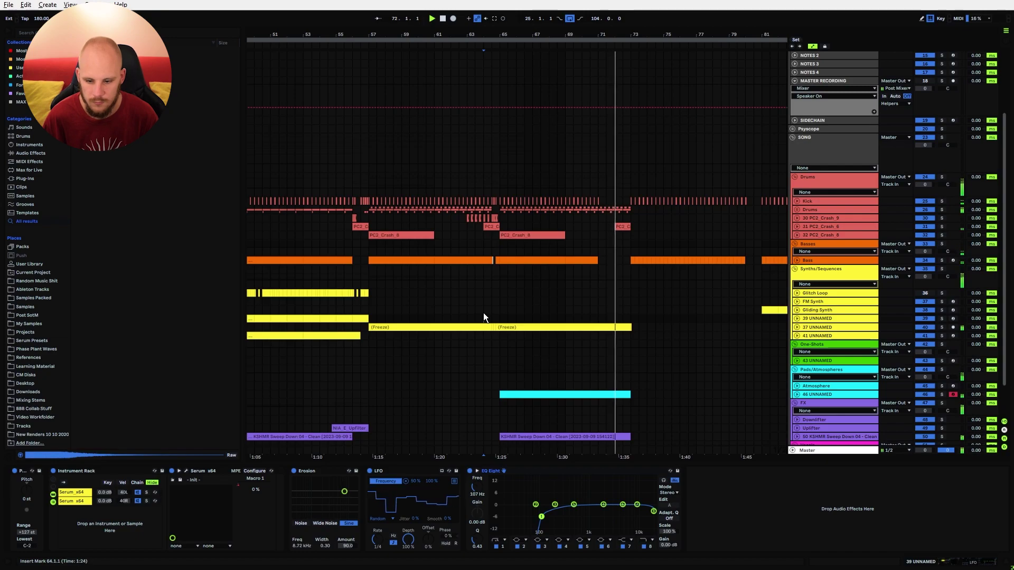
Add an EQ Eight to the KSHMR Sweep Down track and cut its lower frequencies while auditioning it.
click(820, 437)
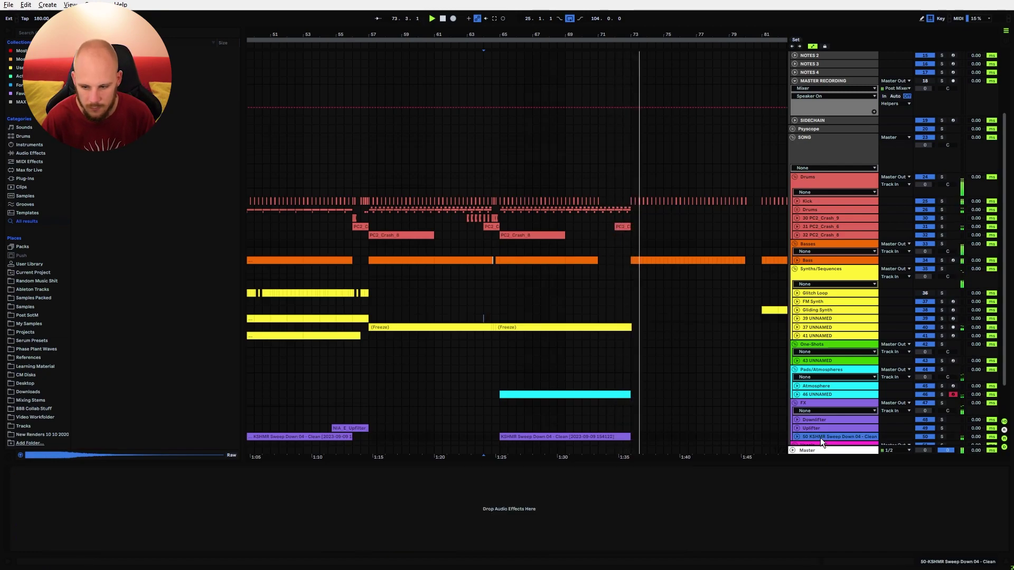
right_click(366, 514)
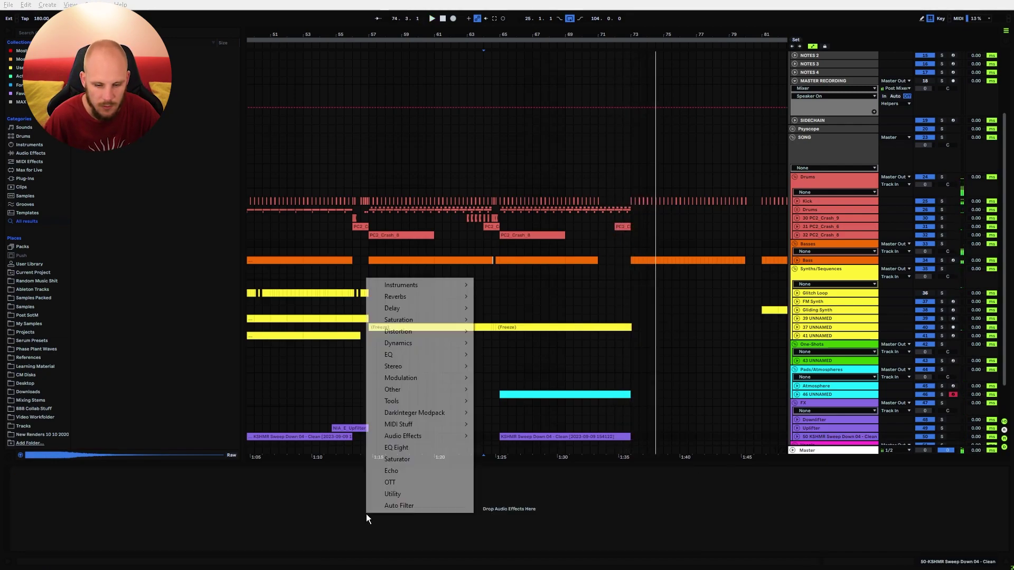
click(415, 448)
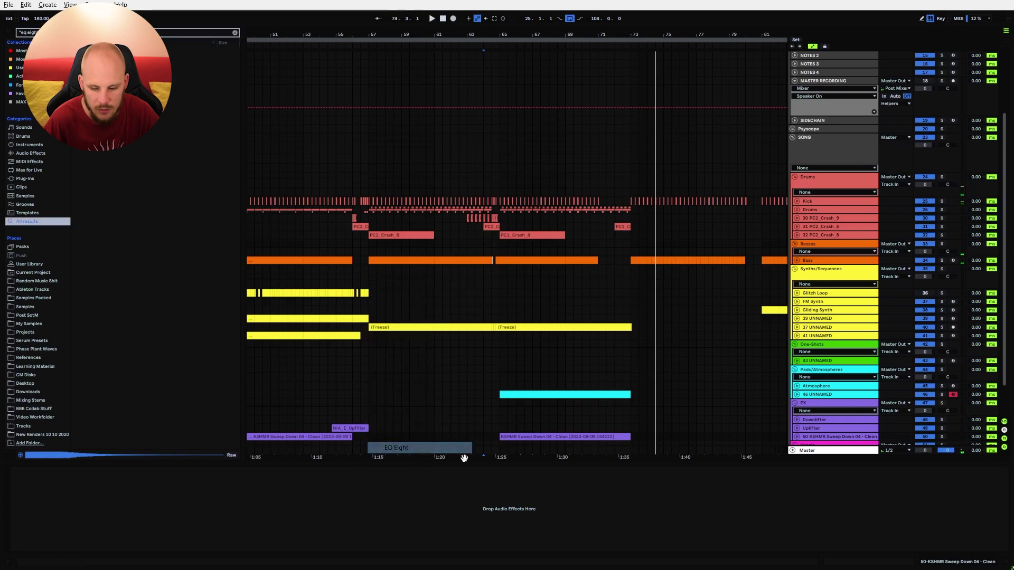
click(597, 428)
click(828, 434)
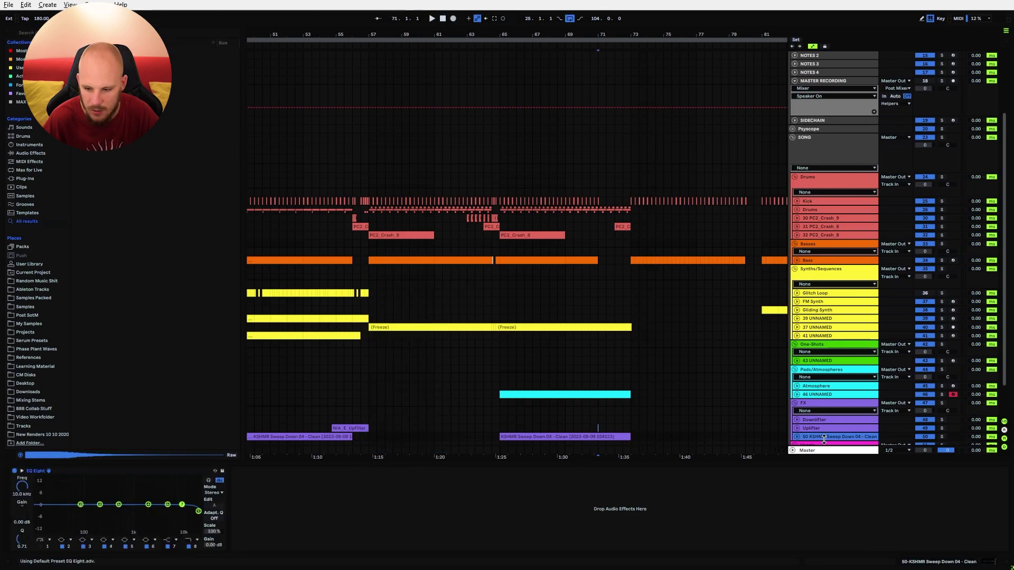
key(space)
key(space)
key(space)
drag(149, 505, 113, 528)
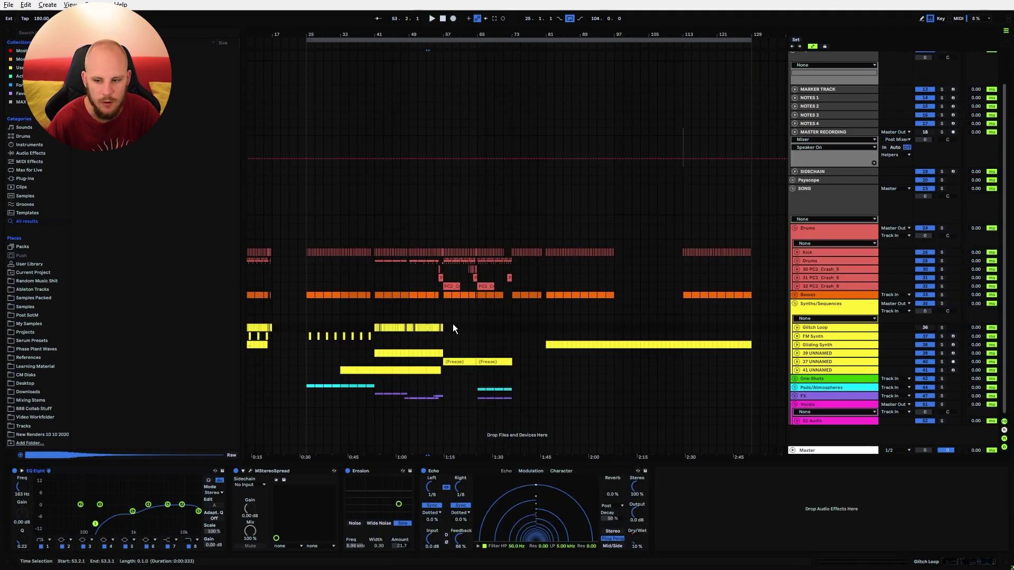
Fold the Synths/Sequences group, unfold the One-Shots group, and select bars 25 to 41 on the One-Shots and Pads/Atmospheres rows.
drag(315, 304, 508, 349)
click(508, 348)
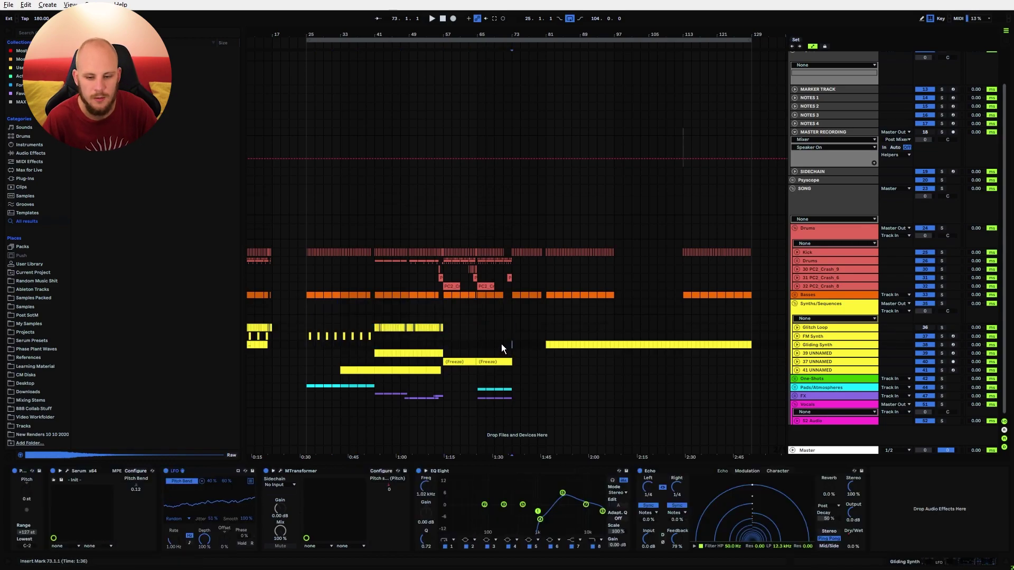
click(796, 305)
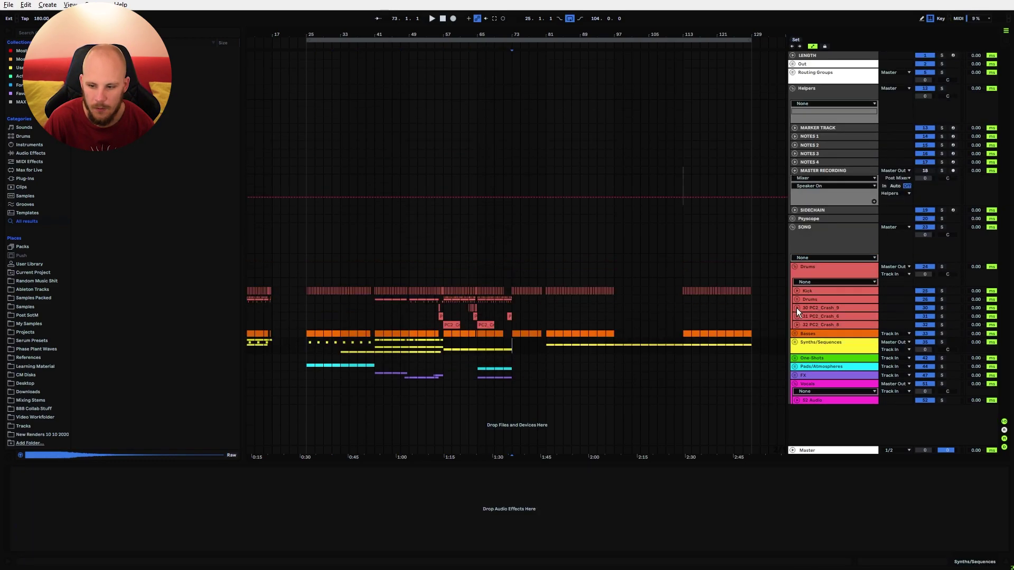
click(795, 358)
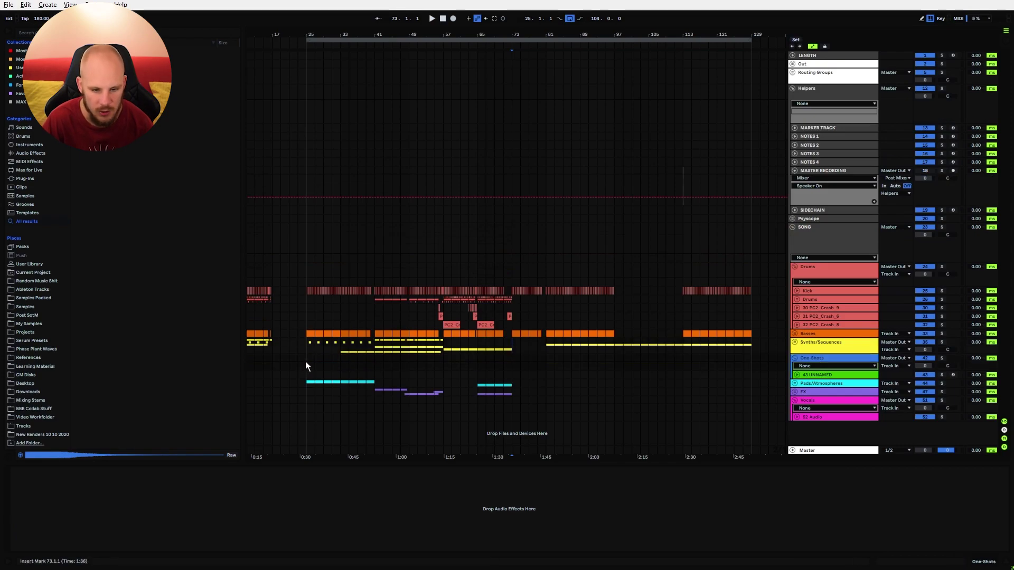
drag(307, 36, 362, 55)
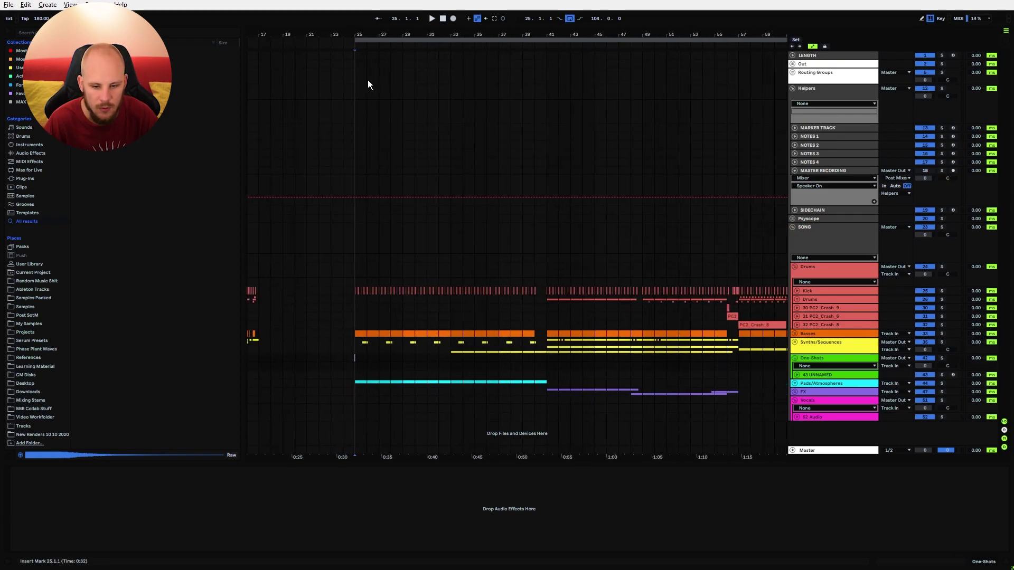
drag(357, 343, 375, 381)
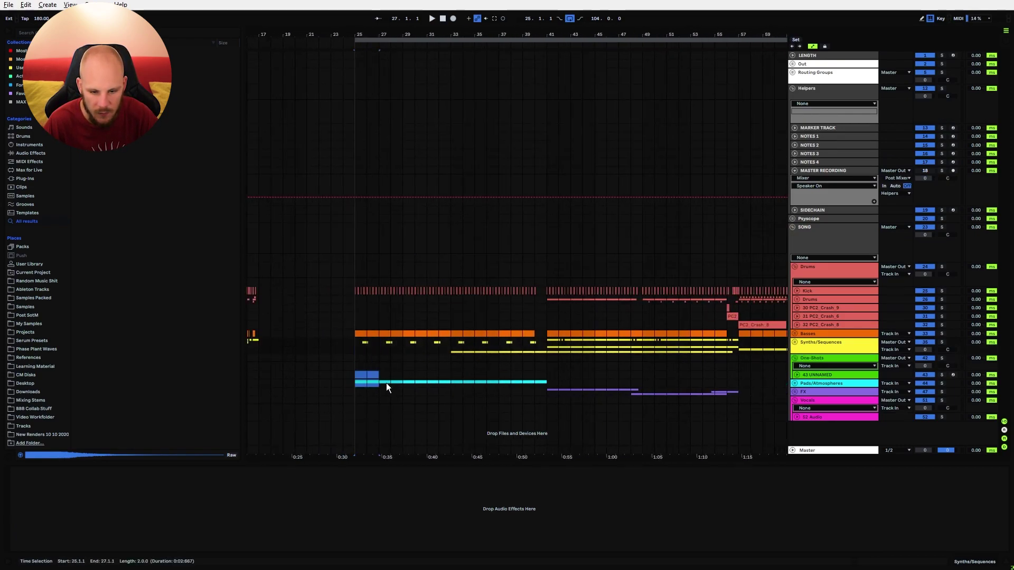
shift+click(375, 381)
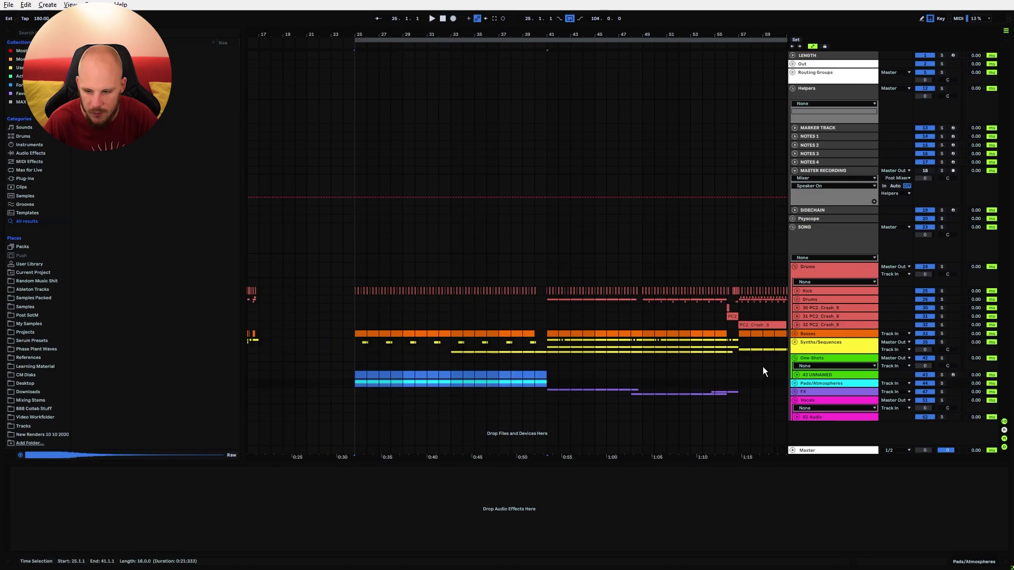
Expand the empty track in the One-Shots group and create an empty MIDI clip on it from 28.3 to 29.1.
click(797, 375)
click(395, 384)
drag(385, 32, 457, 102)
drag(485, 375, 501, 375)
key(ctrl+shift+m)
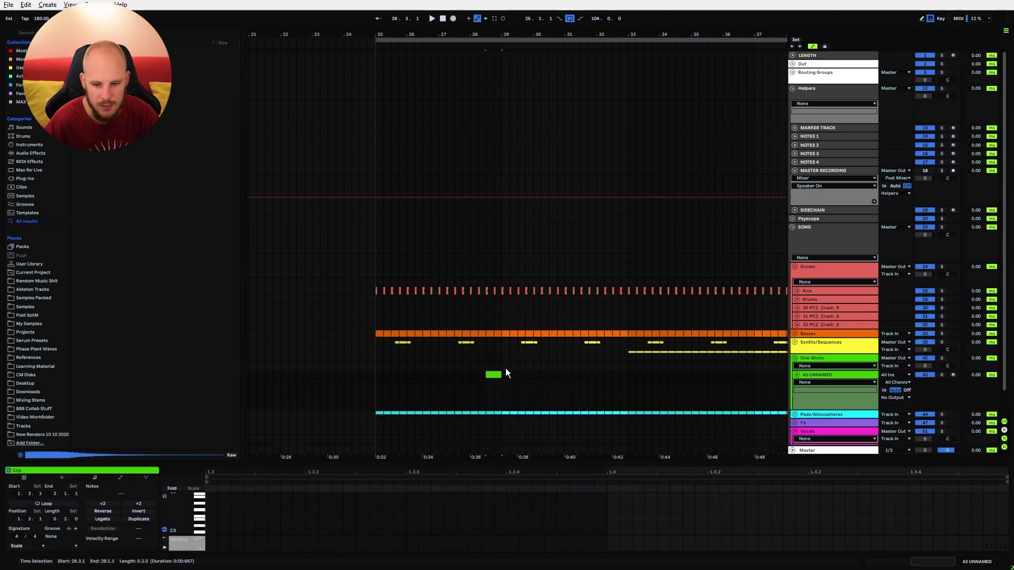
Load a Serum instrument on the unnamed One-Shots track.
right_click(515, 378)
mouse_move(595, 151)
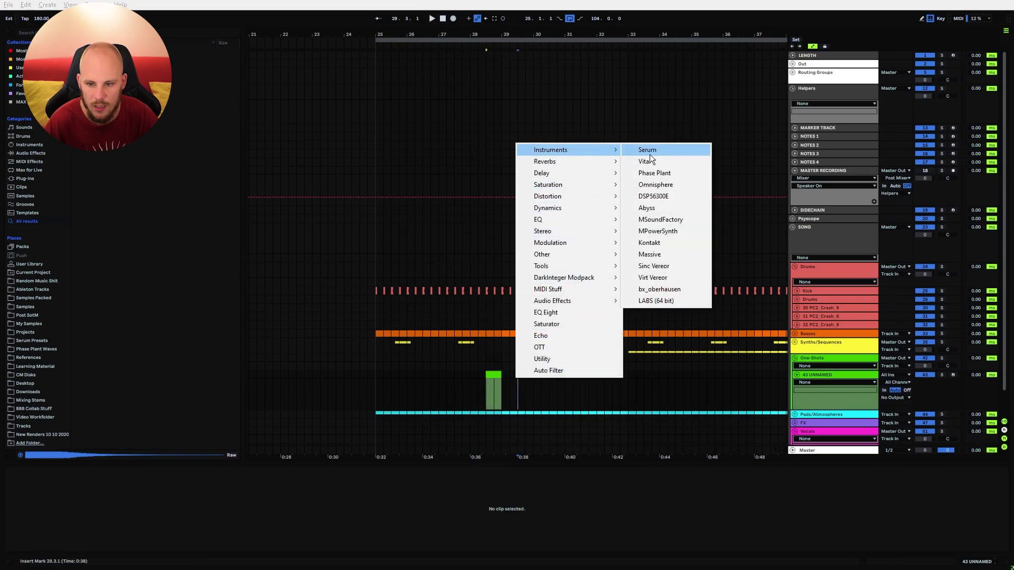
click(649, 154)
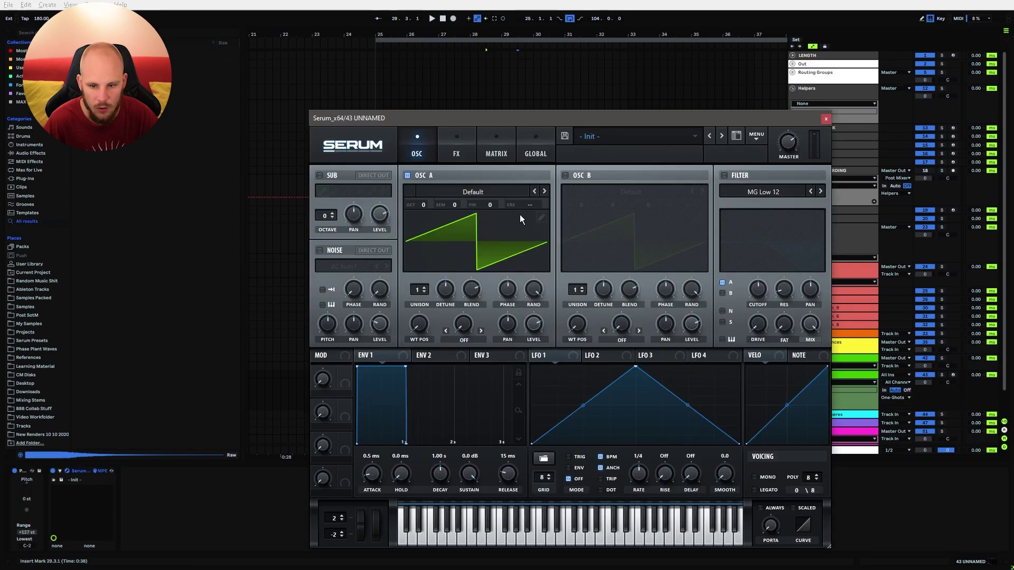
Edit oscillator A's wavetable: remove the lowest harmonics, clear high frequencies from bin 32 to the end, and normalize the waveform.
double_click(520, 216)
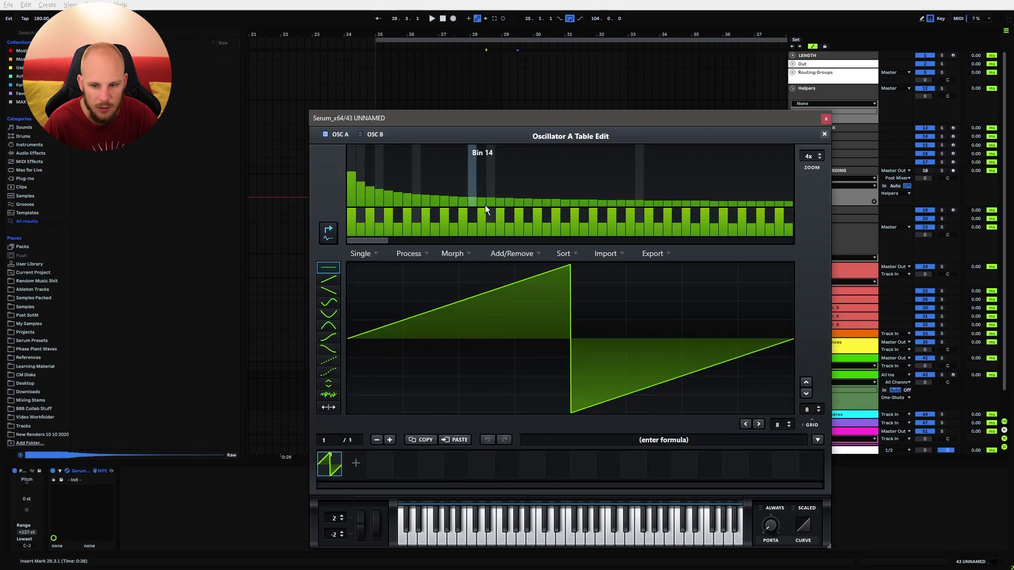
drag(330, 235, 329, 235)
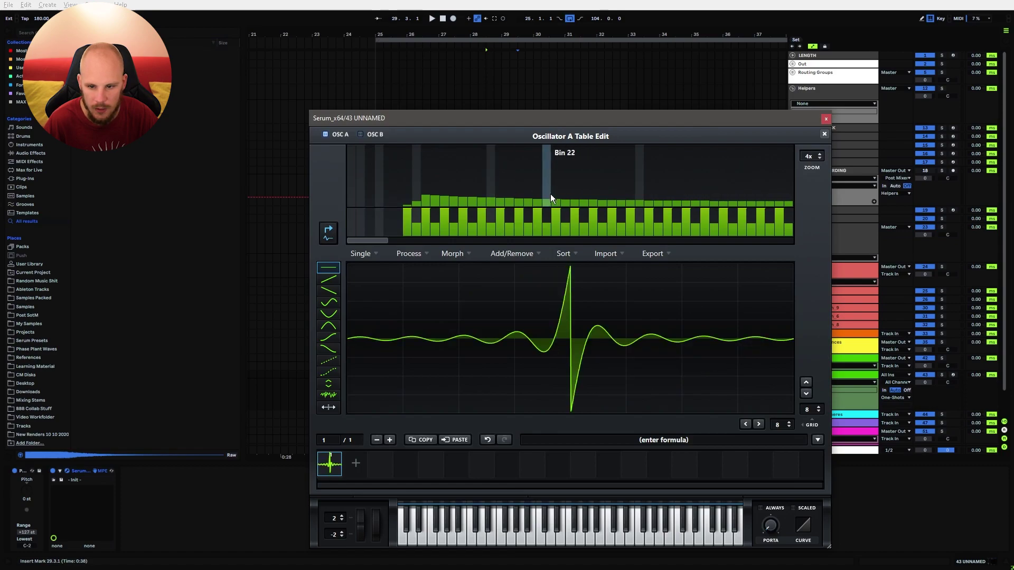
drag(550, 196, 695, 228)
right_click(638, 191)
click(709, 227)
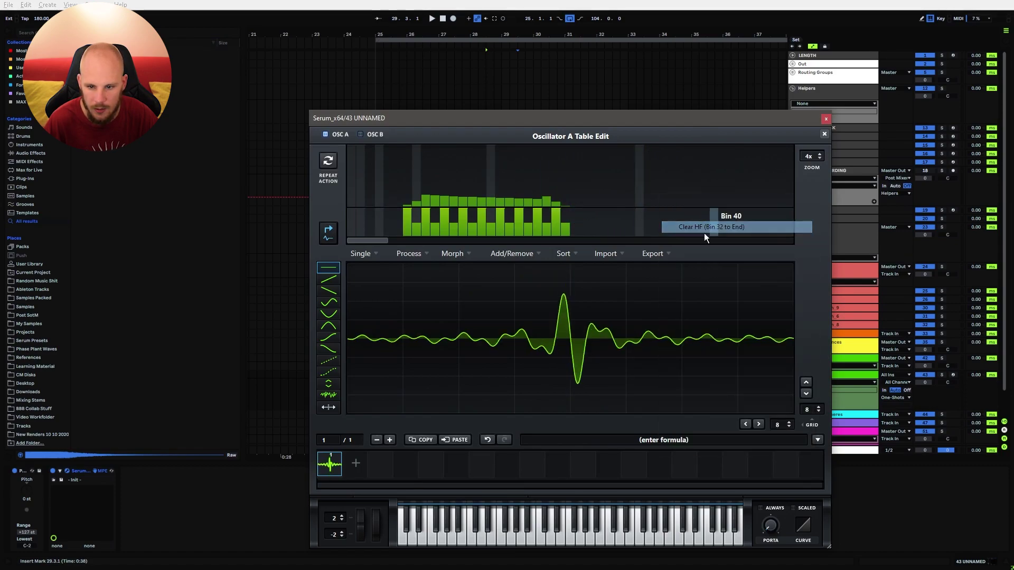
click(411, 254)
click(446, 265)
click(823, 135)
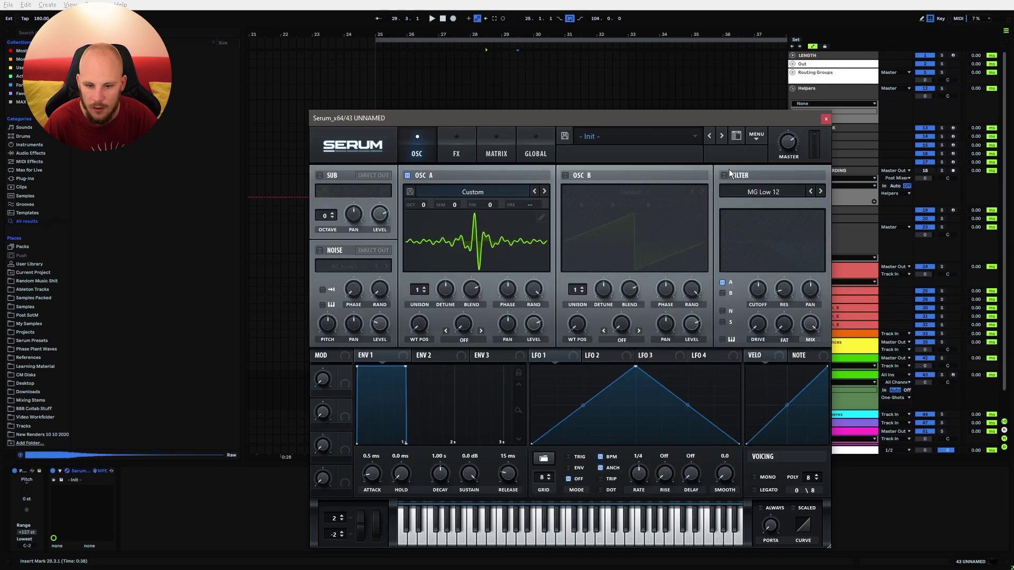
Set oscillator A to 16 unison voices, arm the One-Shots track for recording, and adjust the unison detune.
drag(418, 289, 424, 238)
drag(443, 283, 441, 299)
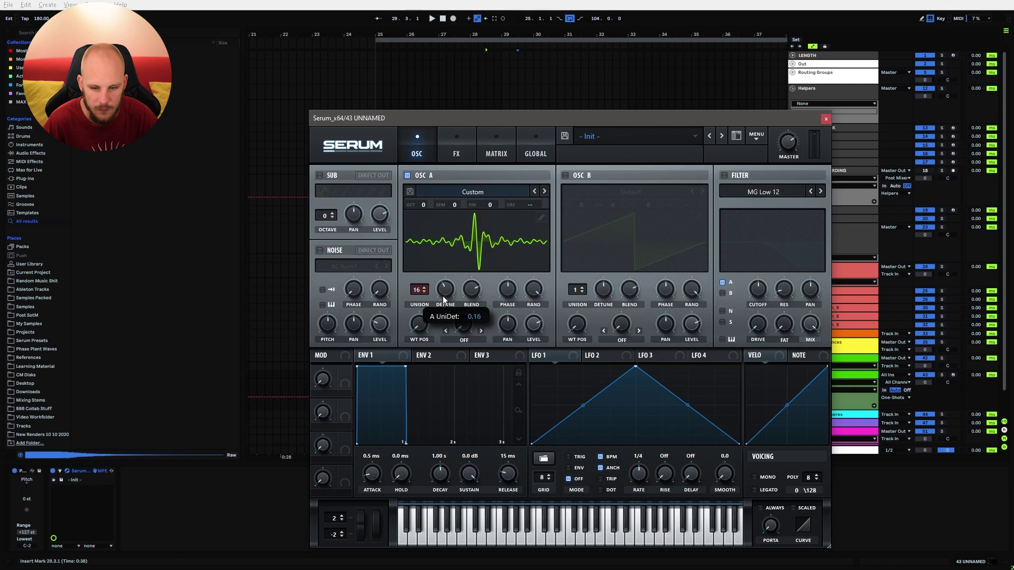
click(952, 376)
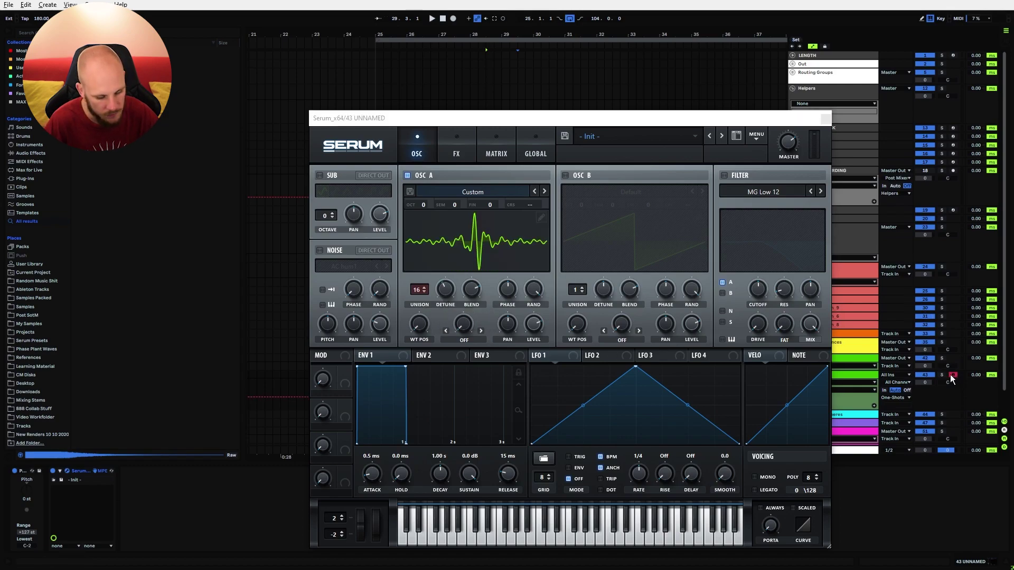
drag(452, 293, 455, 271)
Audition the sound with a few notes and set Serum's upward pitch bend range to 12.
key(y)
key(t)
double_click(335, 518)
text(12)
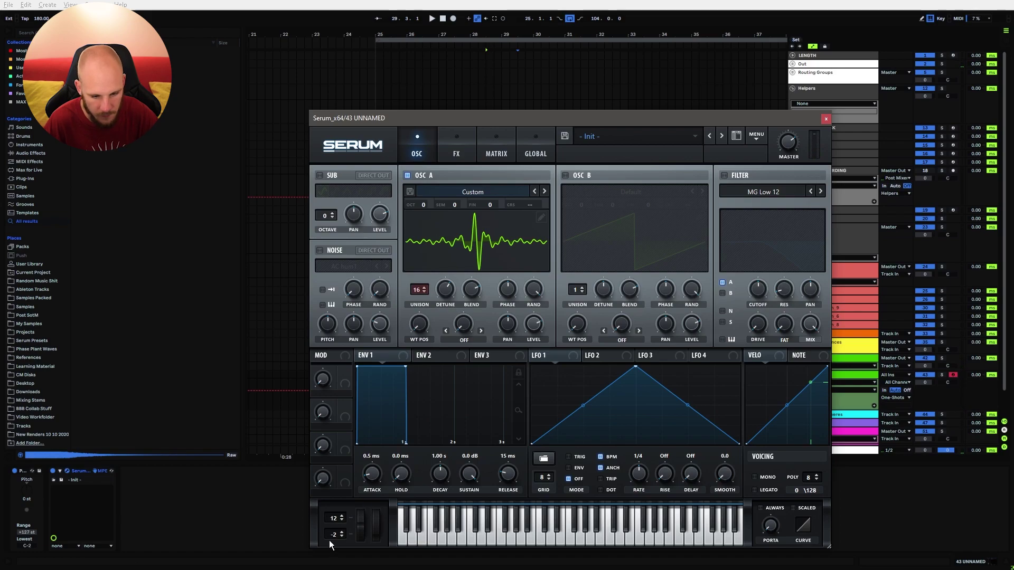
Set Serum's downward pitch bend range to -12, test the pitch wheel with a played note, and hide the plug-in window.
double_click(331, 536)
text(-12)
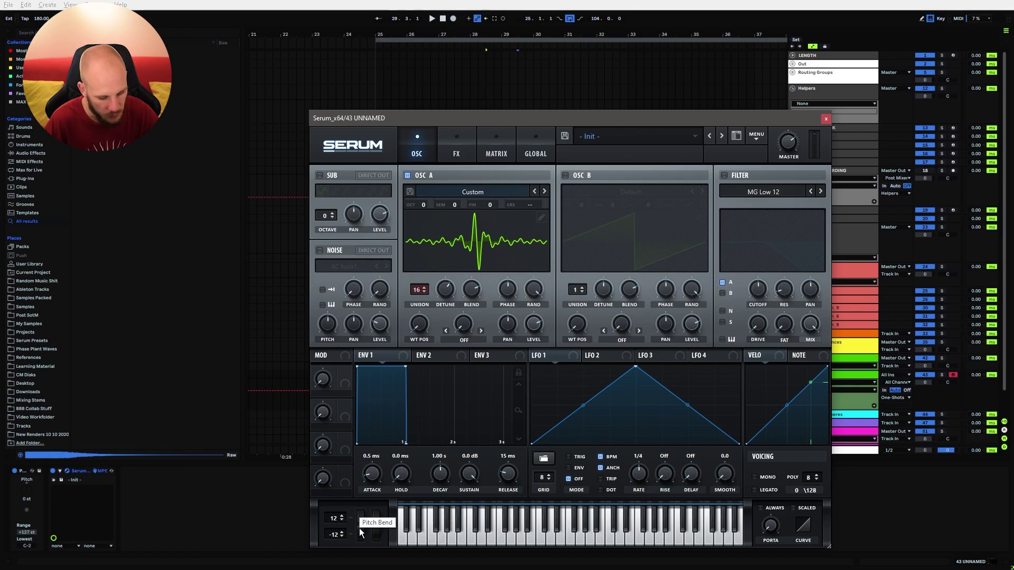
mouse_move(359, 529)
mouse_down()
mouse_move(363, 501)
mouse_move(363, 538)
mouse_up()
key(x)
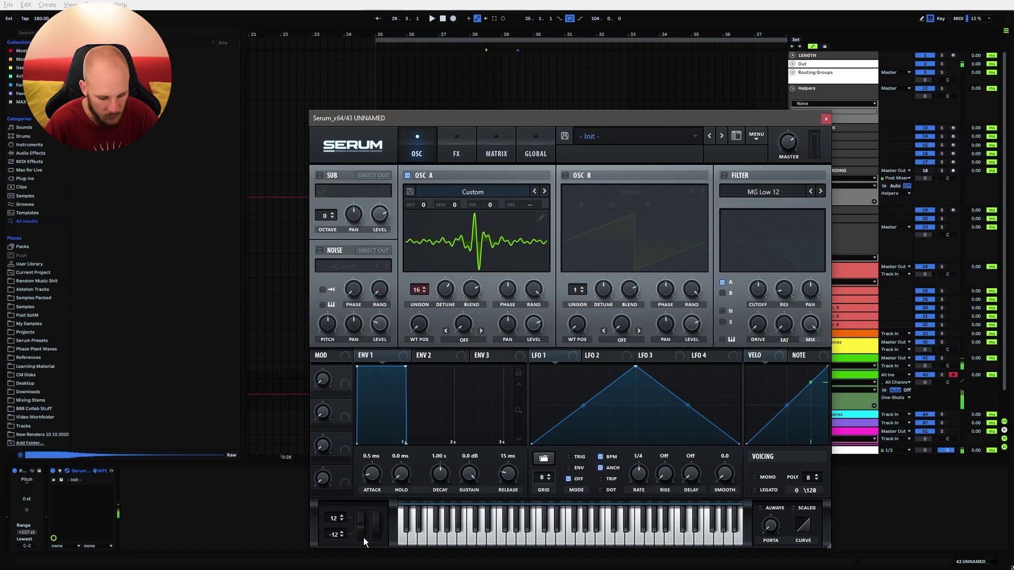
key(ctrl+alt+p)
Draw Pitch Bend automation that falls across the bar 28 clip on track 43, and play it back.
click(462, 374)
click(486, 392)
drag(501, 393, 501, 396)
click(487, 402)
key(space)
key(space)
key(space)
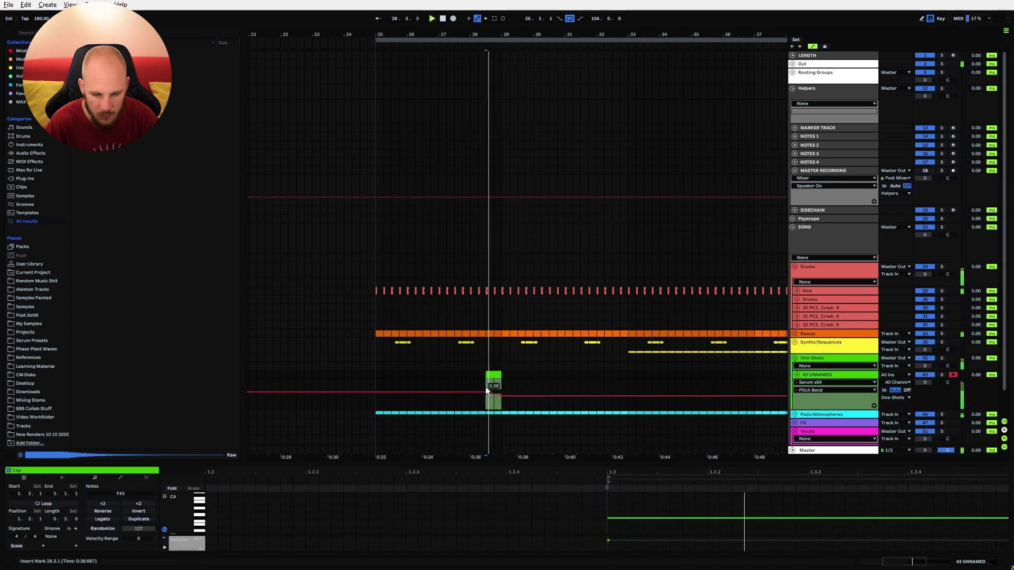
Enable the MG Low 12 filter in track 43's Serum and lower its cutoff.
click(816, 376)
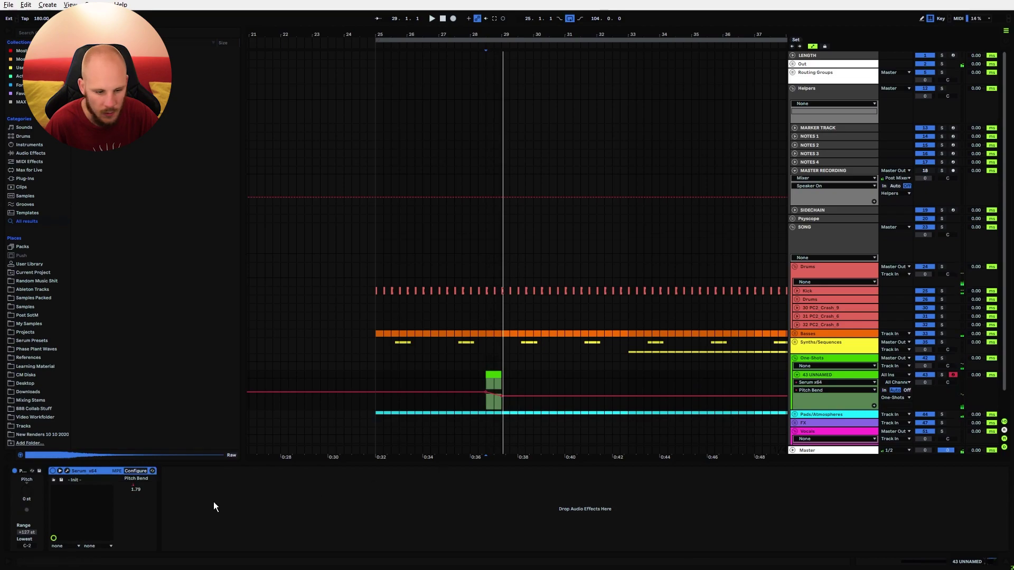
click(67, 471)
click(724, 175)
mouse_move(762, 292)
mouse_down()
mouse_move(771, 244)
mouse_move(756, 290)
mouse_up()
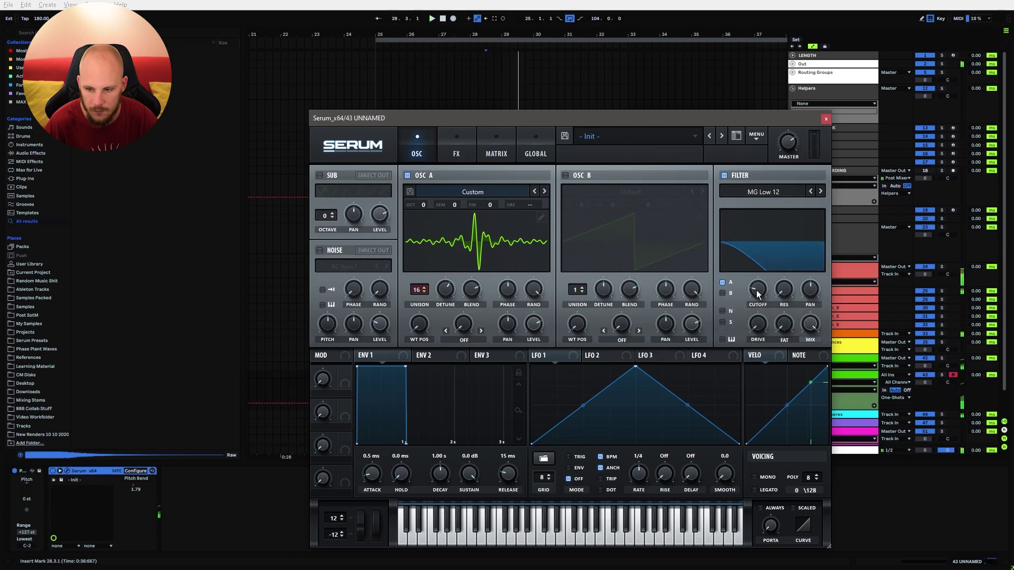
Automate the filter cutoff to rise across the bar 28 clip on track 43, and audition it.
click(826, 119)
key(space)
mouse_move(502, 395)
mouse_down()
mouse_move(501, 378)
mouse_move(492, 390)
mouse_up()
key(space)
key(space)
key(space)
key(space)
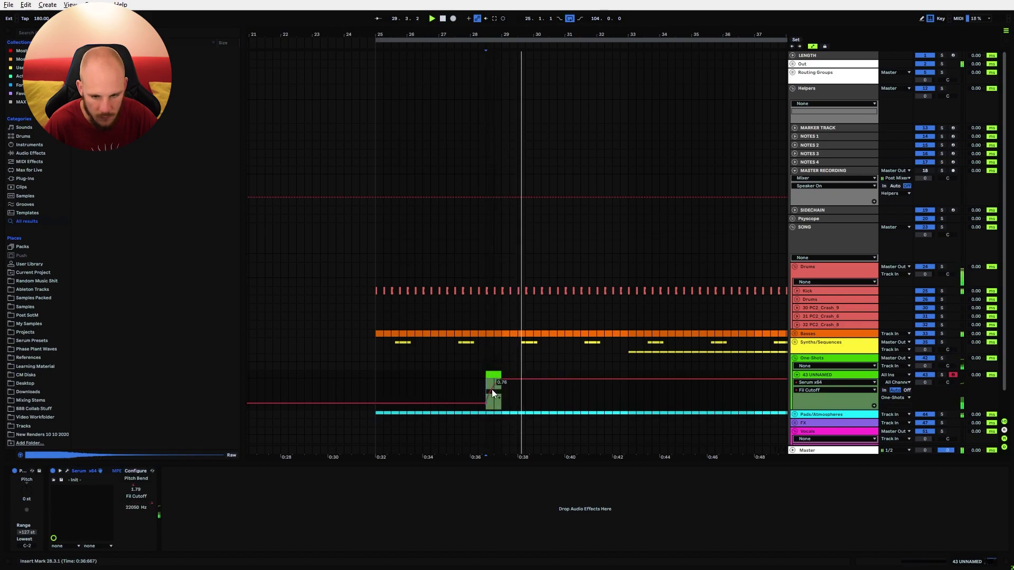
Add Echo after Serum on track 43, set it to Ping Pong mode, and raise its feedback.
key(ctrl+f)
text(Echo)
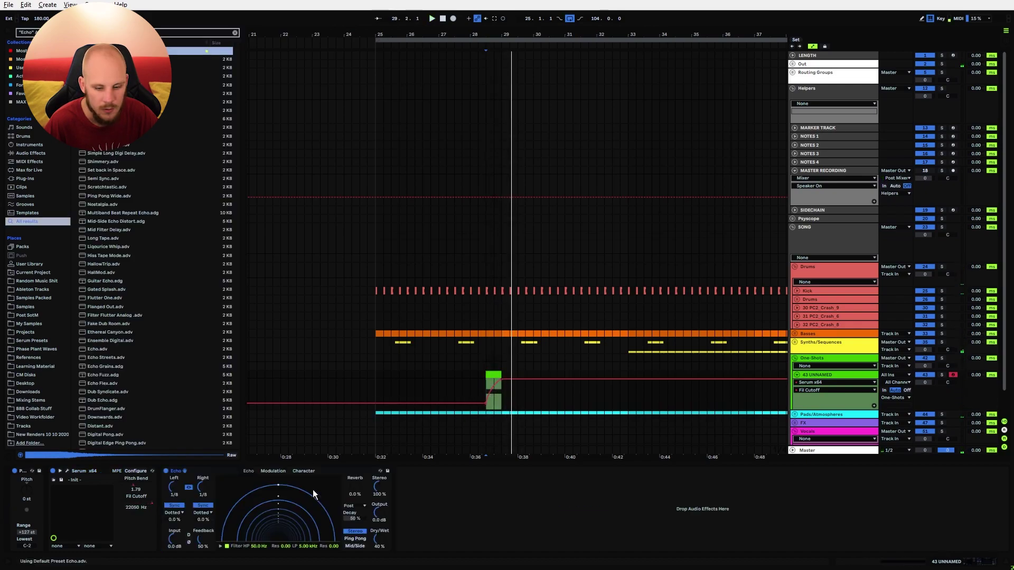
click(355, 539)
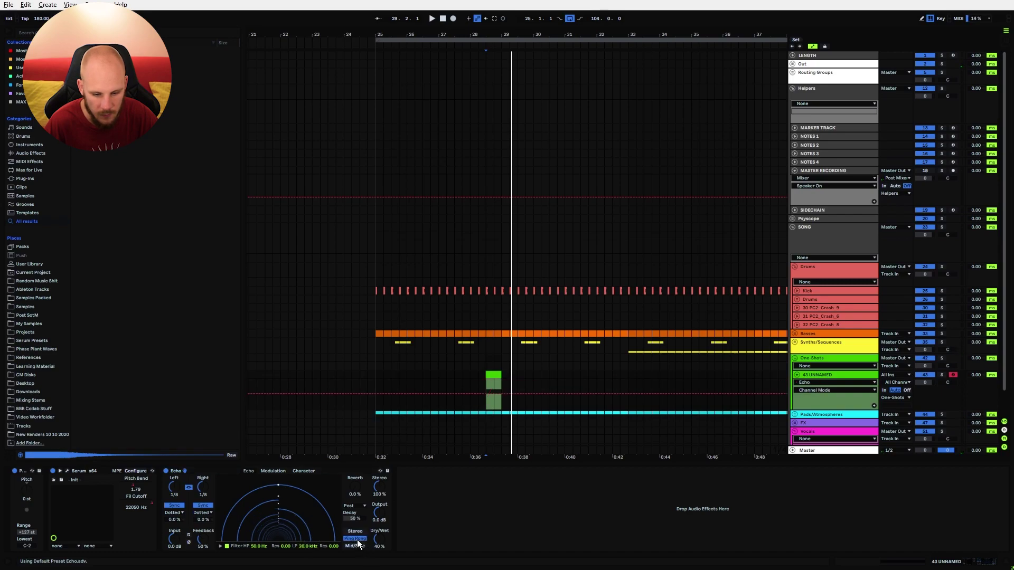
drag(211, 536, 210, 504)
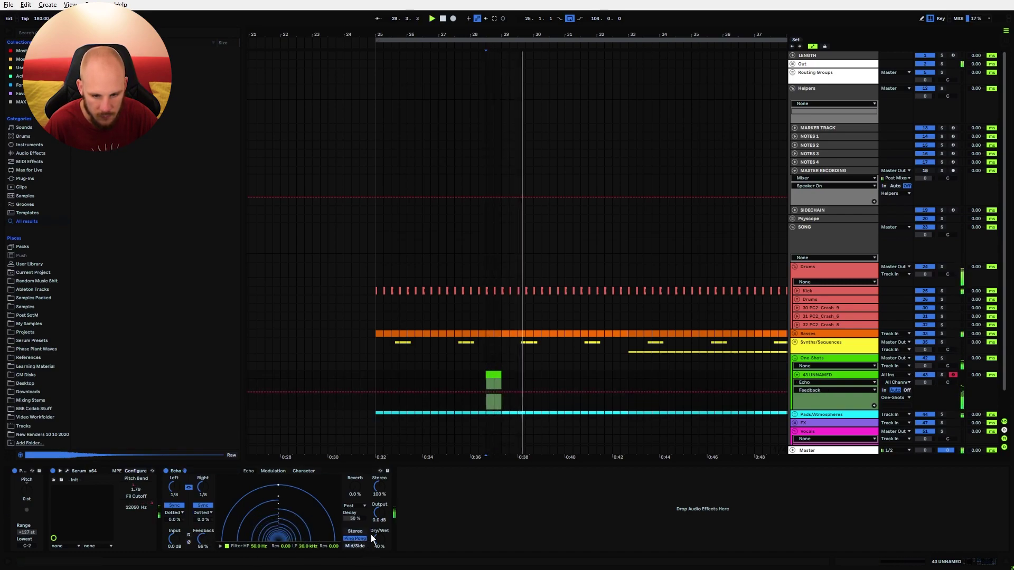
Set Echo's left and right delays from dotted to straight Notes at 1/4, and play the result.
click(201, 490)
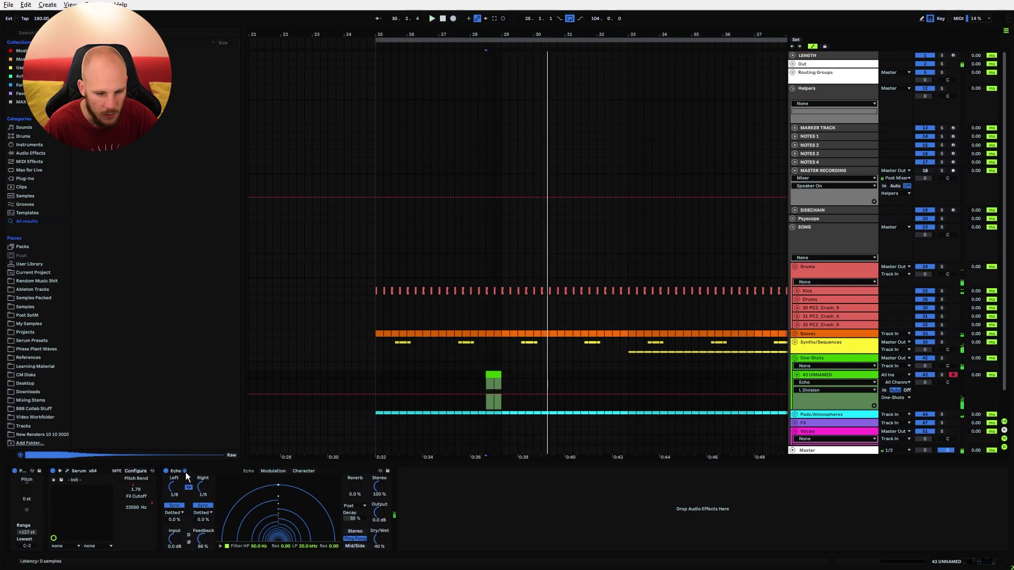
click(206, 512)
click(206, 500)
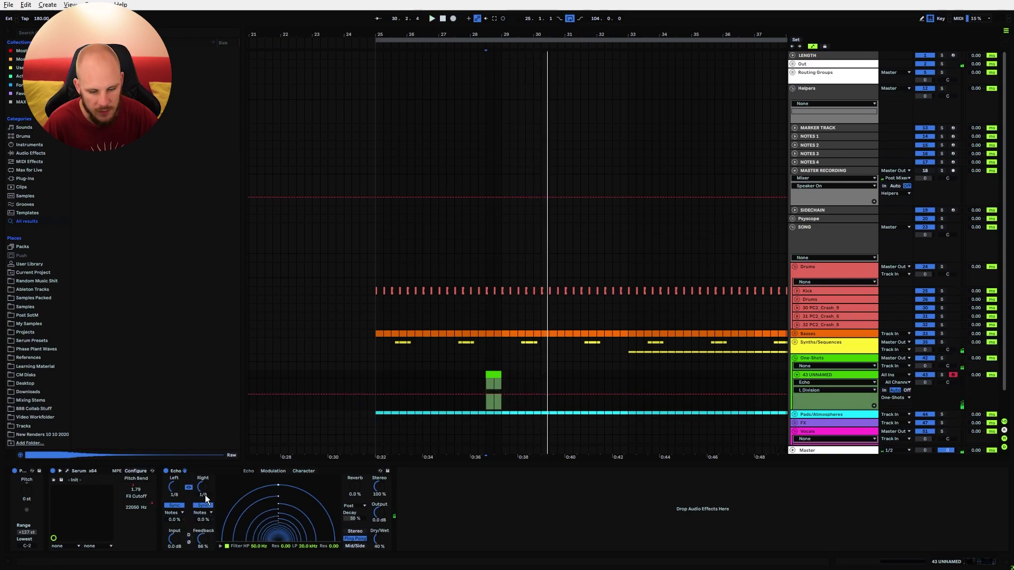
key(space)
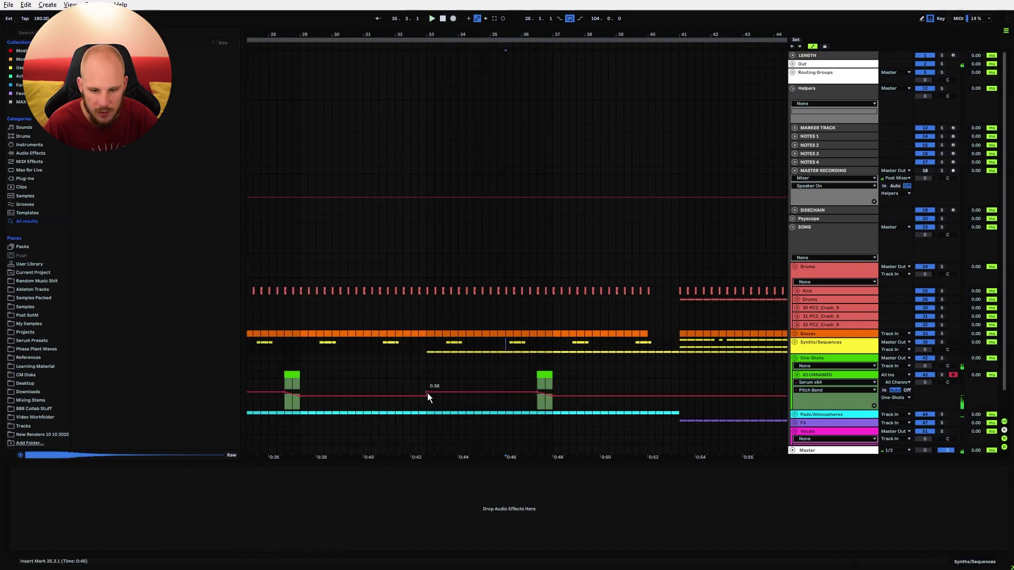
Reshape the Pitch Bend automation to rise across the second clip at bar 36, and play both clips to compare.
click(427, 393)
click(553, 396)
mouse_move(552, 393)
mouse_down()
mouse_move(537, 397)
mouse_move(553, 394)
mouse_up()
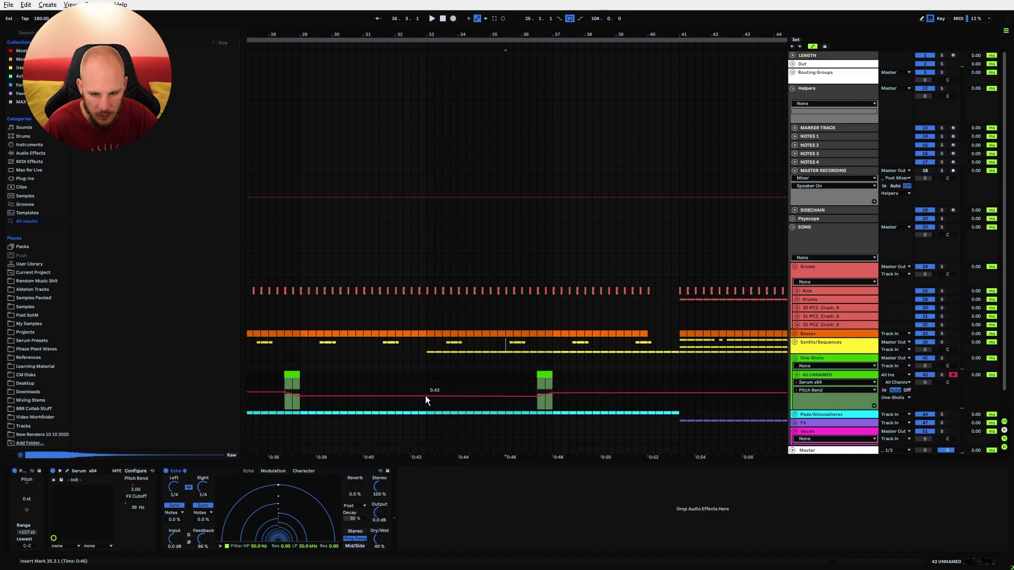
click(529, 392)
key(space)
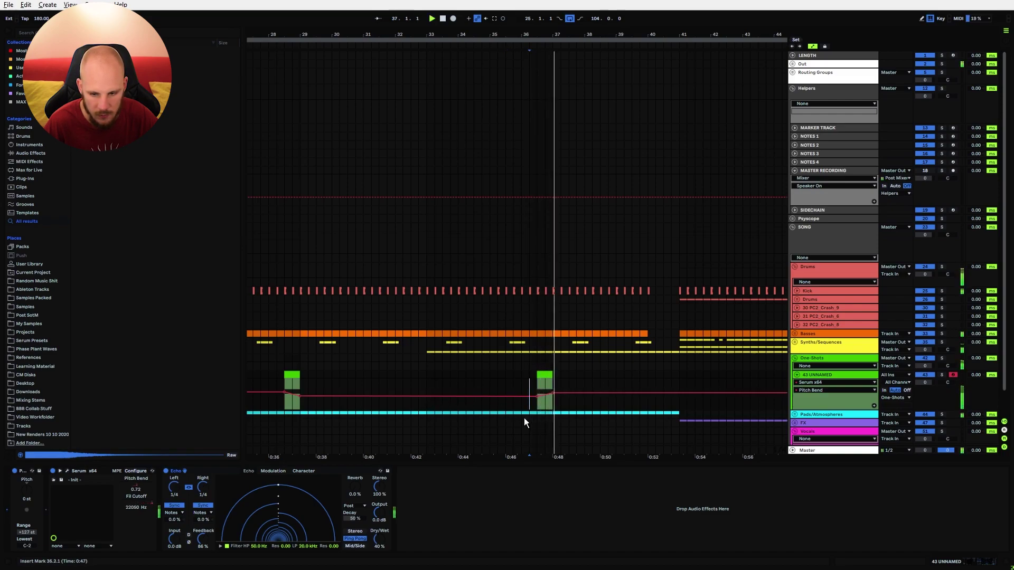
click(283, 382)
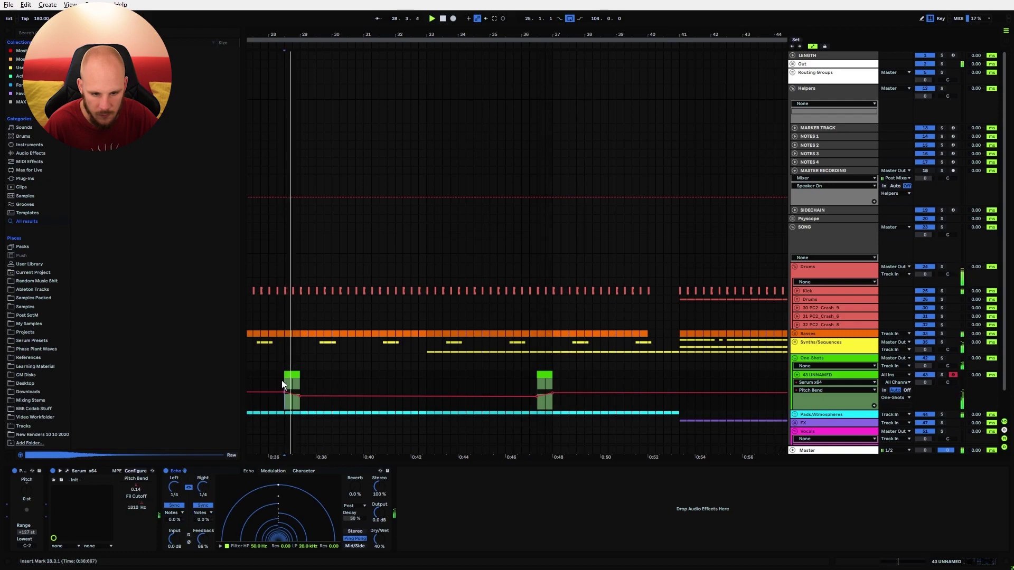
click(529, 382)
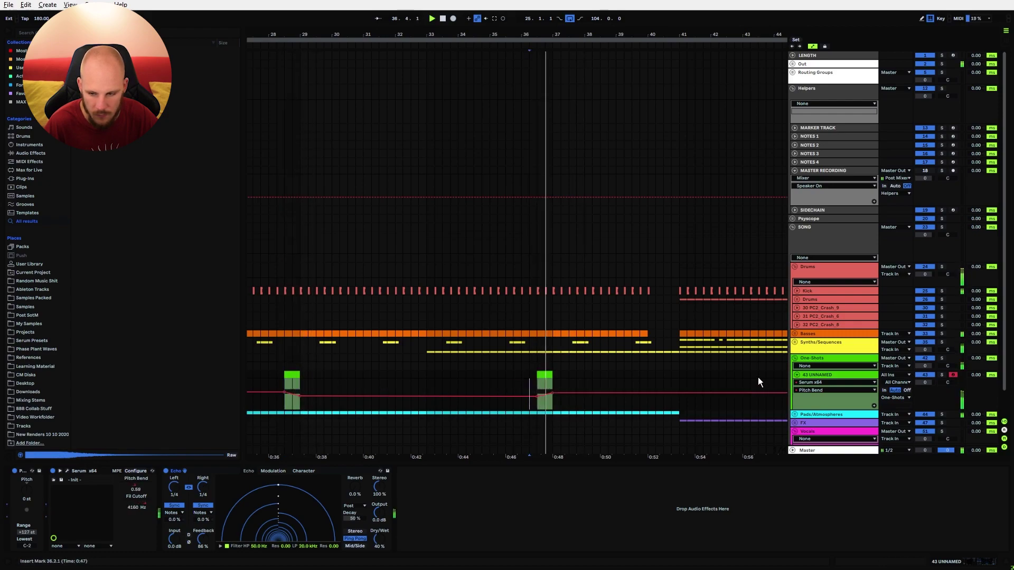
Fold track 43 and insert a new MIDI track below it.
click(797, 376)
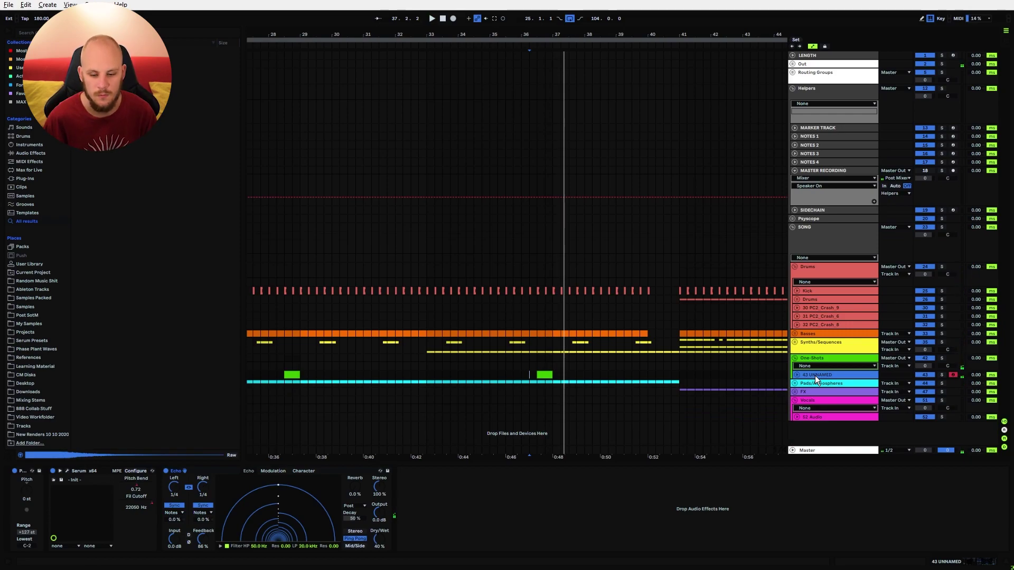
key(minus)
key(ctrl+shift+t)
Create an empty four-bar MIDI clip from bar 29 to bar 33 on the new track.
click(434, 382)
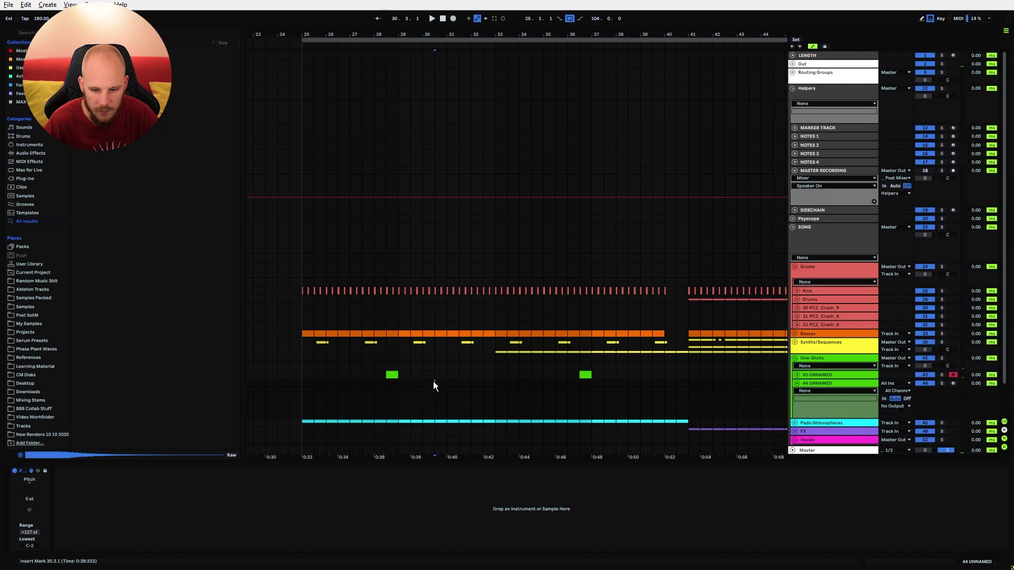
drag(434, 382, 496, 382)
click(493, 382)
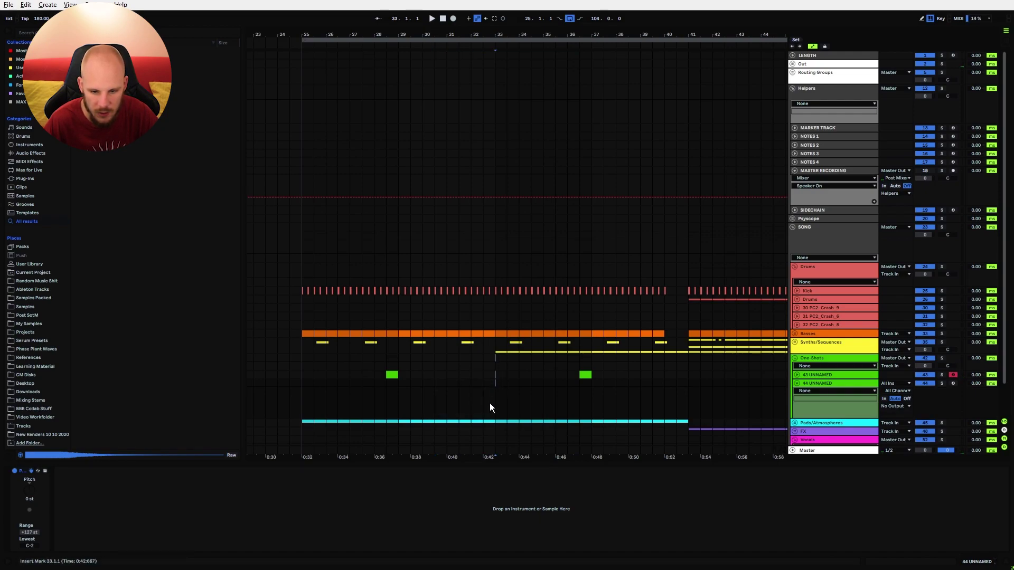
drag(494, 384, 412, 385)
key(ctrl+shift+m)
Load Serum on the new track and set oscillator A to the BP Sweep 13 wavetable.
right_click(455, 404)
mouse_move(521, 174)
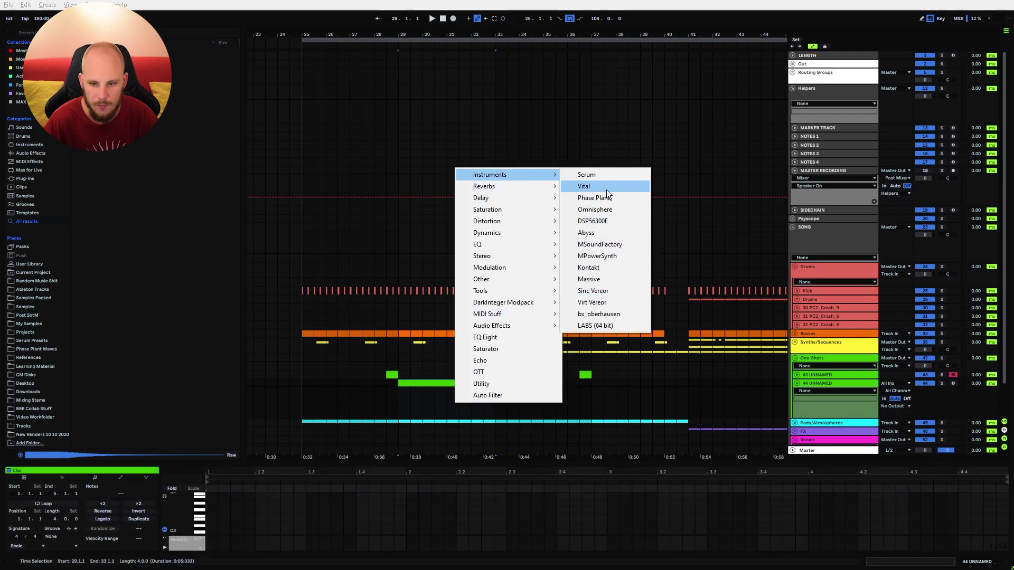
click(605, 176)
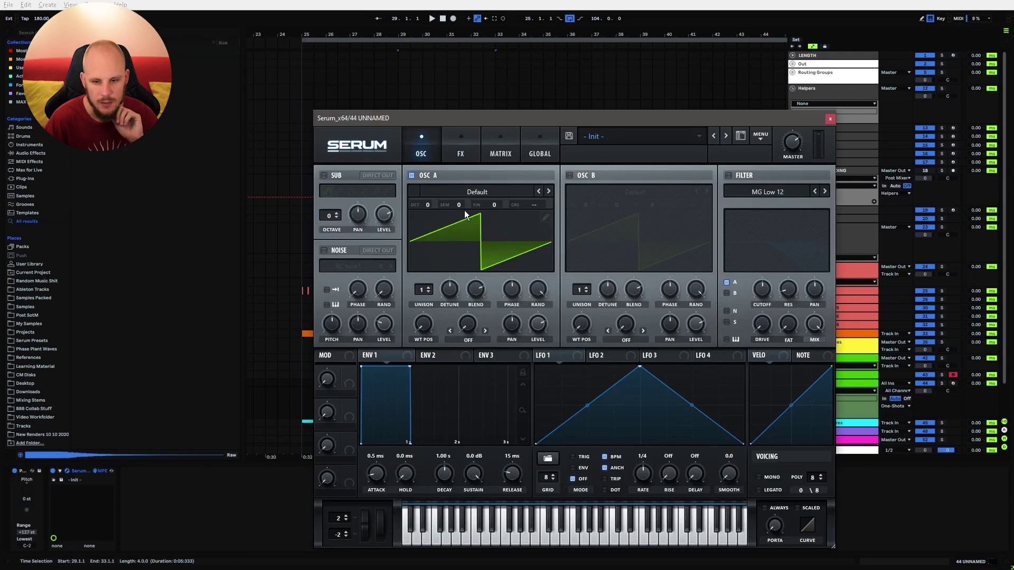
click(467, 192)
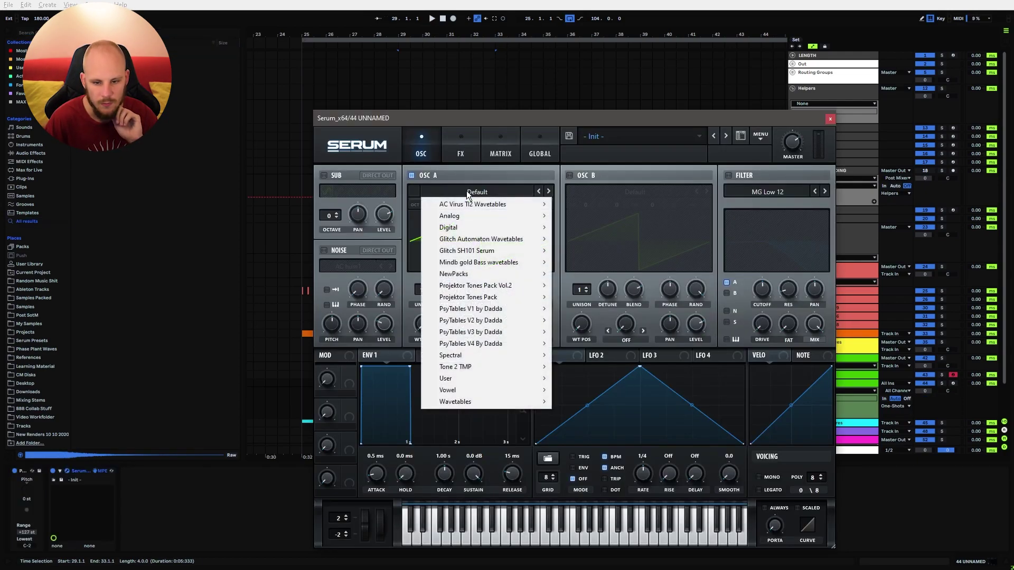
mouse_move(476, 401)
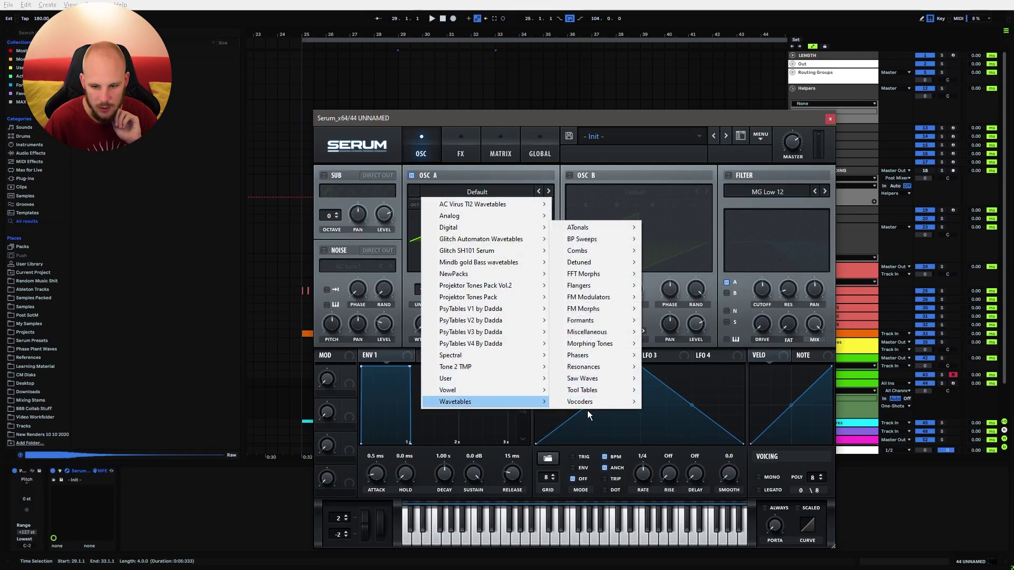
mouse_move(597, 235)
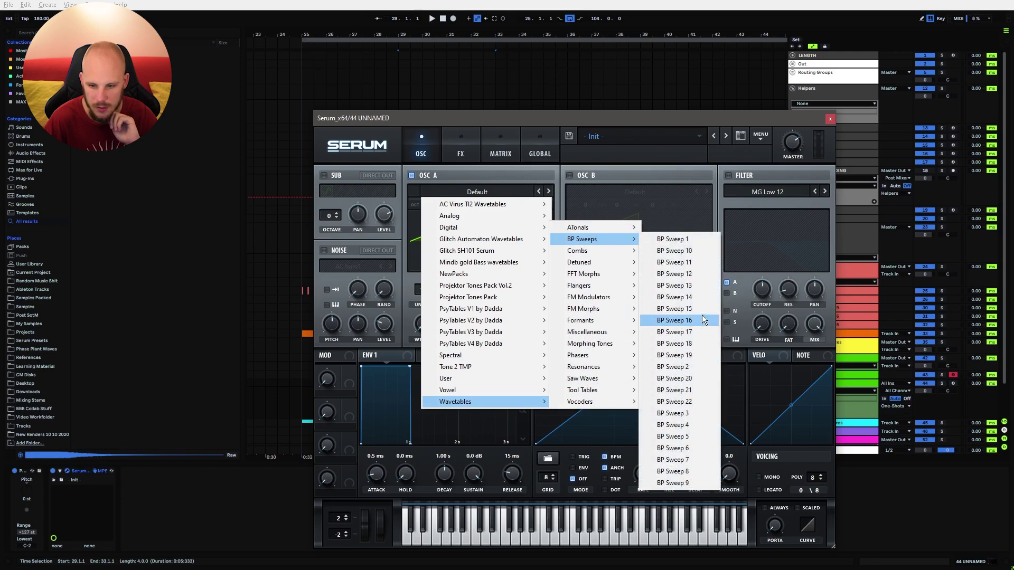
click(686, 285)
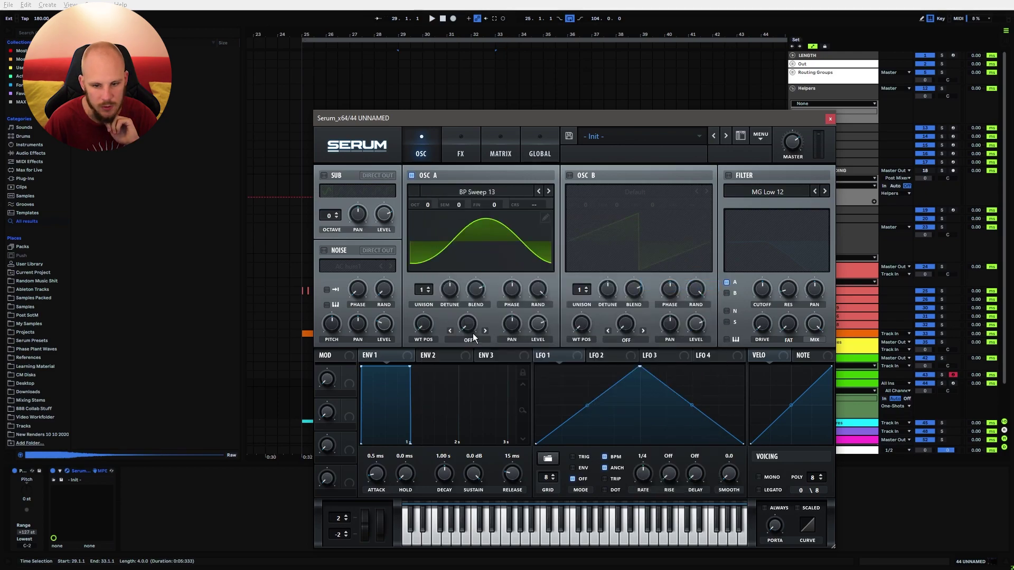
Arm track 44 and sweep oscillator A's wavetable position while playing notes to audition BP Sweep 13.
click(952, 383)
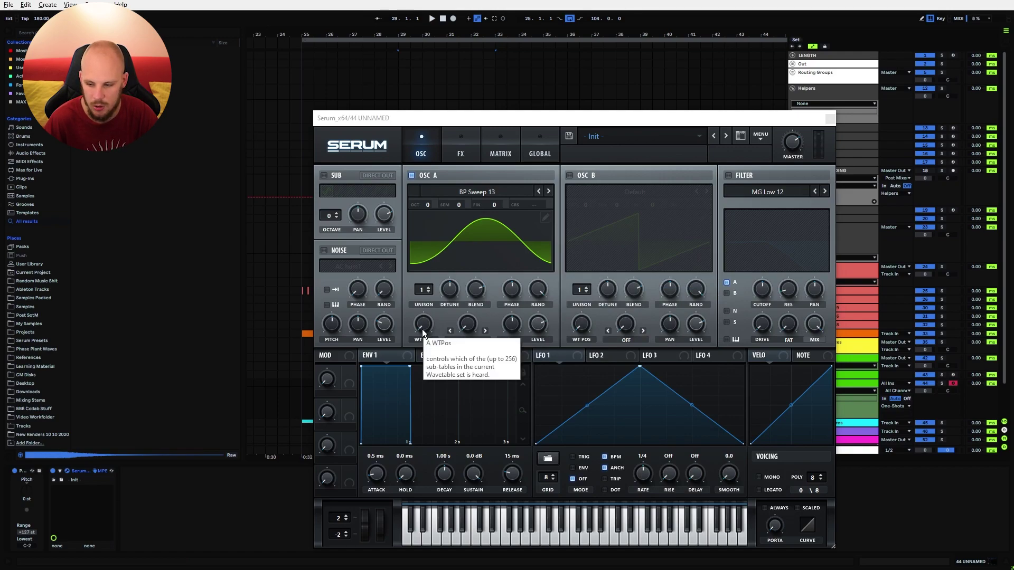
drag(423, 330, 439, 258)
key(z)
key(t)
drag(423, 326, 437, 287)
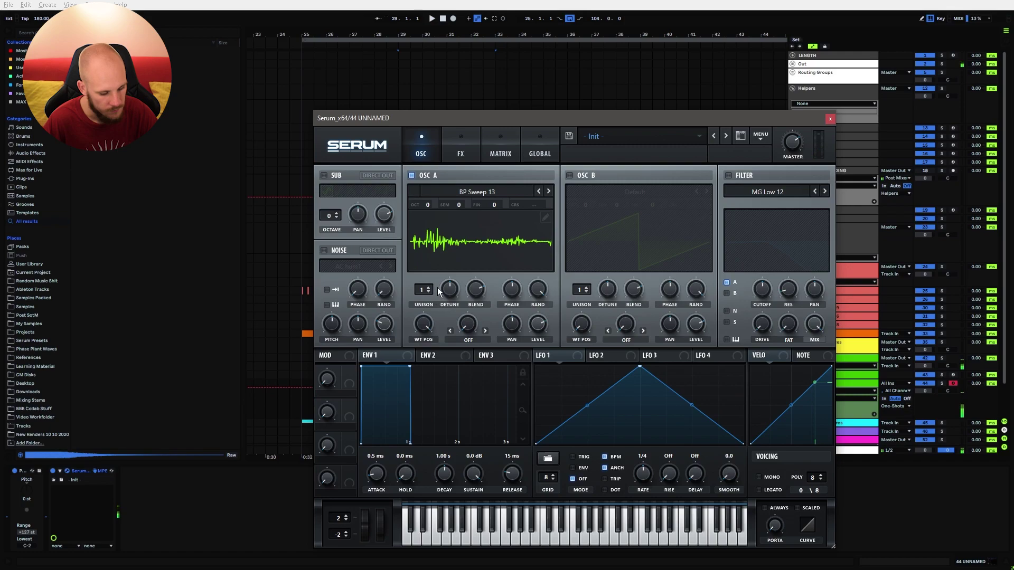
drag(423, 325, 422, 359)
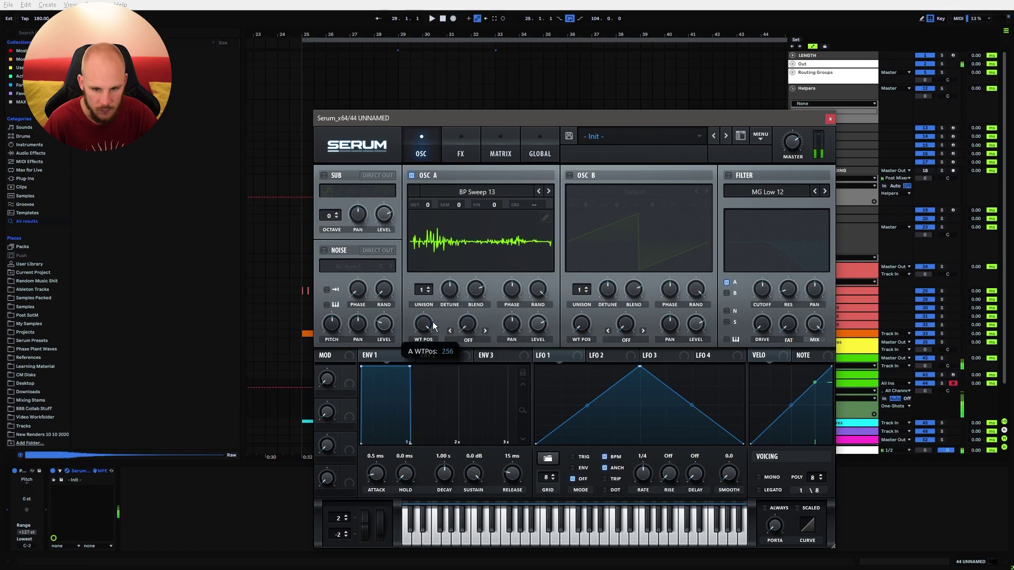
Switch oscillator A to BP Sweep 12, adjust its wavetable position by ear, and close Serum.
click(539, 192)
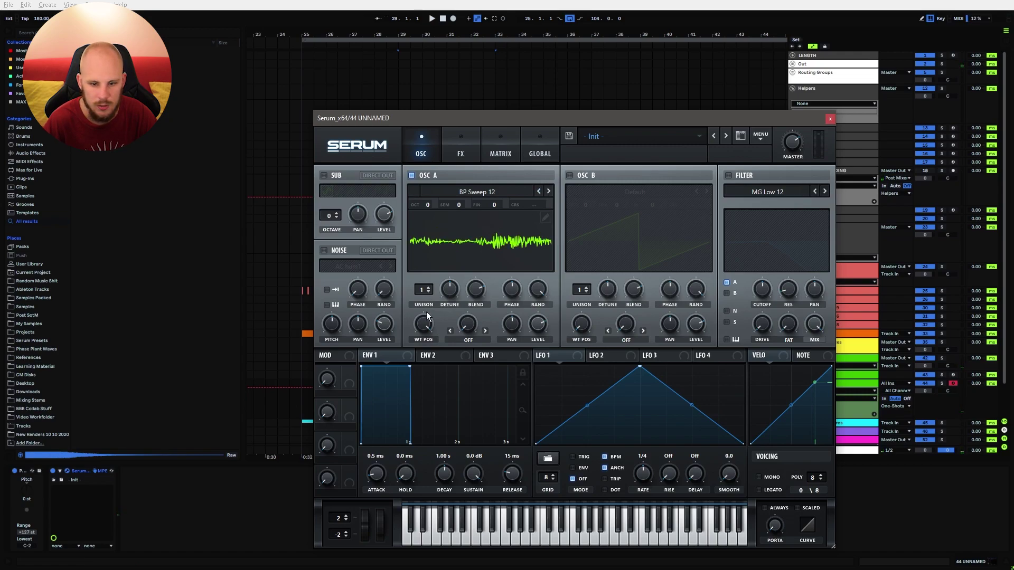
drag(423, 326, 426, 349)
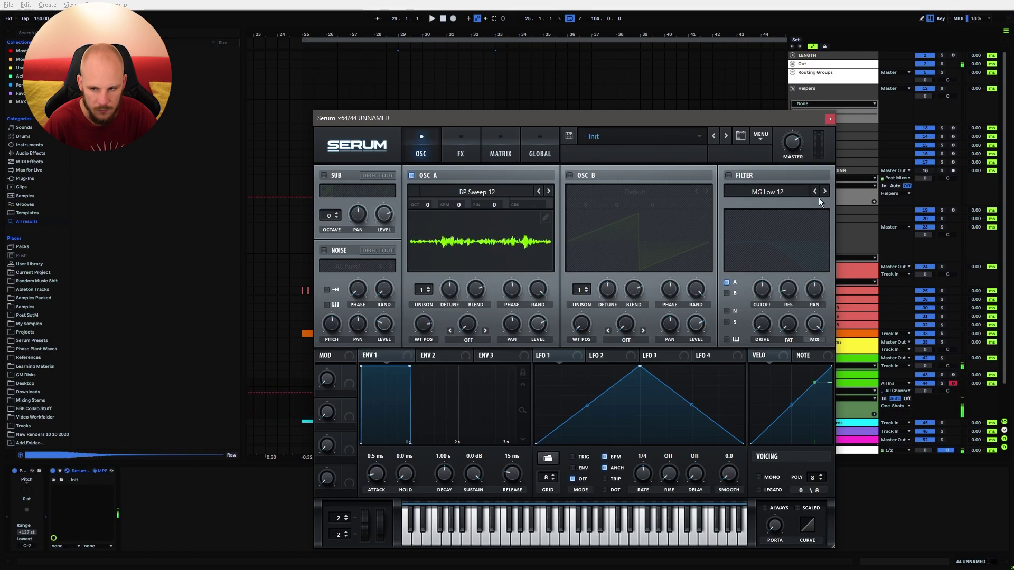
click(829, 120)
Draw a single F#0 note spanning the full four bars of the clip on track 44.
click(446, 383)
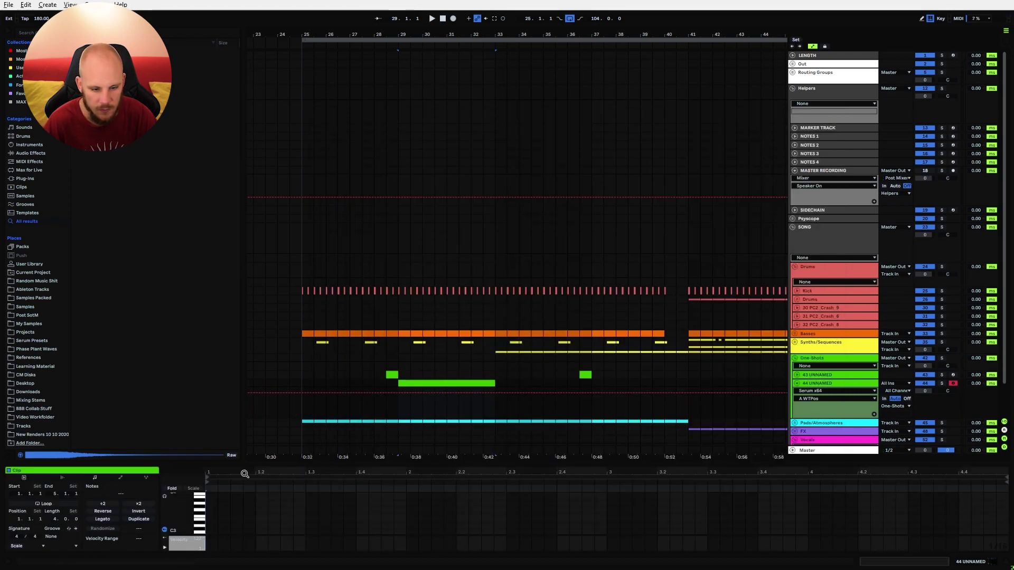
scroll(207, 510, down, 6)
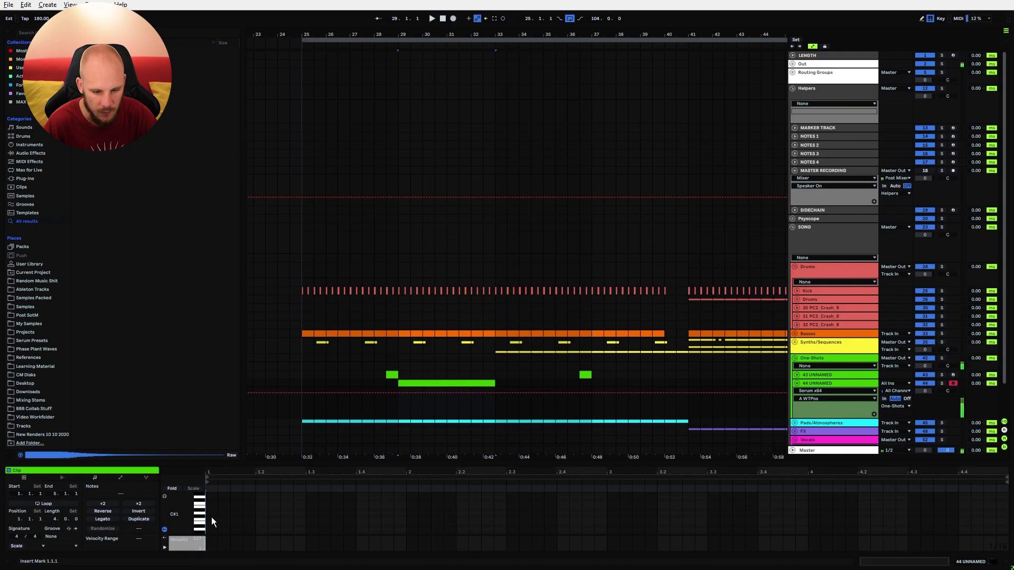
drag(211, 504, 1007, 506)
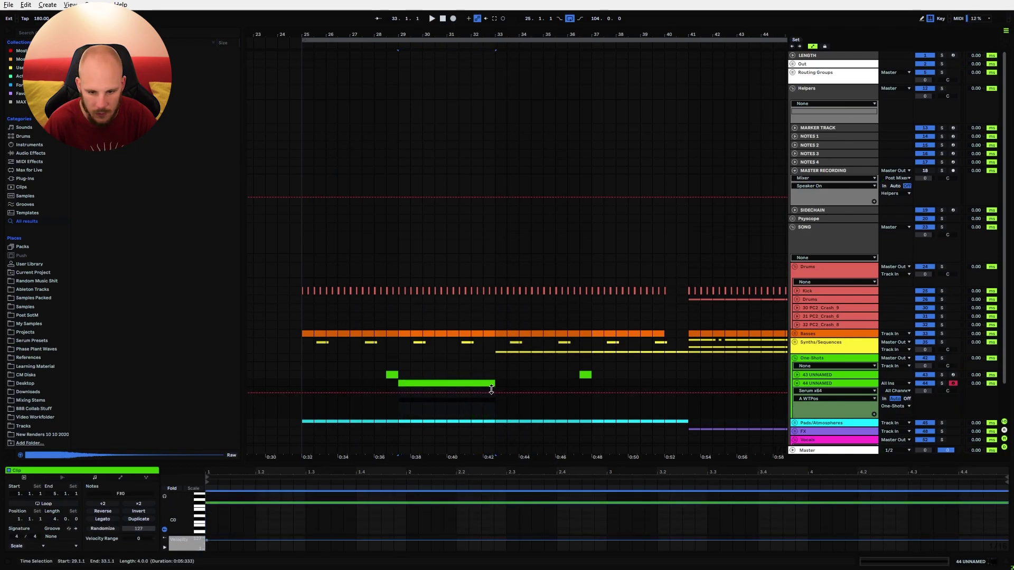
Automate A WTPos to rise in a curve from 0 across the bar 29–33 clip, and play it back.
click(515, 383)
drag(404, 392, 404, 417)
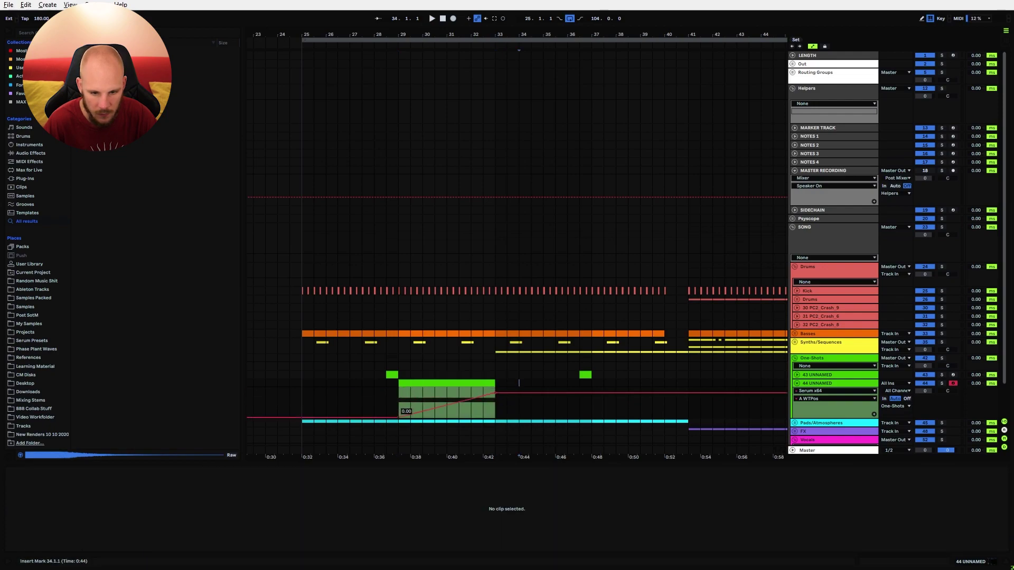
click(400, 401)
key(space)
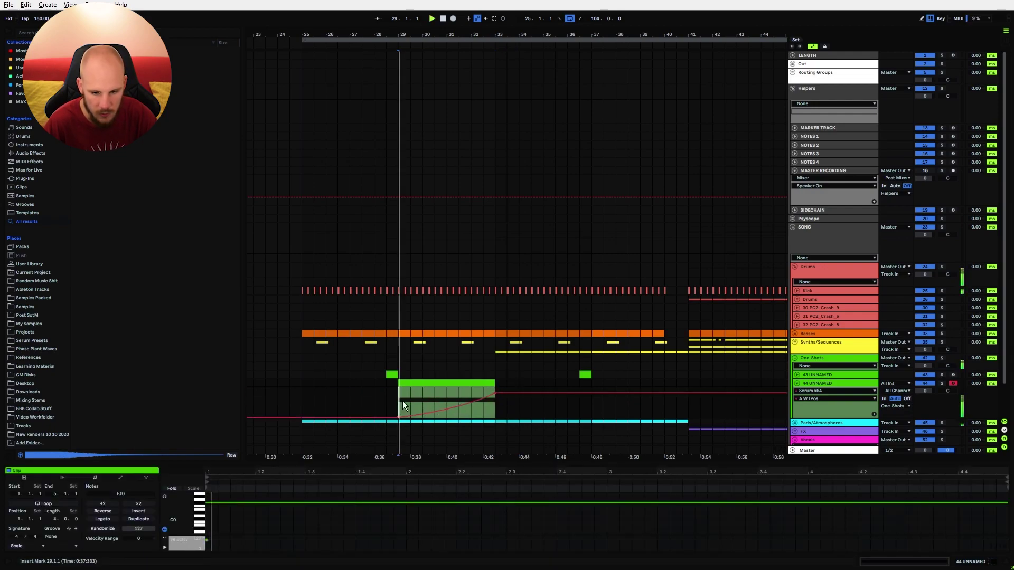
Add EQ Eight after Serum on track 44 and shape band 4 into a gentle low cut at 330 Hz while auditioning the sweep.
right_click(433, 404)
click(473, 338)
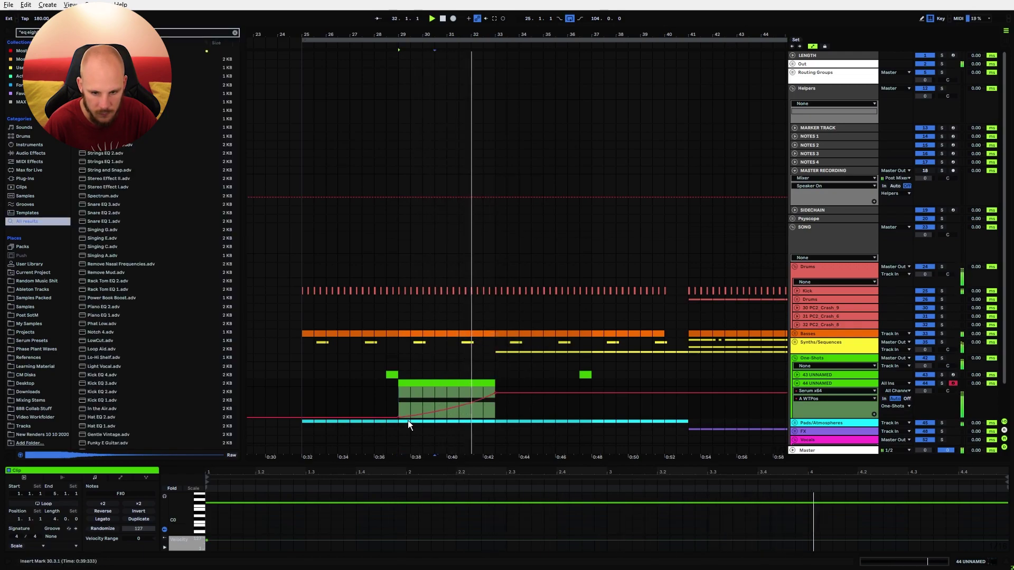
key(space)
key(space)
key(space)
click(193, 547)
drag(192, 511, 261, 510)
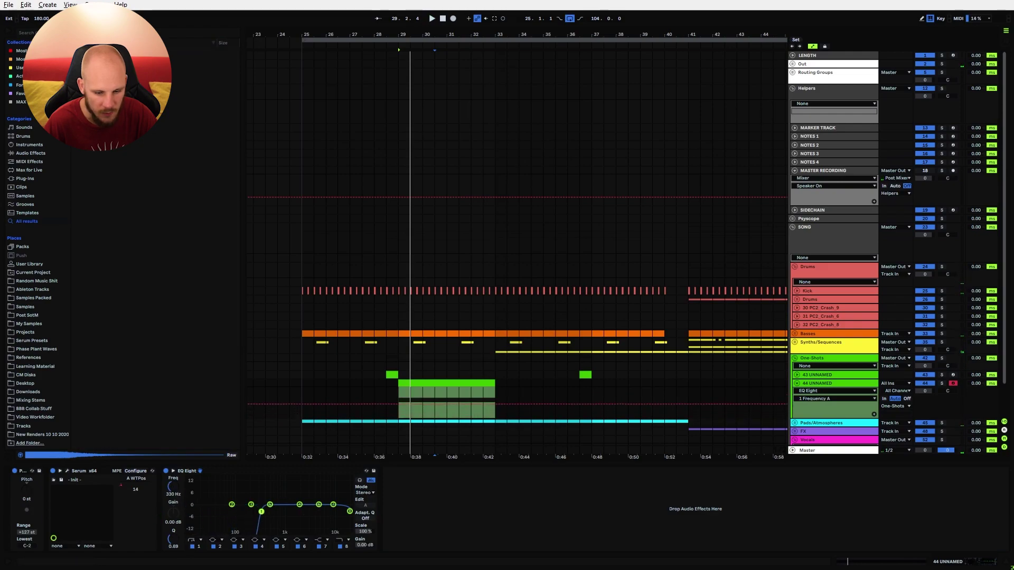
Add Echo after EQ Eight, raise its feedback to 80%, and open its low-pass filter to 20 kHz.
right_click(420, 522)
click(454, 482)
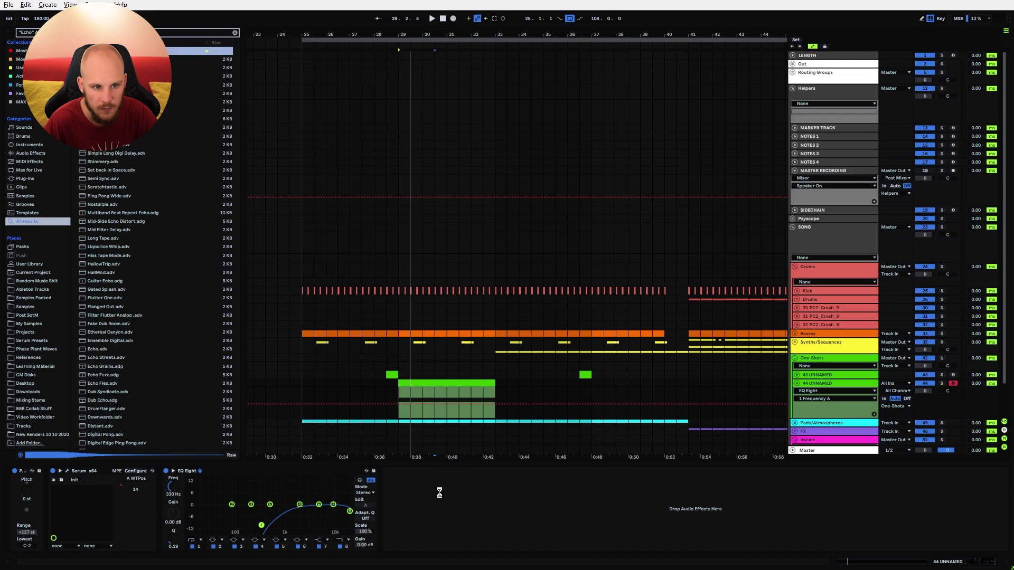
drag(423, 539, 422, 520)
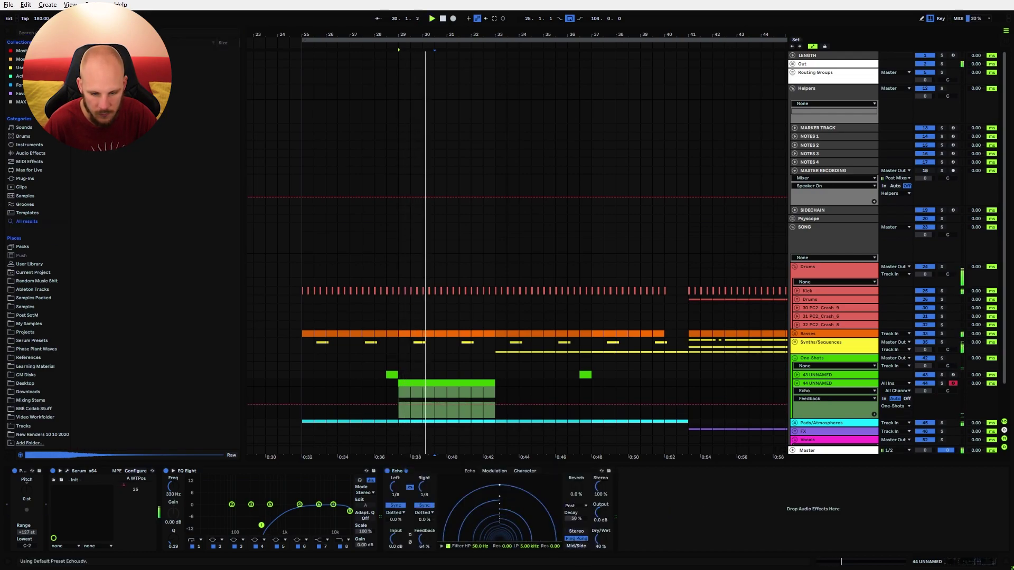
drag(527, 547, 527, 502)
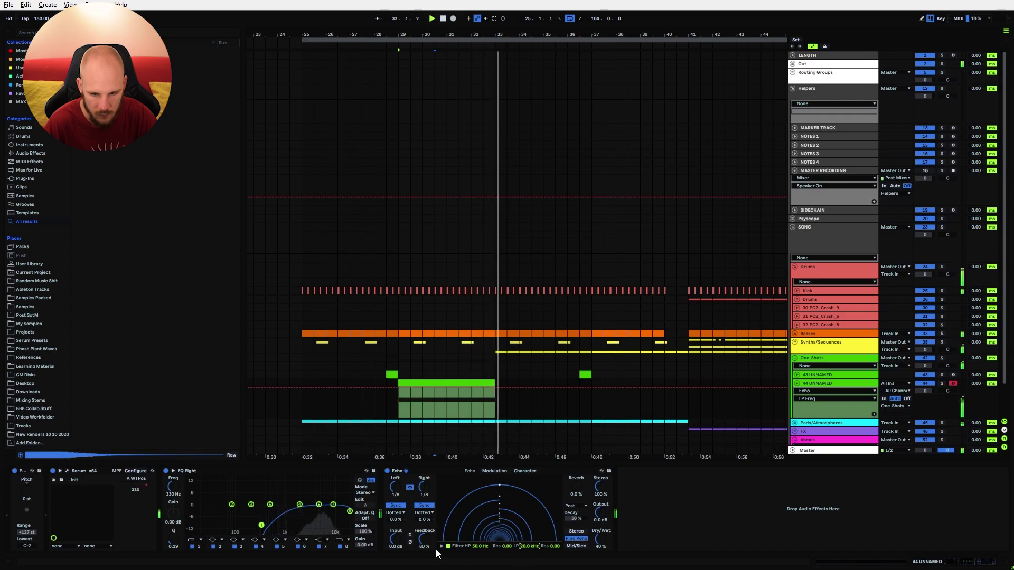
Play the sweep through Echo and reshape EQ Eight with a low-mid dip and a lower, more resonant band 8.
key(space)
key(space)
drag(319, 505, 274, 513)
drag(349, 511, 338, 496)
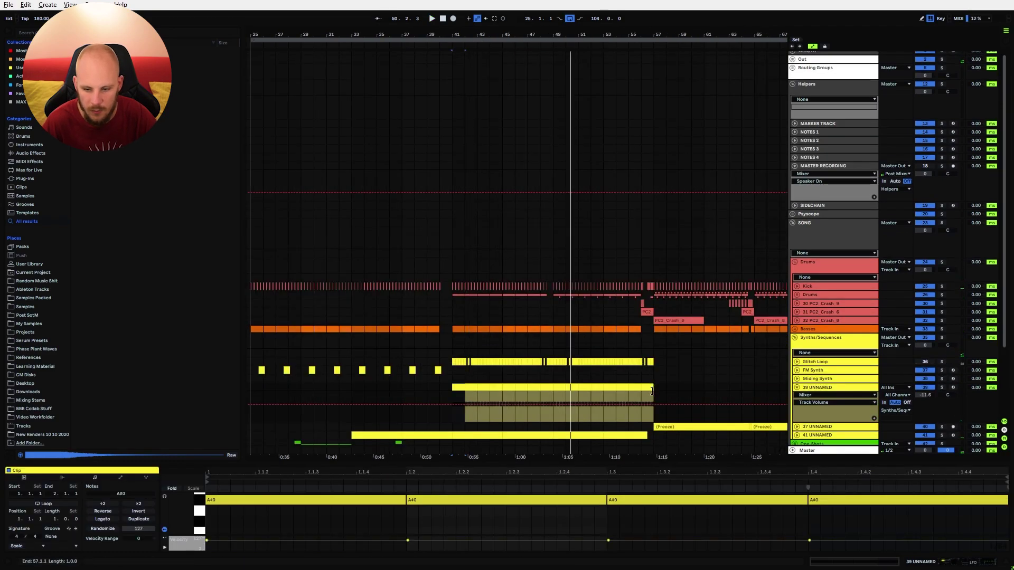
Transpose all notes in track 39's clips at bars 41–57 down four semitones to F#0, and fold the track.
click(649, 388)
click(343, 520)
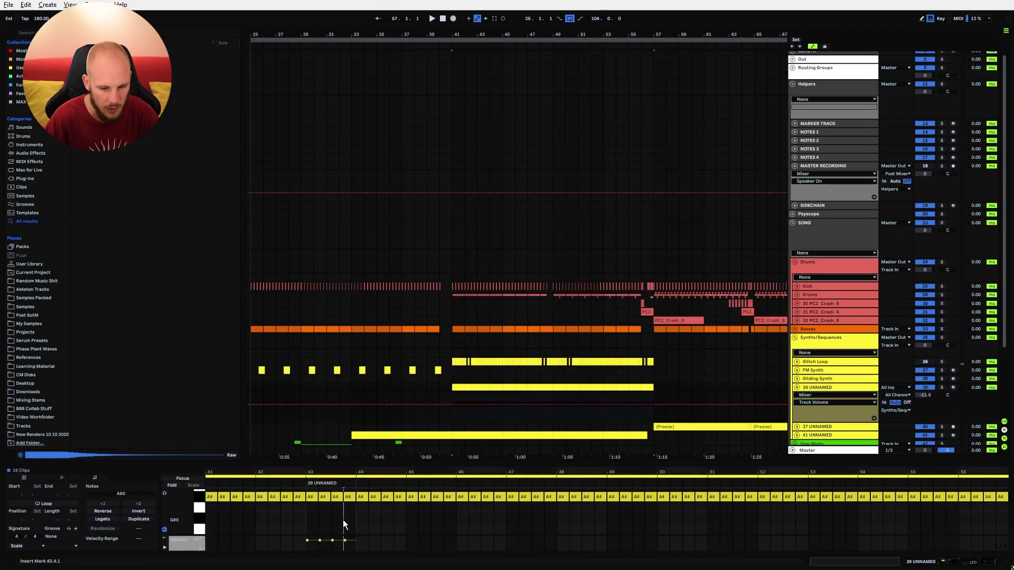
key(ctrl+a)
key(Down)
key(Down)
key(Down)
key(Down)
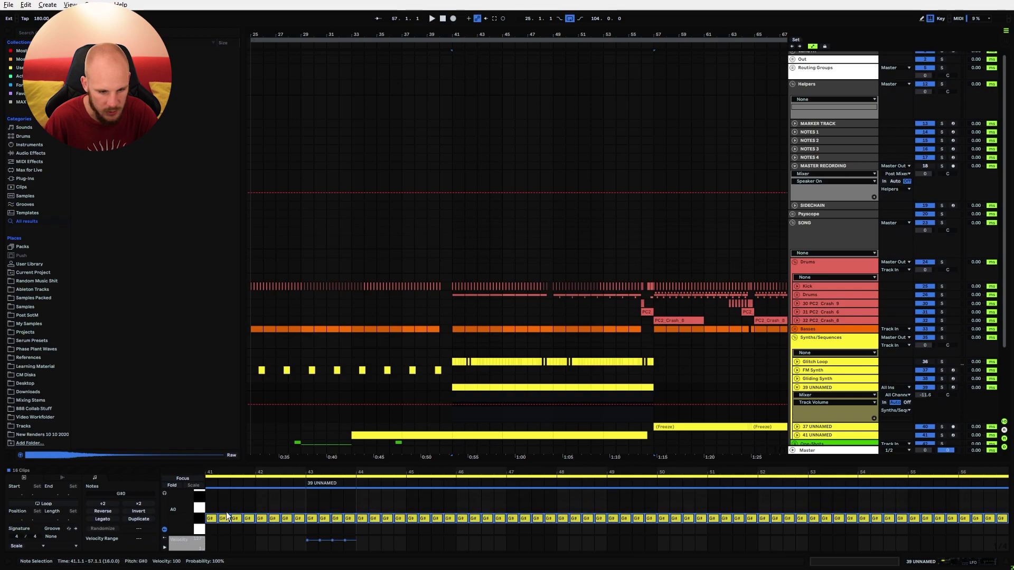
click(452, 388)
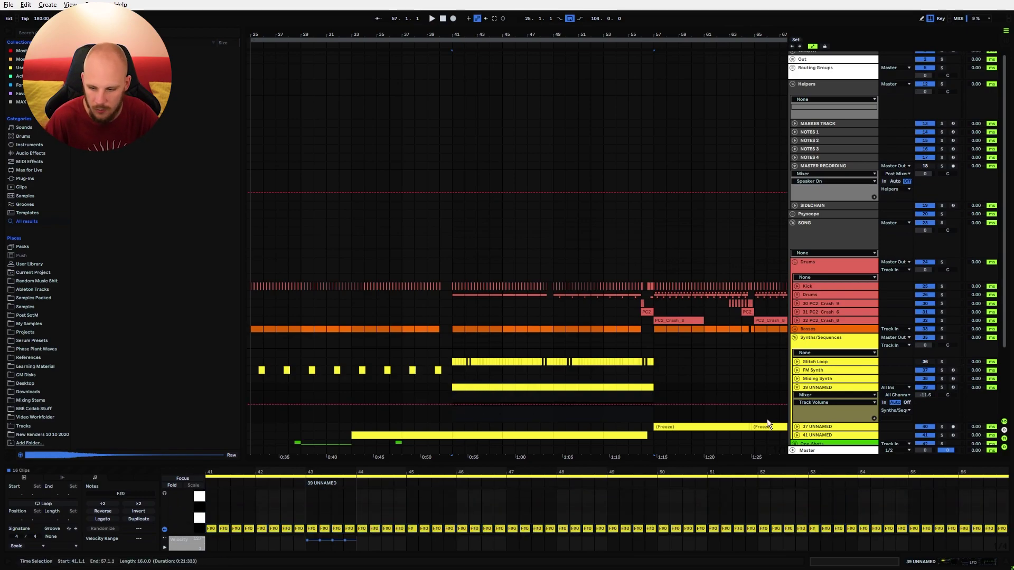
click(796, 387)
click(449, 388)
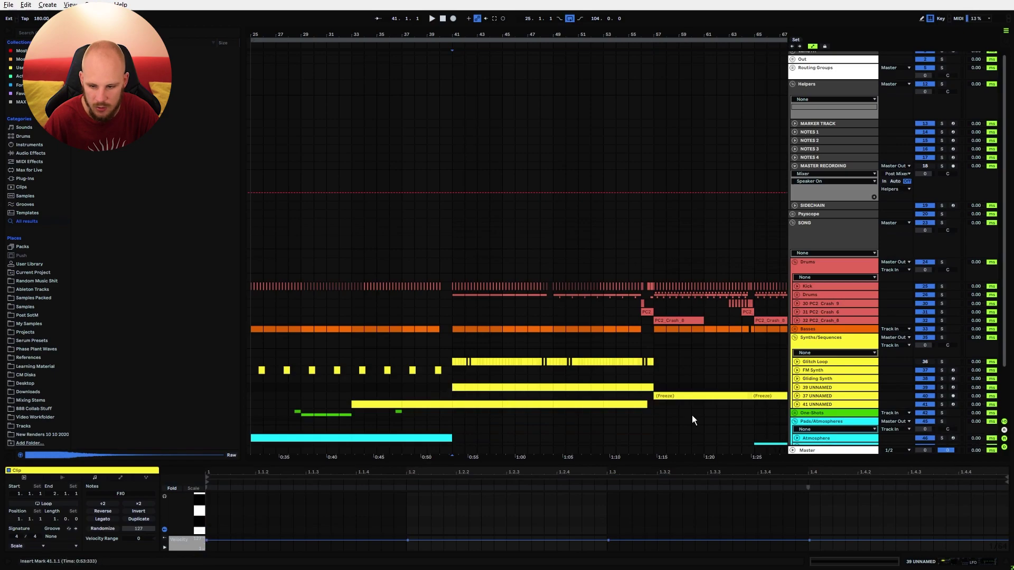
Inspect the notes in track 41's clip at bars 41–45 and play the arrangement from bar 41.
click(796, 405)
drag(450, 406, 502, 406)
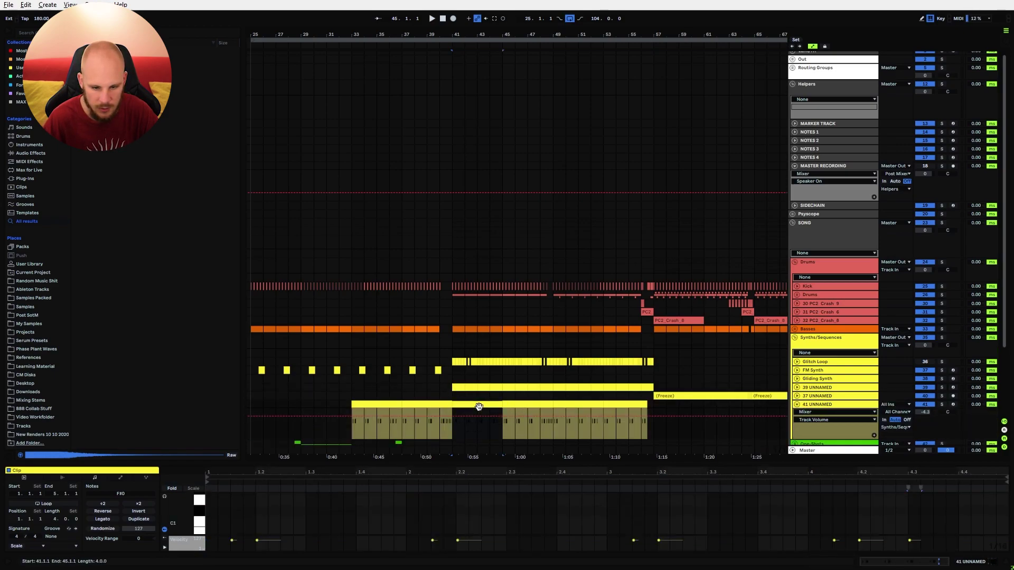
click(448, 387)
key(space)
click(794, 406)
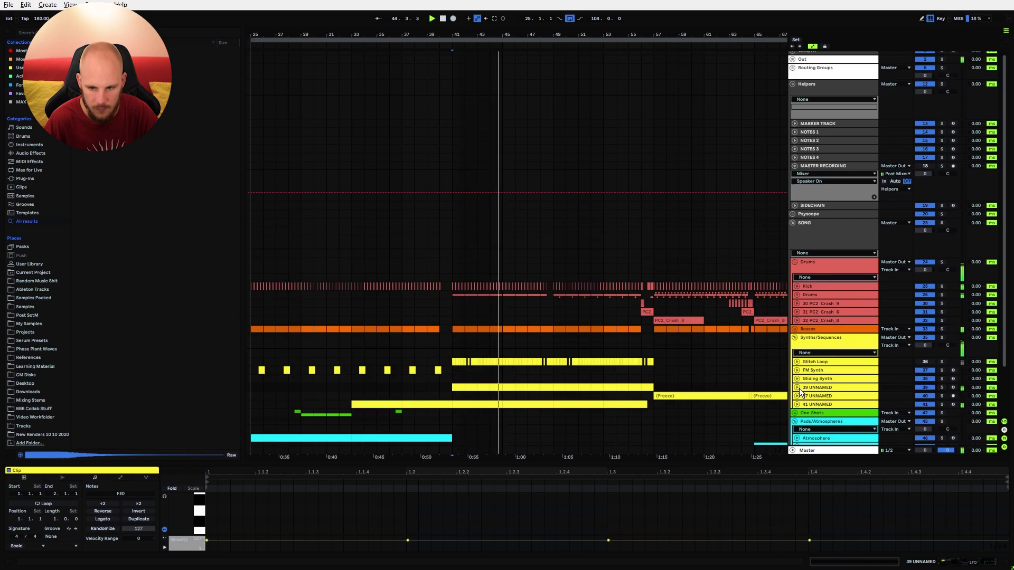
Play on through the section and trim track 39's bar 48 clip to end at 48.3.1.
scroll(692, 377, down, 3)
scroll(646, 378, down, 2)
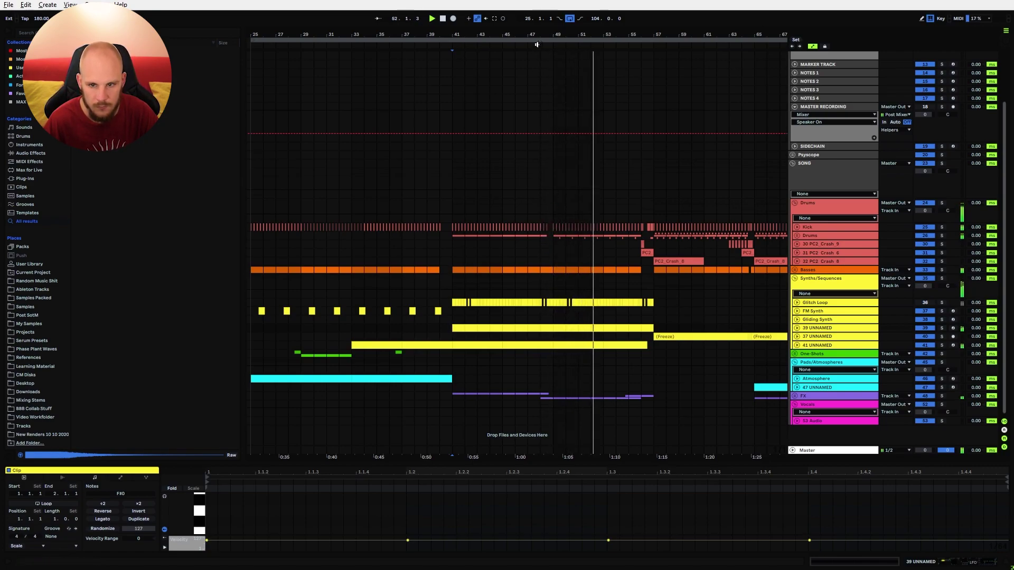
scroll(549, 275, up, 3)
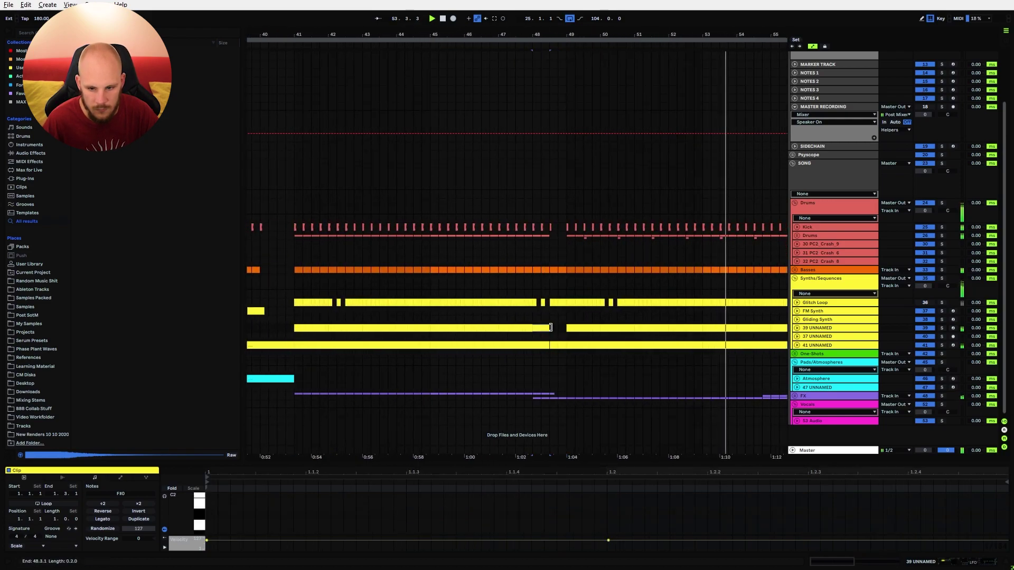
click(529, 321)
scroll(541, 115, down, 5)
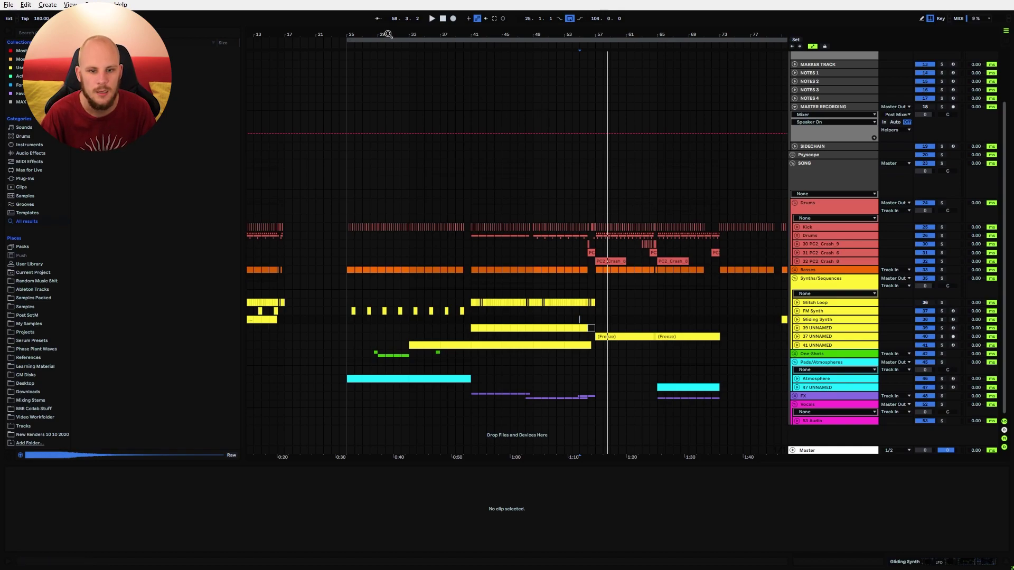
Unfold the Gliding Synth track and play its part from bar 81.
drag(388, 34, 389, 11)
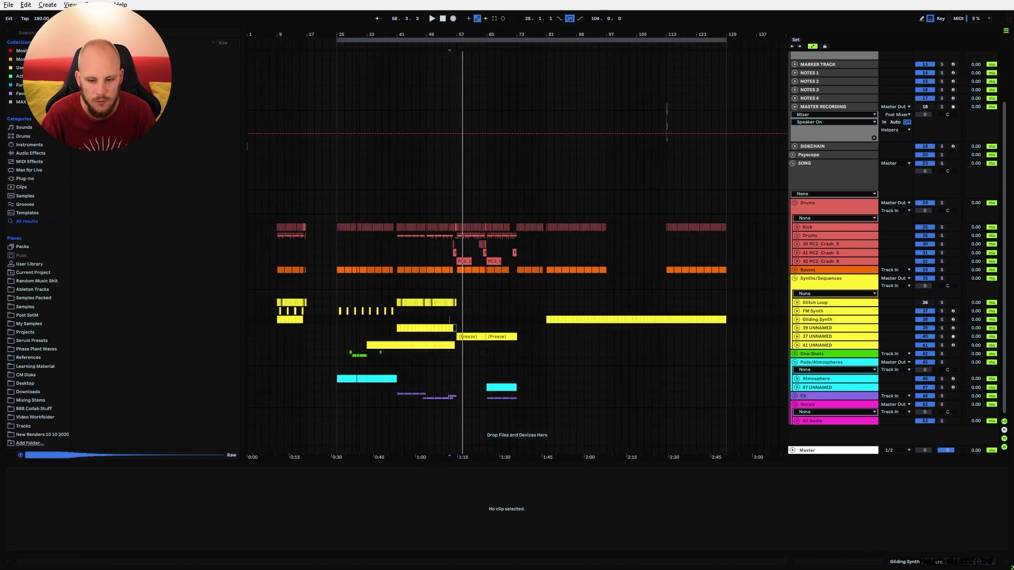
click(797, 320)
click(547, 329)
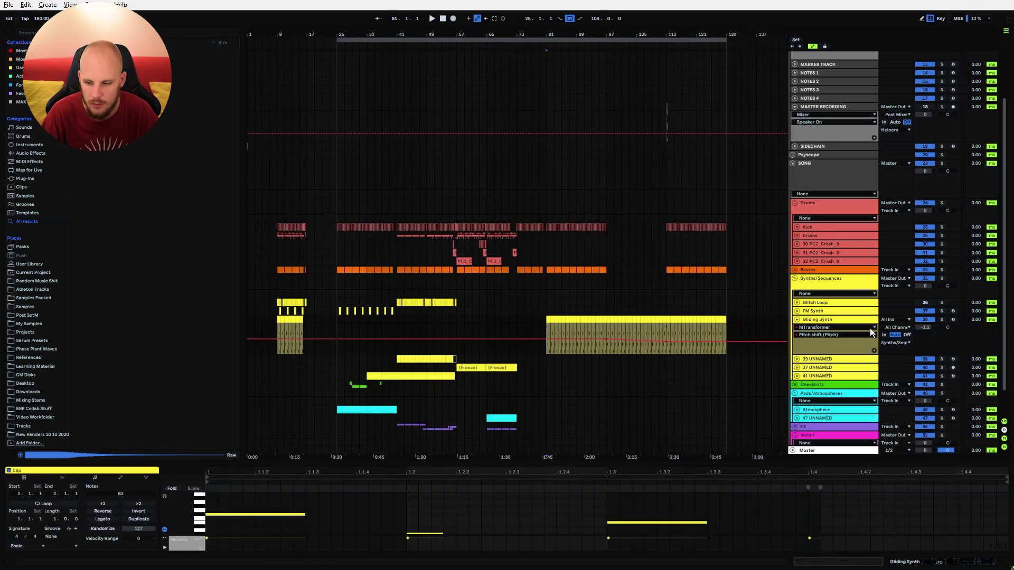
key(space)
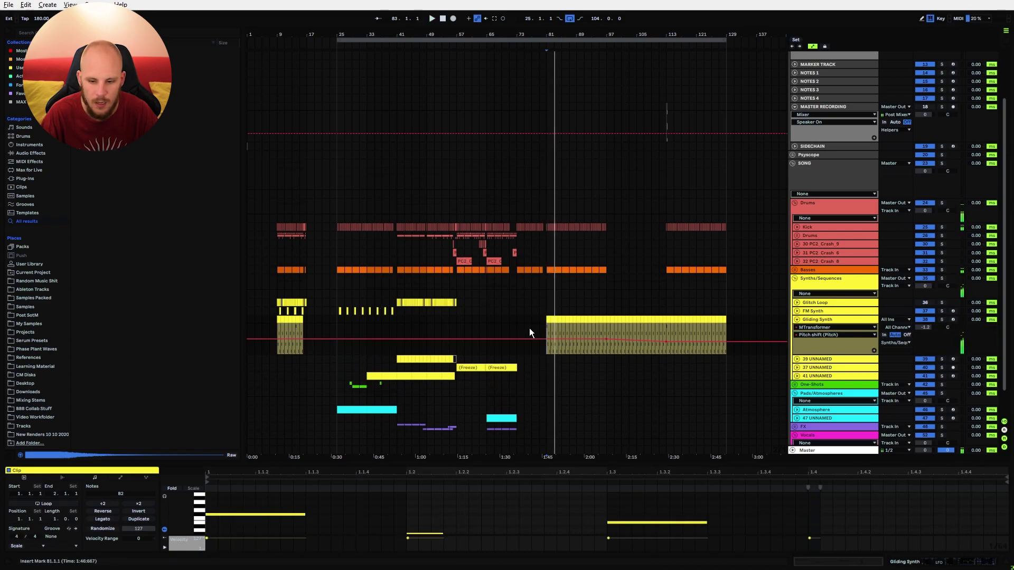
Copy the Gliding Synth clips from bars 81–85 and clear the clips in bars 1–25 from Kick through Gliding Synth.
drag(546, 321, 576, 323)
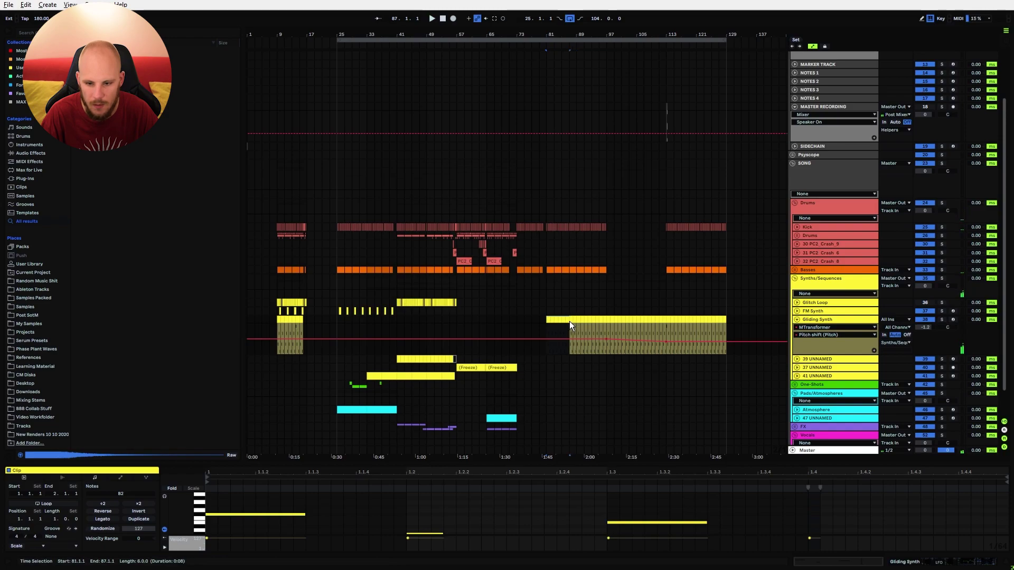
click(562, 323)
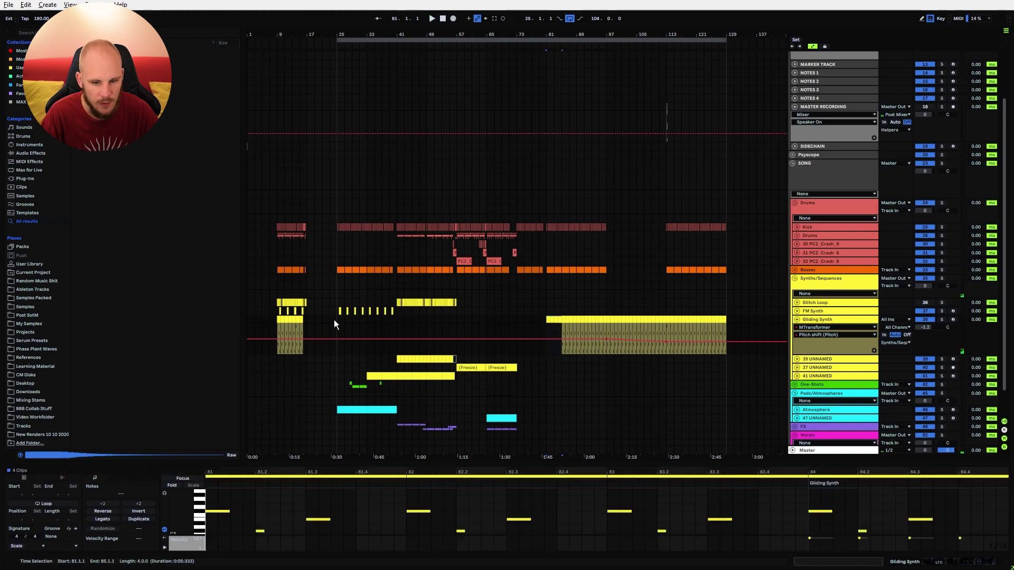
drag(322, 320, 243, 219)
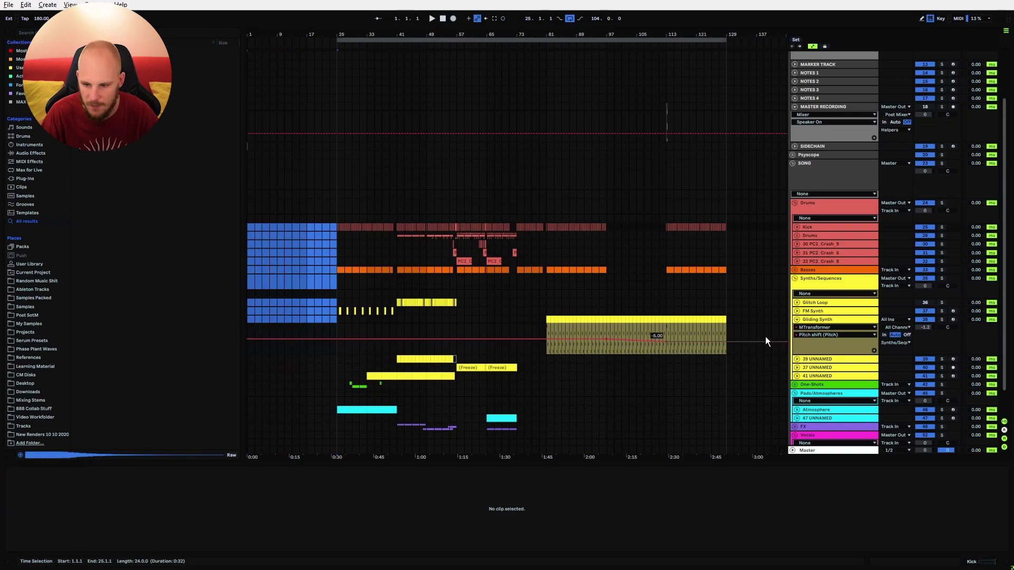
Create a new MIDI track below track 41 and paste the copied Gliding Synth clips at bar 1.
click(797, 319)
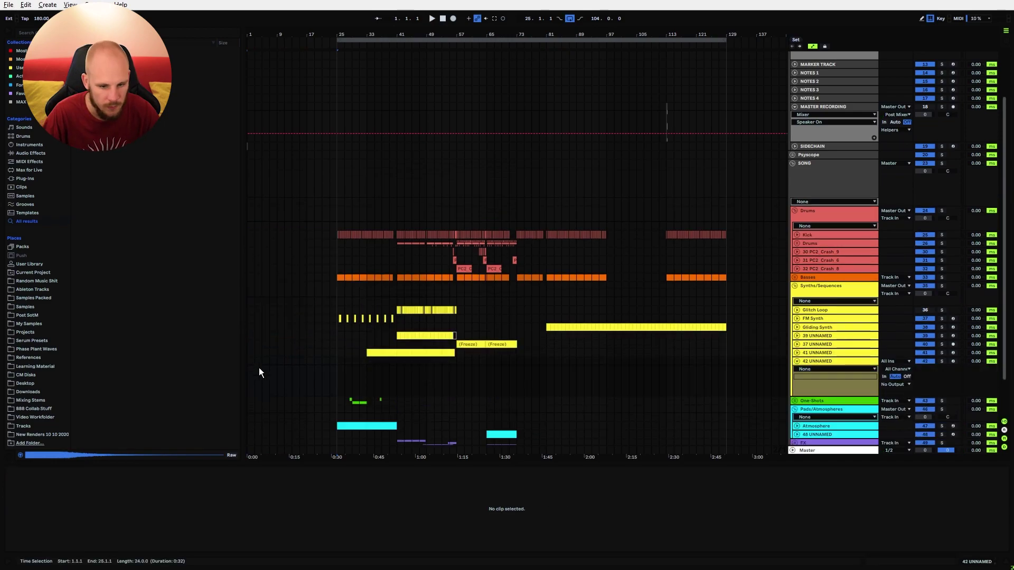
click(254, 364)
key(ctrl+v)
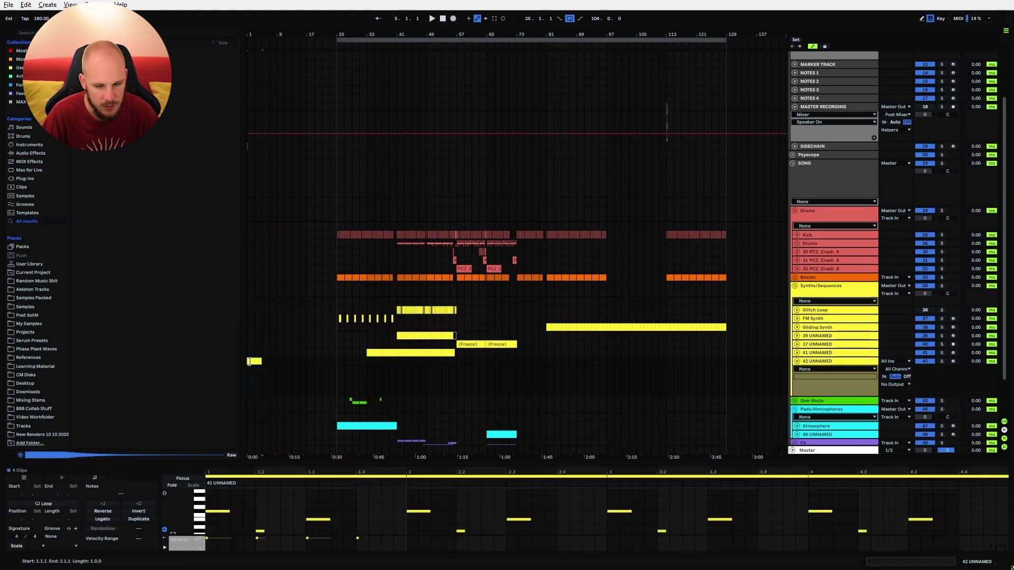
Duplicate the four-bar pattern on track 42 so it fills bars 1–17, and play it from bar 15.
drag(253, 35, 253, 72)
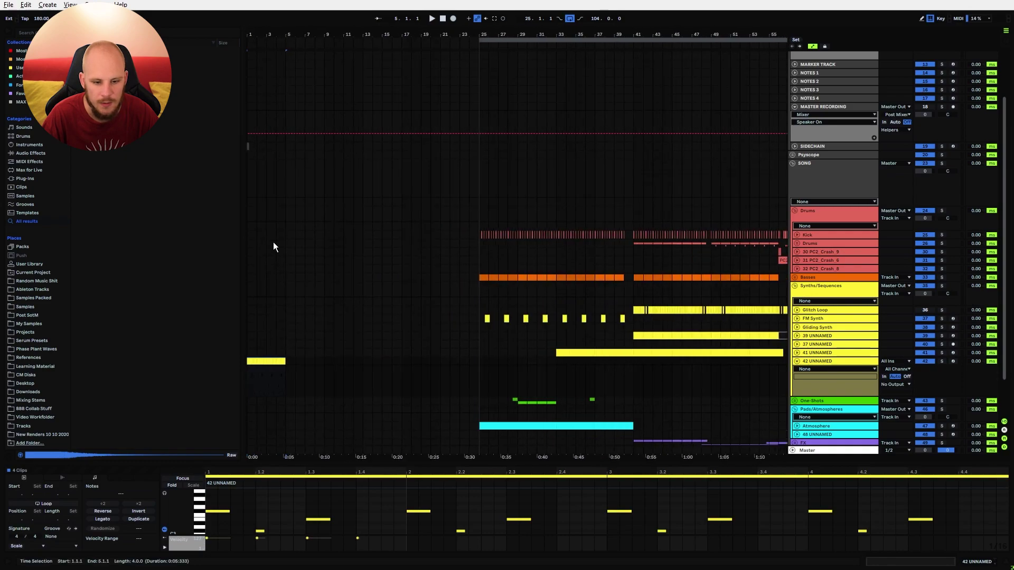
key(ctrl+d)
key(ctrl+d)
key(ctrl+d)
key(ctrl+d)
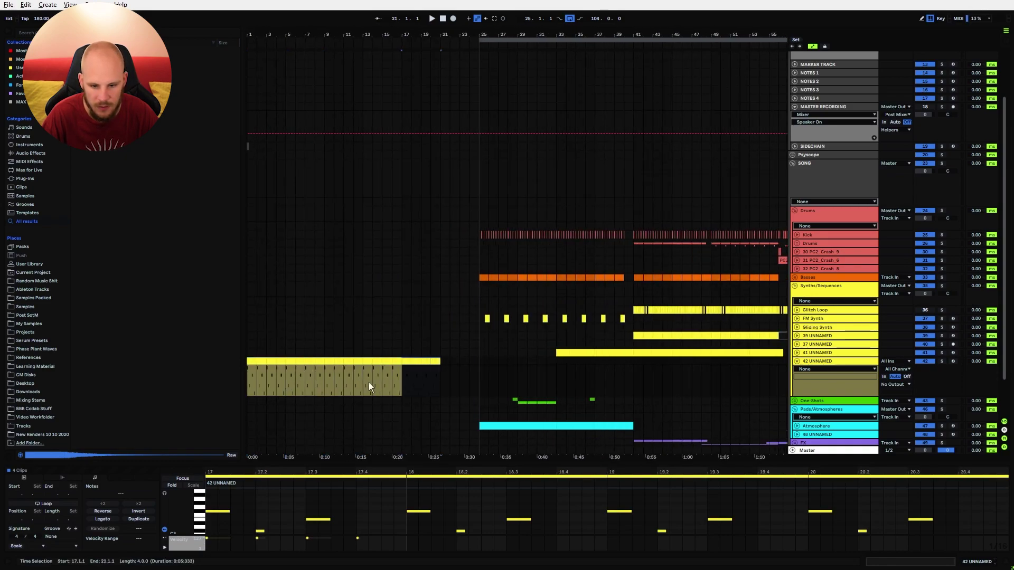
click(384, 376)
key(space)
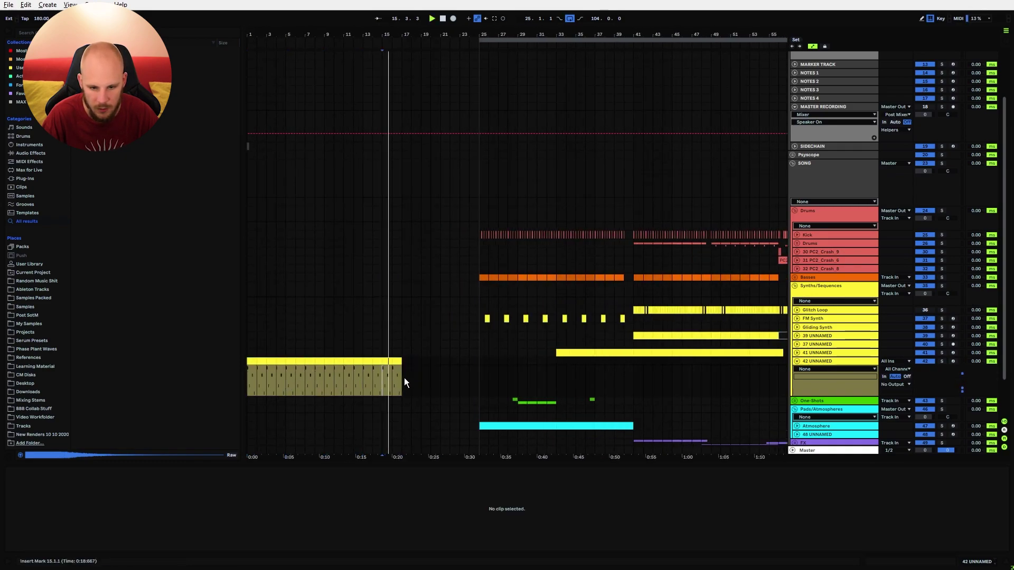
key(space)
Play the arrangement from bar 25 and select track 42.
drag(404, 378, 433, 376)
click(517, 378)
click(480, 278)
key(space)
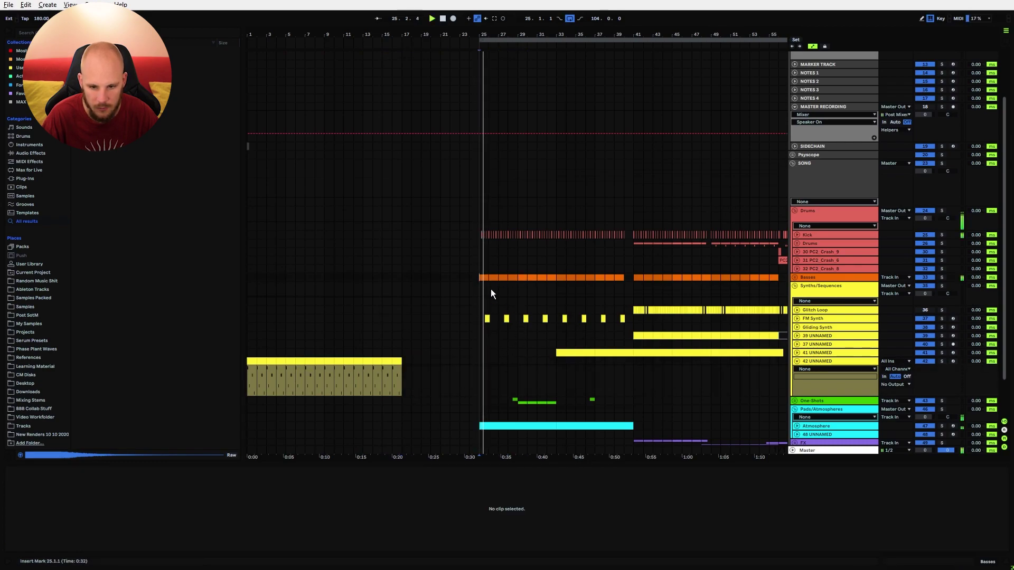
double_click(819, 363)
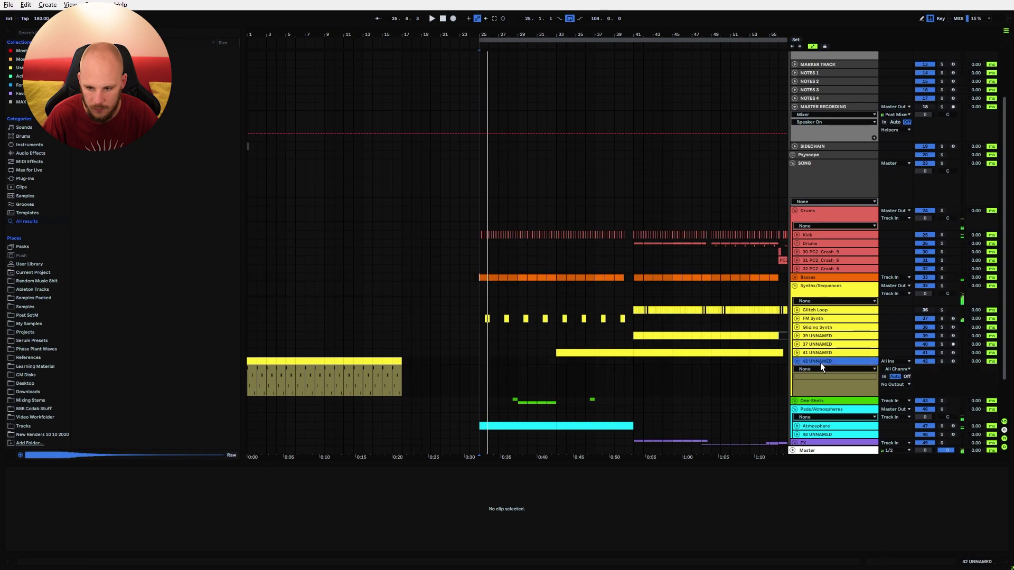
Extend the Atmosphere part back to bar 17 and stretch its F#3 note across the full 16-bar clip.
scroll(514, 385, down, 2)
click(485, 379)
drag(424, 375, 401, 378)
click(796, 378)
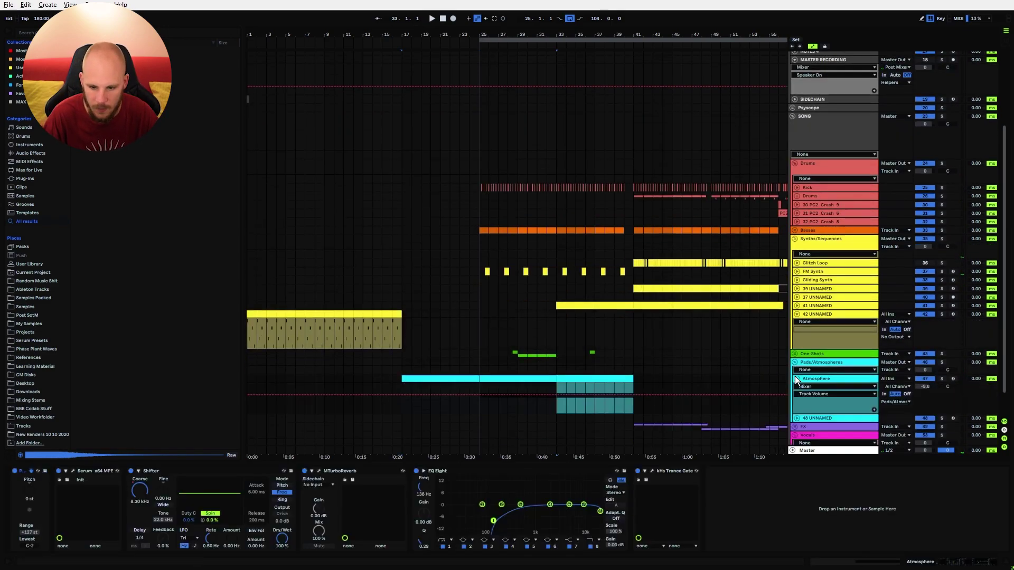
click(499, 385)
drag(608, 513, 206, 520)
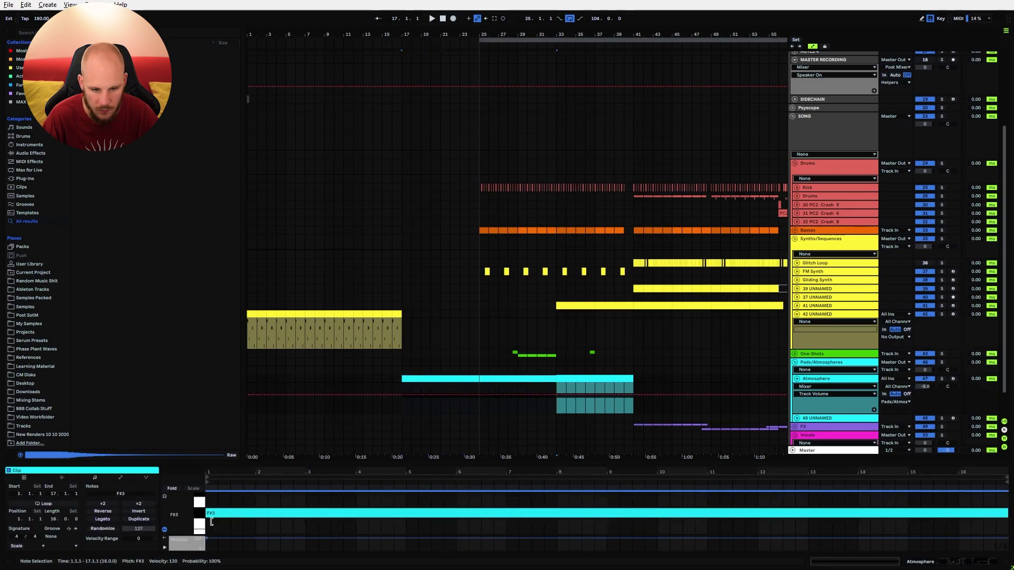
Show all Atmosphere automation lanes and make Shifter's FShift Coarse and Trance Gate's Mix ramp up from bar 17 to bar 25.
ctrl+click(874, 410)
scroll(421, 297, down, 3)
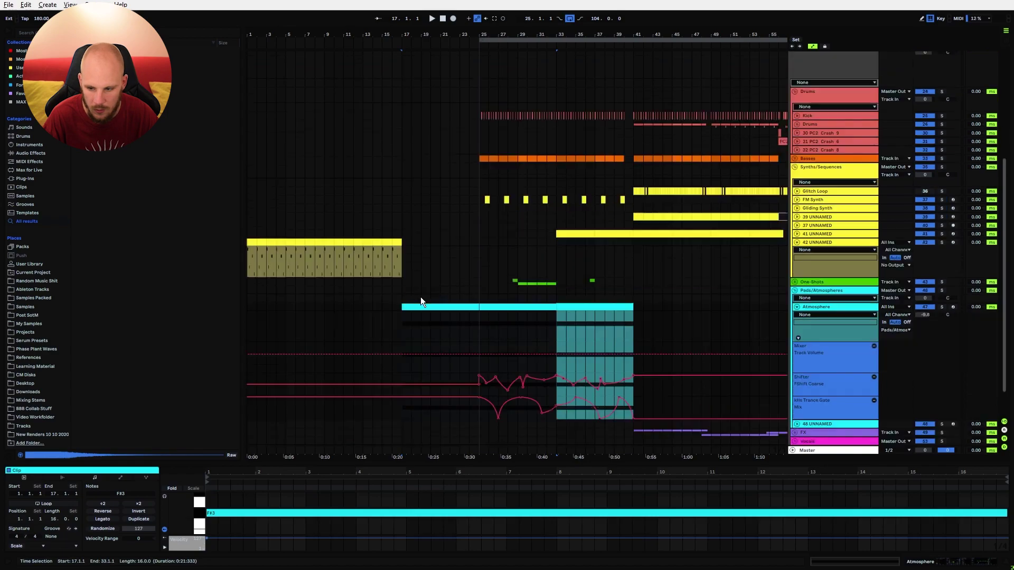
click(393, 396)
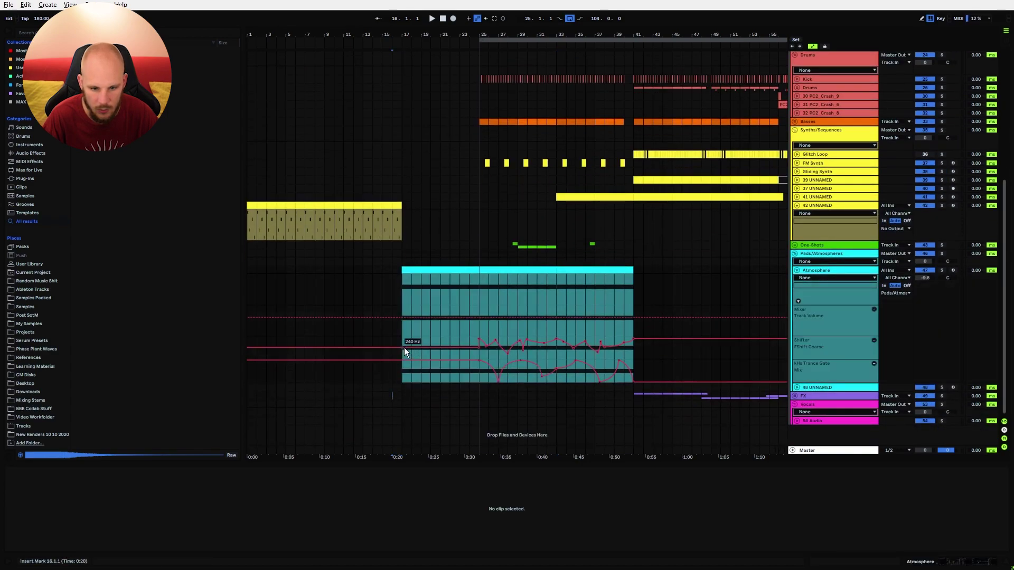
drag(401, 361, 402, 382)
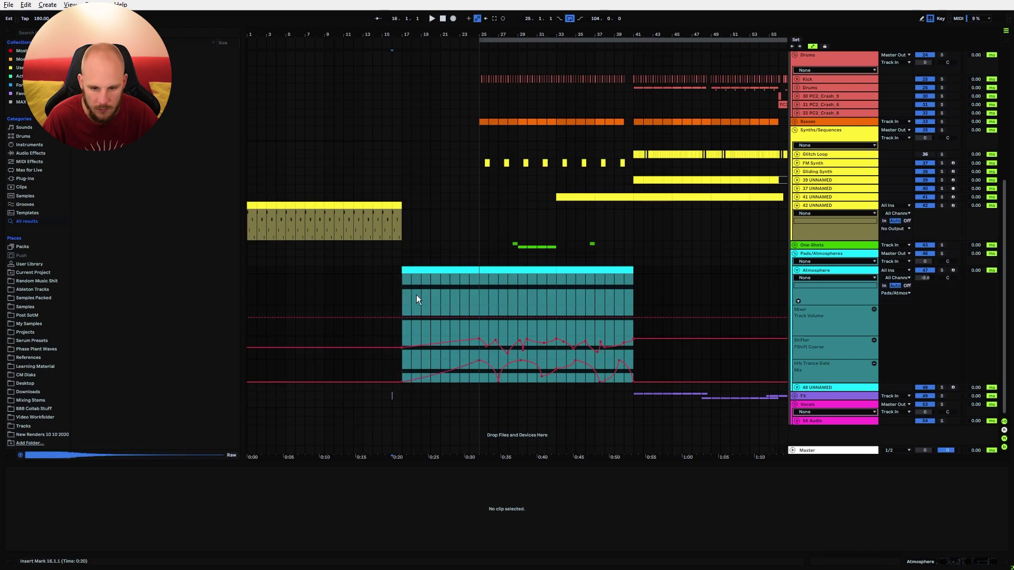
Play Atmosphere from bar 17 and lower band 8 of its EQ Eight to 122 Hz.
click(403, 283)
key(space)
click(831, 270)
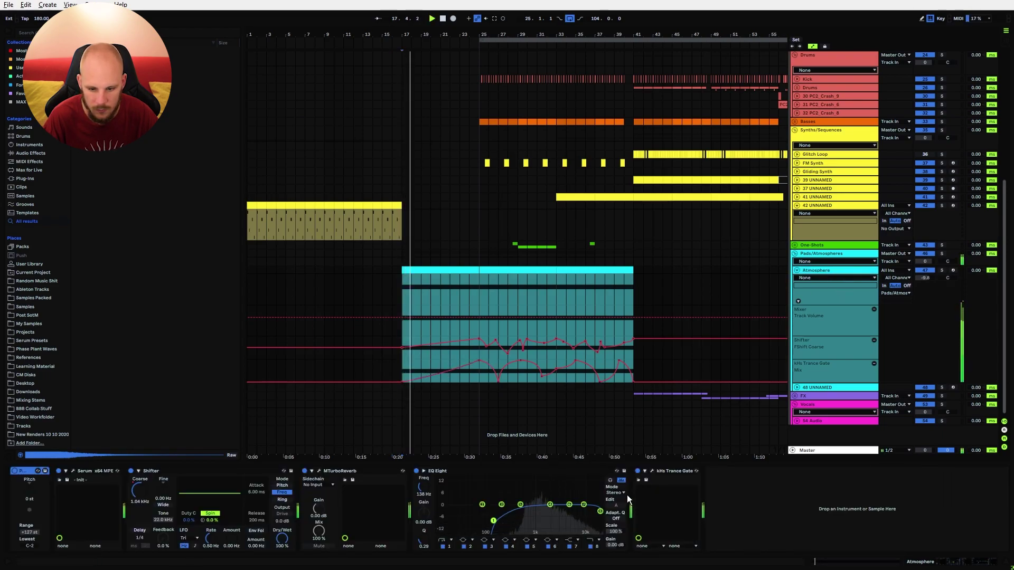
click(598, 546)
key(space)
drag(422, 487, 421, 552)
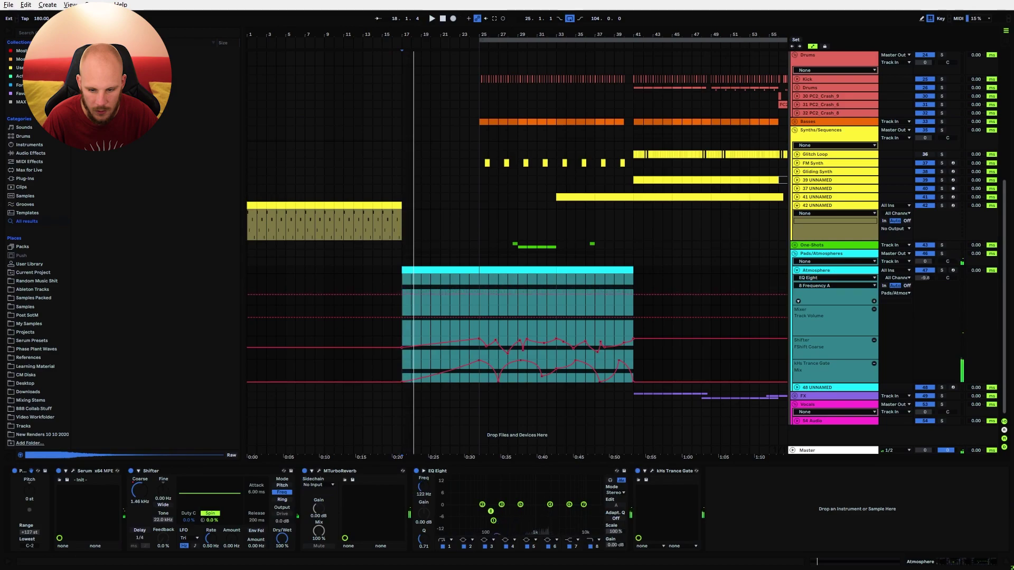
Make Atmosphere's EQ Eight 8 Frequency A automation rise from bar 17 to the maximum at bar 25, play it and adjust the ramp's curve.
drag(400, 294, 401, 297)
drag(476, 299, 479, 274)
click(405, 284)
key(space)
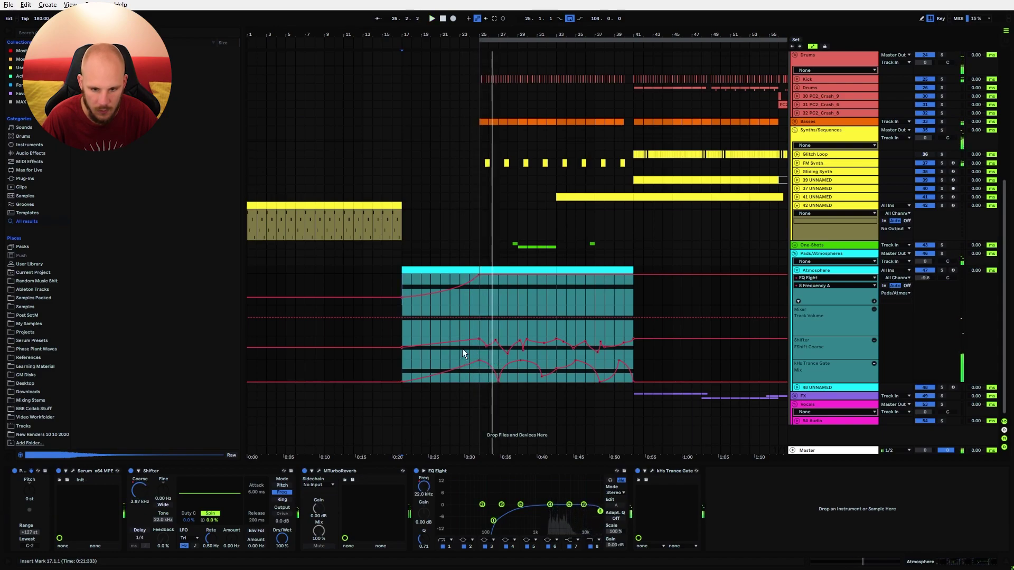
drag(456, 287, 456, 280)
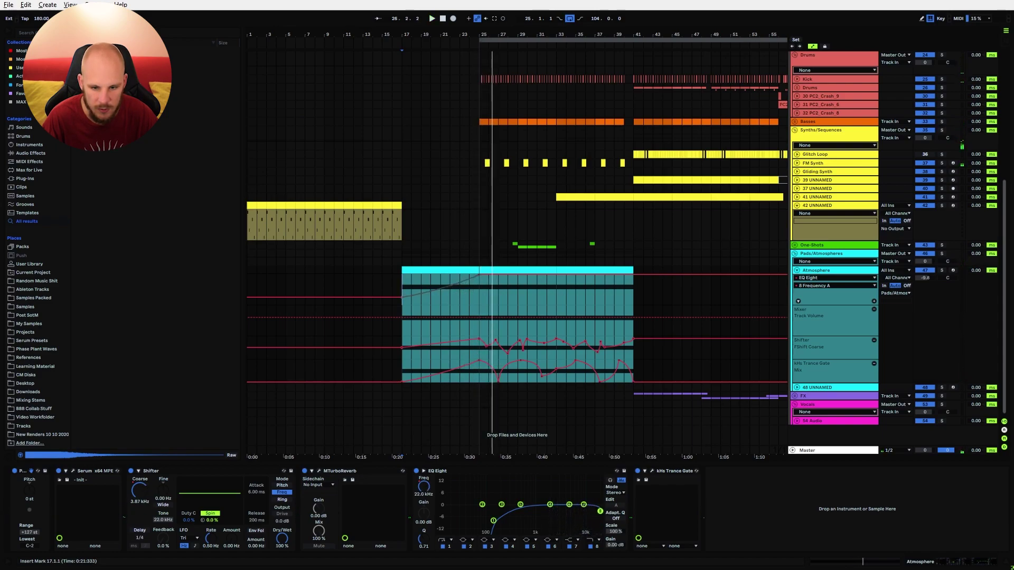
Play the Atmosphere part from bar 21 and raise the starting point of the 8 Frequency A ramp at bar 17.
click(439, 298)
key(space)
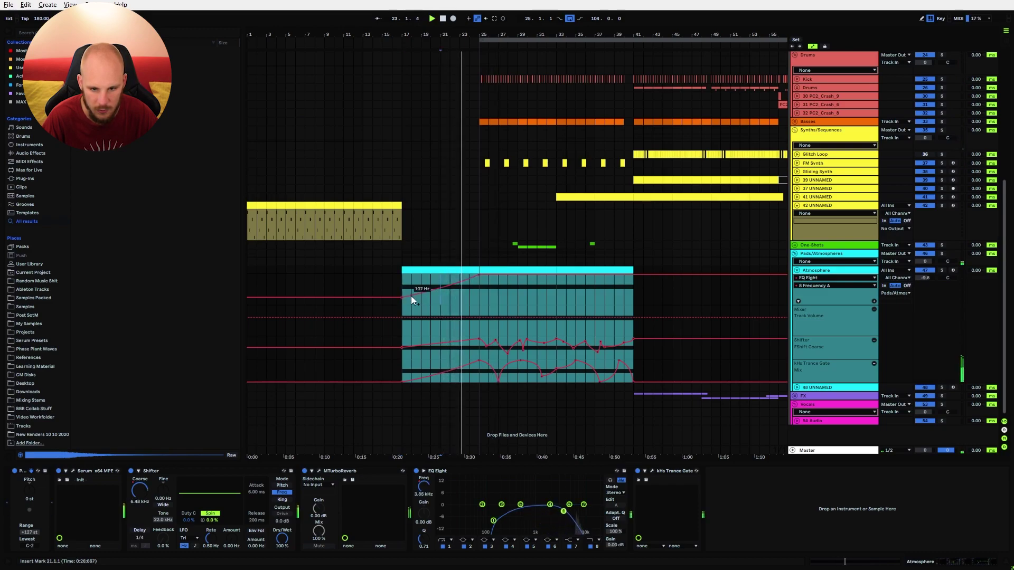
drag(403, 295, 403, 290)
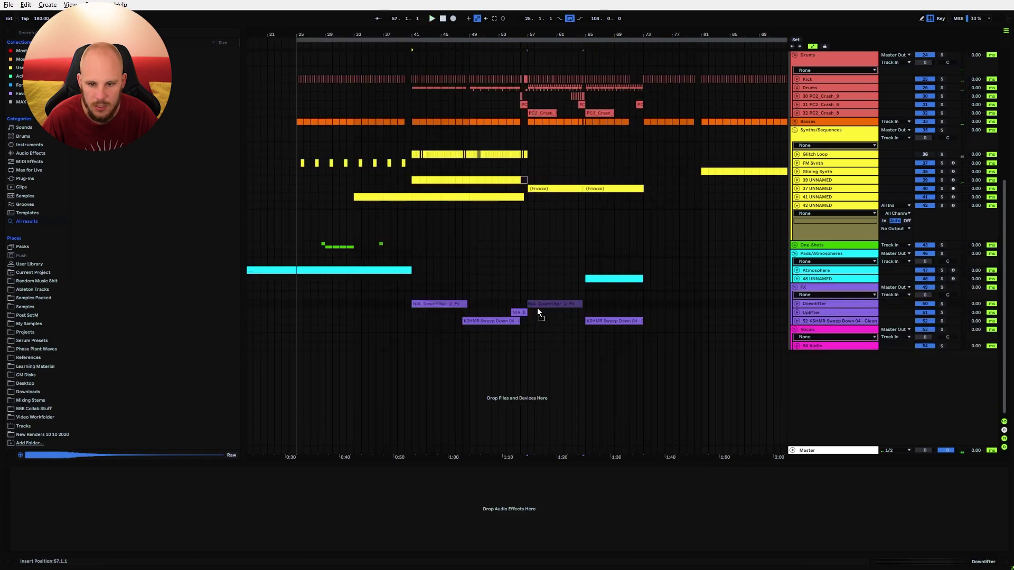
Move the Downlifter clip to bar 57 and the Uplifter clip to end at bar 41, and play the transition into bar 57.
drag(537, 308, 407, 312)
click(520, 305)
key(space)
key(space)
key(space)
Move the Uplifter clip so that it ends at bar 73, and play the arrangement briefly.
click(404, 312)
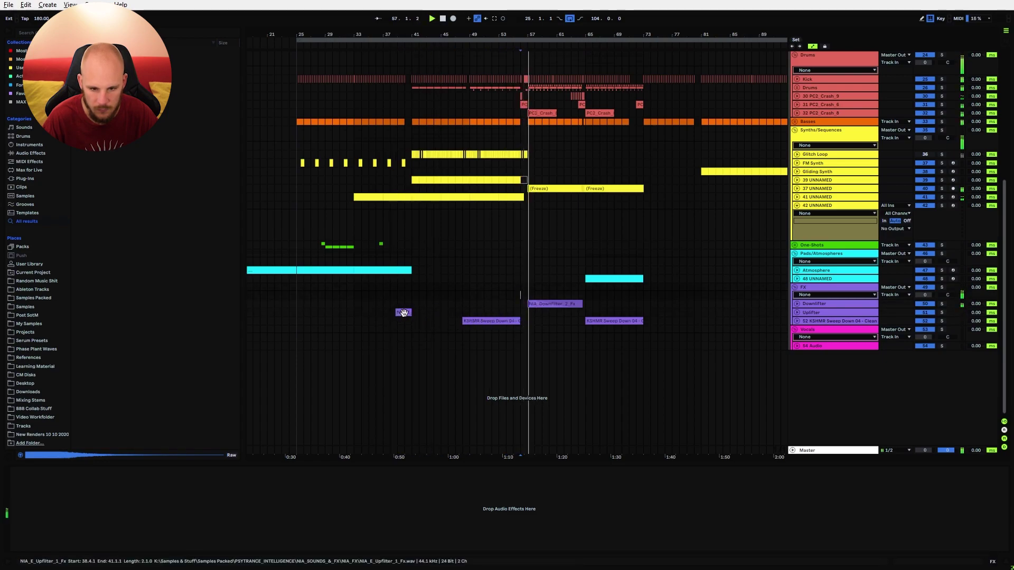
drag(404, 312, 633, 310)
key(space)
key(space)
drag(647, 34, 673, 32)
Lower the Downlifter track's volume and play the transition from bar 55.
click(538, 307)
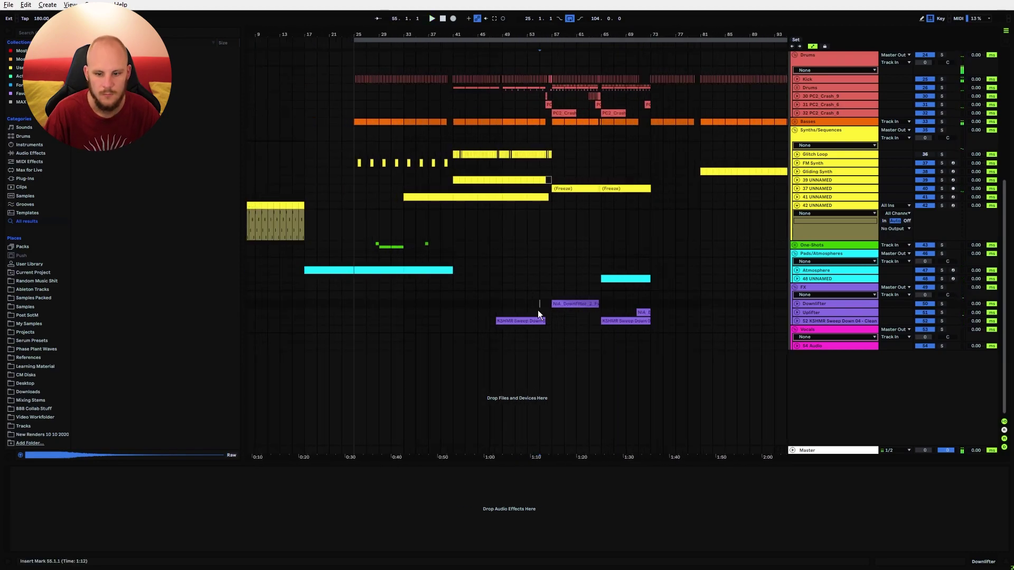
click(797, 304)
click(923, 310)
key(Down)
key(Down)
key(Down)
key(Down)
key(Down)
key(space)
click(803, 304)
click(797, 304)
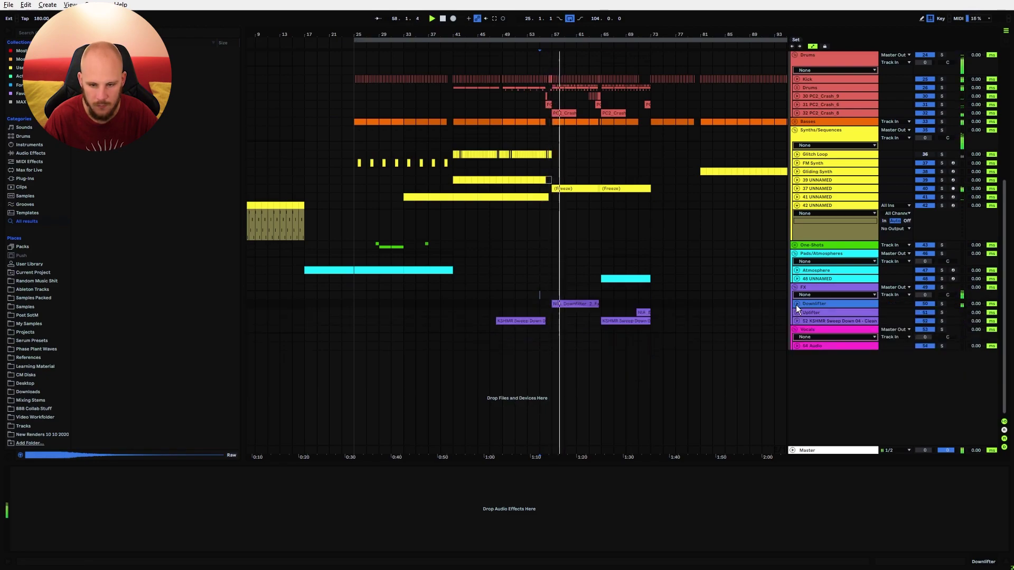
key(space)
click(441, 303)
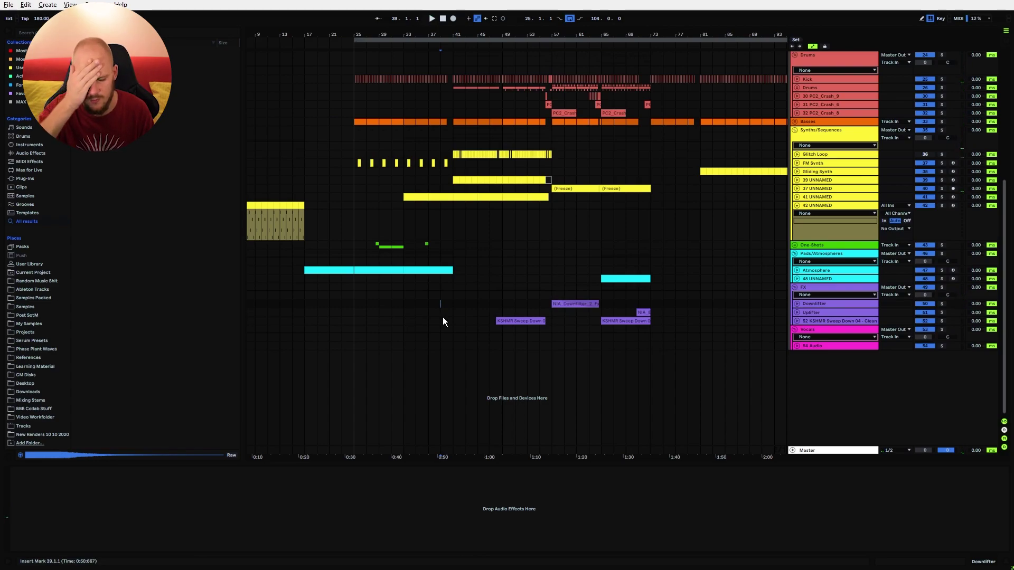
Add Serum with the PL Pads Pluck [BR] TMP preset to track 42, play from bar 1 and try Macro 1.
drag(486, 34, 530, 37)
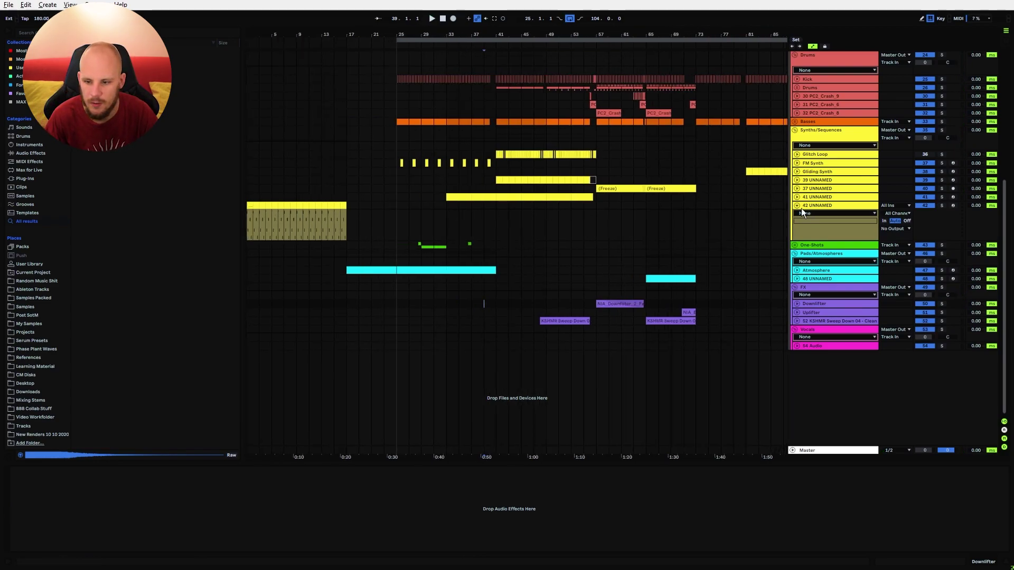
right_click(331, 229)
mouse_move(384, 234)
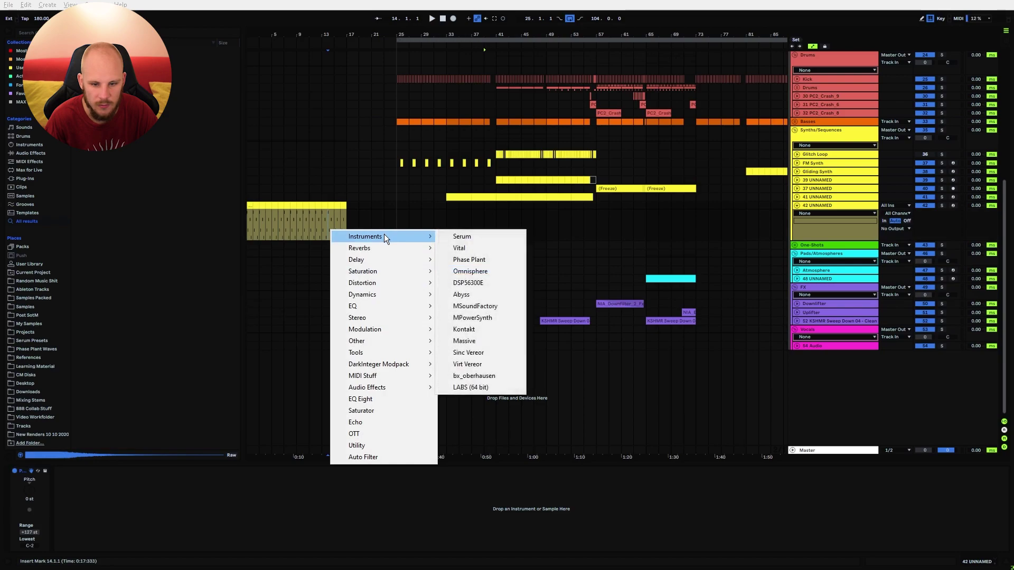
click(465, 236)
click(248, 216)
key(space)
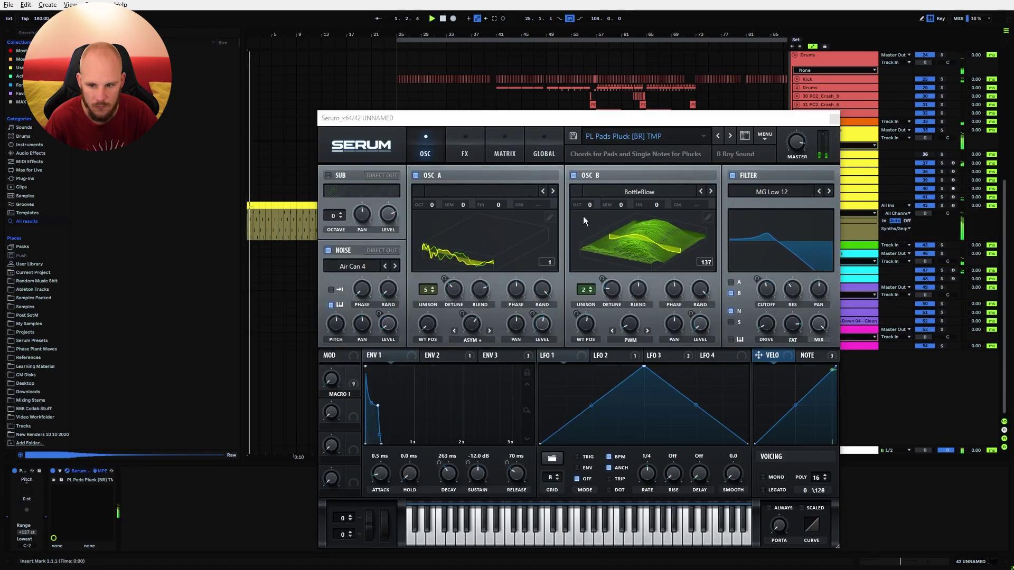
drag(336, 377, 351, 409)
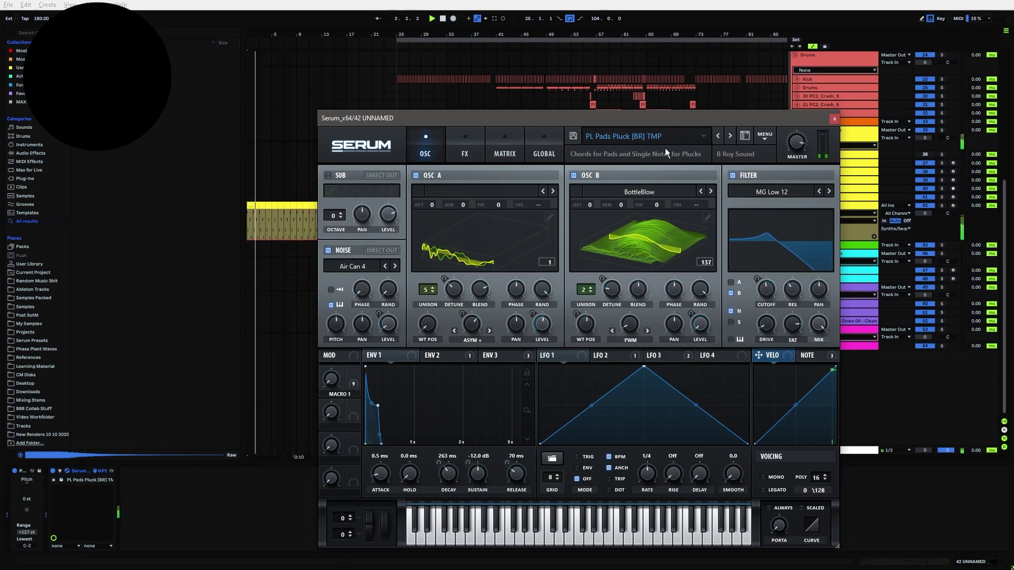
Audition the User presets PL Extreme and PL DJ Filter in Serum, trying the DJ Filter macro at 100%.
click(702, 138)
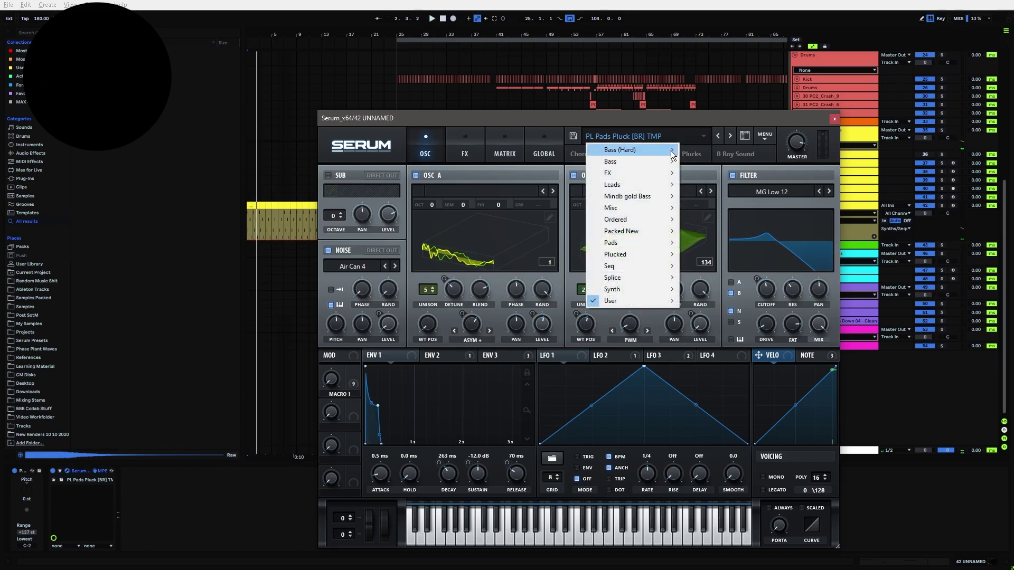
mouse_move(623, 299)
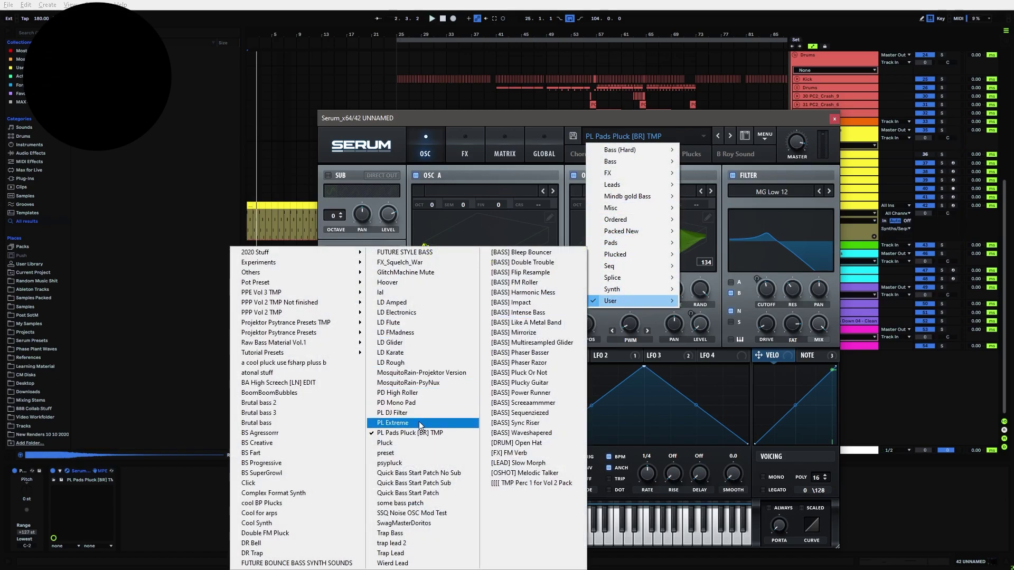
click(419, 423)
click(737, 320)
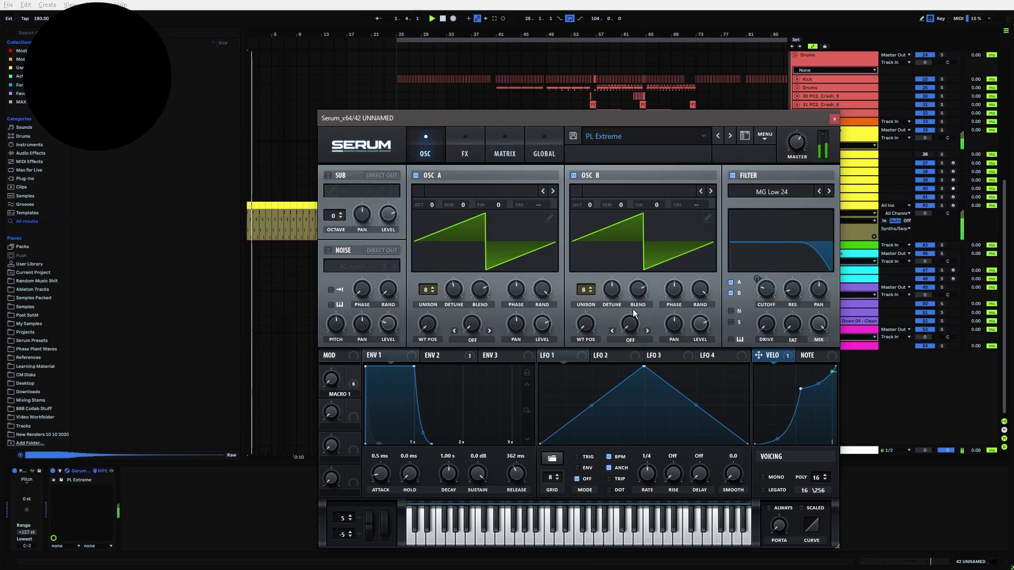
click(717, 137)
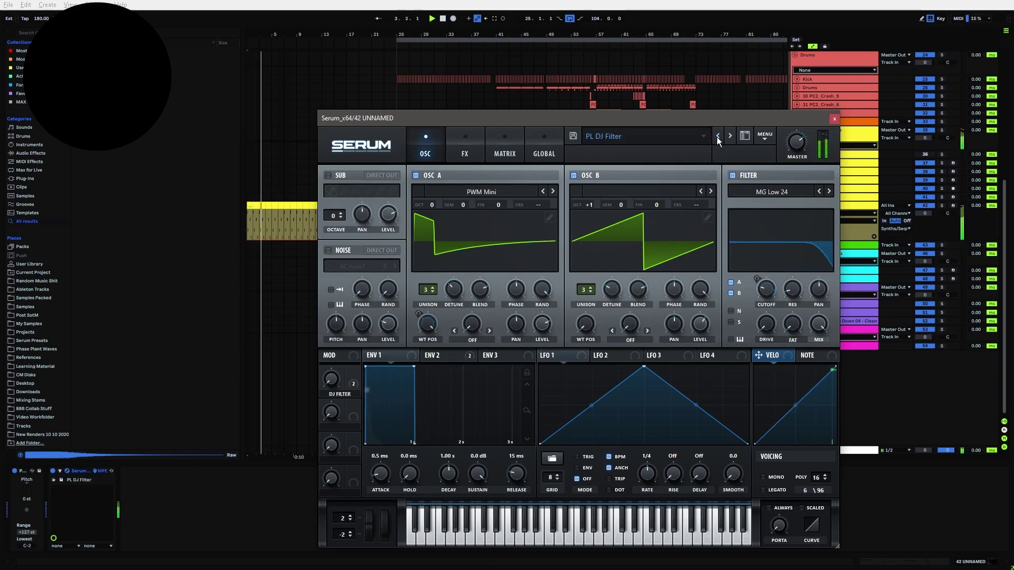
click(728, 136)
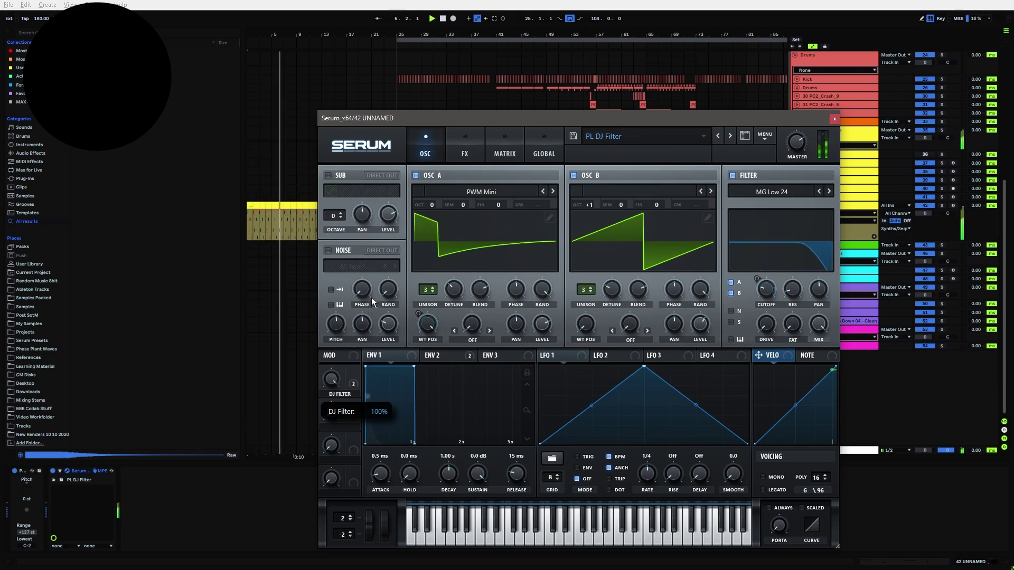
Load the [PLUCK] Long & Lush preset in Serum, set its Attack macro to 100% and play track 42 from bar 1.
click(718, 136)
click(736, 318)
click(766, 137)
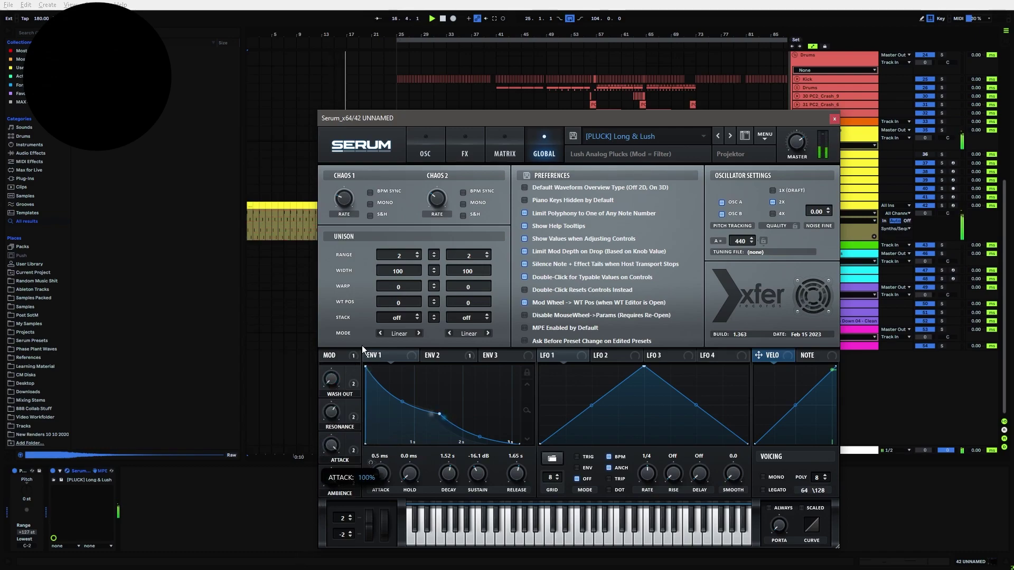
click(249, 229)
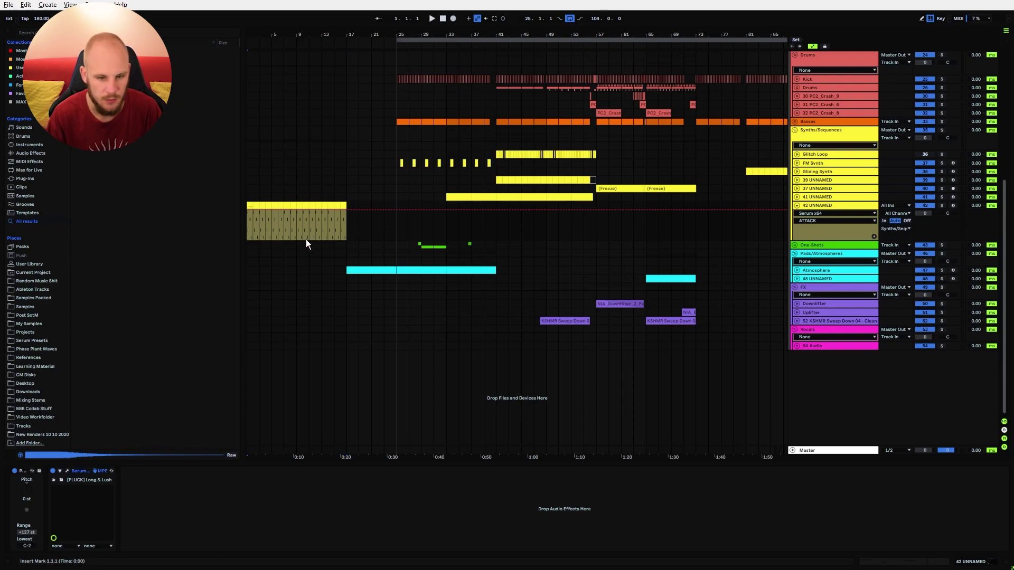
key(space)
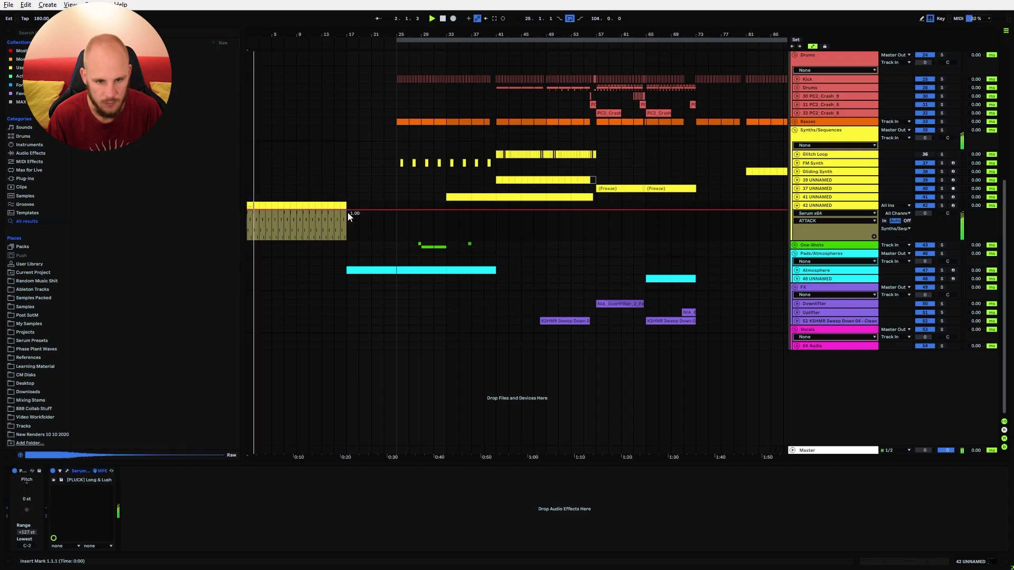
Reopen Serum on track 42, play from bar 1 and try its Attack and Wash Out macros.
click(69, 470)
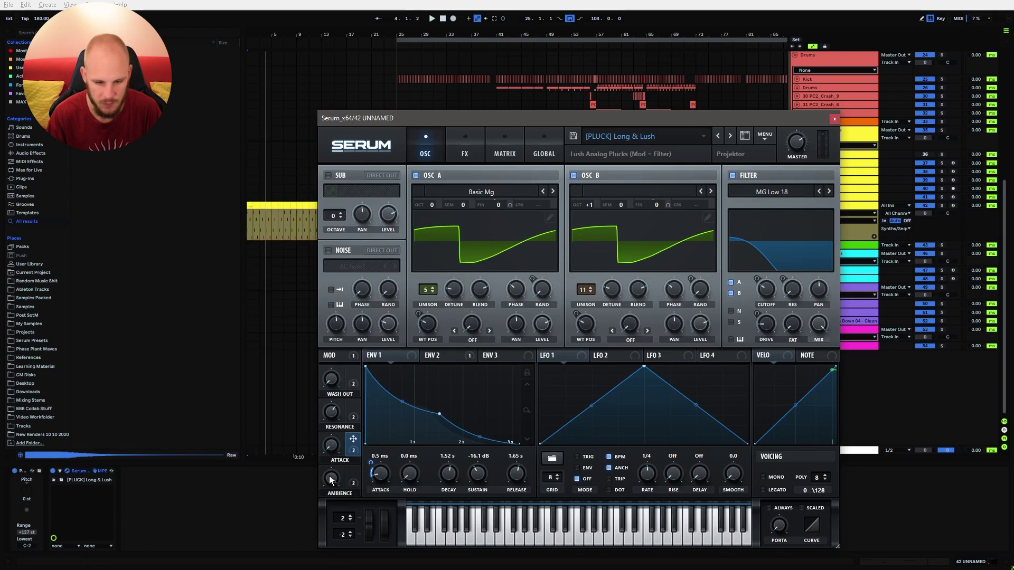
click(246, 223)
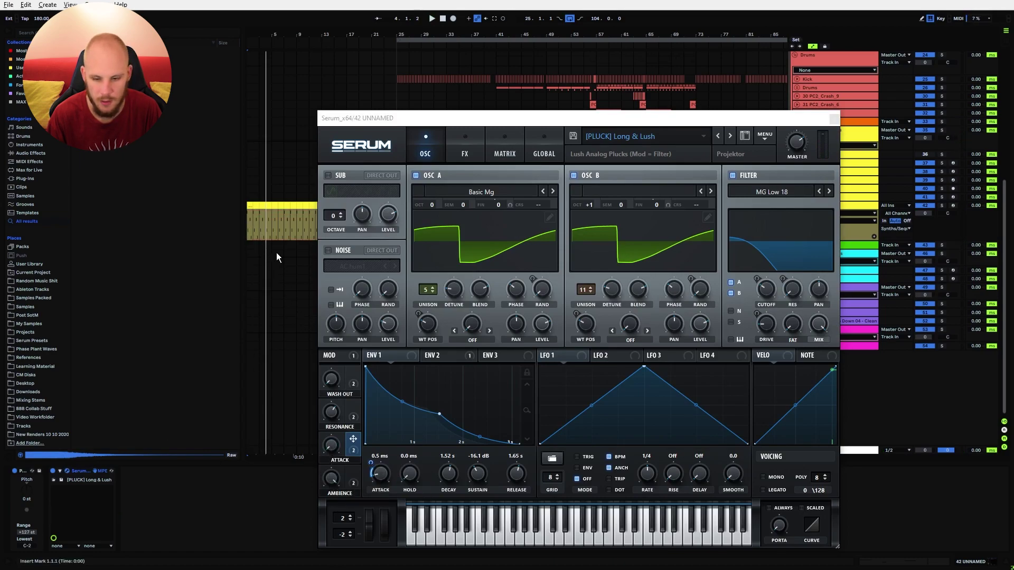
click(250, 224)
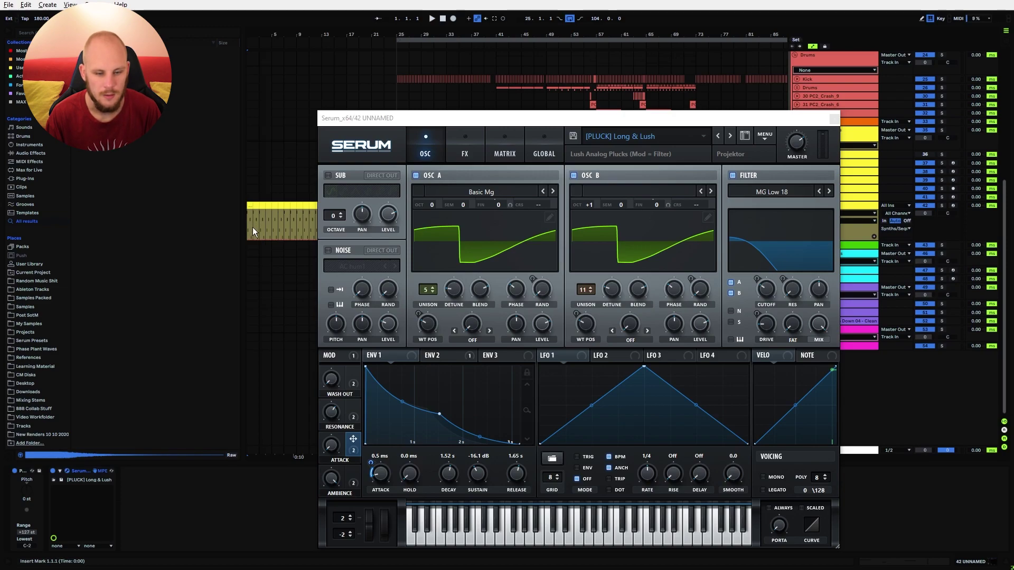
key(space)
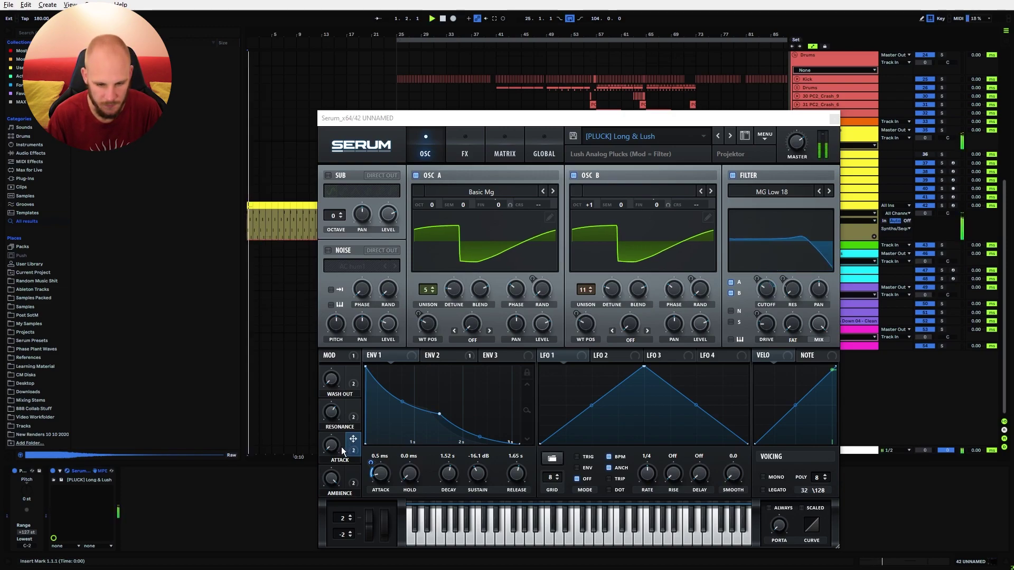
click(337, 447)
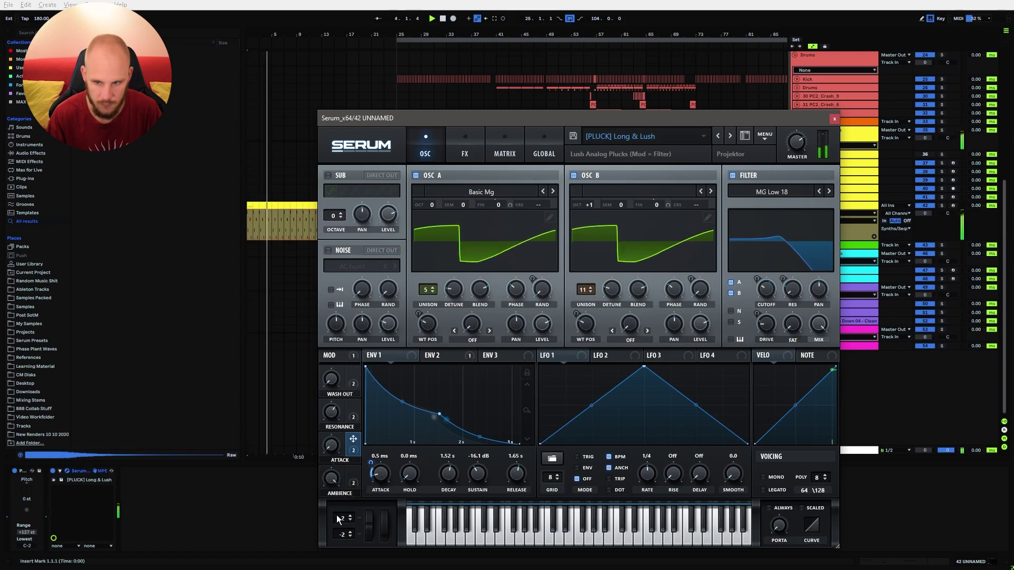
drag(339, 382, 356, 277)
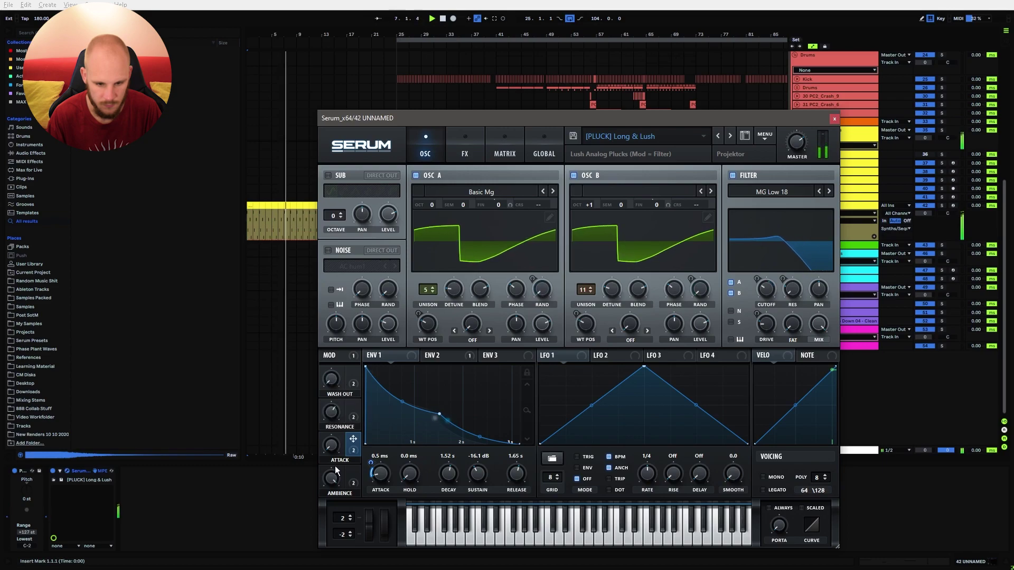
key(space)
Move the Serum window aside and make the Attack automation fall from 100% at bar 1 to 0% at bar 17.
drag(285, 244, 265, 209)
drag(398, 121, 480, 128)
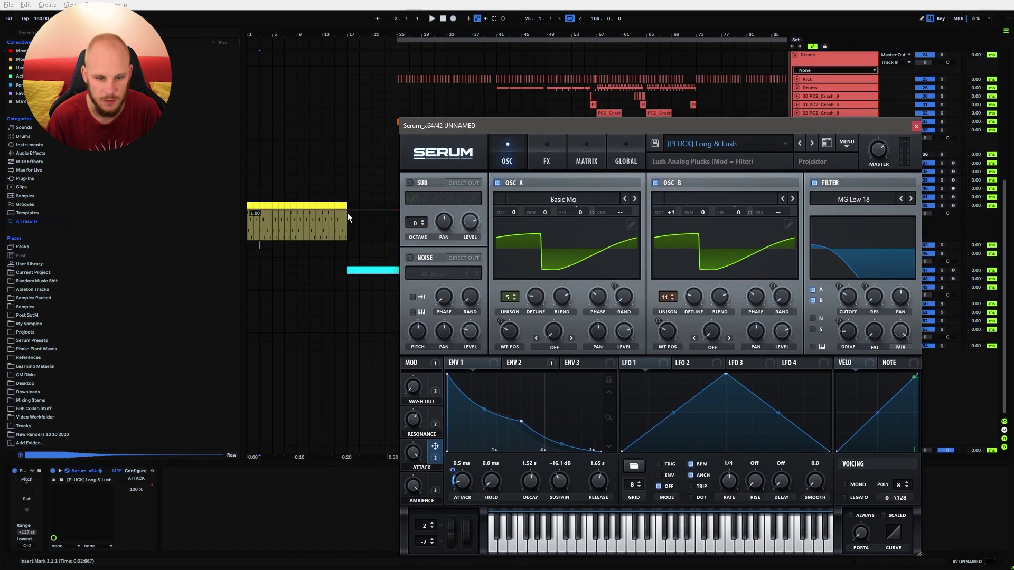
drag(348, 211, 348, 239)
Automate Serum's Mod Wheel from 0% at bar 1 to 61% at bar 17, and Wash Out from 0% to 100%.
click(408, 362)
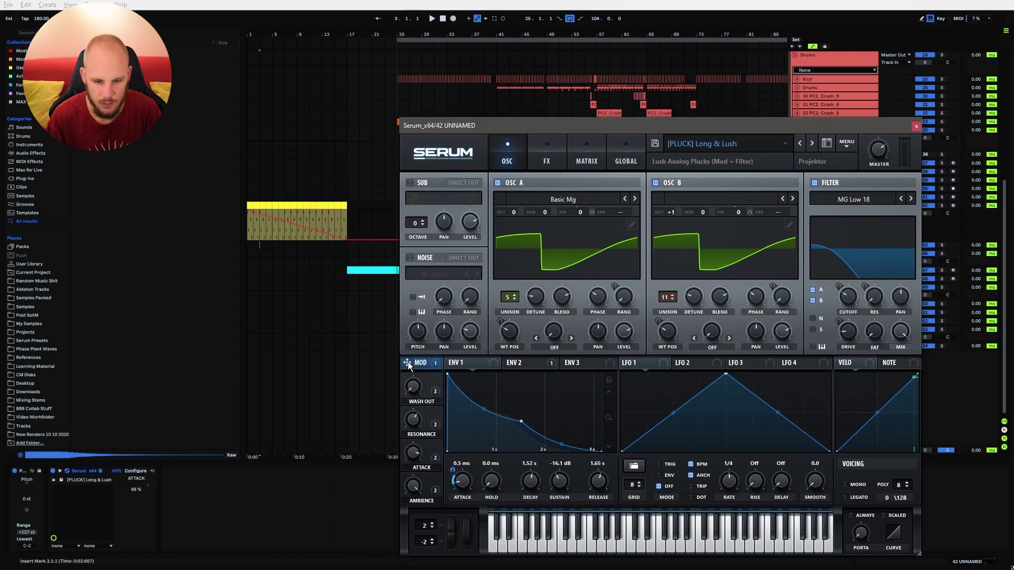
drag(469, 534, 475, 479)
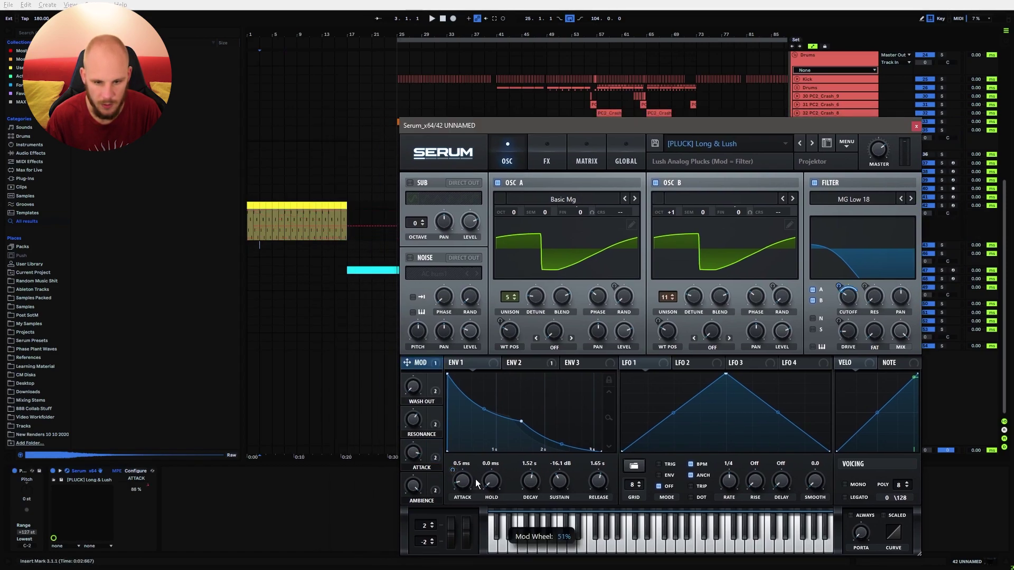
click(286, 228)
drag(345, 241, 347, 221)
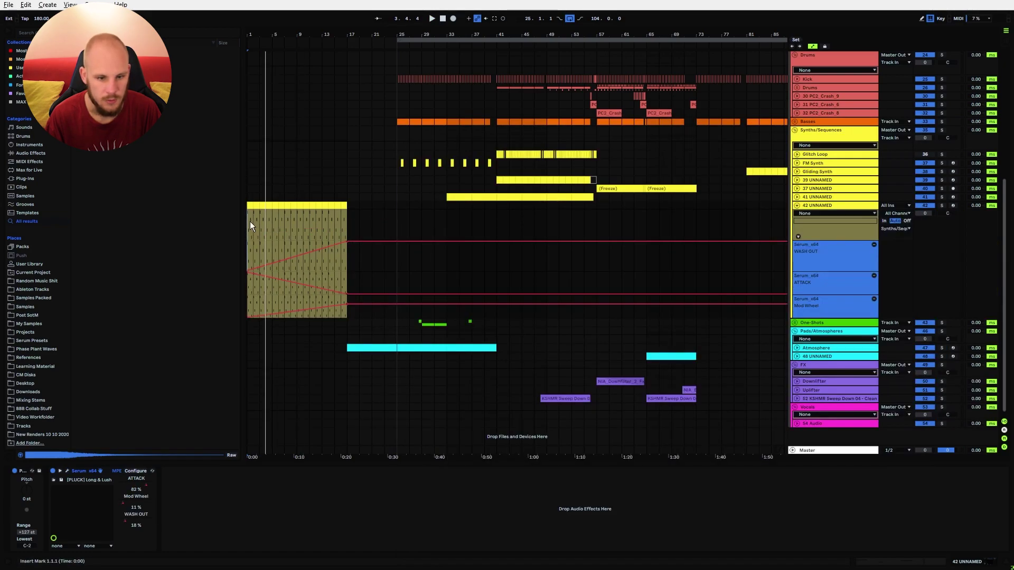
Play the automated intro from bar 1, bring up Serum's Ambience macro for automation and close the plug-in window.
click(250, 224)
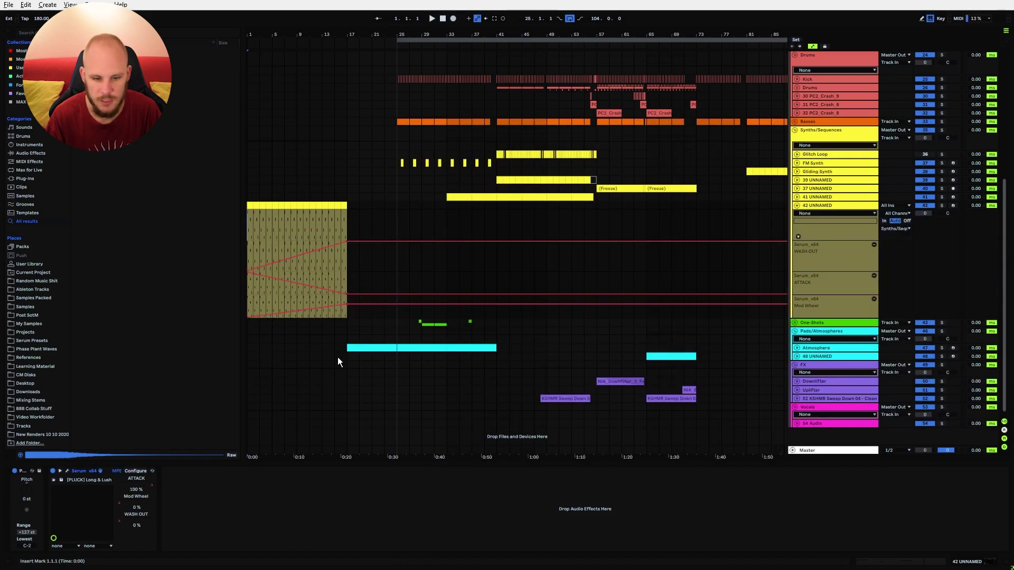
key(space)
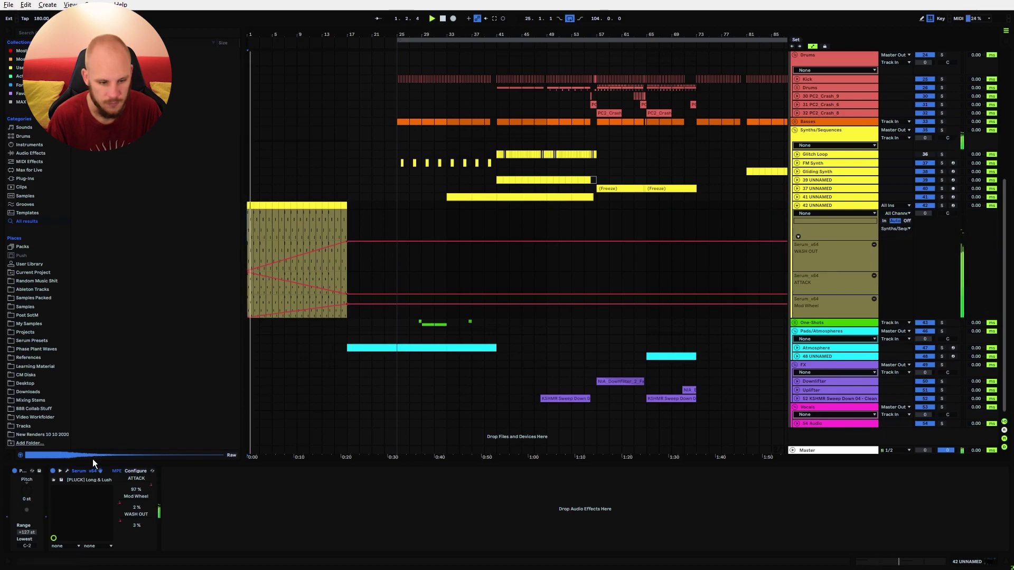
click(68, 471)
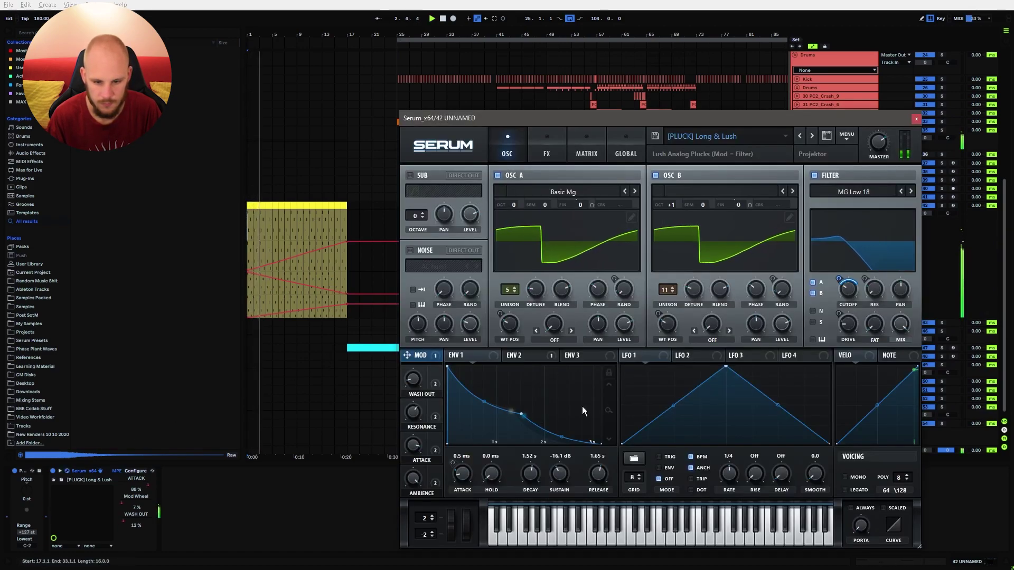
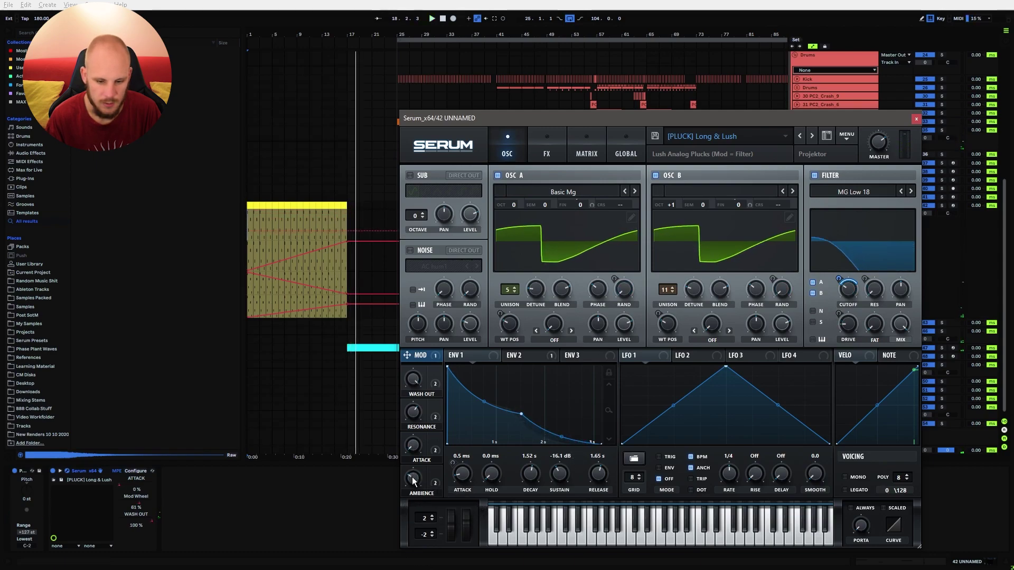
click(916, 119)
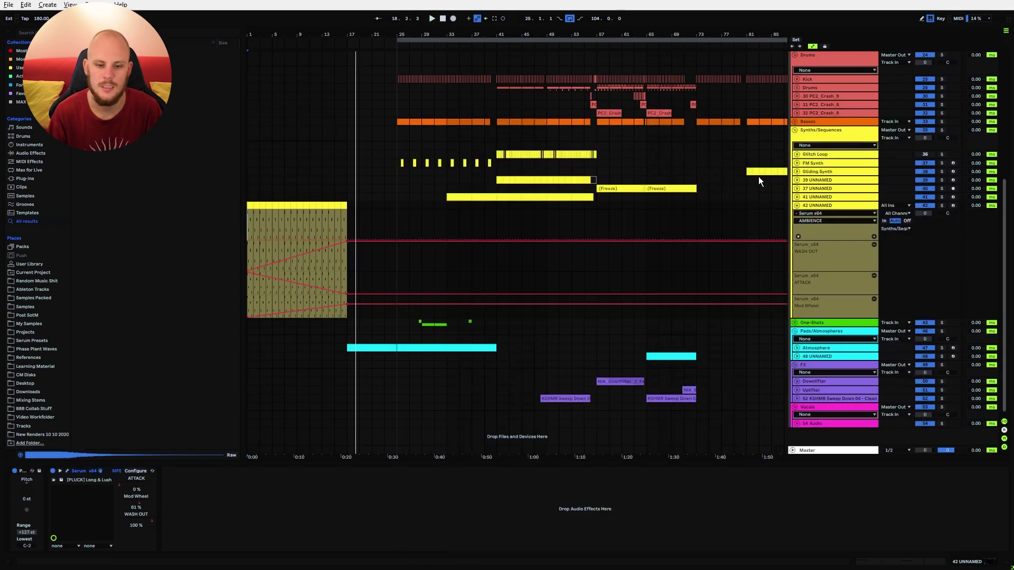
Unfold the Gliding Synth track and play its part from bar 91.
drag(649, 198, 363, 194)
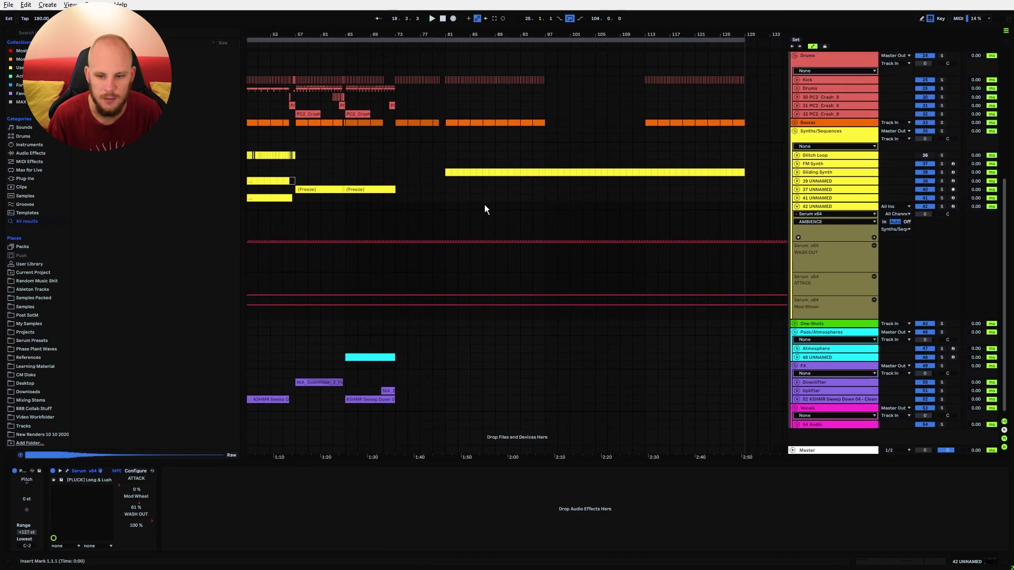
click(796, 173)
click(506, 181)
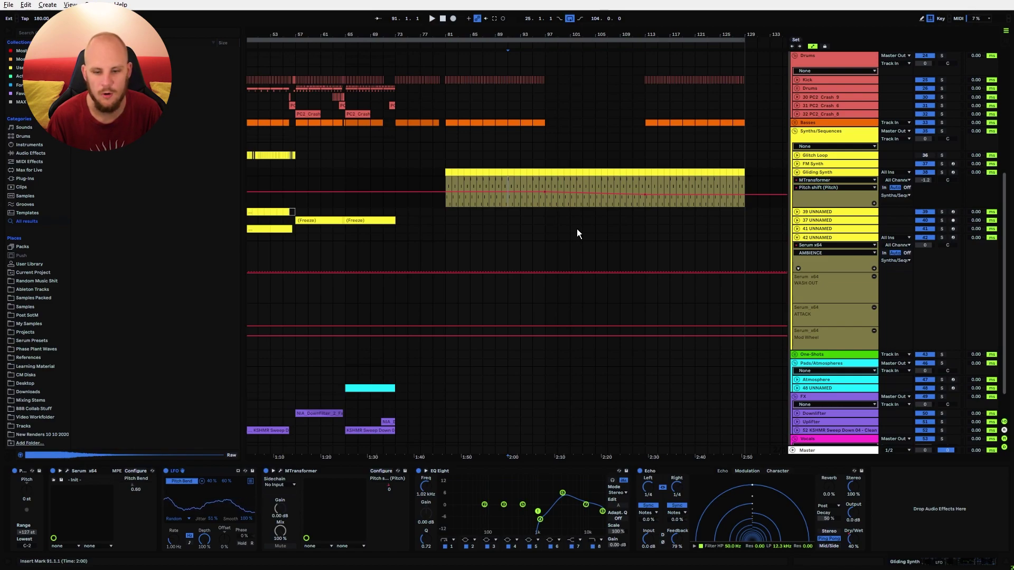
key(space)
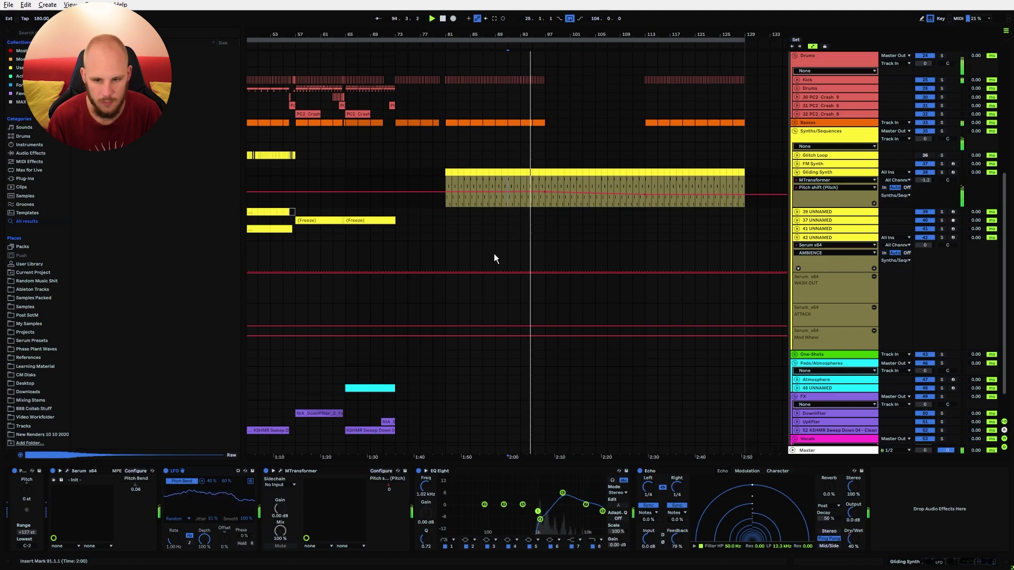
scroll(423, 255, down, 1)
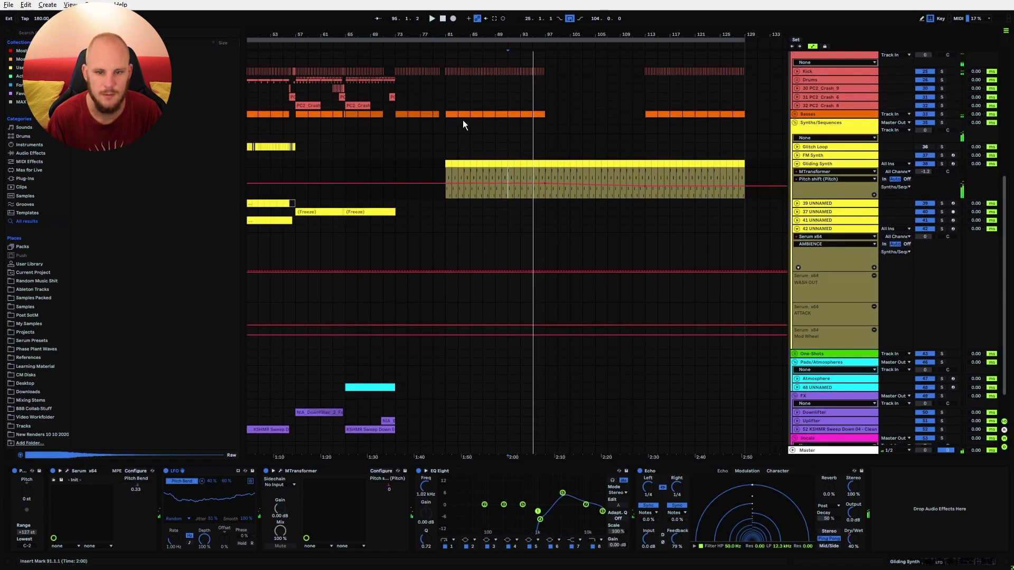
Return to track 42 at bar 5 of the intro and inspect its Serum patch.
drag(409, 34, 705, 36)
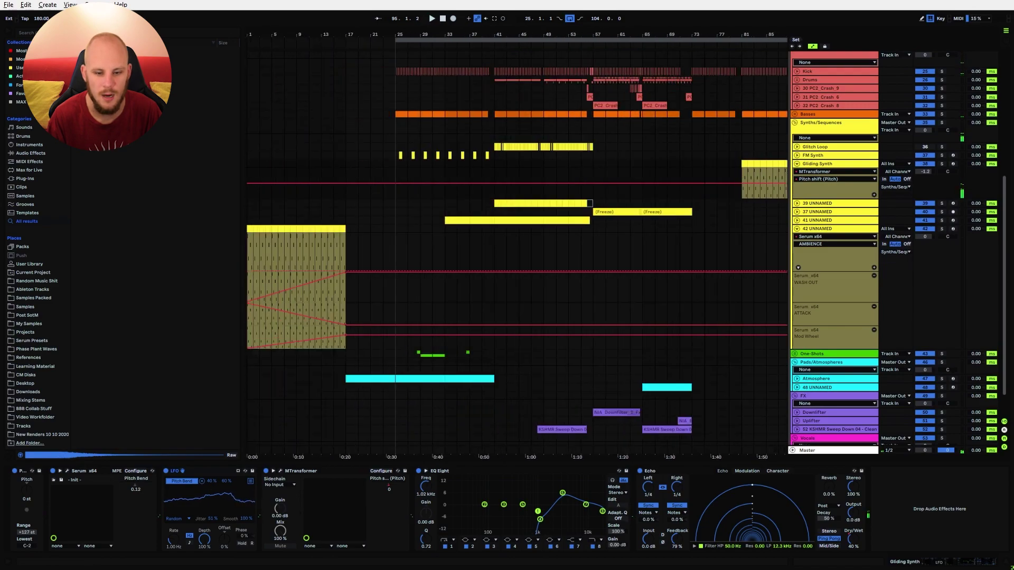
click(812, 230)
click(271, 259)
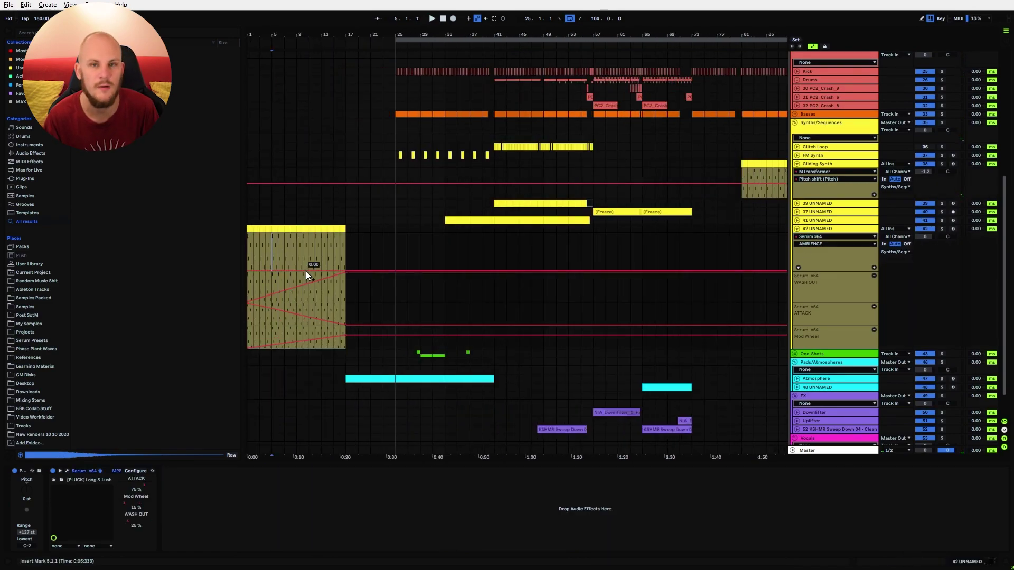
right_click(218, 517)
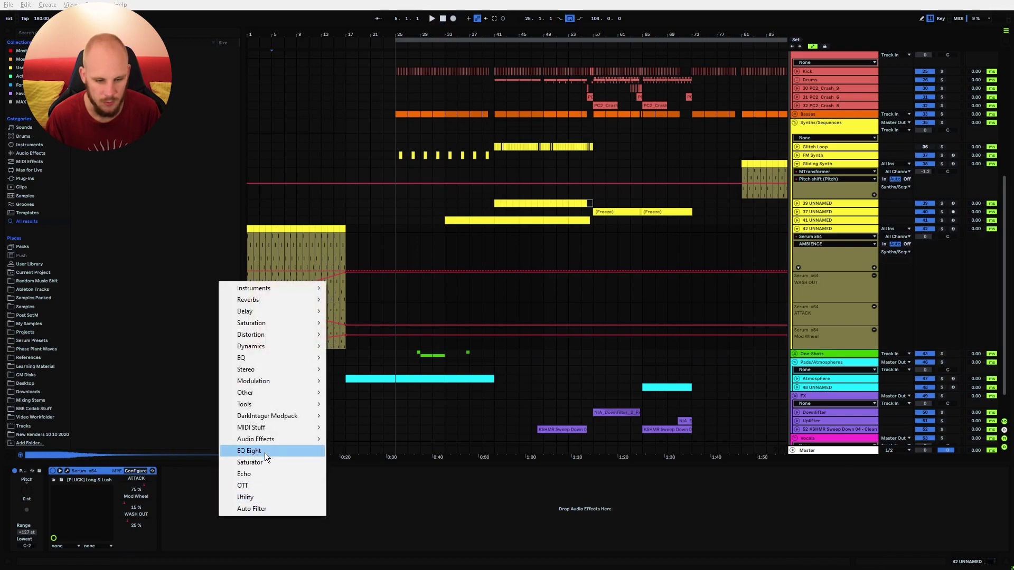
click(68, 471)
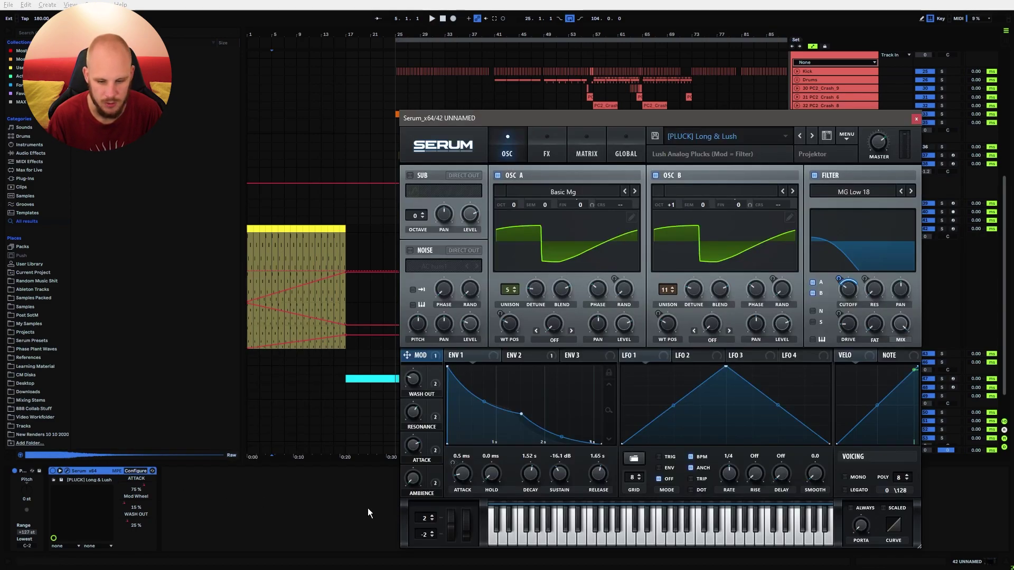
click(916, 119)
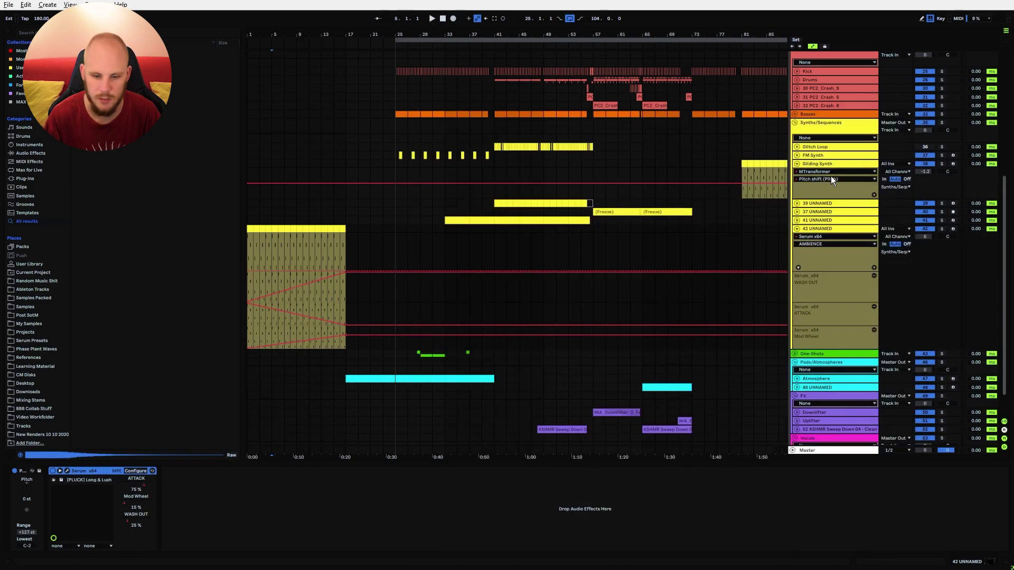
Add the dblue_Glitch v1_3.64 plug-in after Serum on track 42 and set its Amount to 0%.
click(261, 521)
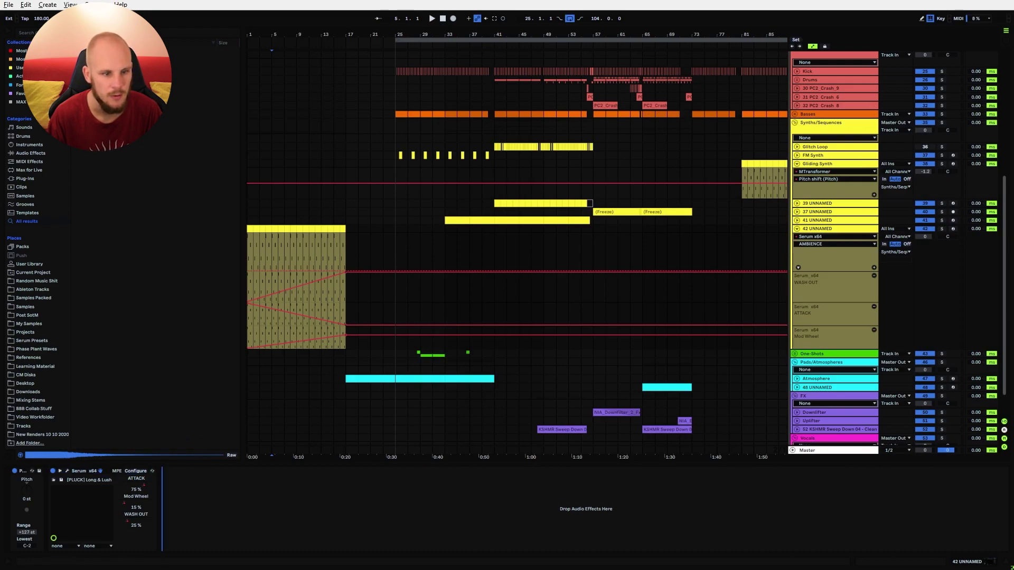
click(22, 51)
drag(100, 281, 203, 494)
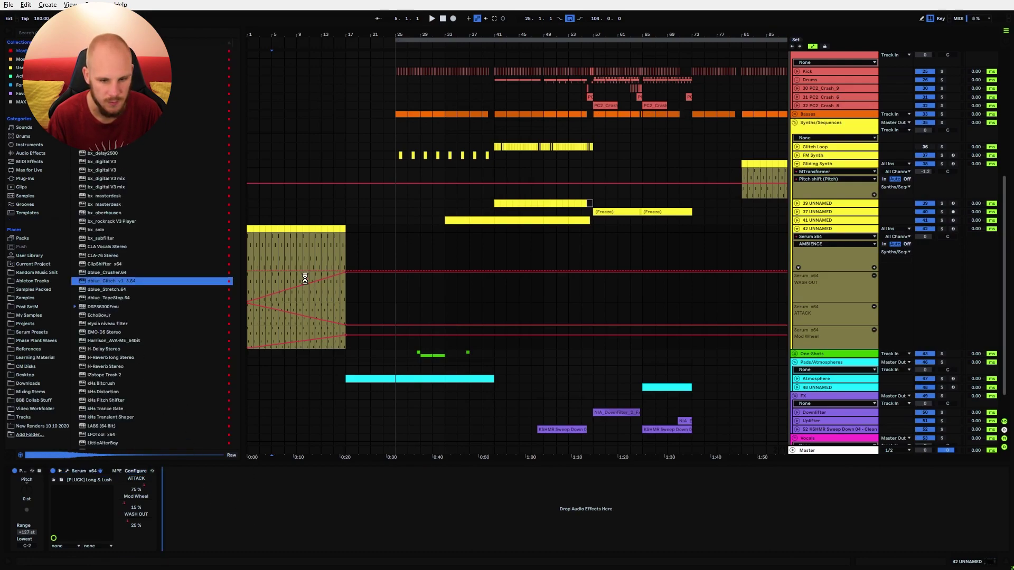
drag(516, 171, 541, 140)
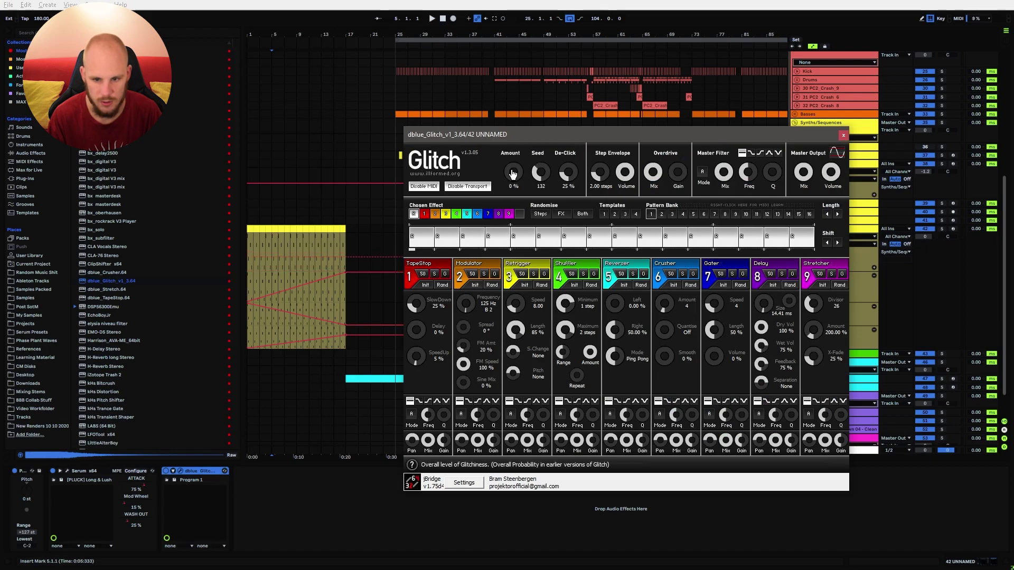
click(843, 138)
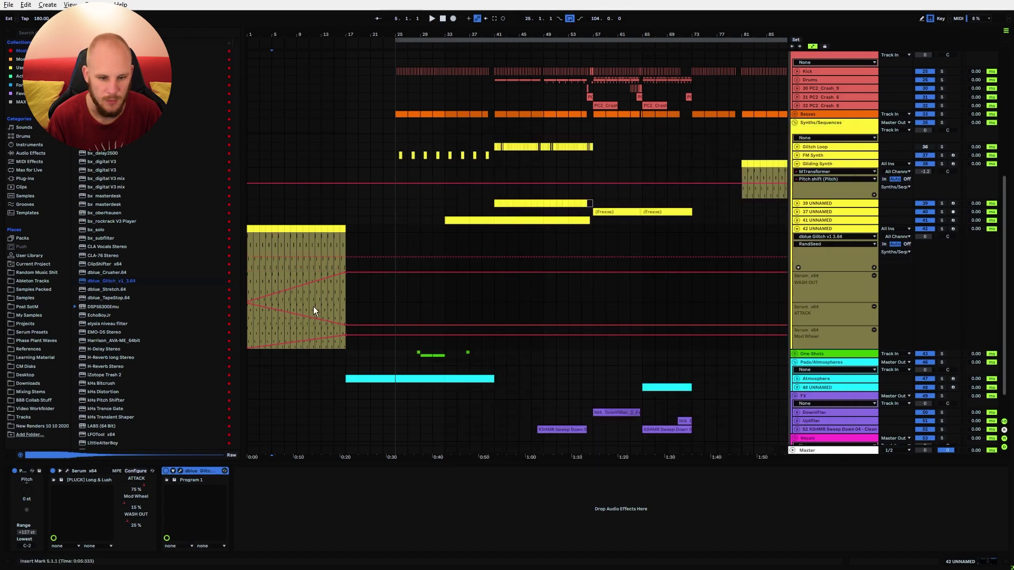
Set Glitch's Amount to 100%, automate its output mix from 0% at bar 9 to 100% at bar 17, and audition the rise.
click(294, 246)
click(295, 257)
click(296, 257)
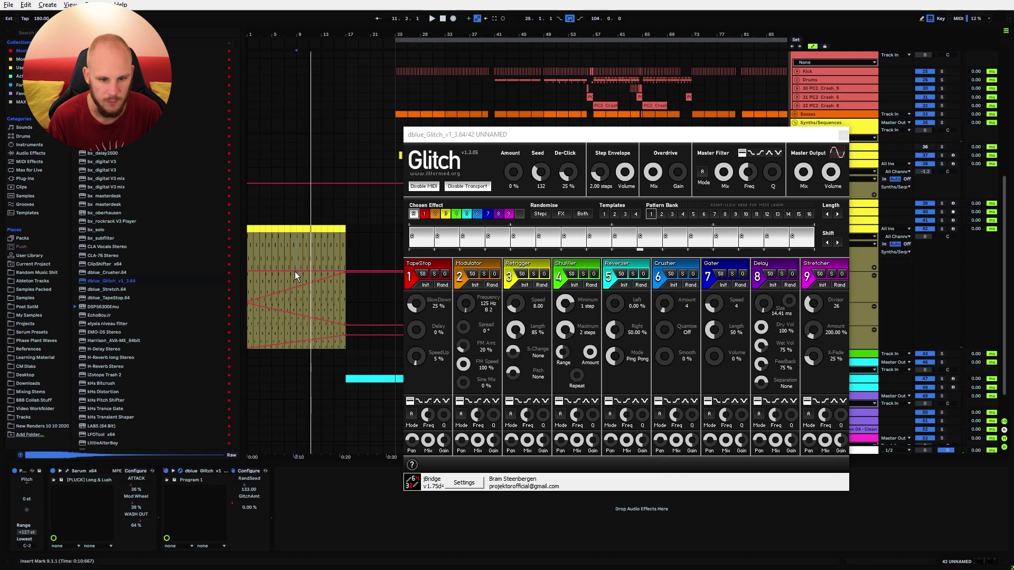
drag(296, 270, 296, 234)
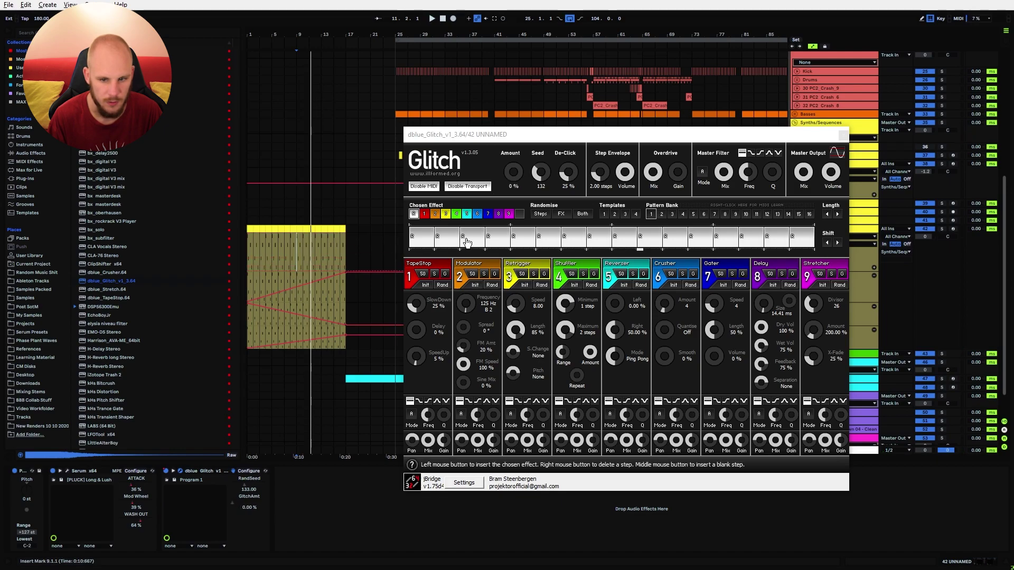
click(515, 177)
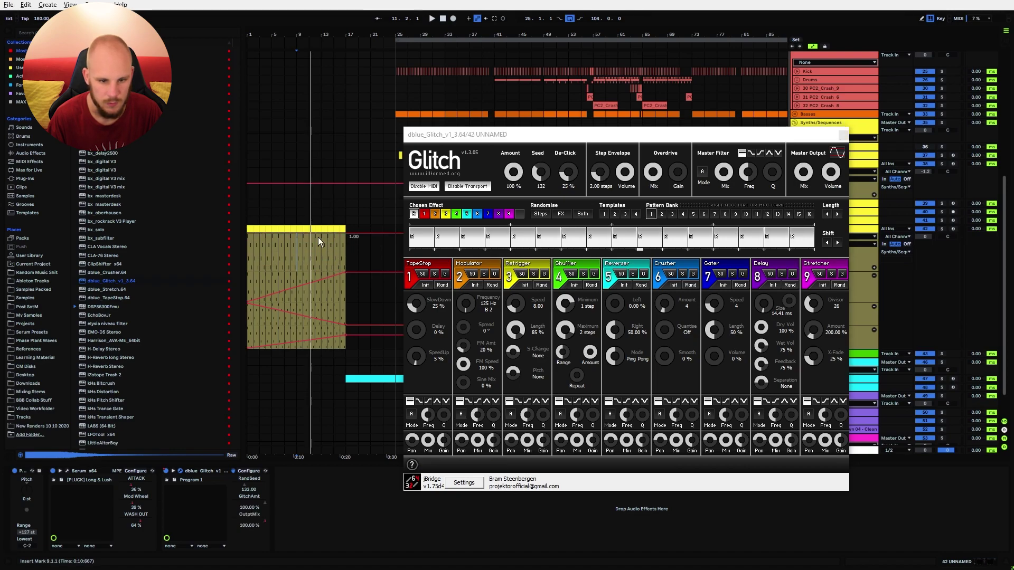
click(297, 234)
key(space)
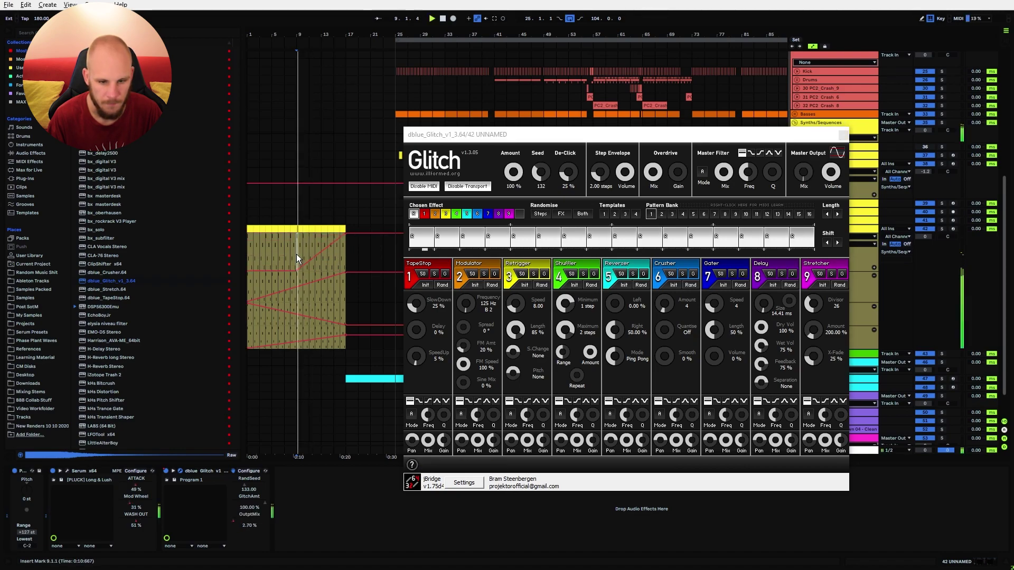
click(843, 135)
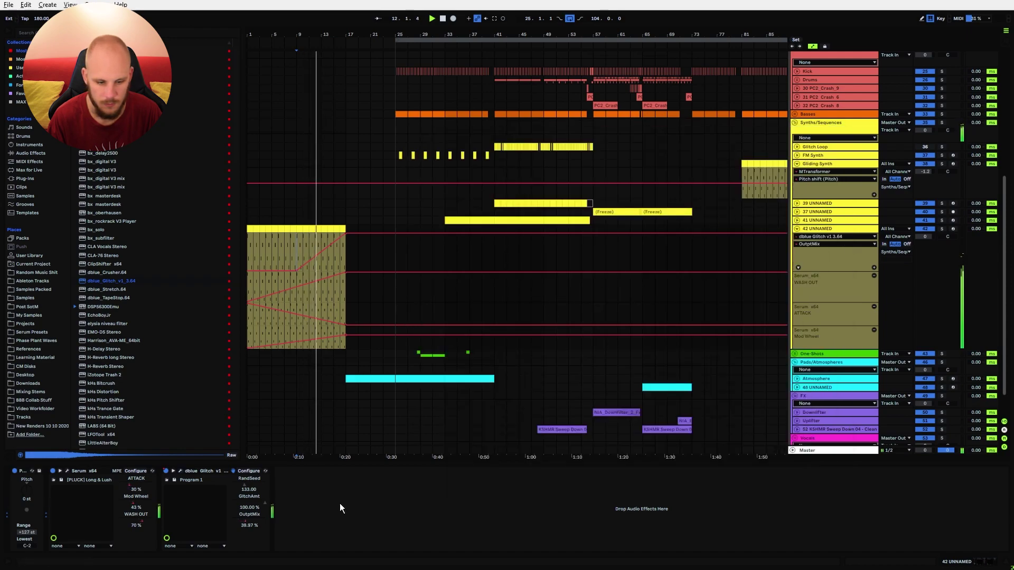
Add Echo after Glitch in Ping Pong mode, with Feedback at 89% and the low-pass filter at 7.99 kHz.
right_click(354, 501)
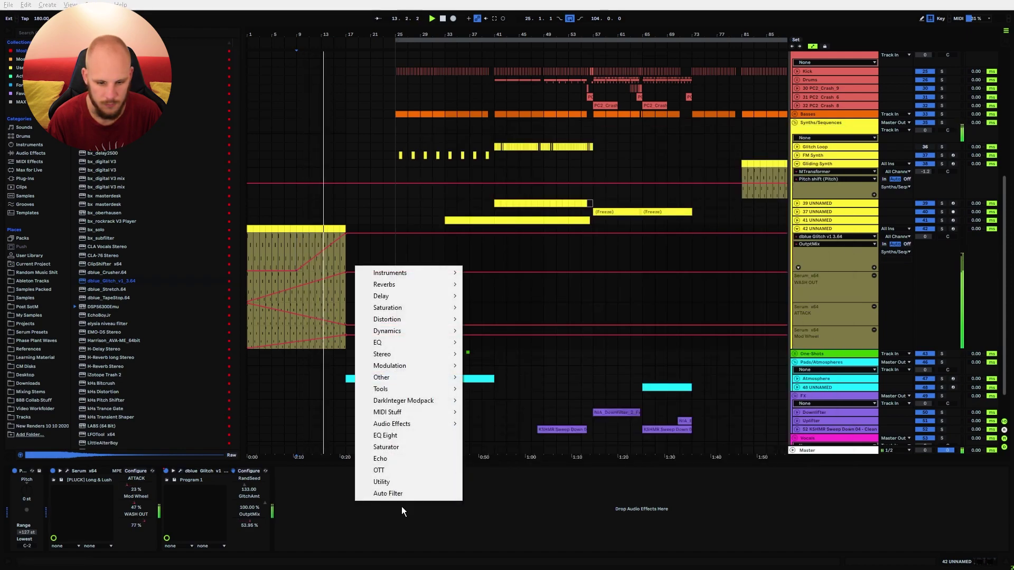
click(396, 459)
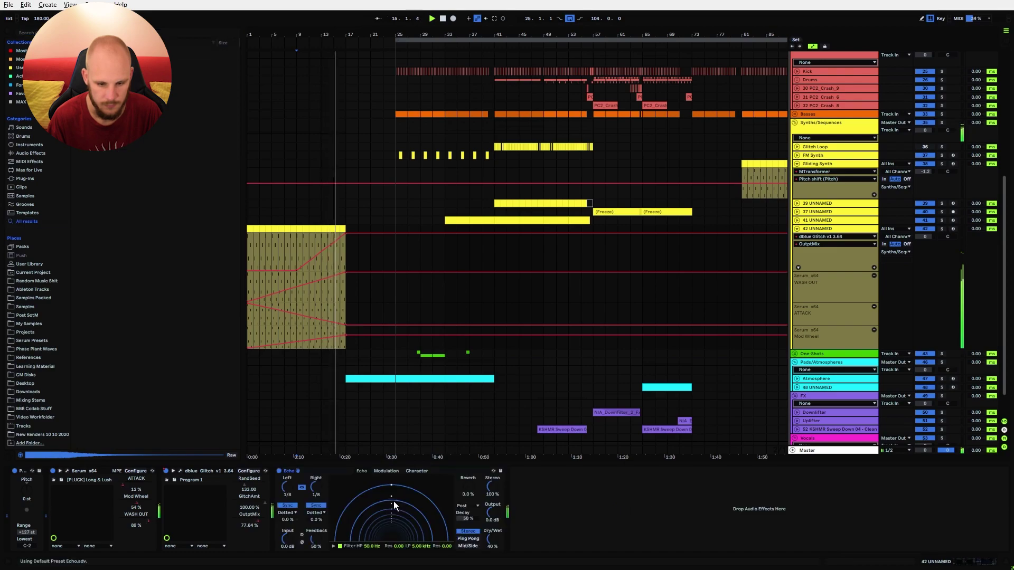
drag(317, 547, 316, 530)
key(space)
key(space)
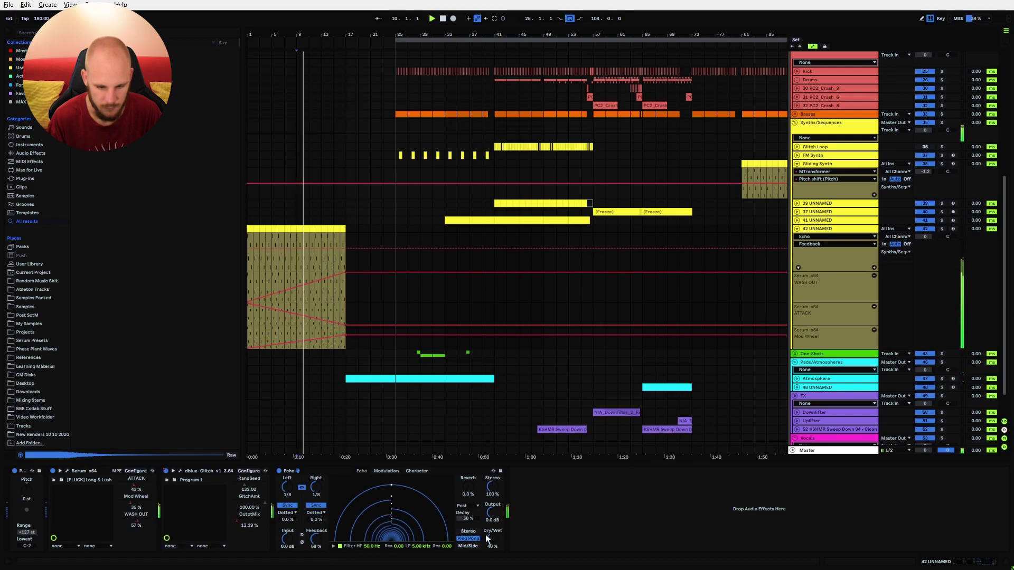
drag(422, 546, 422, 544)
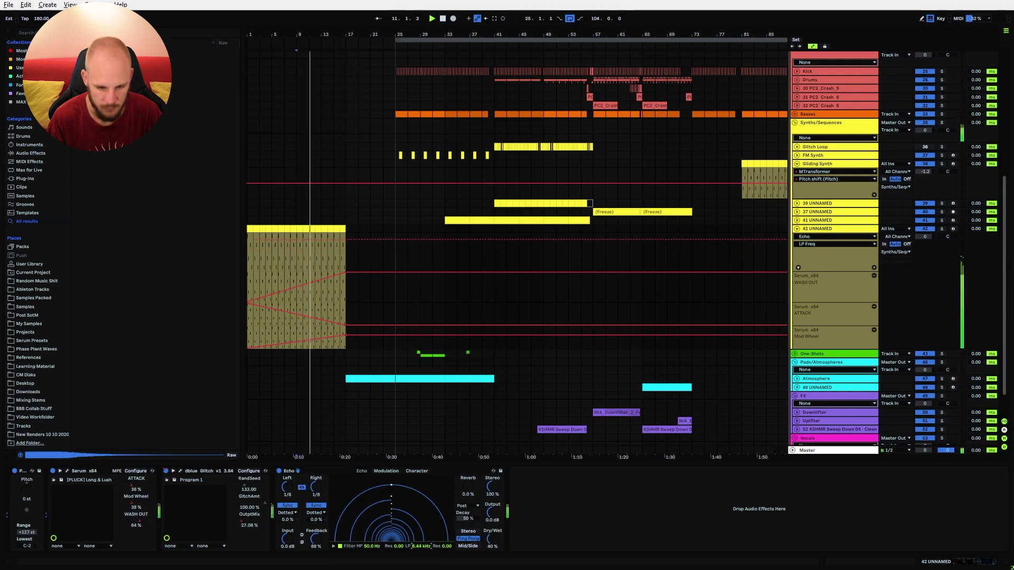
Add EQ Eight with a low cut near 199 Hz and a boost near 10.7 kHz, and automate Echo's Dry/Wet upward from bar 1 to 17.
right_click(545, 523)
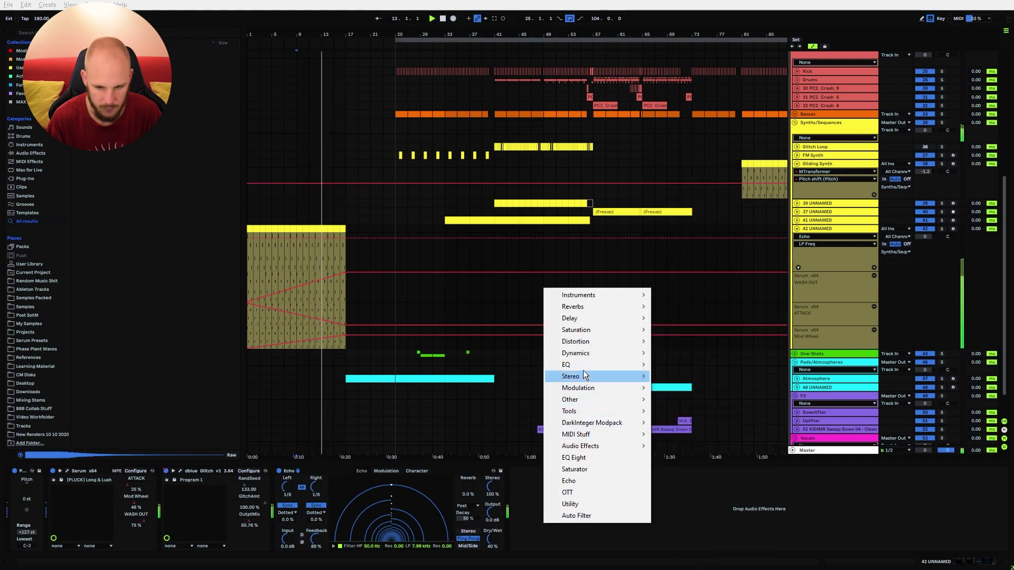
click(586, 458)
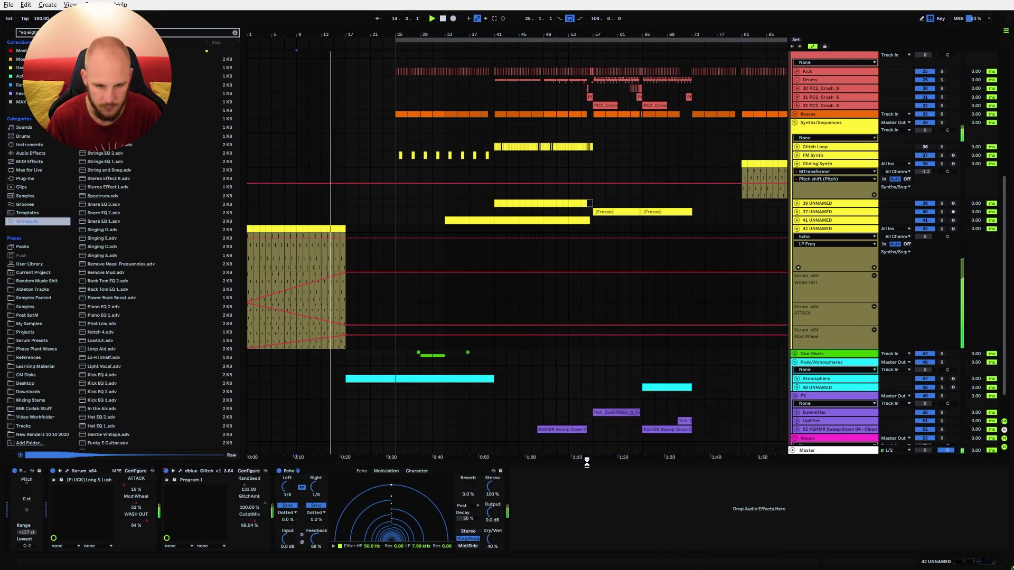
click(540, 548)
click(540, 548)
drag(523, 488, 522, 448)
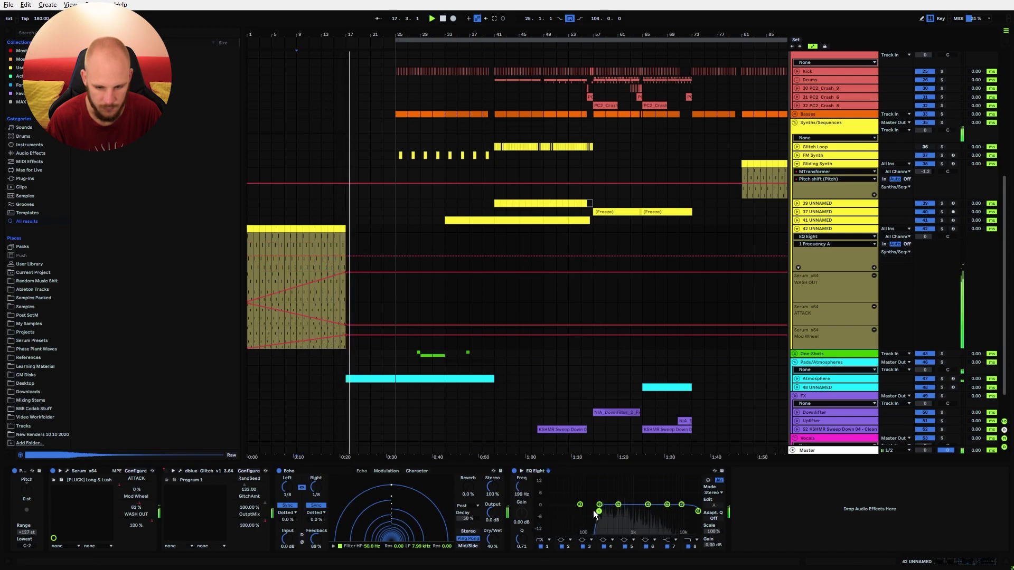
drag(618, 505, 619, 512)
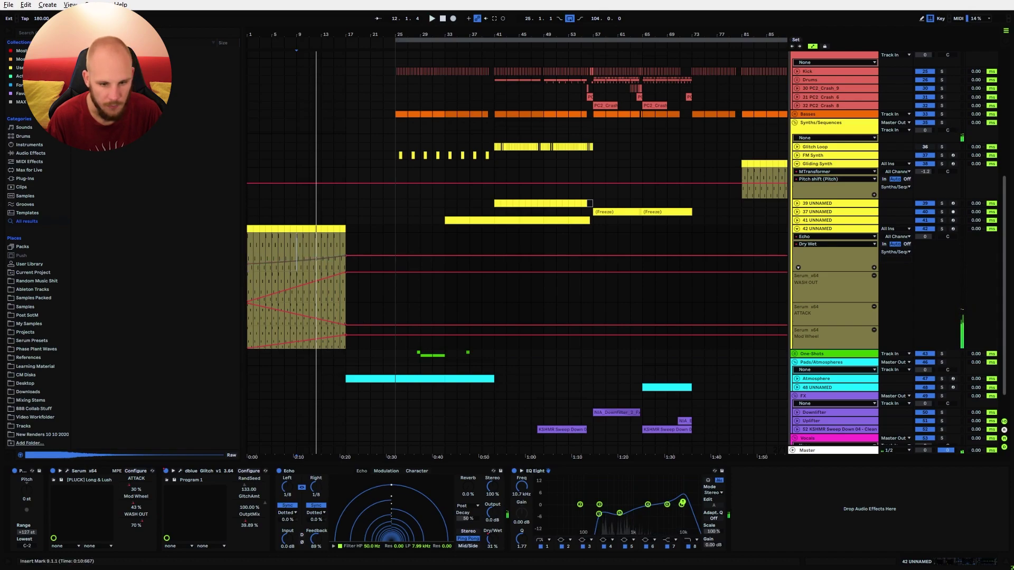
Add MTurboReverb with the Plasma chamber preset, automate its Dry/wet up to 45.6% at bar 17, and play from bar 13.
right_click(765, 499)
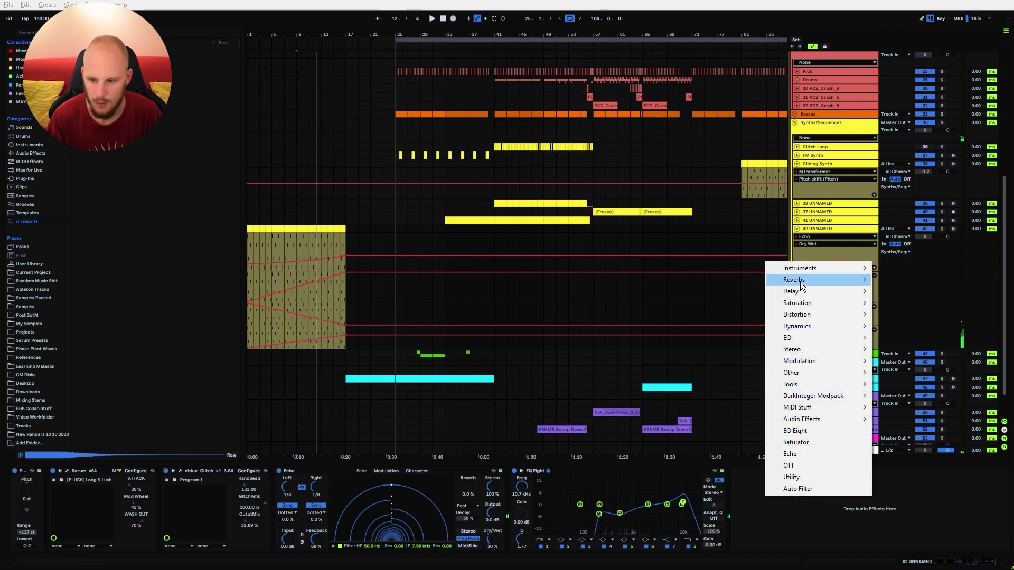
mouse_move(801, 286)
click(908, 306)
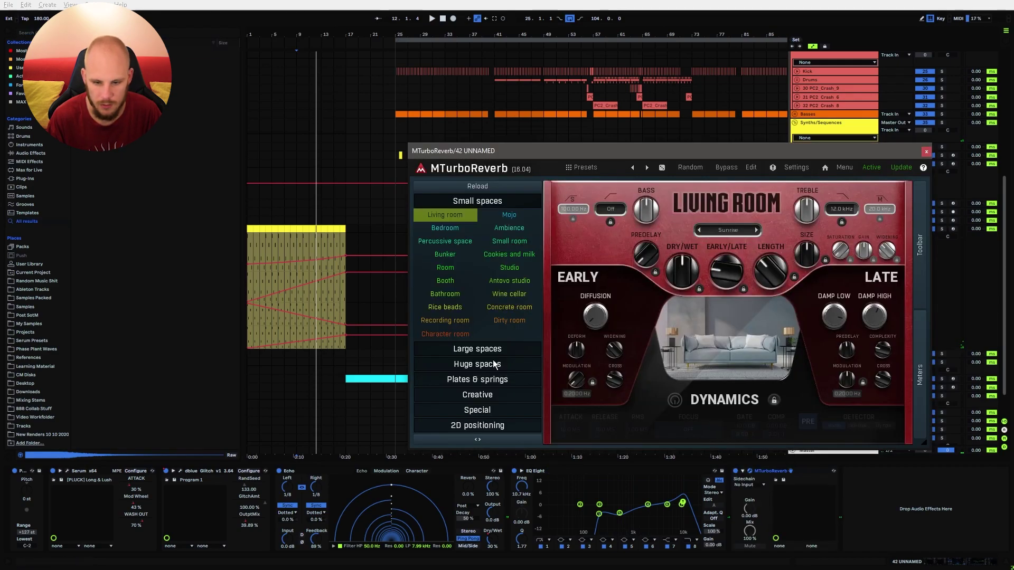
click(483, 351)
click(509, 229)
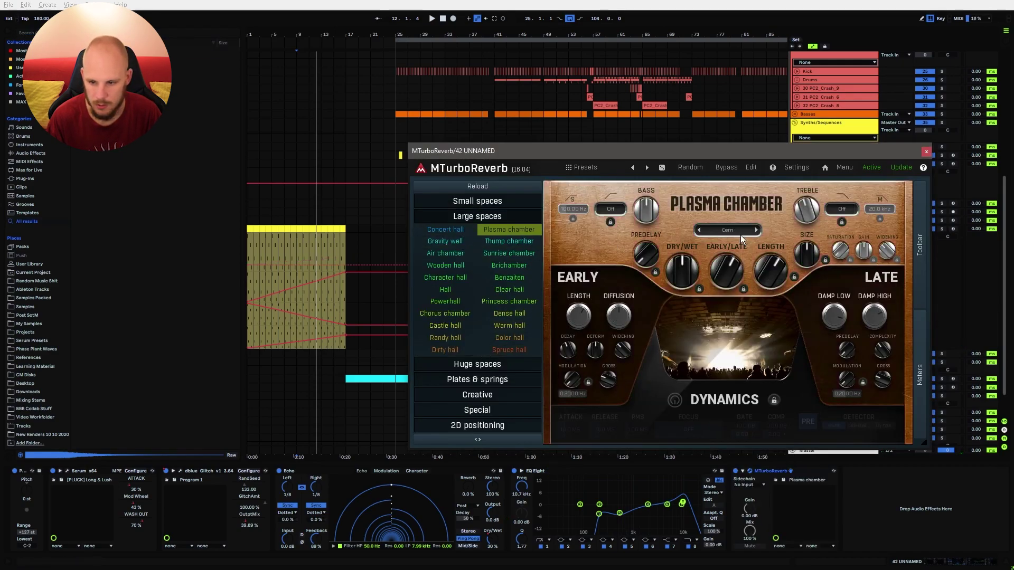
click(317, 240)
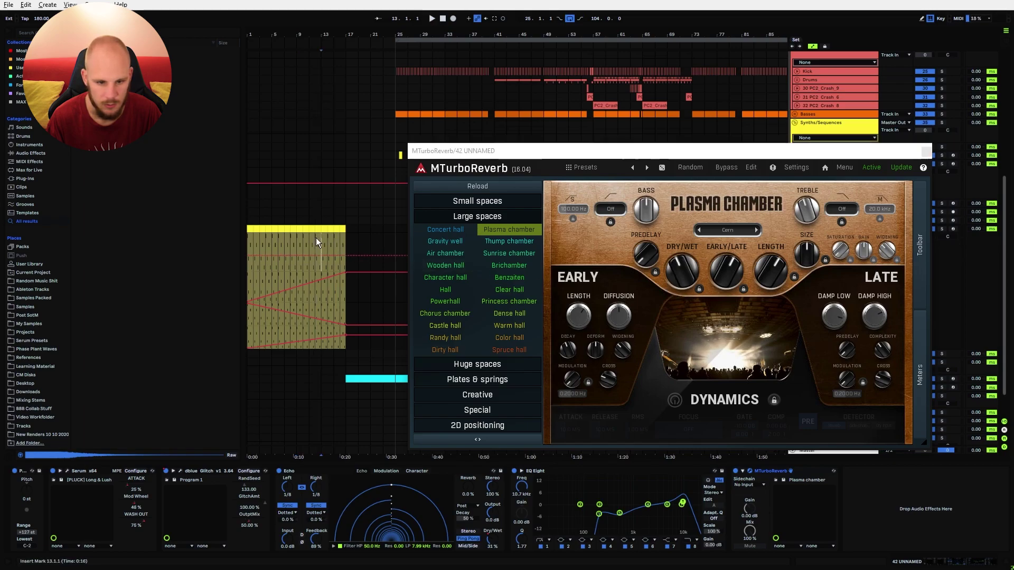
key(space)
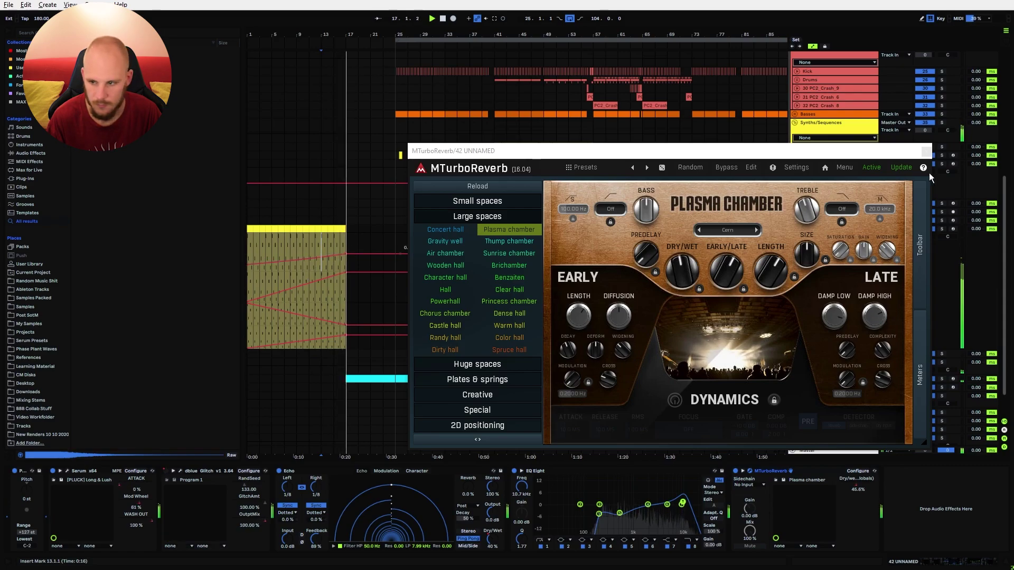
click(927, 152)
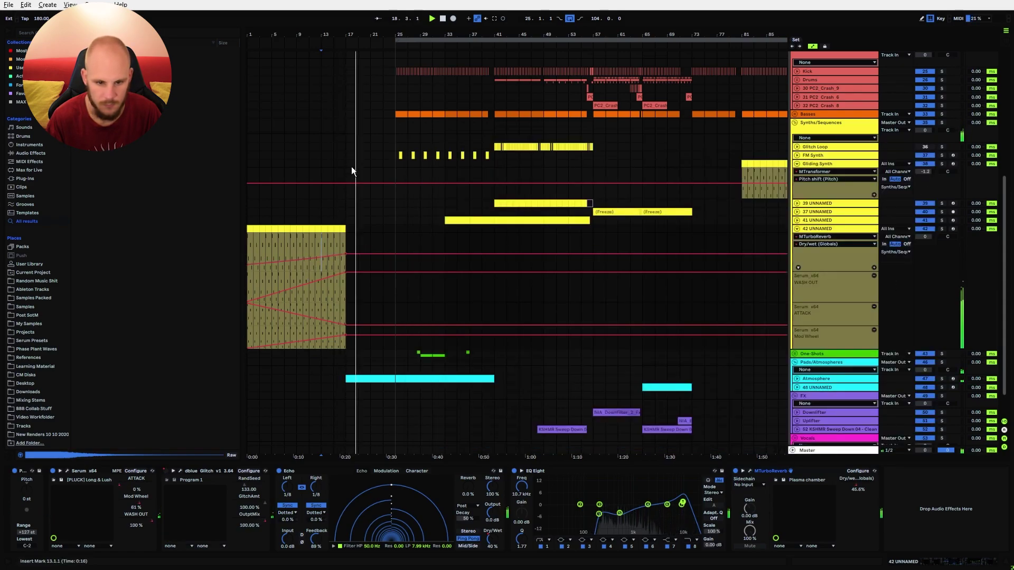
Audition the pluck's tail across the end of its clips at bar 17 and check the Serum patch's envelope.
drag(333, 37, 391, 228)
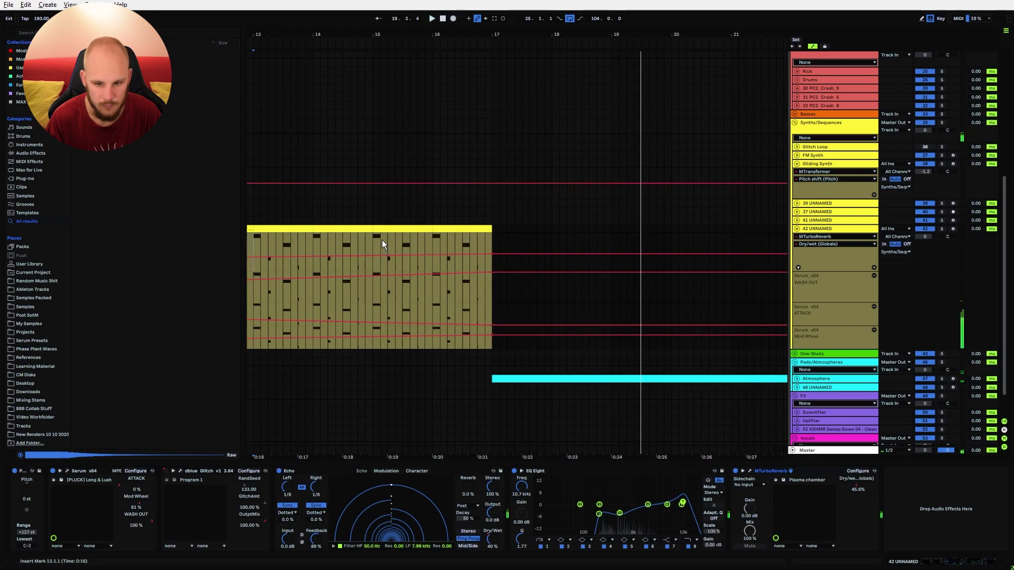
click(378, 236)
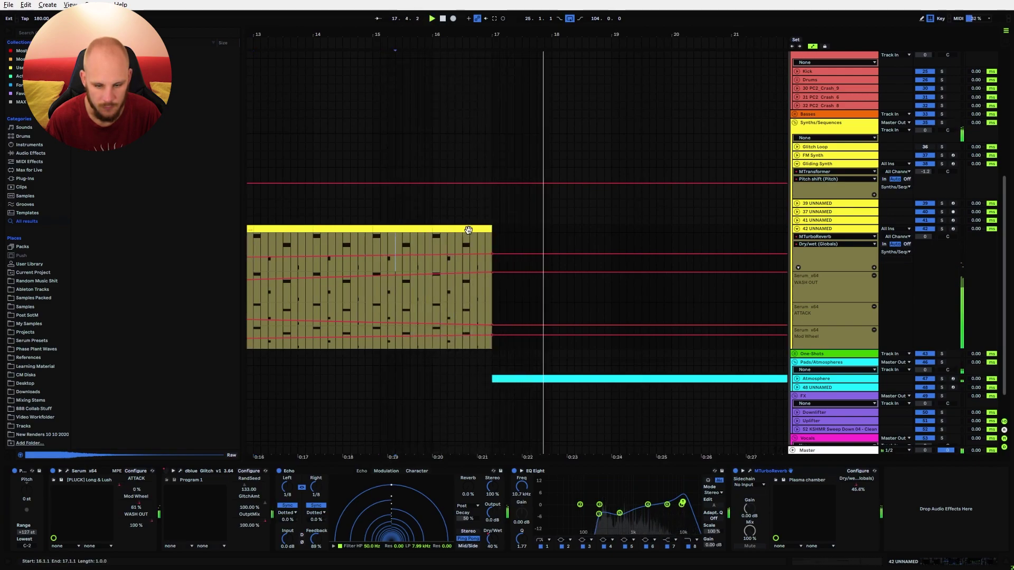
click(68, 471)
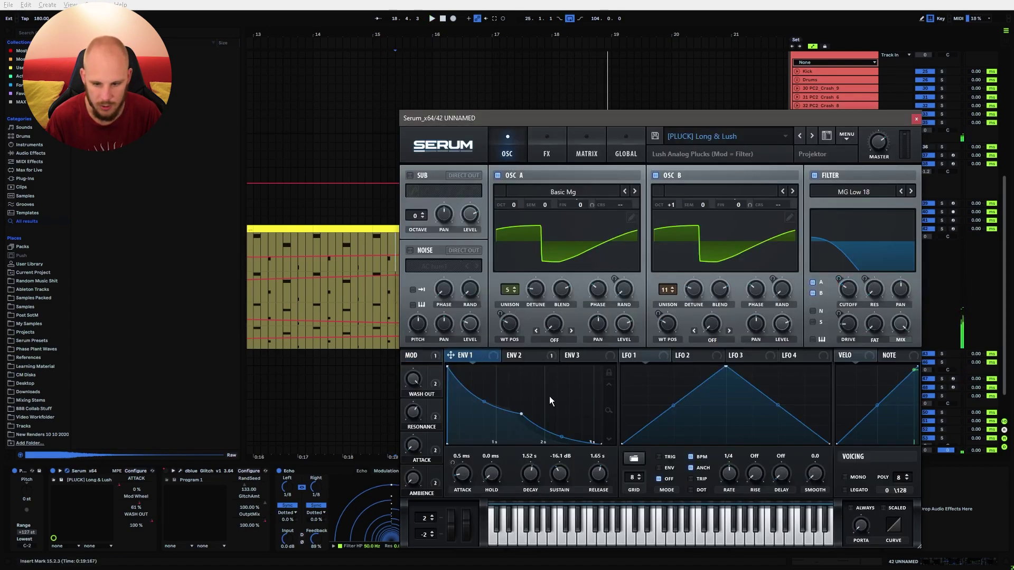
click(917, 119)
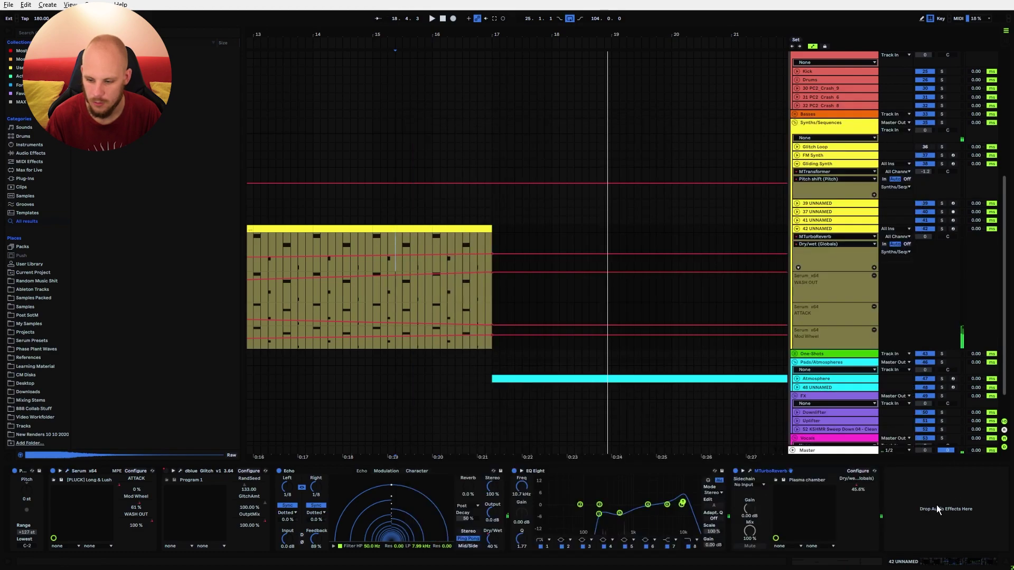
Insert a Utility with gain at -inf dB between Glitch and Echo, automate Device On to switch on at bar 17, and play from bar 15.
right_click(937, 503)
click(942, 489)
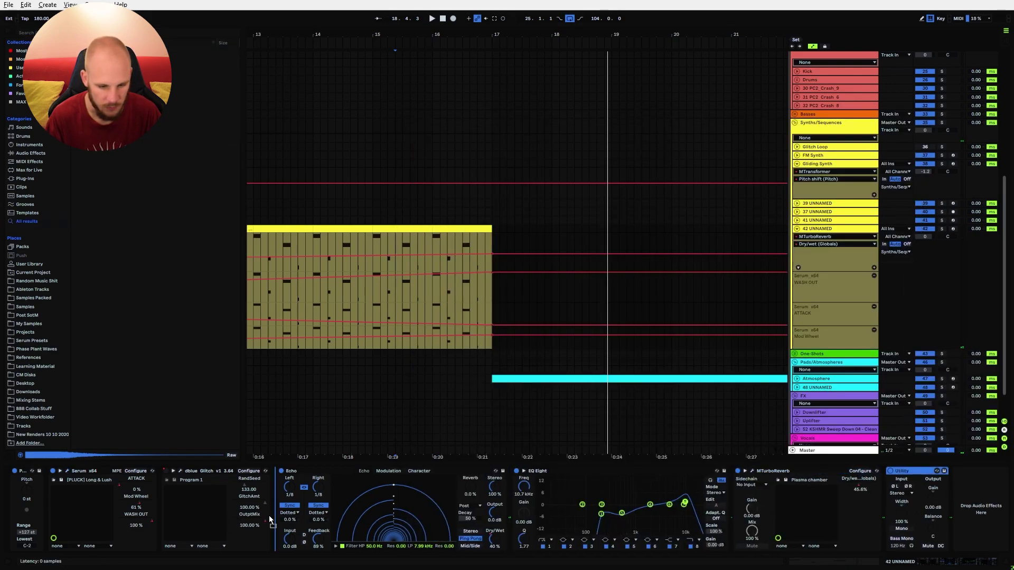
drag(351, 506, 300, 490)
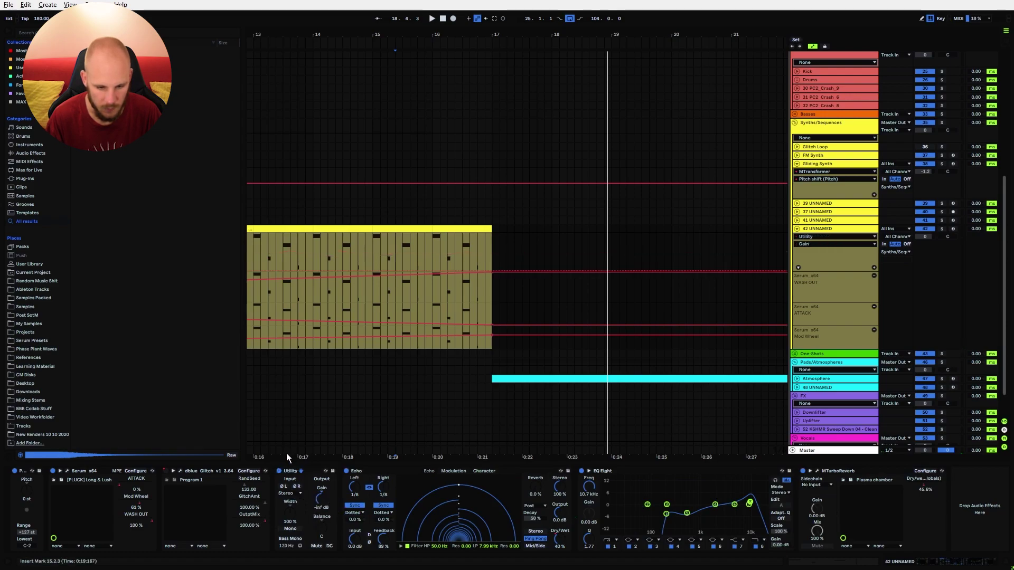
click(279, 471)
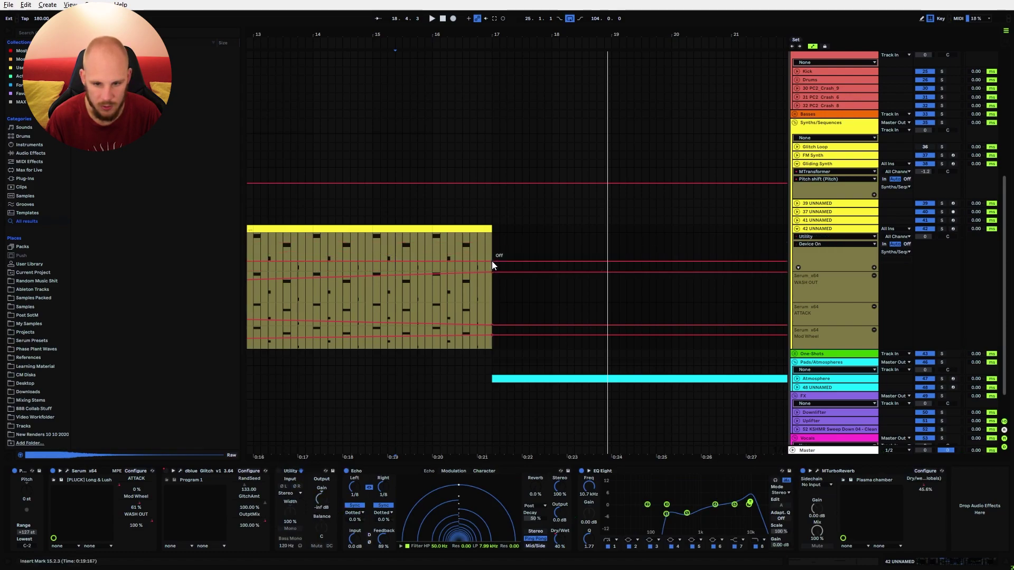
drag(495, 260, 494, 242)
click(374, 242)
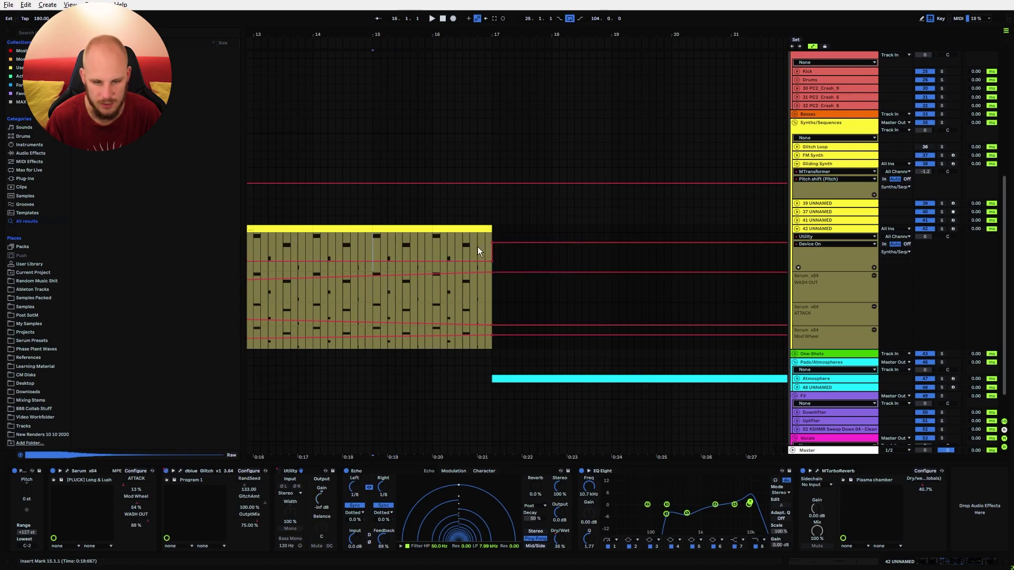
key(space)
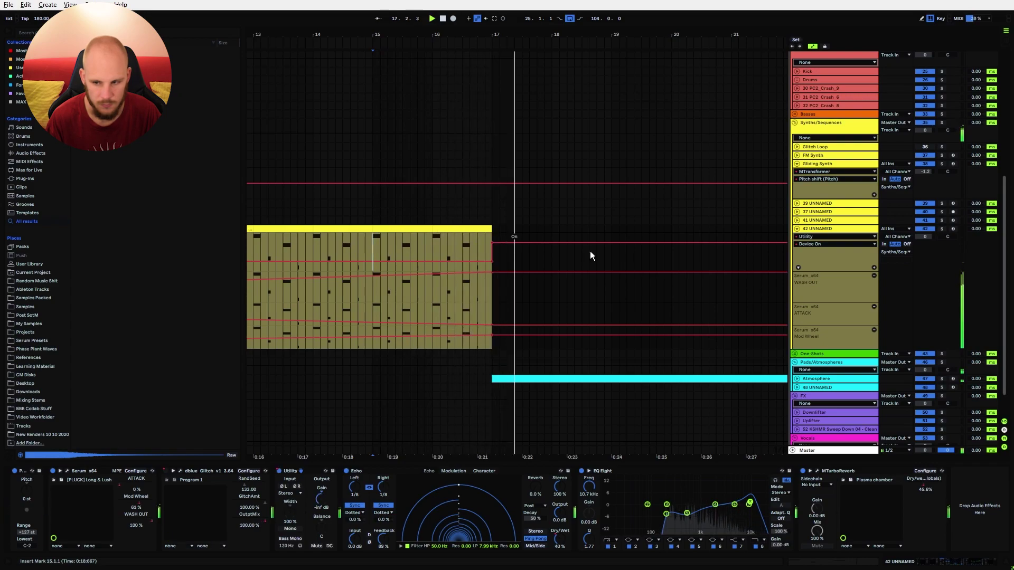
Collapse the pluck track's automation lanes and audition the transition from the pluck through the atmosphere into the kick section.
click(795, 228)
click(798, 165)
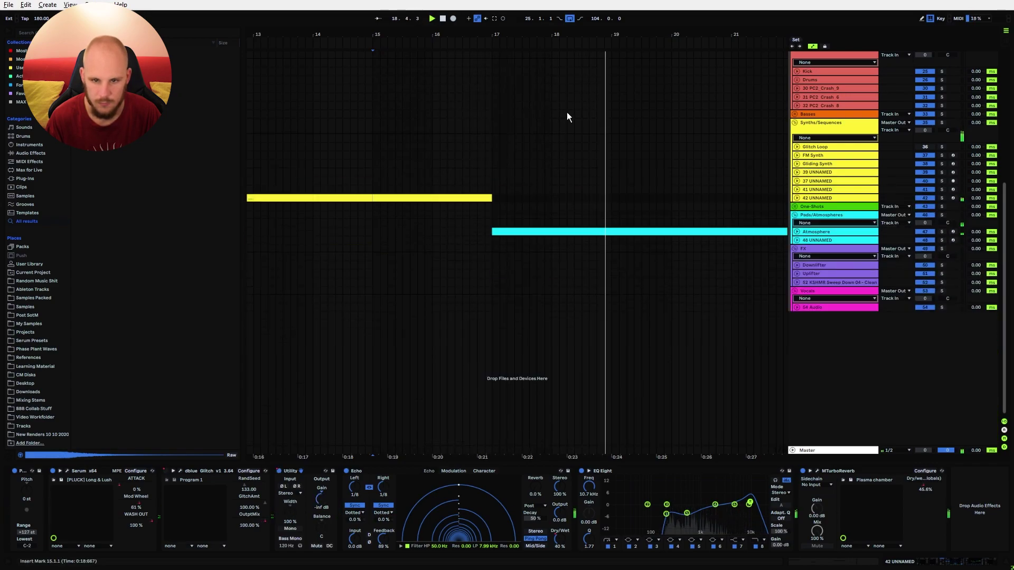
drag(504, 38, 403, 37)
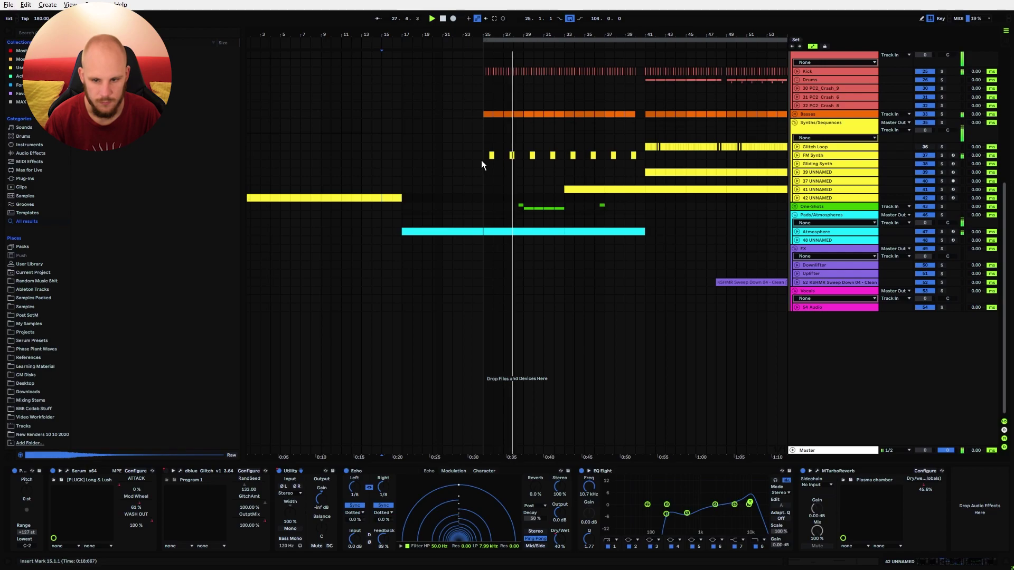
key(space)
drag(399, 153, 461, 184)
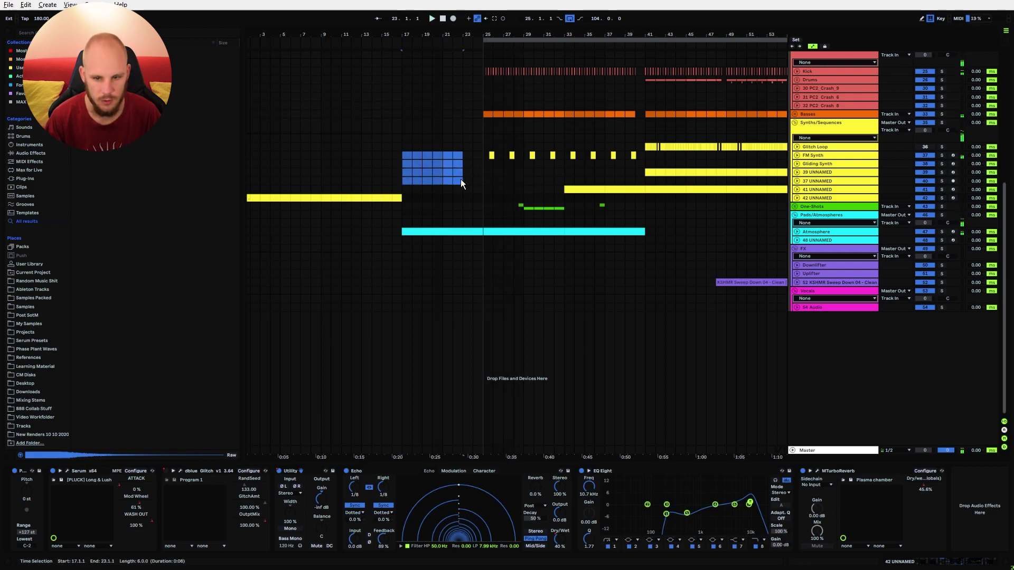
click(473, 181)
drag(302, 232, 393, 242)
click(321, 241)
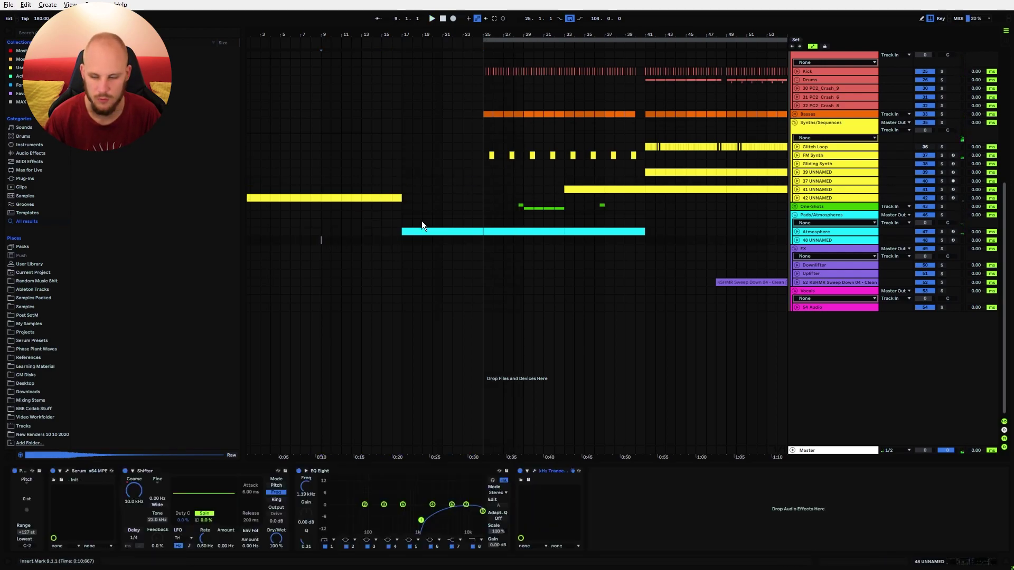
Add an audio track below the KSHMR Sweep Down track and open the Main Impacts samples of Sounds of KSHMR Vol 4.
click(806, 281)
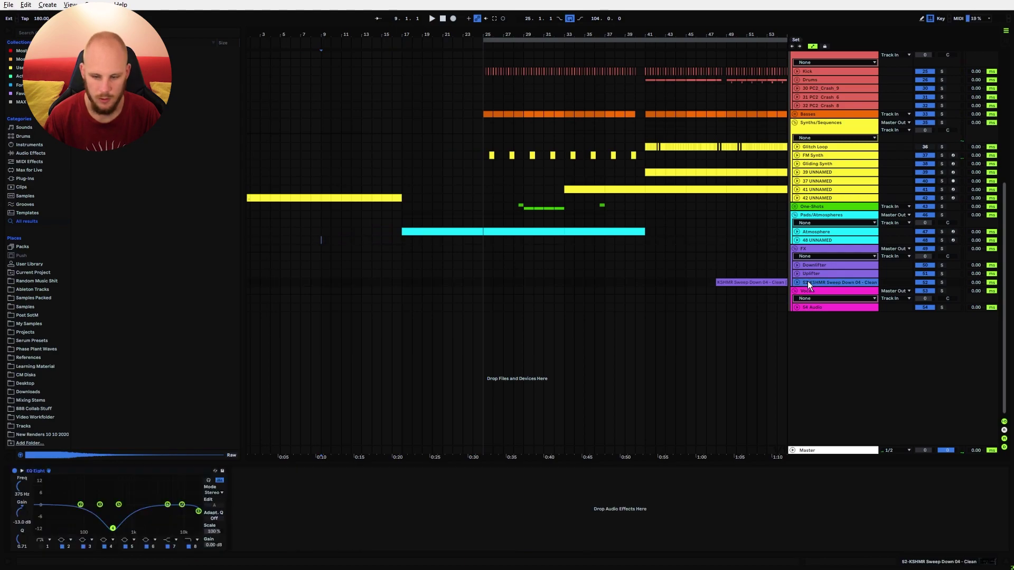
key(ctrl+t)
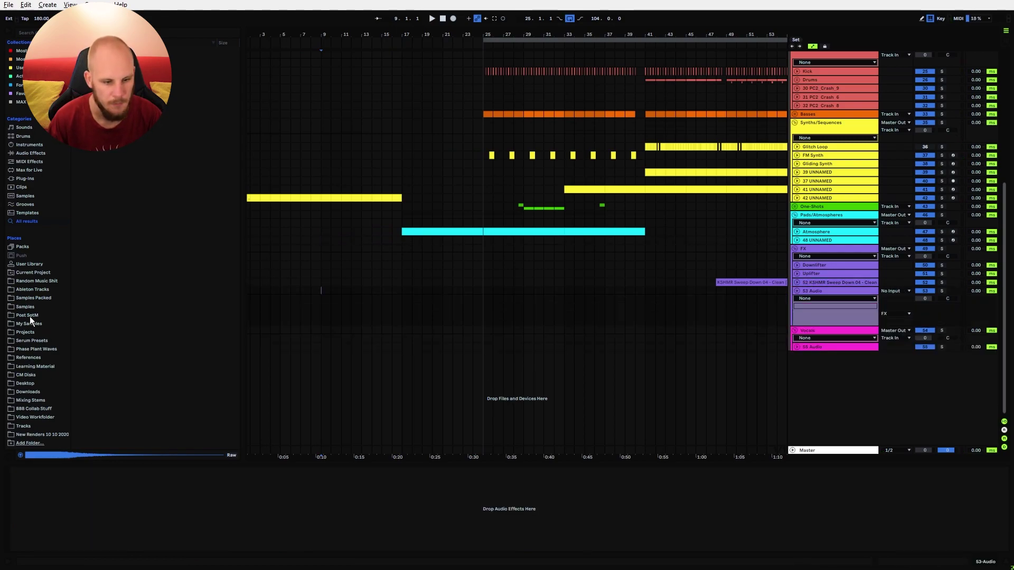
click(30, 299)
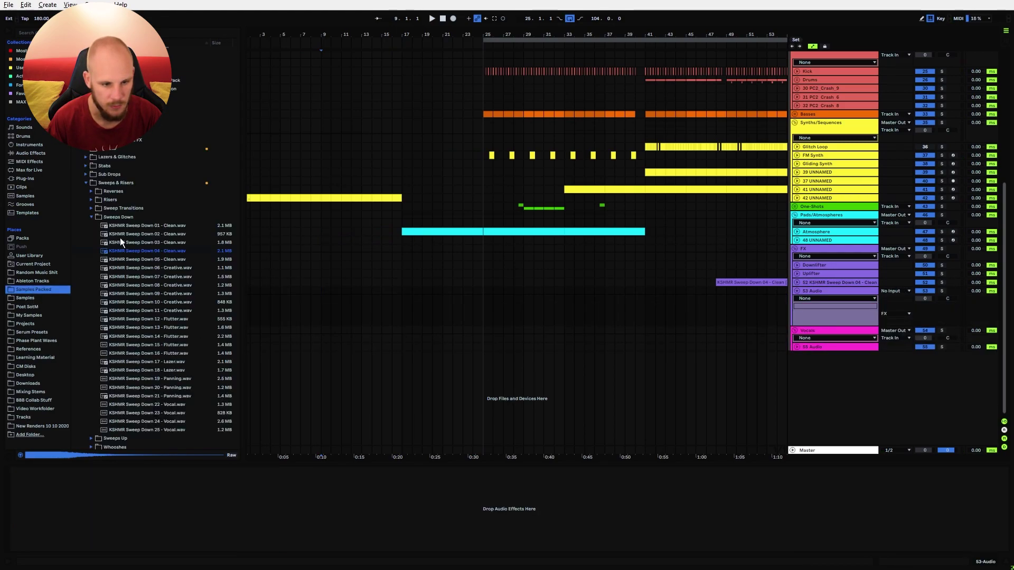
click(86, 238)
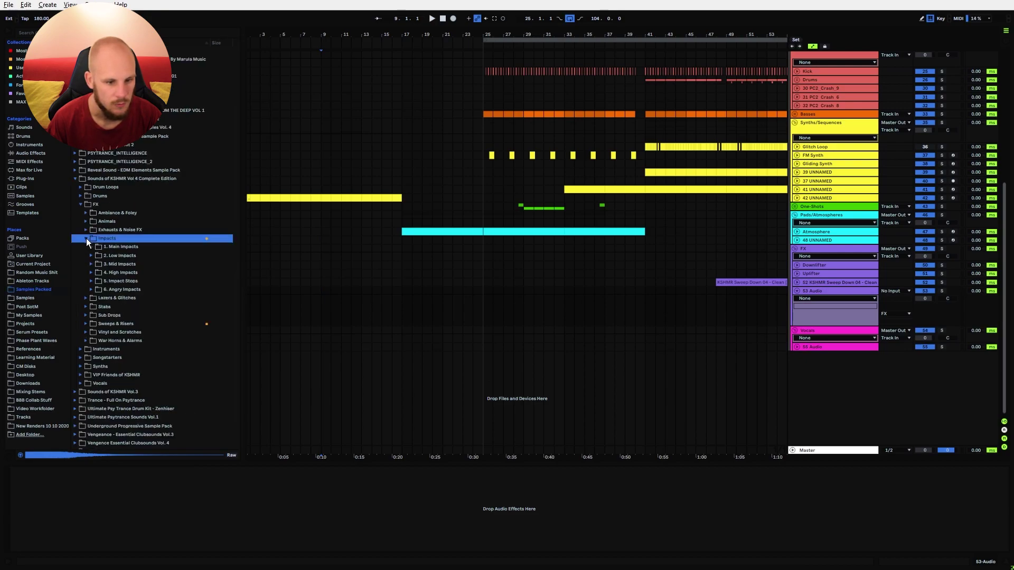
click(90, 248)
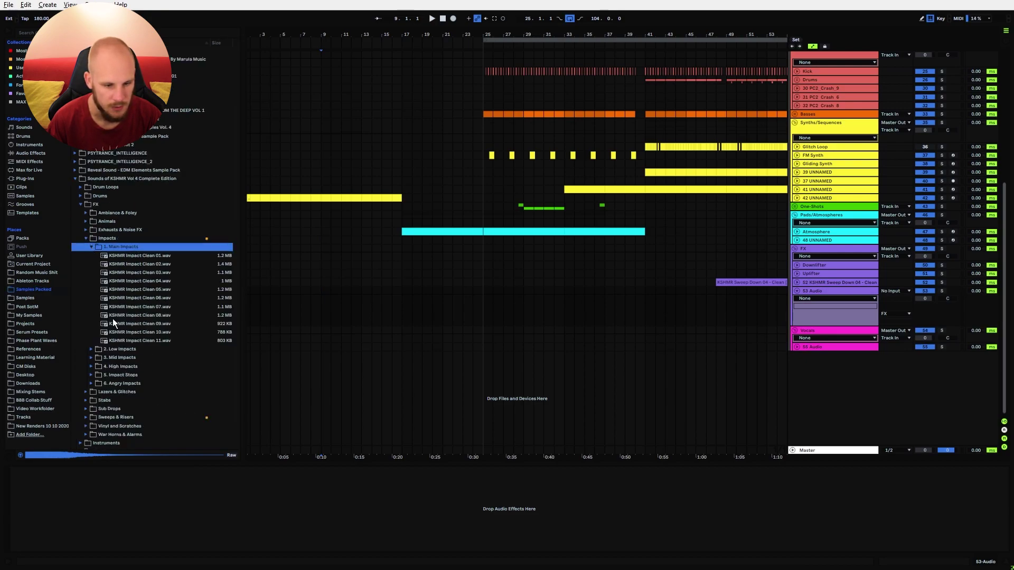
Preview several main and low impacts and place KSHMR Impact Low 03 on the new audio track just before bar 17.
click(131, 309)
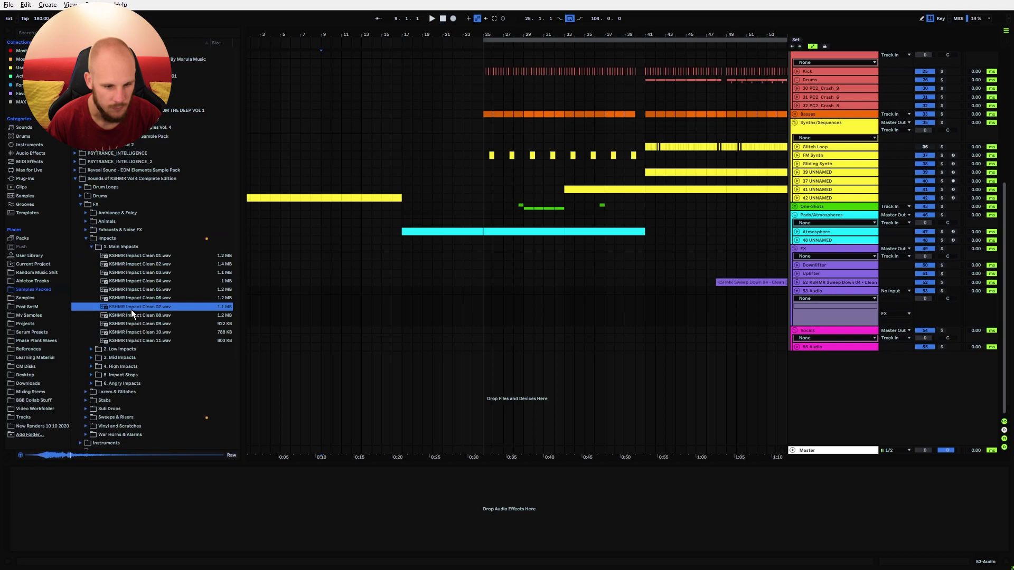
click(95, 351)
click(144, 298)
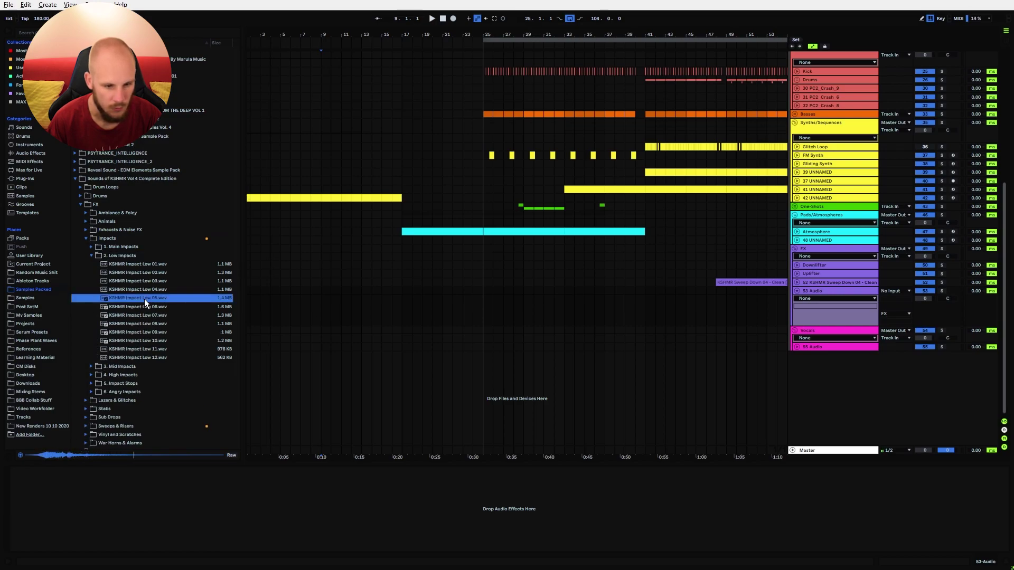
click(150, 274)
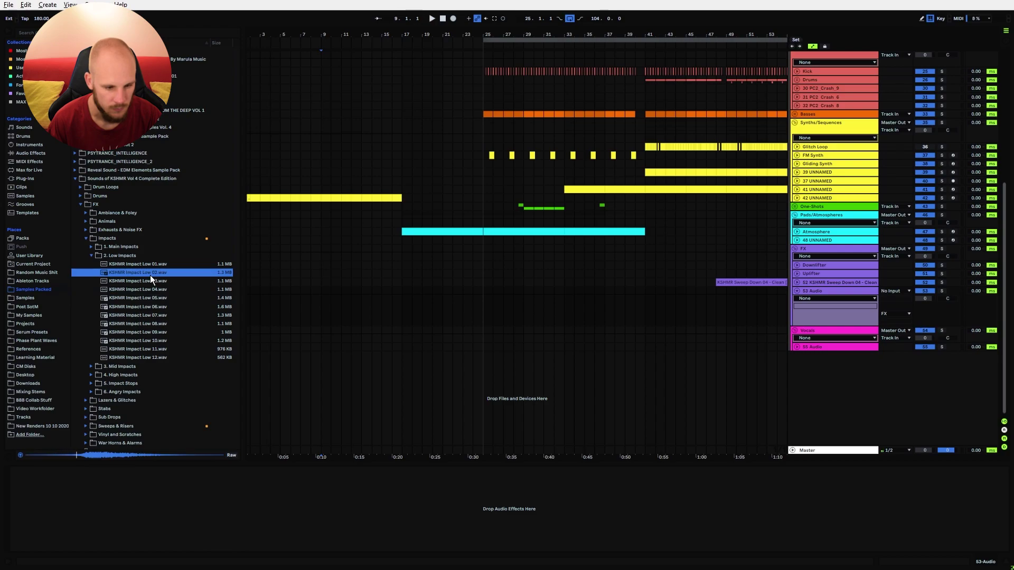
click(146, 282)
drag(146, 282, 394, 306)
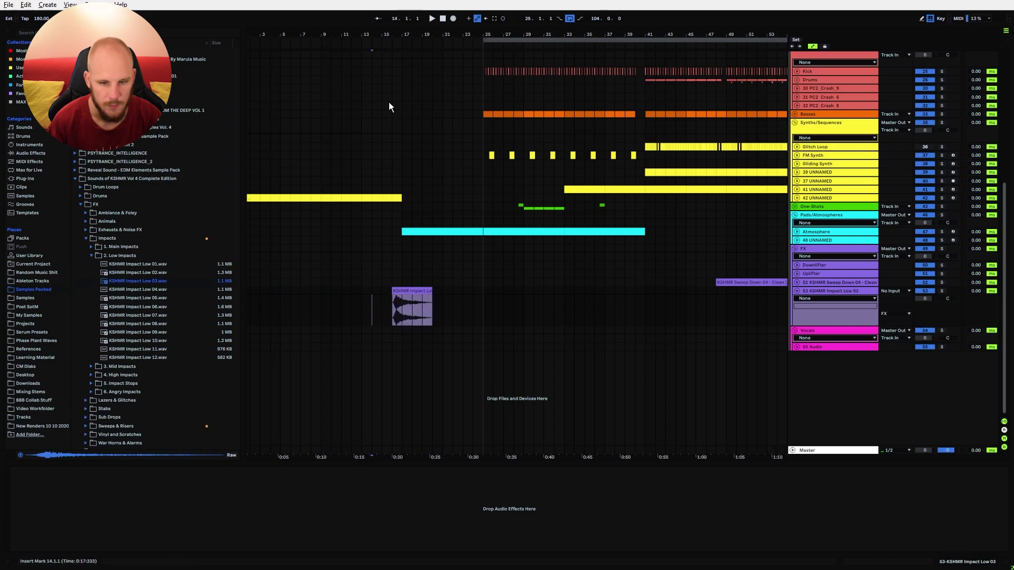
Align the Impact Low 03 clip so its hit peaks at bar 17, and adjust its track volume while auditioning it.
drag(393, 34, 391, 90)
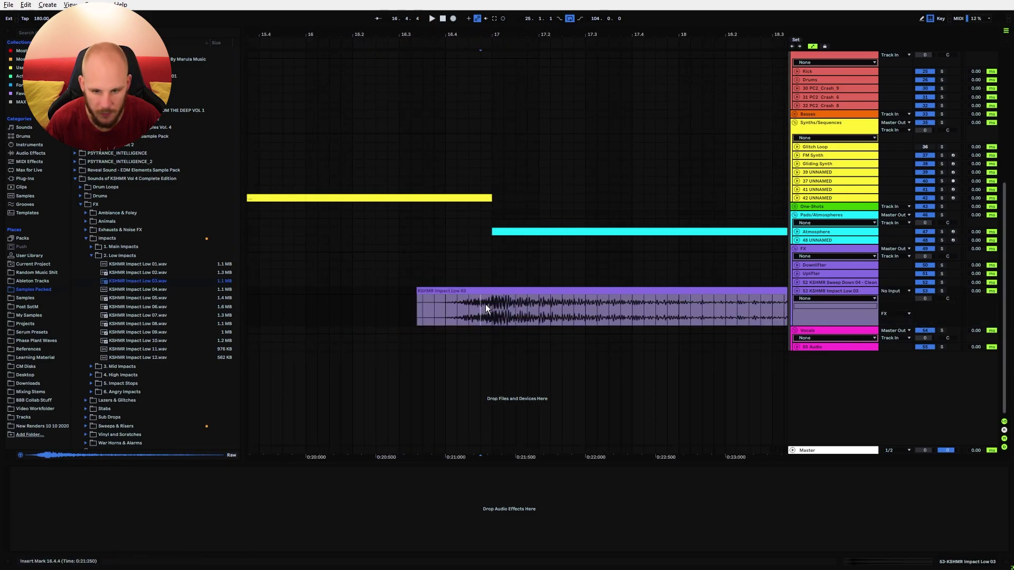
click(411, 309)
key(space)
mouse_move(928, 299)
mouse_down()
mouse_move(928, 317)
mouse_move(925, 296)
mouse_up()
key(space)
key(space)
key(space)
key(space)
click(797, 291)
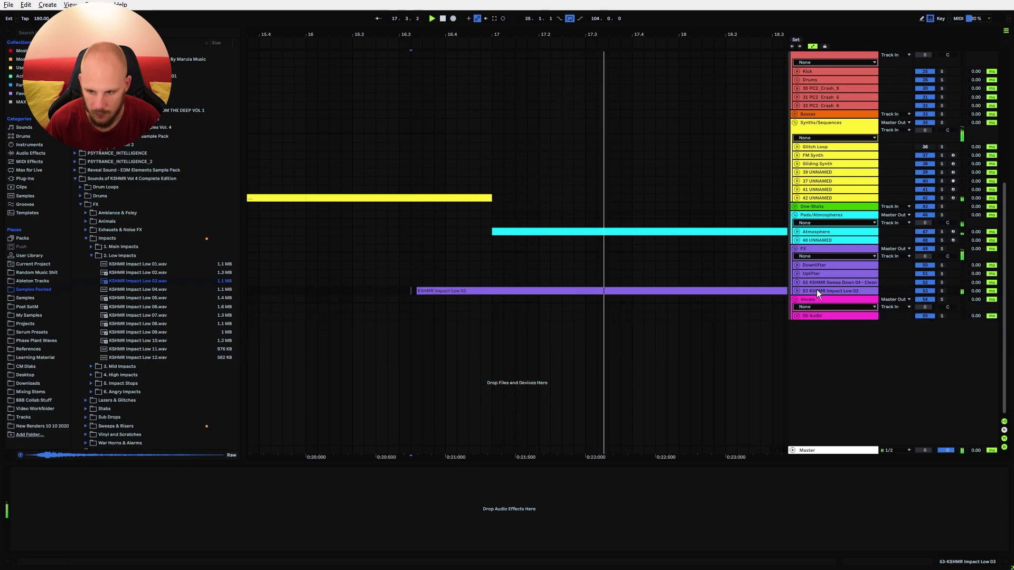
Play the intro from bar 9 to hear the impact in the transition at bar 17.
drag(449, 32, 448, 5)
click(362, 242)
key(space)
key(space)
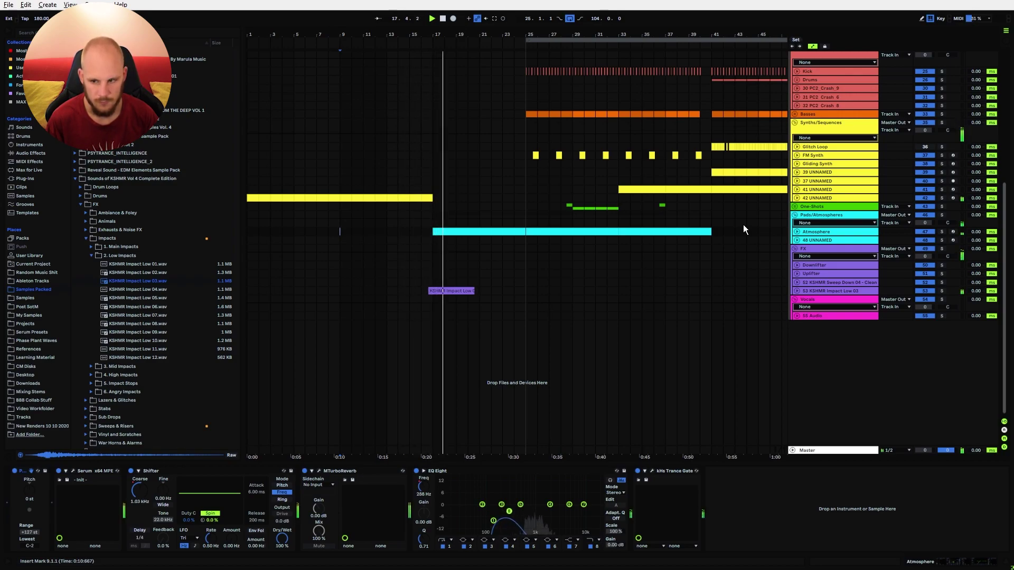
Open the pluck's MIDI clip at bar 9 in an enlarged note editor and copy its C#3 and B2 notes.
click(822, 199)
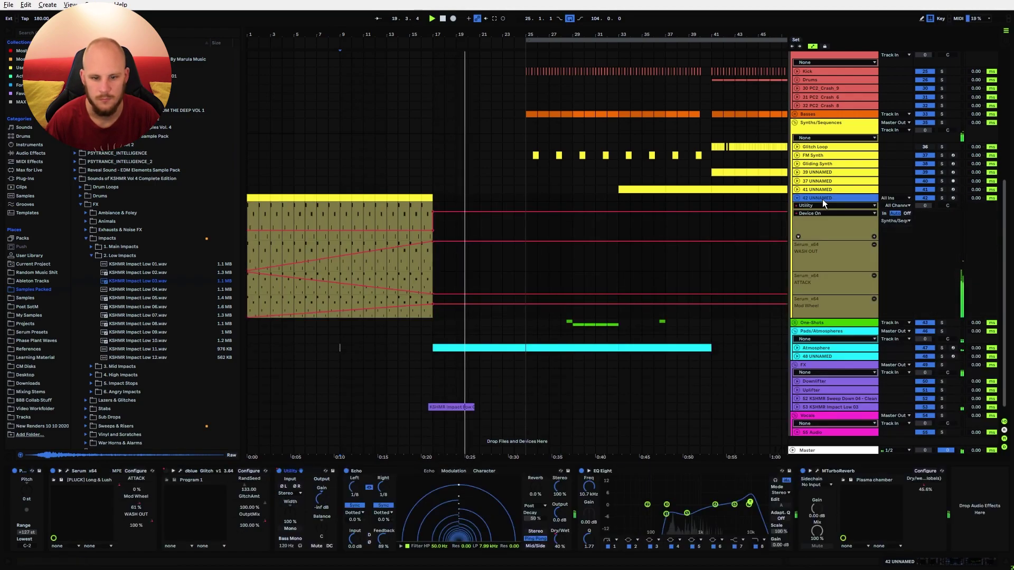
double_click(345, 198)
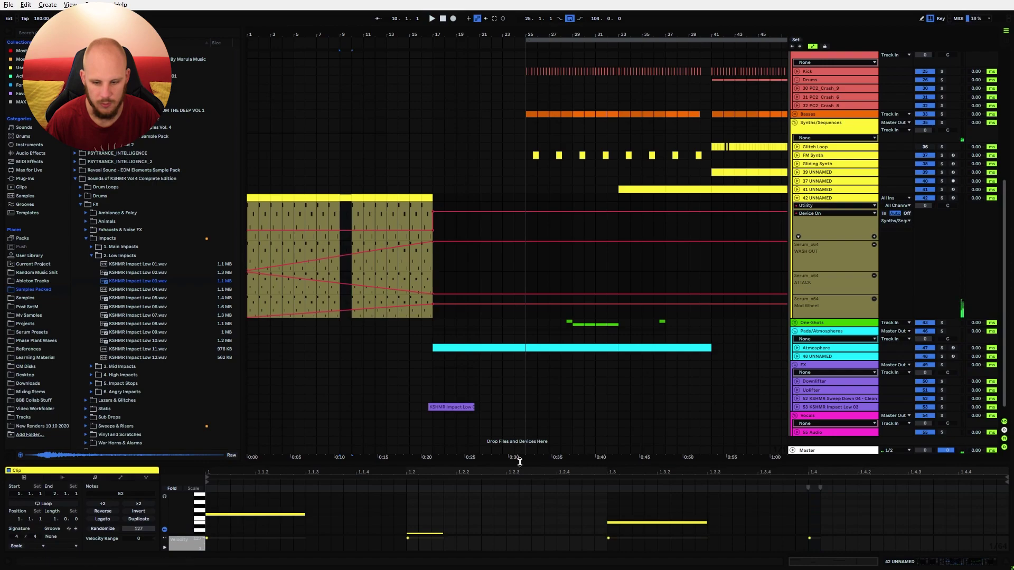
drag(531, 467, 531, 290)
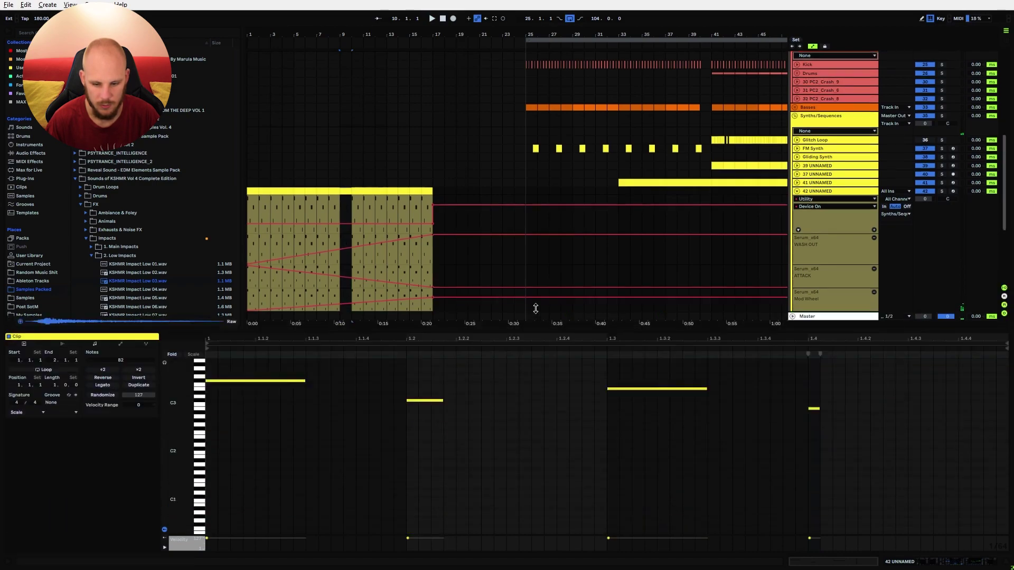
click(424, 357)
shift+click(813, 365)
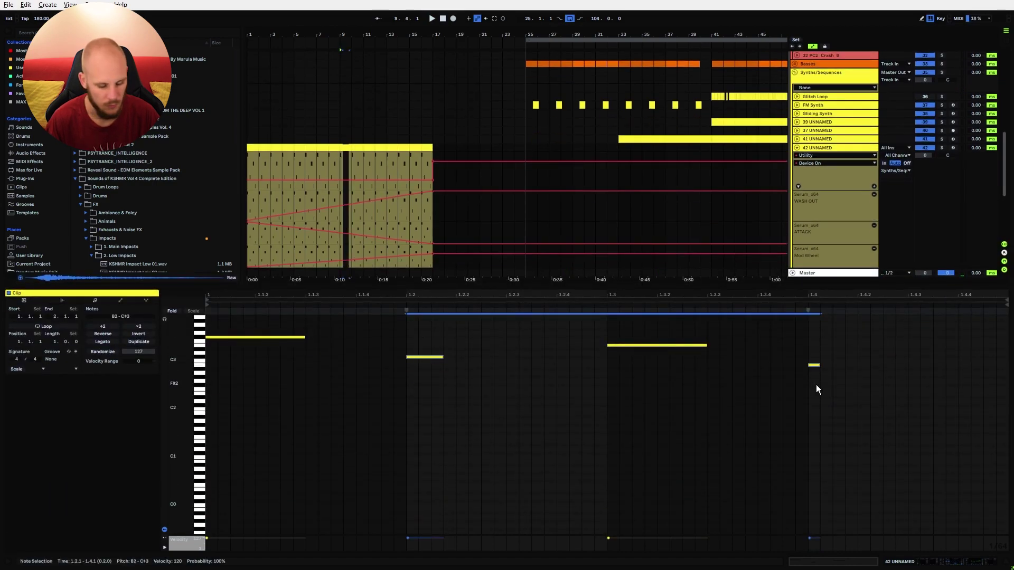
Add a MIDI track below the pluck track, create a one-bar clip at bar 1, and paste the copied notes from beat 1.2.
click(799, 148)
click(823, 148)
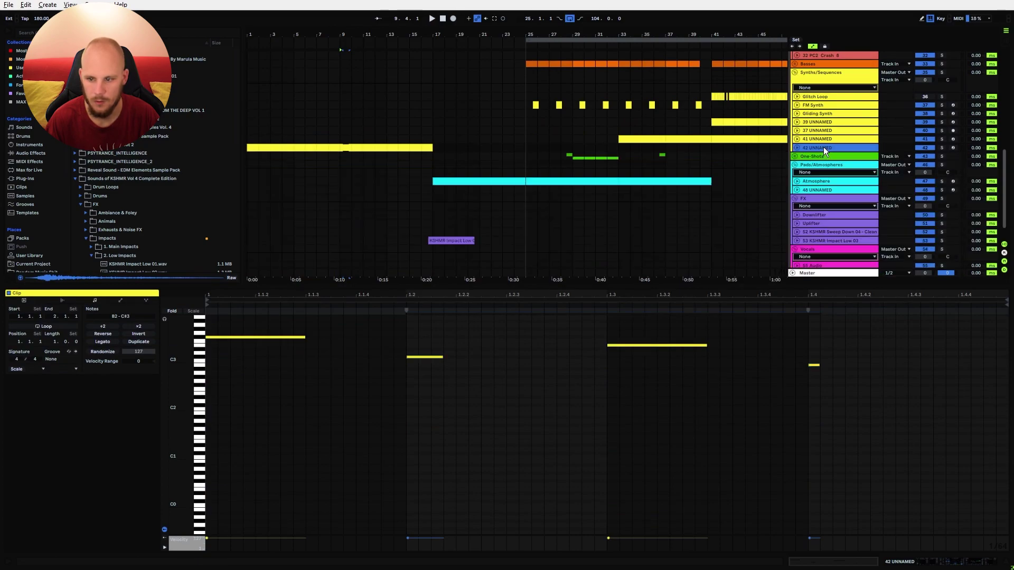
key(ctrl+shift+t)
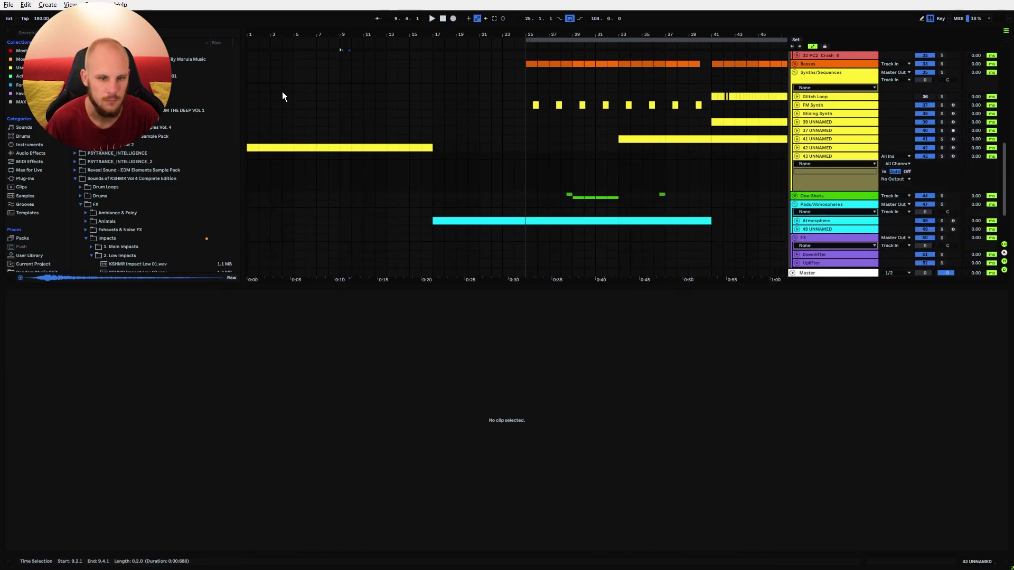
drag(259, 34, 261, 168)
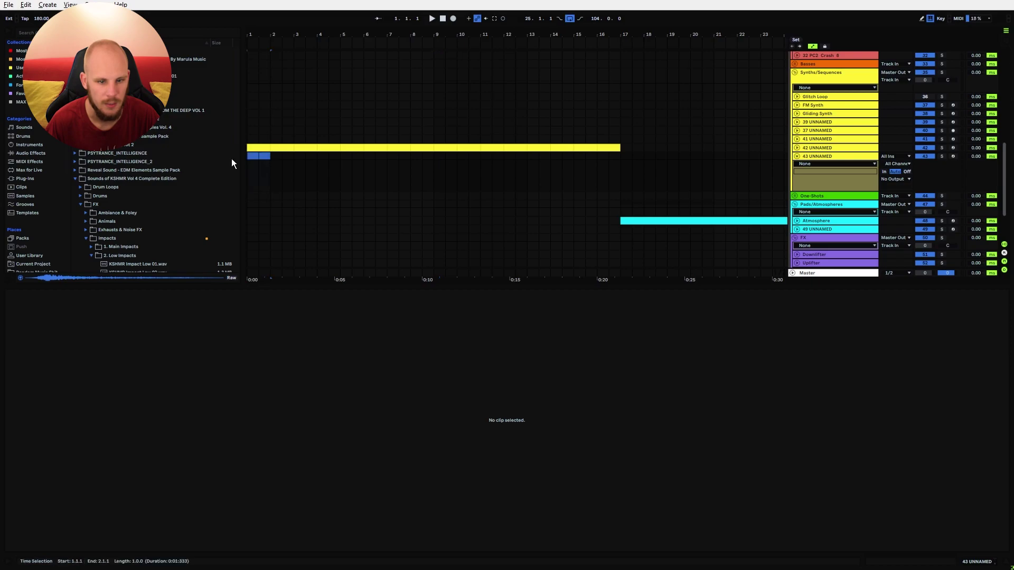
key(ctrl+shift+m)
click(406, 396)
key(ctrl+v)
key(space)
key(space)
Duplicate the C#3 note at beat 1.2 and transpose the copy up four semitones to F3.
drag(429, 451, 424, 504)
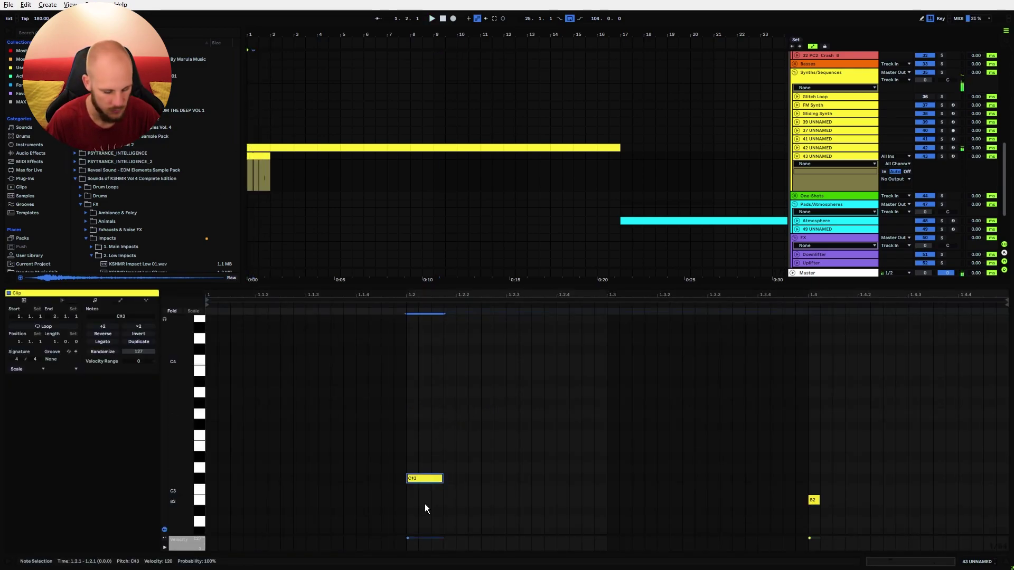
key(ctrl+c)
key(ctrl+v)
key(Up)
key(Up)
key(Up)
key(Up)
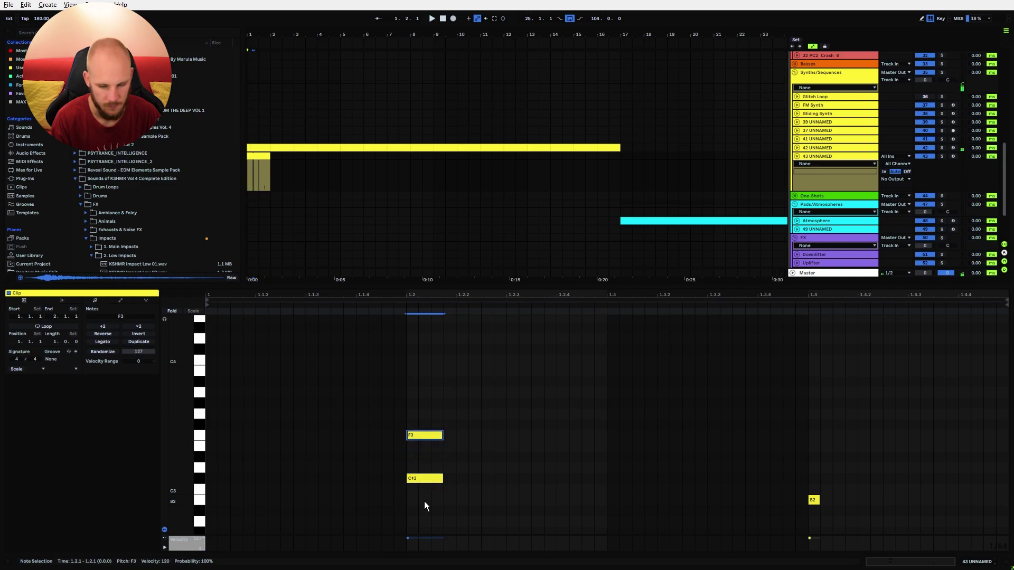
key(Down)
key(Up)
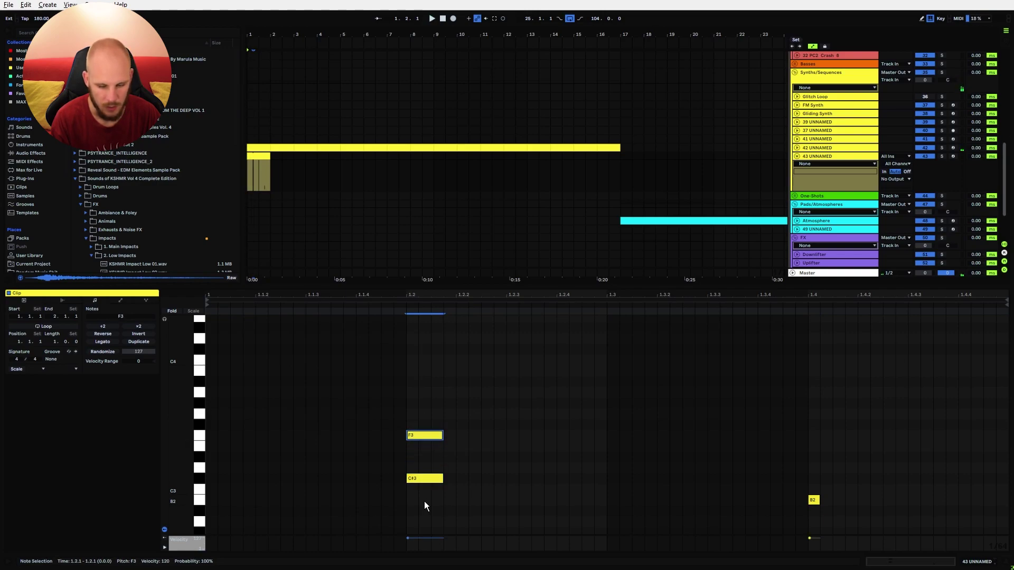
key(Up)
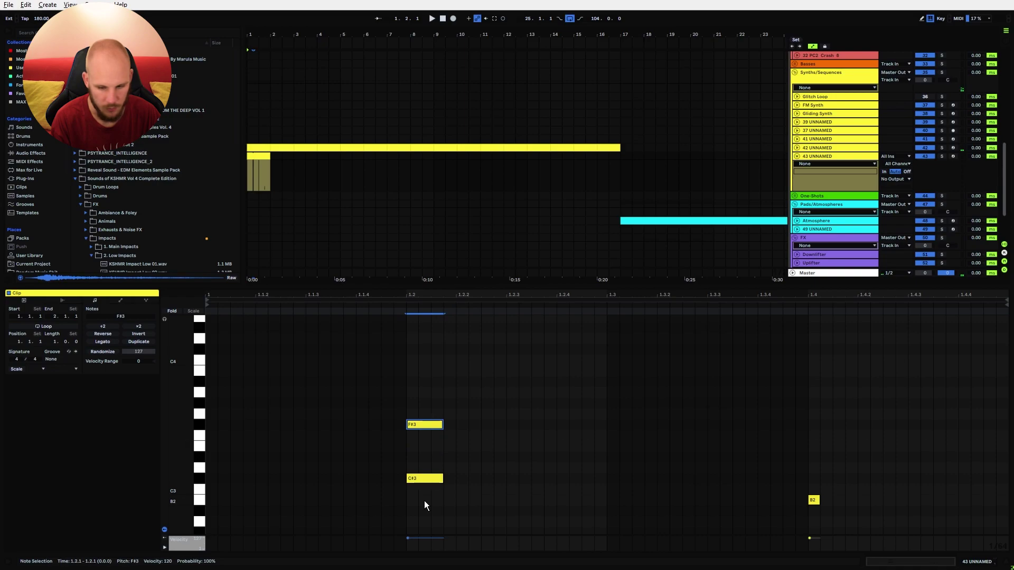
key(Down)
key(Down)
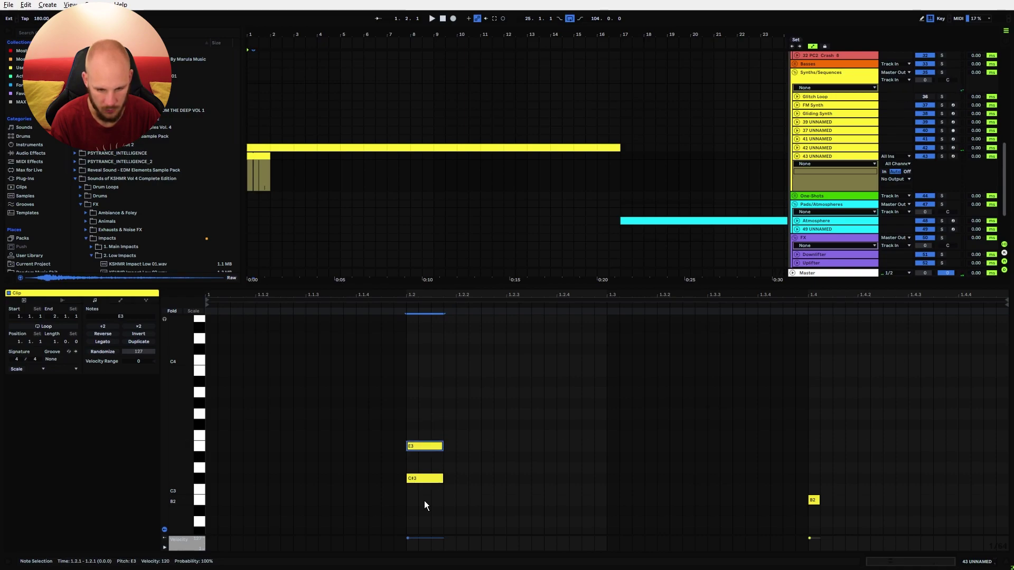
key(ctrl+c)
key(ctrl+v)
key(Up)
key(Up)
key(Up)
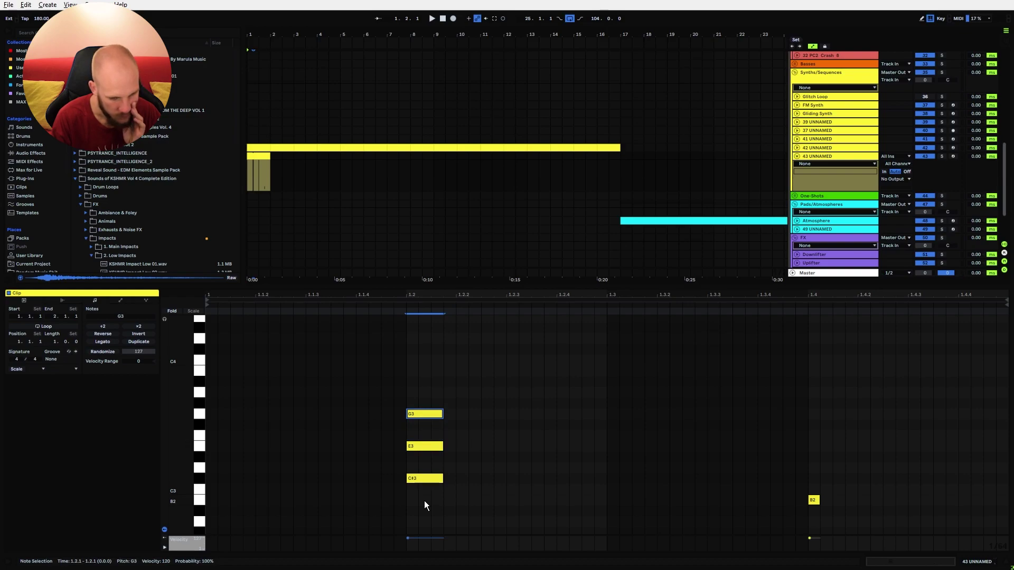
key(Delete)
Move the note above C#3 at beat 1.2 up to F#3, and stack a duplicate of it on B3.
click(417, 448)
key(Up)
key(Up)
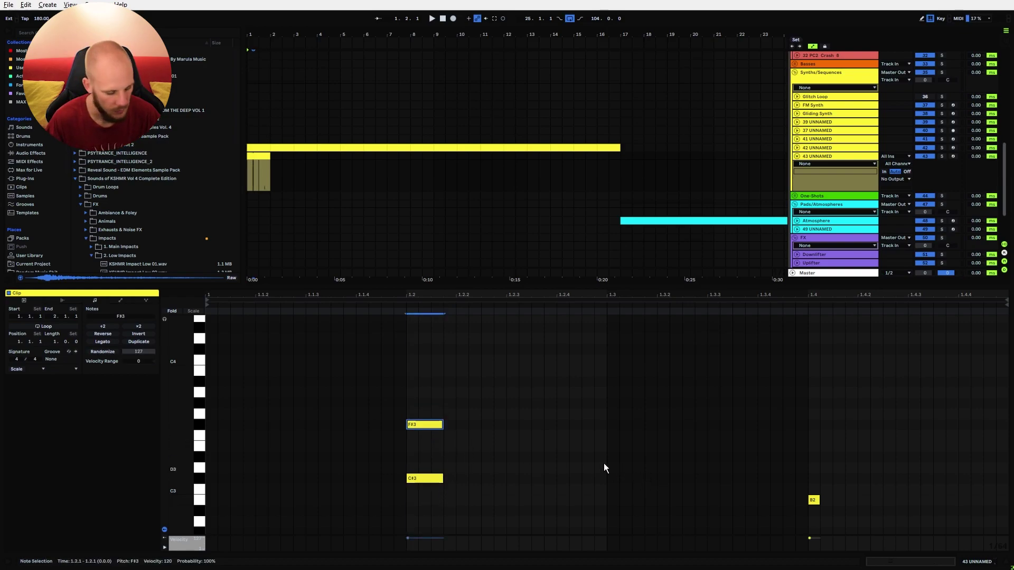
key(ctrl+c)
key(ctrl+v)
key(Up)
key(Up)
key(Up)
key(Up)
key(Up)
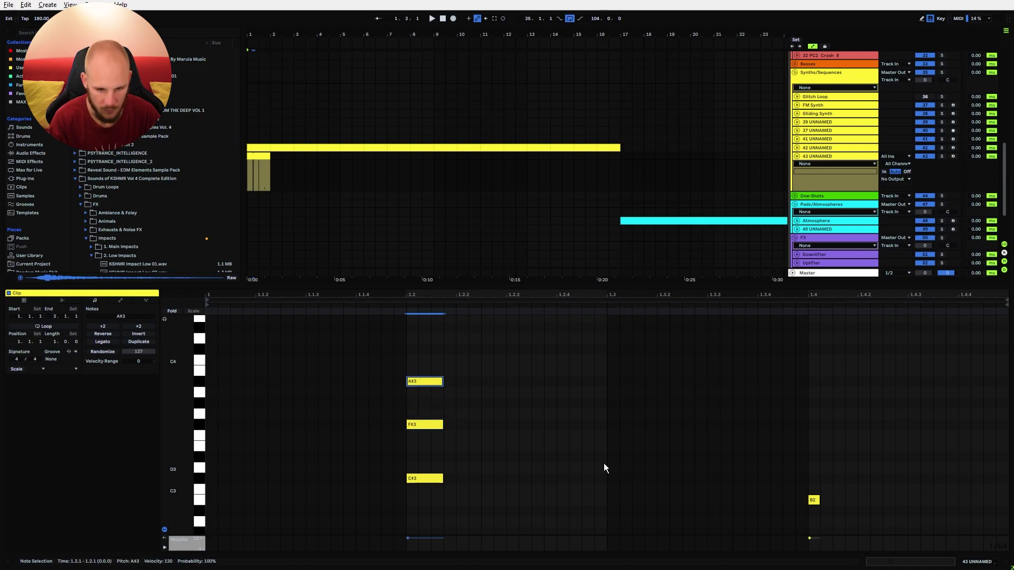
key(space)
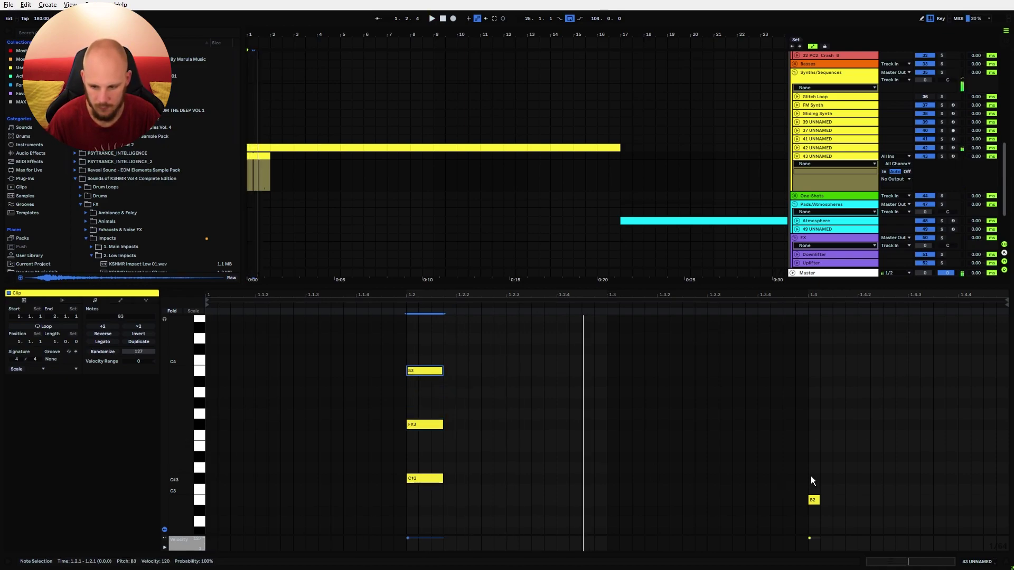
Lengthen the B2 note at beat 1.4 to match the notes at beat 1.2, and stack a duplicate on E3.
drag(818, 501, 833, 500)
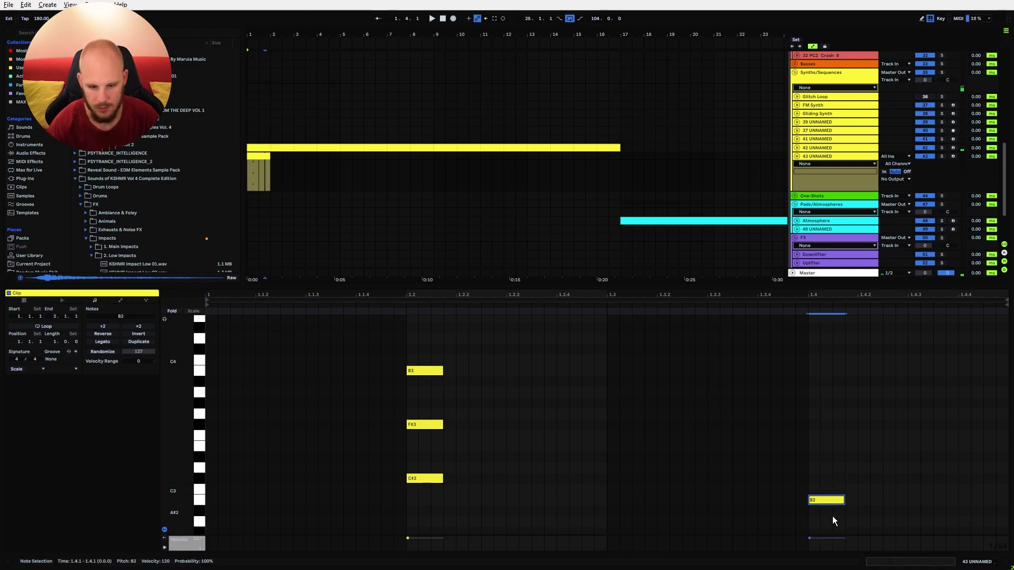
key(ctrl+c)
key(ctrl+v)
key(Up)
key(Up)
key(Up)
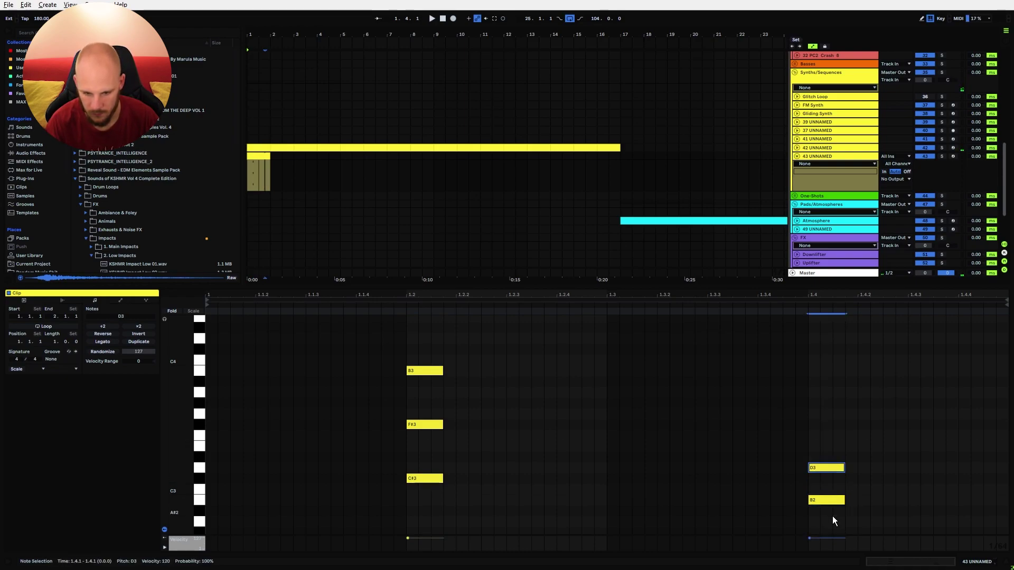
key(Up)
key(Up)
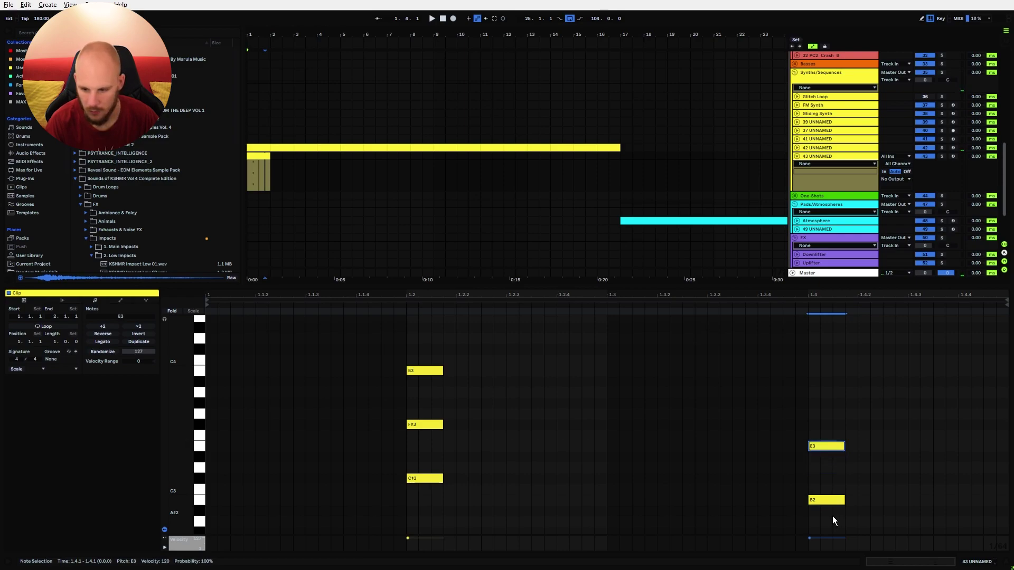
Duplicate the E3 note at beat 1.4 and transpose the copy up five semitones to A3.
key(ctrl+c)
key(ctrl+v)
key(Up)
key(Up)
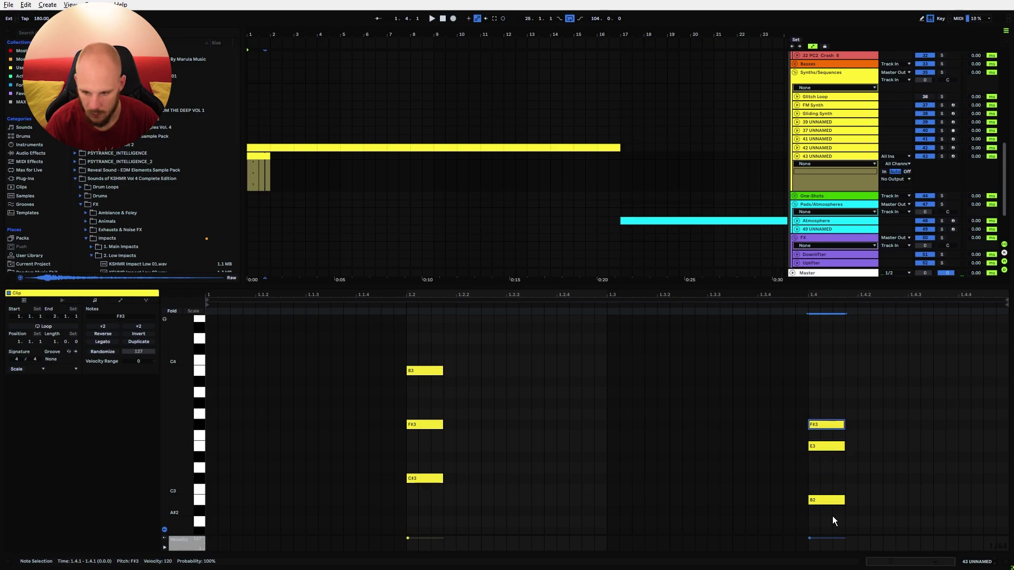
key(Up)
key(Up)
key(Up)
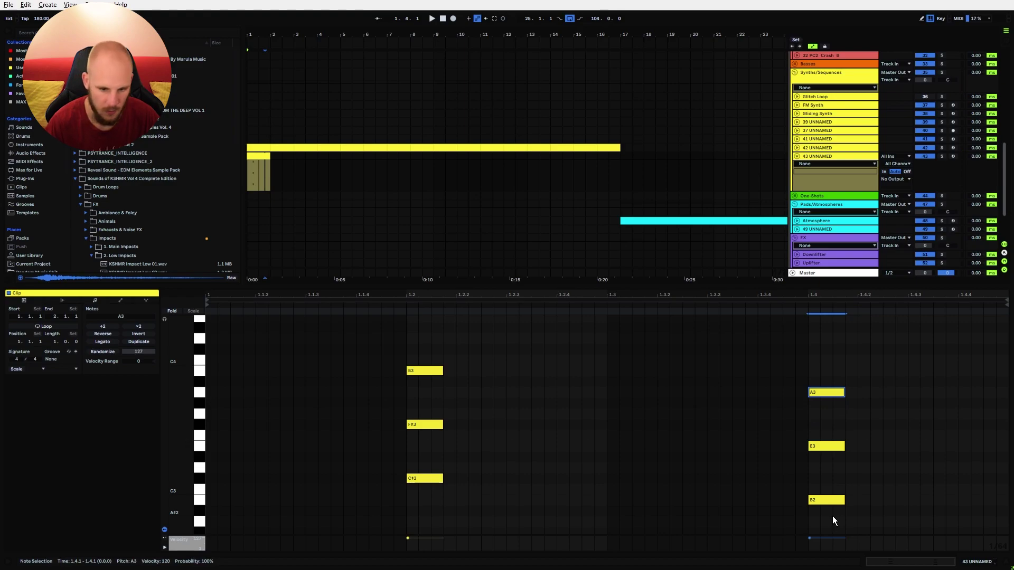
Load Serum with its Init preset on the new chord track, play the chords, and close the synth window.
right_click(293, 167)
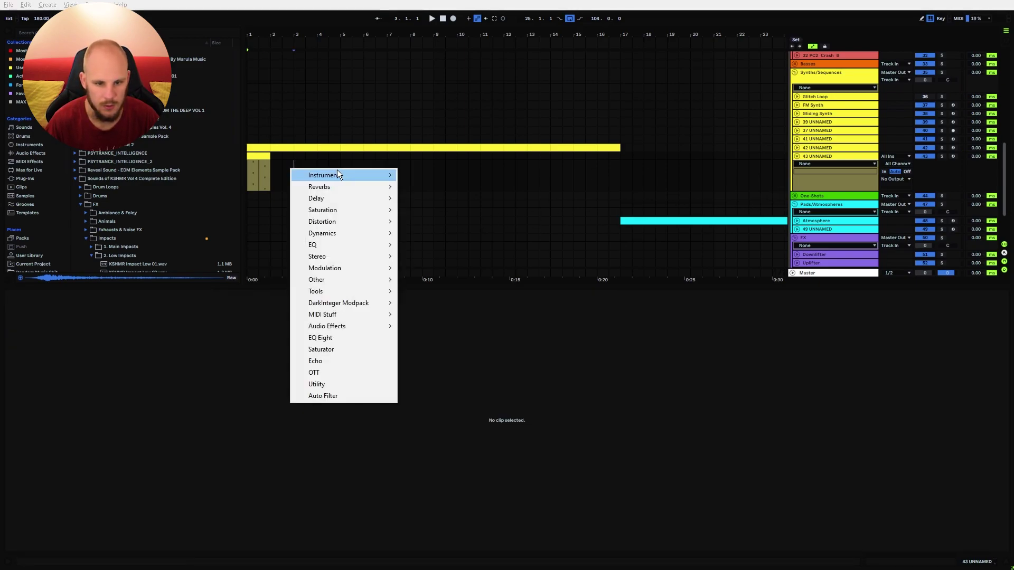
mouse_move(338, 174)
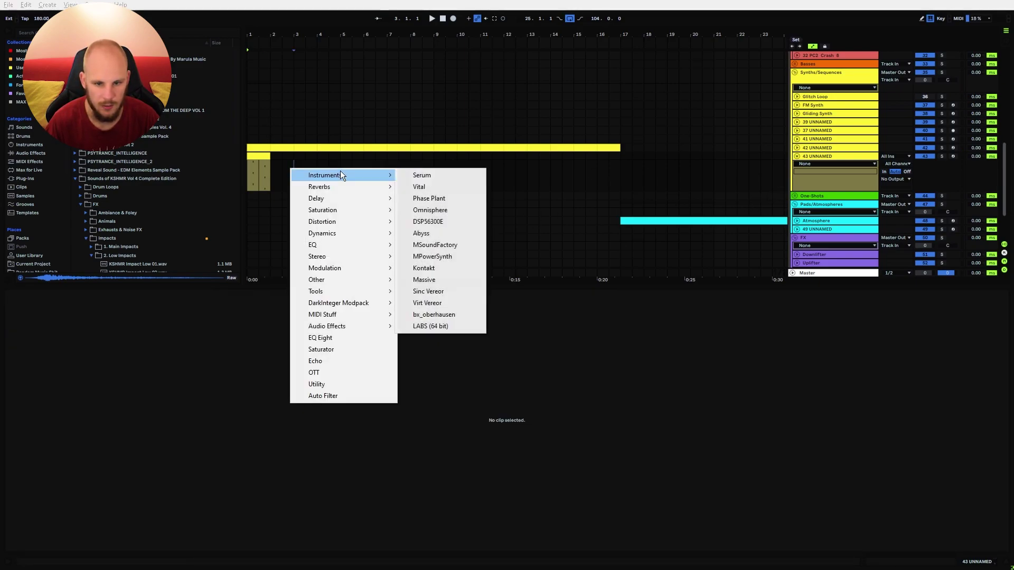
click(429, 175)
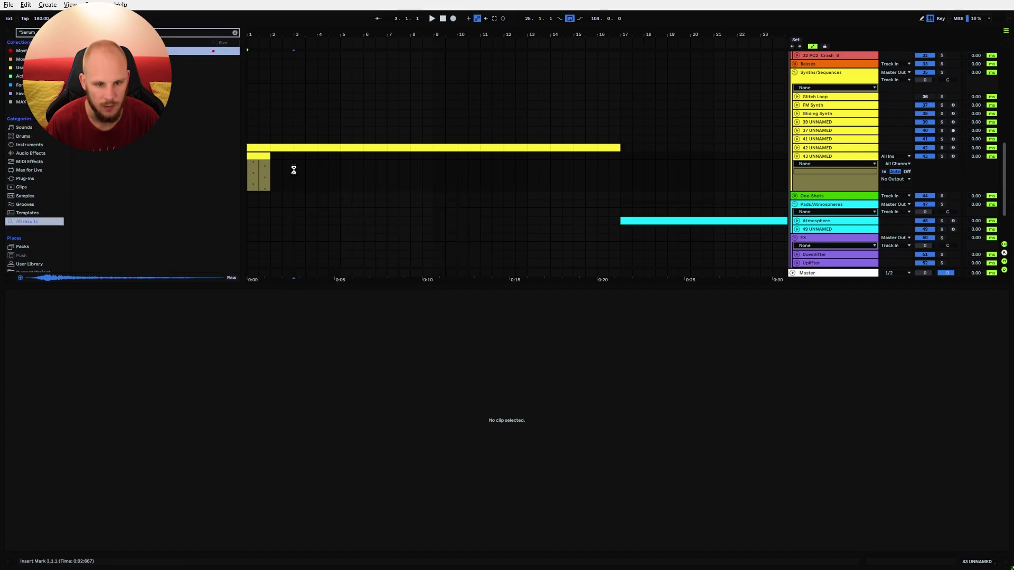
key(space)
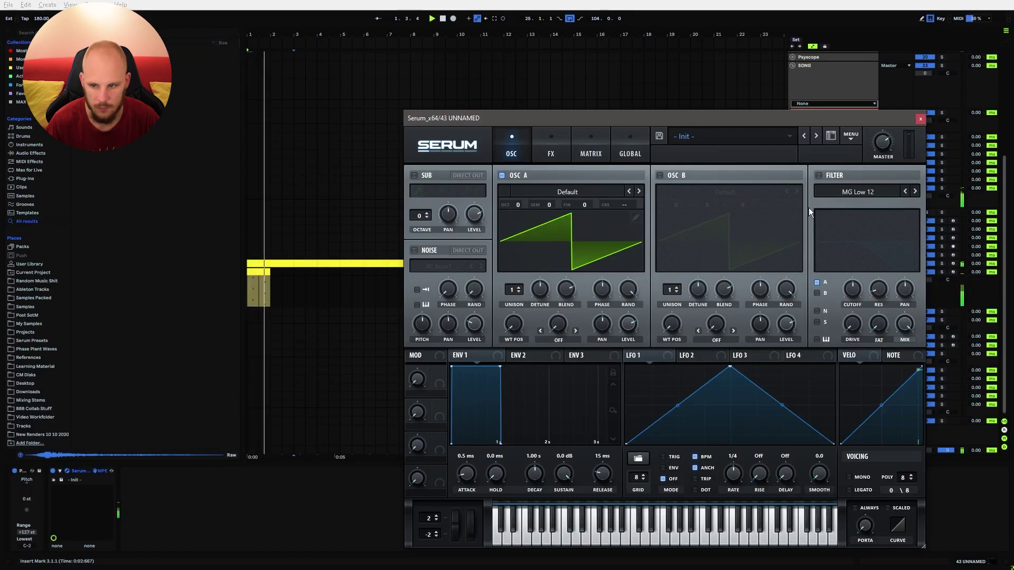
click(920, 118)
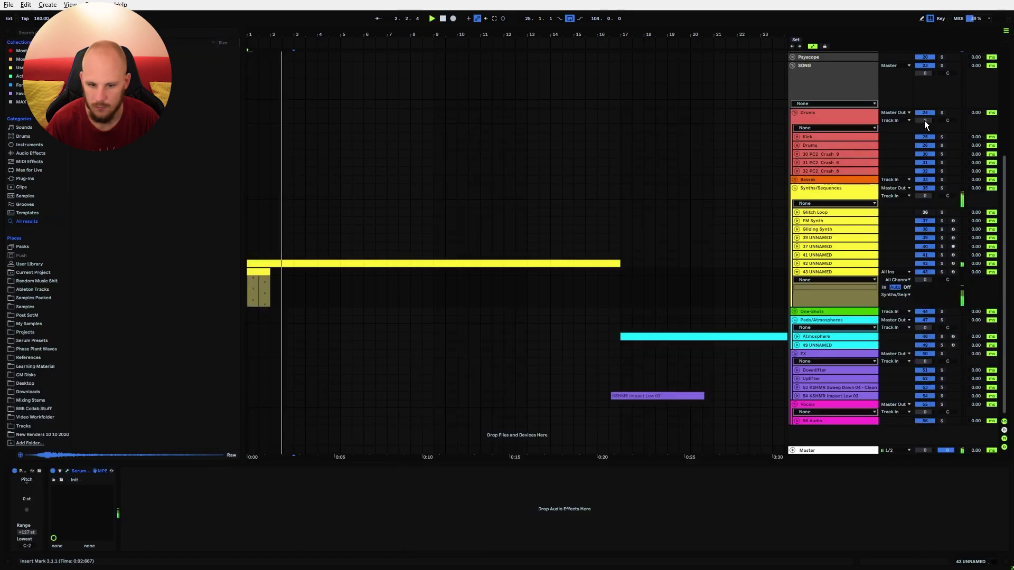
Repeat the one-bar chord clip along track 43 up to bar 17 and play it from the start.
double_click(251, 277)
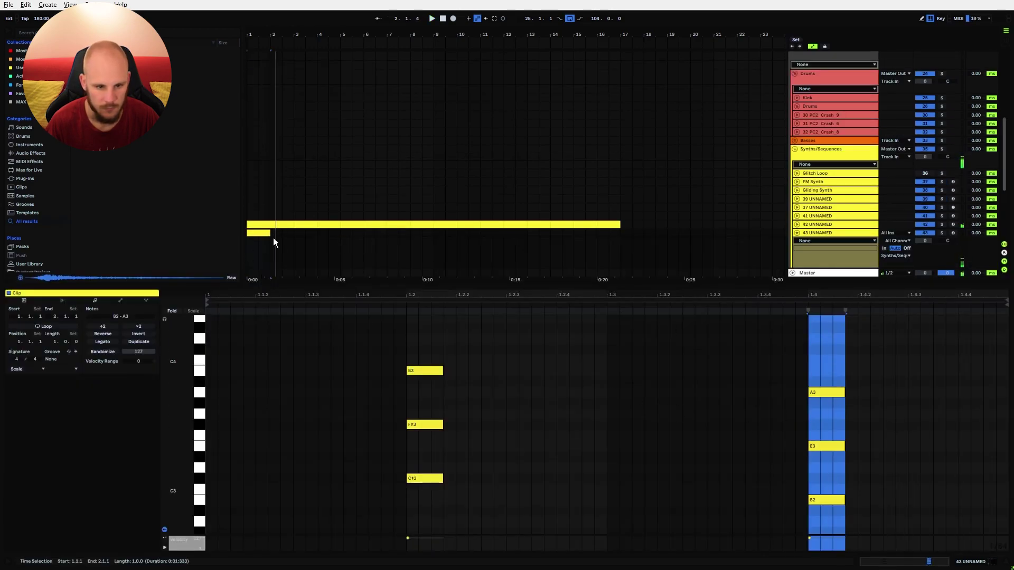
click(248, 252)
double_click(818, 236)
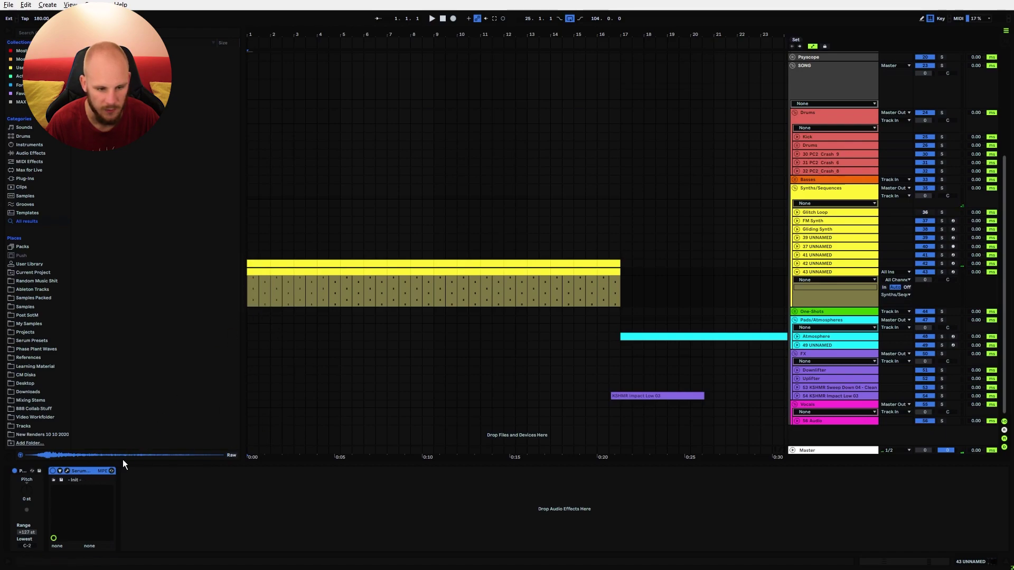
click(251, 288)
key(space)
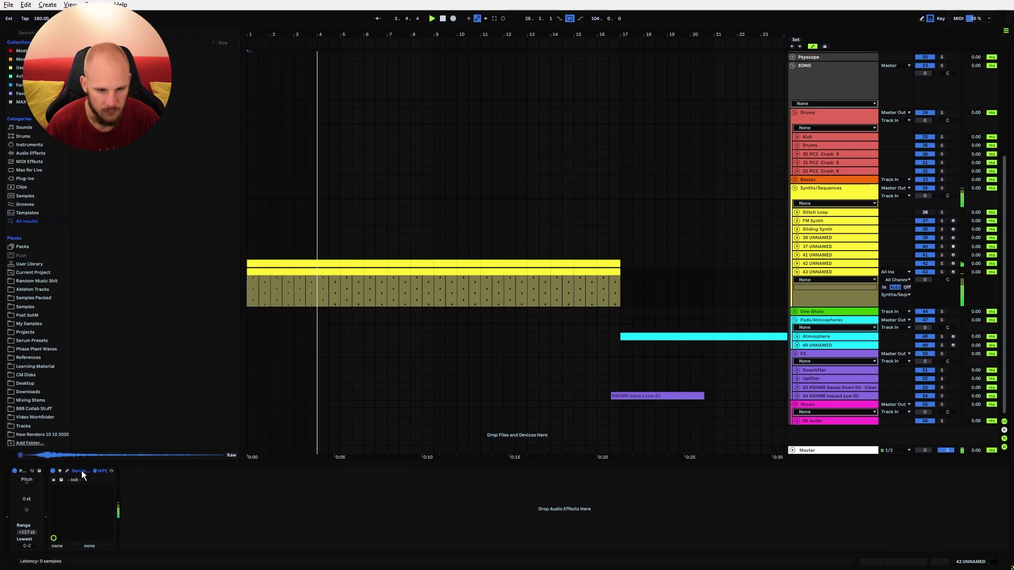
Load Omnisphere on track 43 in place of Serum, and audition the track soloed from bar 1.
click(167, 489)
right_click(166, 489)
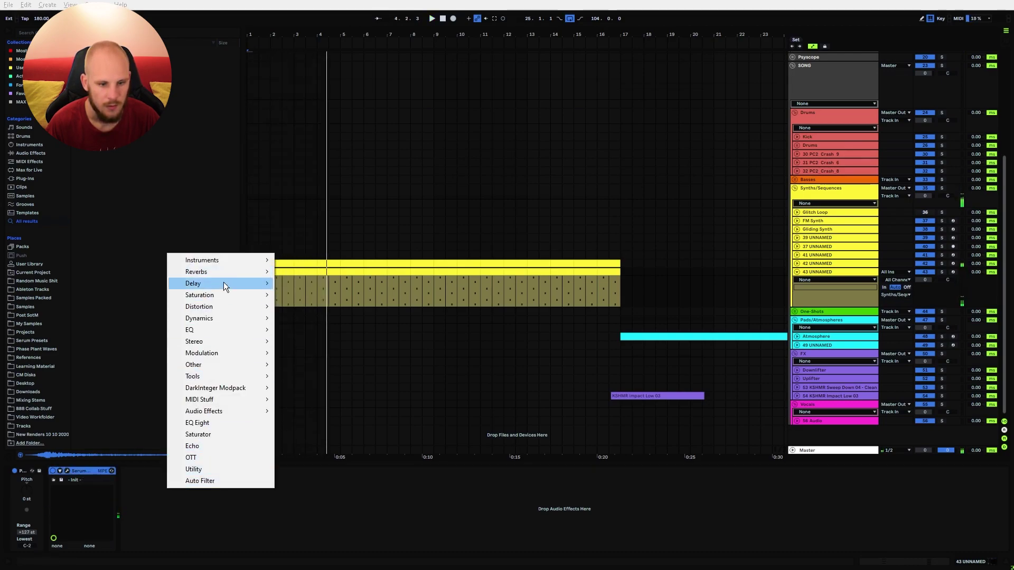
mouse_move(231, 261)
click(330, 294)
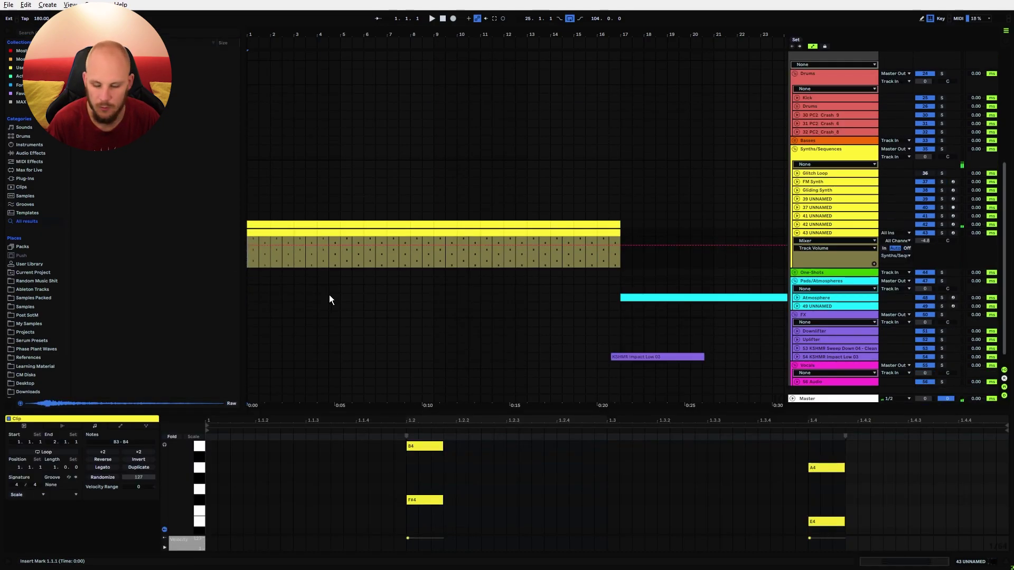
click(941, 233)
key(space)
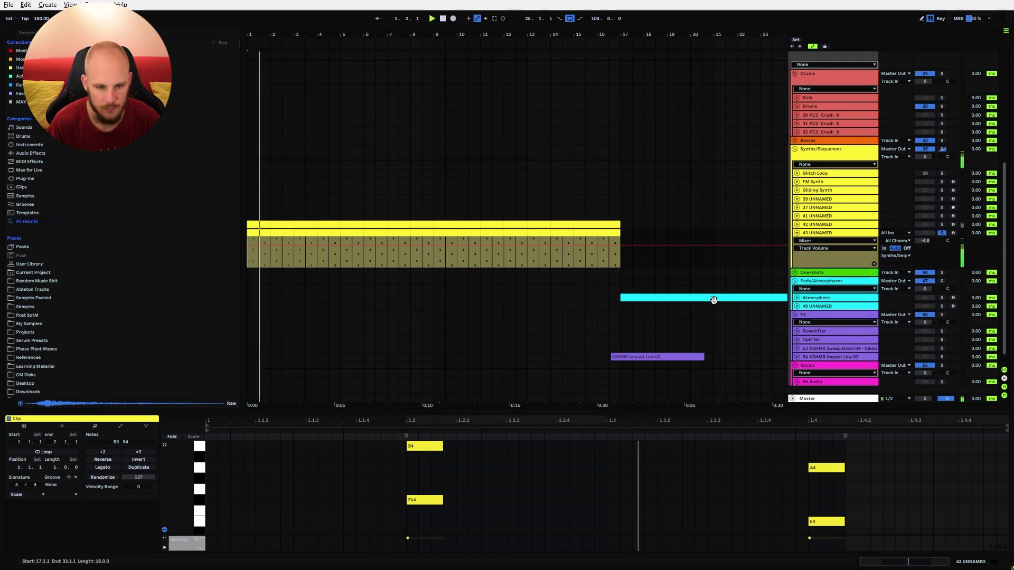
click(820, 235)
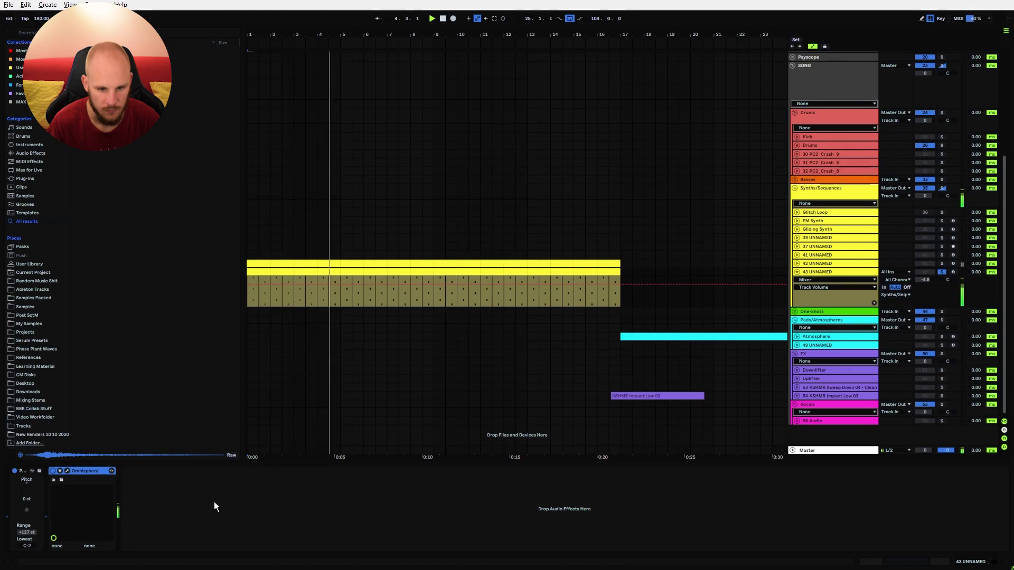
Add an Auto Filter on track 43 and move it to the end of track 42's device chain.
right_click(211, 516)
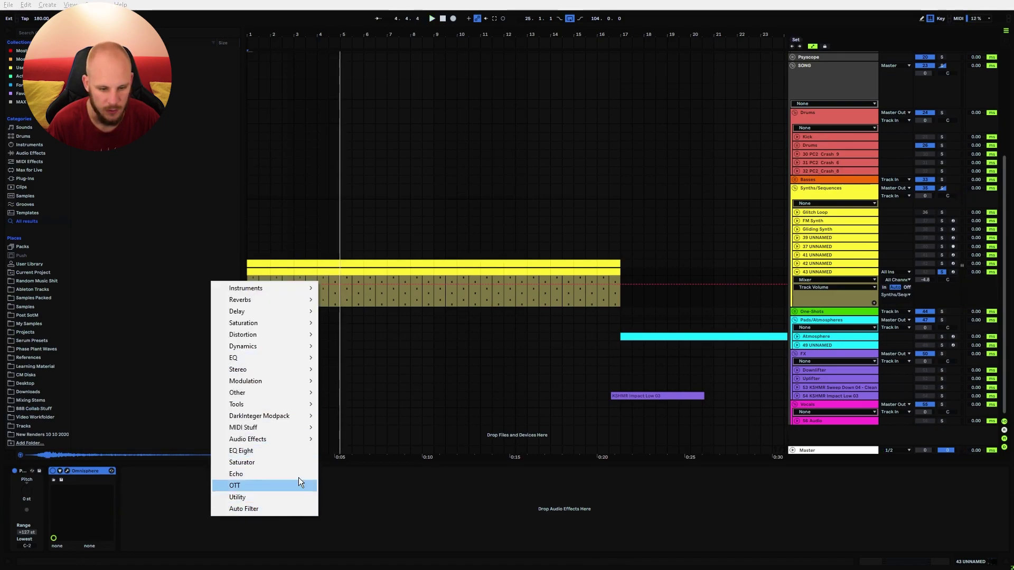
click(261, 507)
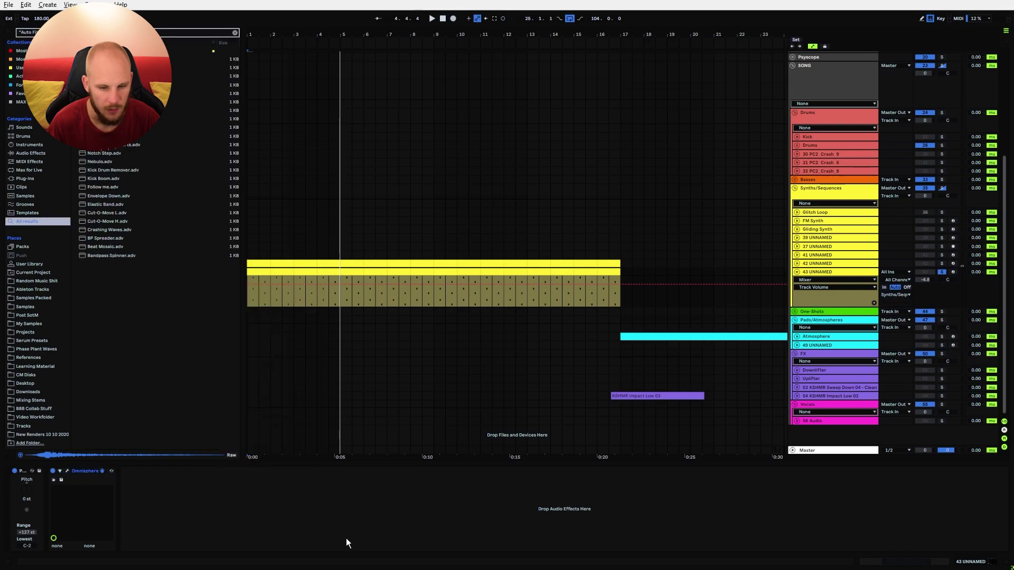
click(813, 263)
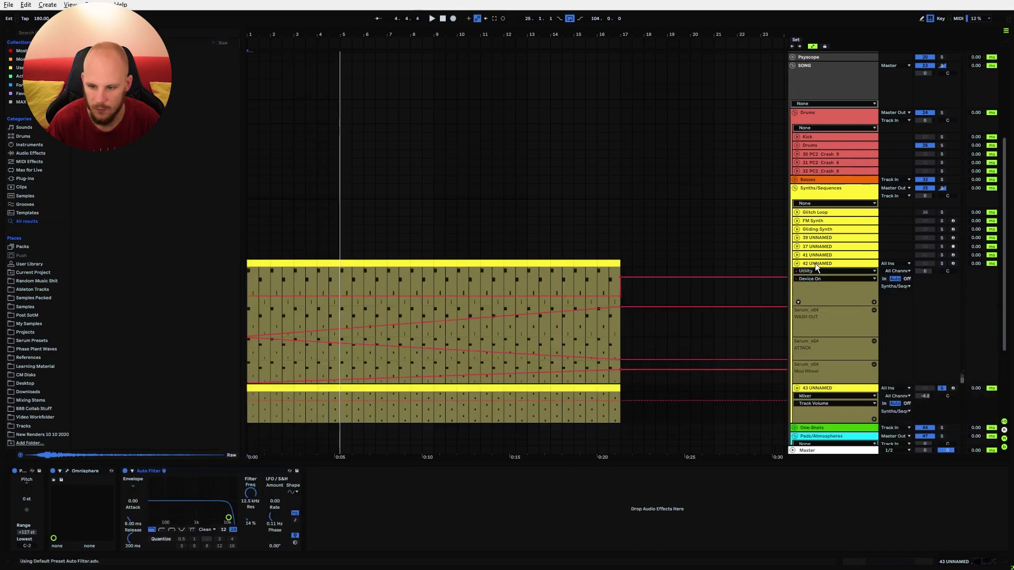
click(824, 388)
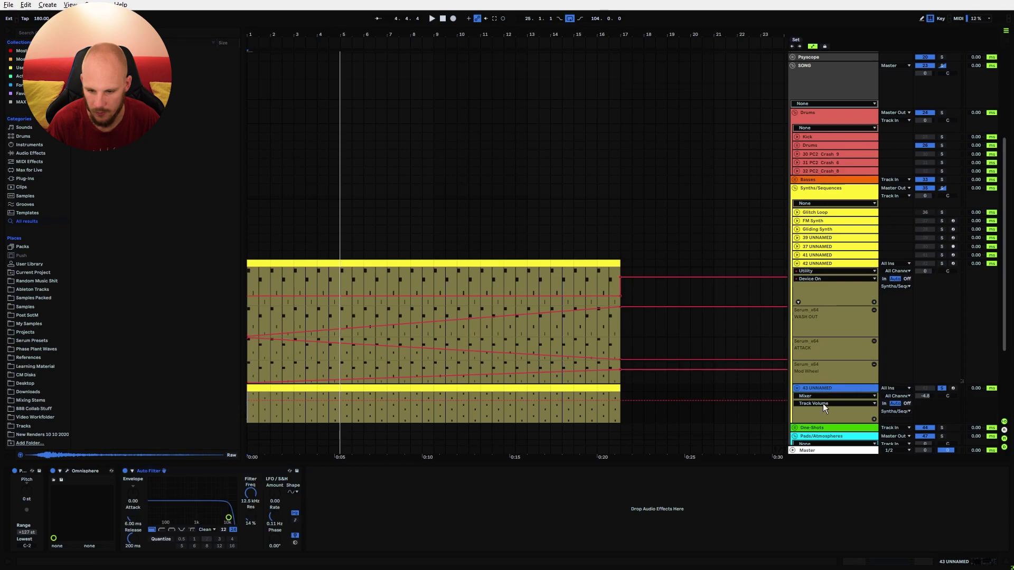
click(204, 471)
drag(344, 313, 343, 312)
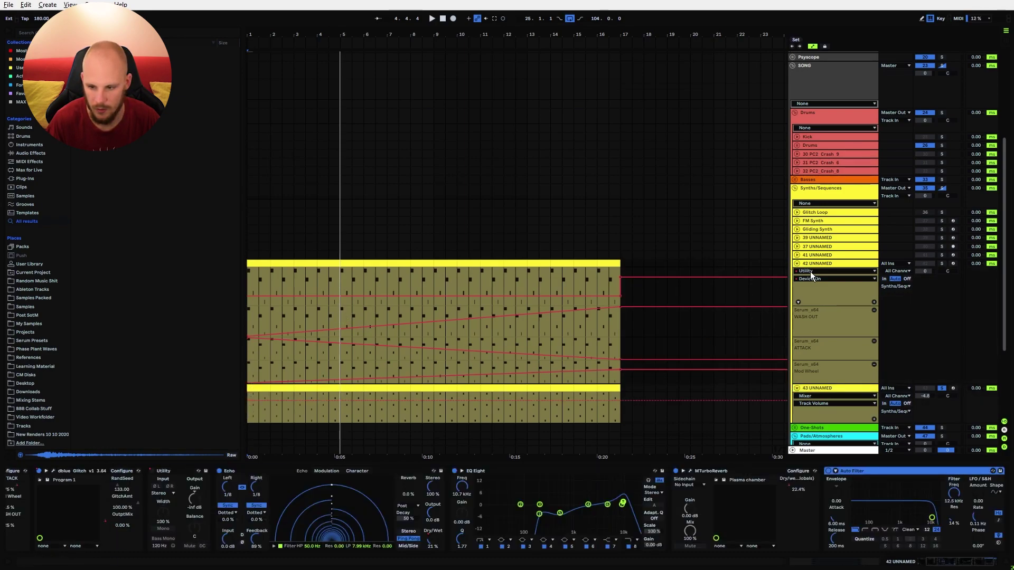
Automate track 42's Auto Filter frequency to rise from 1.07 kHz at bar 1 to 19.9 kHz at bar 17, and unsolo track 43.
drag(951, 493, 938, 487)
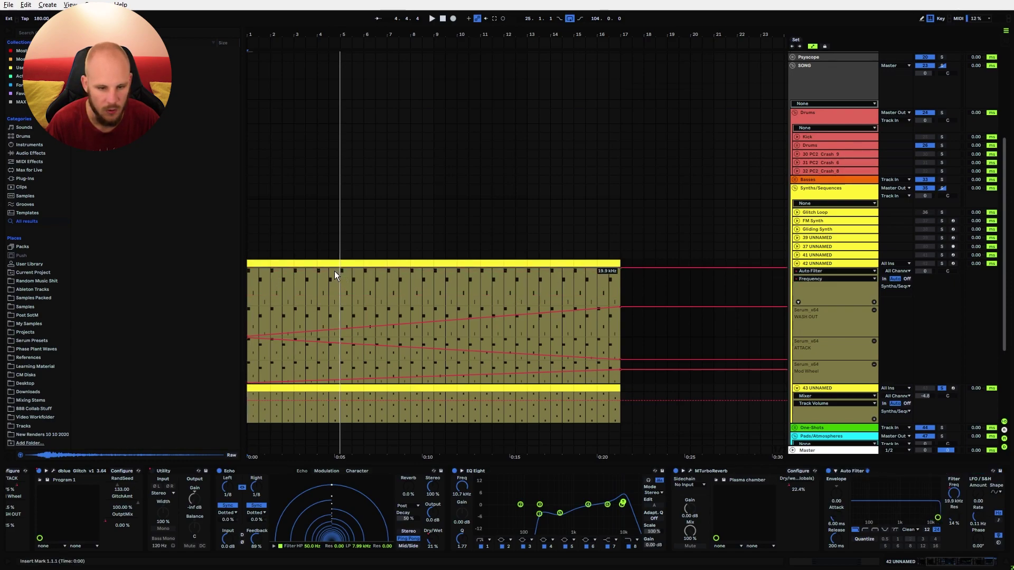
key(space)
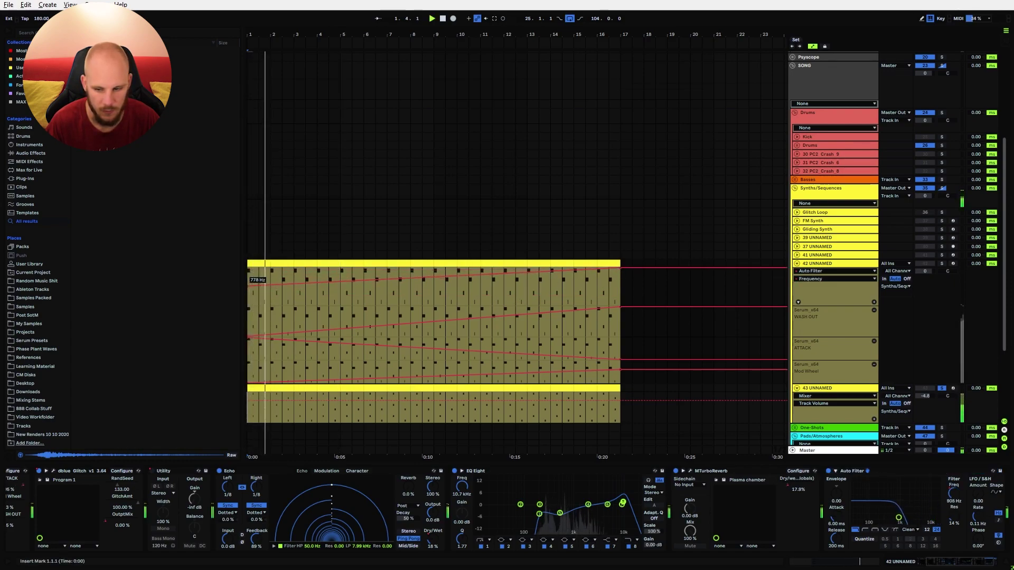
click(941, 388)
click(942, 389)
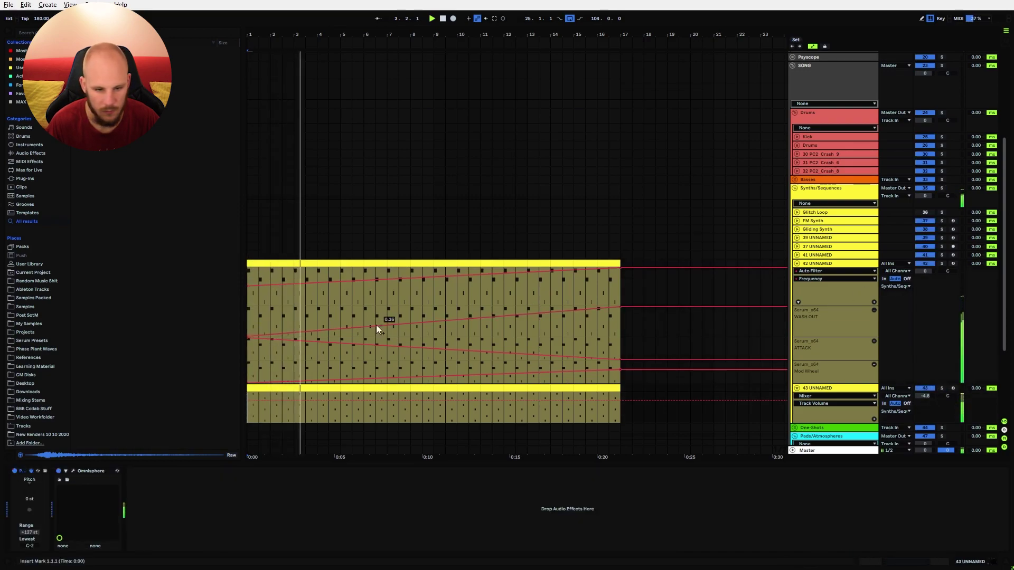
click(249, 287)
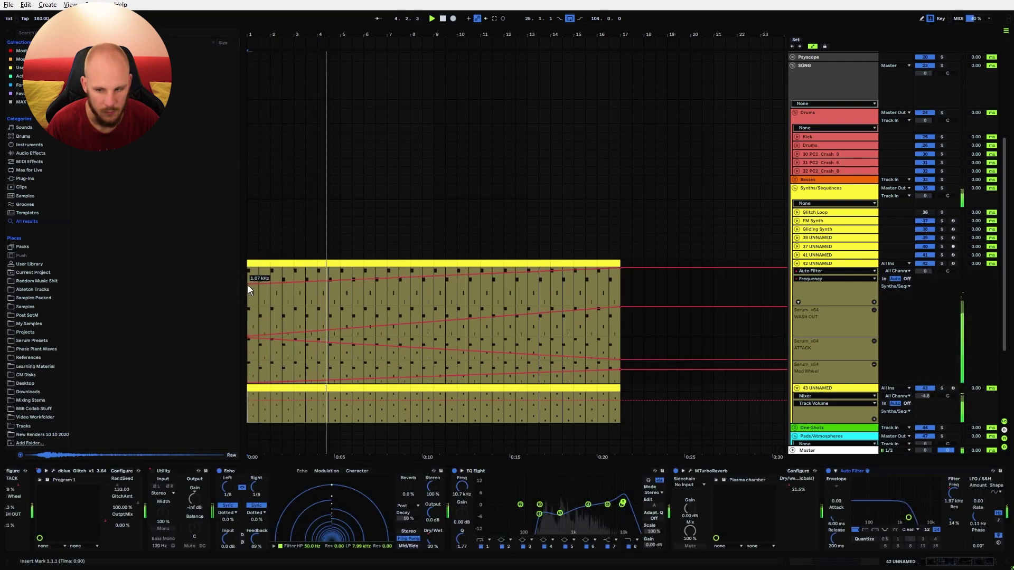
Fold tracks 42 and 43, and select track 43's last chord bar from bar 16 to 17.
click(796, 263)
click(797, 272)
click(807, 272)
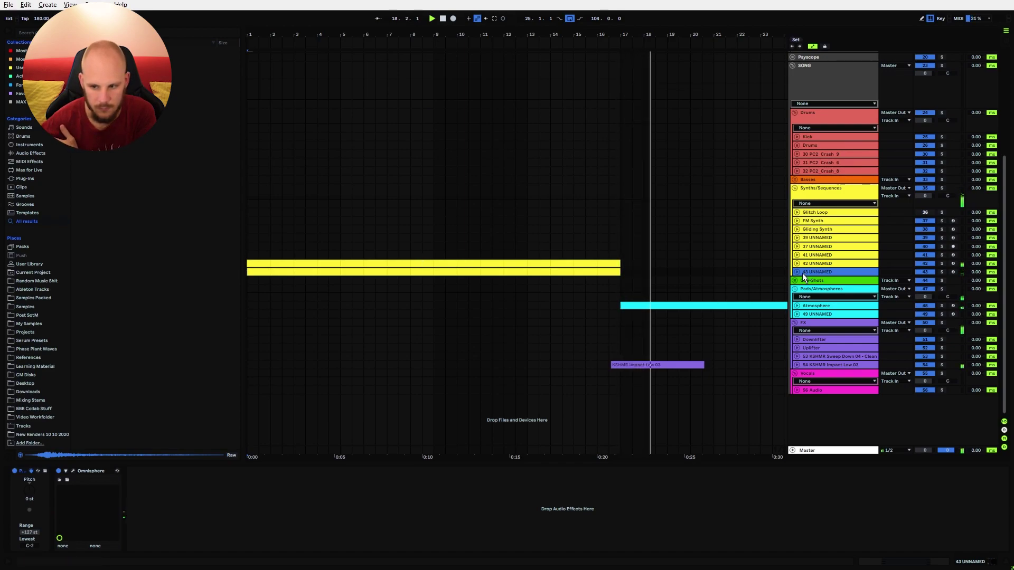
click(609, 271)
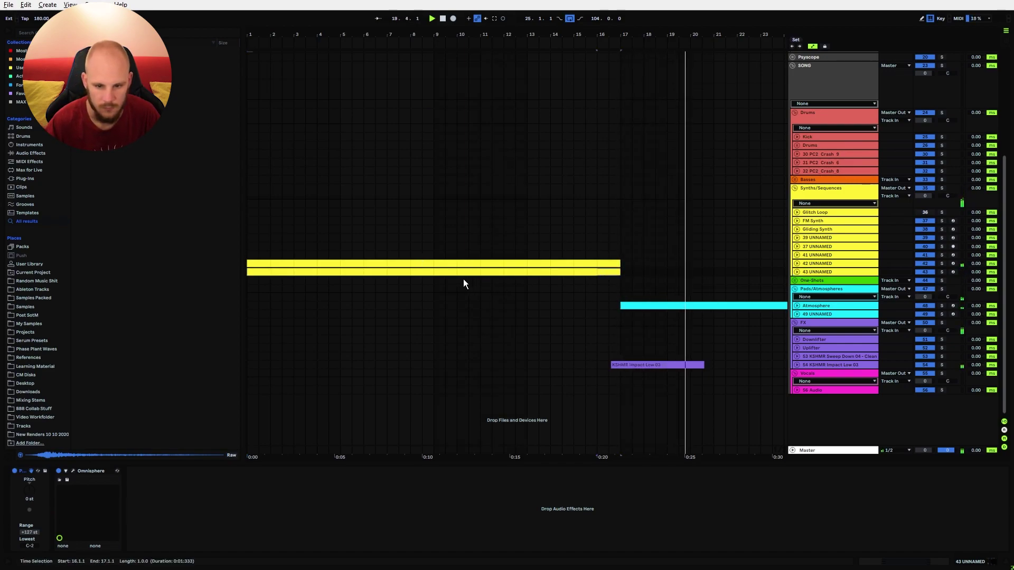
drag(688, 34, 381, 39)
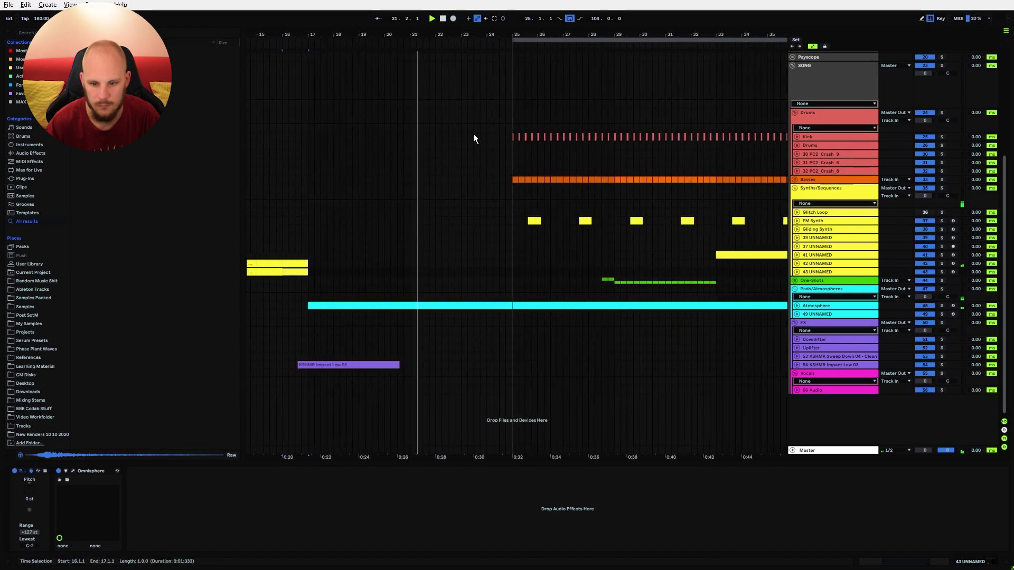
click(512, 281)
key(space)
key(space)
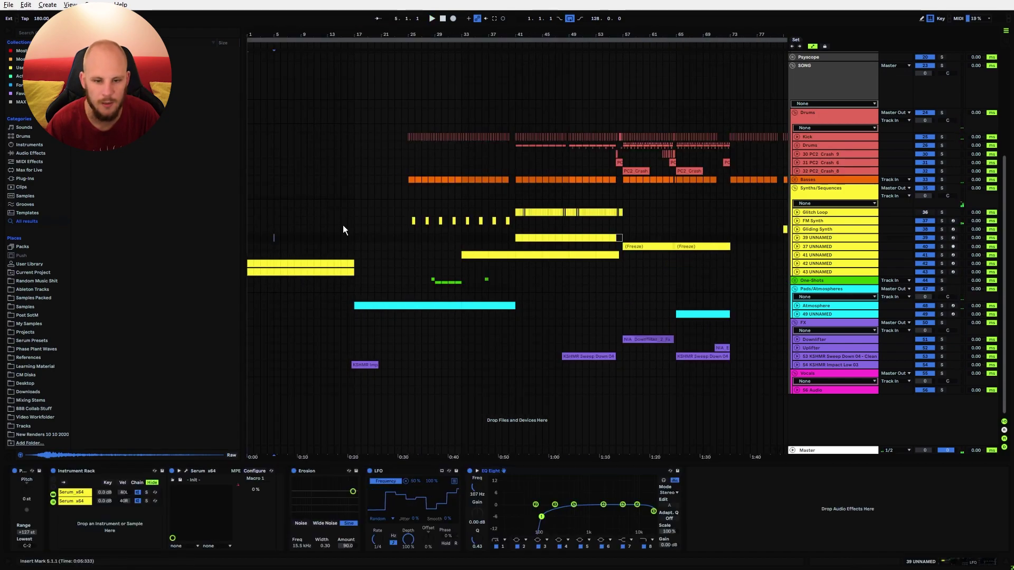
click(339, 255)
click(410, 205)
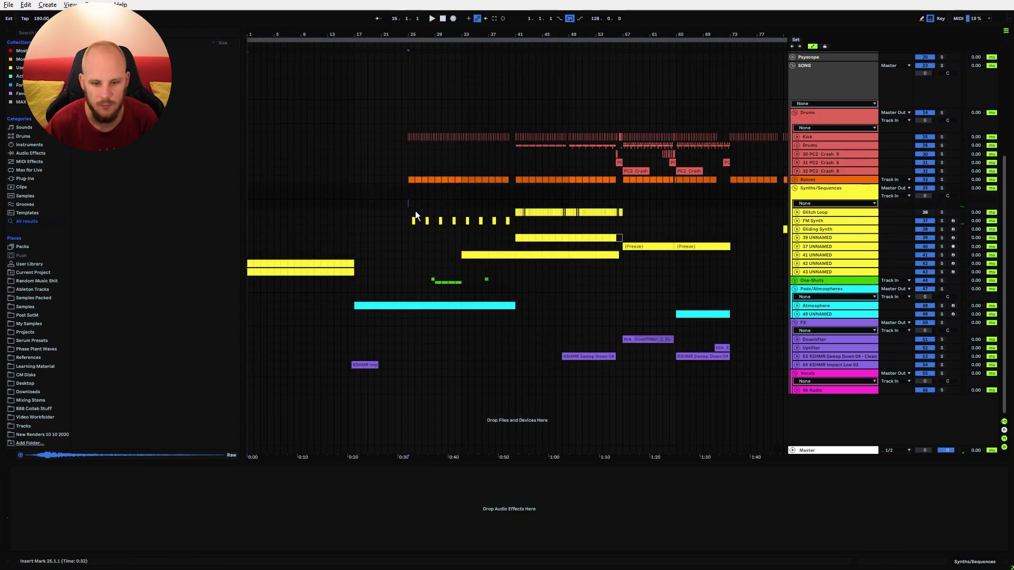
drag(343, 211, 454, 222)
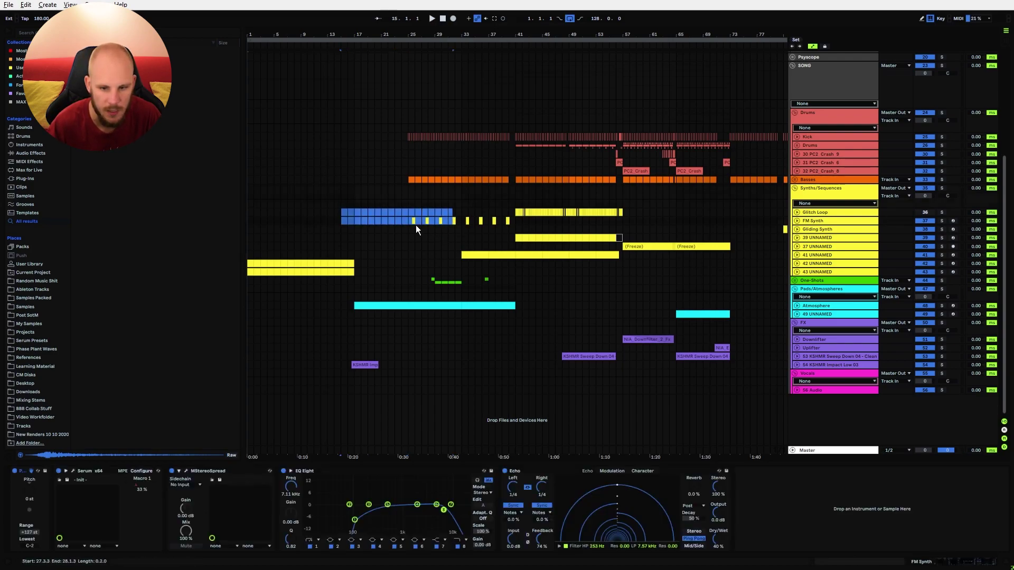
click(374, 229)
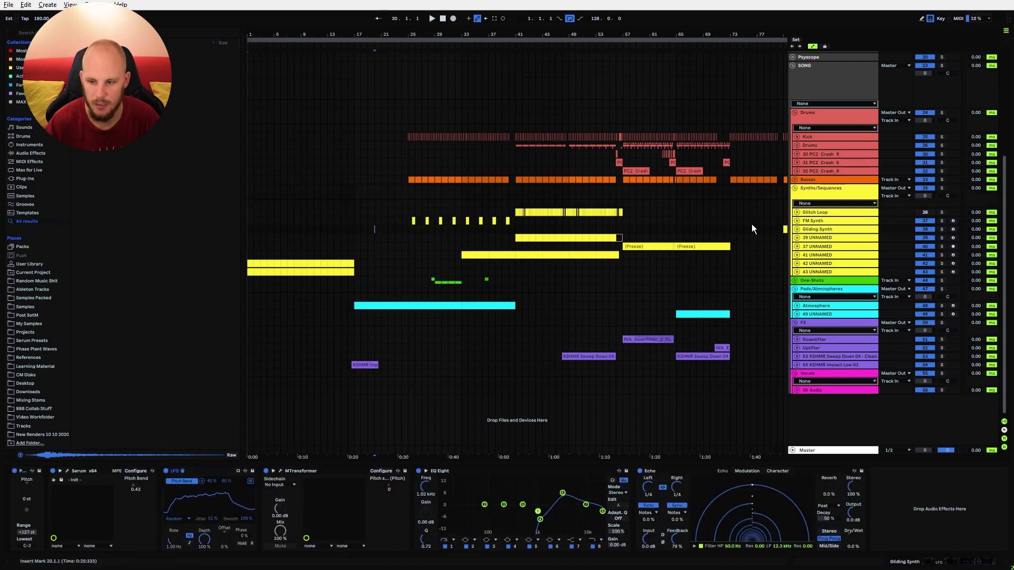
Insert a new audio track below the last crash track in the Drums group.
click(833, 172)
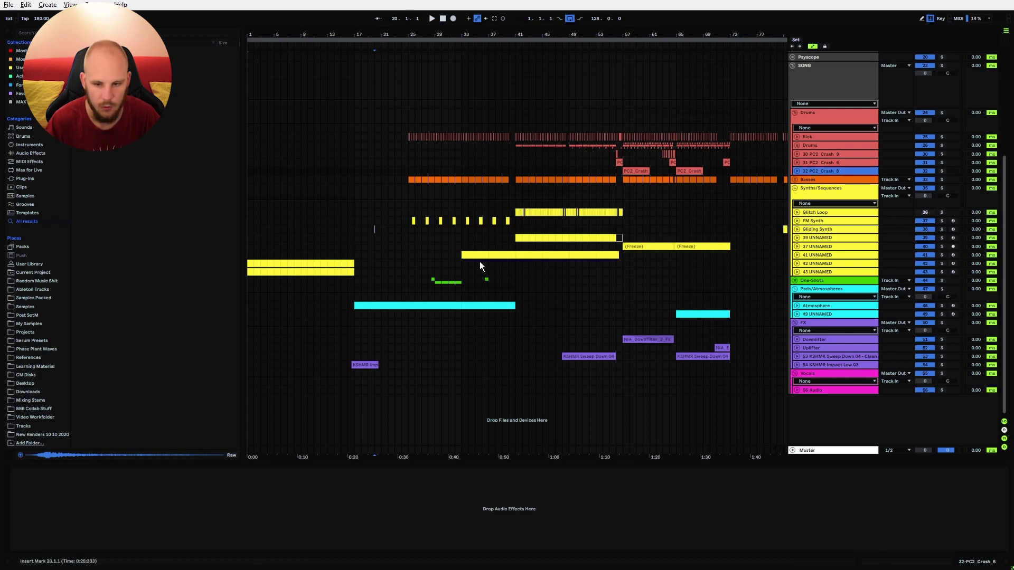
key(ctrl+t)
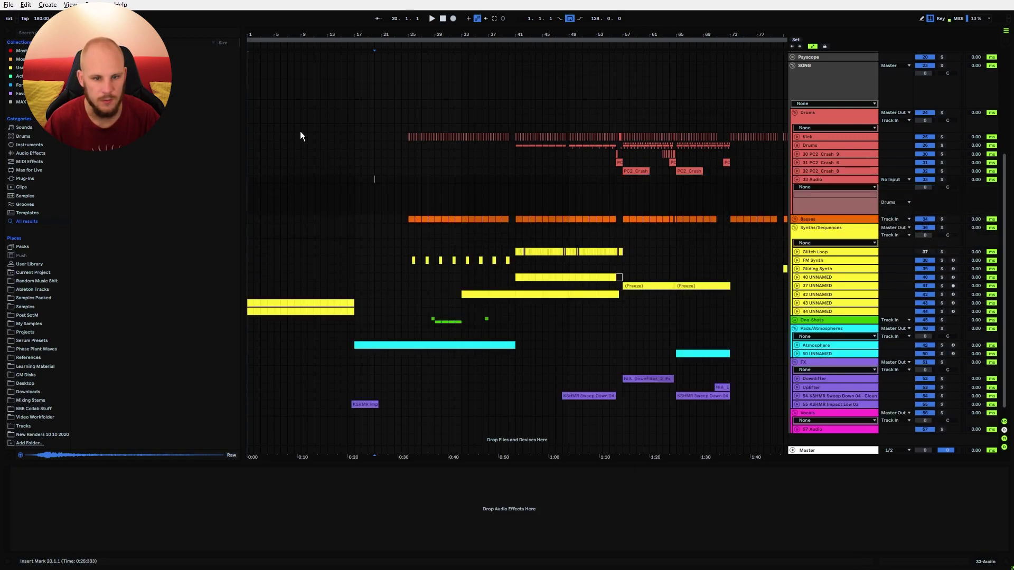
drag(305, 33, 450, 180)
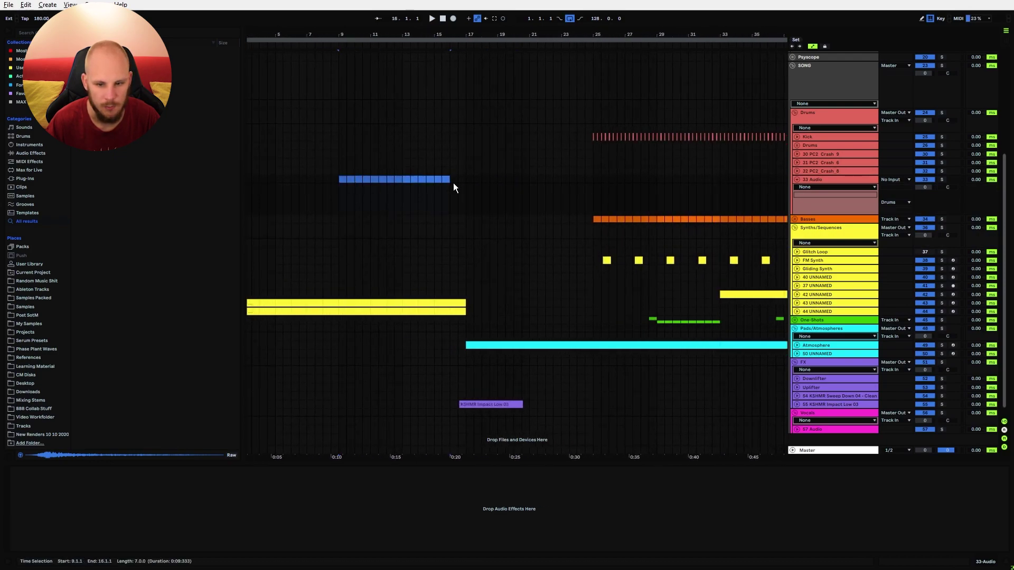
drag(337, 179, 464, 186)
click(464, 186)
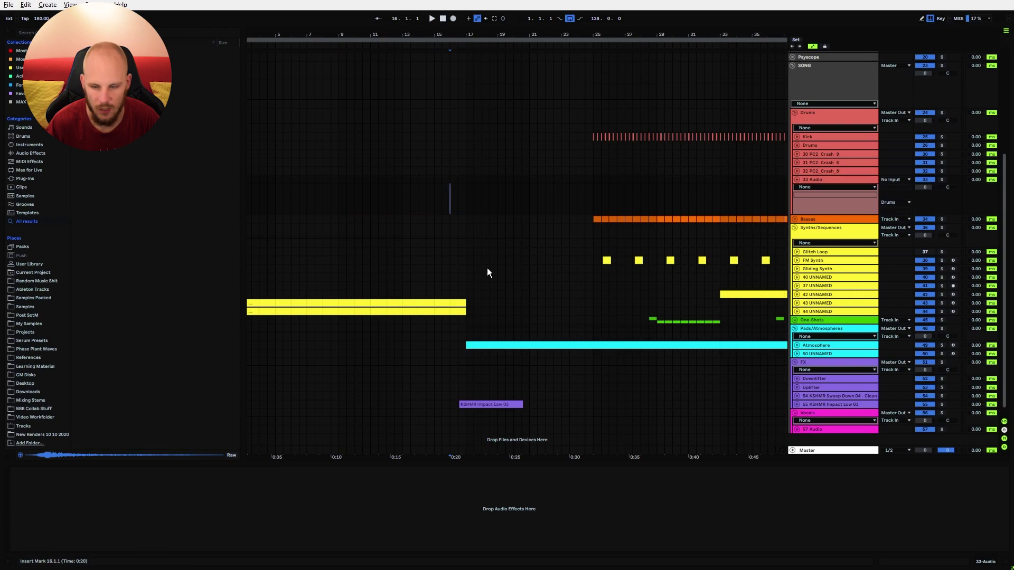
From the Sounds of KSHMR Vol 4 Breakbeat Loops folder, place Breakbeat 12 and Breakbeat 13 on the new track across bars 9 to 17.
click(34, 297)
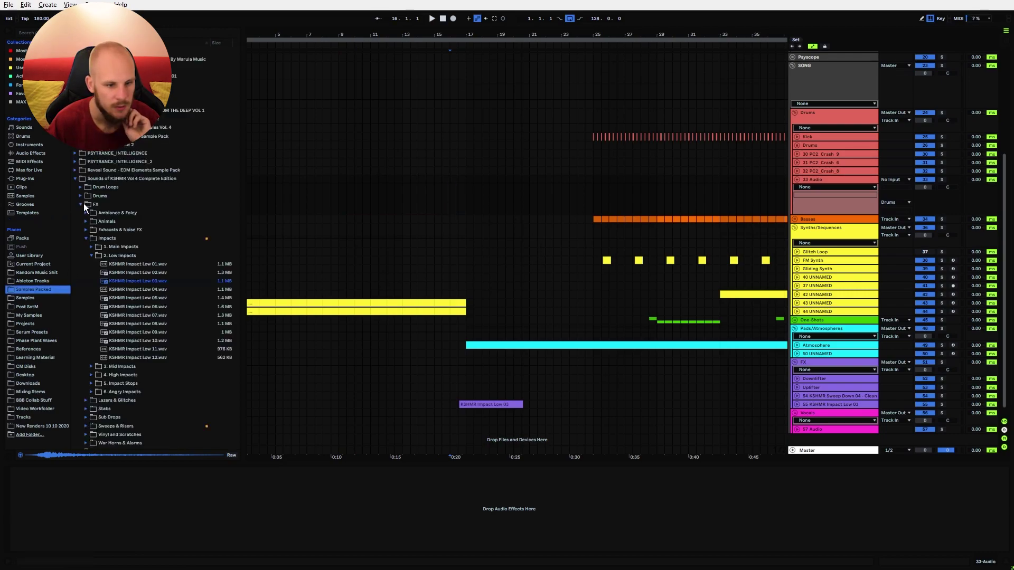
click(84, 204)
click(80, 188)
click(86, 204)
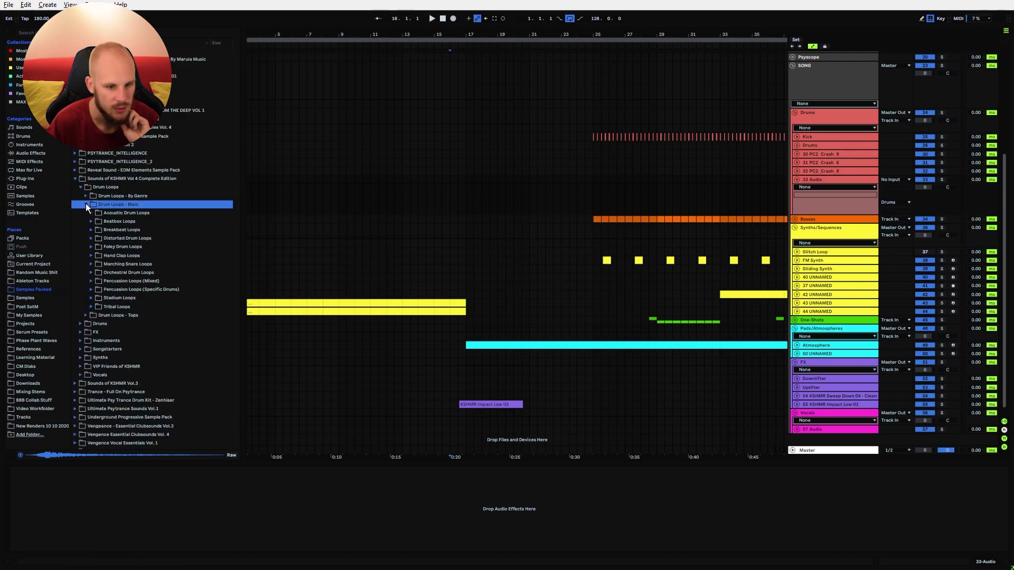
click(91, 230)
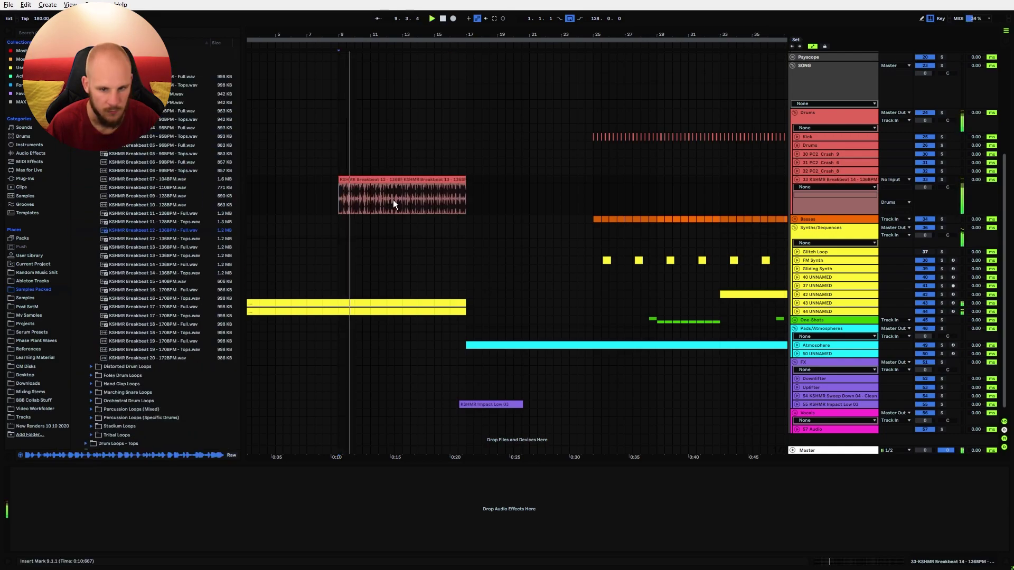
Audition the two breakbeat loops in the arrangement from bar 9.
click(391, 200)
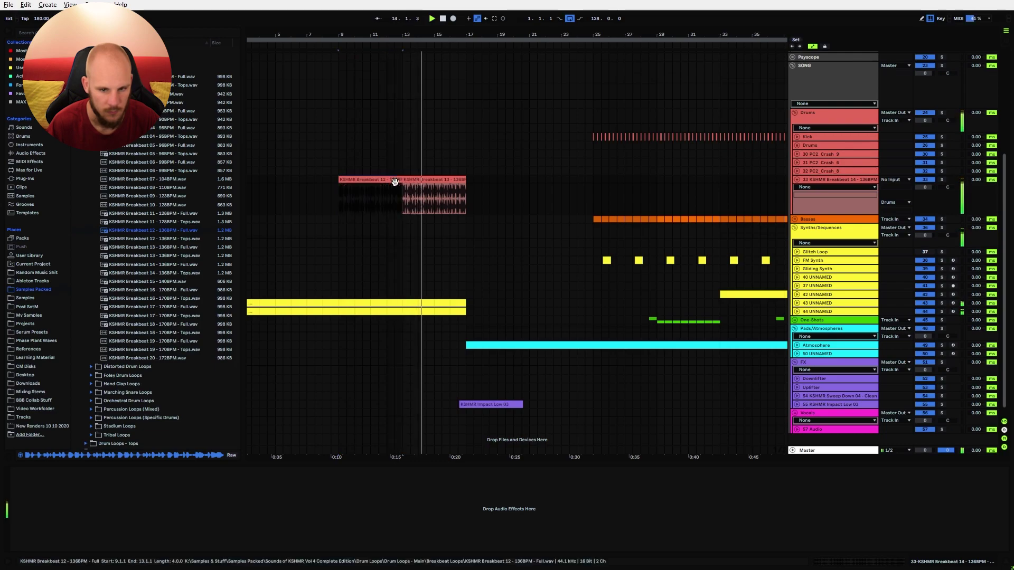
click(422, 181)
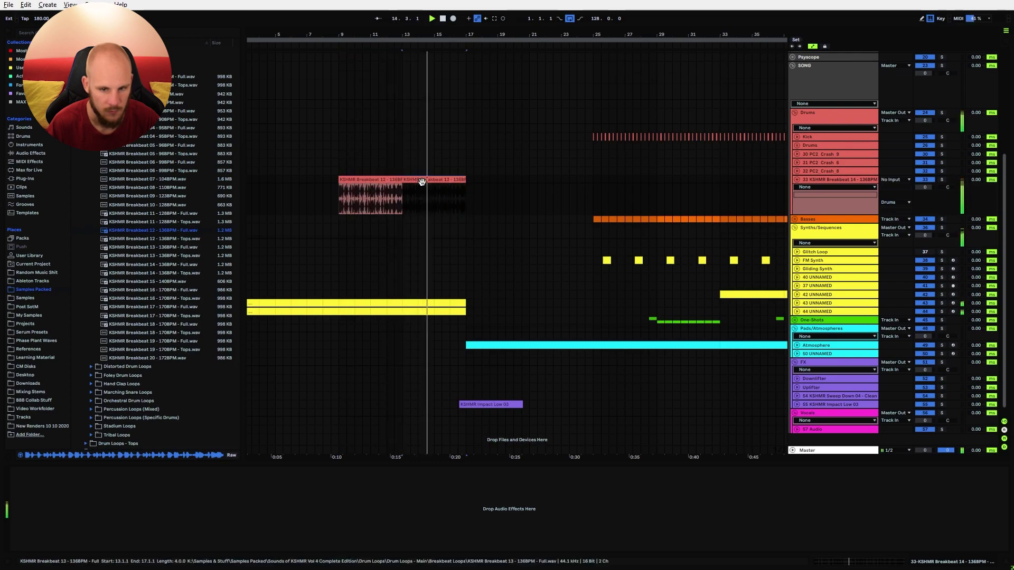
click(338, 197)
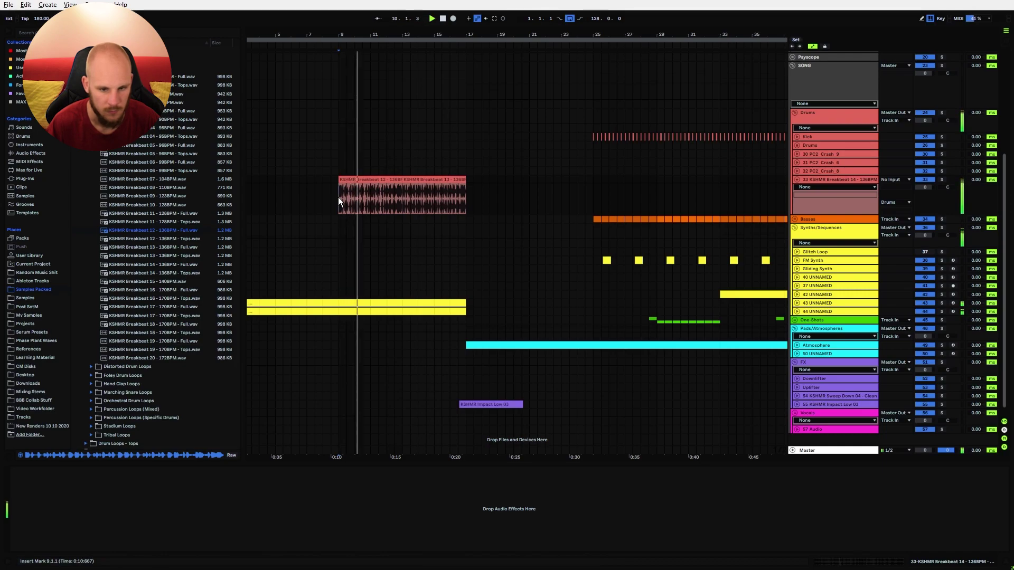
click(411, 182)
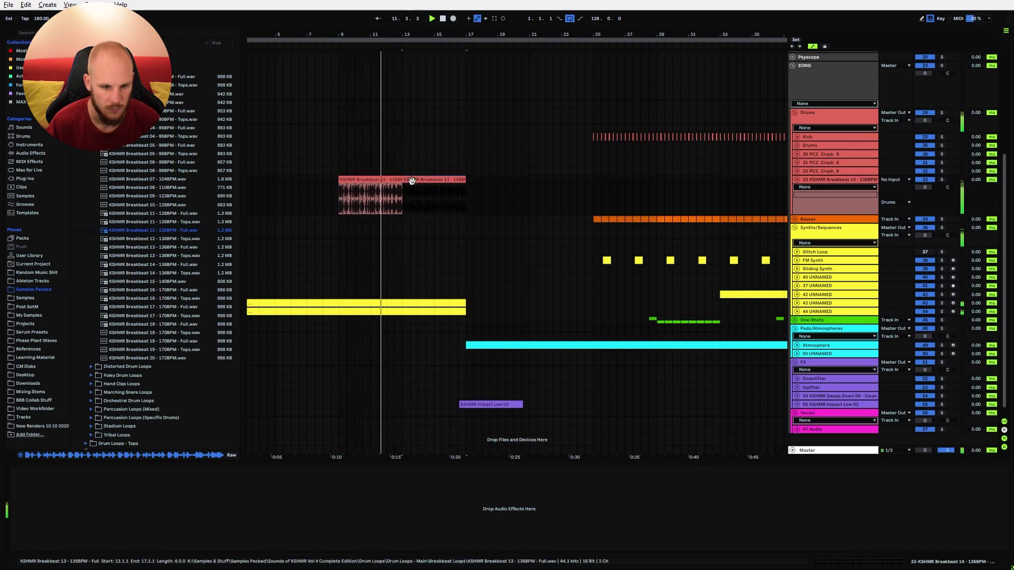
click(370, 181)
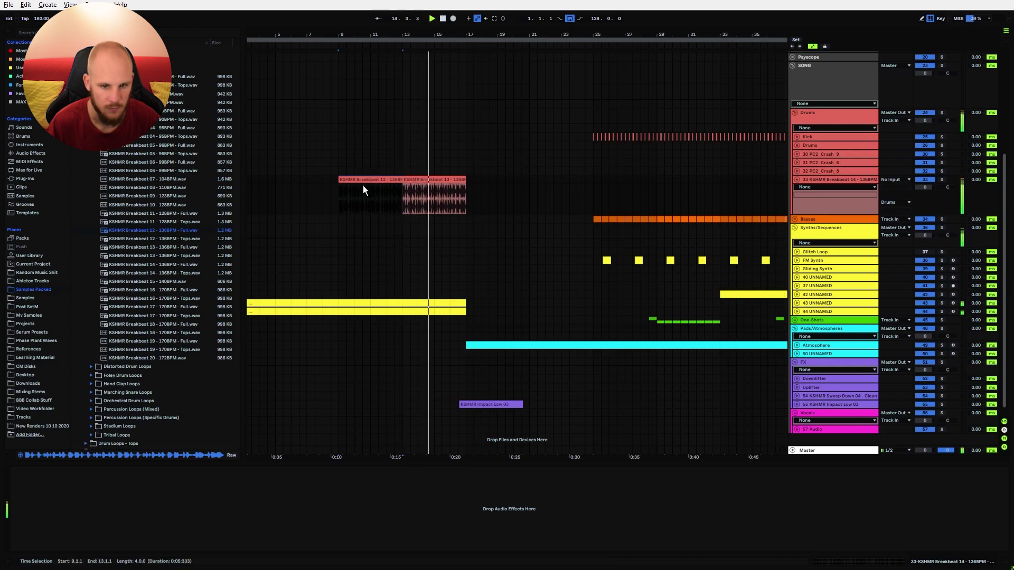
click(352, 194)
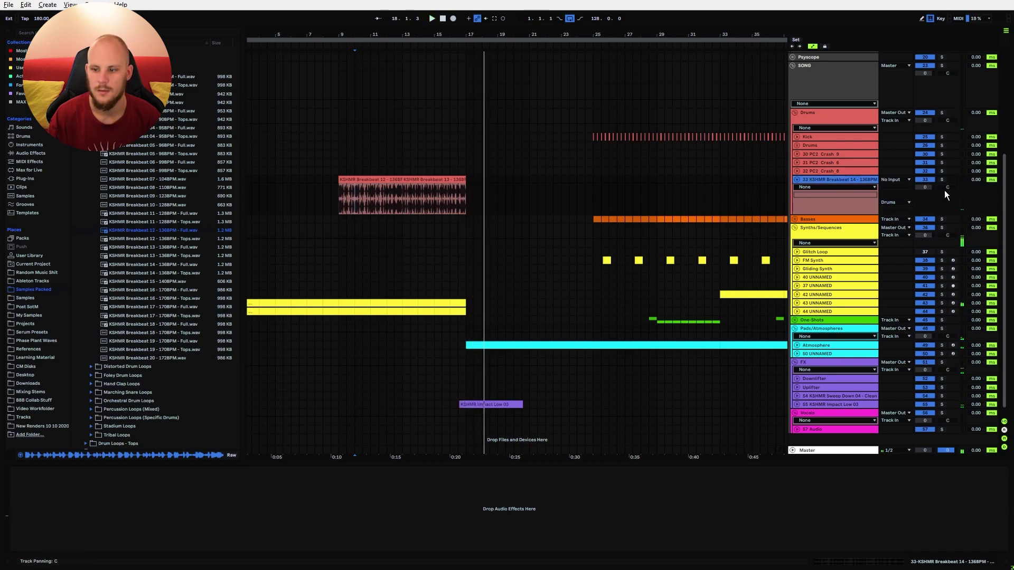
Lower the breakbeat track's volume to -4.3 dB and fold the track.
key(a)
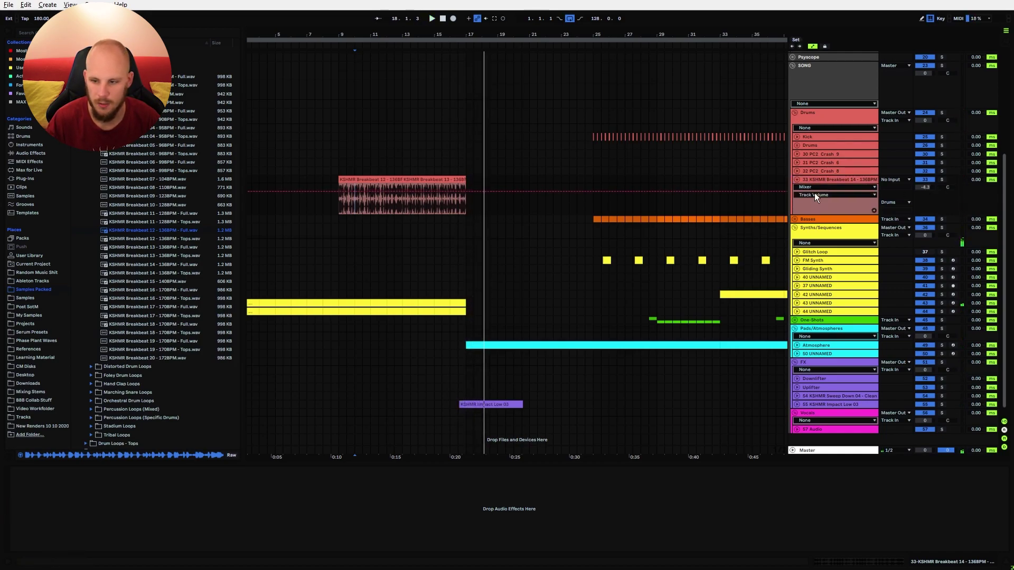
click(377, 208)
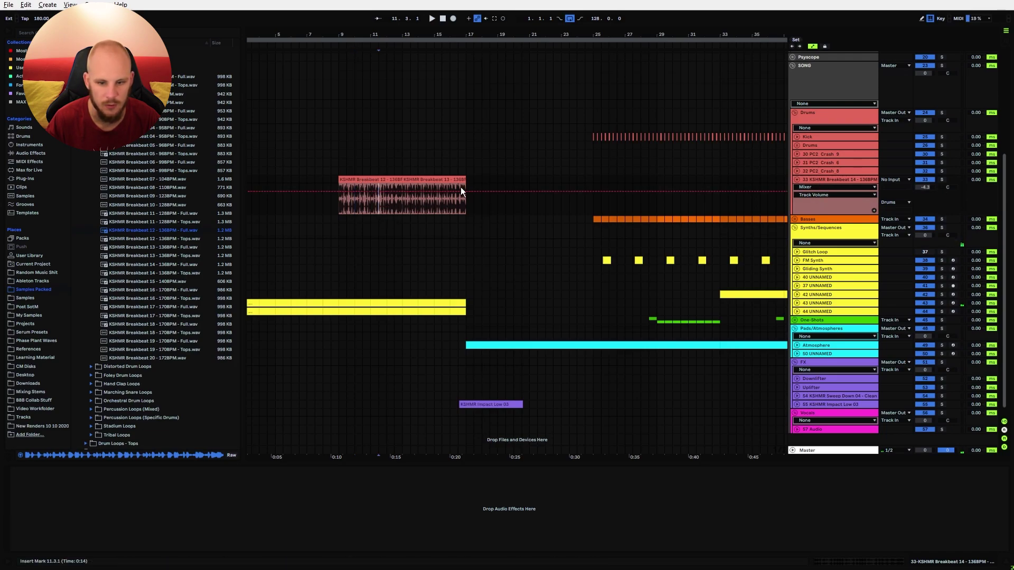
click(797, 181)
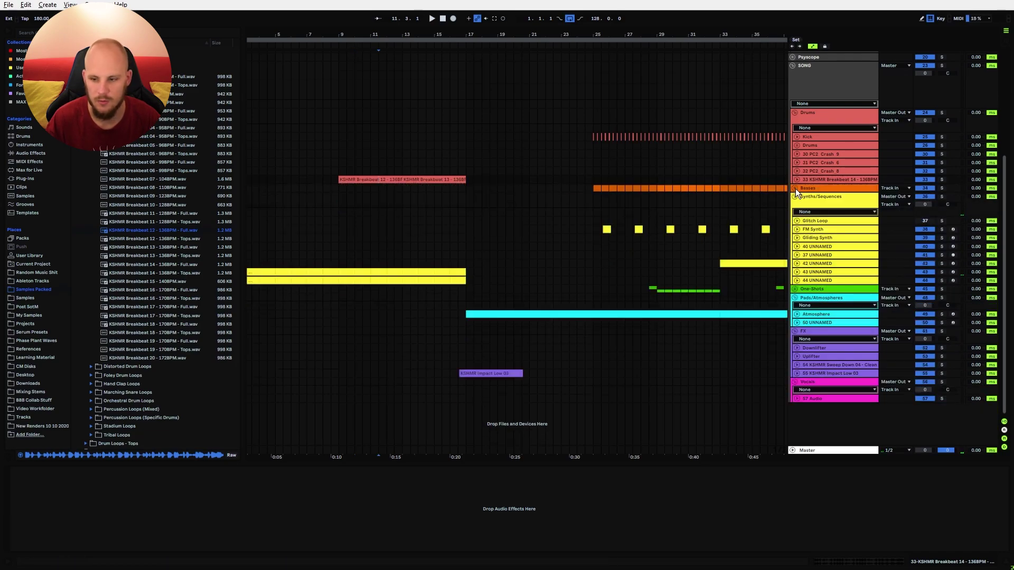
Unfold the Basses group, add a MIDI track to it, and copy the lower chord track's bar 9 clip onto it.
click(796, 189)
click(338, 212)
click(342, 337)
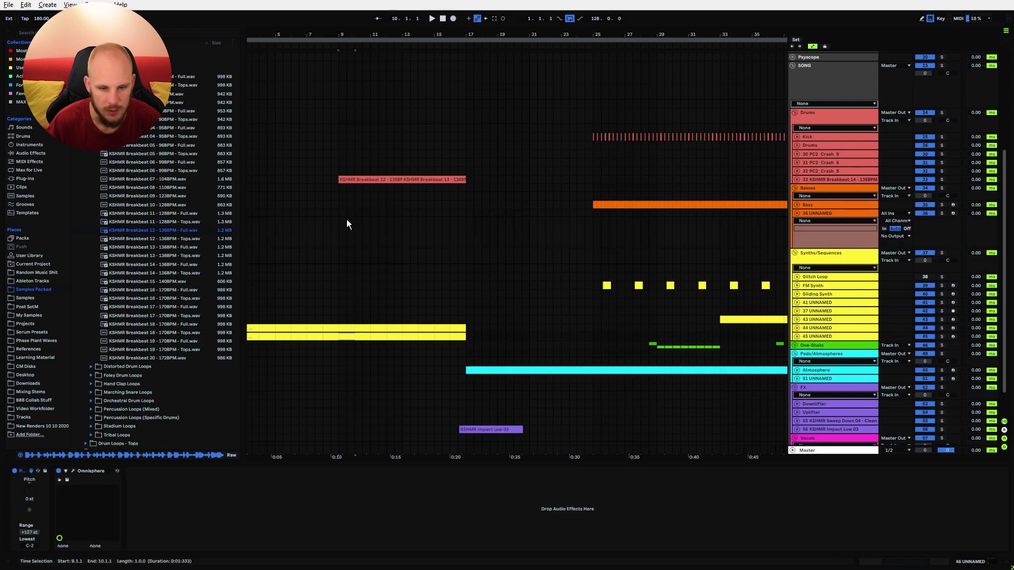
drag(369, 219, 469, 222)
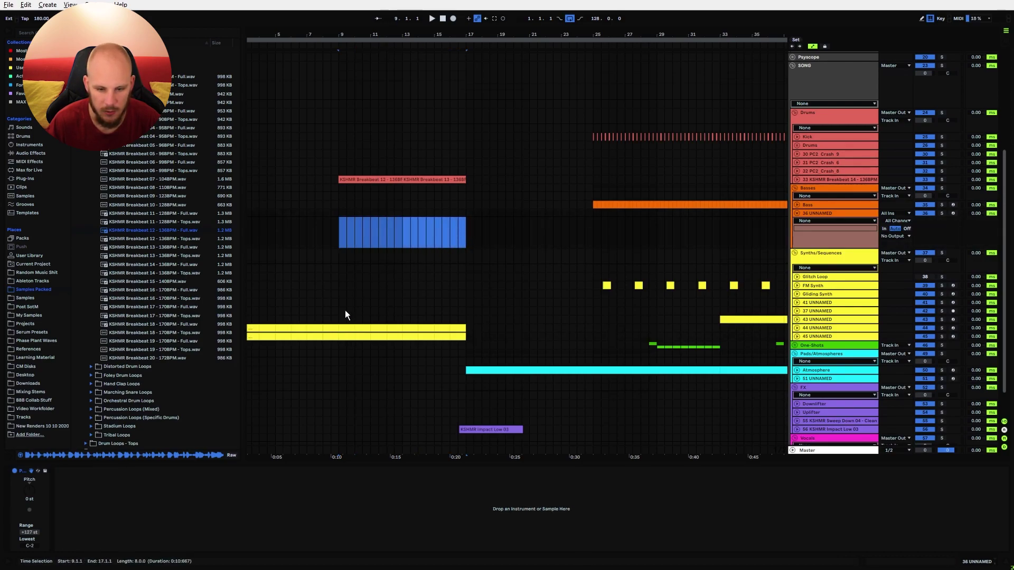
click(344, 338)
double_click(341, 221)
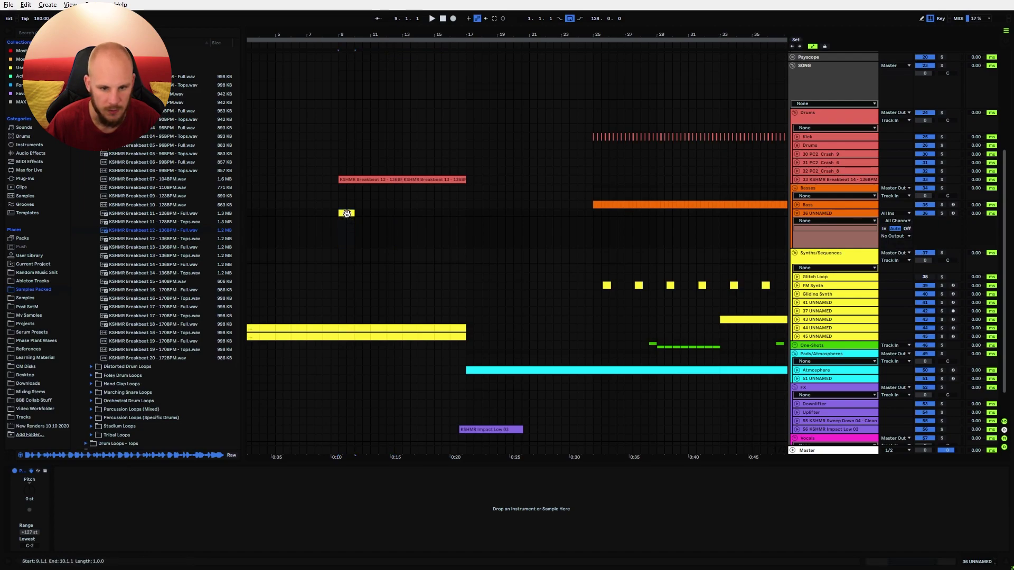
Open the copied clip and deactivate the upper chord notes, leaving only C#4 and B3 active.
double_click(347, 213)
drag(480, 413, 480, 233)
scroll(471, 358, up, 1)
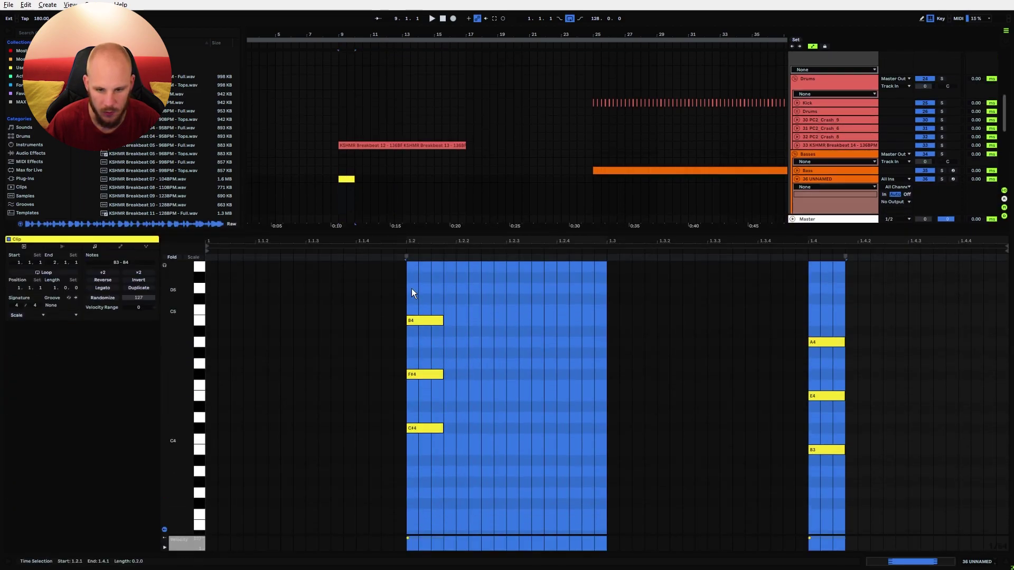
drag(411, 288, 851, 425)
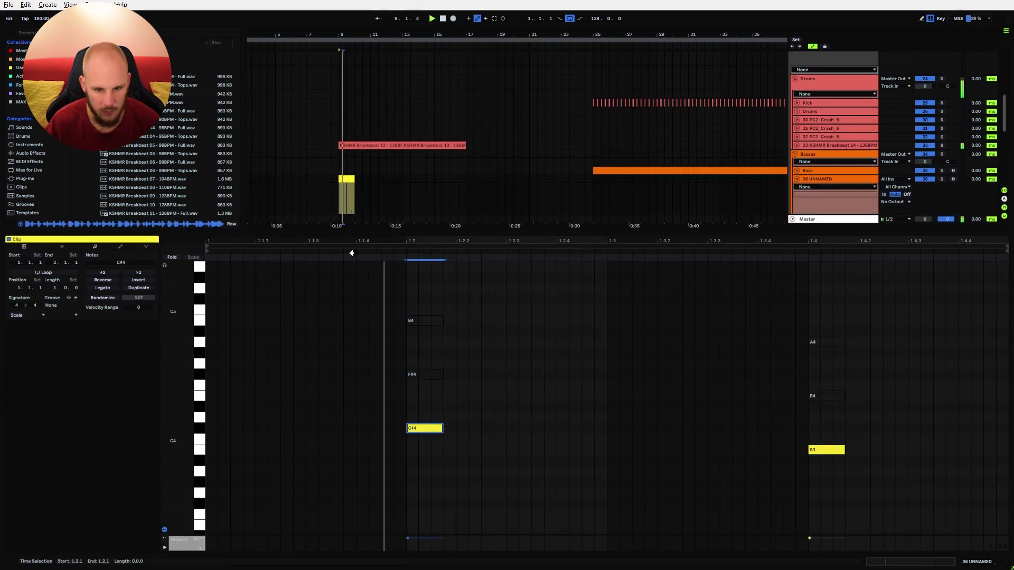
Load Omnisphere as the instrument on track 36.
right_click(362, 195)
mouse_move(398, 199)
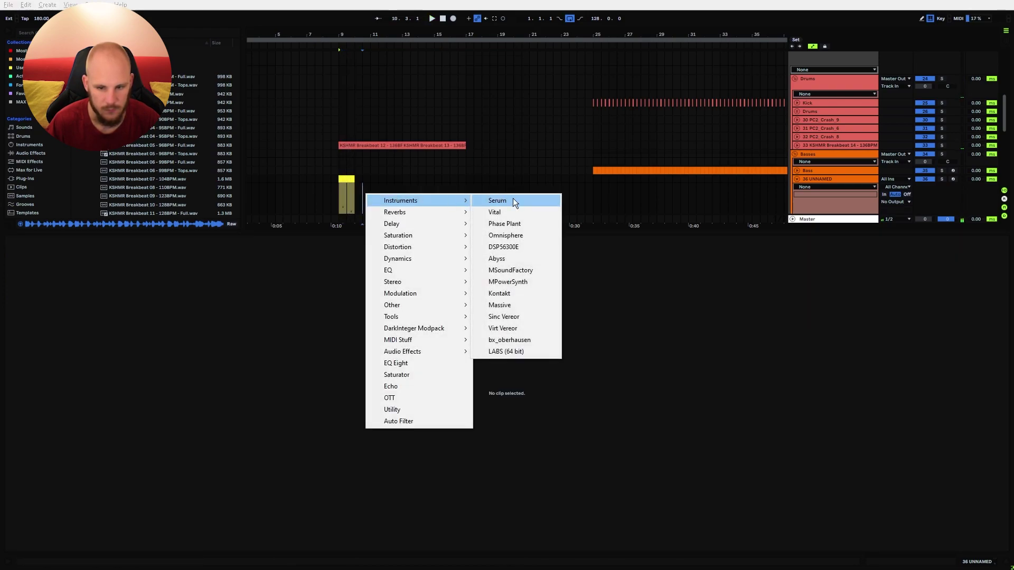
click(509, 234)
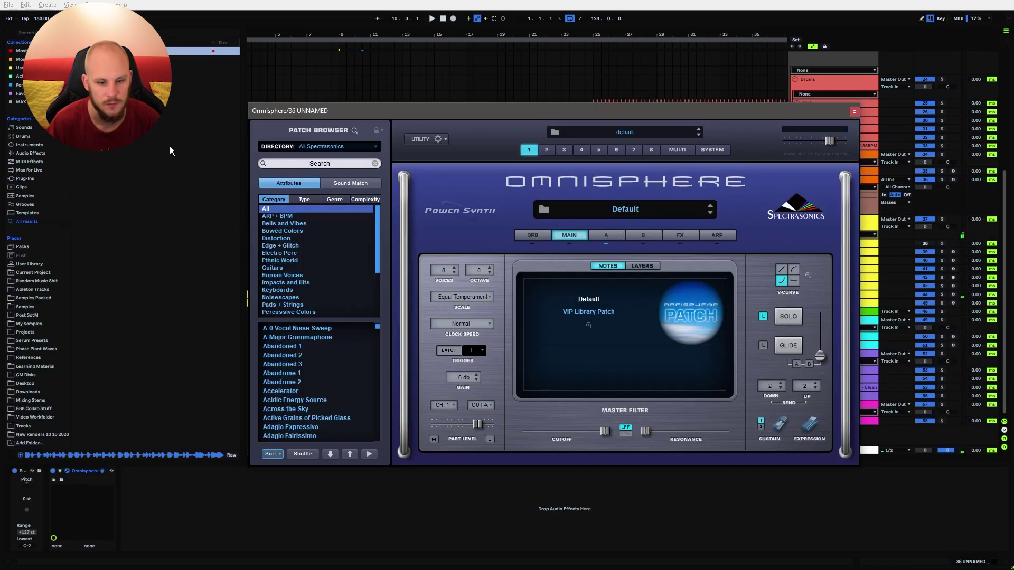
Search Omnisphere's patches for "bass guitar", load The Bedside Table Bass, and audition it in the arrangement.
click(318, 164)
text(bass guit)
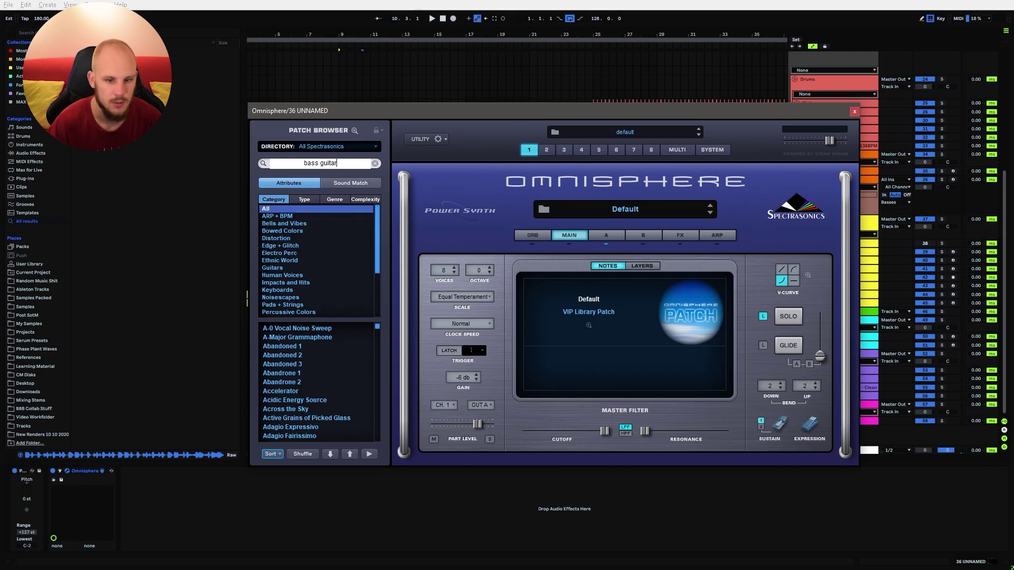
text(ar)
key(Return)
click(312, 328)
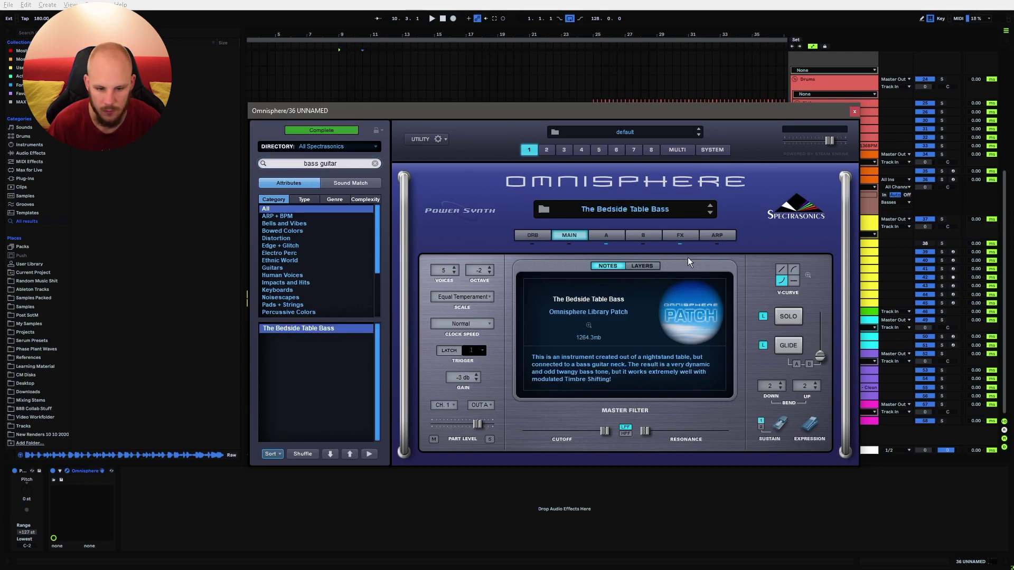
key(space)
click(854, 111)
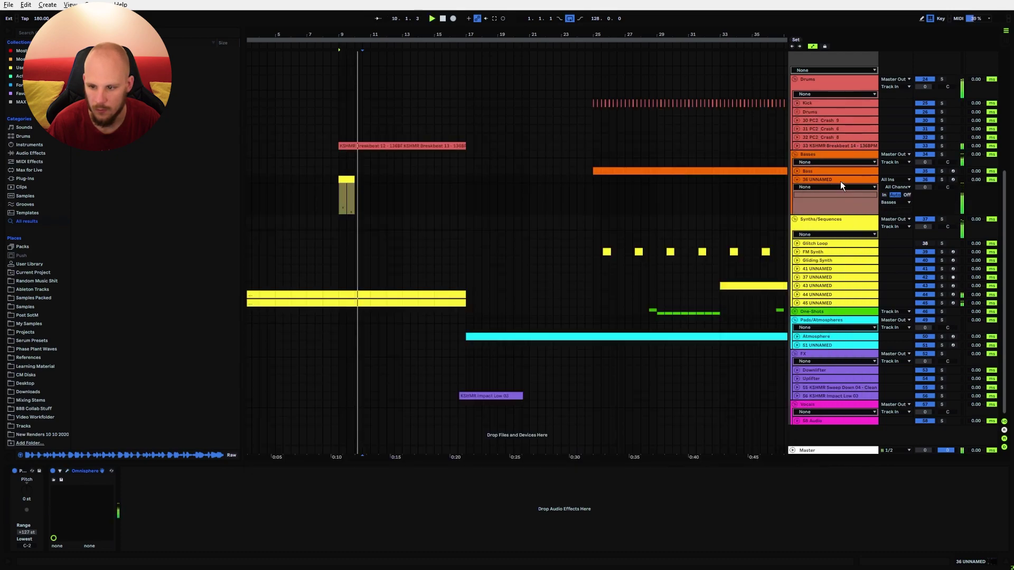
Solo track 36, transpose all notes in its clip down three octaves, and play it back.
click(942, 179)
key(space)
key(space)
double_click(345, 179)
click(474, 416)
key(ctrl+a)
key(shift+Down)
key(shift+Down)
key(shift+Down)
key(space)
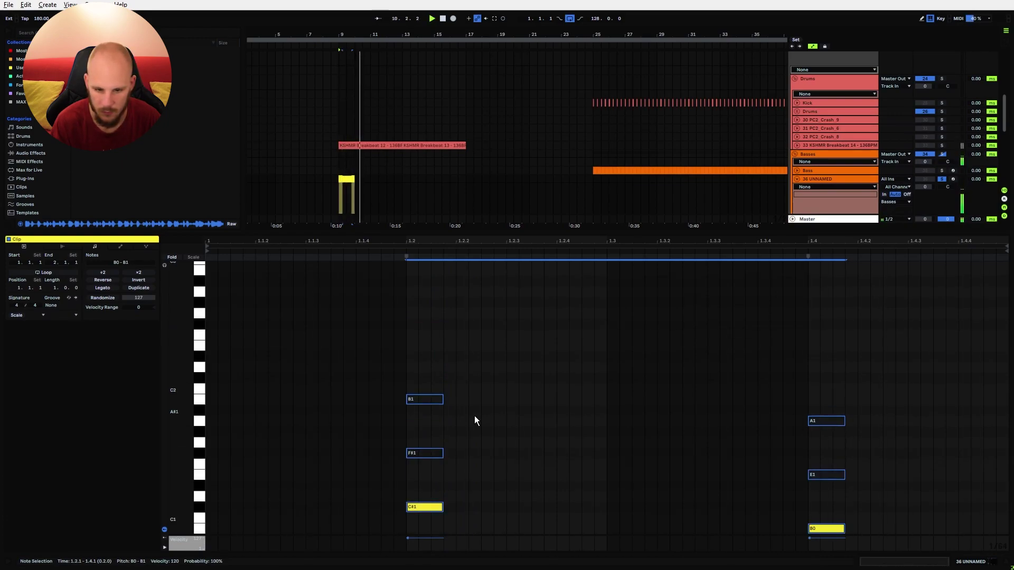
Try the clip's notes in higher and lower octaves during playback, and return the active notes to C#1 and B0.
key(shift+Up)
key(shift+Up)
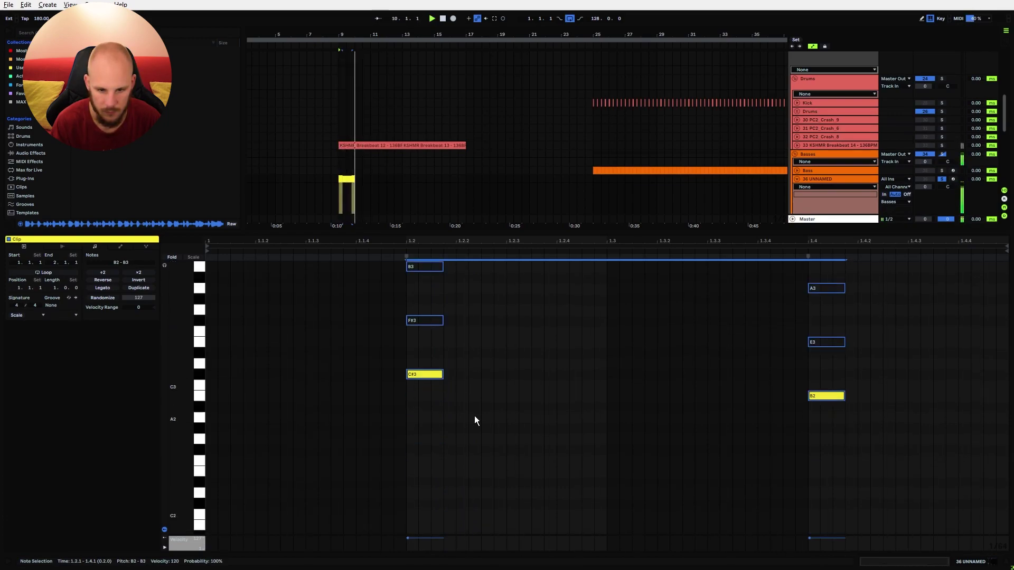
double_click(820, 181)
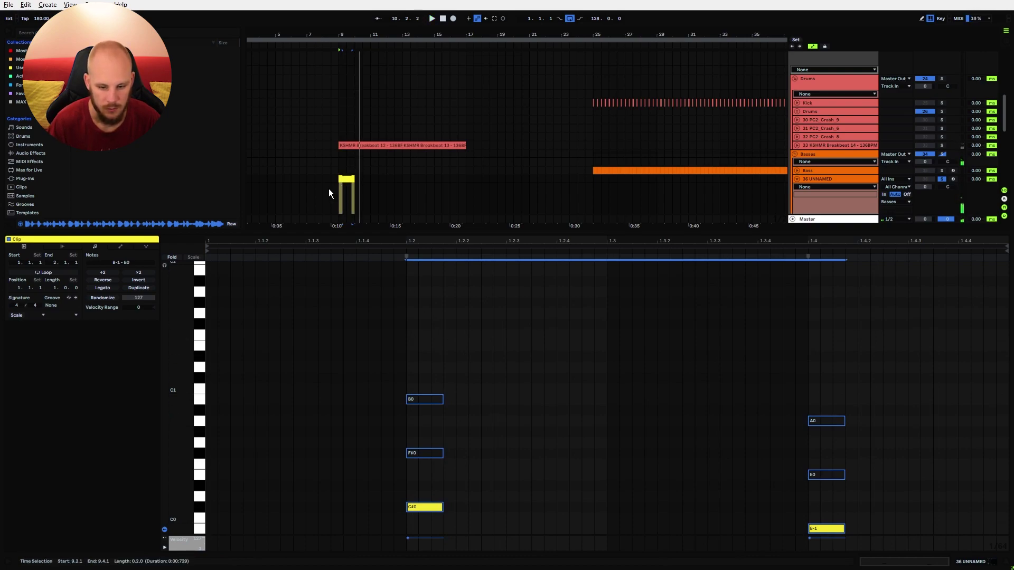
key(shift+Up)
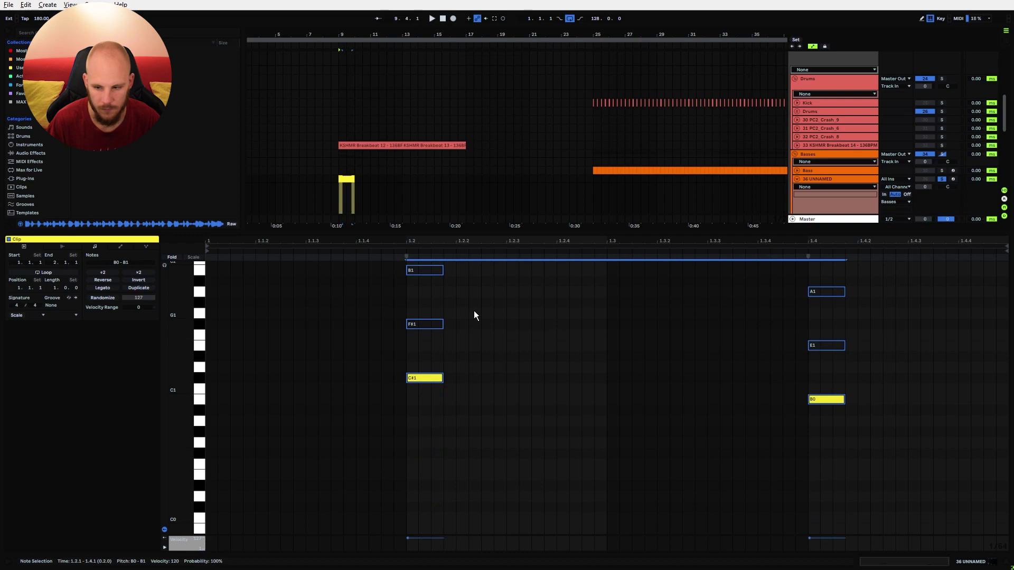
Deactivate the C#1 and B0 notes, activate F#1 and E1 instead, and play the clip.
drag(473, 310, 423, 388)
key(0)
key(0)
click(824, 399)
key(0)
key(space)
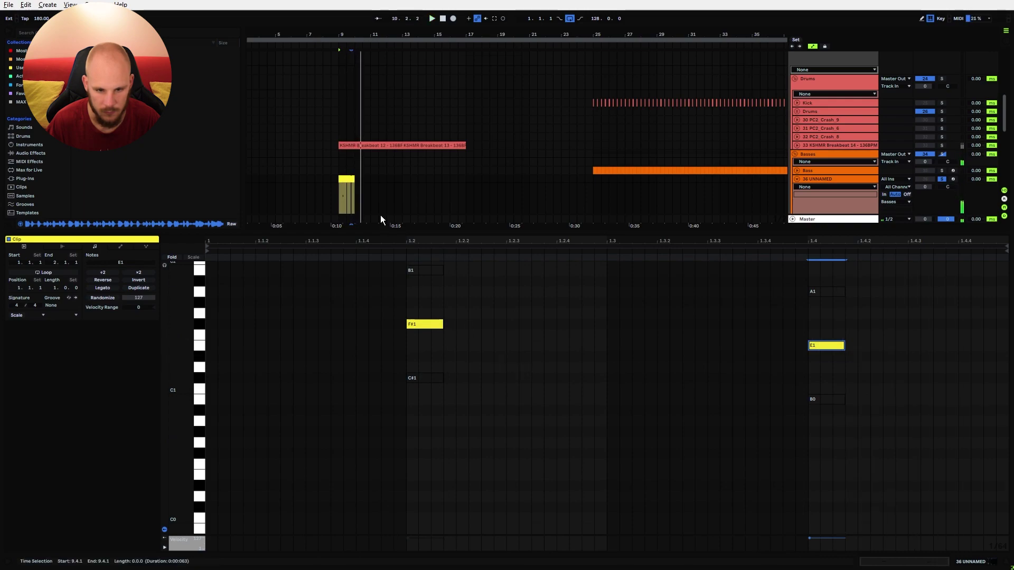
Stop playback, clear all notes from track 36's one-bar clip, and delete the clip.
key(space)
key(ctrl+a)
key(Delete)
click(347, 180)
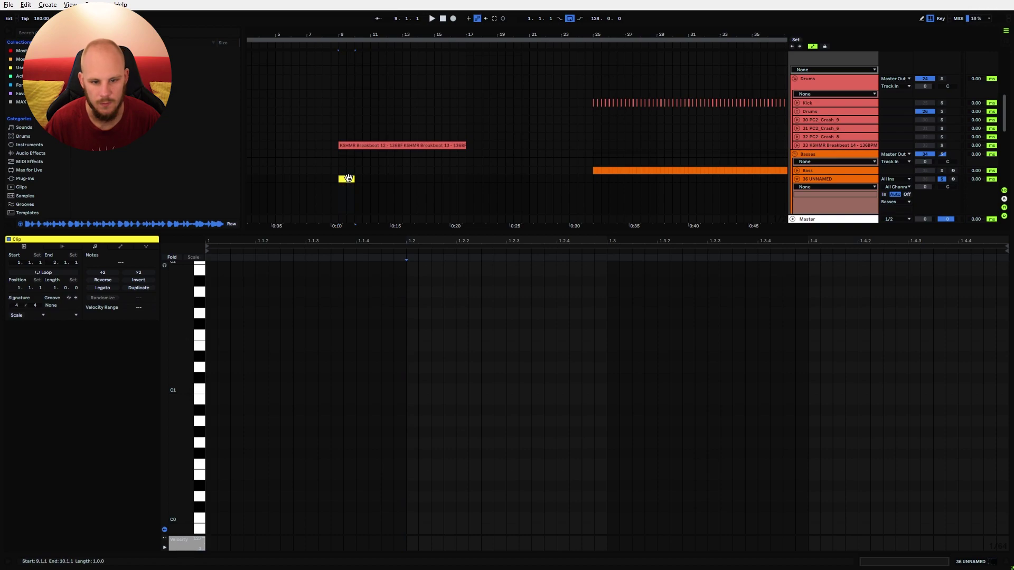
key(Delete)
Create an empty 12-bar MIDI clip on track 36 from bar 9 to bar 21, and enlarge the arrangement area.
drag(341, 178, 466, 182)
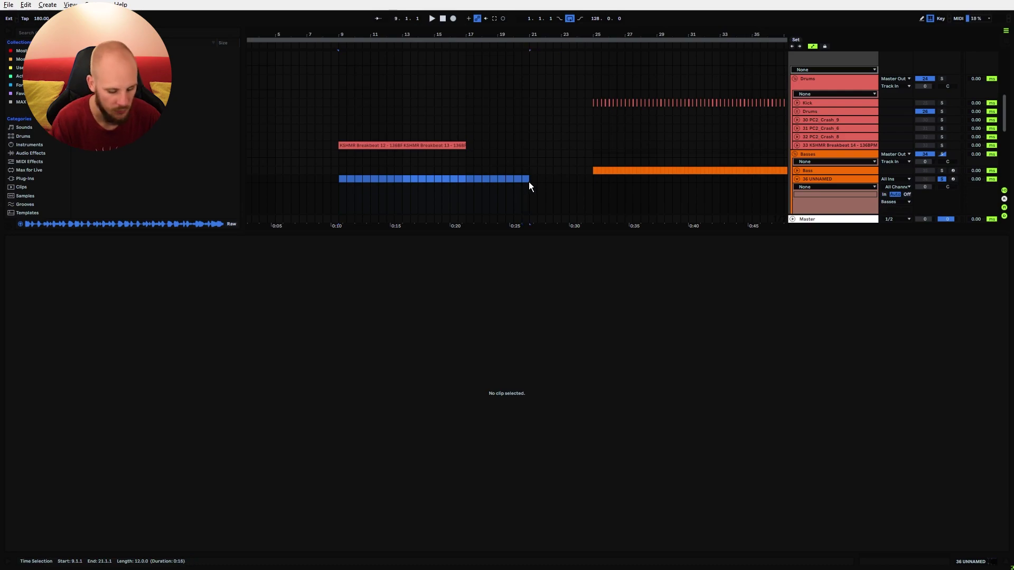
key(ctrl+shift+m)
drag(516, 228, 536, 424)
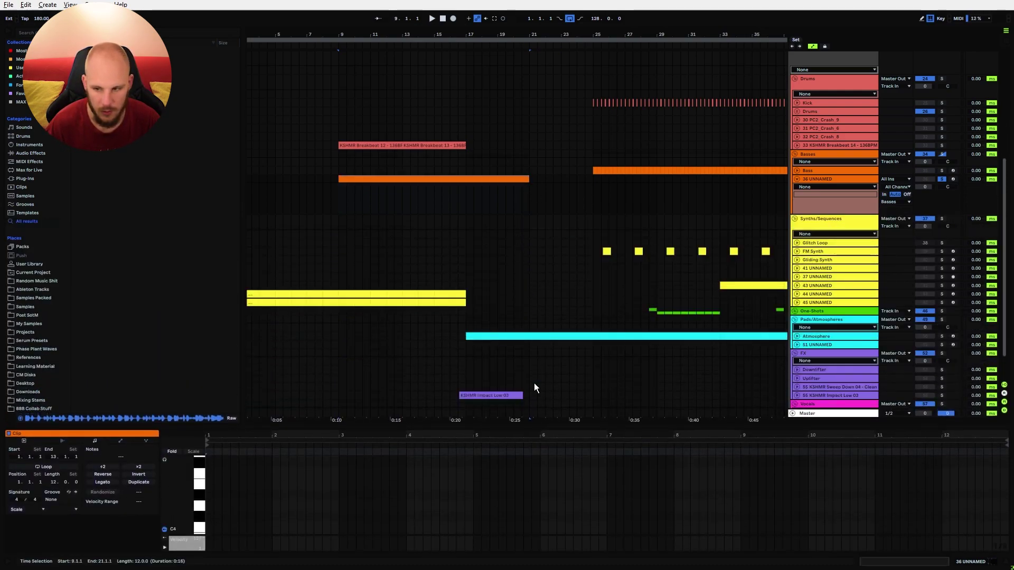
Draw a four-bar note at the start of the new clip and raise it to B3.
scroll(208, 527, down, 3)
scroll(211, 518, down, 1)
double_click(211, 519)
drag(210, 519, 508, 531)
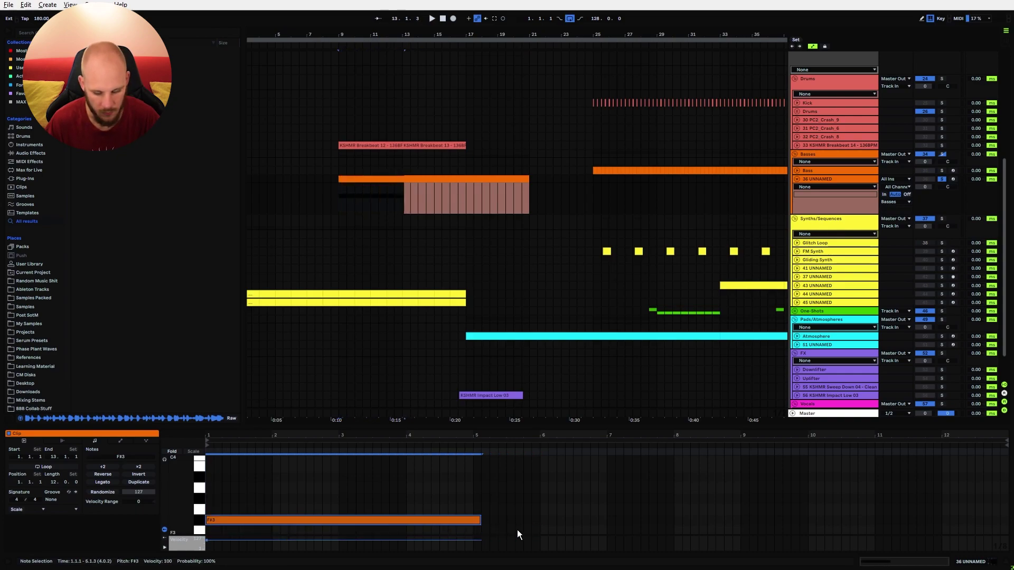
drag(480, 522, 466, 525)
key(Up)
key(Up)
key(Up)
key(Up)
key(Up)
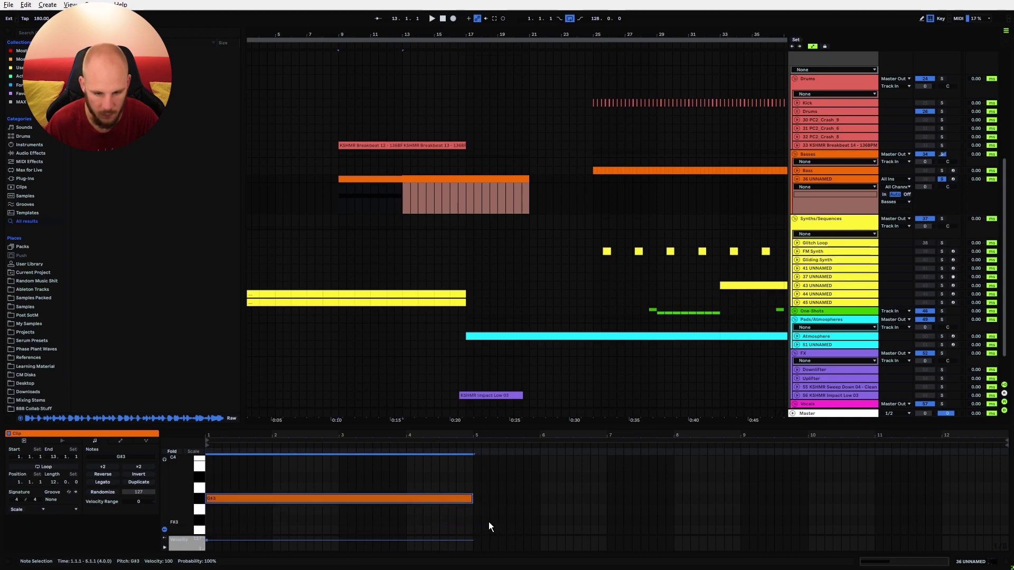
Duplicate the B3 note, shorten the copy to two bars, and lower it to A3.
key(ctrl+d)
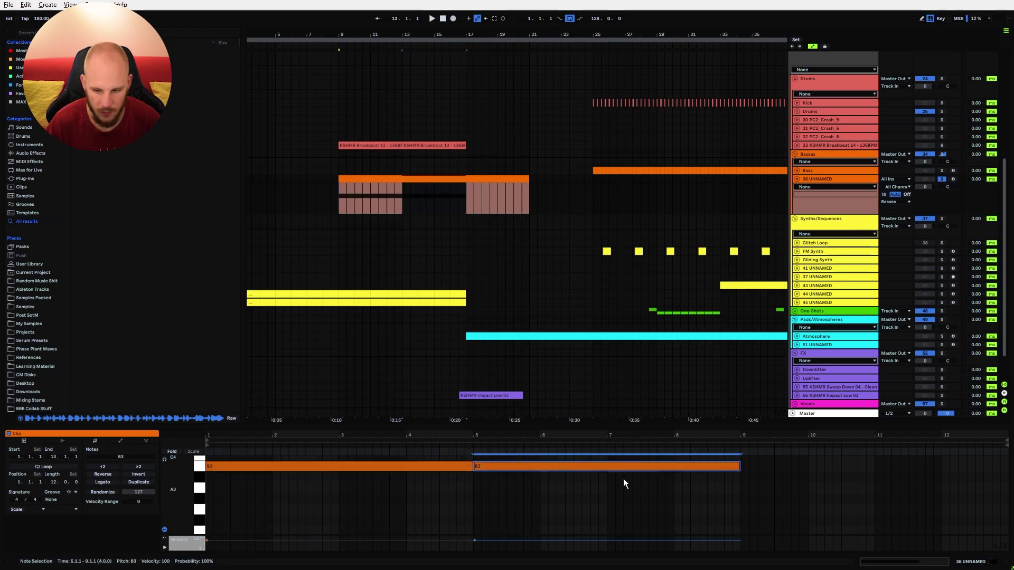
drag(739, 468, 584, 474)
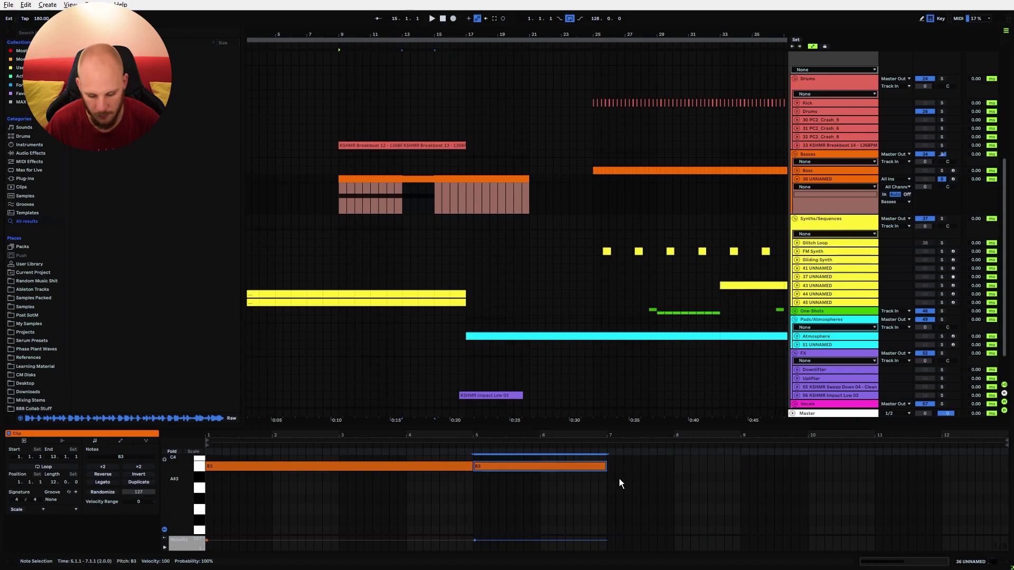
key(Down)
key(Down)
Add a two-bar G3 note after the A3 note, followed by an F#3 note extending to the clip's end.
key(ctrl+d)
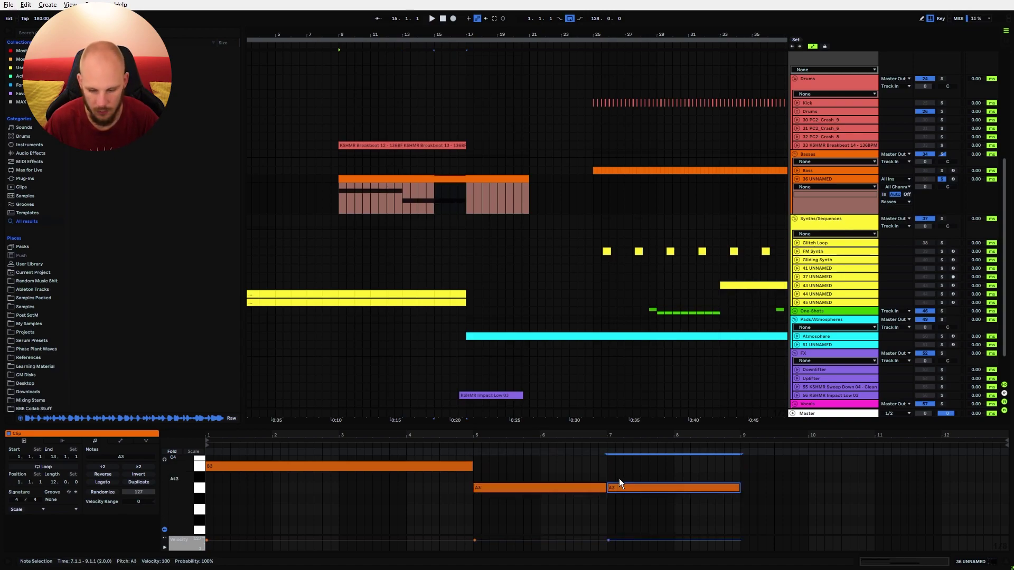
key(Down)
key(Down)
key(ctrl+d)
key(Down)
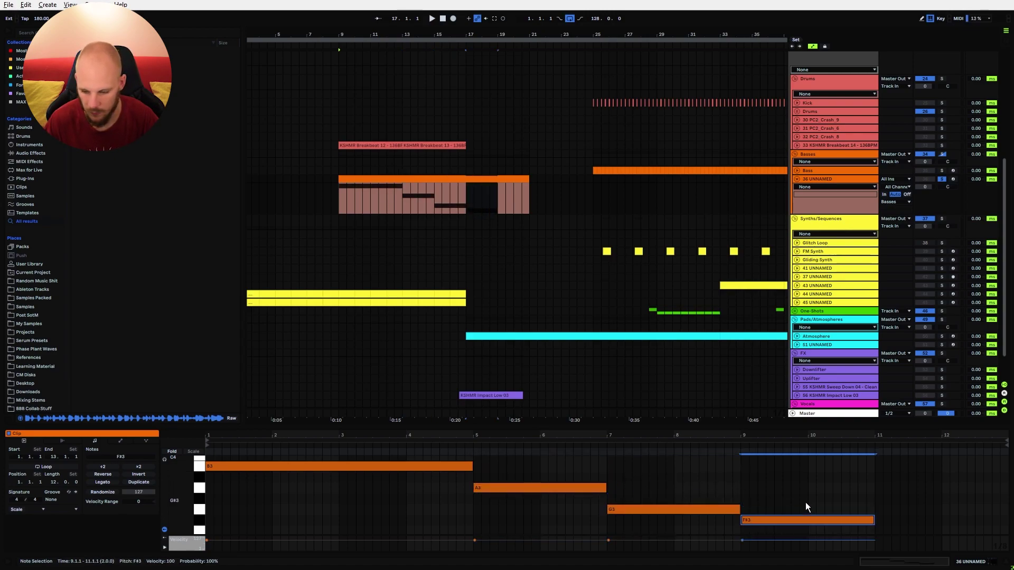
drag(895, 520, 997, 524)
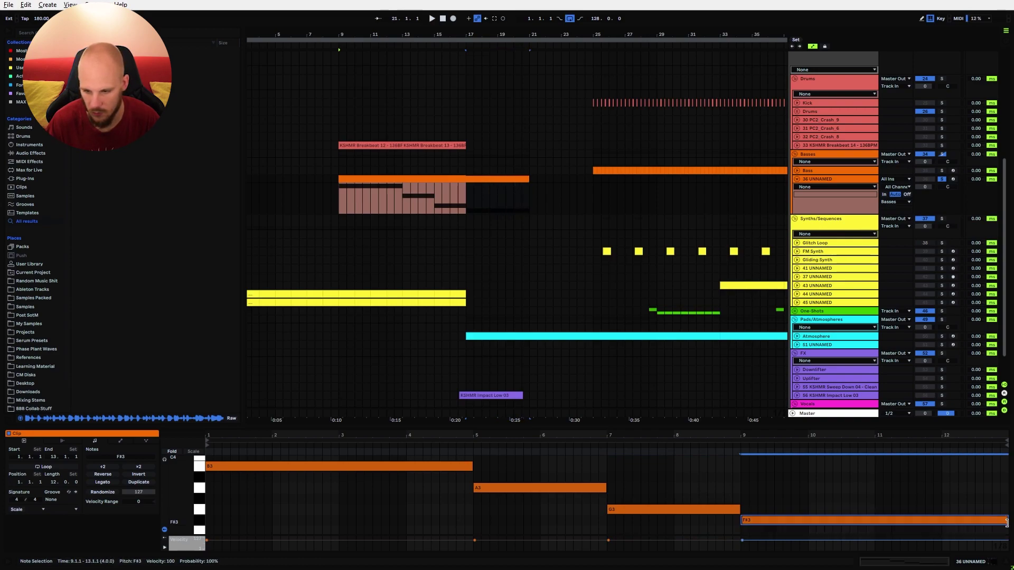
Insert Serum as the instrument on track 36 and close its window.
right_click(377, 192)
right_click(377, 193)
mouse_move(425, 201)
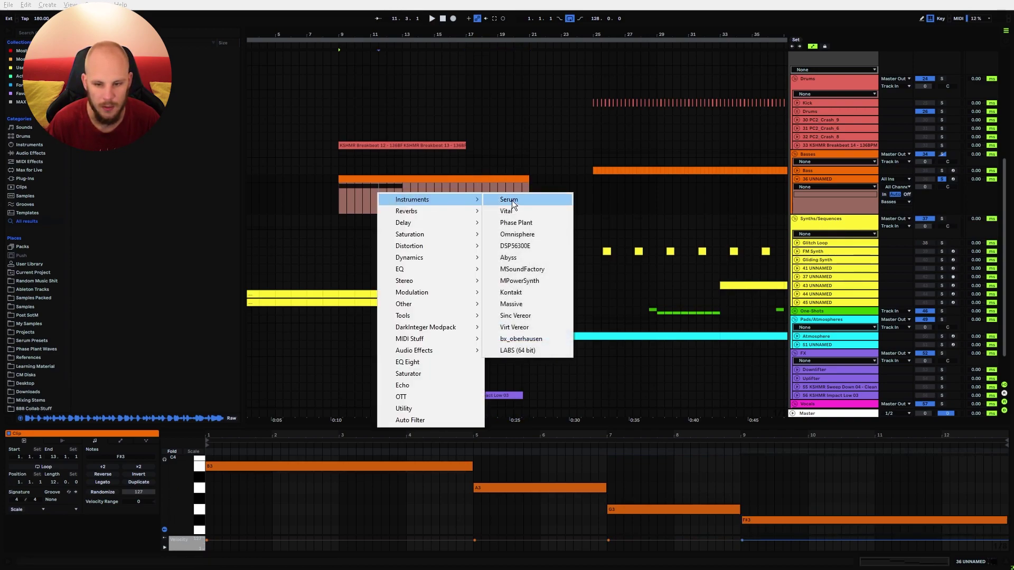
click(512, 201)
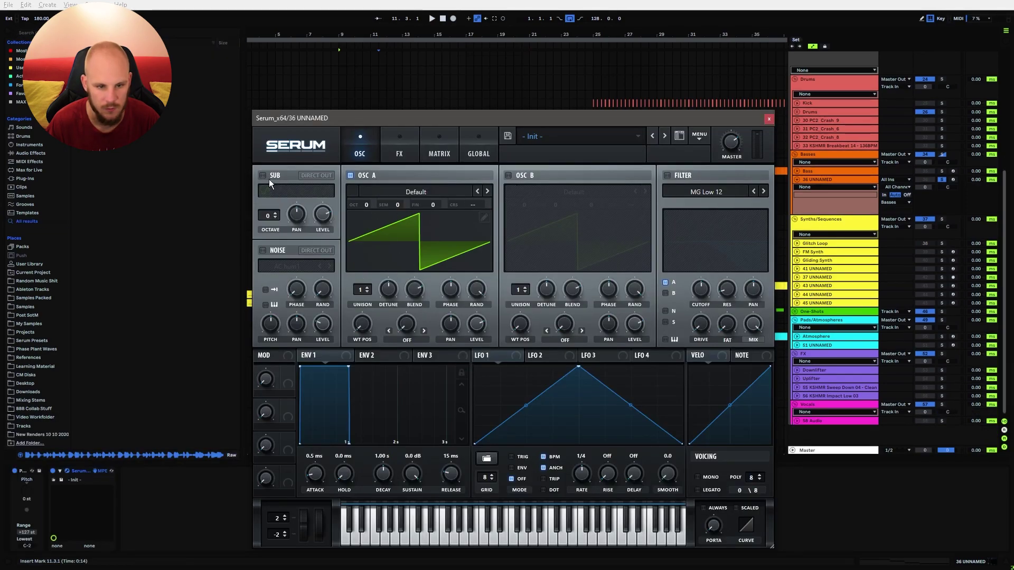
click(769, 119)
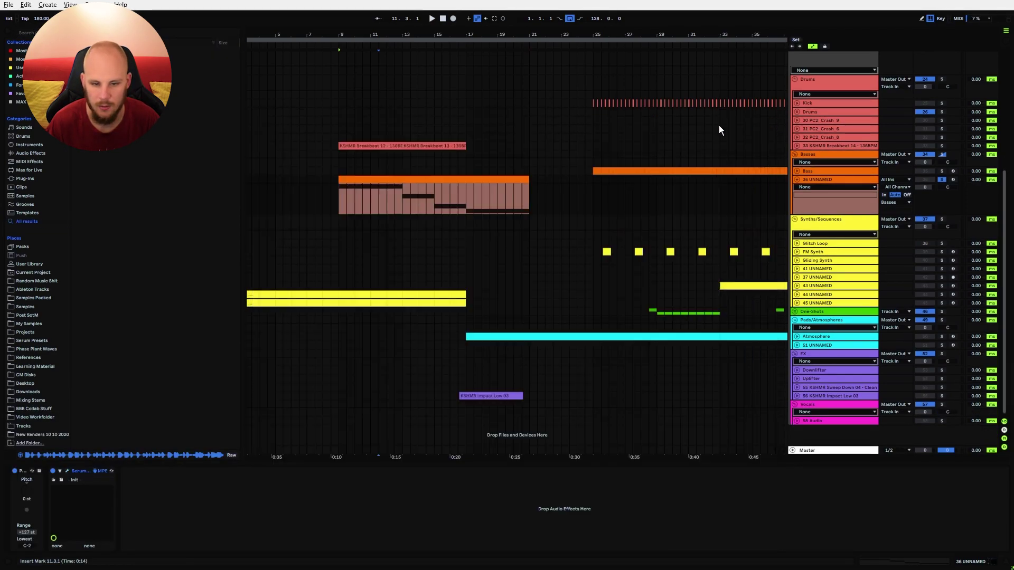
Transpose all notes in the new bass clip down three octaves and play it from bar 9.
drag(344, 193, 538, 201)
click(449, 197)
click(338, 196)
key(space)
key(space)
double_click(429, 179)
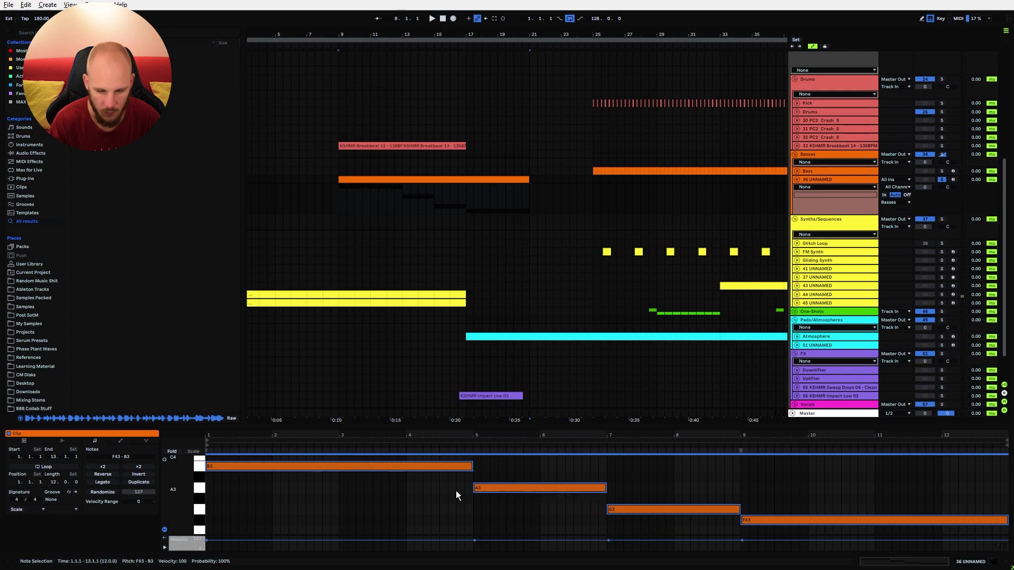
key(shift+Down)
key(shift+Down)
key(shift+Down)
key(space)
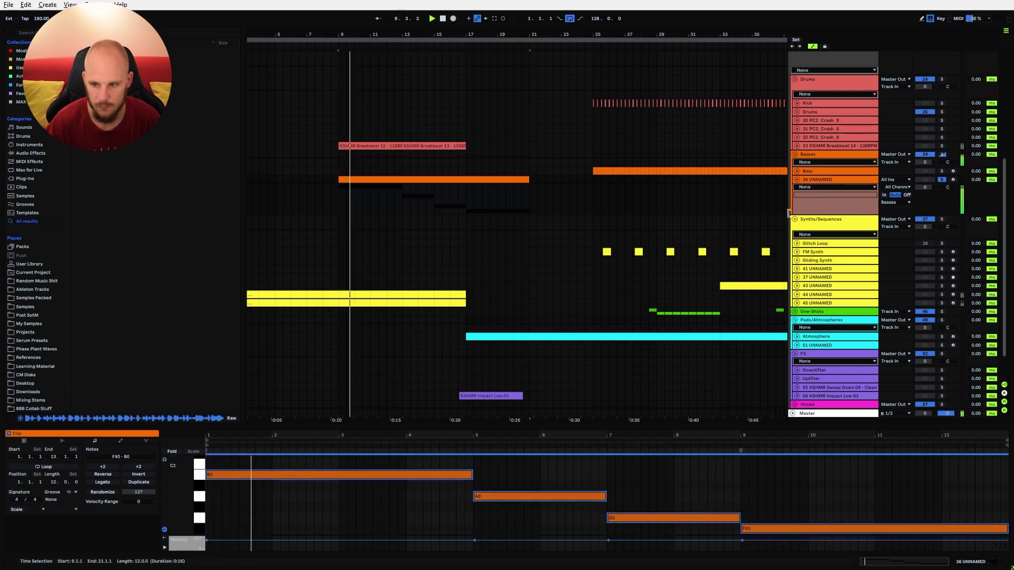
Audition the bass clip from further positions including bar 17, and turn off track 36's solo.
click(439, 206)
key(space)
key(space)
click(465, 198)
key(space)
key(space)
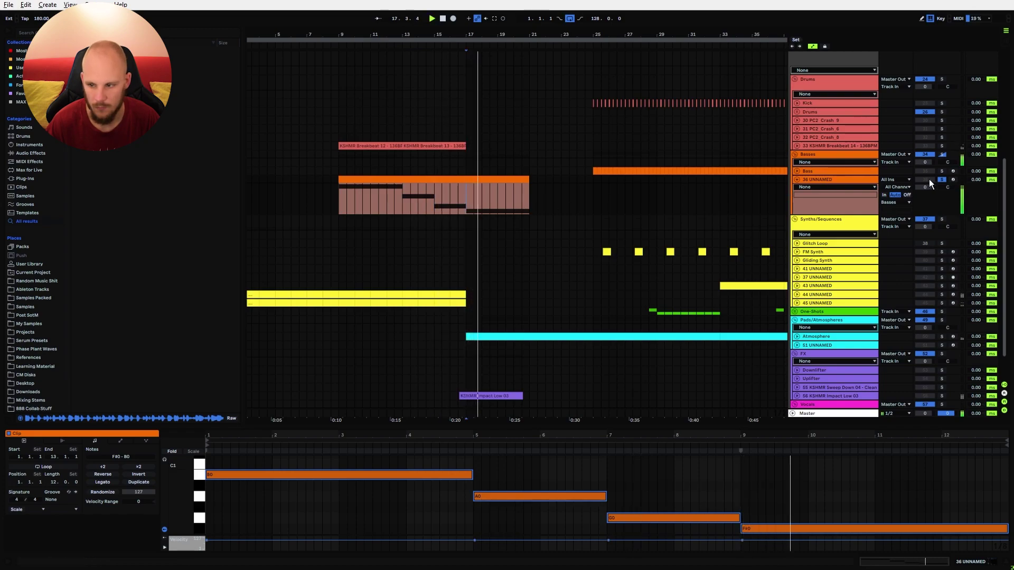
click(942, 179)
Reopen Serum, remove the first harmonic from oscillator A's waveform, and enable the sine sub oscillator.
key(shift+Tab)
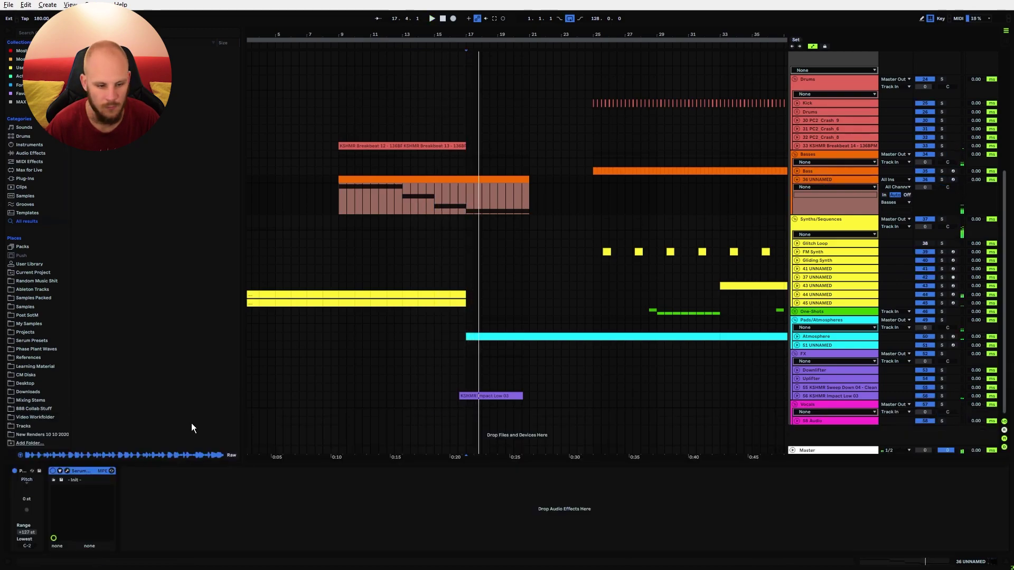
click(68, 470)
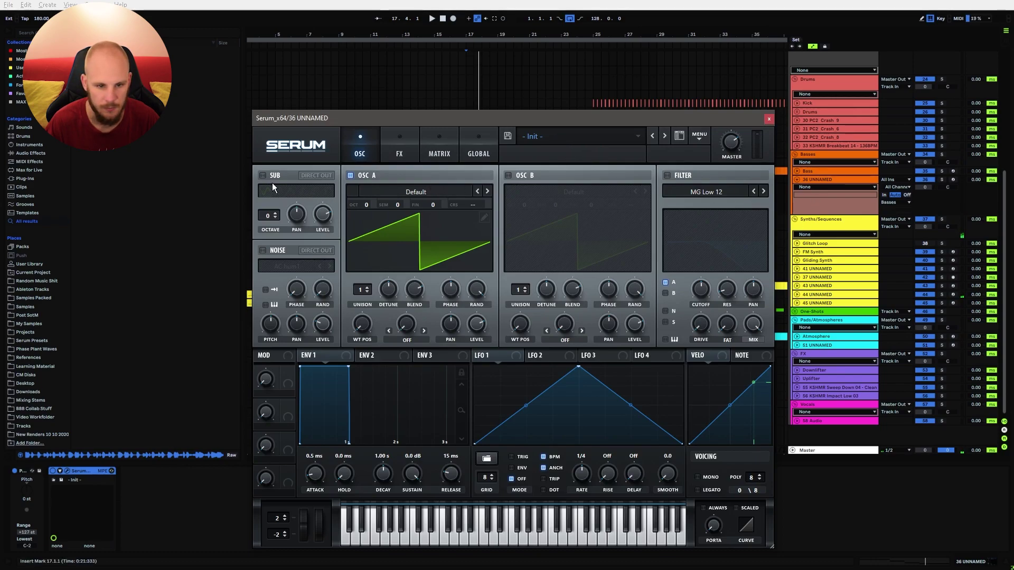
click(484, 217)
drag(290, 193, 294, 208)
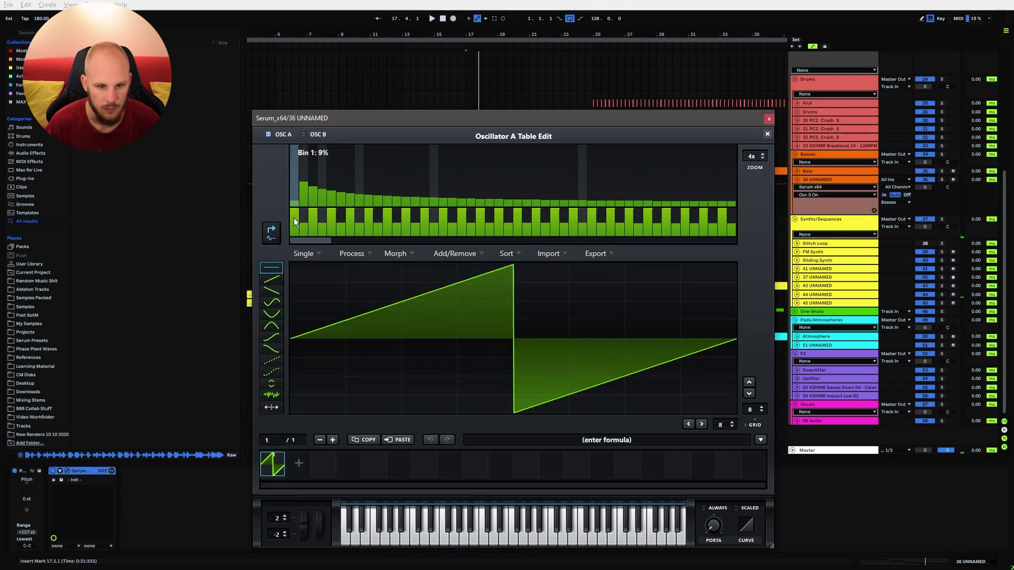
click(767, 134)
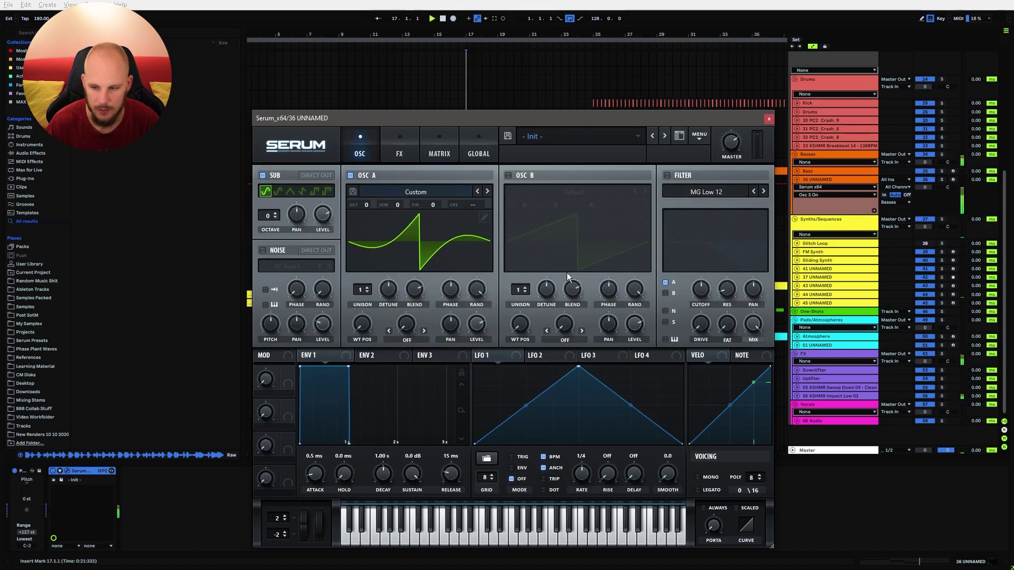
Enable Serum's MG Low 12 filter with added drive and adjusted cutoff, and give oscillator A 5 unison voices with about 0.06 detune.
click(668, 176)
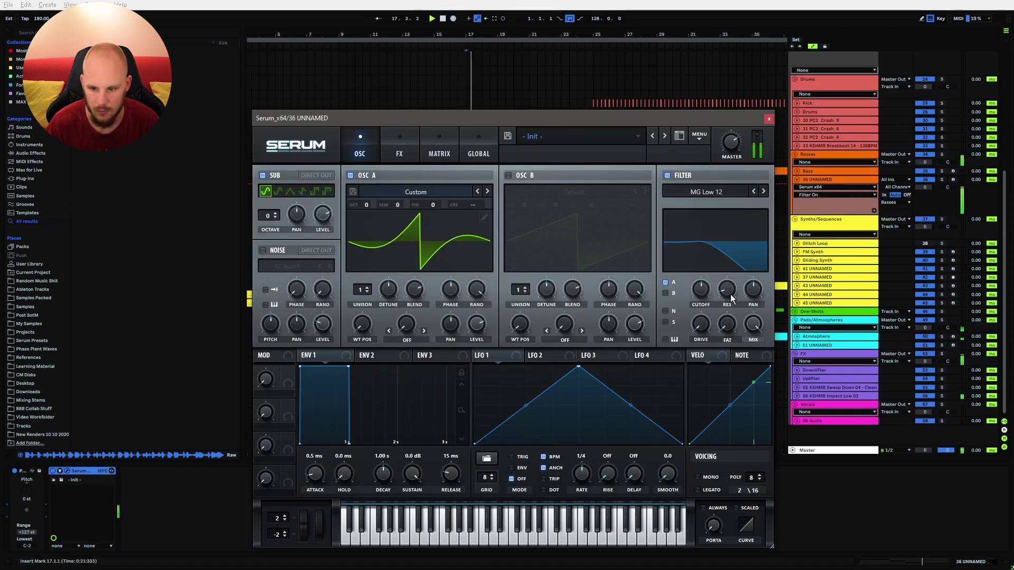
drag(702, 326, 704, 313)
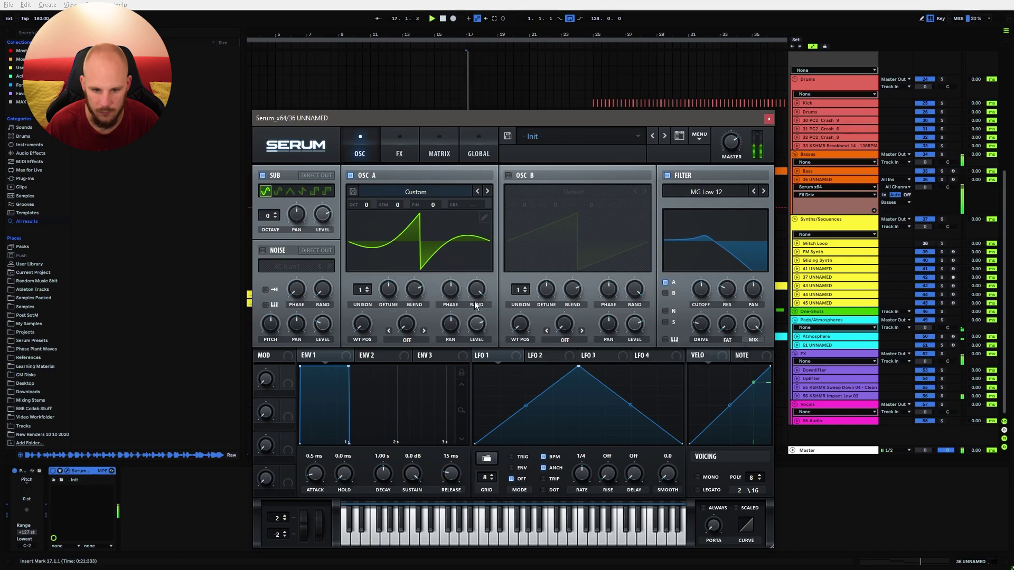
drag(358, 292, 366, 254)
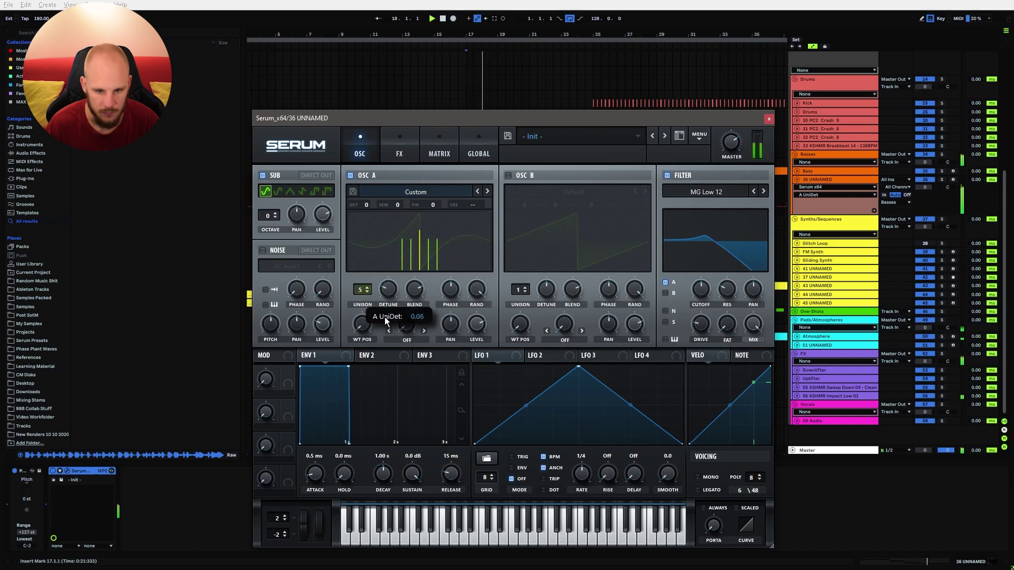
drag(708, 297, 708, 291)
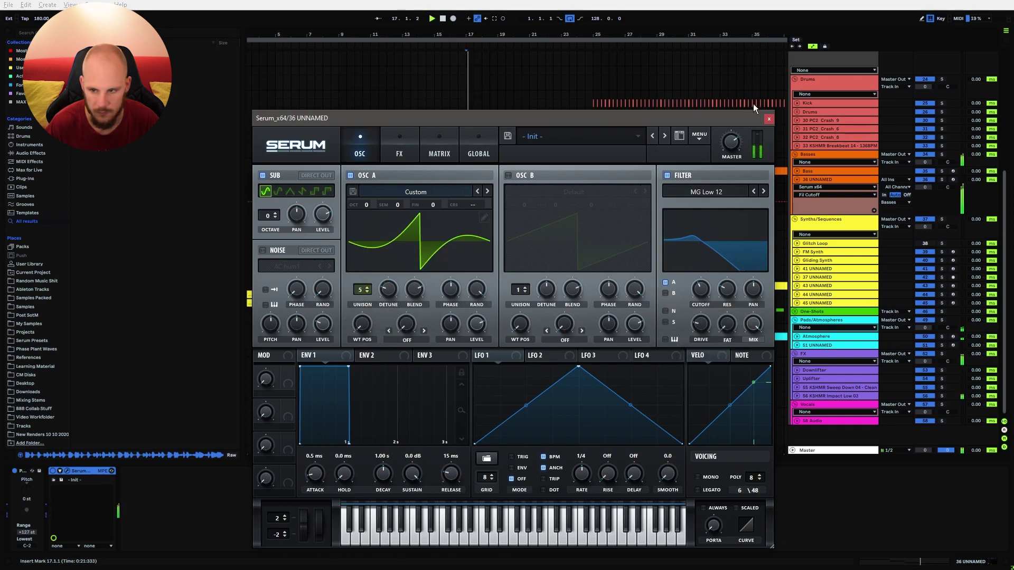
click(769, 118)
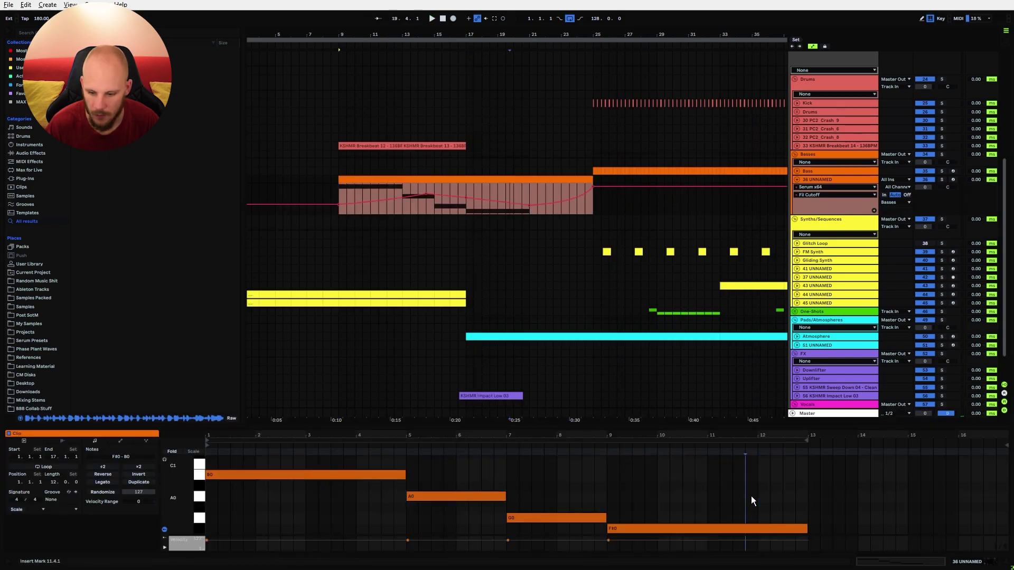
Automate Serum's filter cutoff with a rise into bar 25, and extend the clip and its F#0 note to bar 25.
drag(807, 528, 995, 539)
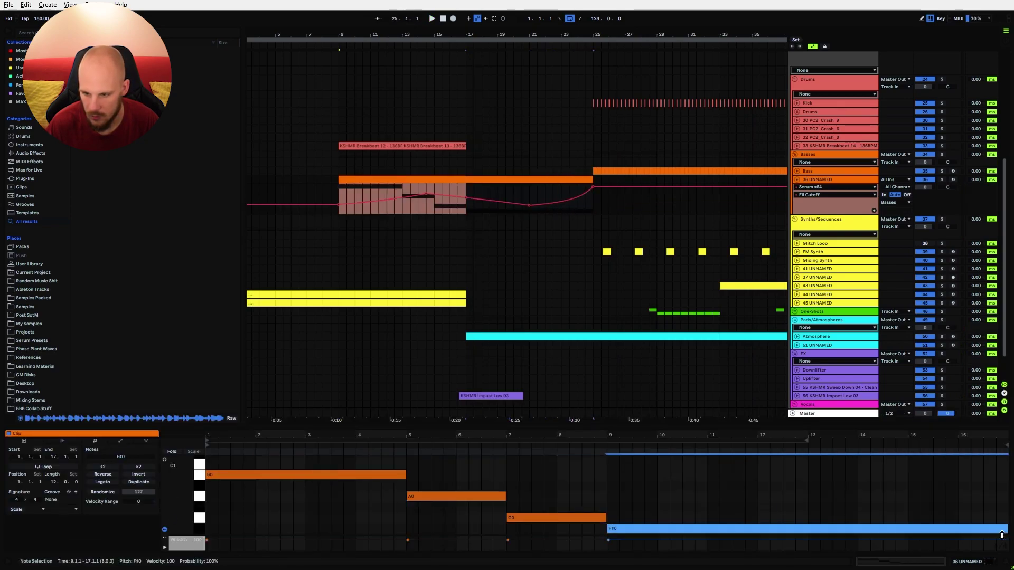
Set Serum's upward pitch bend range on track 36 to 12 semitones and close the plug-in.
click(813, 179)
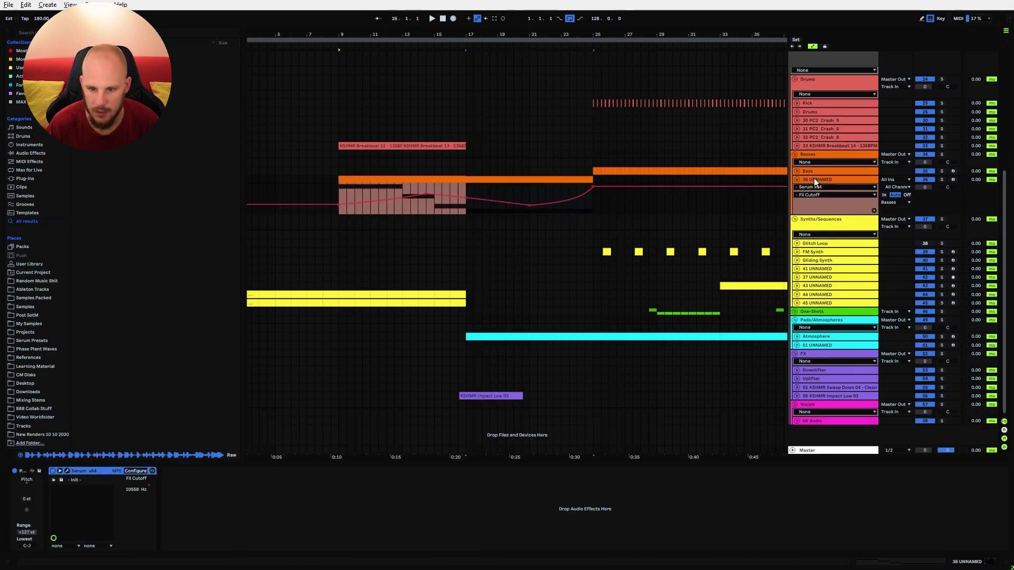
click(67, 471)
drag(275, 520, 291, 469)
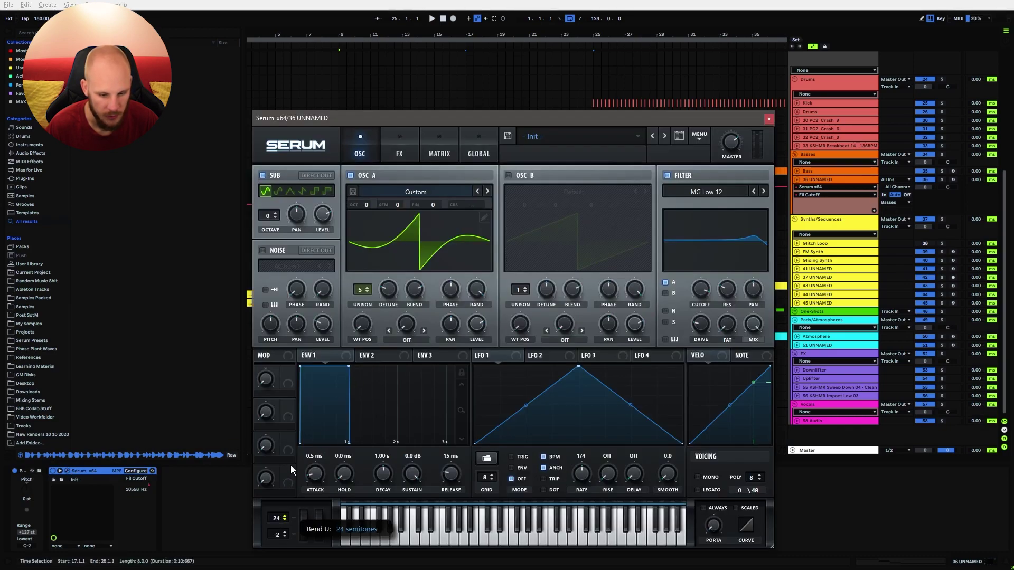
key(space)
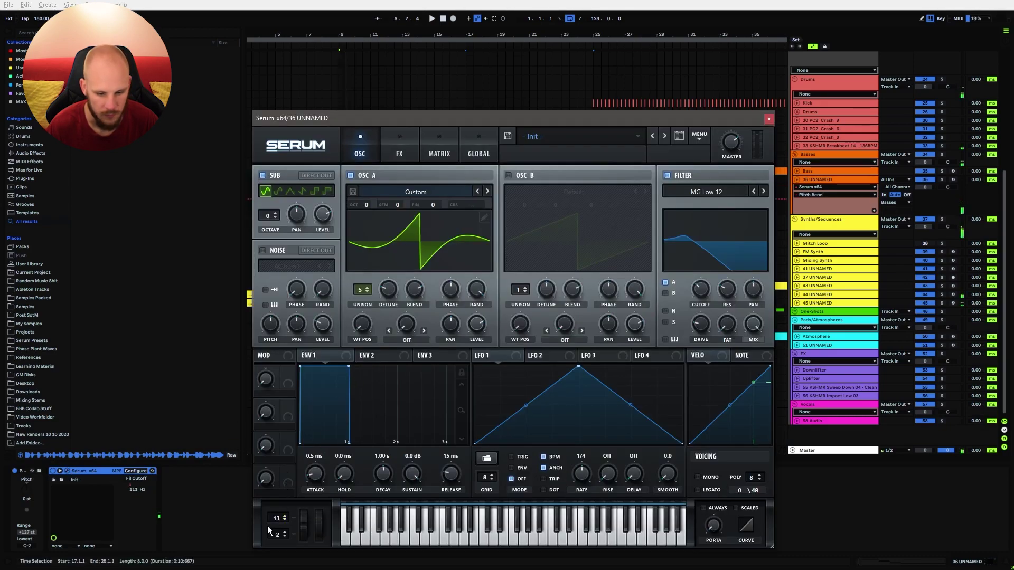
click(285, 521)
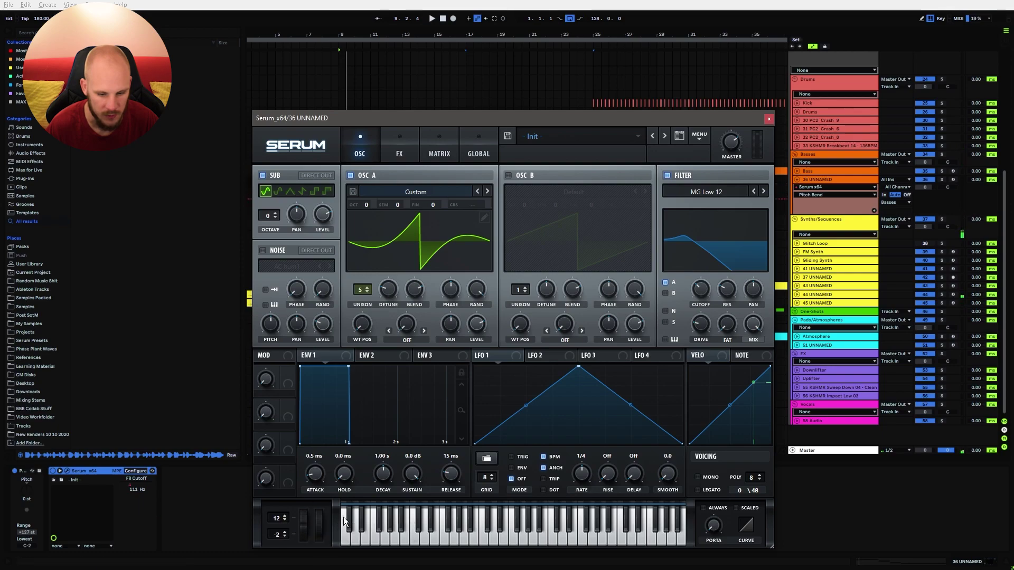
click(769, 118)
Automate Serum's pitch bend to rise from bar 21 to 12 semitones at bar 25, and play from bar 17.
click(524, 204)
click(529, 199)
drag(593, 199, 593, 184)
click(466, 190)
key(space)
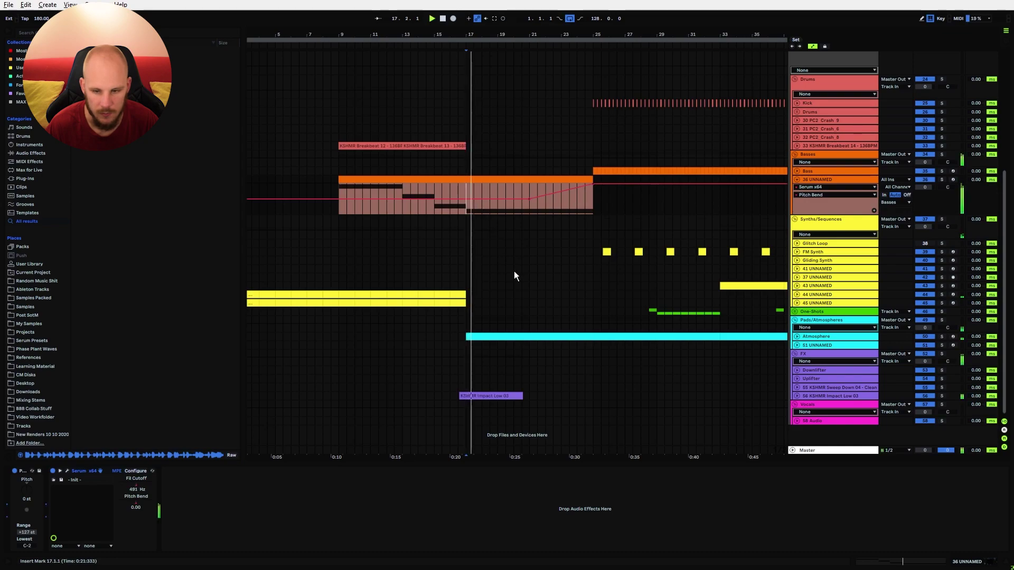
click(67, 471)
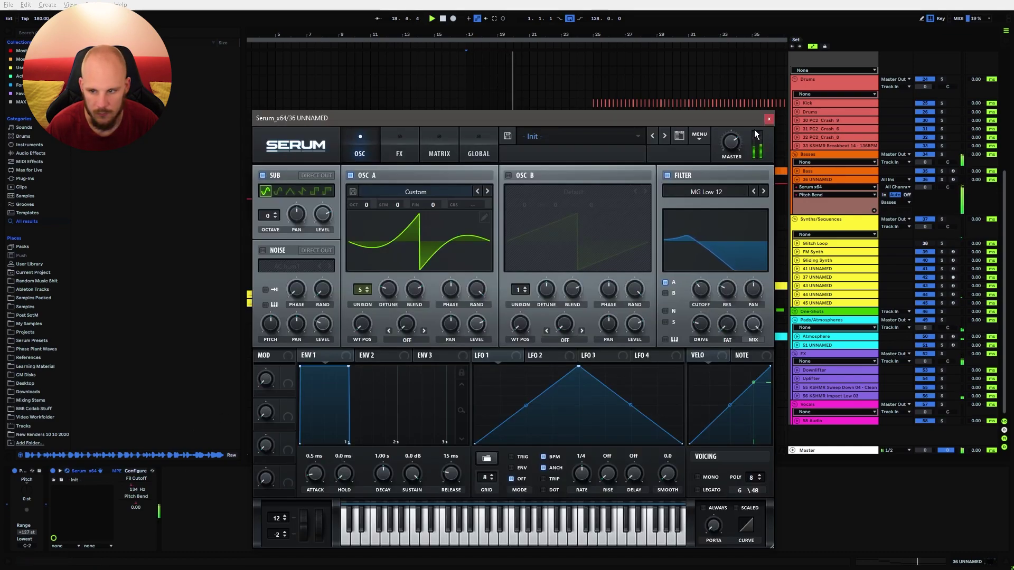
click(769, 118)
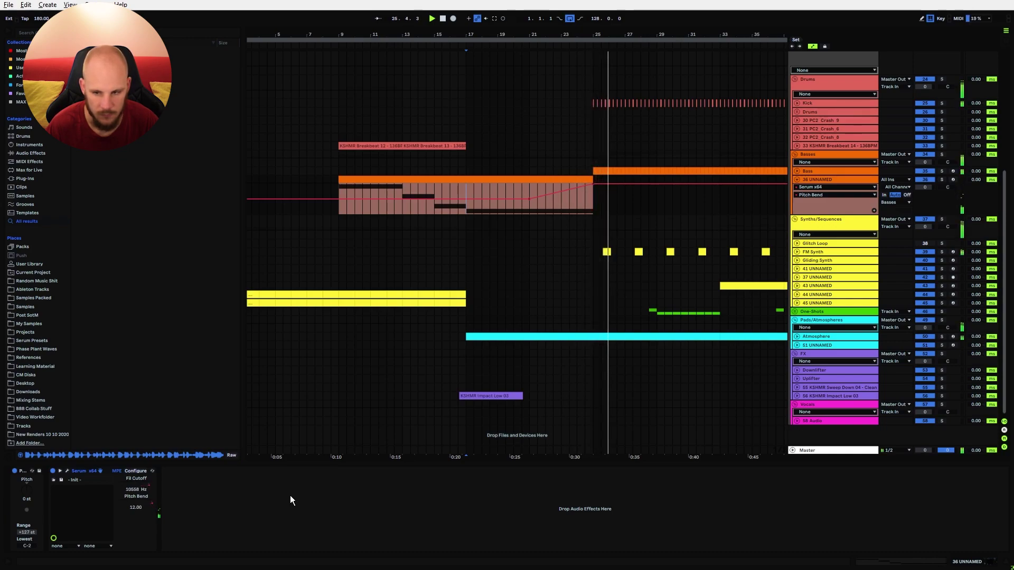
Show the filter cutoff automation on track 36, lower its final point at bar 25 to about 1124 Hz, and play it back.
click(149, 486)
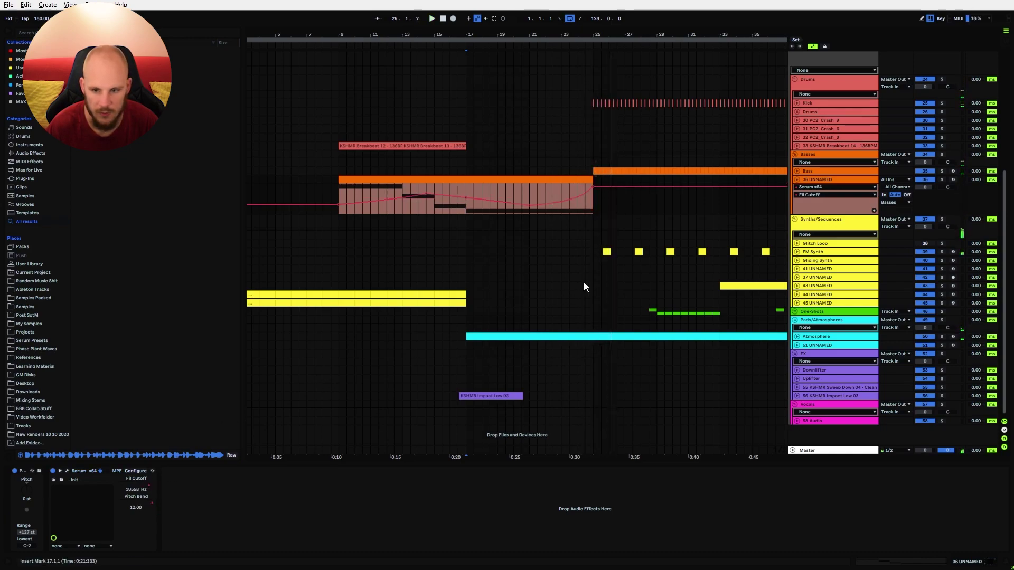
drag(594, 188, 594, 196)
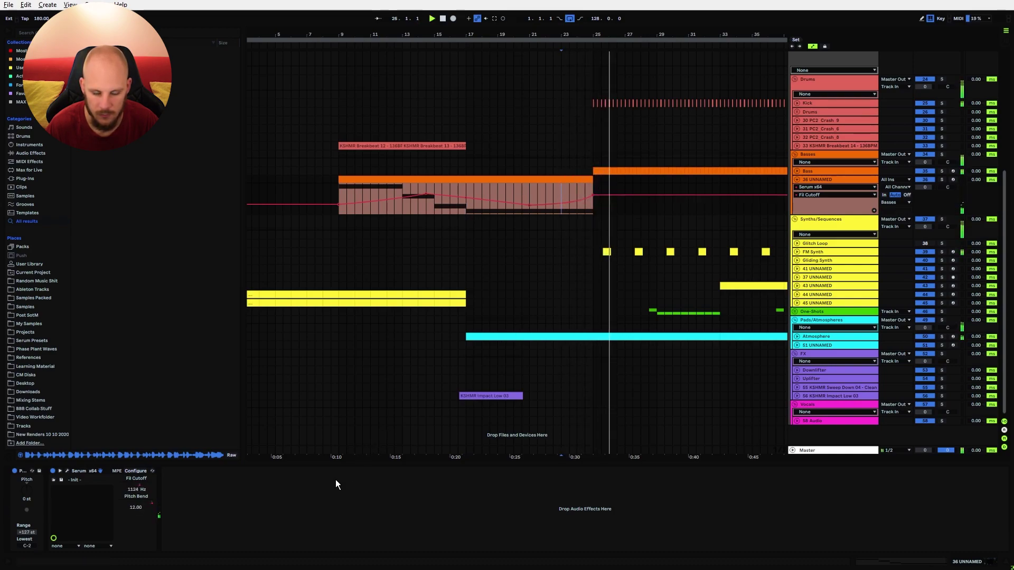
Add an EQ Eight after Serum on track 36.
right_click(283, 502)
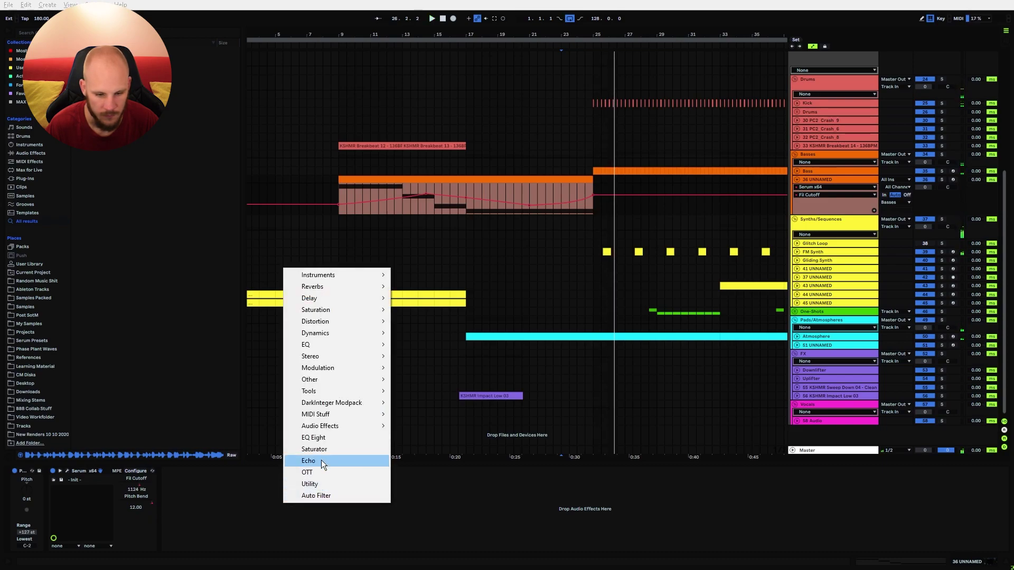
click(320, 446)
key(Down)
key(Return)
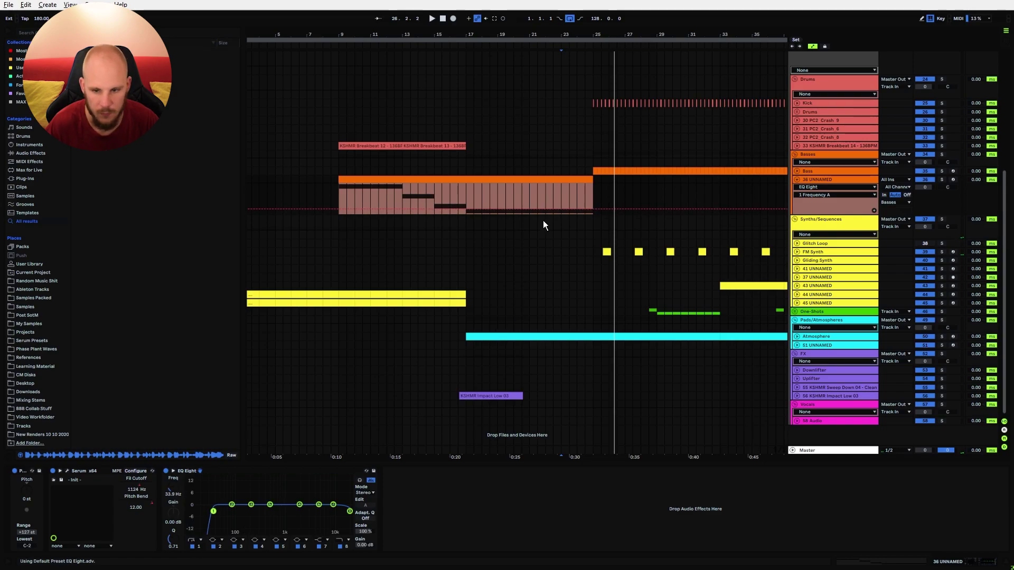
Automate EQ Eight's band 1 frequency on track 36 with a curved rise to about 672 Hz at bar 25, and play it back.
drag(594, 212, 592, 199)
key(space)
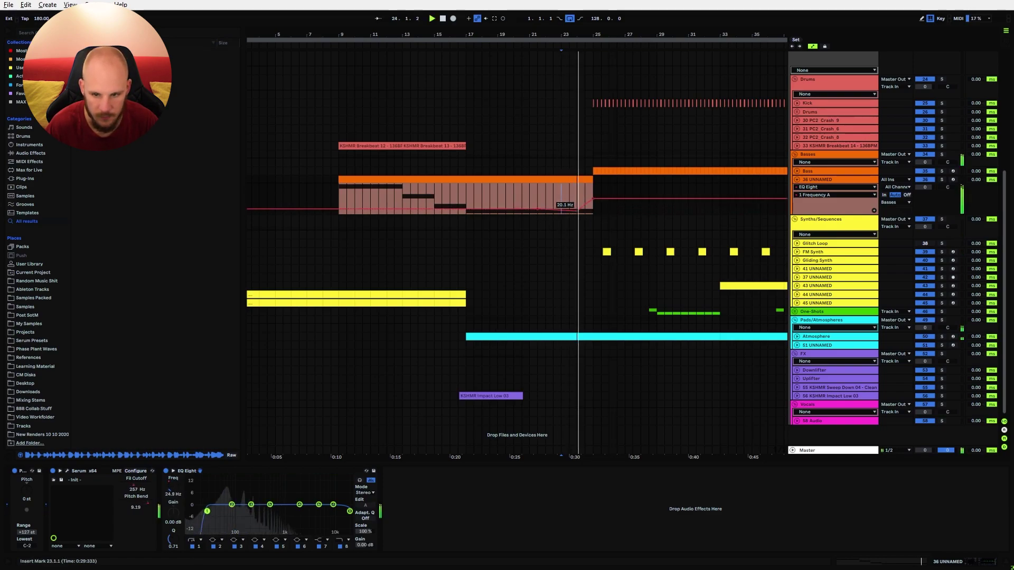
drag(569, 203, 568, 206)
key(space)
key(space)
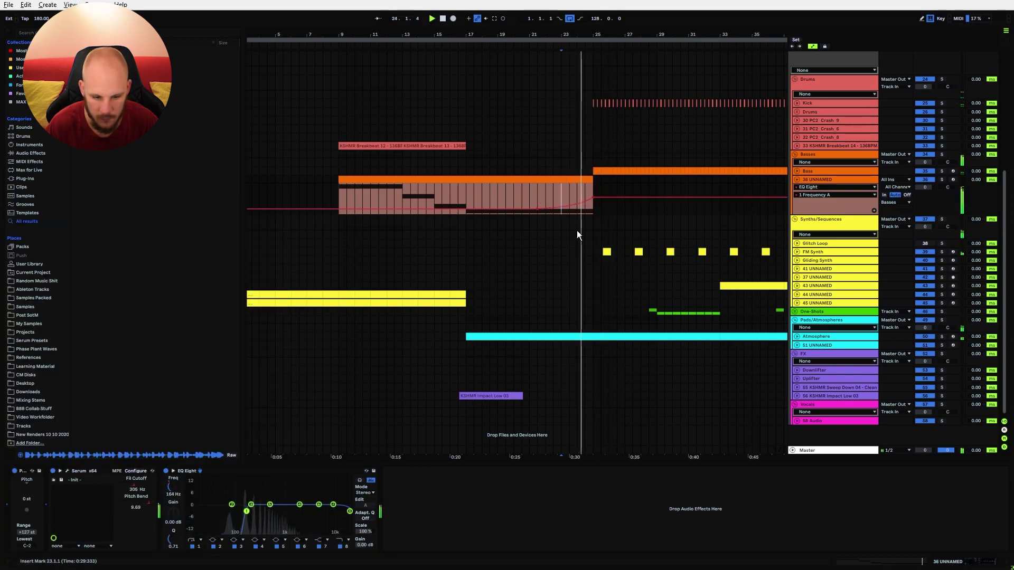
Add an Echo after EQ Eight on track 36, switch it to Ping Pong mode, and set its feedback to 68%.
right_click(455, 505)
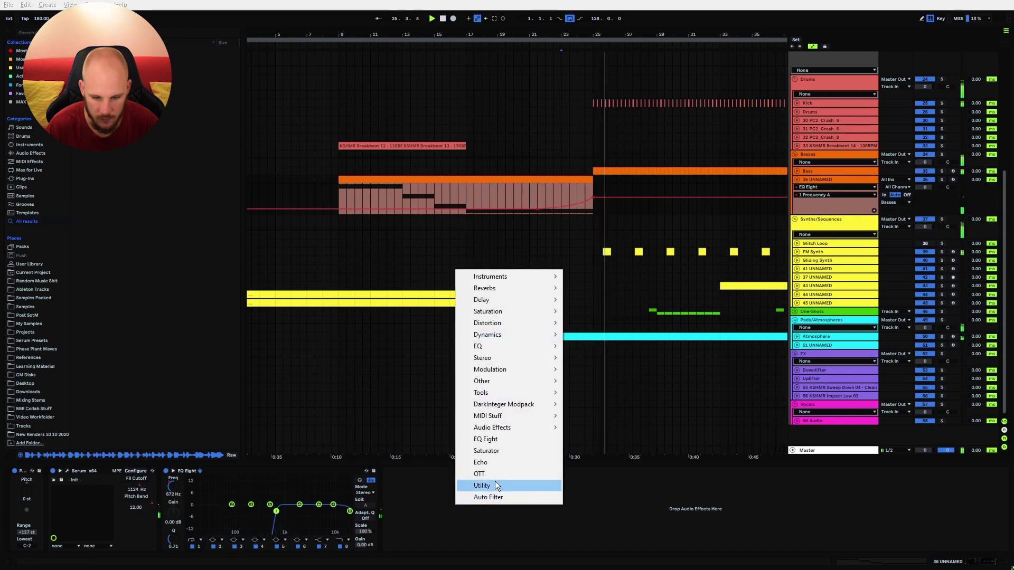
click(490, 458)
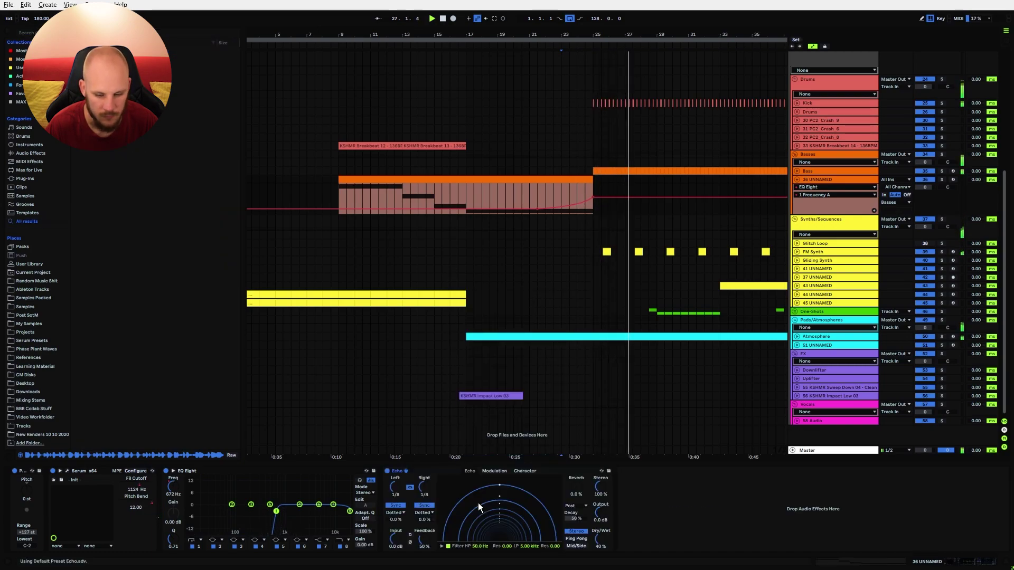
key(space)
key(space)
click(575, 539)
drag(425, 539, 424, 516)
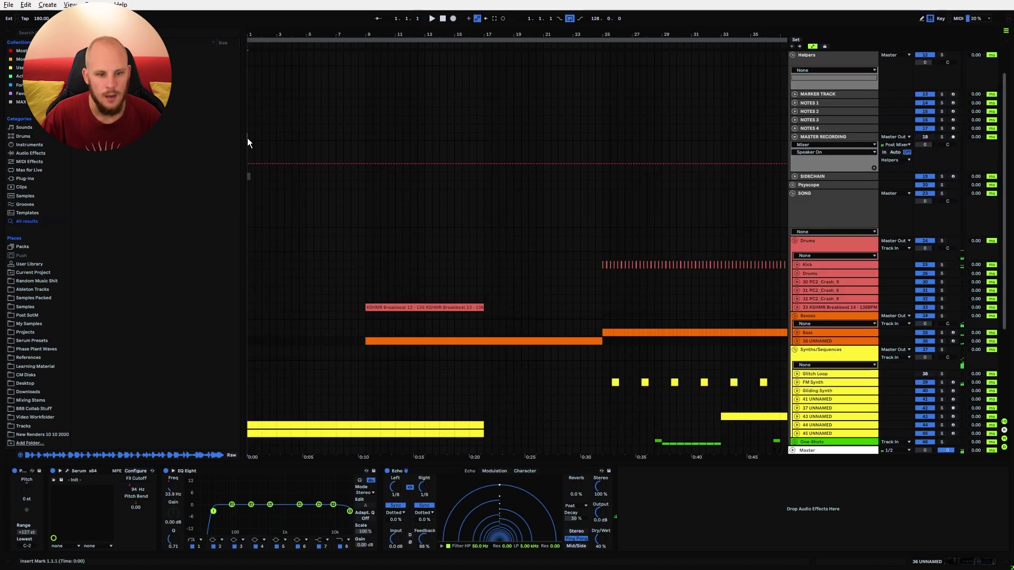
Arm the MASTER RECORDING track and start recording the arrangement from bar 1.
click(247, 137)
click(953, 137)
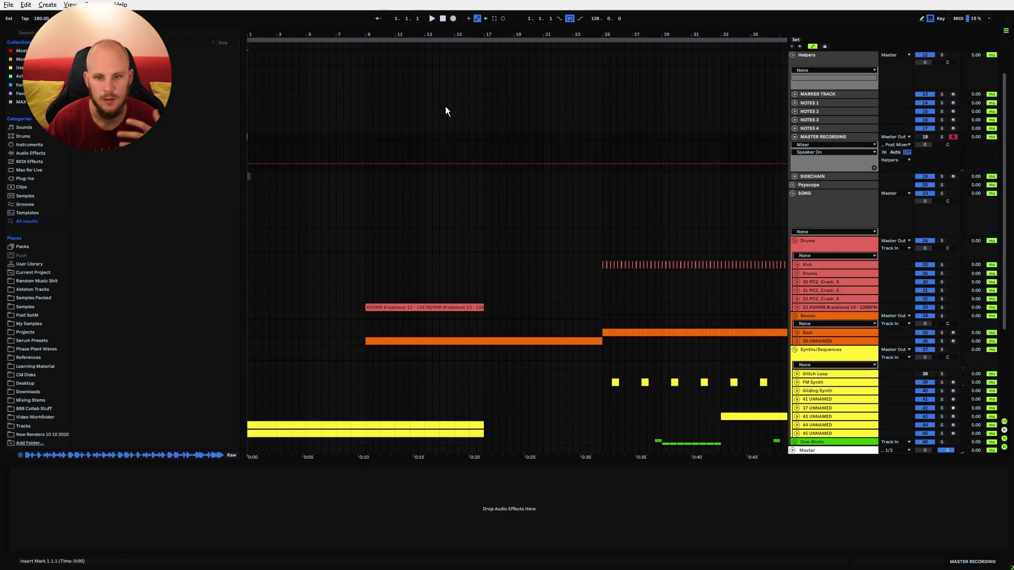
click(453, 19)
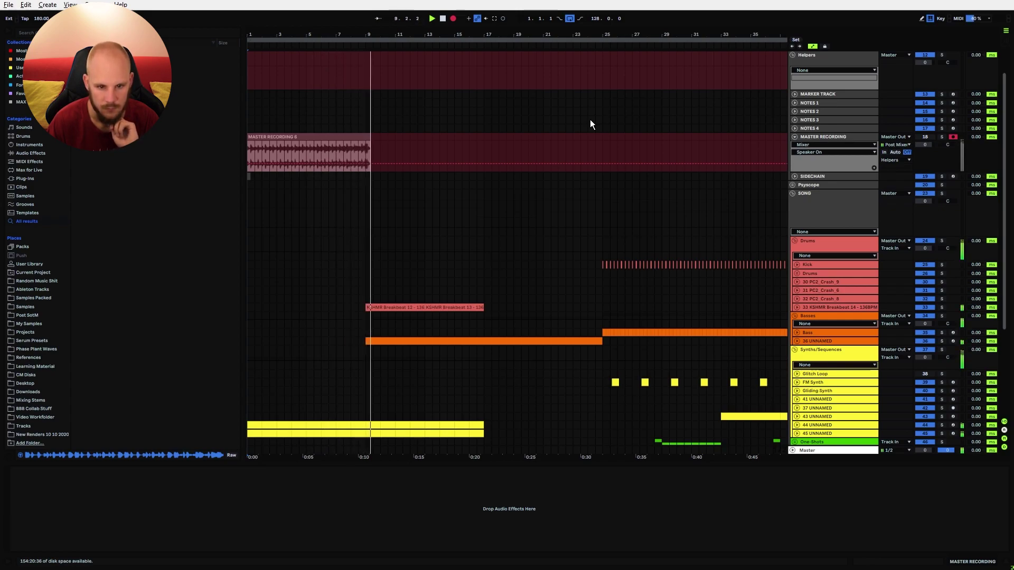
During recording, lower track 36's volume to -5.8 dB and the KSHMR Breakbeat track's volume to -6.3 dB.
click(797, 341)
click(925, 349)
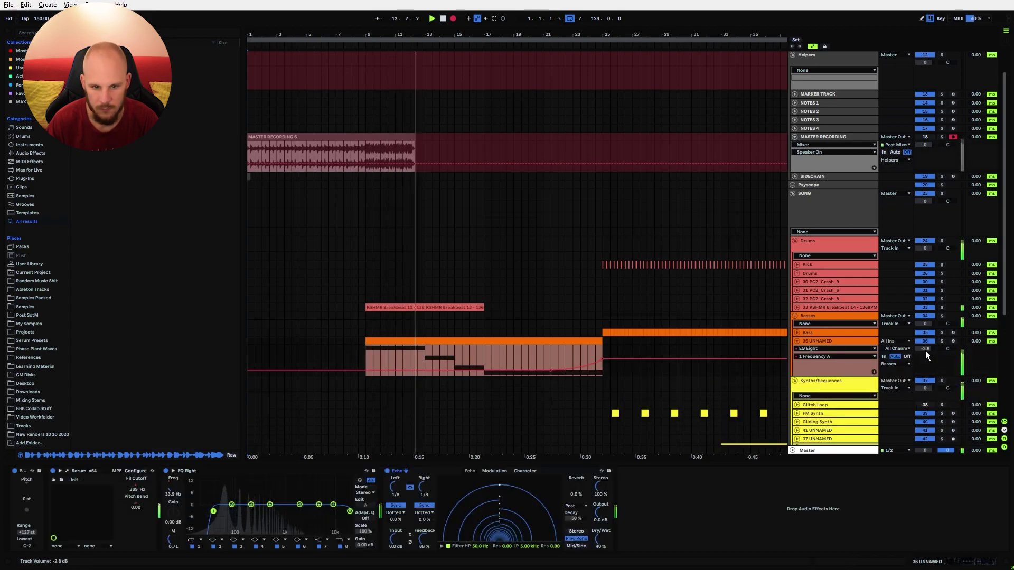
drag(925, 350, 924, 360)
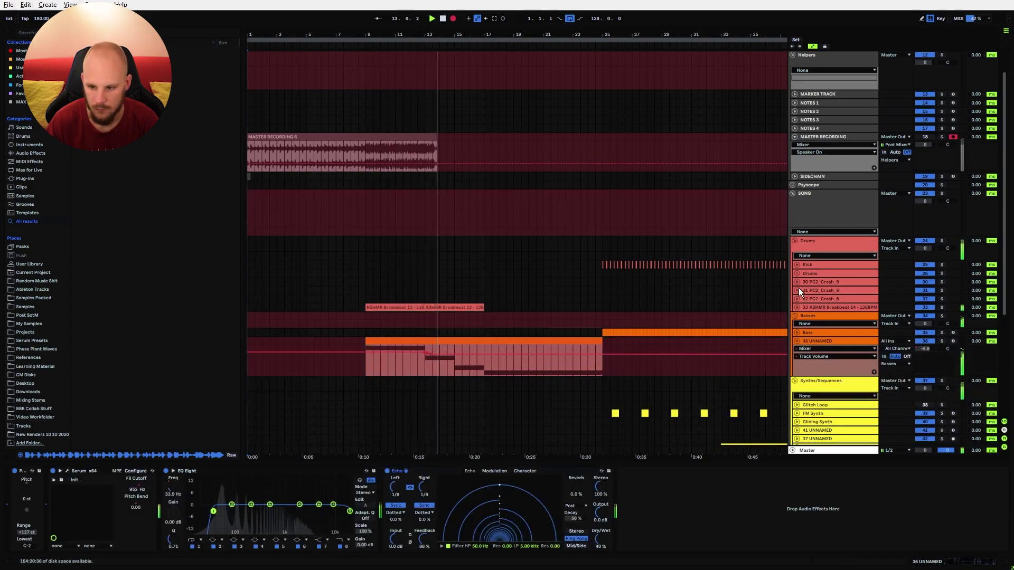
click(797, 306)
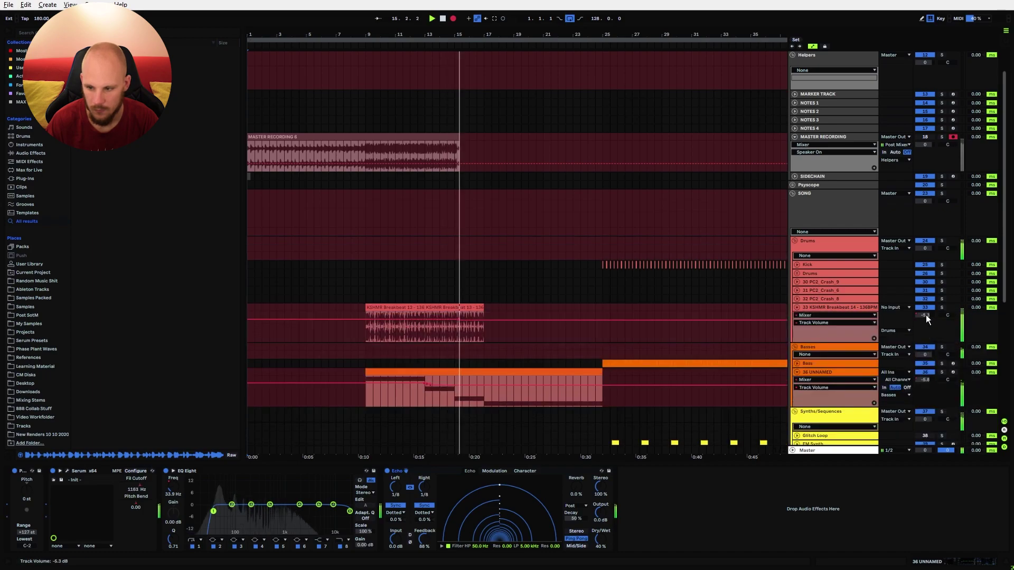
Disarm automation recording and delete the recorded volume automation on the KSHMR Breakbeat track and track 36.
click(477, 20)
drag(476, 331, 434, 327)
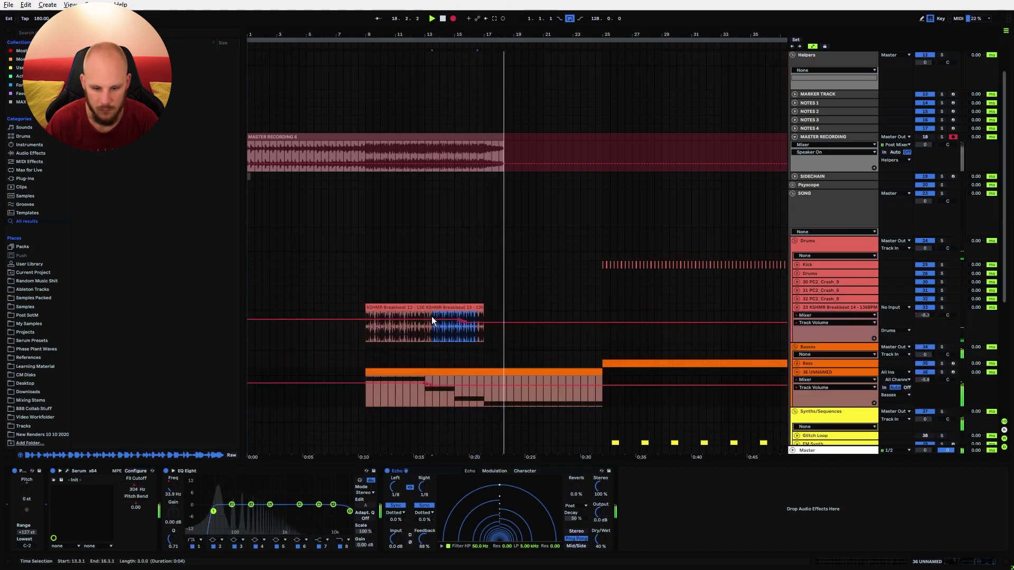
click(476, 323)
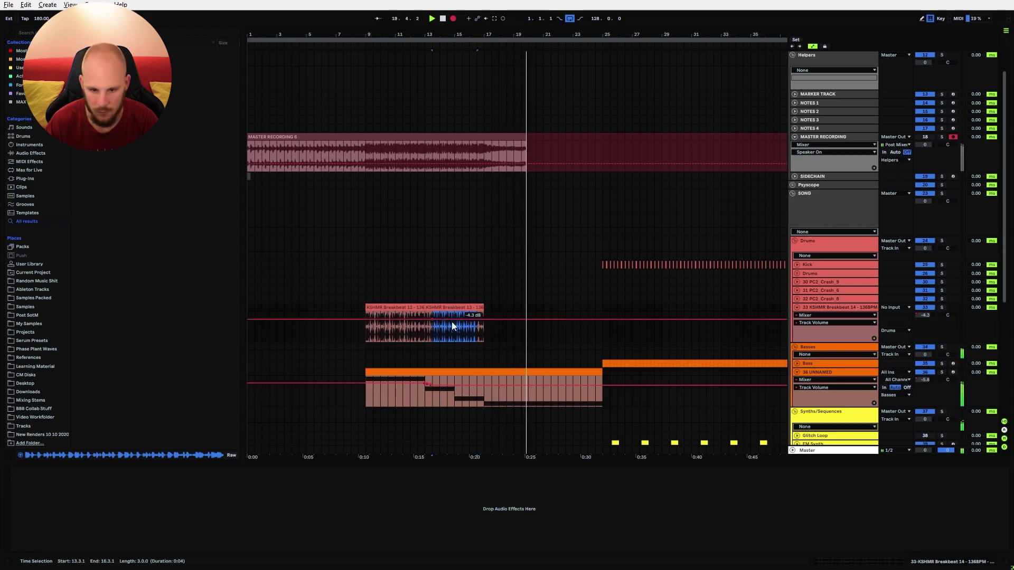
click(433, 319)
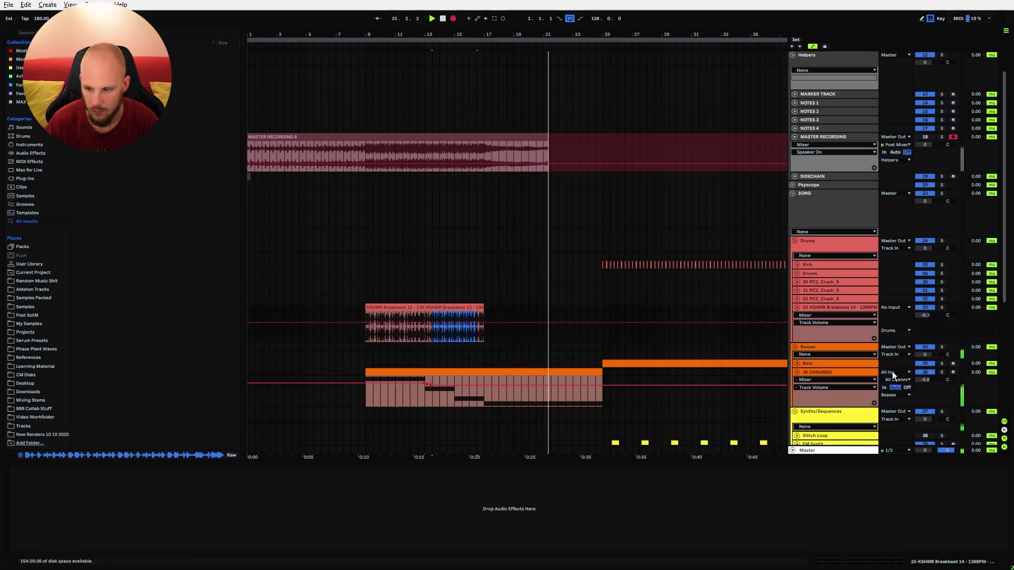
right_click(922, 381)
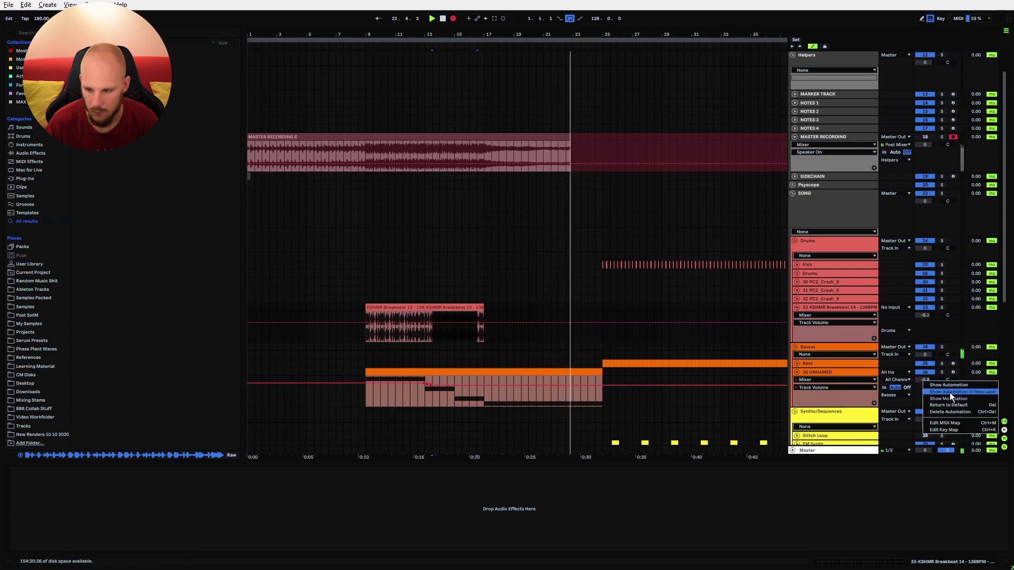
click(948, 410)
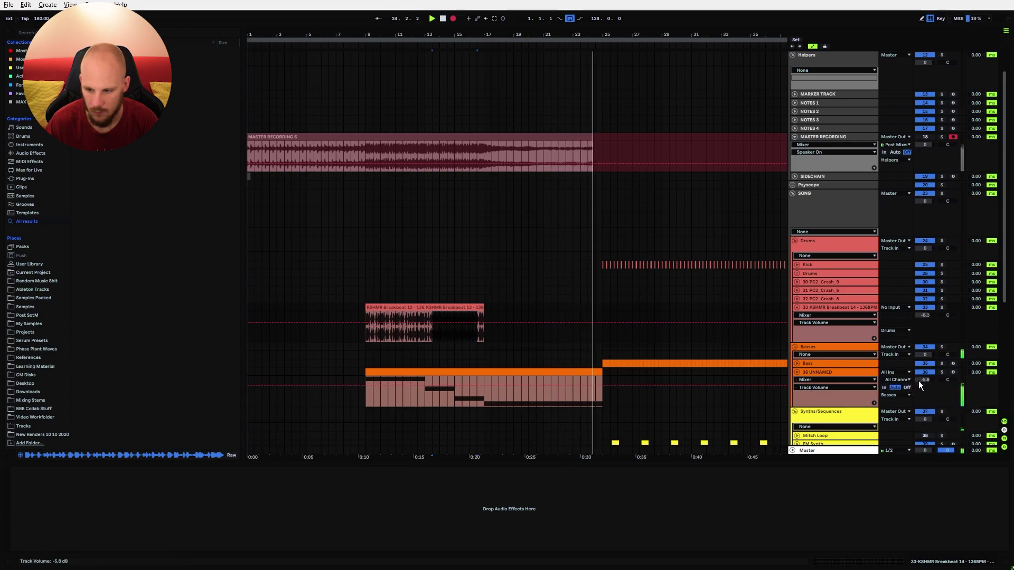
Fold the KSHMR Breakbeat track and track 36 in the arrangement.
click(796, 307)
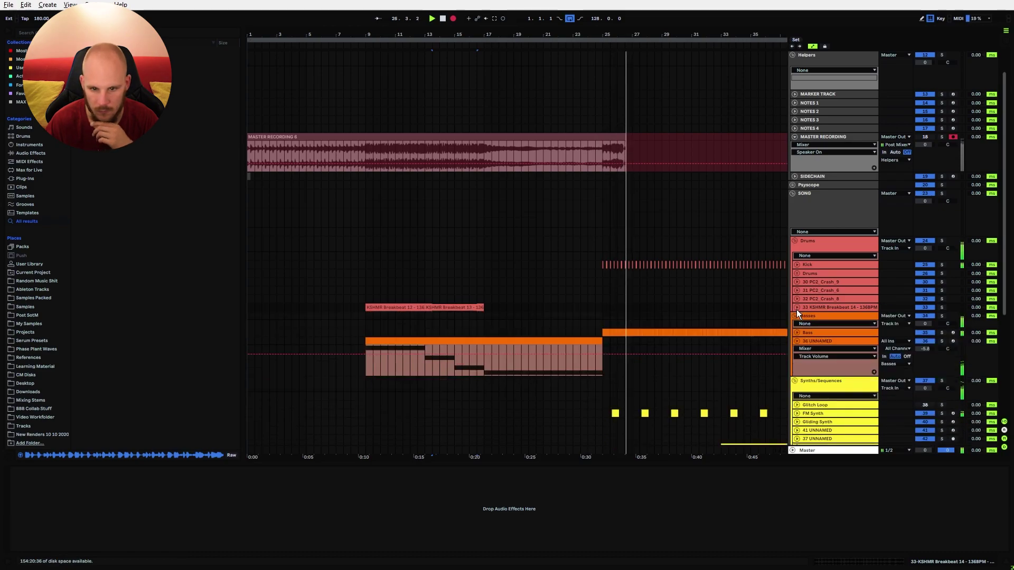
click(796, 346)
click(796, 343)
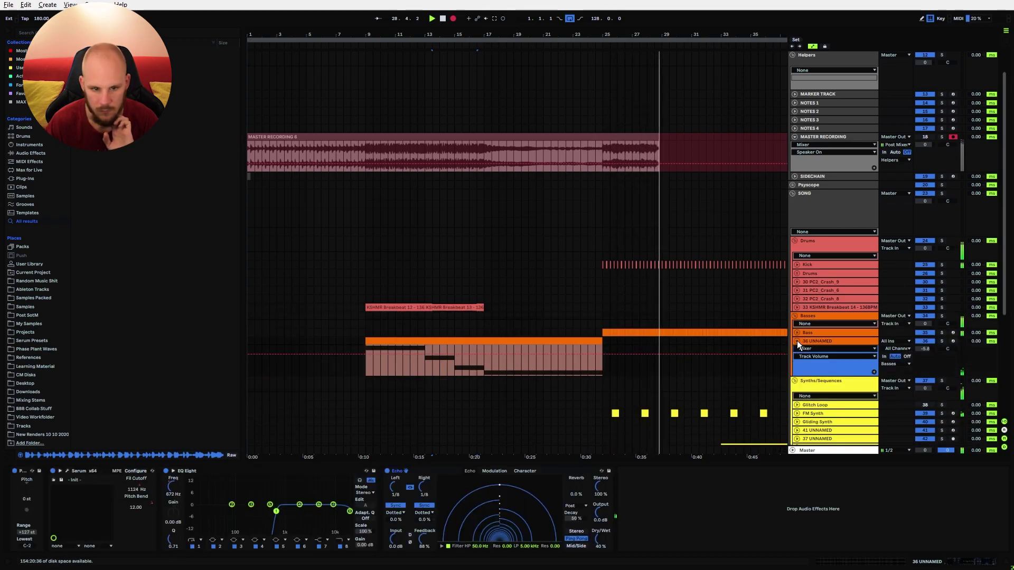
click(797, 341)
scroll(854, 382, down, 3)
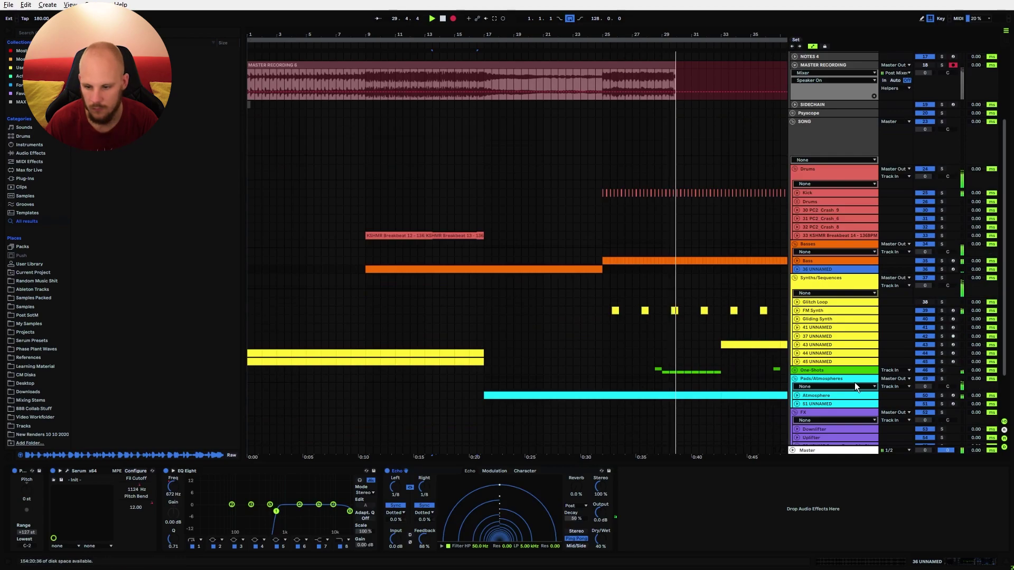
click(797, 362)
click(806, 353)
key(Delete)
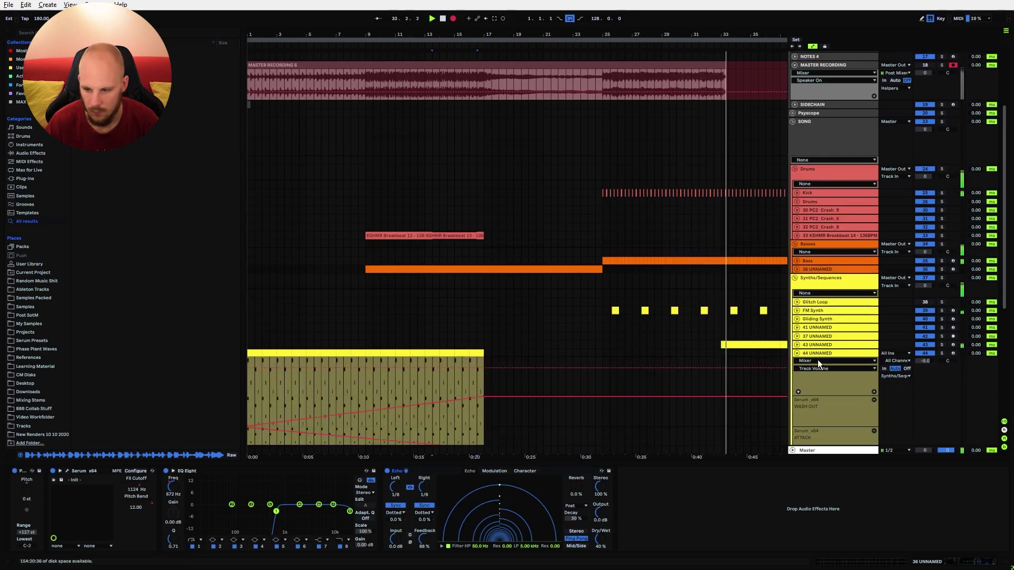
key(ctrl+z)
click(797, 362)
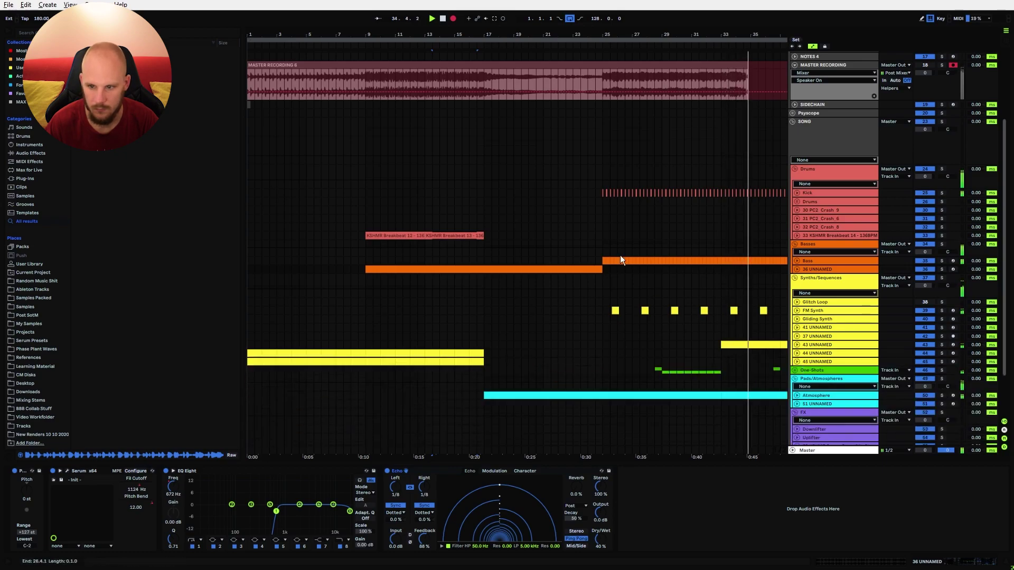
Let the master recording run through the arrangement to about bar 82, and stop it.
drag(412, 35, 414, 21)
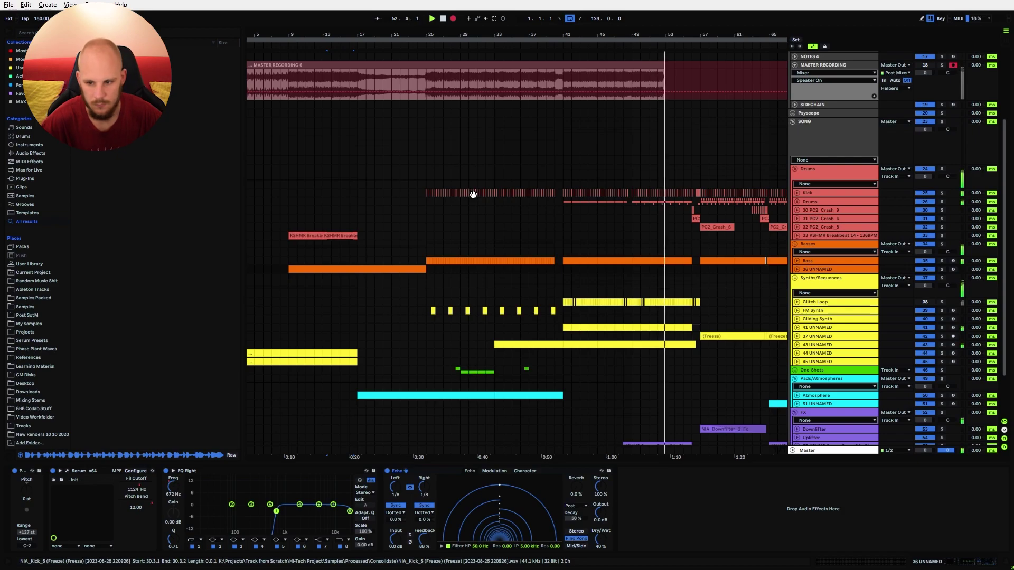
drag(567, 36, 407, 35)
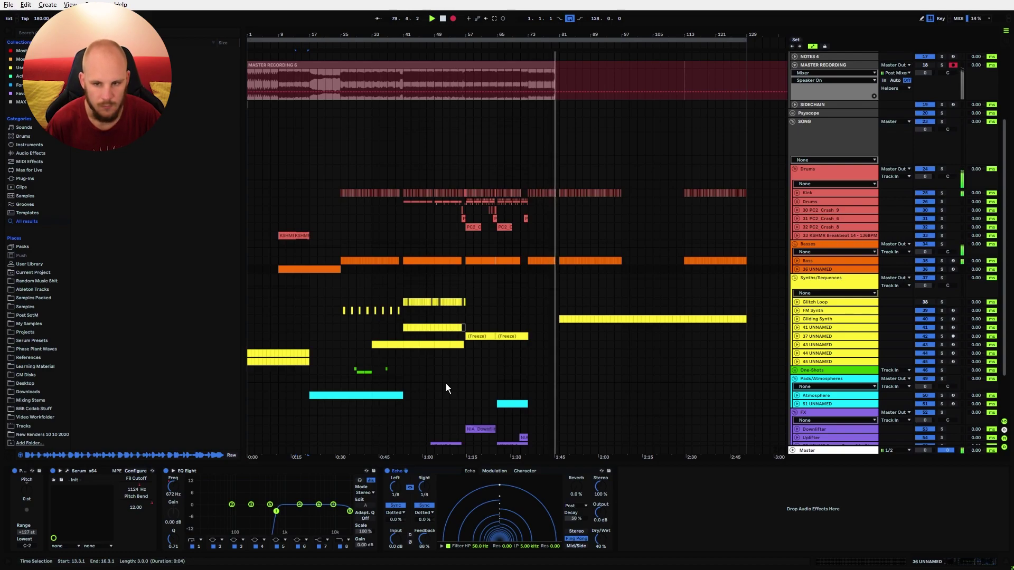
key(F9)
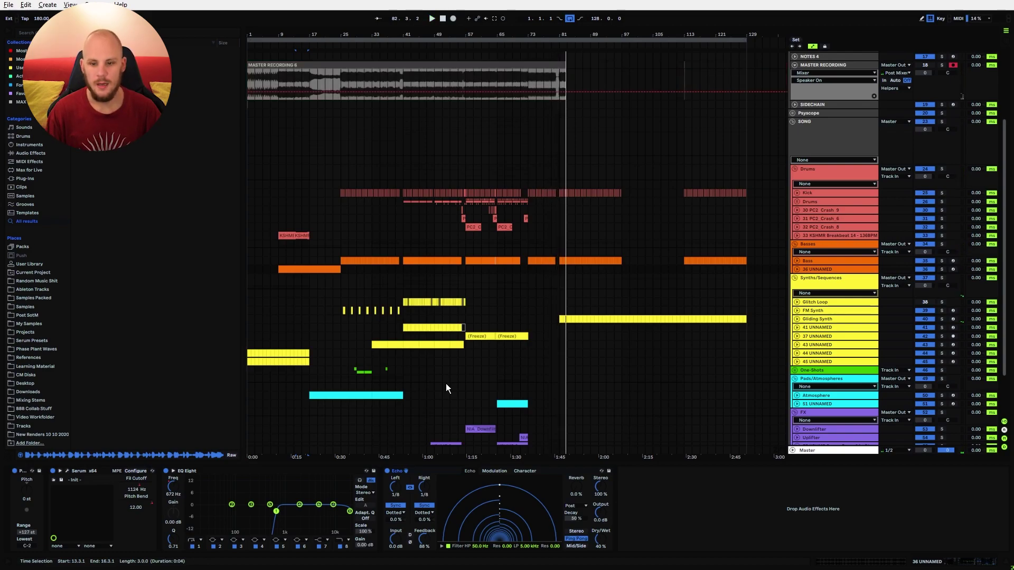